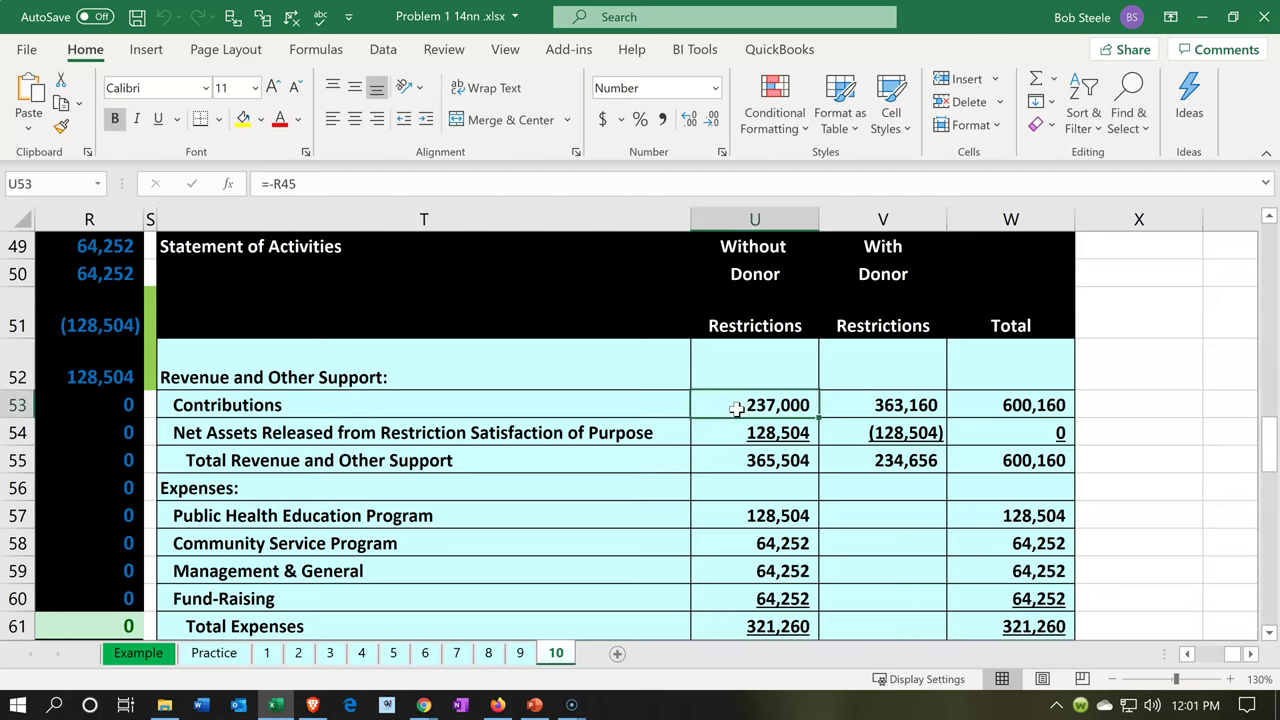
Review the Contributions amount with donor restrictions and the four expense categories in the Statement of Activities.
key(Right)
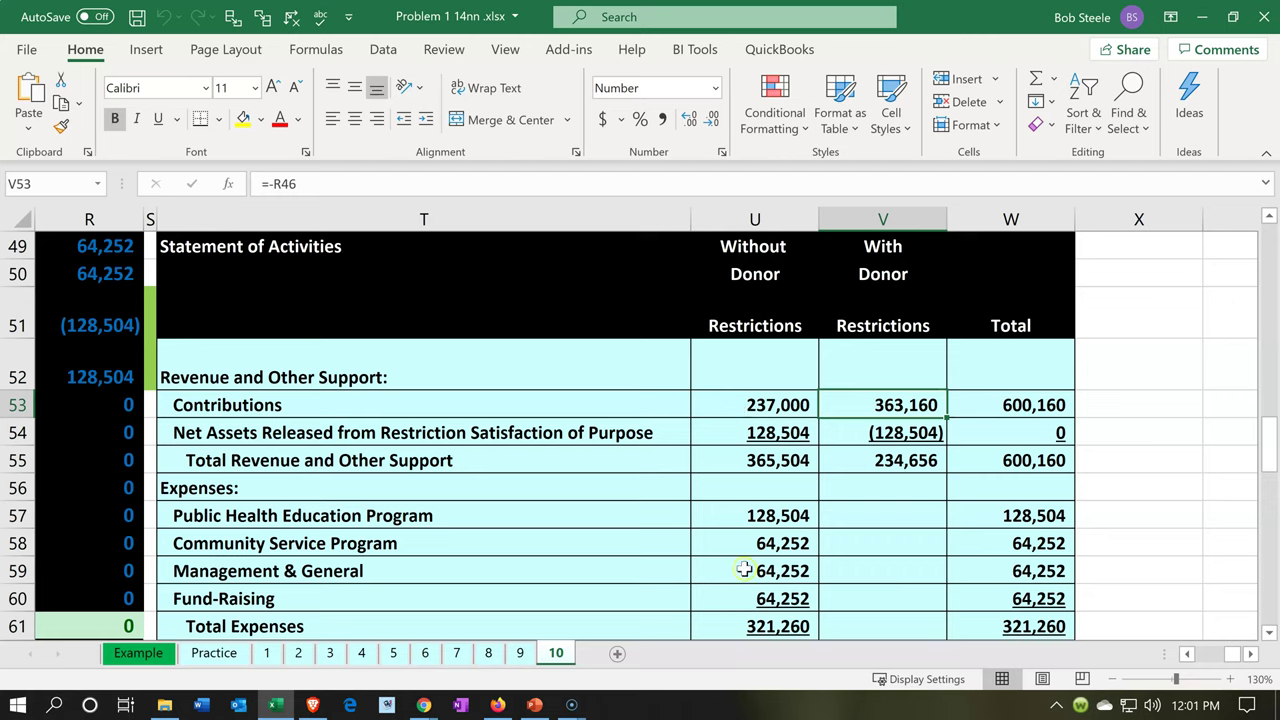
drag(612, 520, 606, 588)
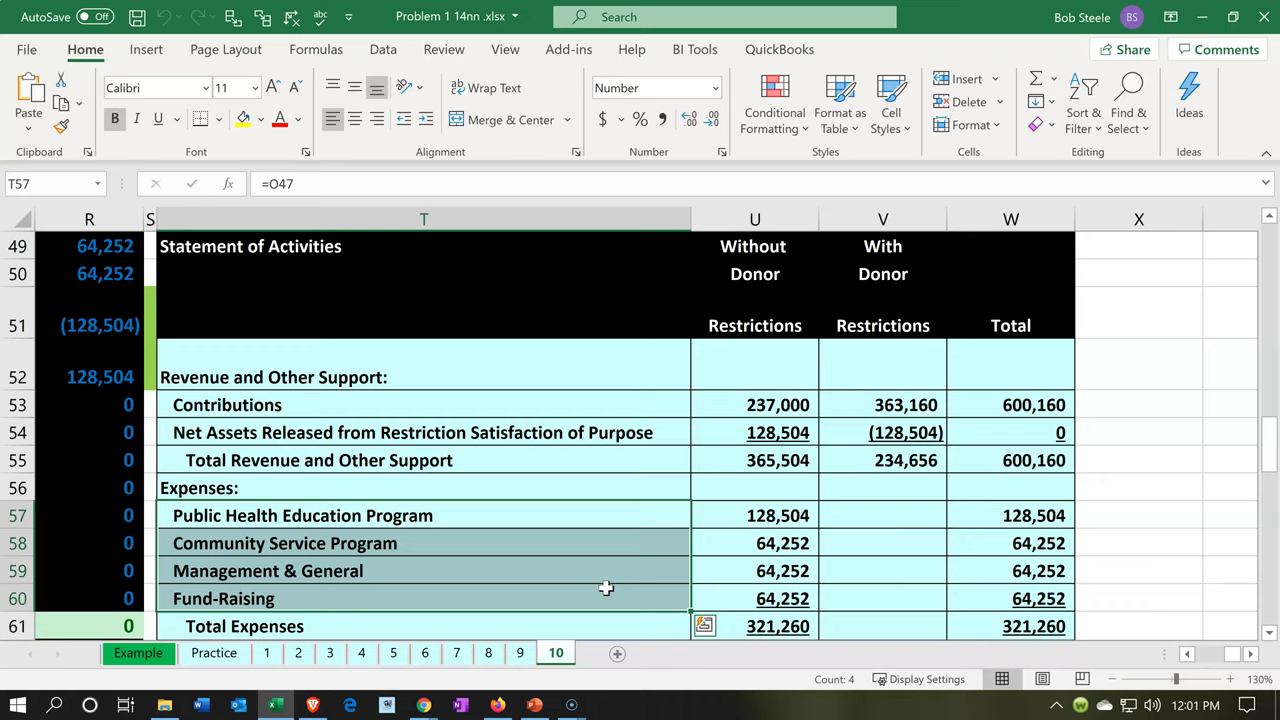
scroll(606, 588, up, 5)
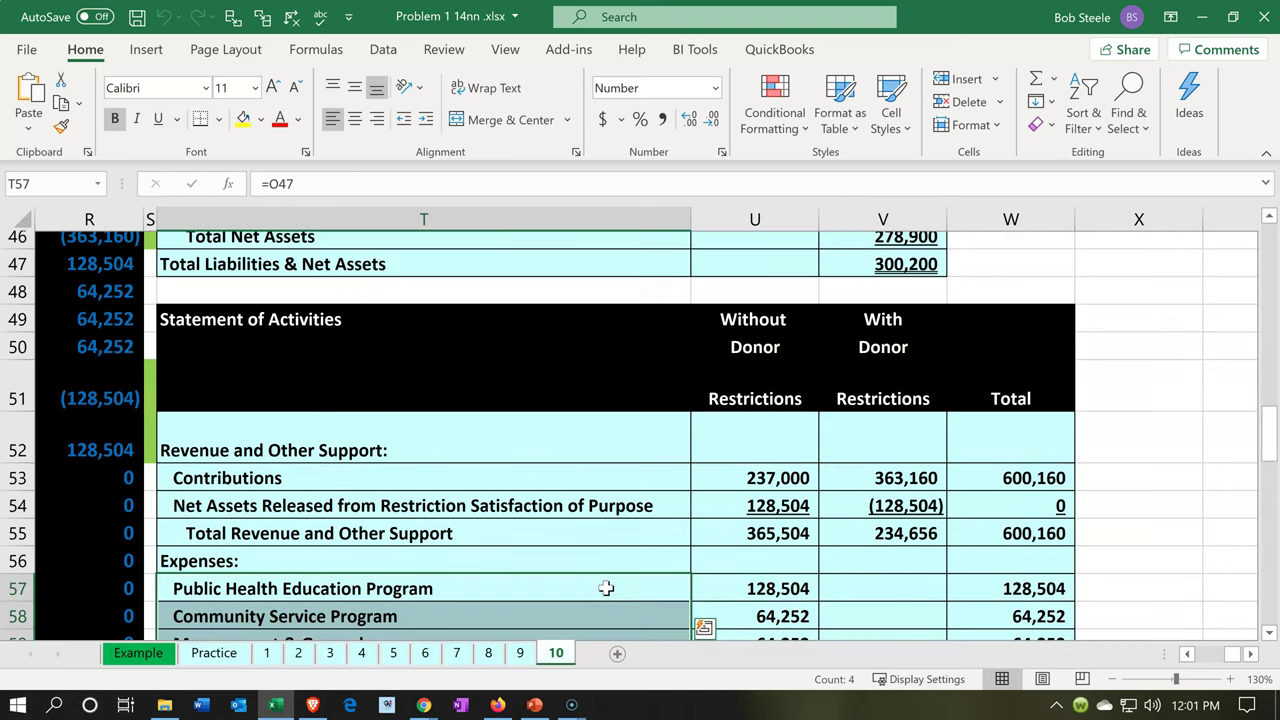
scroll(606, 588, up, 6)
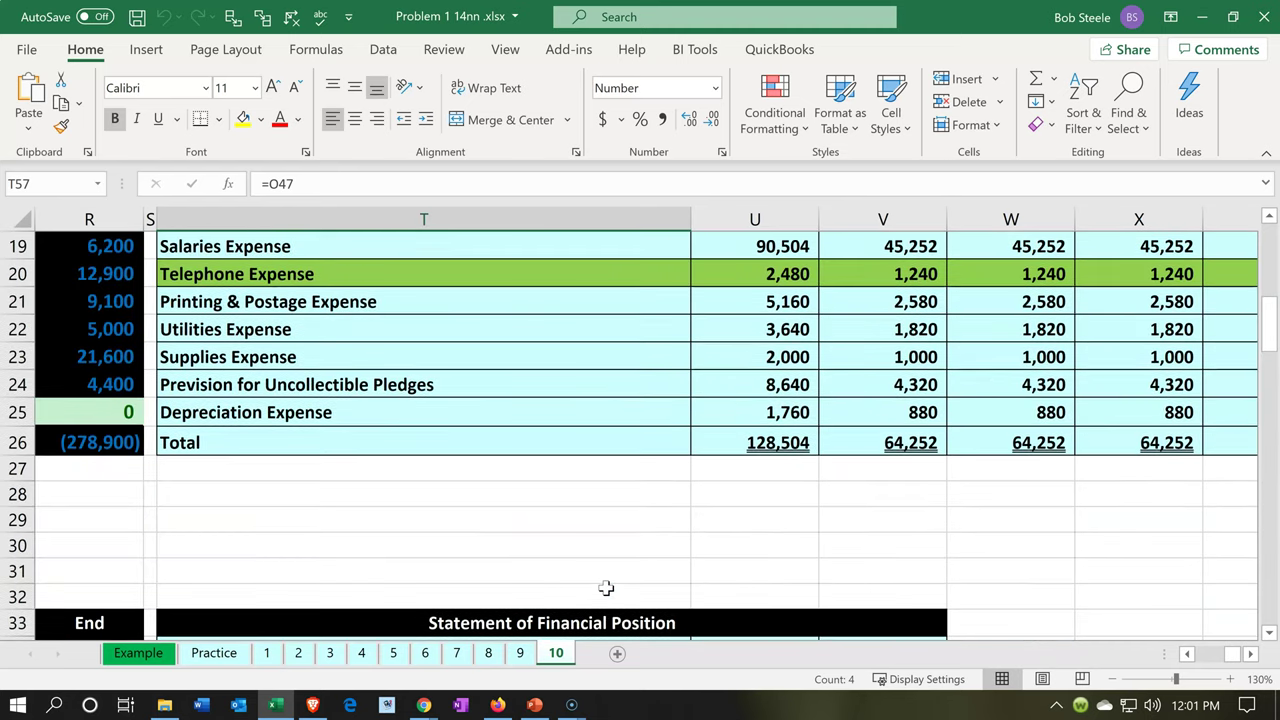
Examine the expense table's individual expense rows and its Public Health Education, Community Service, Management & General and Fund-Raising columns.
click(572, 521)
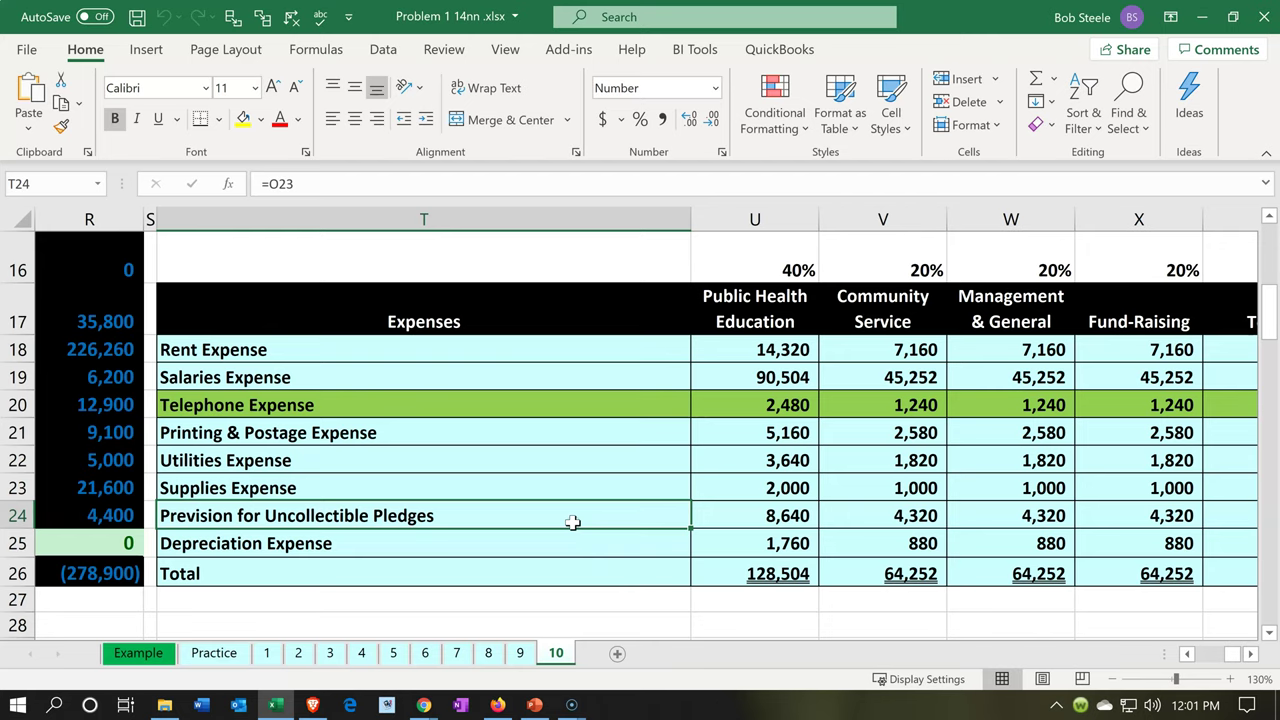
key(Up)
key(Up)
key(Up)
key(Up)
key(Up)
key(Up)
key(Down)
key(Down)
key(Down)
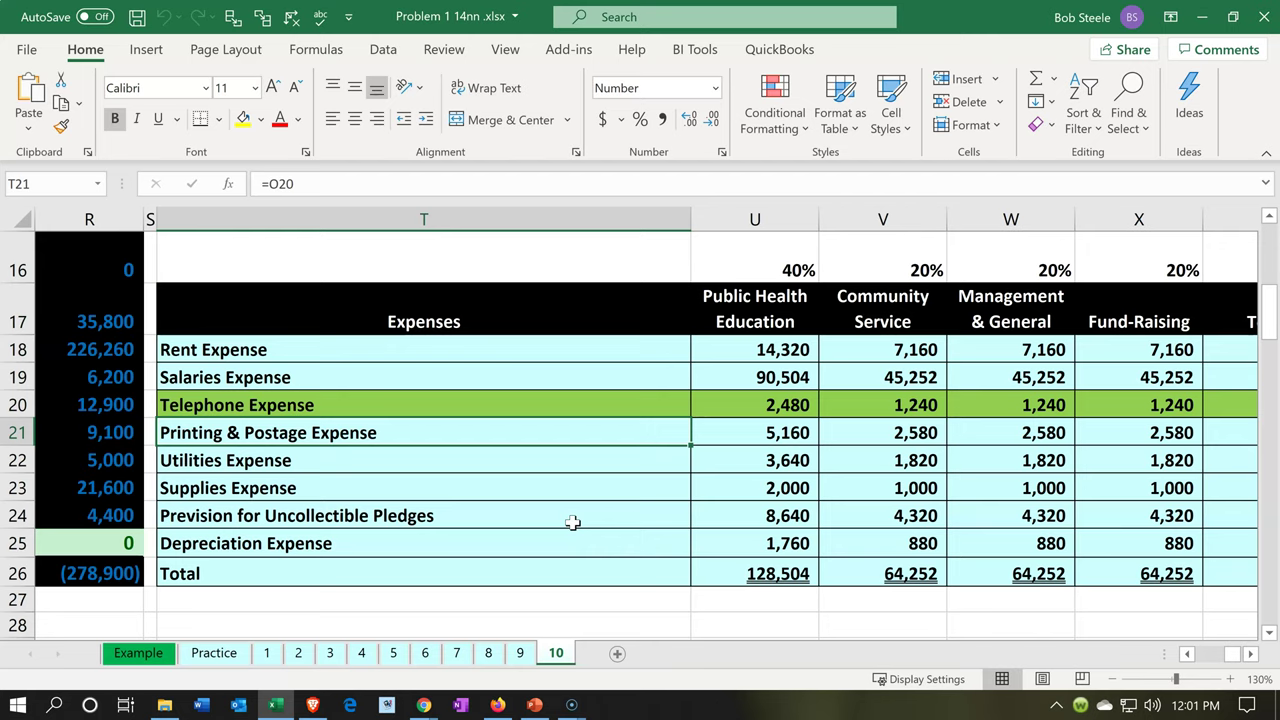
drag(508, 412, 500, 482)
drag(728, 312, 1104, 332)
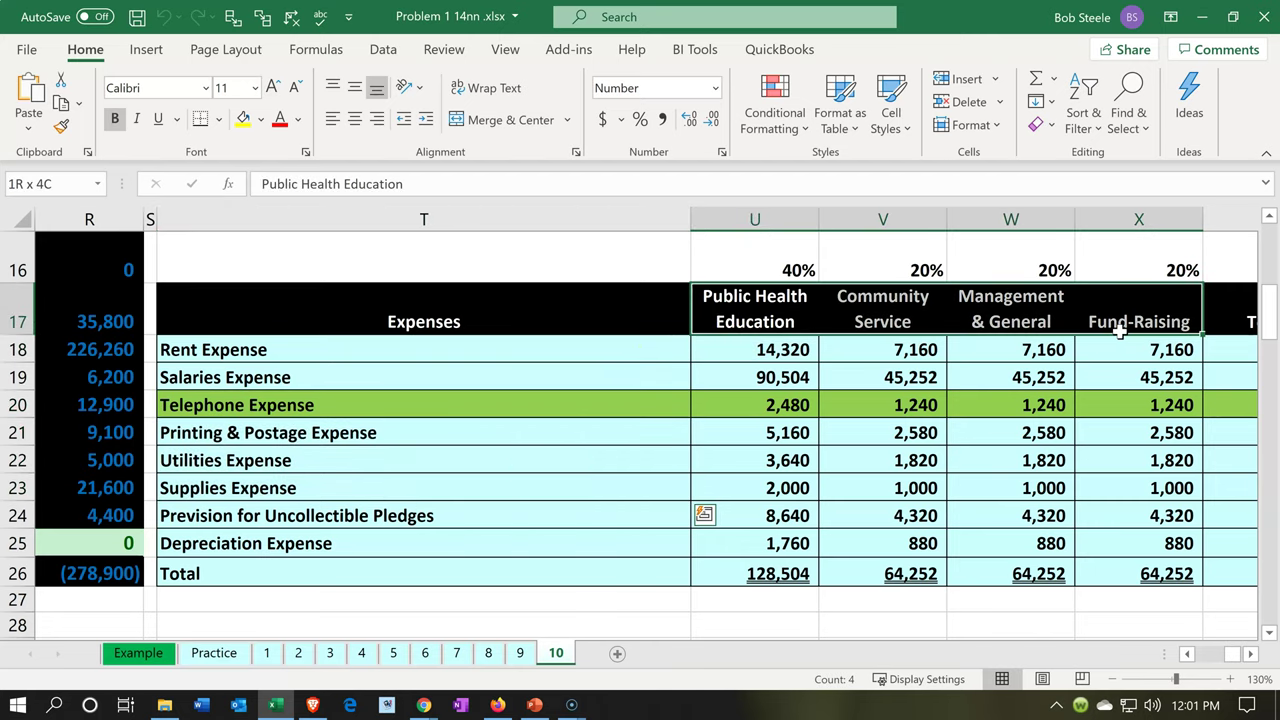
Switch to Xero in the browser and open the Income Statement Worksheet report.
click(268, 706)
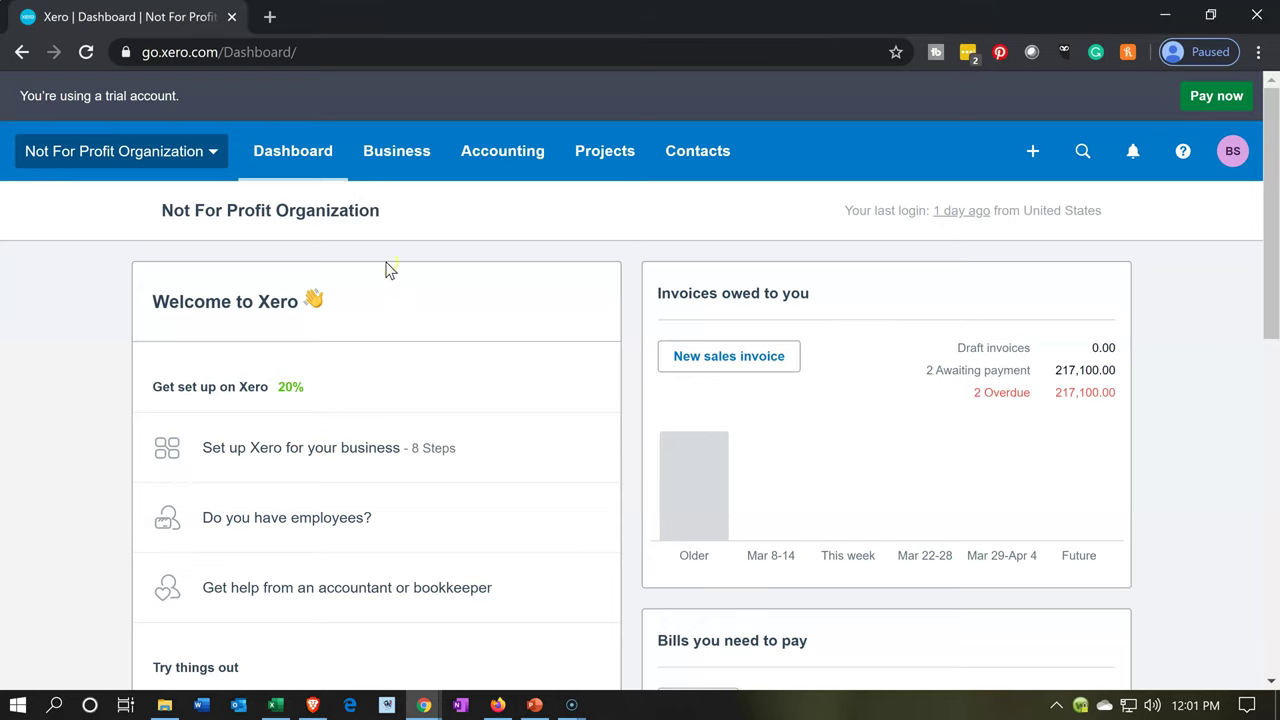
click(505, 176)
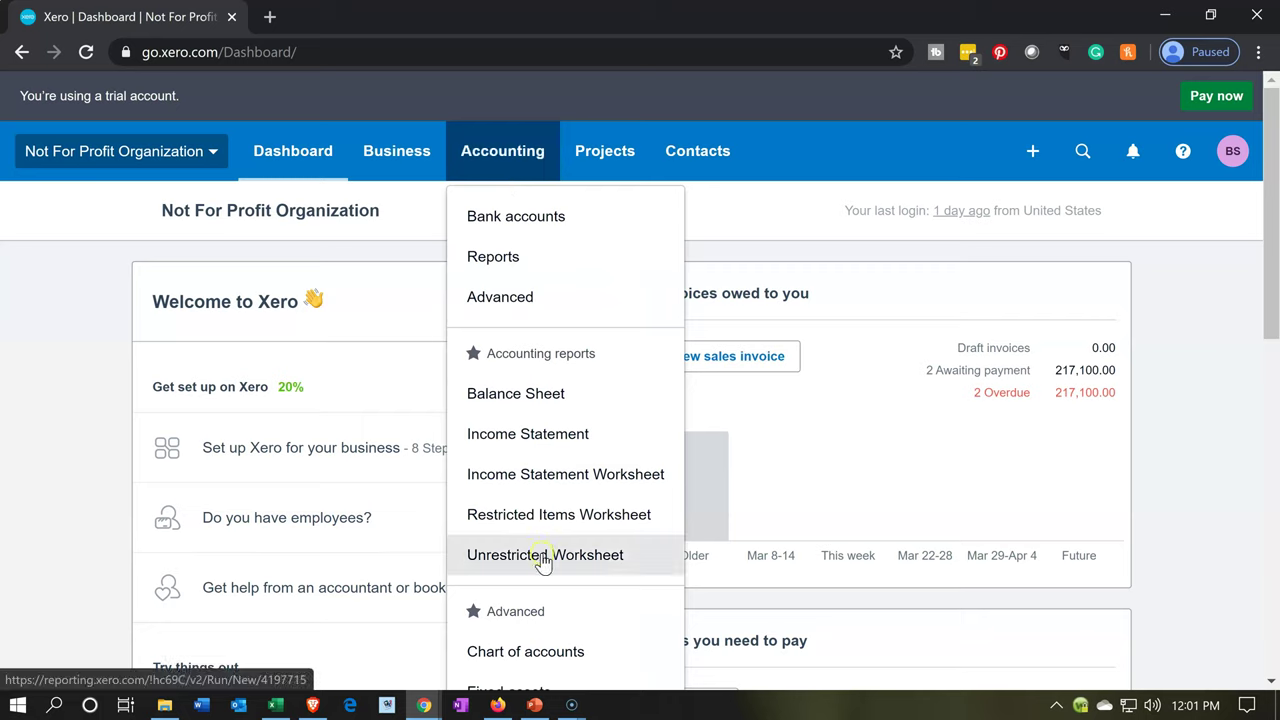
click(530, 478)
click(530, 478)
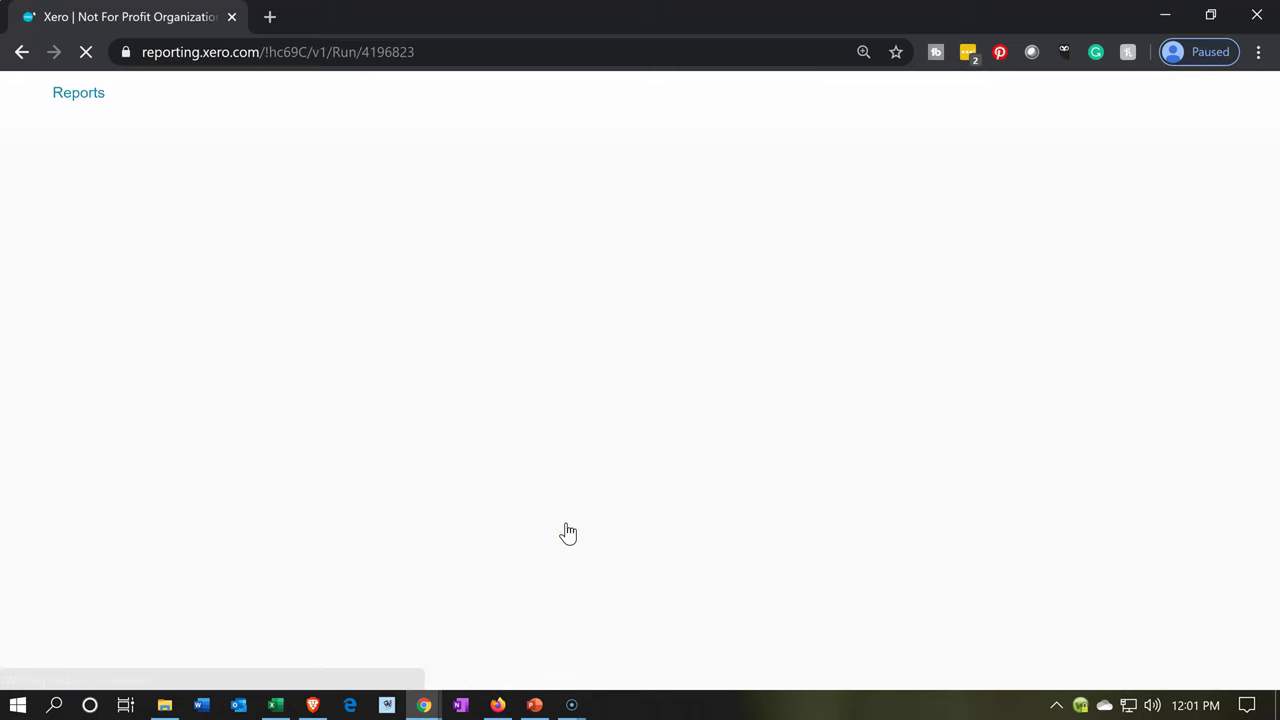
Duplicate the browser tab that shows the Income Statement Worksheet.
click(172, 20)
right_click(172, 20)
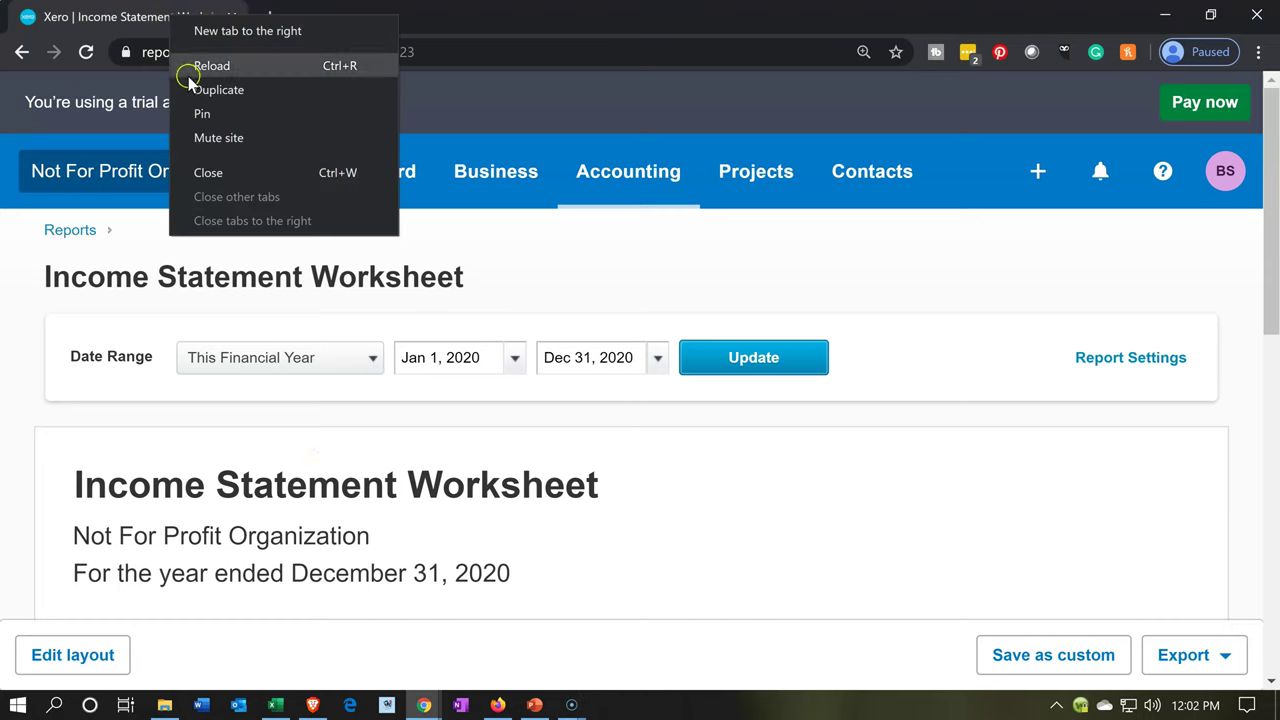
click(195, 99)
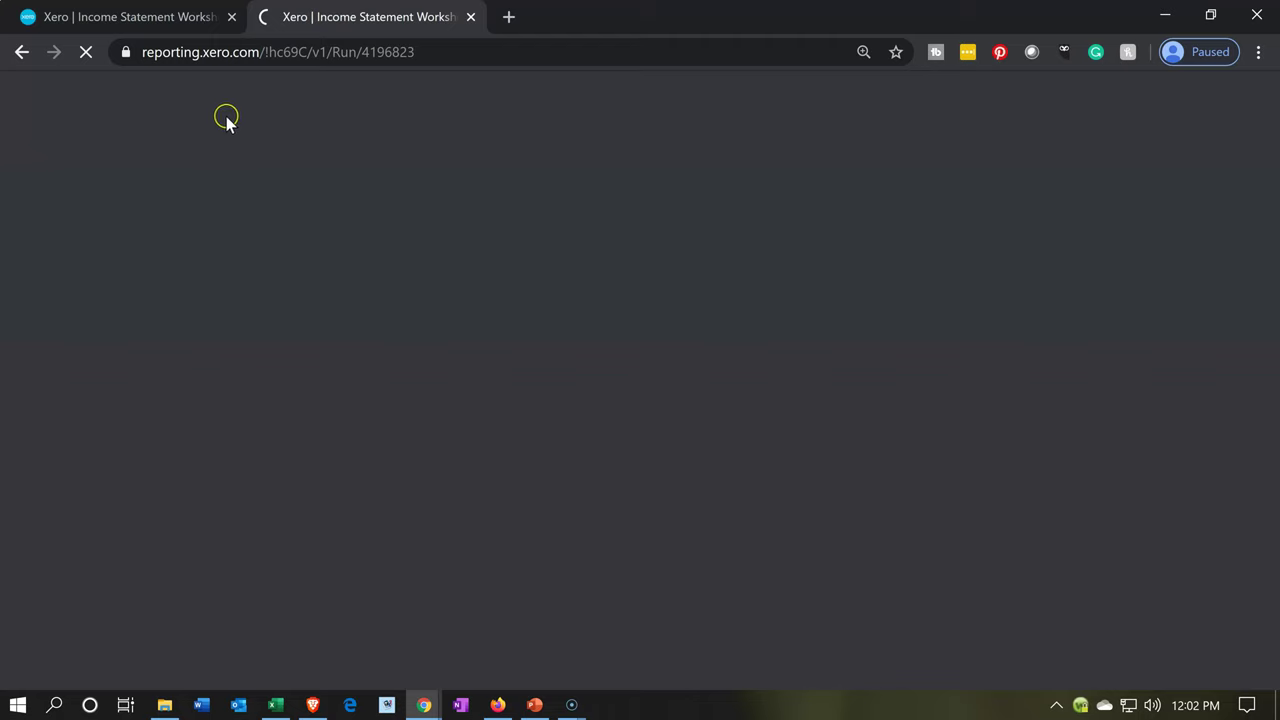
Open the Unrestricted Worksheet report in the original browser tab.
click(180, 17)
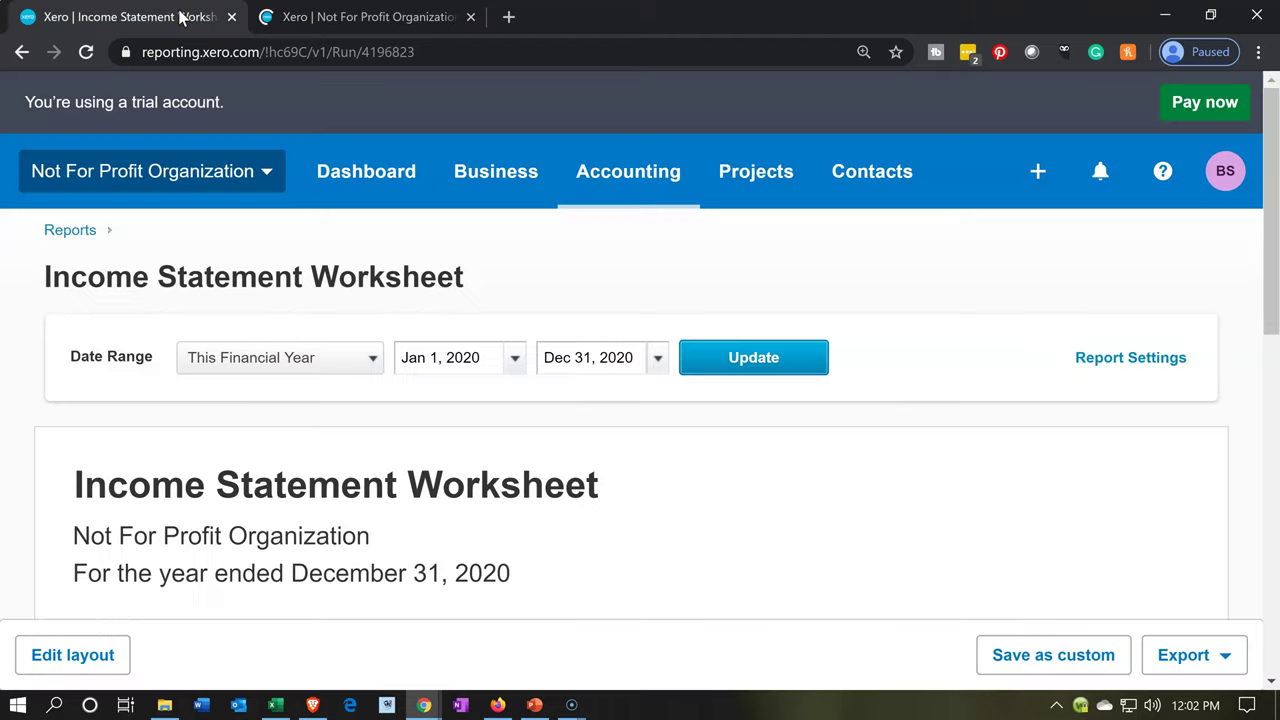
click(609, 172)
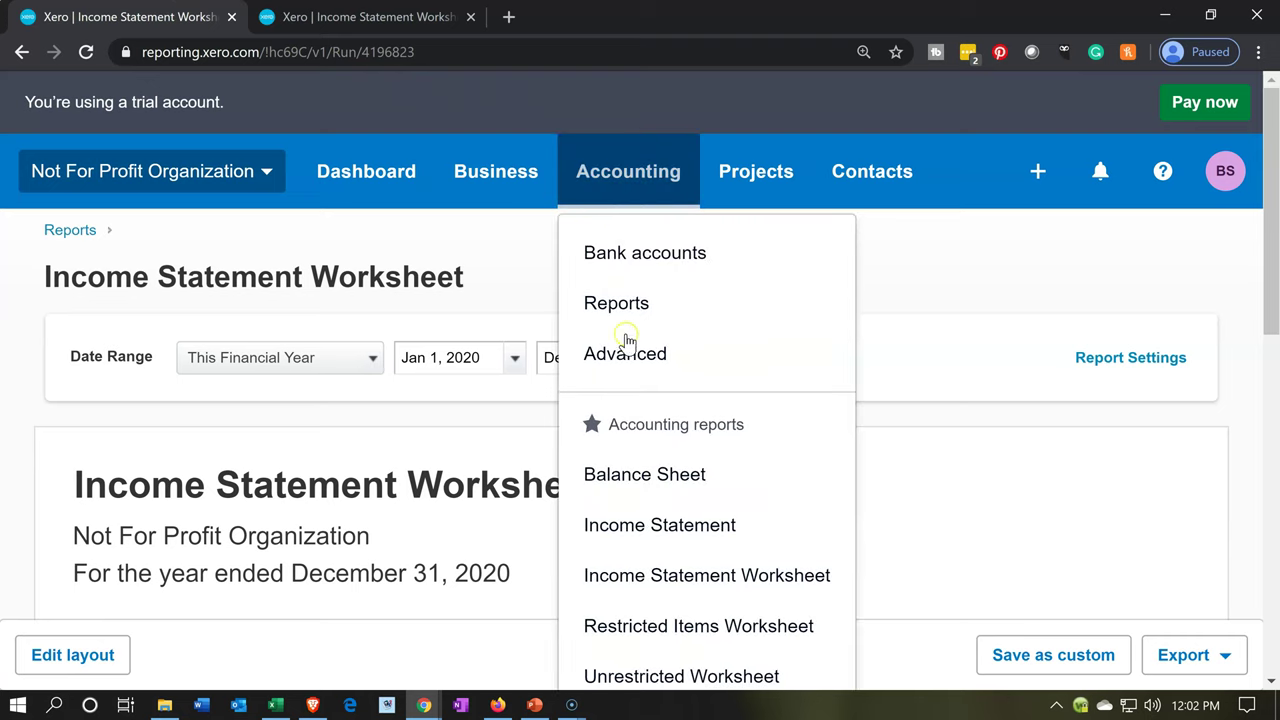
scroll(638, 397, down, 1)
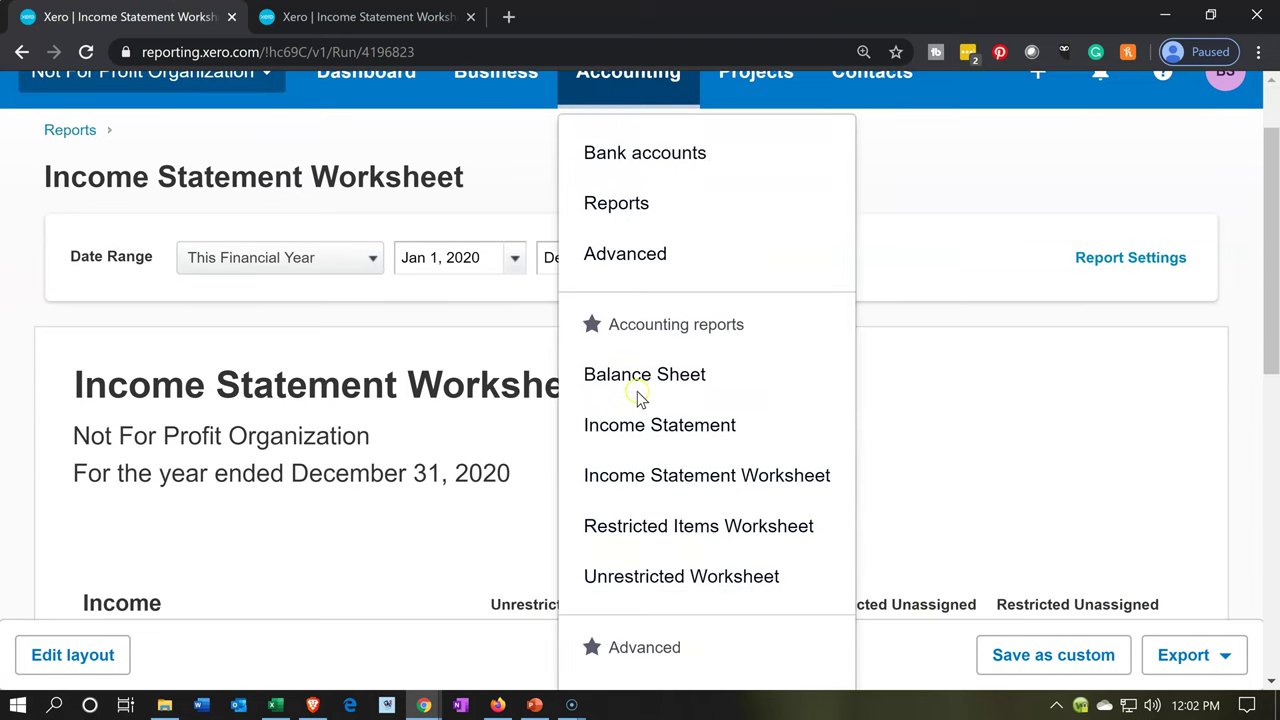
click(650, 577)
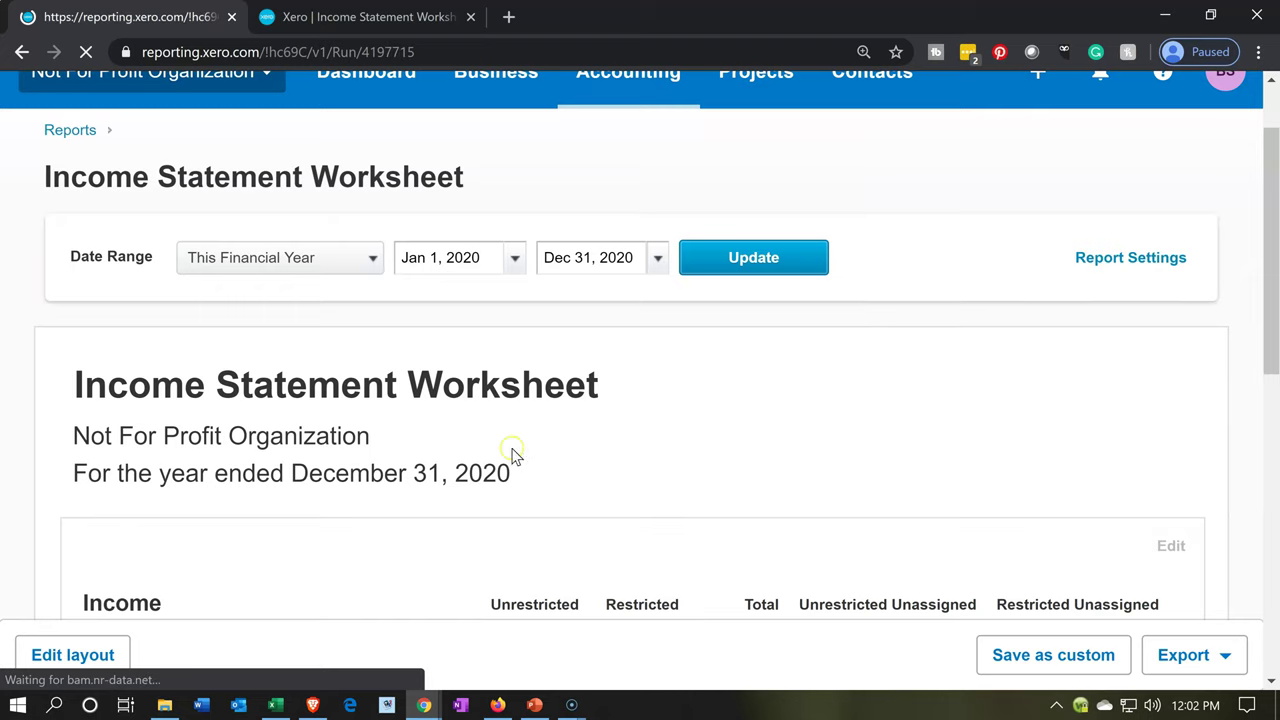
Review the Rent line's restriction columns in the duplicated Income Statement Worksheet and open that report in a third browser tab.
click(392, 20)
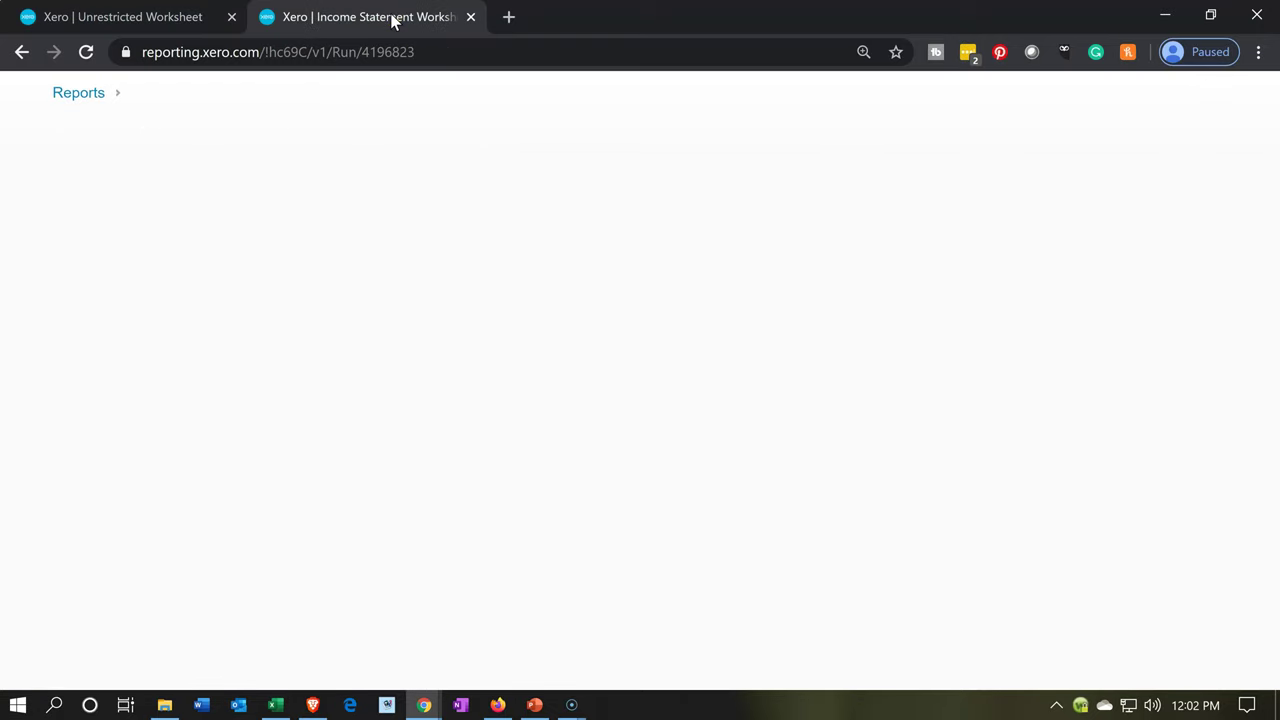
scroll(801, 330, down, 3)
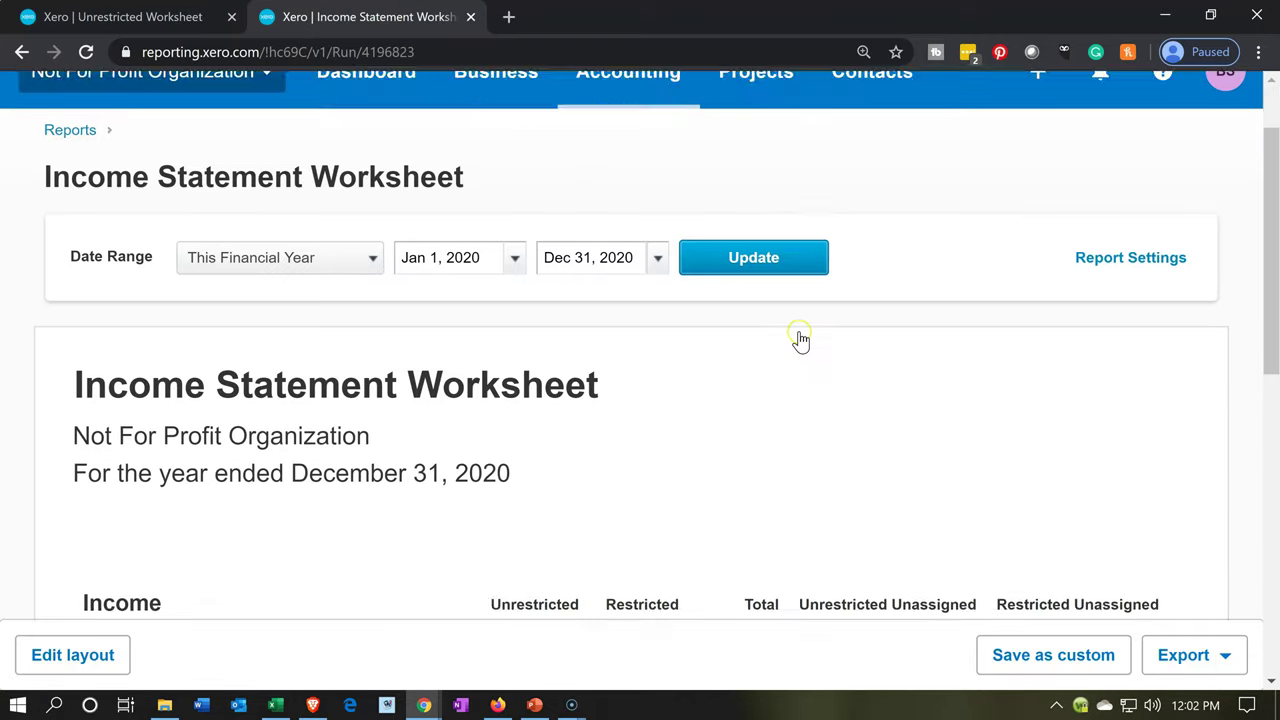
scroll(801, 337, down, 1)
scroll(640, 470, down, 1)
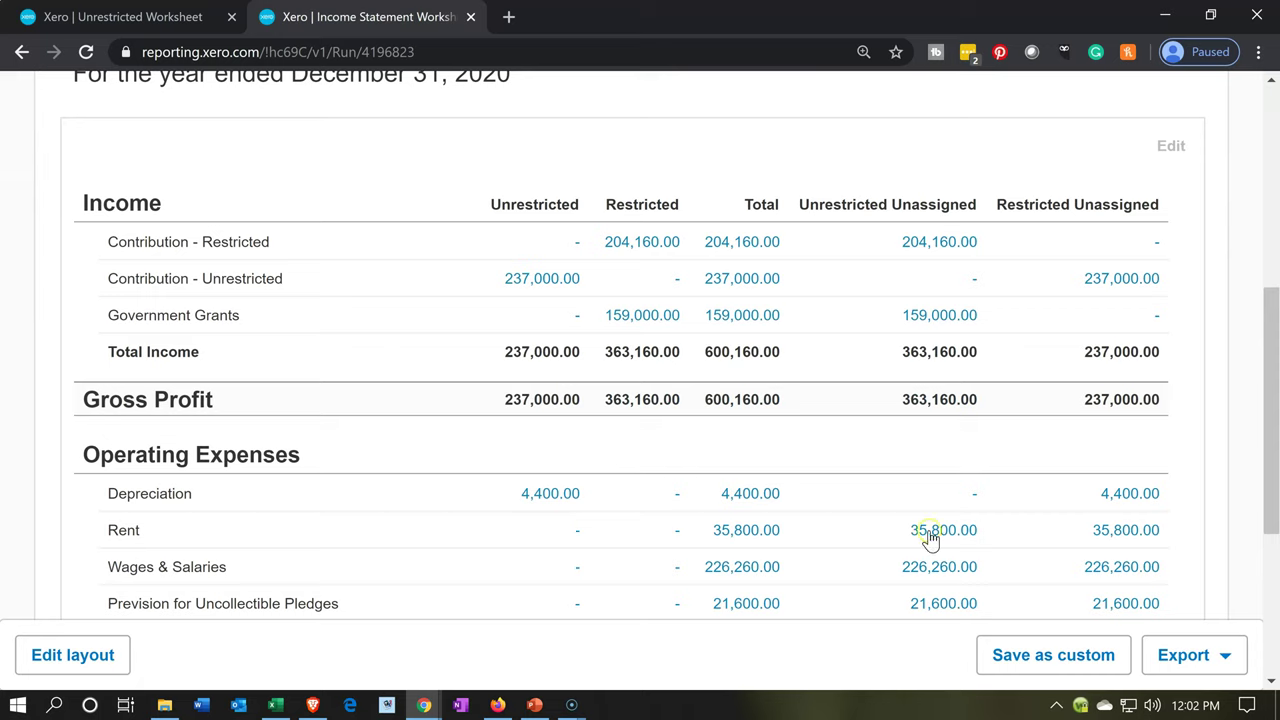
click(598, 532)
click(722, 532)
click(421, 17)
right_click(421, 17)
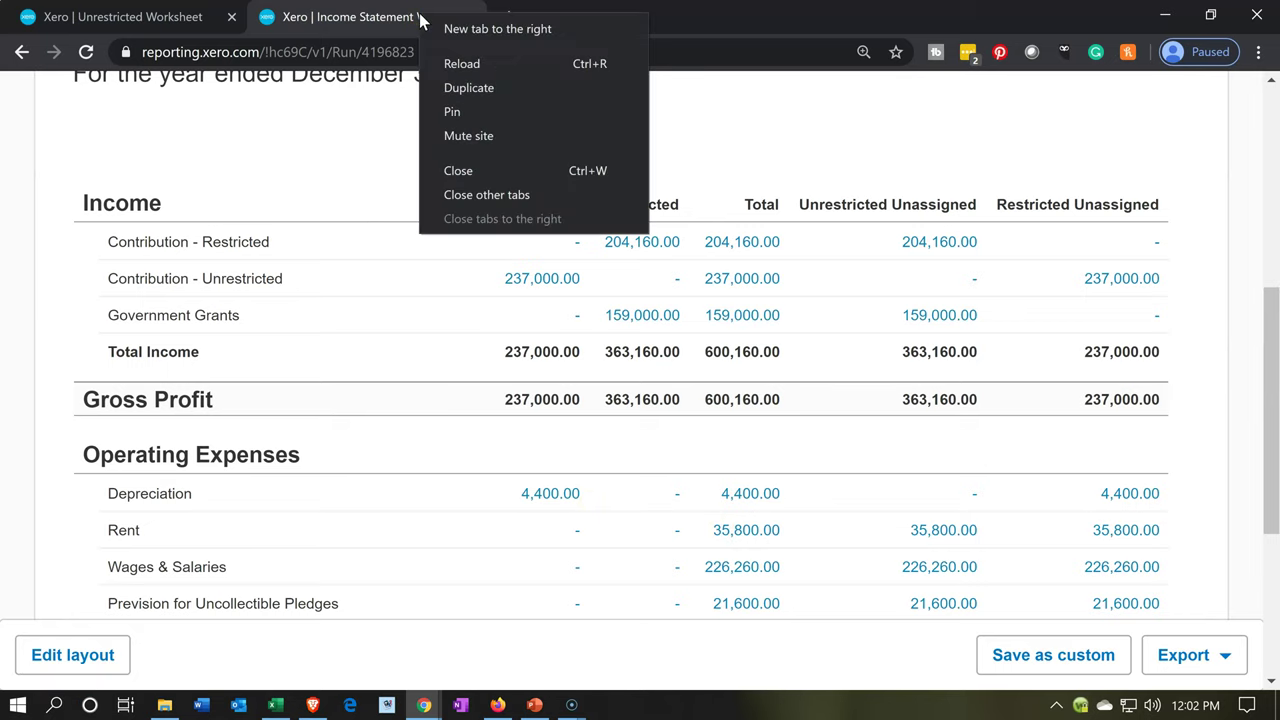
click(452, 94)
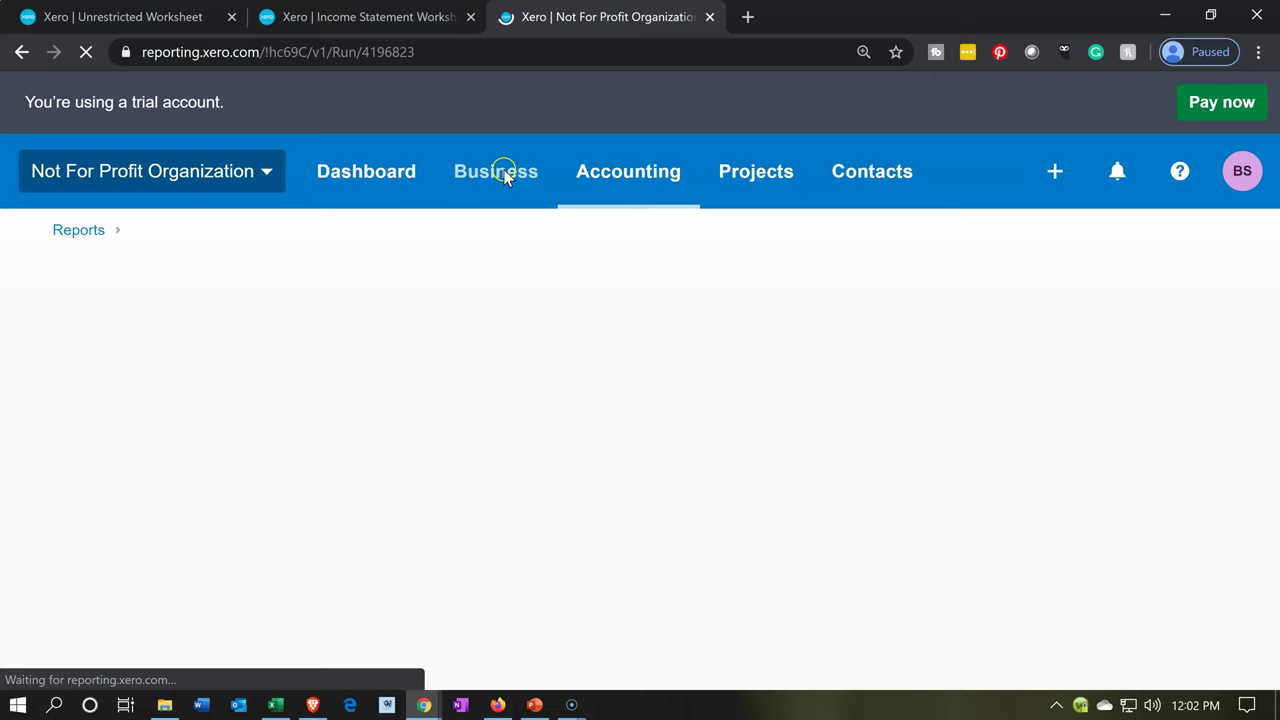
Drill into the Rent amount under Unrestricted Unassigned to list its account transactions.
scroll(560, 270, down, 2)
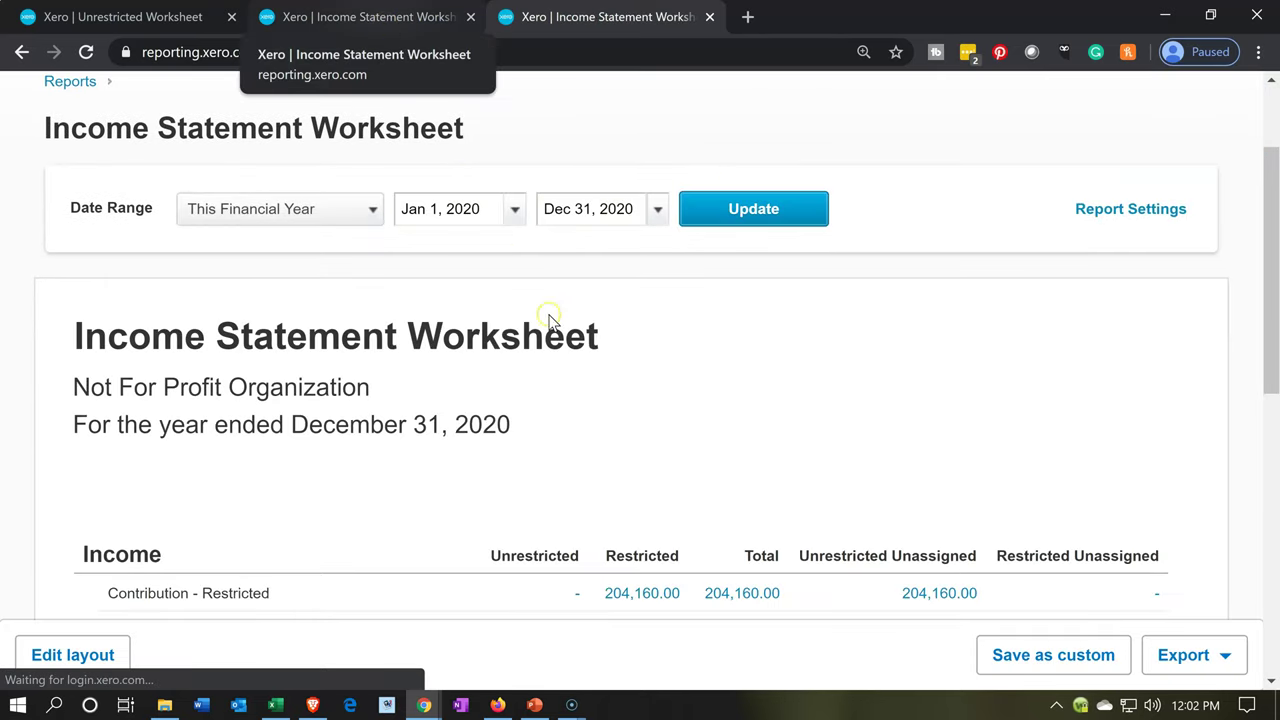
scroll(600, 354, down, 5)
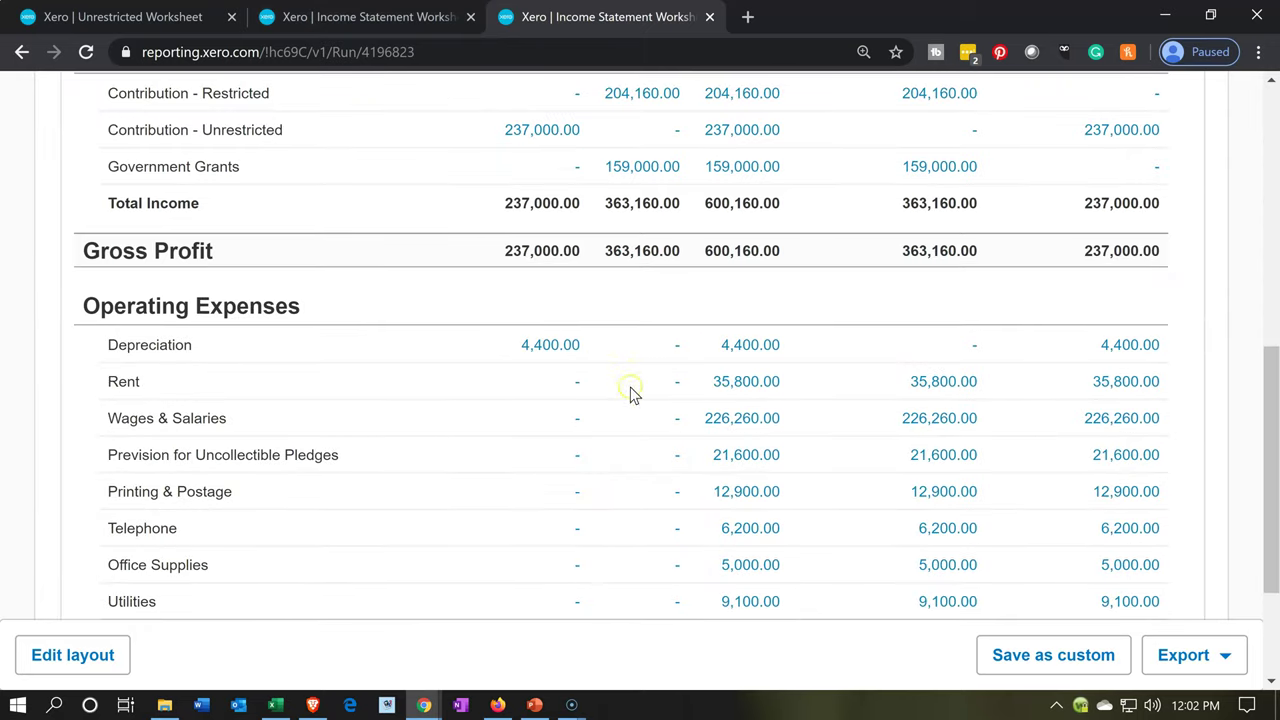
click(944, 386)
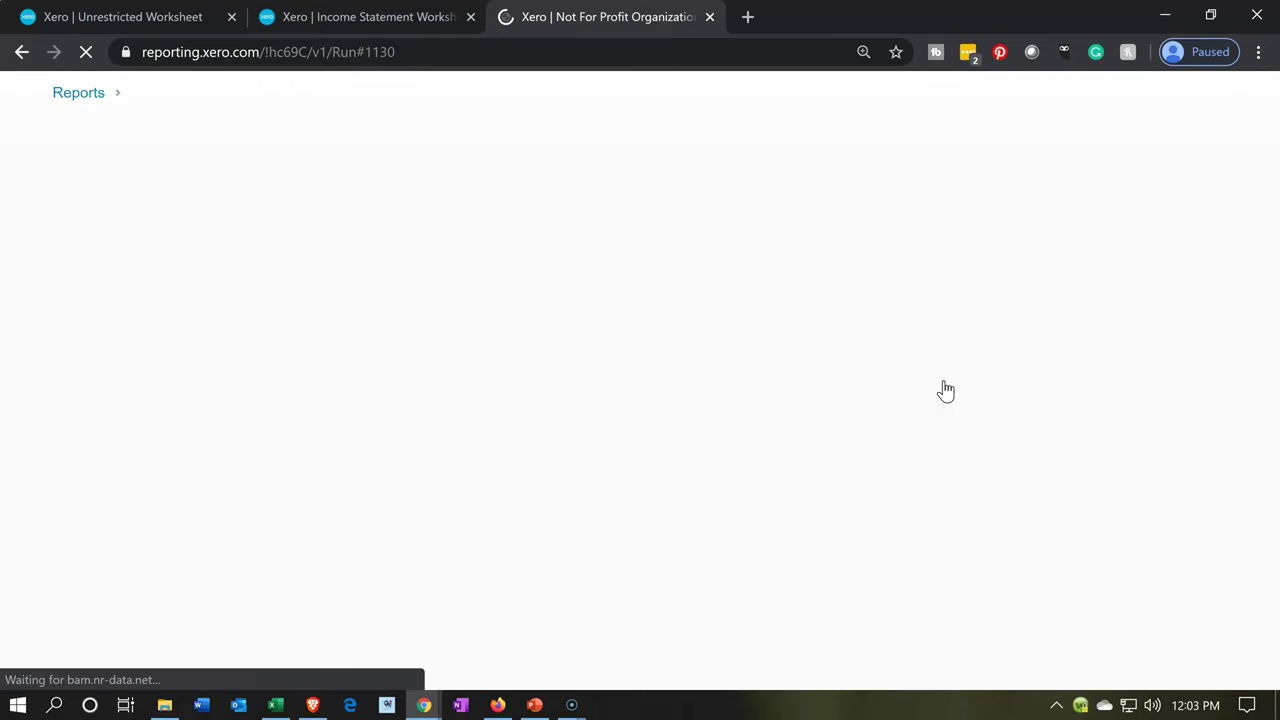
scroll(928, 425, down, 4)
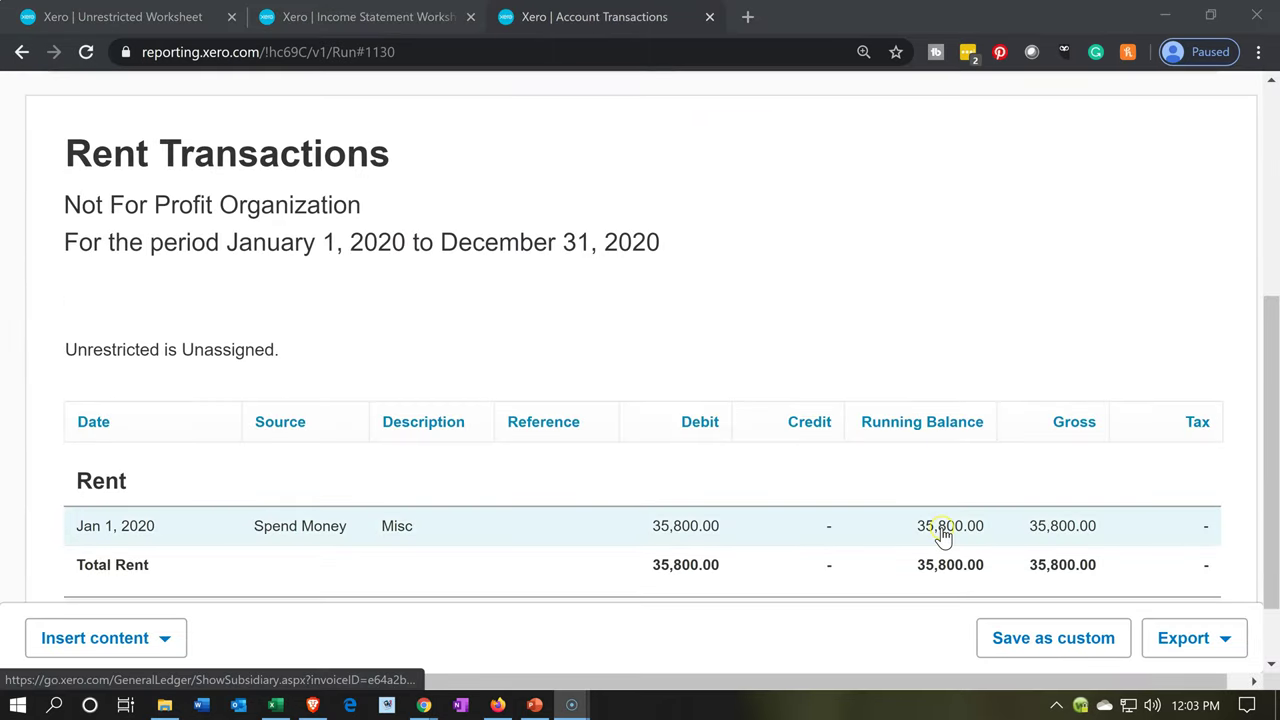
Open the Jan 1, 2020 rent Spend Money transaction for editing.
click(943, 535)
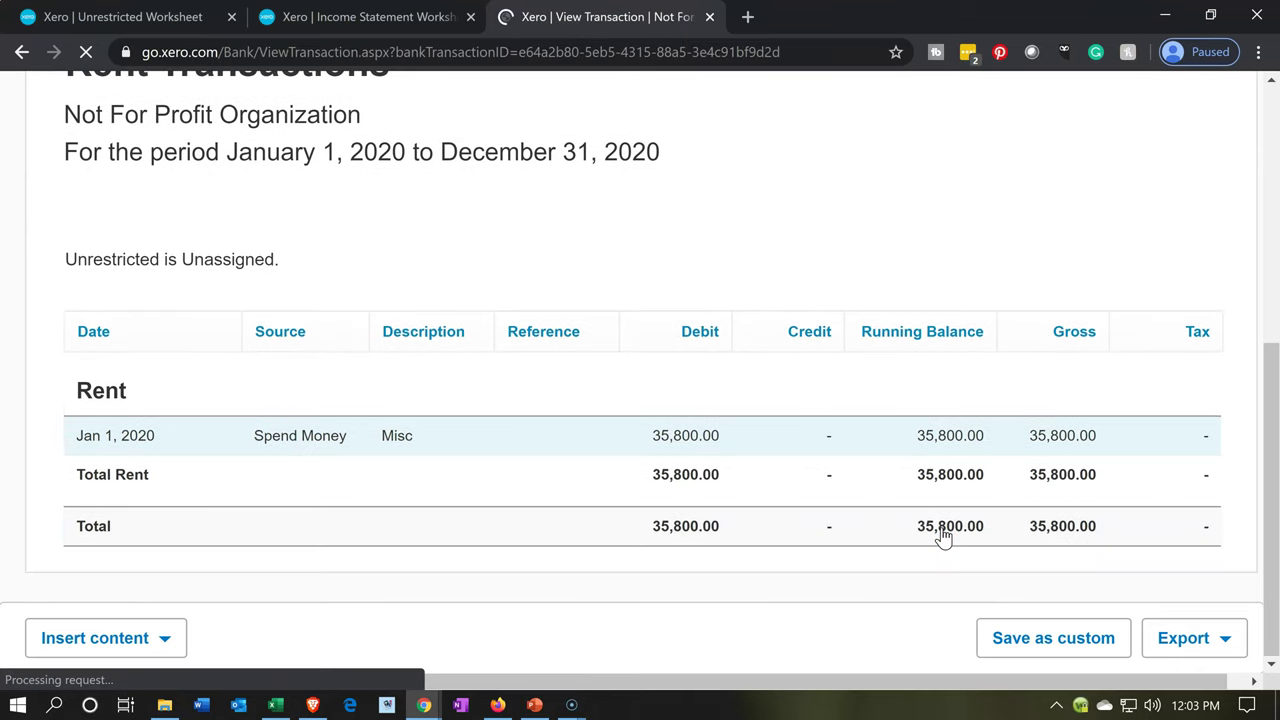
click(1035, 300)
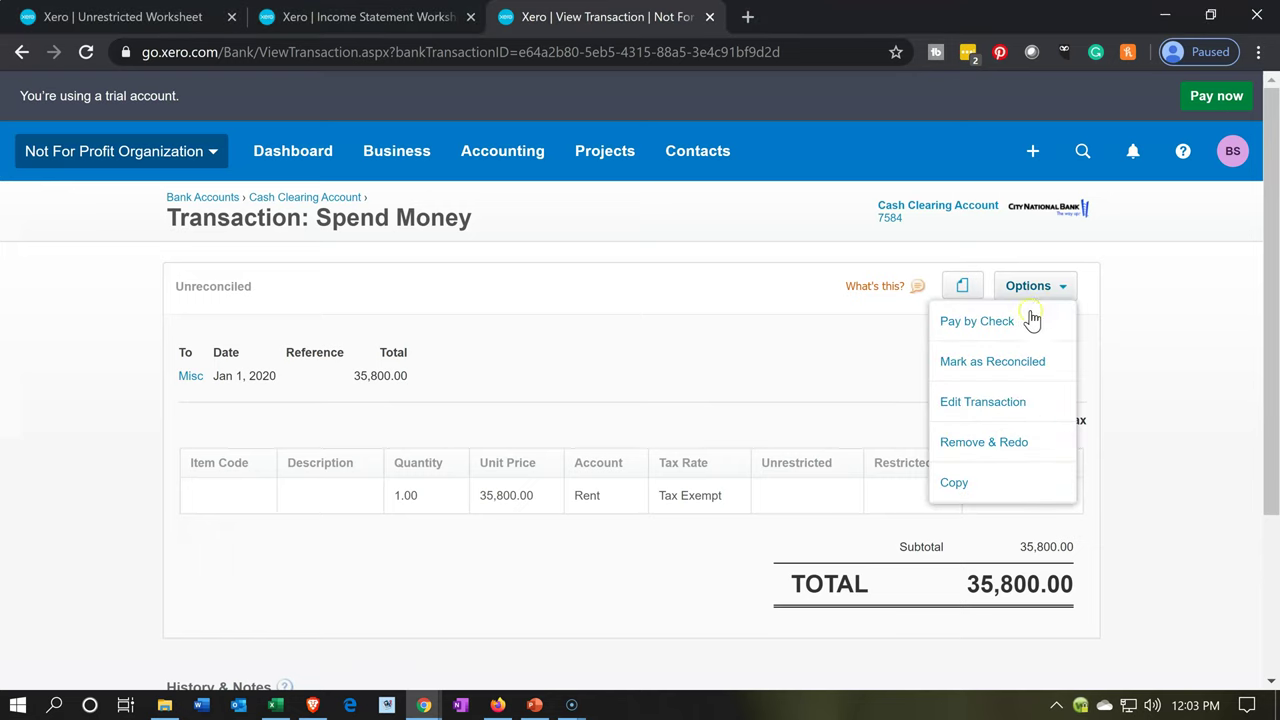
click(998, 426)
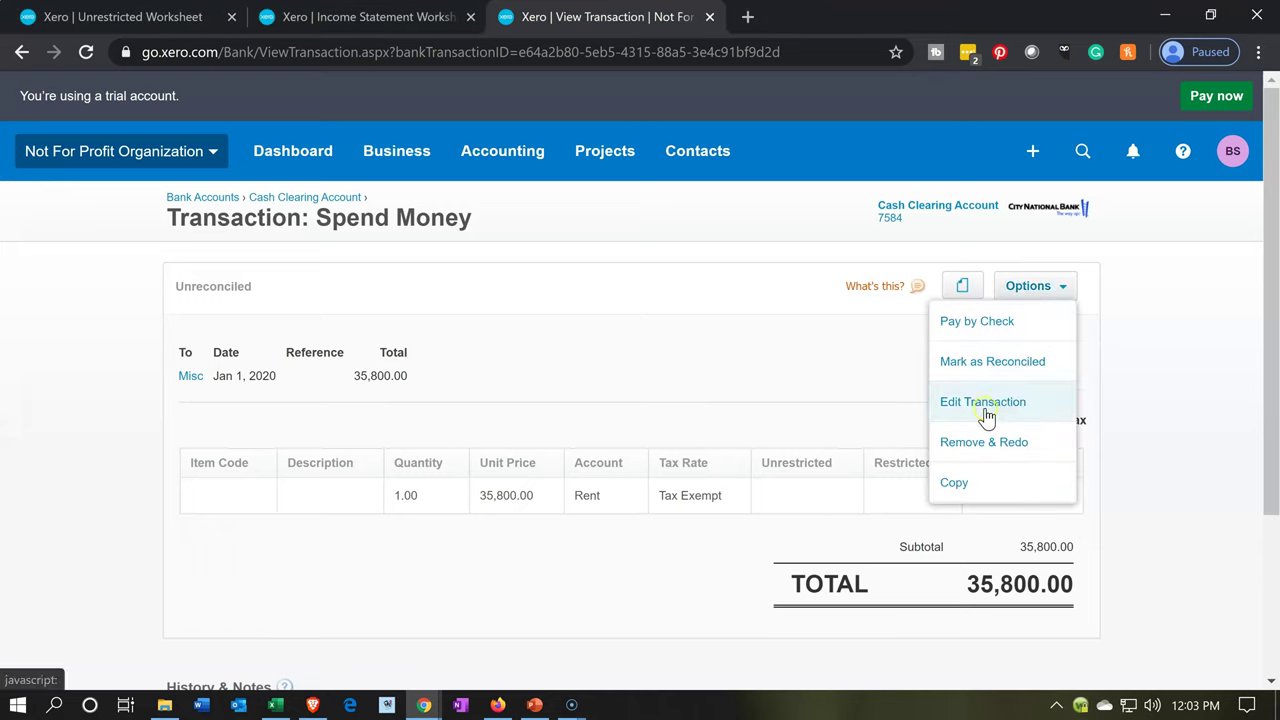
click(985, 410)
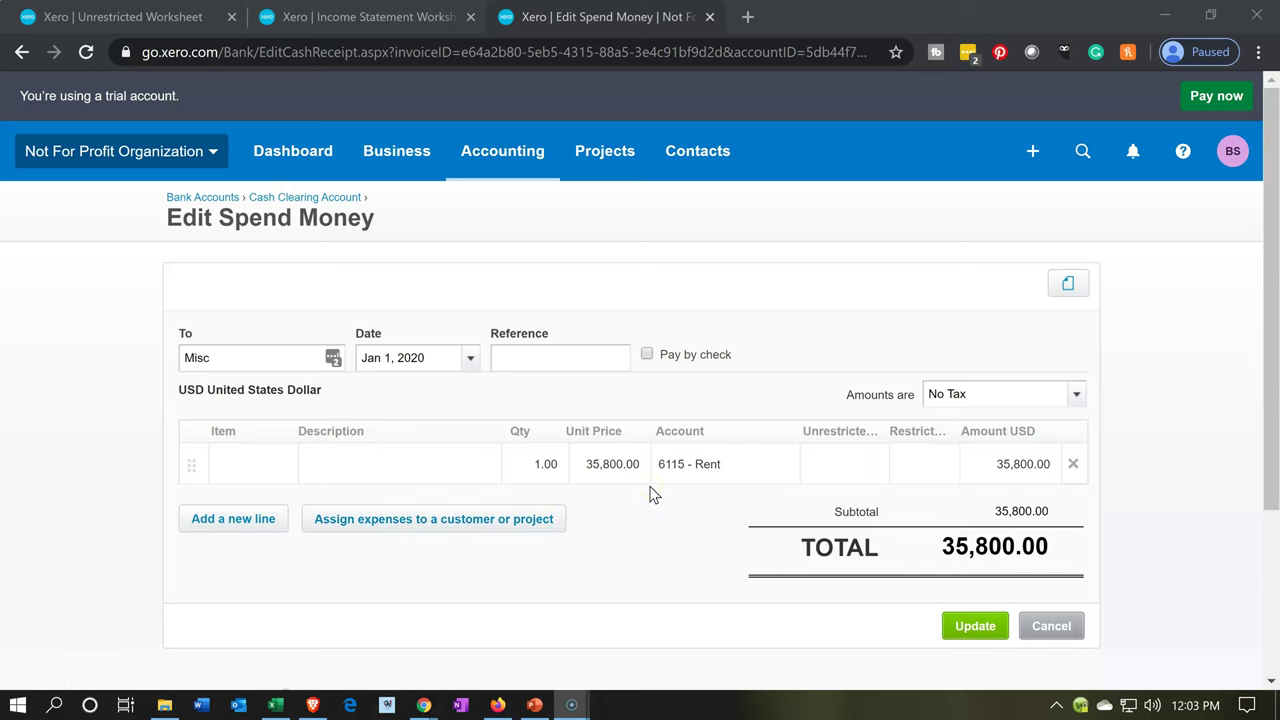
Add four new lines to the rent Spend Money transaction.
click(228, 536)
click(224, 561)
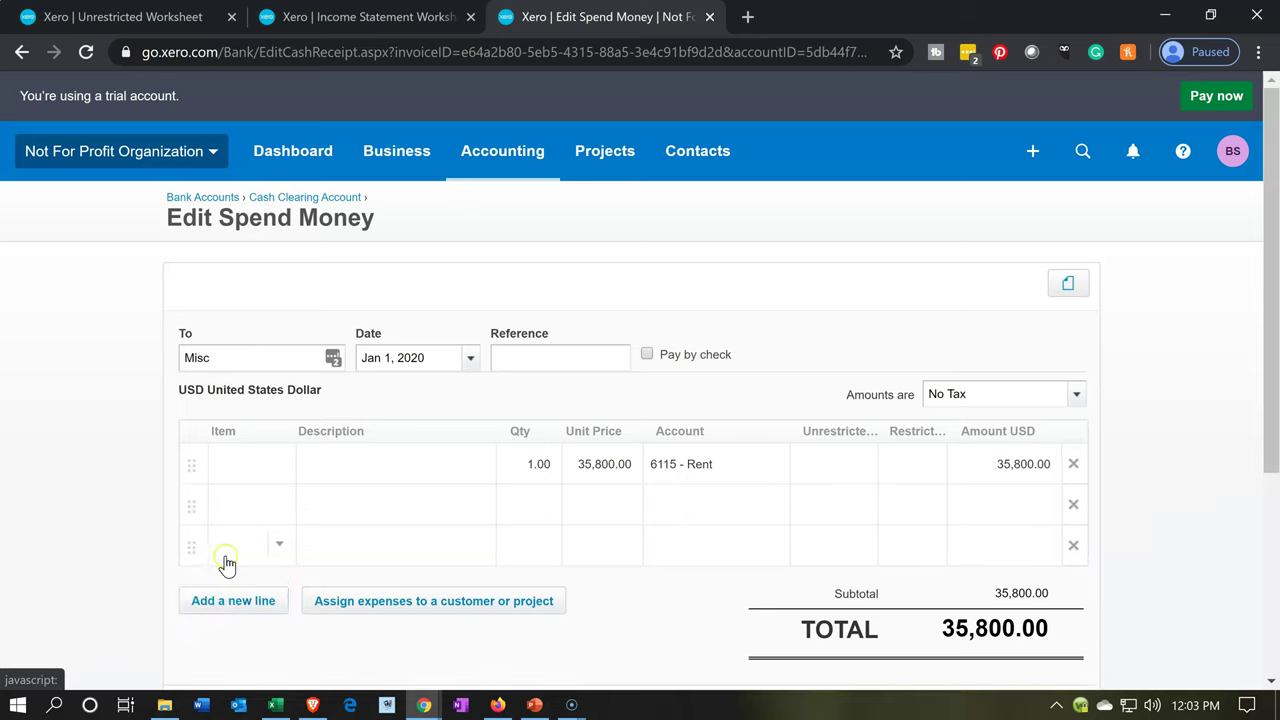
click(229, 604)
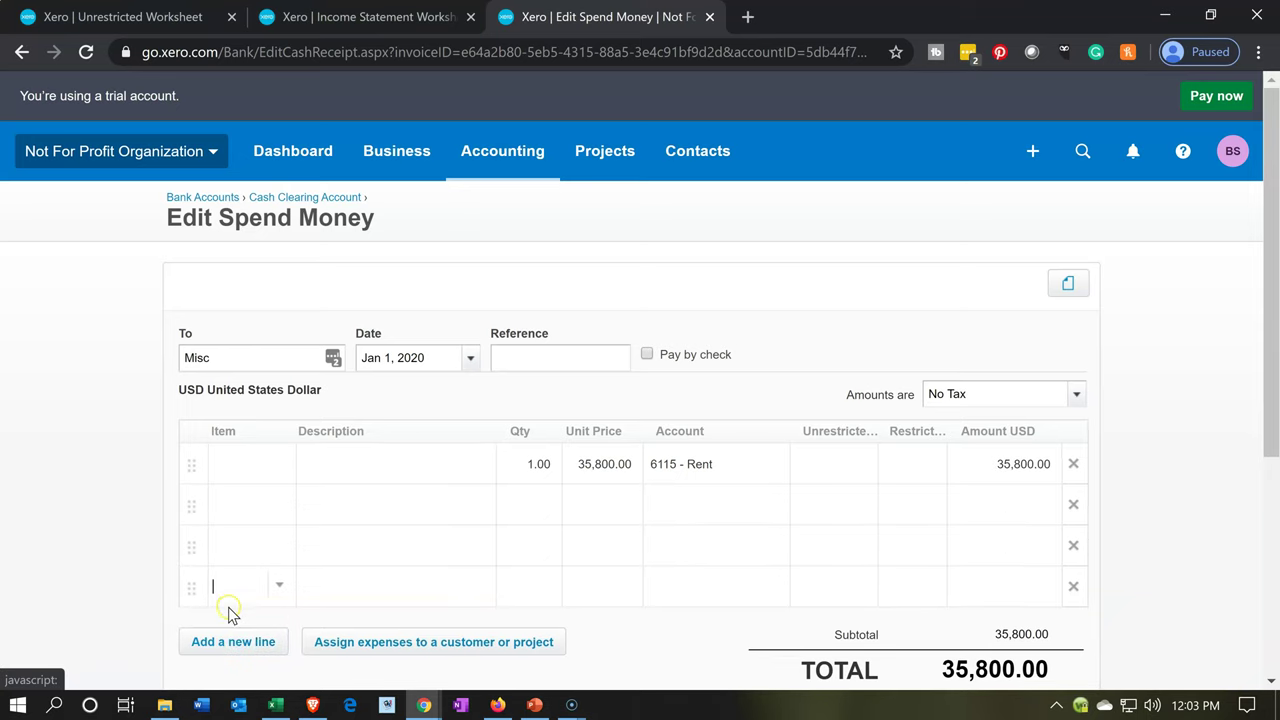
click(242, 657)
Set the account to 6115 - Rent on each of the four new transaction lines.
click(682, 503)
text(6115')
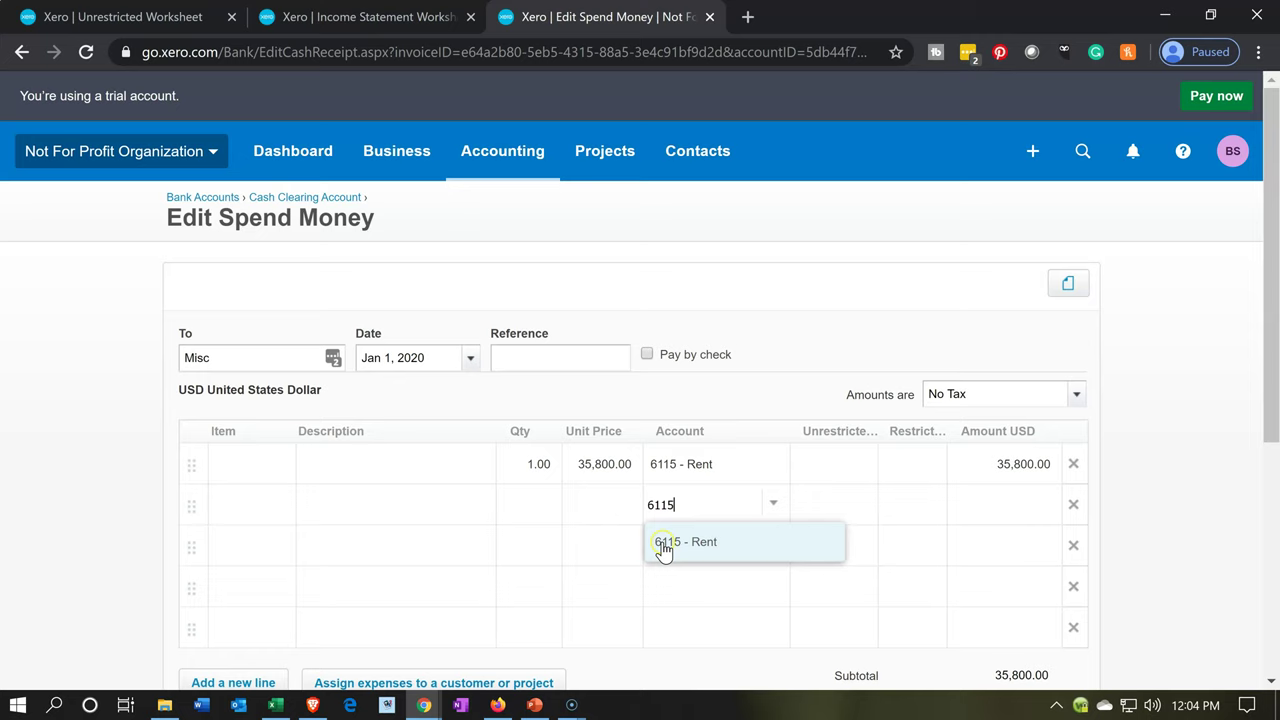
click(663, 545)
click(663, 542)
text(6115)
key(Tab)
click(667, 600)
text(6115)
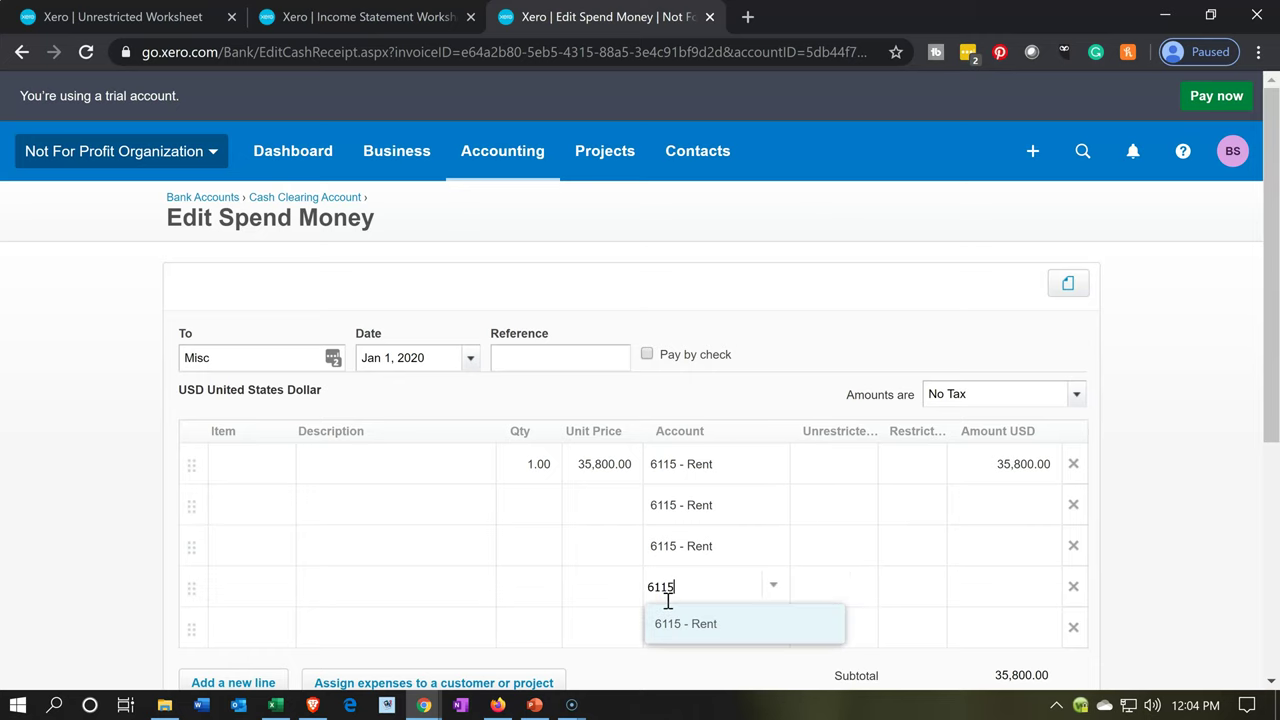
key(Tab)
click(671, 623)
text(611)
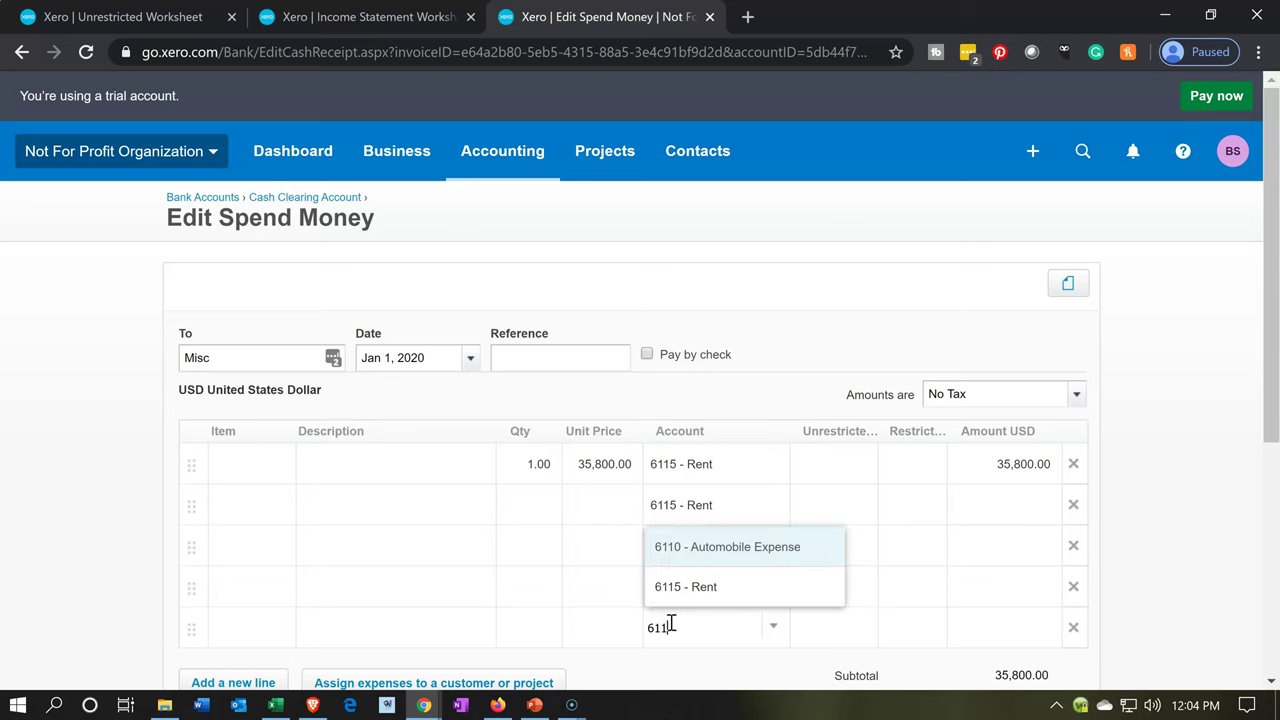
text(5)
key(Tab)
Assign the Unrestricted tracking options Admin 20% and Community Service 20% to the first two new rent lines.
click(838, 463)
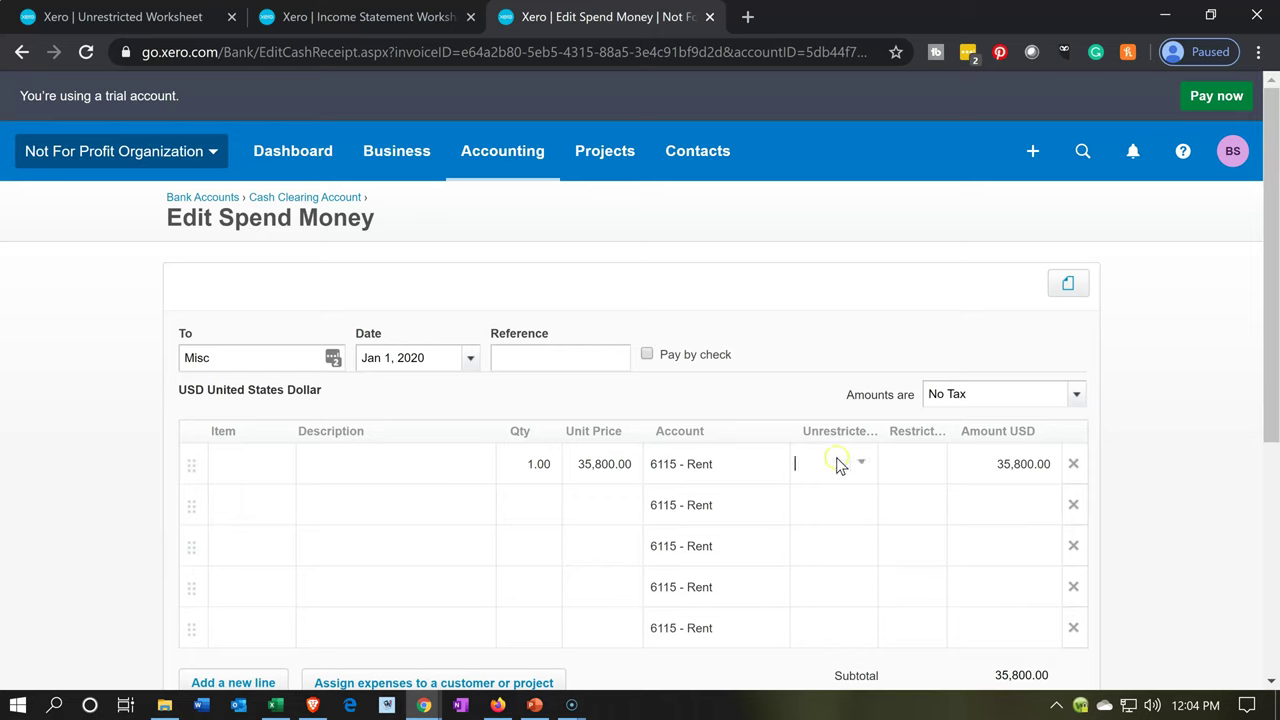
click(838, 502)
click(864, 506)
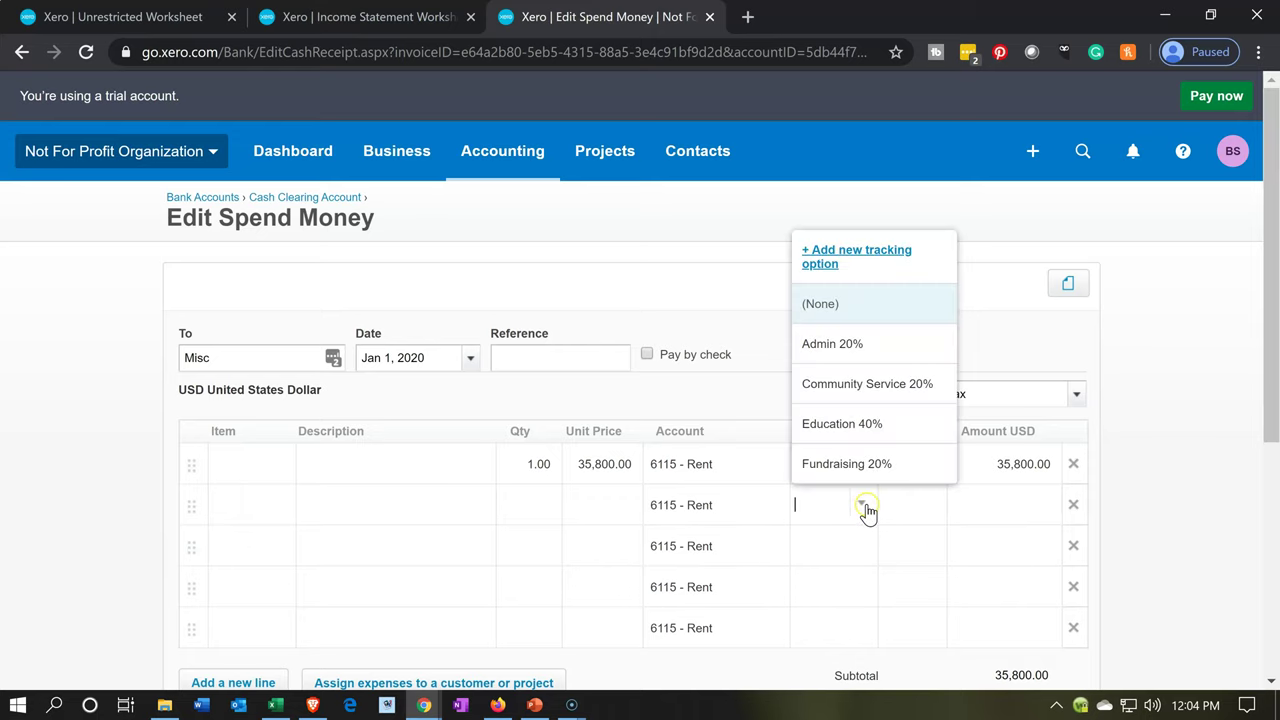
click(846, 345)
click(864, 546)
click(866, 546)
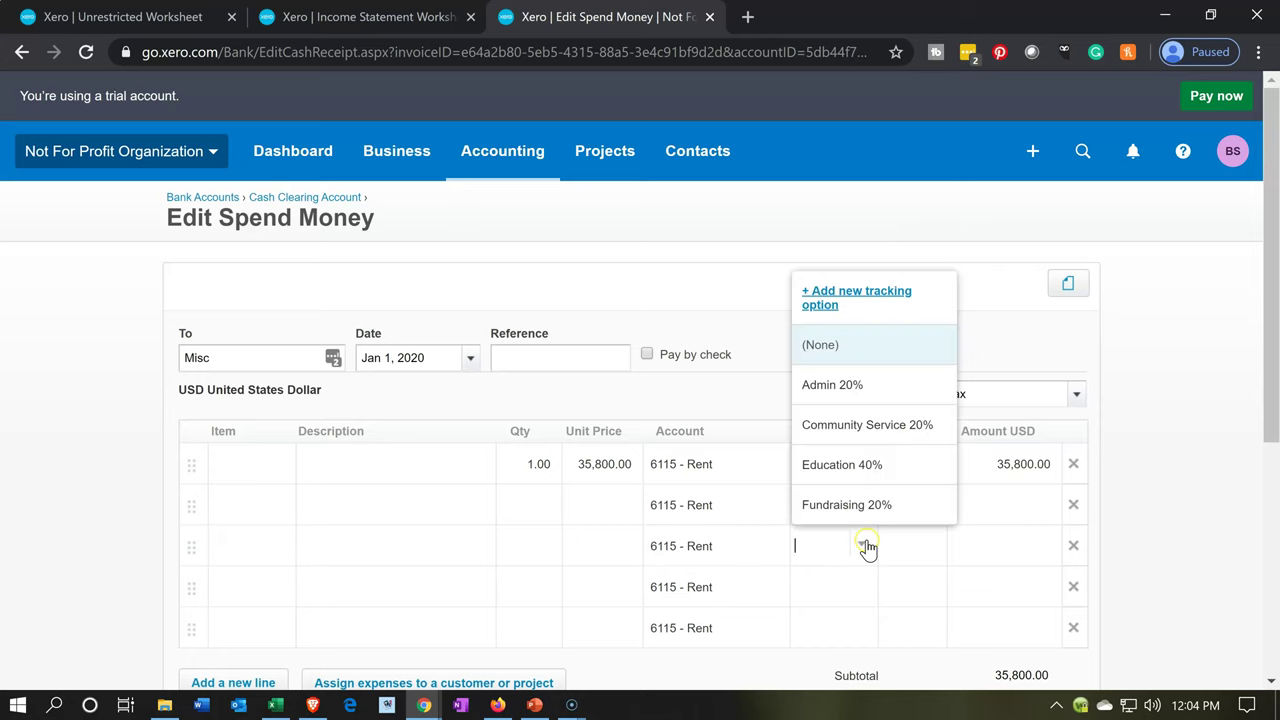
click(851, 423)
Assign the Unrestricted tracking options Education 40% and Fundraising 20% to the last two rent lines.
click(855, 590)
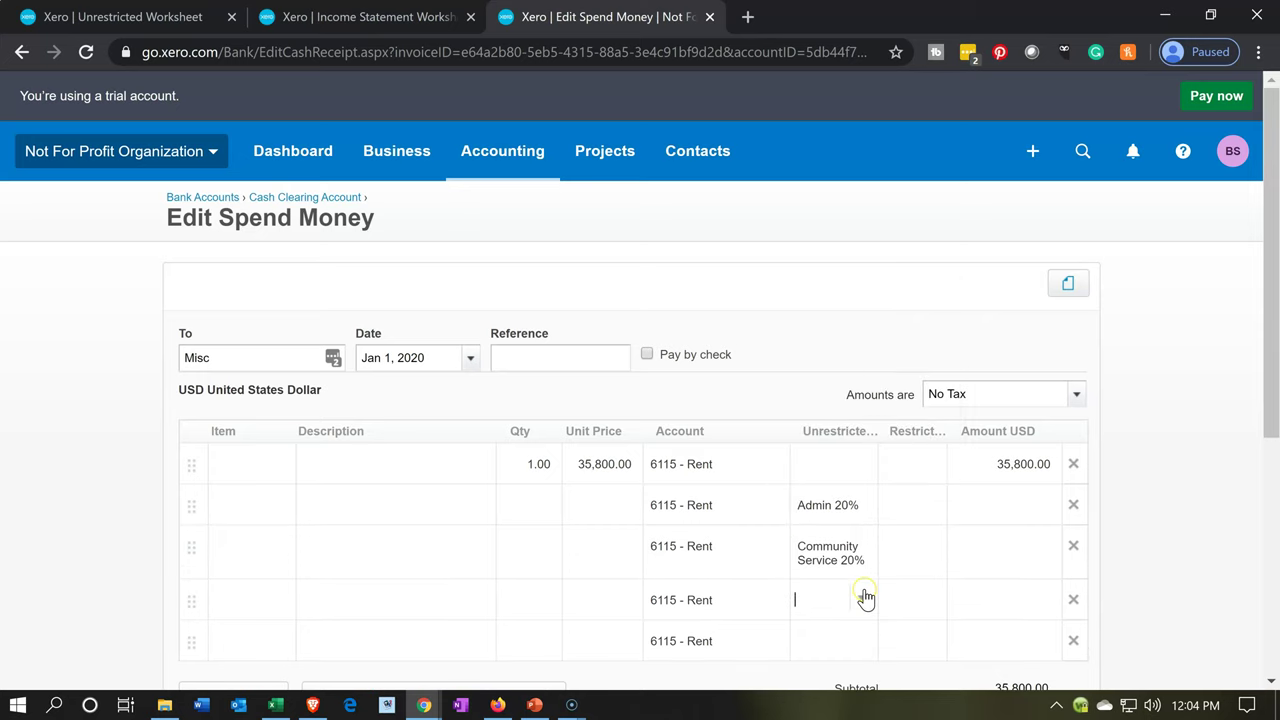
click(866, 598)
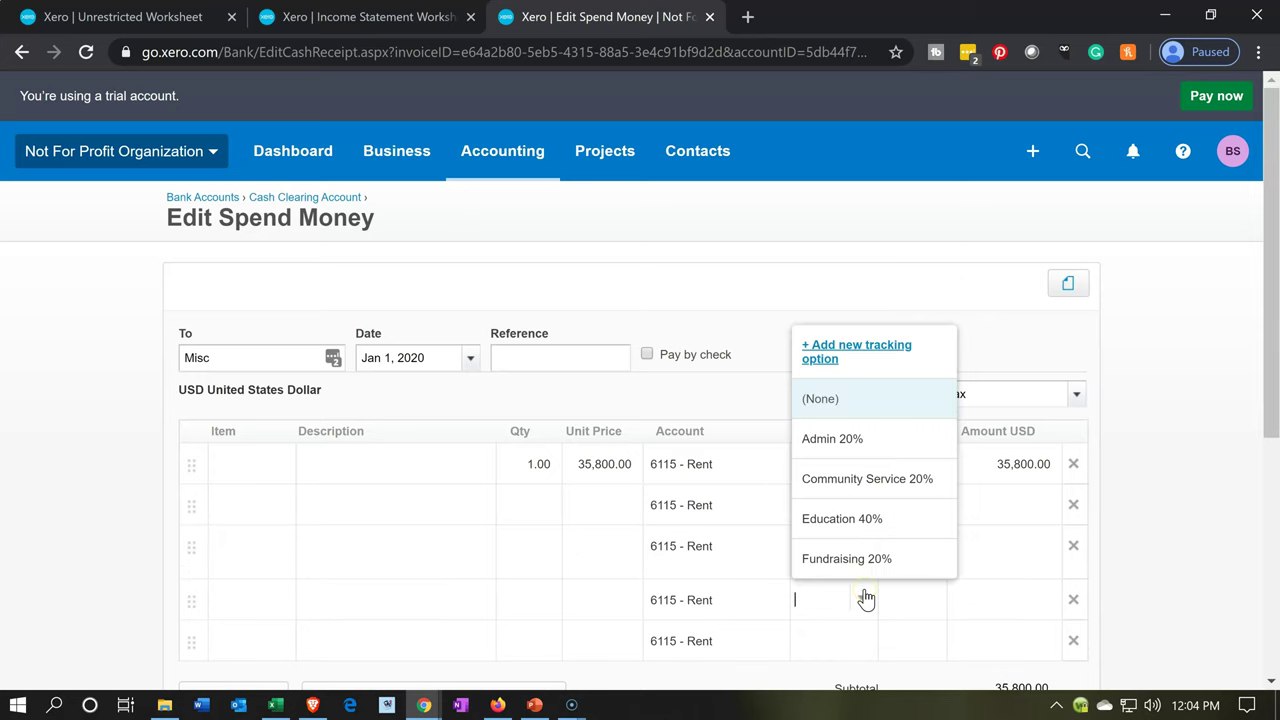
click(848, 528)
click(849, 636)
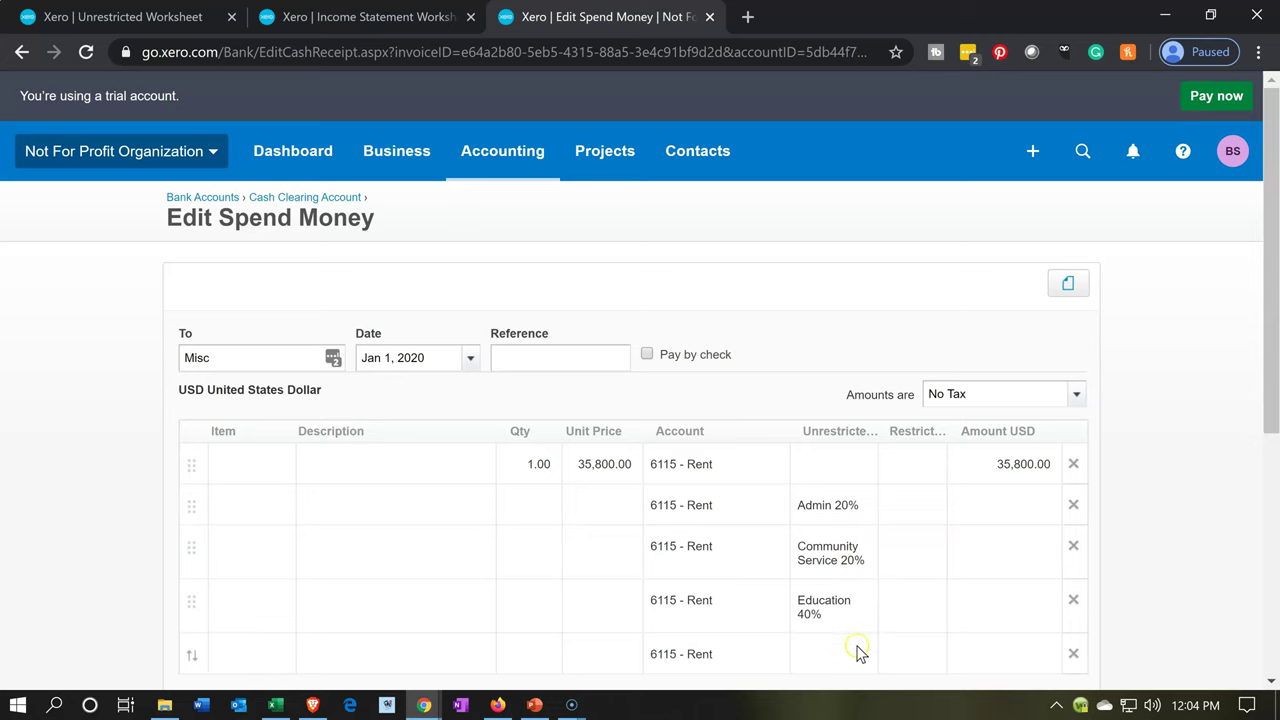
click(857, 658)
click(860, 655)
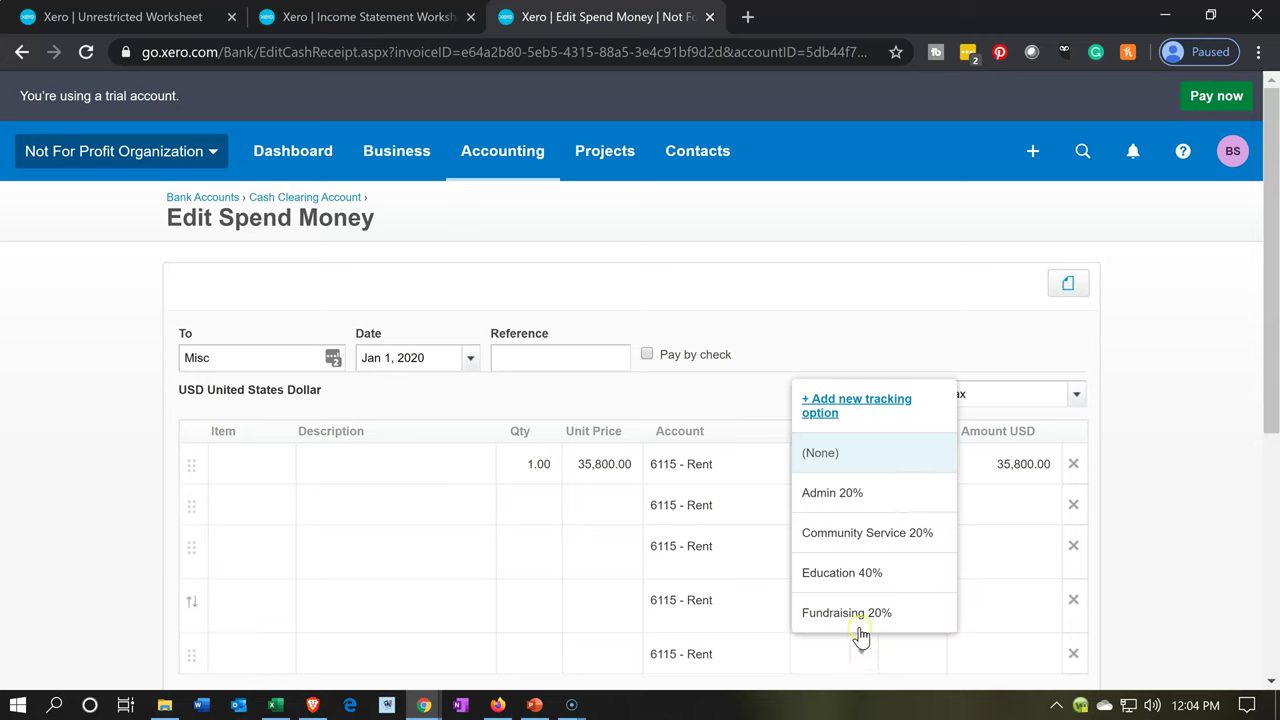
click(860, 617)
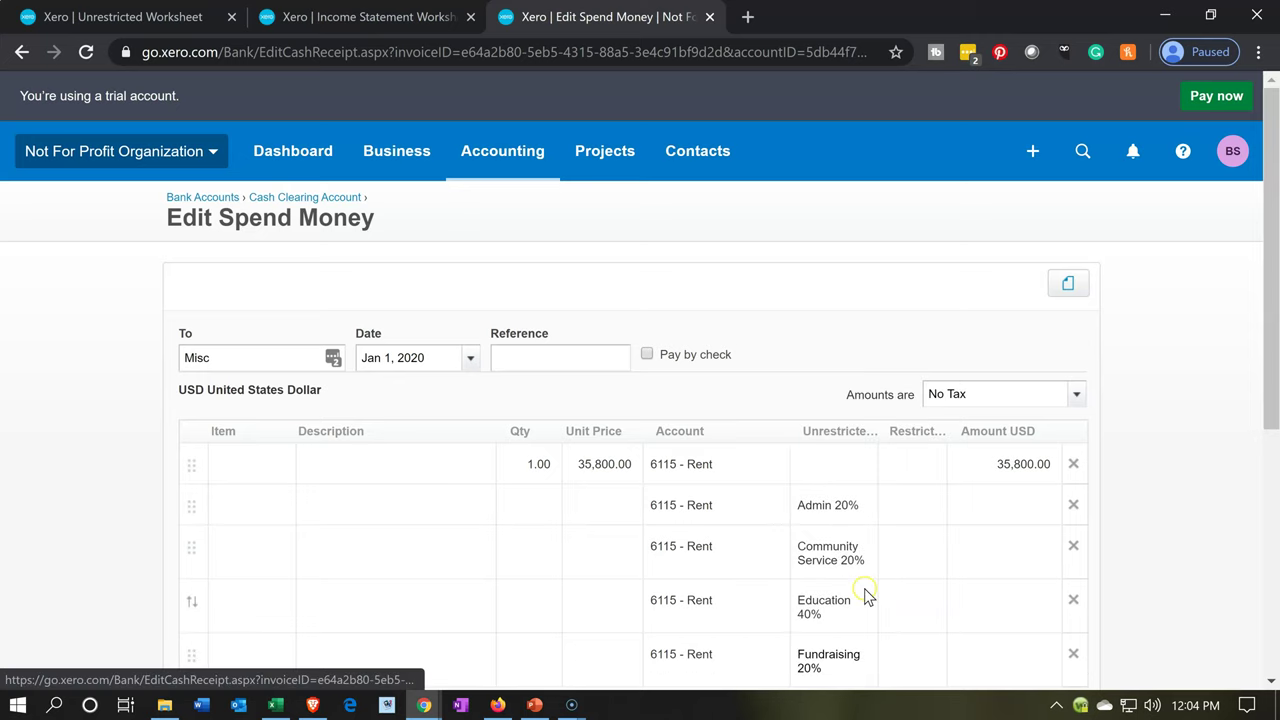
Open the Calculator in its compact always-on-top view and multiply 35800 by .2.
key(XF86Calculator)
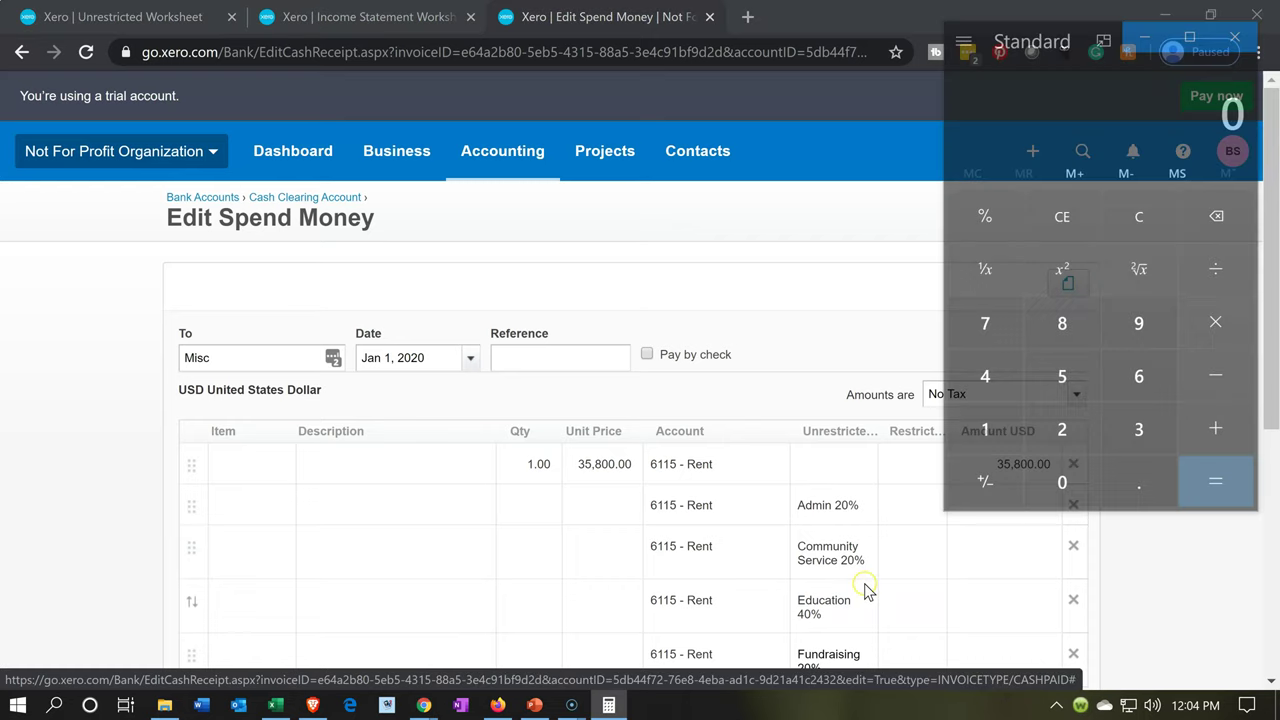
key(alt+Up)
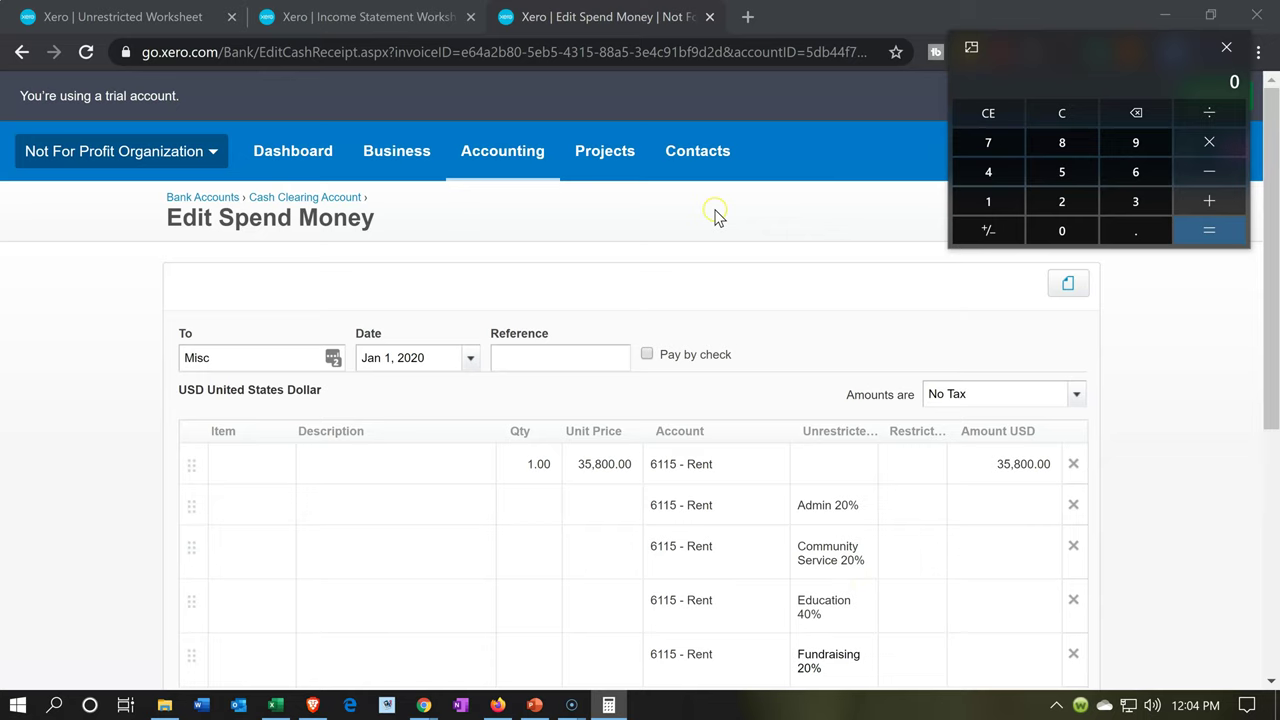
text(35800)
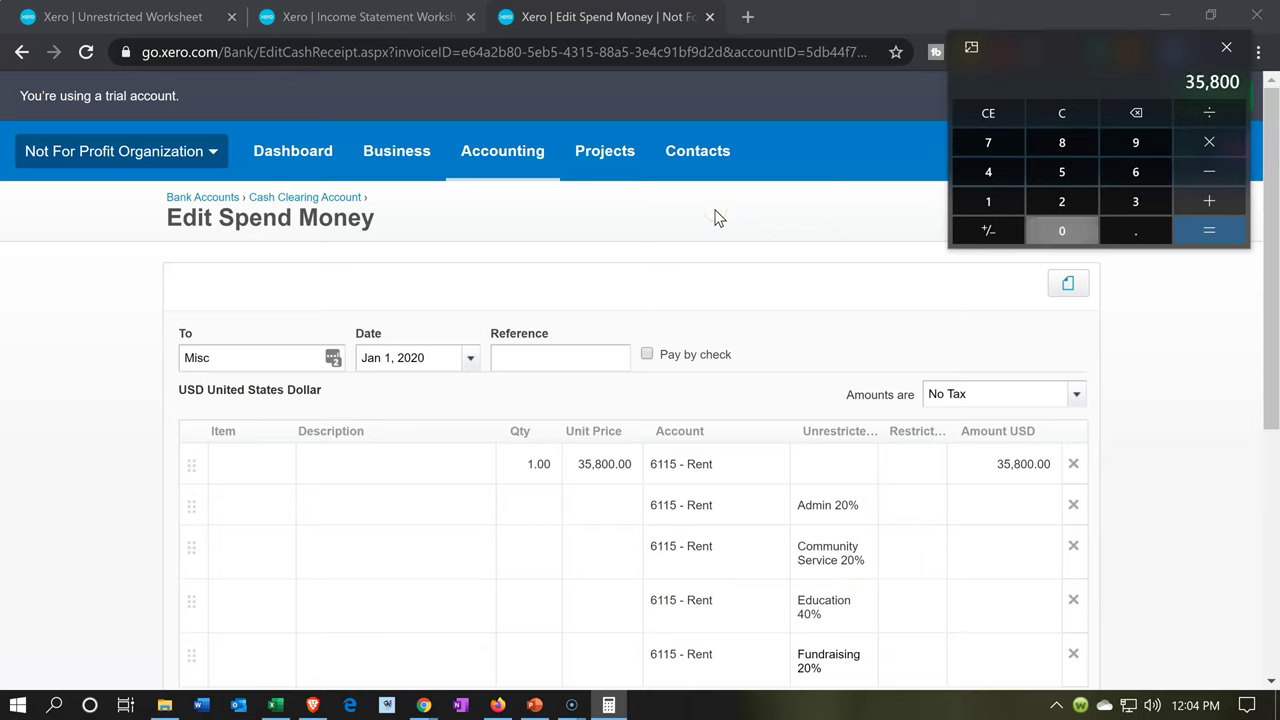
text(*.2)
key(Return)
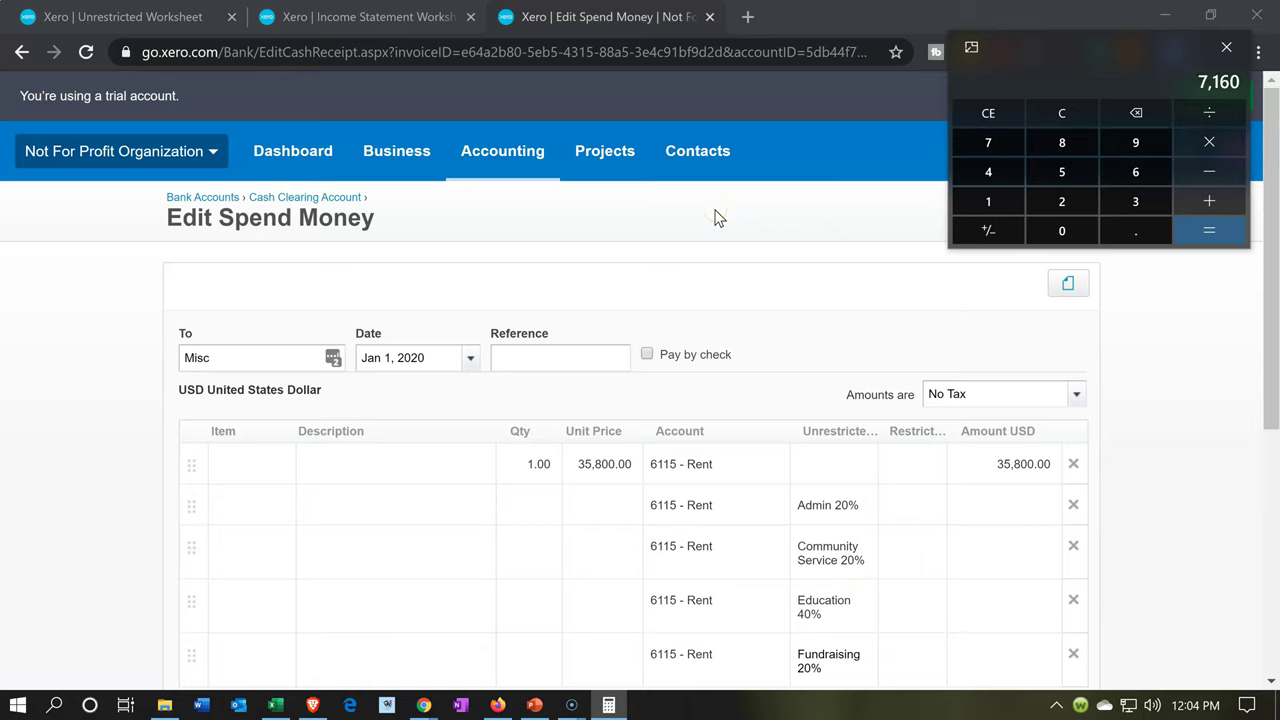
Enter quantity 1 and unit price 7,160 on both the Admin 20% and Community Service 20% rent lines.
click(989, 520)
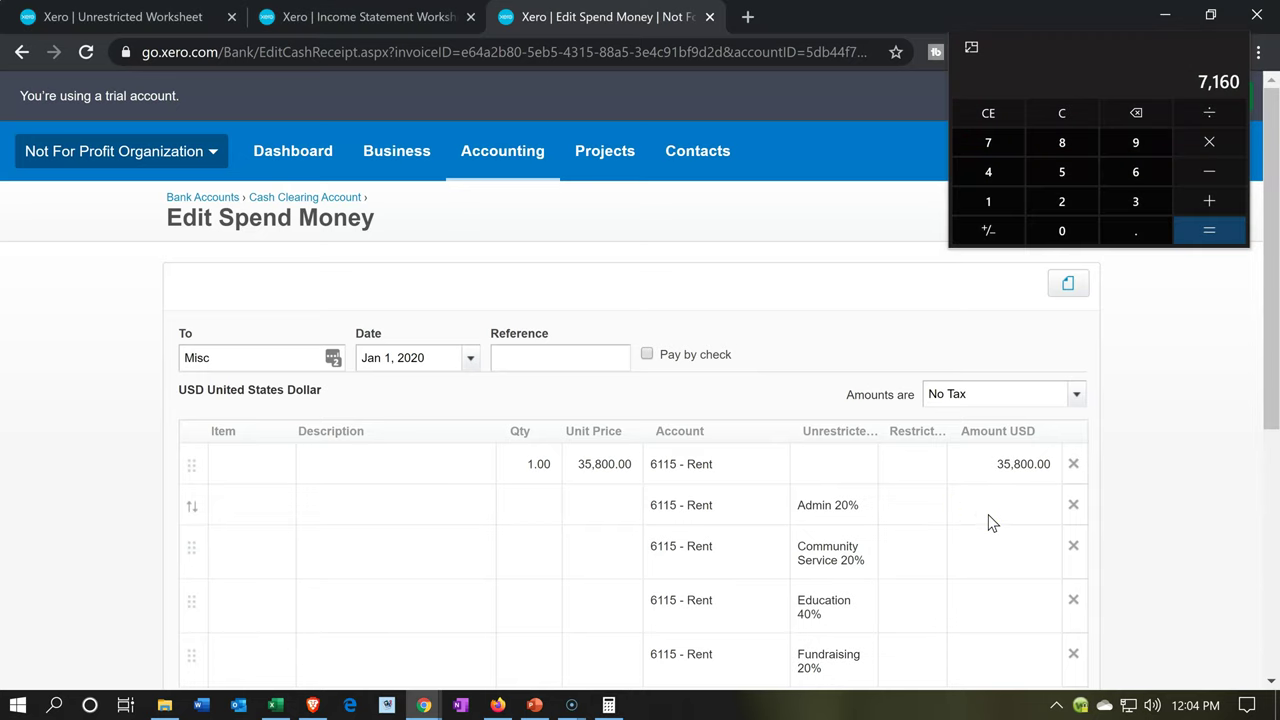
click(575, 518)
click(527, 503)
click(543, 553)
text(1)
key(Tab)
text(7,160)
key(Tab)
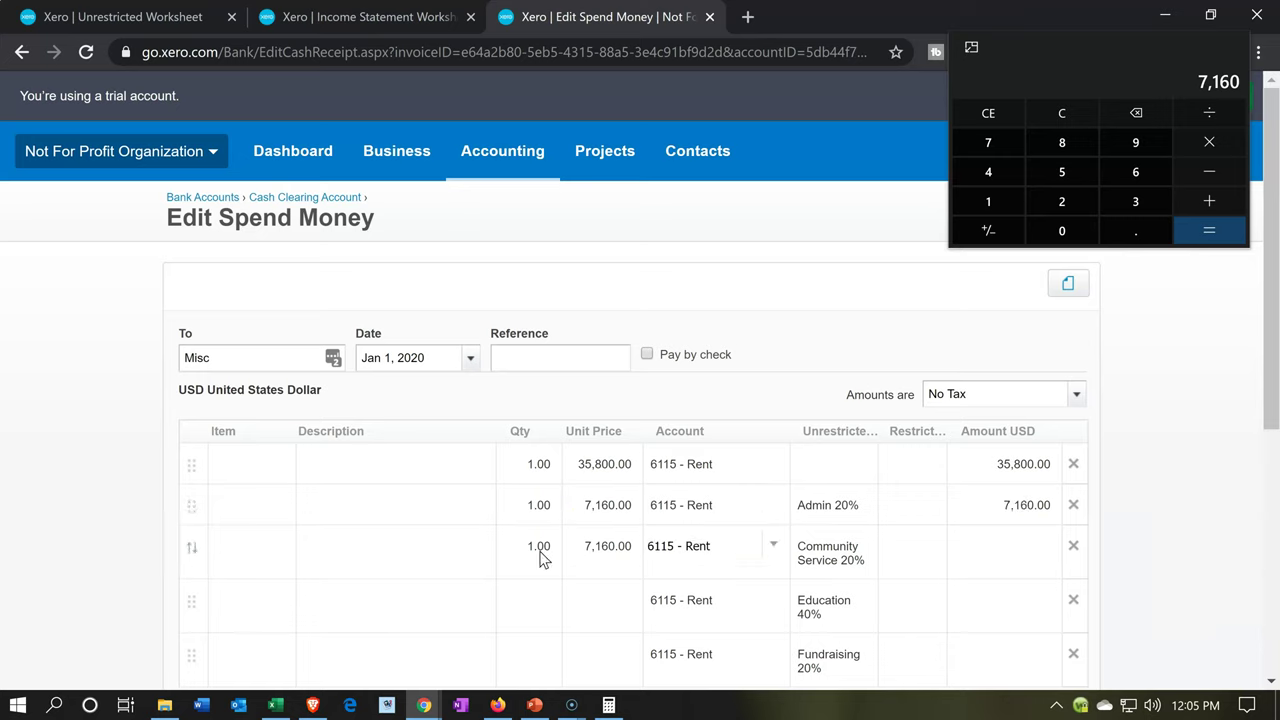
Enter quantity 1 and unit price 7160 on the Fundraising 20% rent line.
click(528, 653)
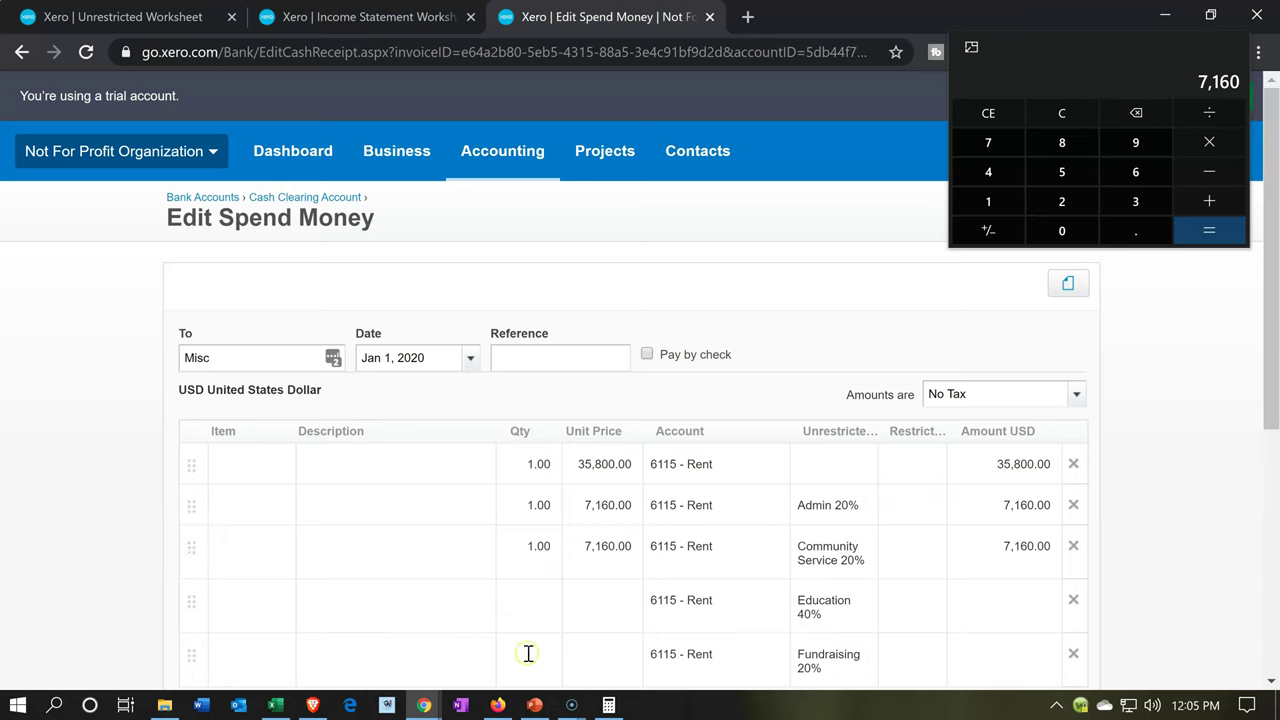
text(1)
key(Tab)
text(7160)
key(Tab)
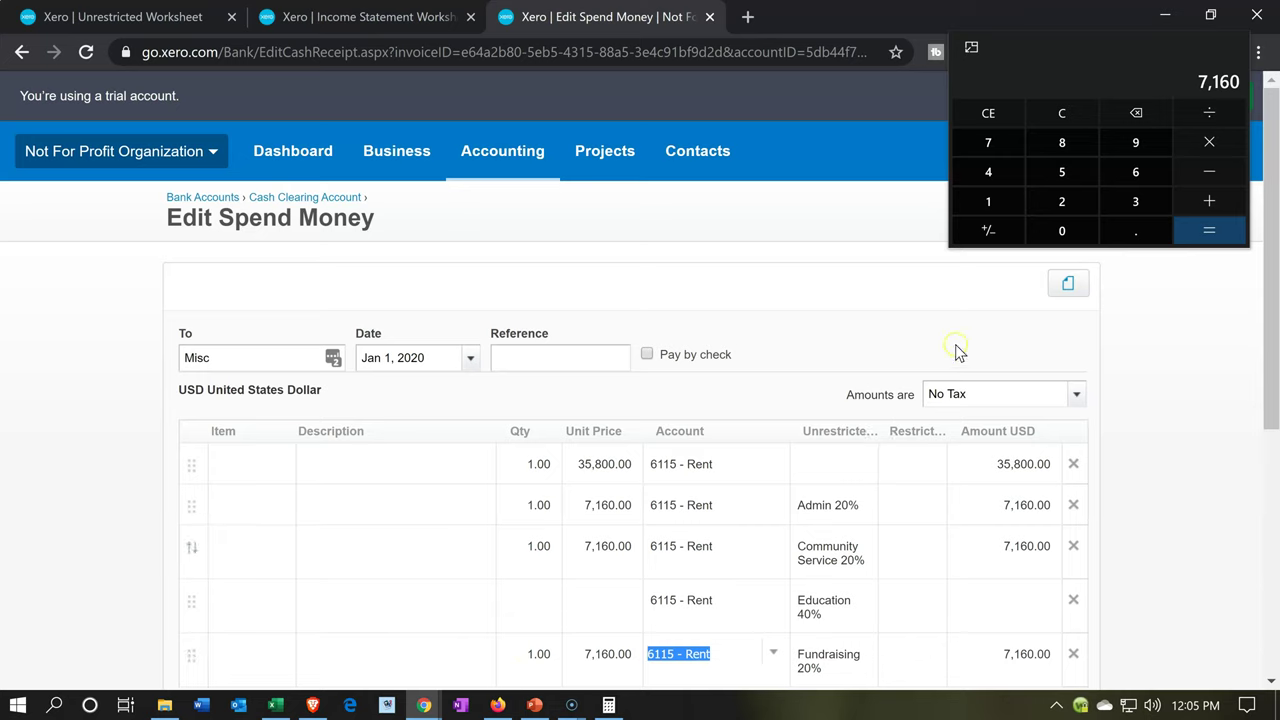
Clear the Calculator and multiply 35800 by .4 for the Education share of rent.
click(1062, 112)
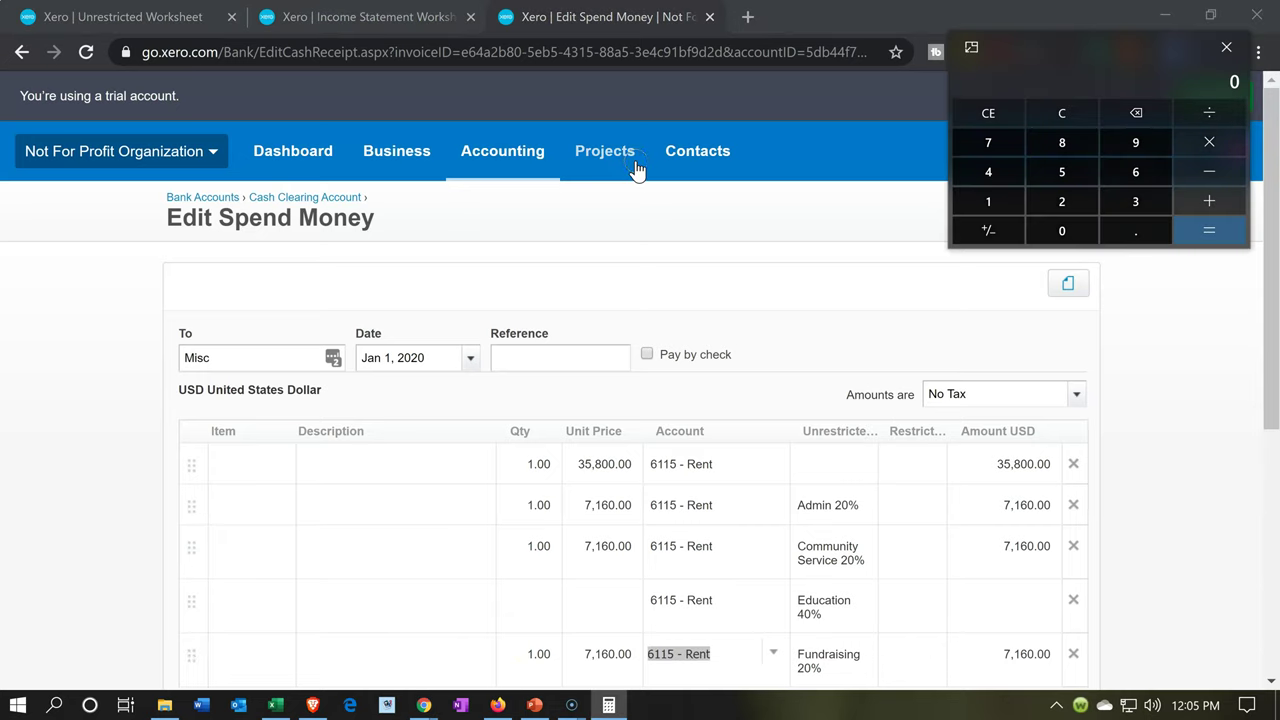
text(35800)
key(Escape)
text(4)
key(BackSpace)
key(BackSpace)
text(4)
key(Return)
Enter quantity 1 and unit price 14,320 on the Education 40% rent line.
click(520, 633)
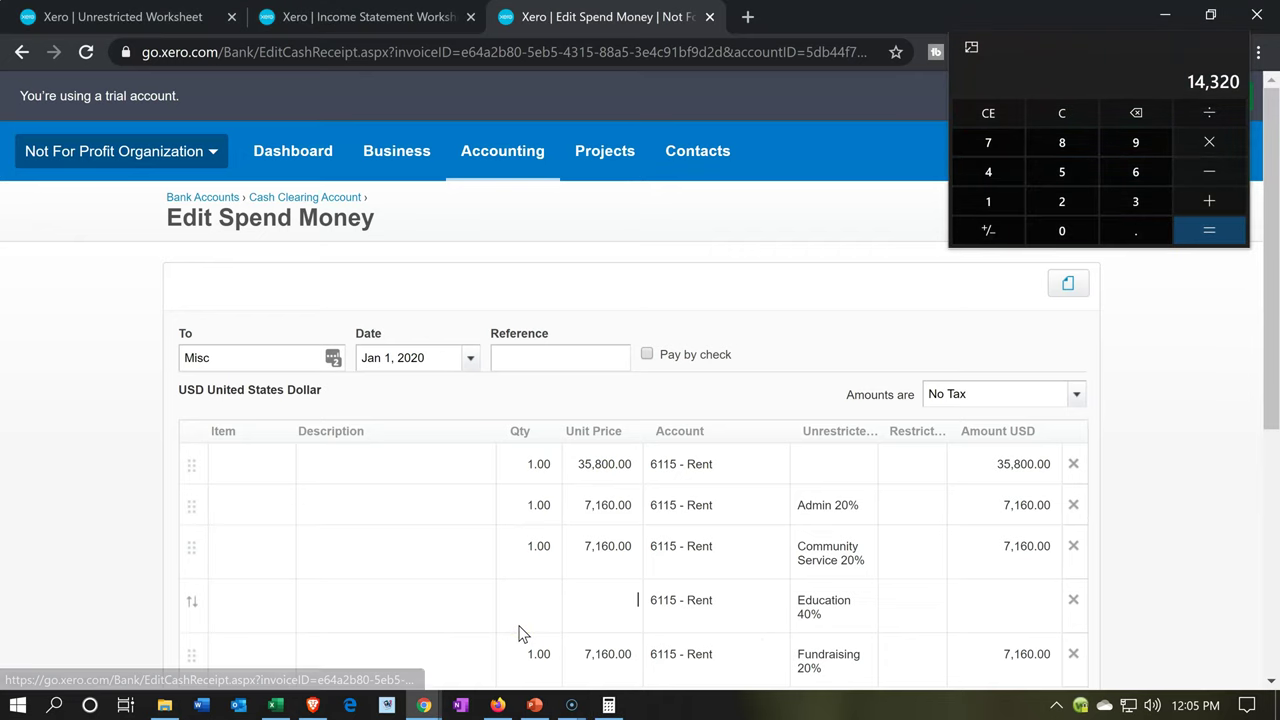
click(525, 601)
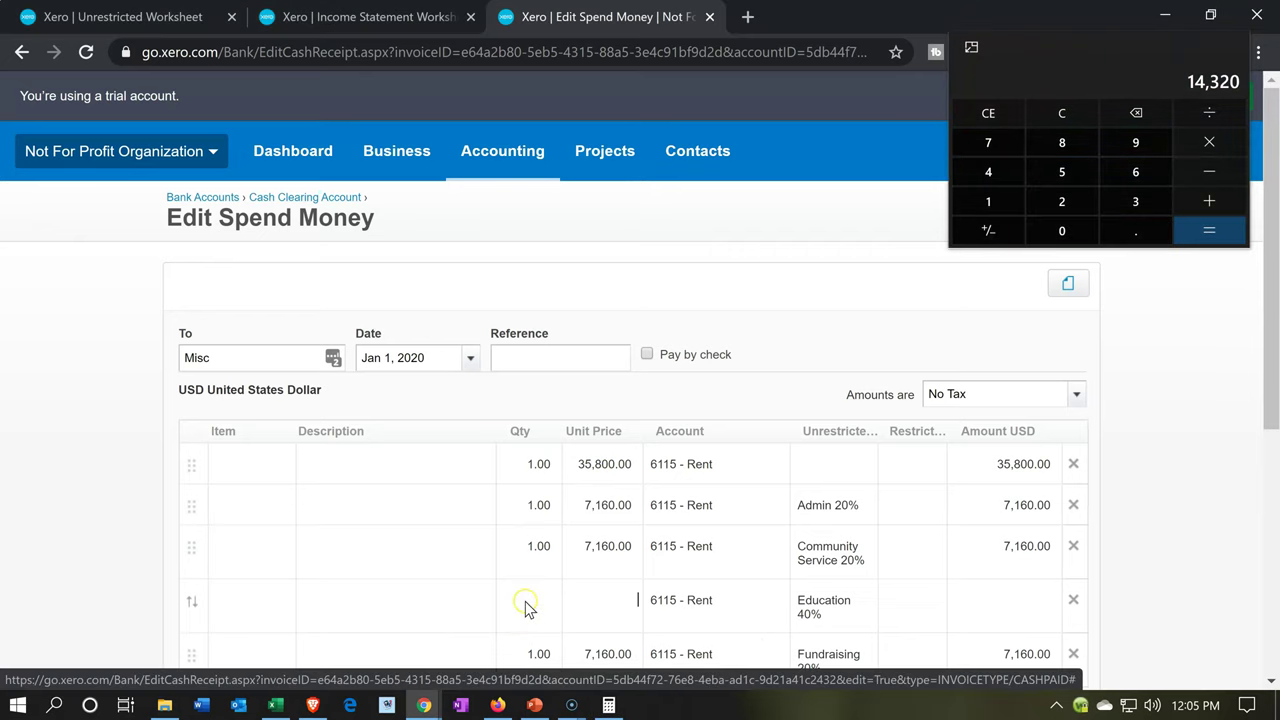
text(1)
key(Tab)
text(14)
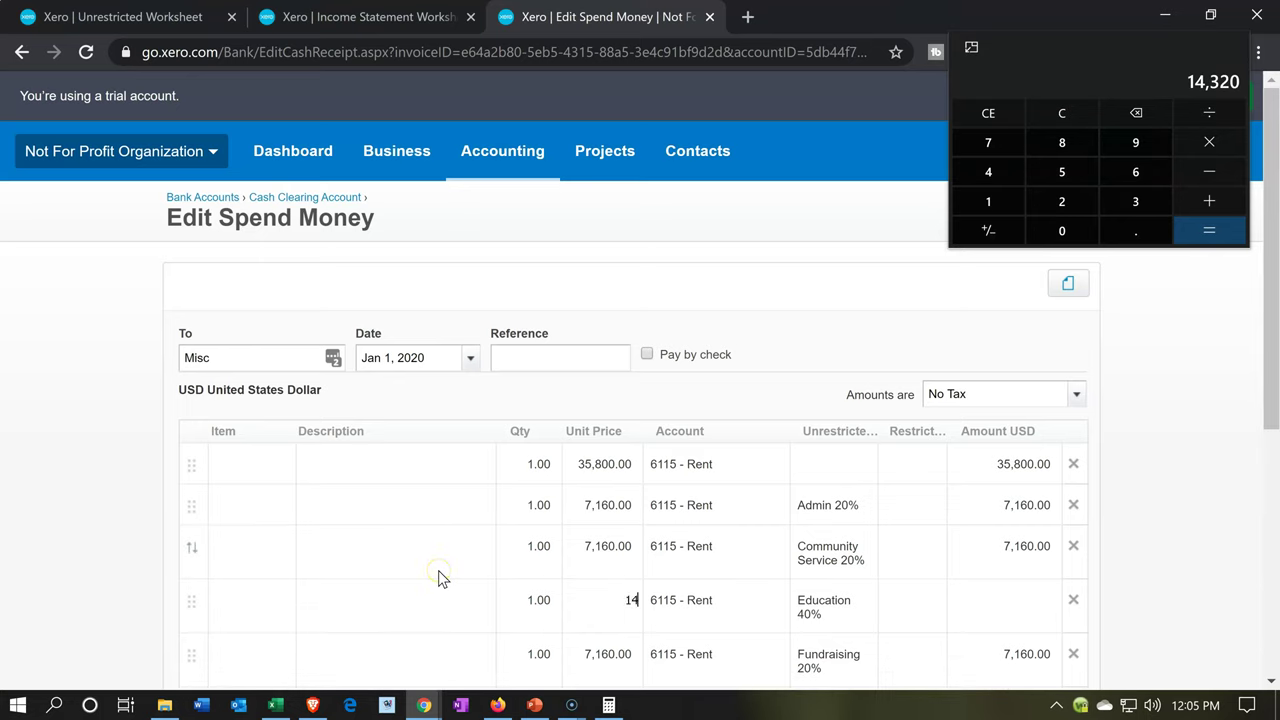
text(,320)
key(Tab)
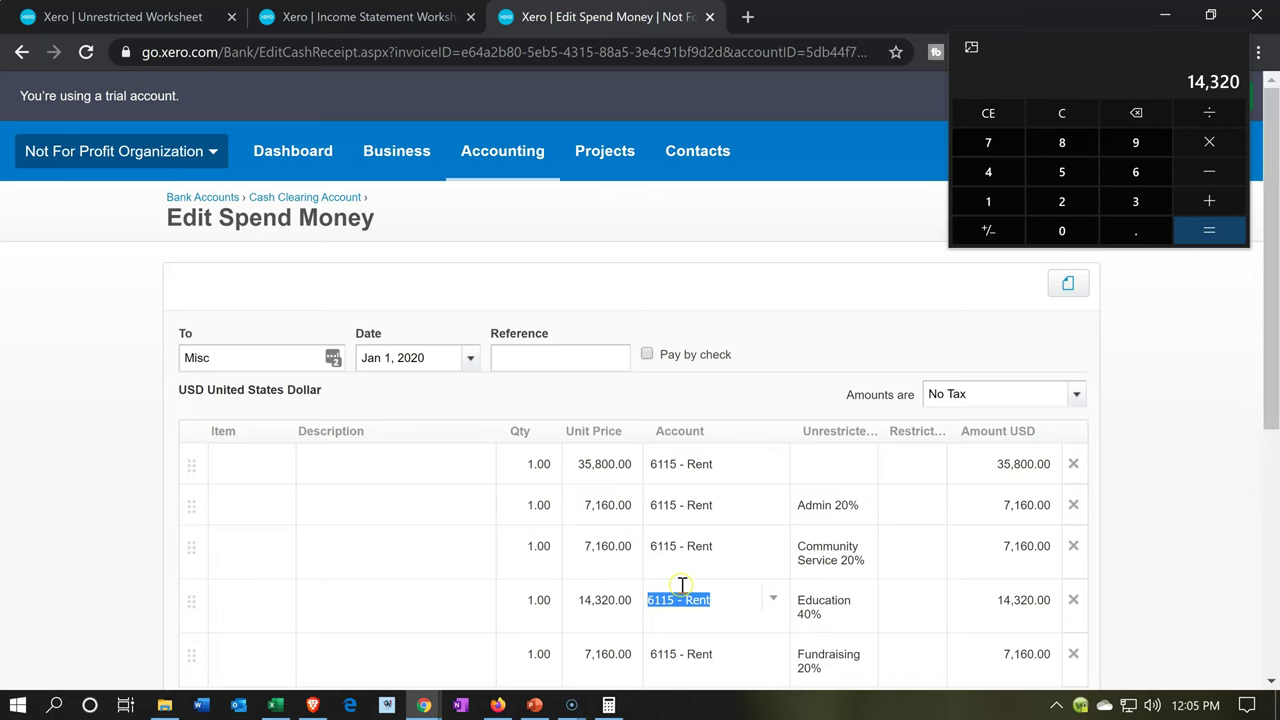
Delete the original unassigned 35,800.00 rent line, close the Calculator and save the updated Spend Money transaction.
click(1075, 466)
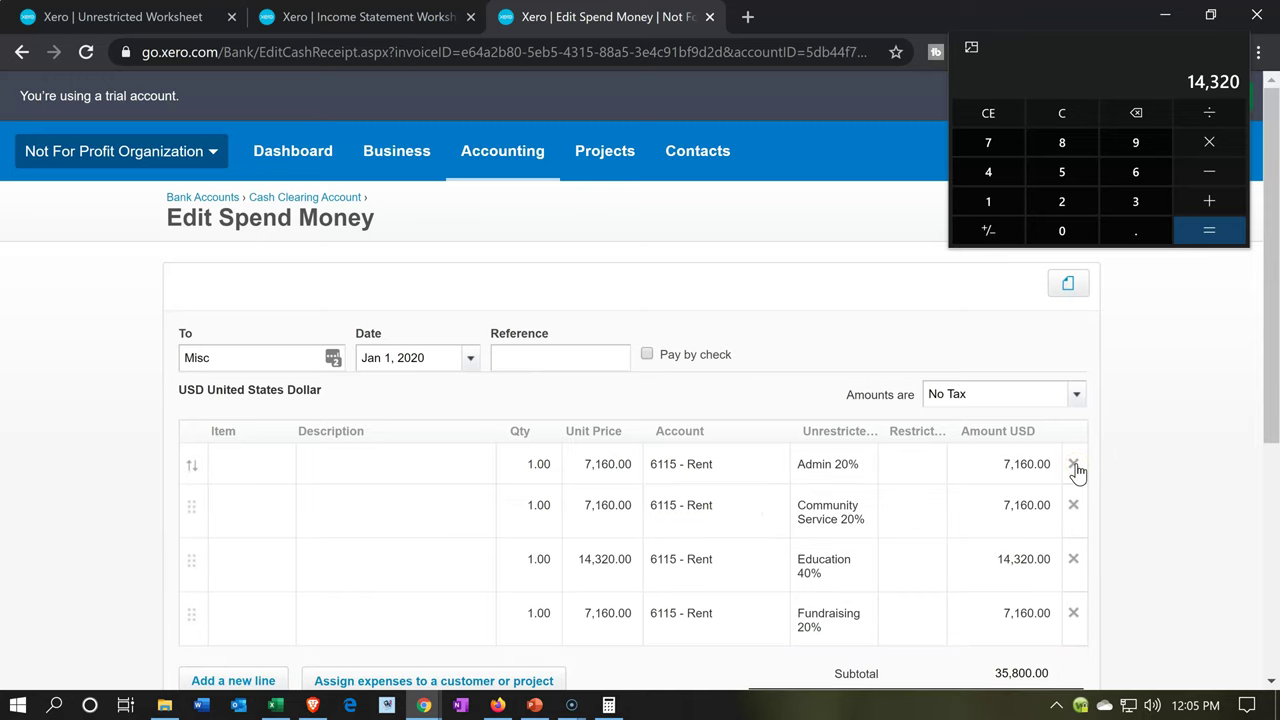
scroll(1077, 472, down, 1)
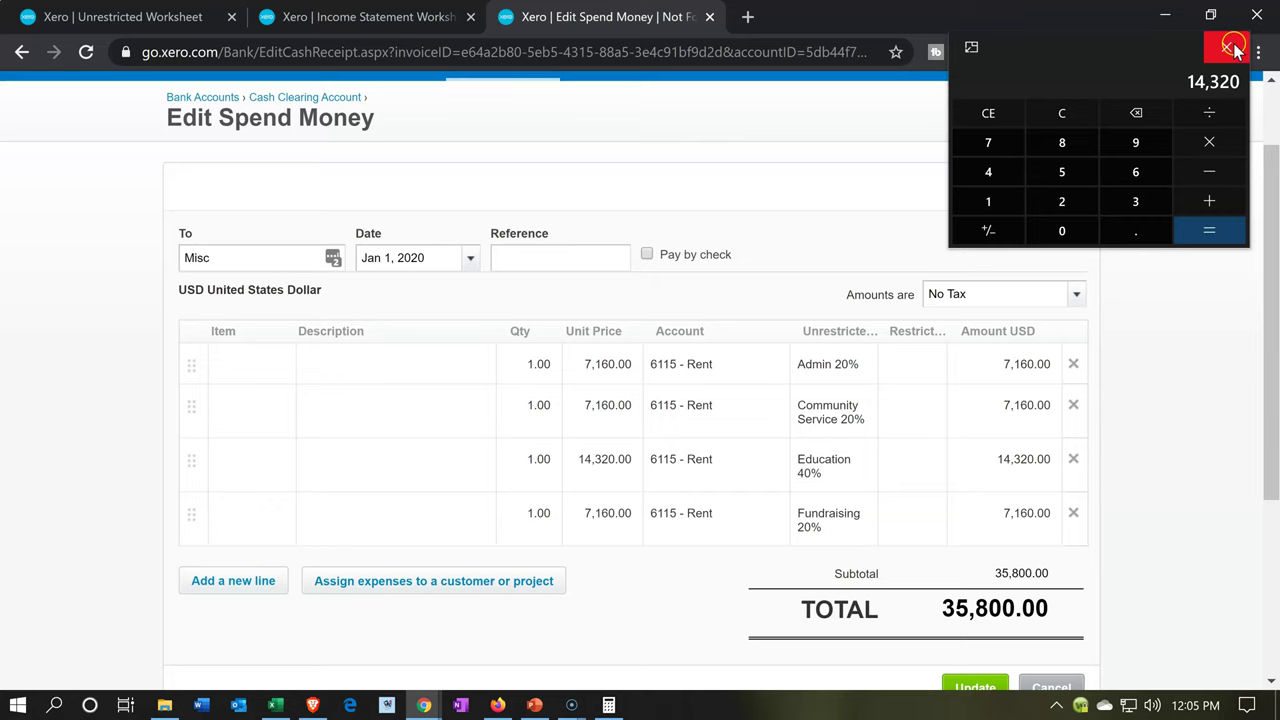
click(1233, 47)
scroll(1096, 571, down, 1)
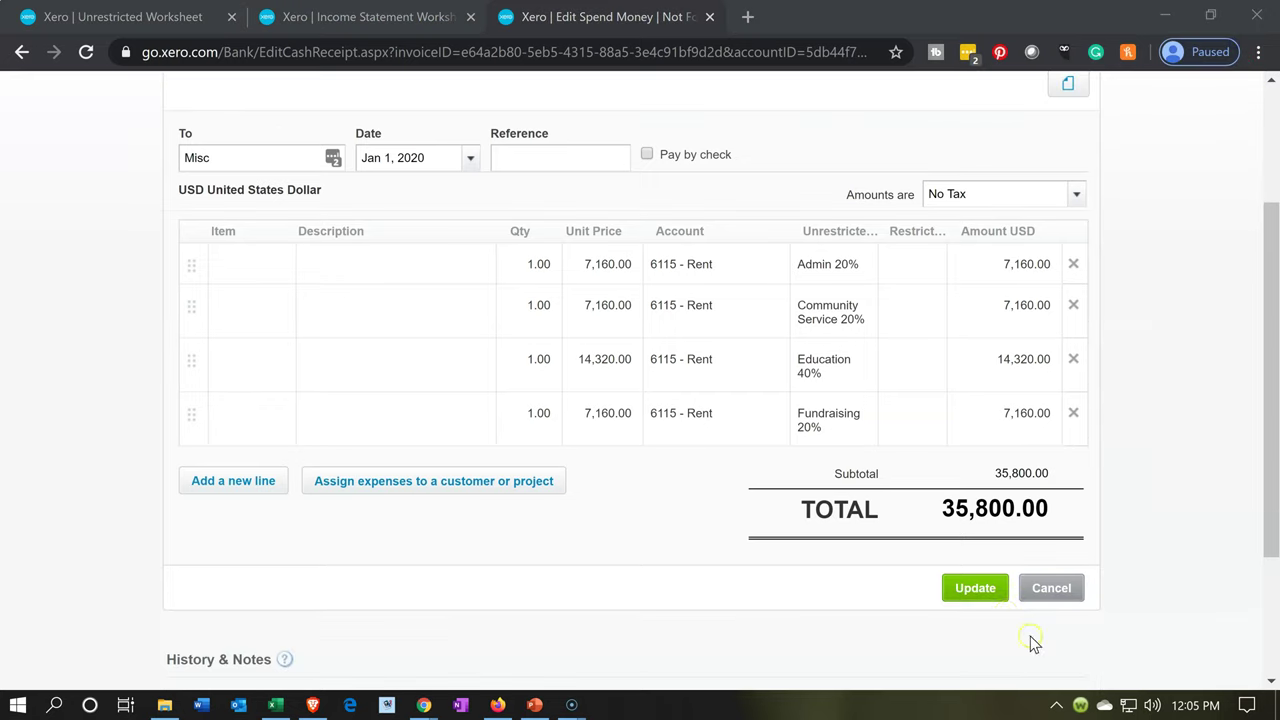
click(975, 590)
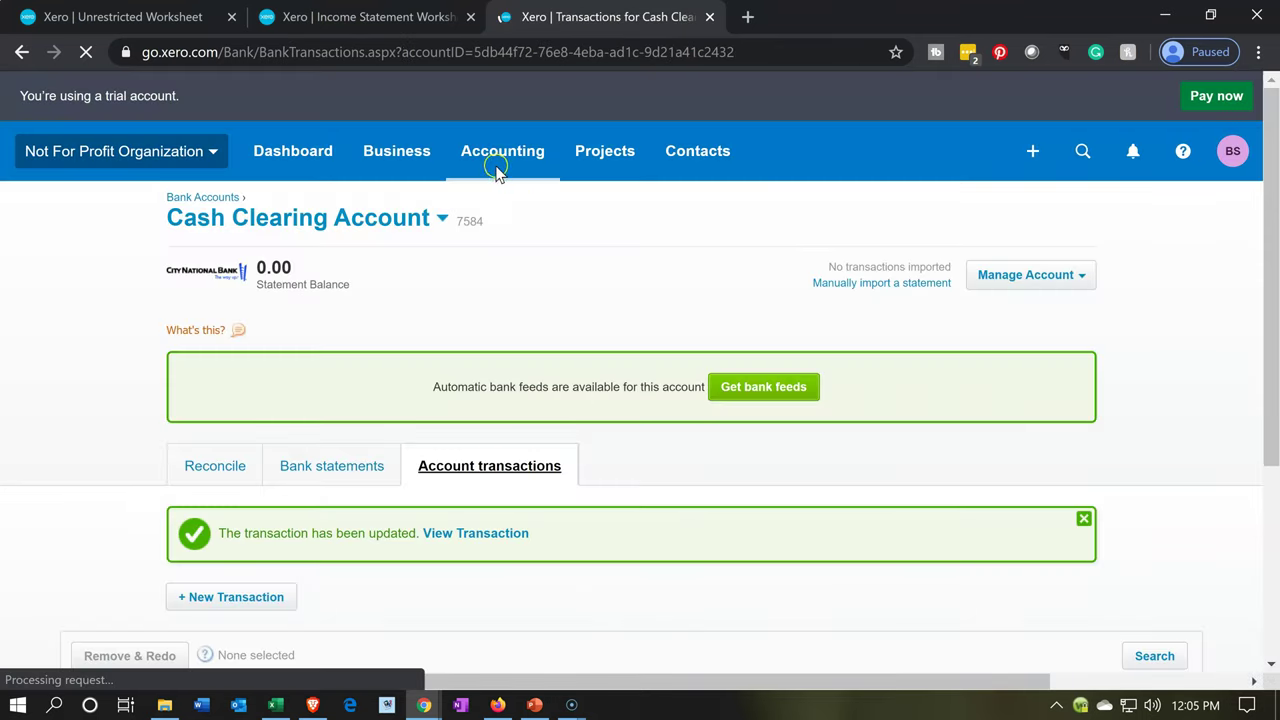
Refresh the Income Statement Worksheet and check the Rent amounts under Operating Expenses.
click(375, 23)
scroll(533, 308, up, 5)
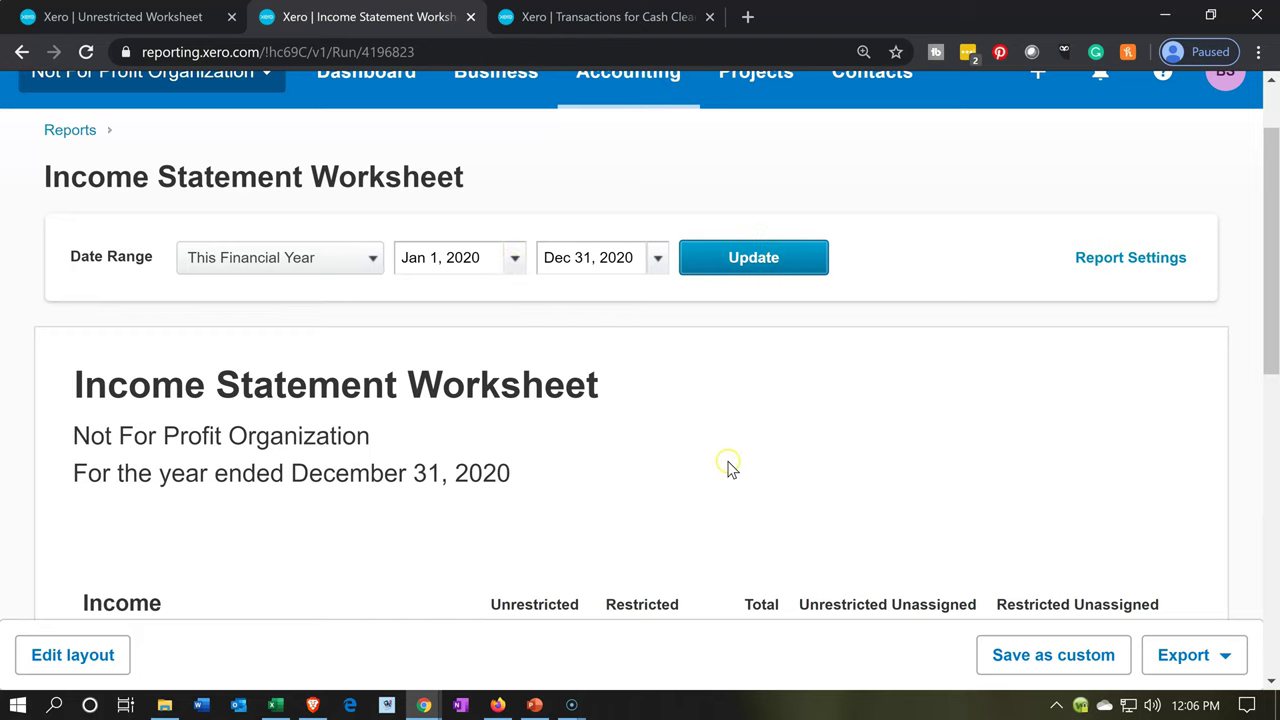
scroll(667, 506, down, 1)
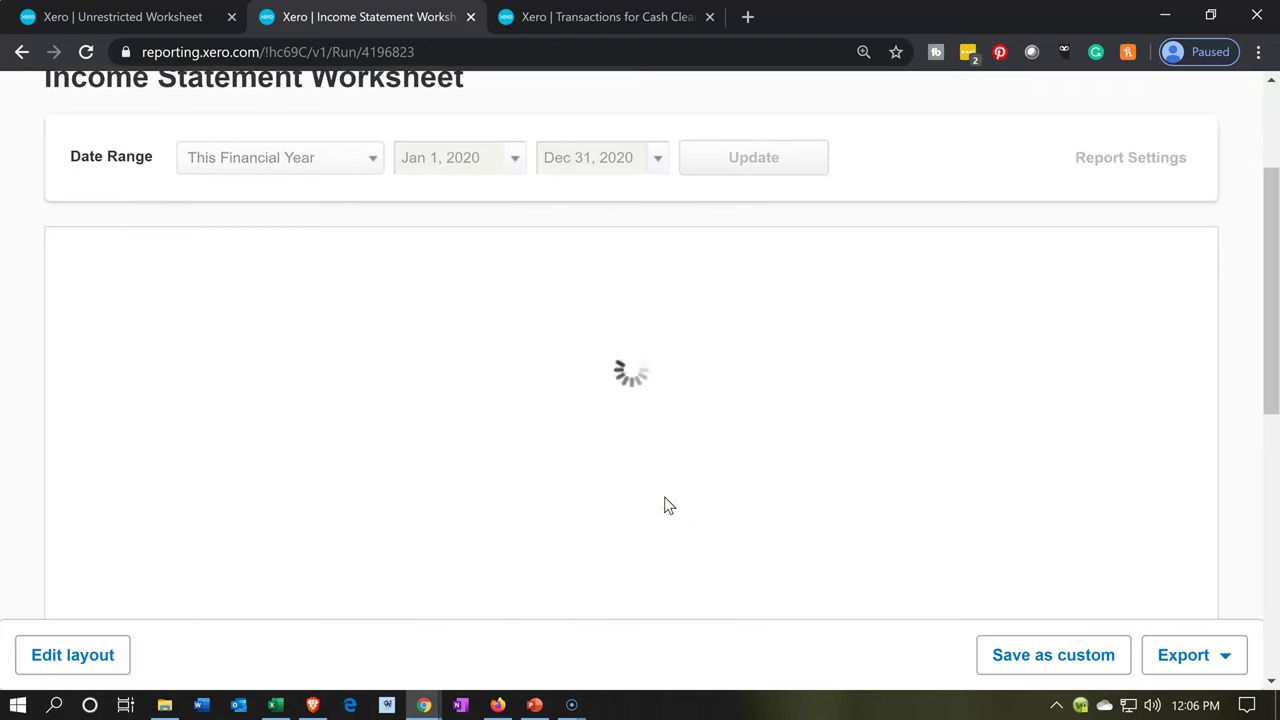
scroll(668, 502, down, 2)
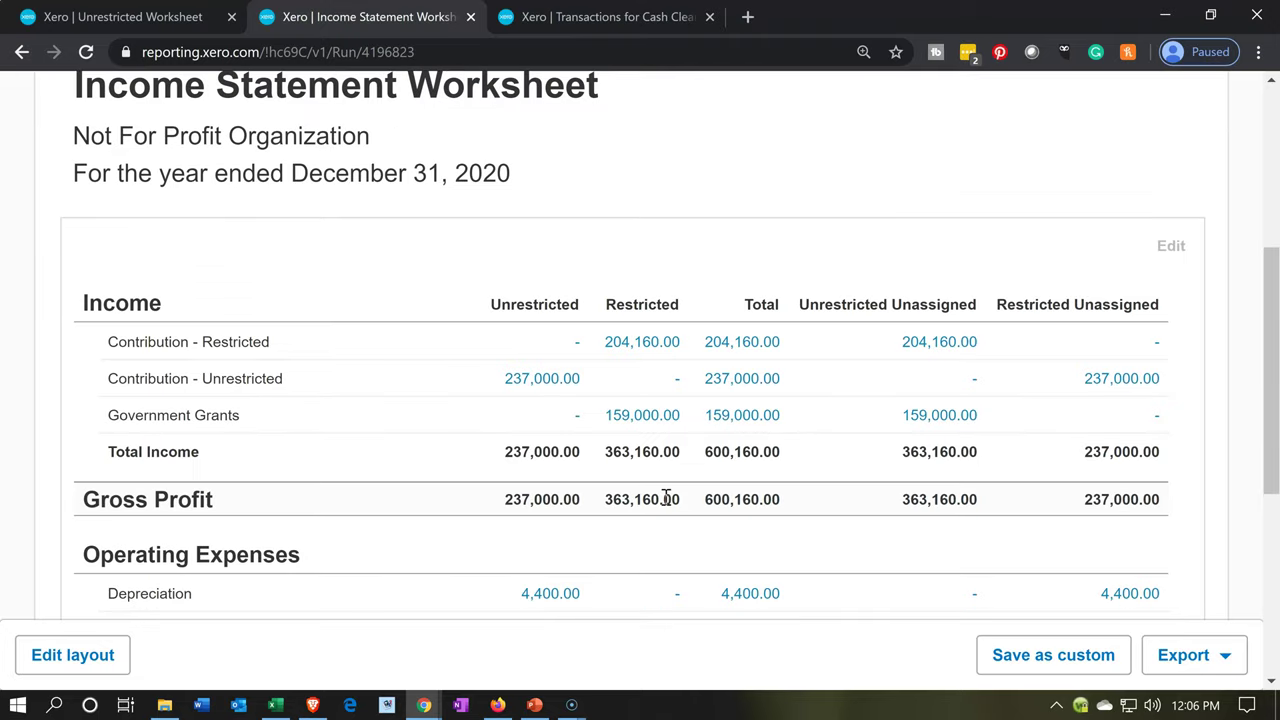
scroll(667, 498, down, 2)
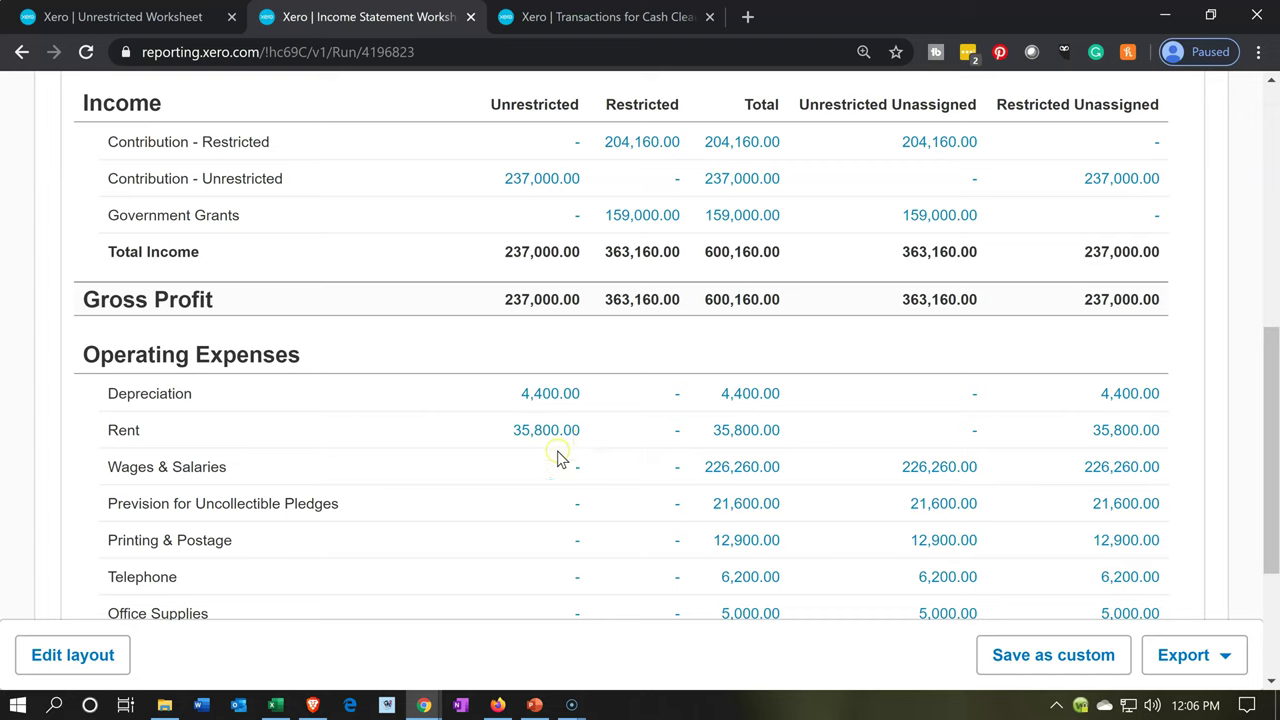
Refresh the Unrestricted Worksheet and review how Rent is split across the program, admin and fundraising columns.
click(163, 17)
click(730, 365)
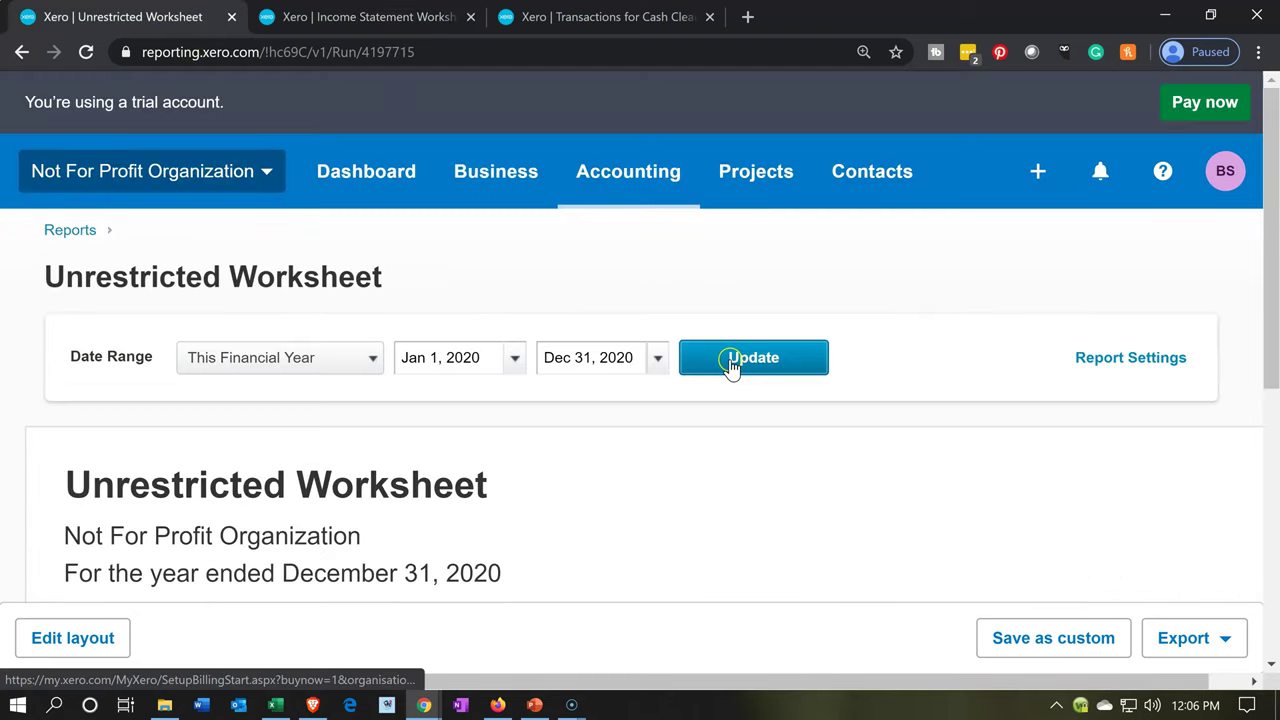
scroll(732, 370, down, 3)
scroll(732, 370, down, 3)
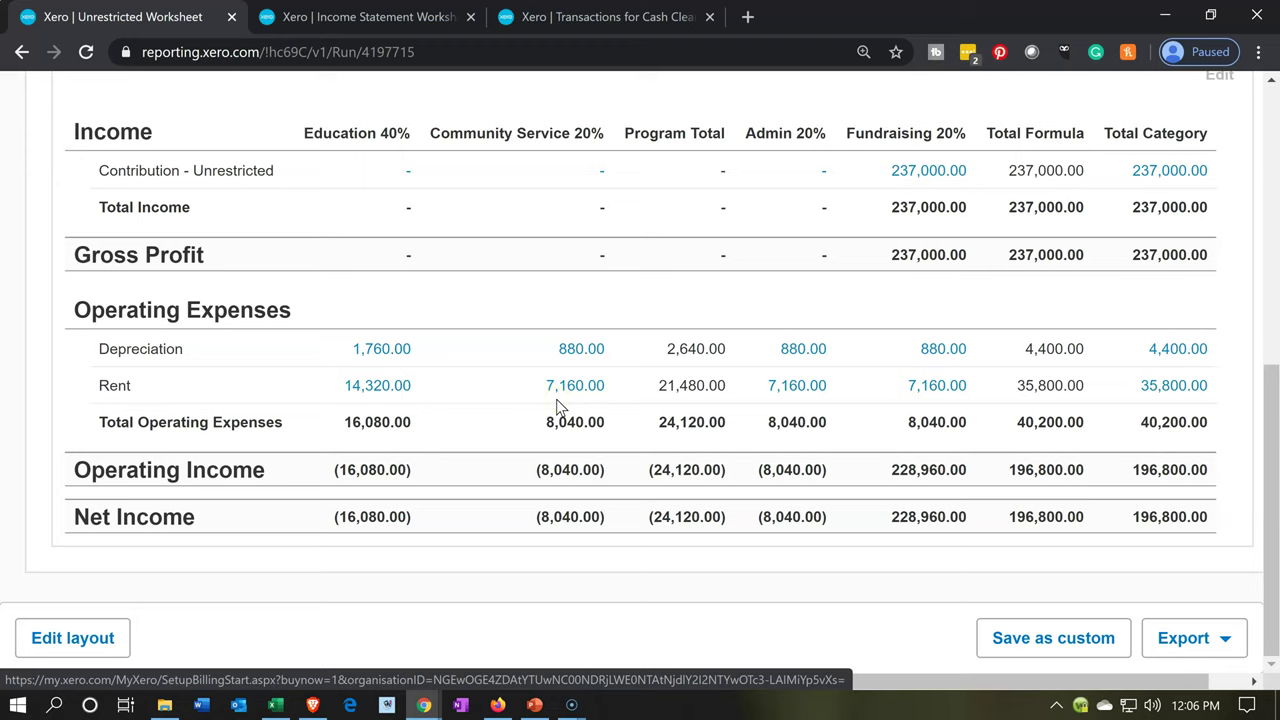
click(455, 414)
Switch to the Excel workbook and compare the Rent Expense row's allocation with the Xero report.
click(277, 705)
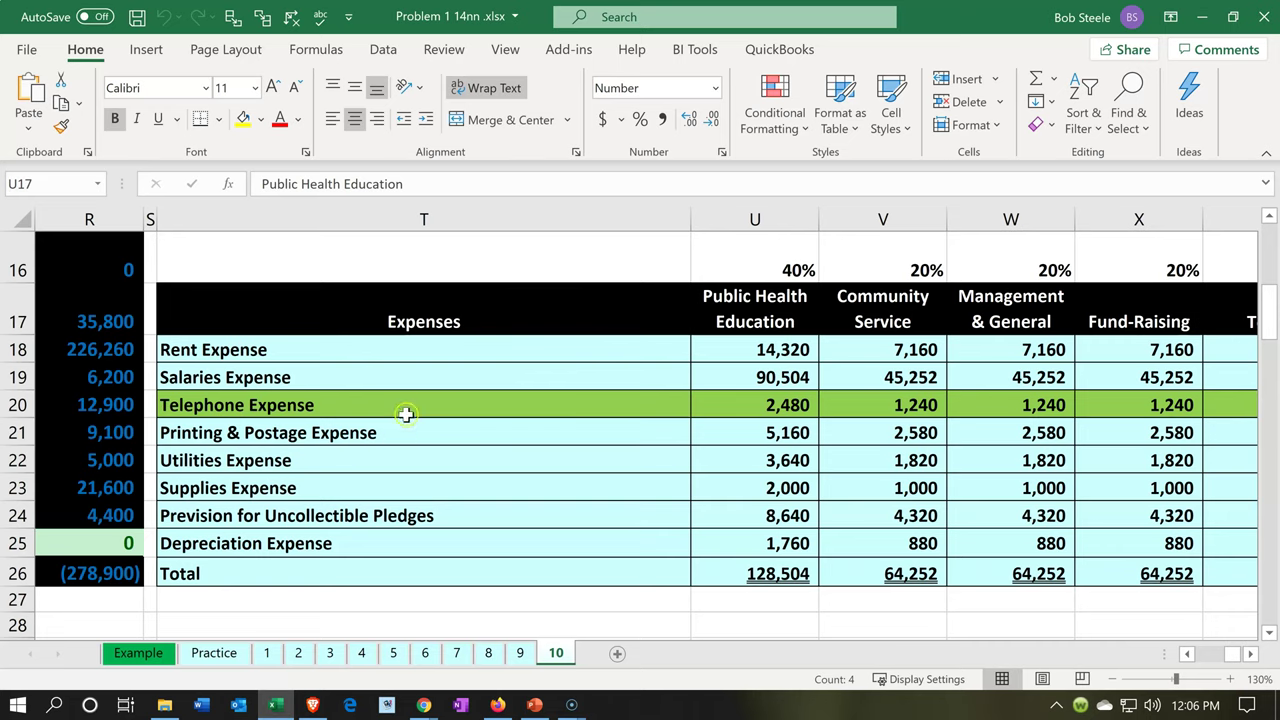
click(705, 362)
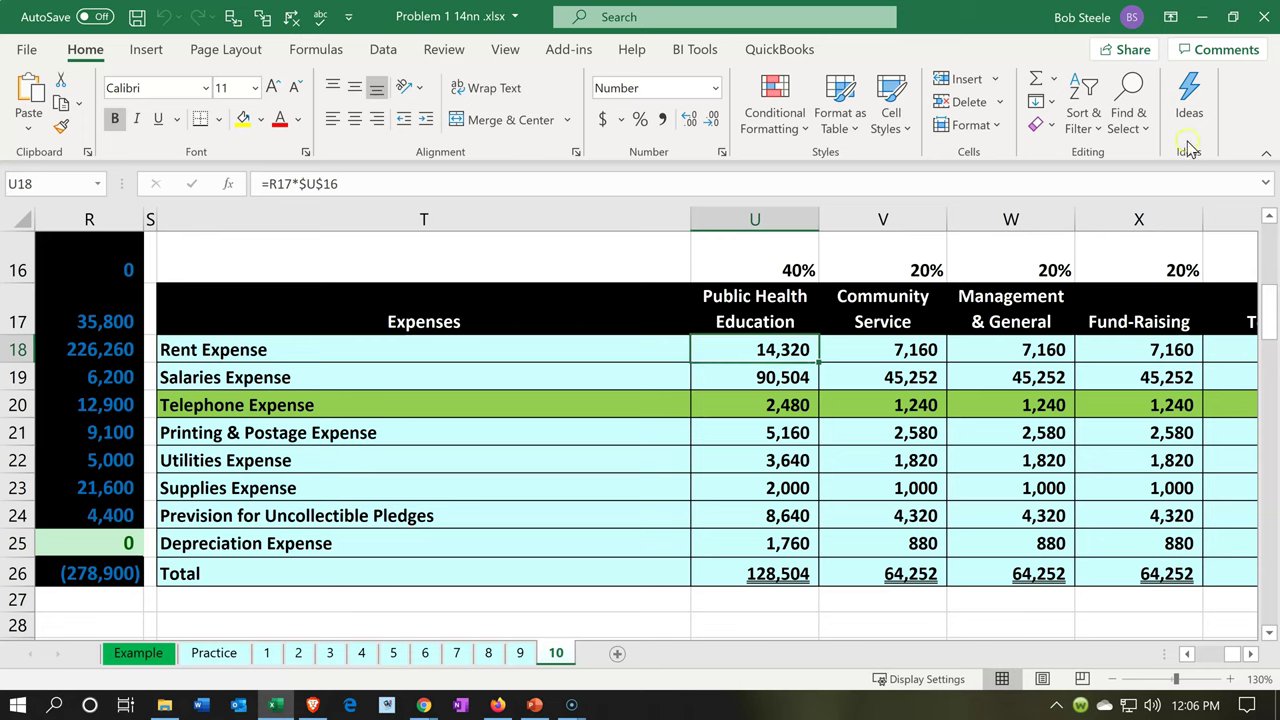
click(1200, 30)
Return to the Cash Clearing Account transactions page in Xero.
scroll(609, 418, up, 6)
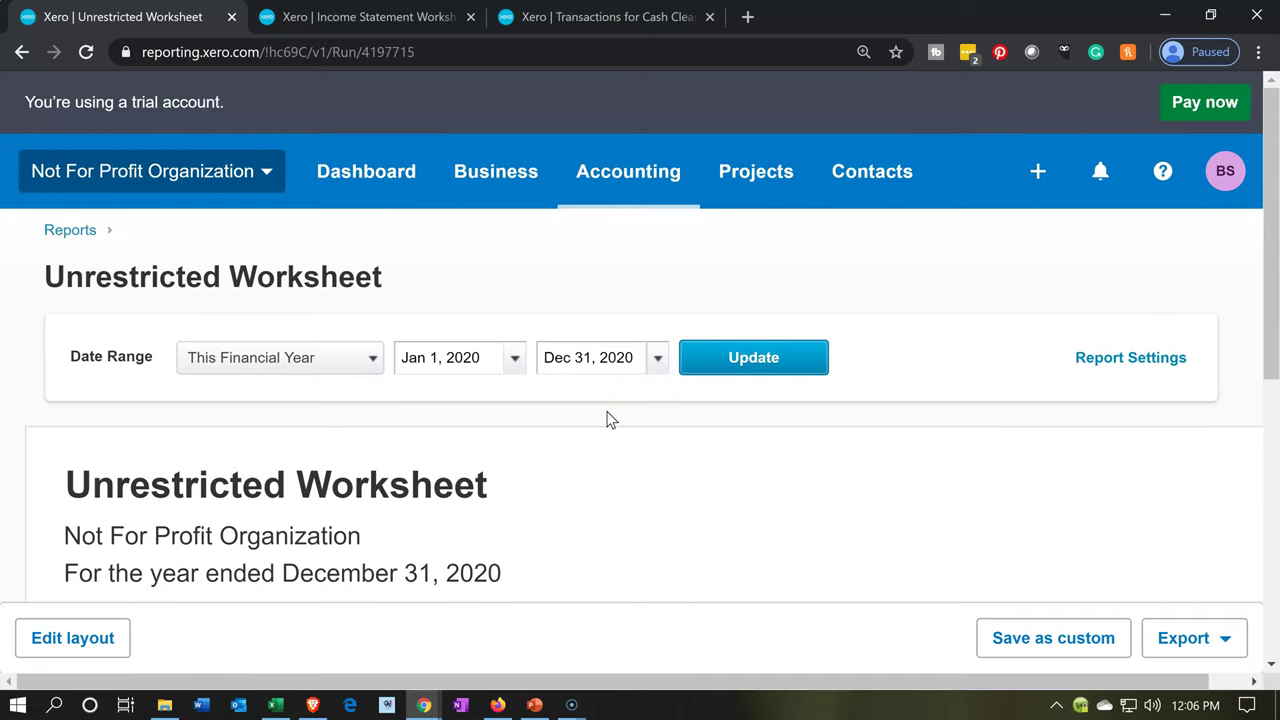
click(593, 22)
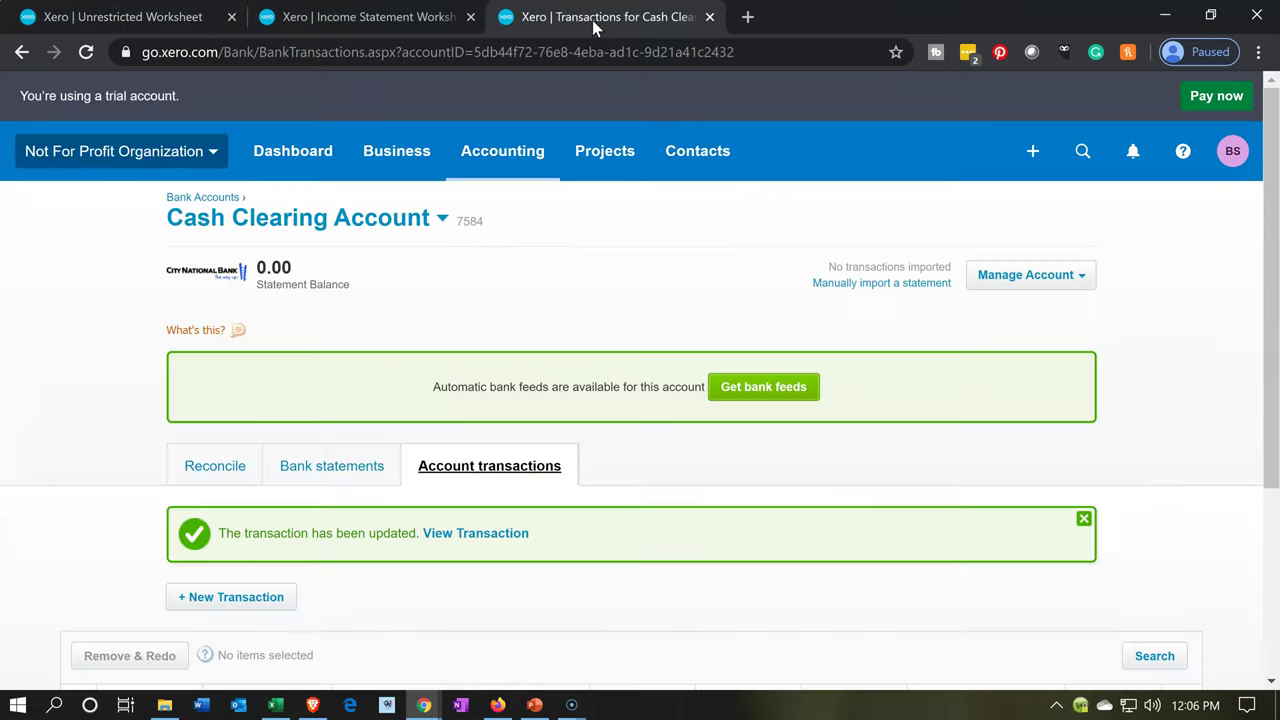
Close the Cash Clearing Account page and duplicate the Income Statement Worksheet in a new browser tab.
click(710, 17)
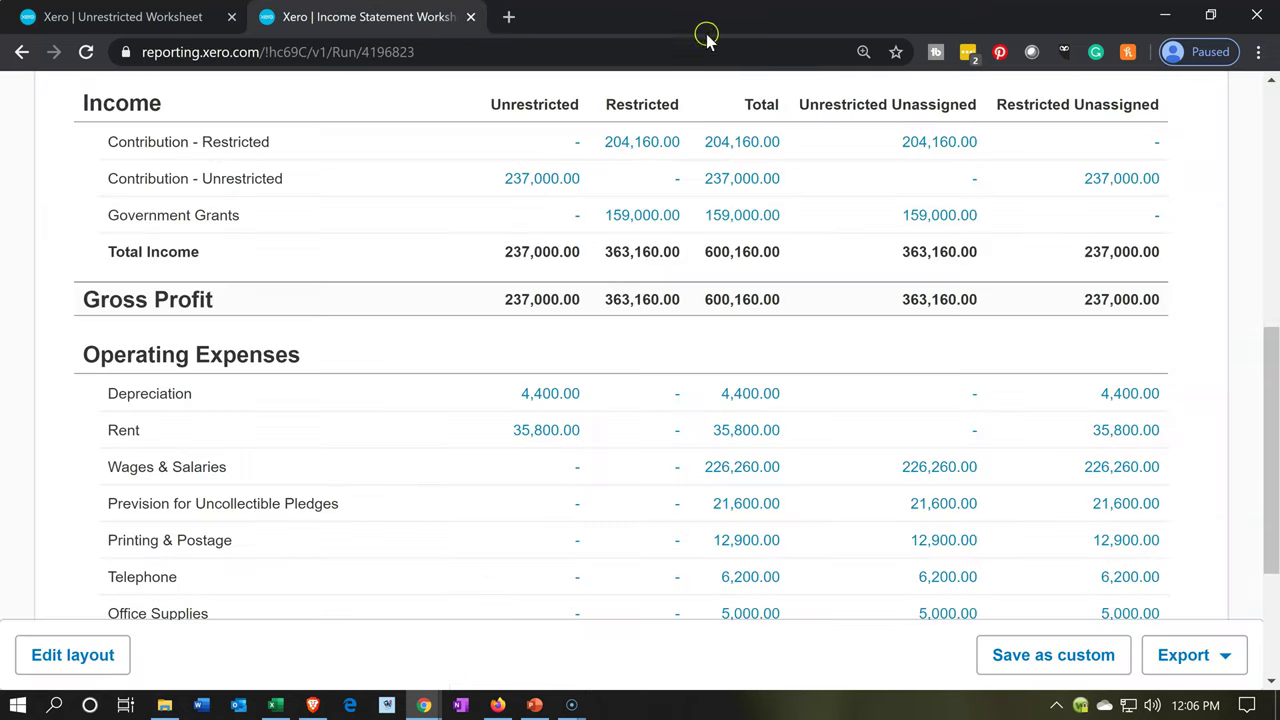
right_click(416, 20)
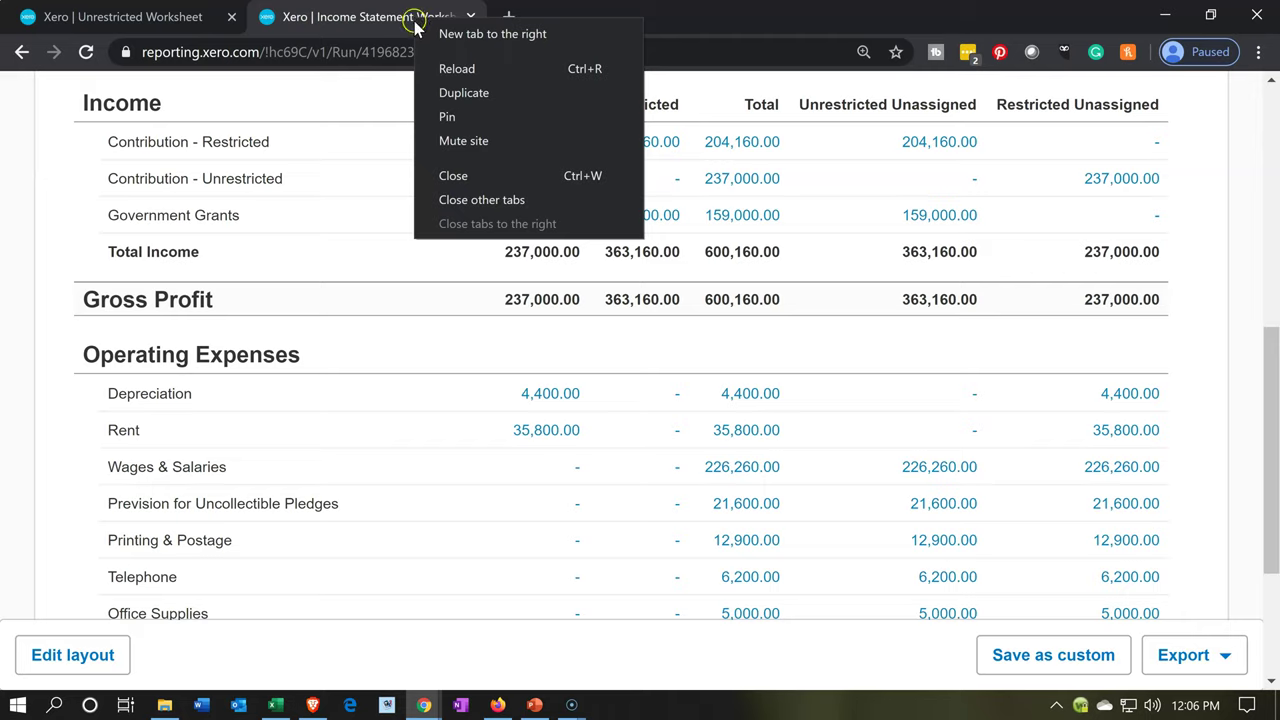
click(446, 91)
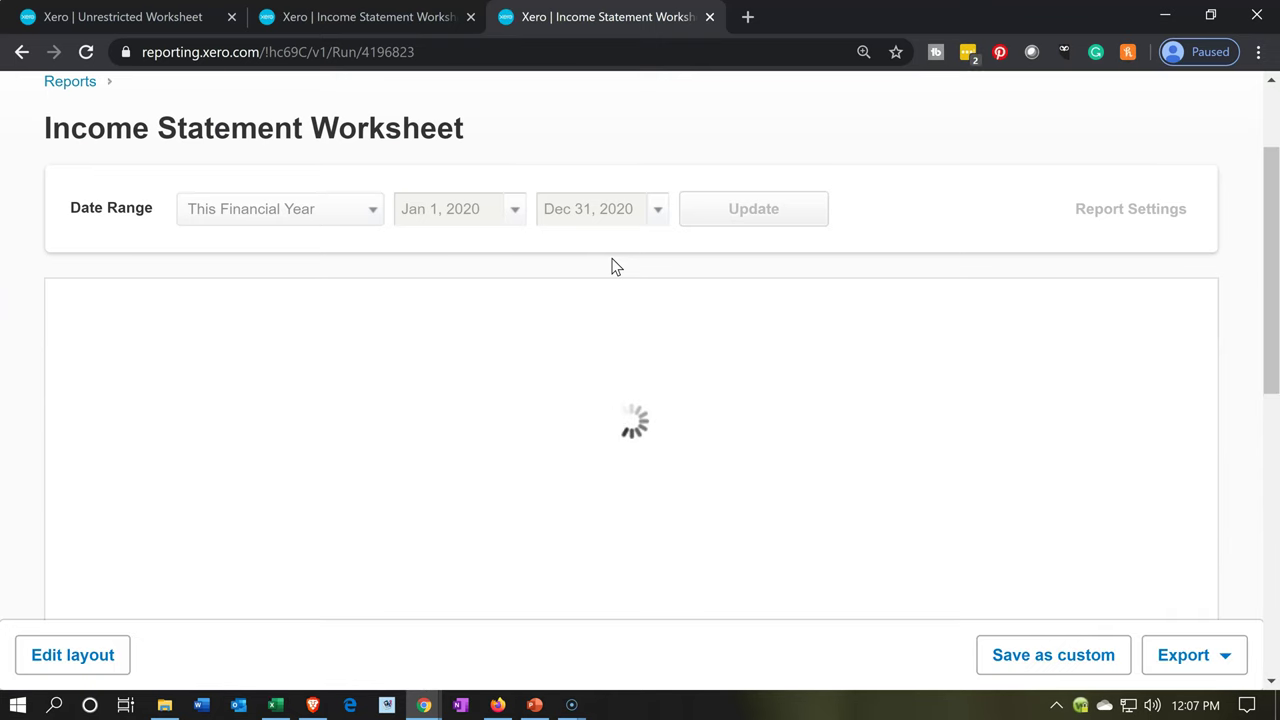
Open the account transactions behind the Unrestricted Unassigned amount for Wages & Salaries.
scroll(612, 266, down, 4)
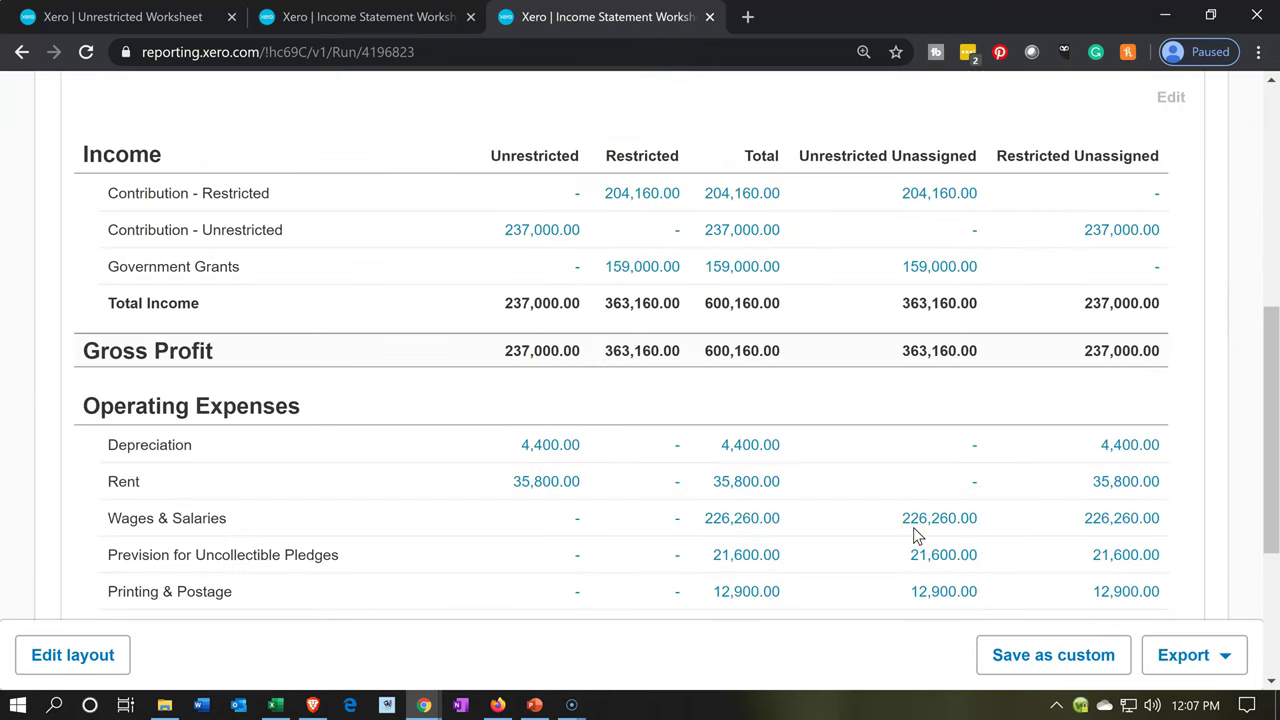
click(929, 520)
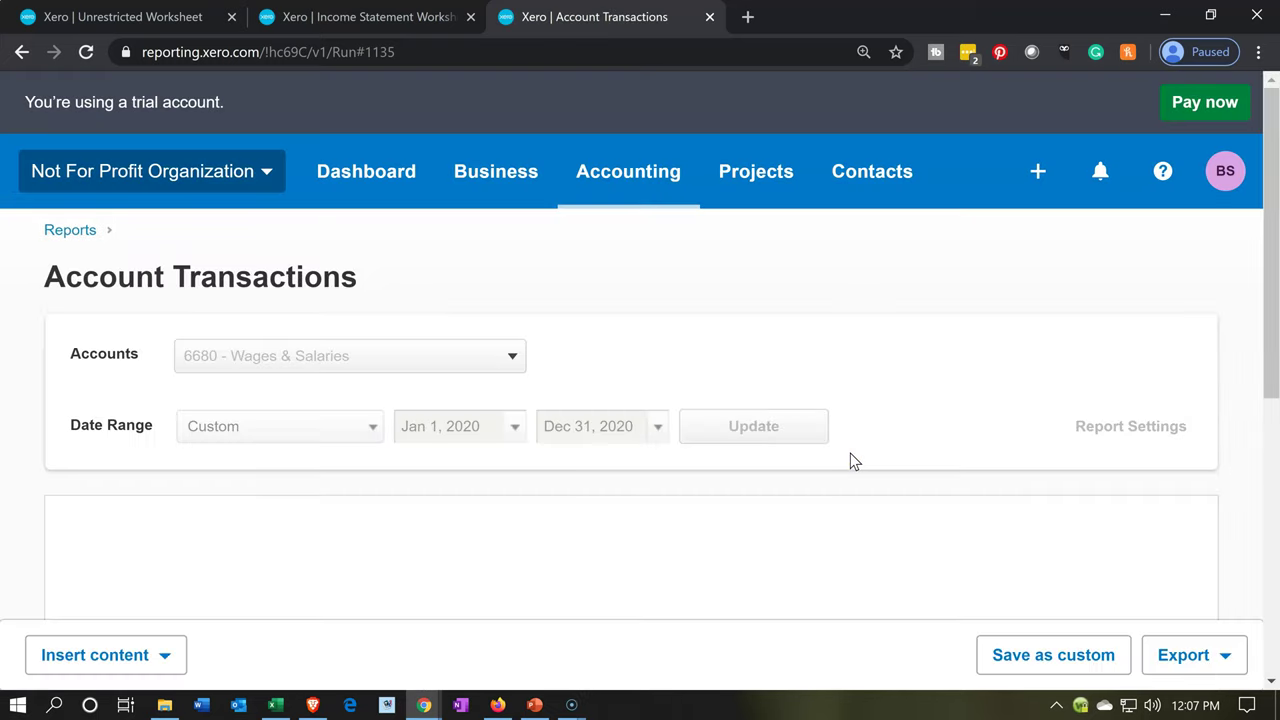
scroll(852, 461, down, 2)
scroll(852, 461, down, 3)
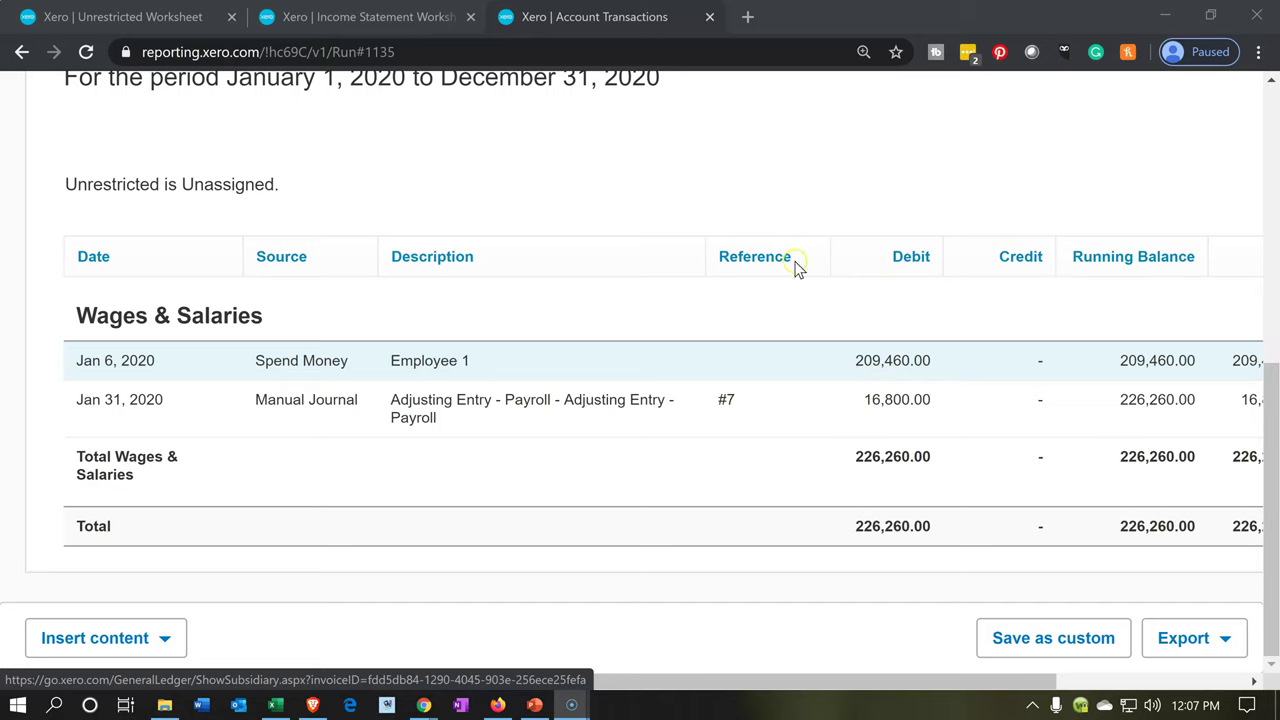
Duplicate the Wages & Salaries Account Transactions report in another browser tab.
click(632, 22)
right_click(632, 22)
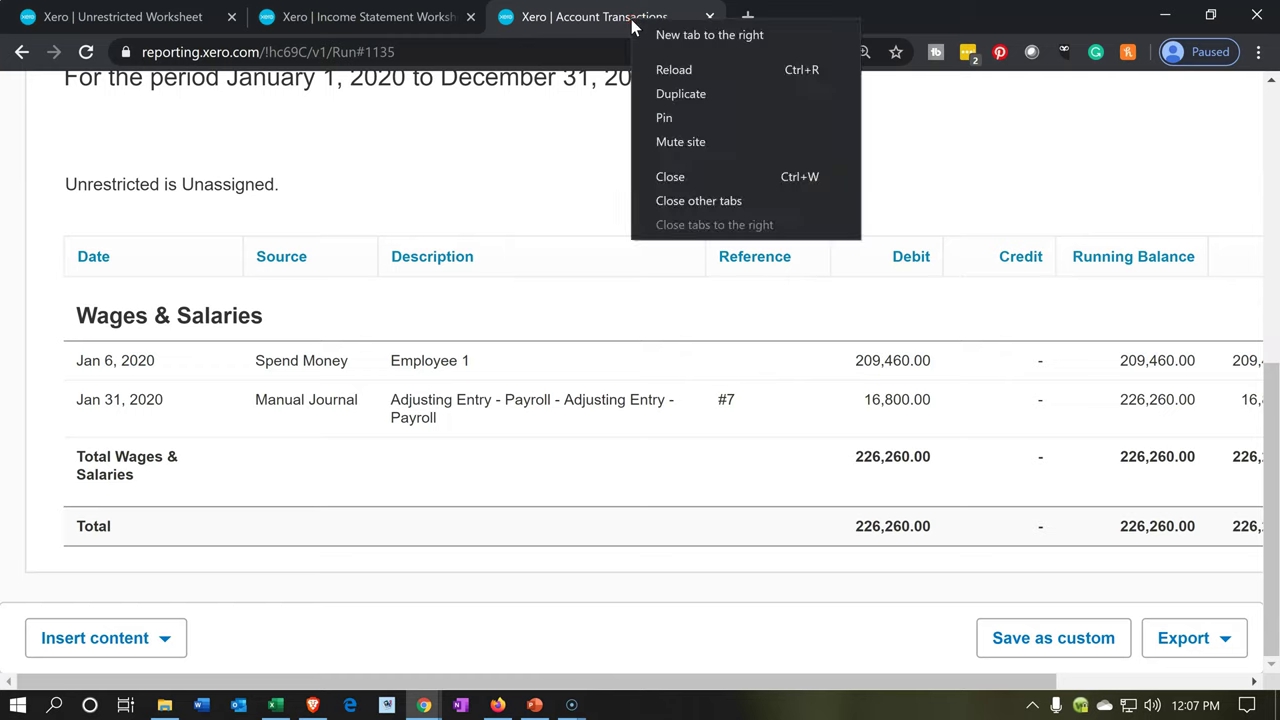
click(662, 93)
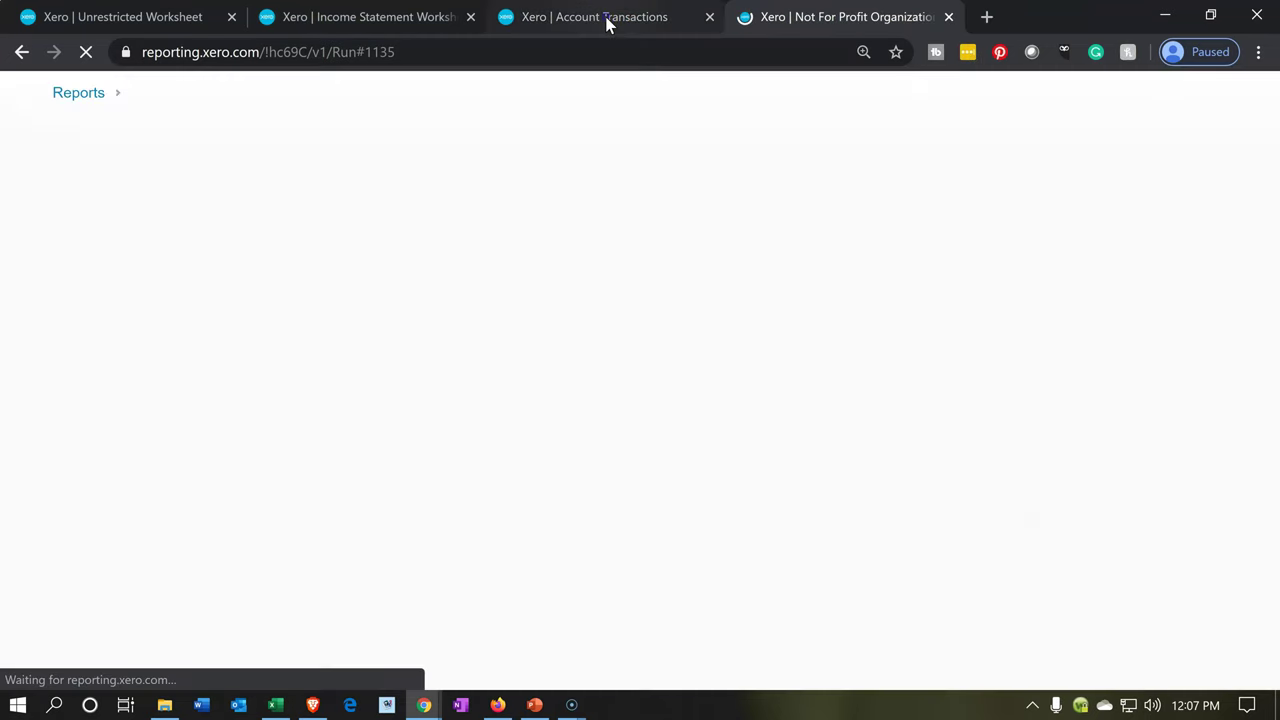
drag(606, 20, 878, 17)
drag(758, 8, 749, 9)
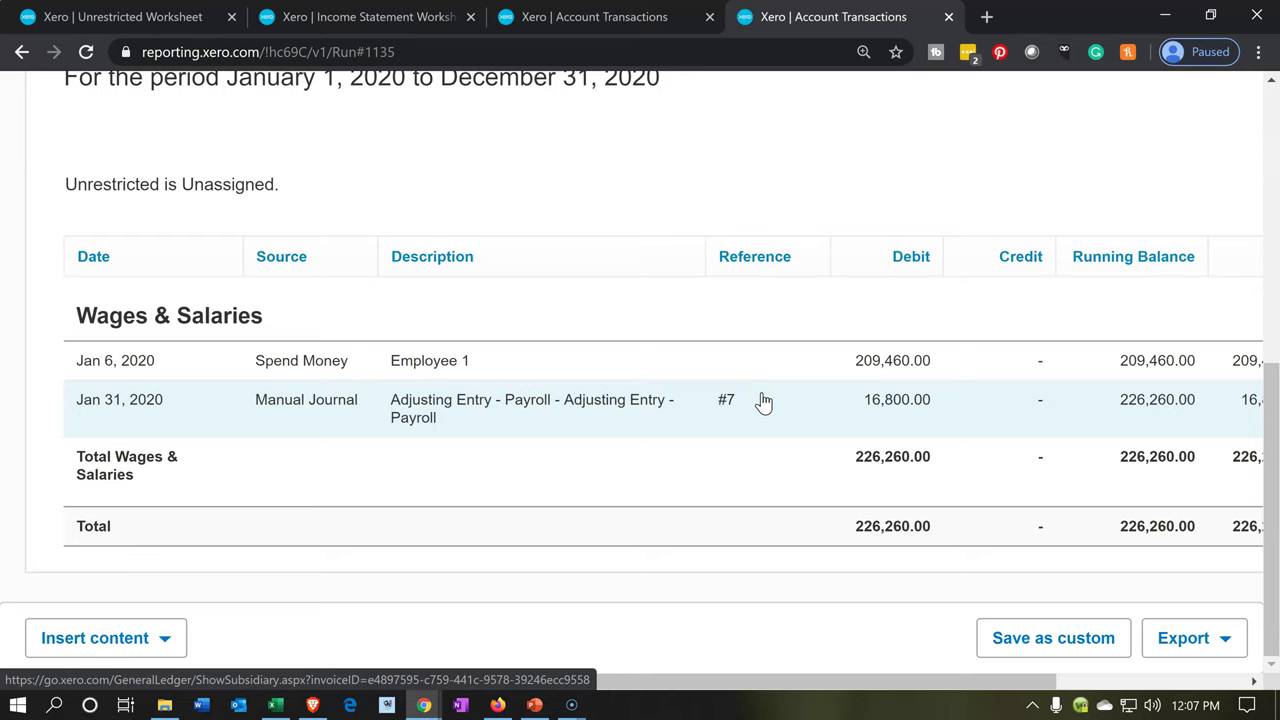
Open the Jan 6, 2020 Spend Money transaction for Employee 1 for editing.
click(915, 370)
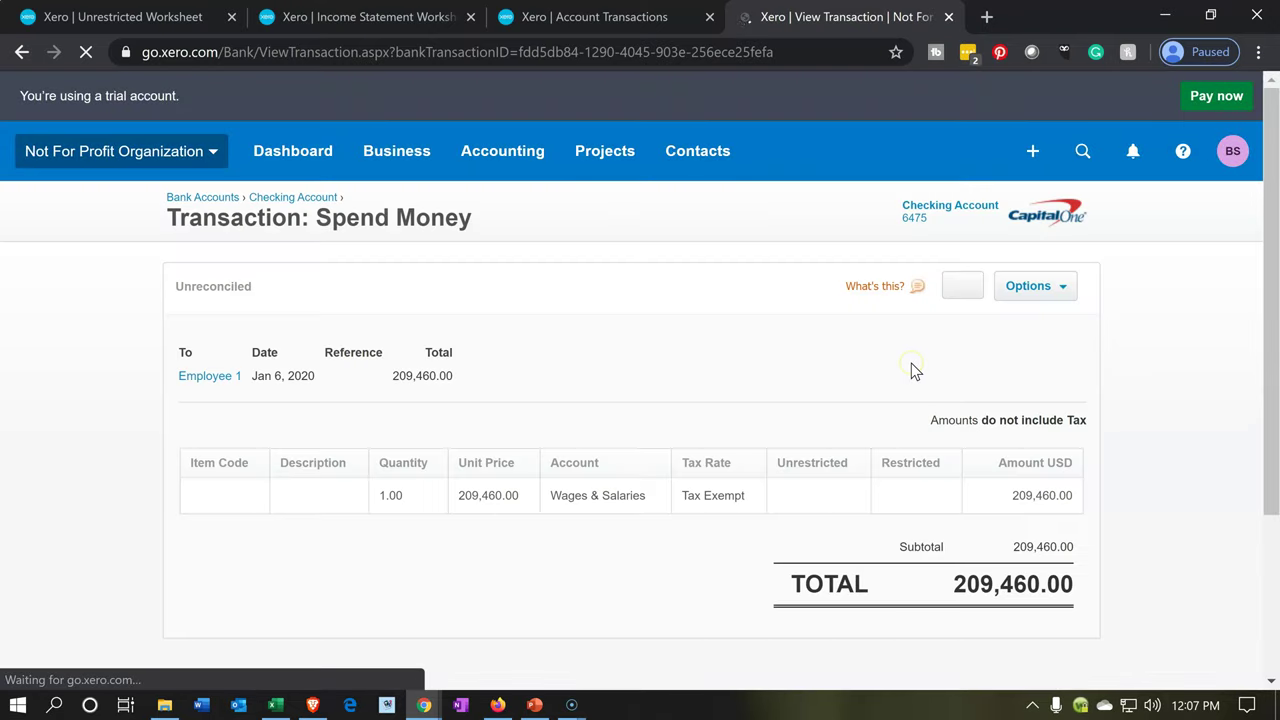
click(1050, 296)
click(1015, 418)
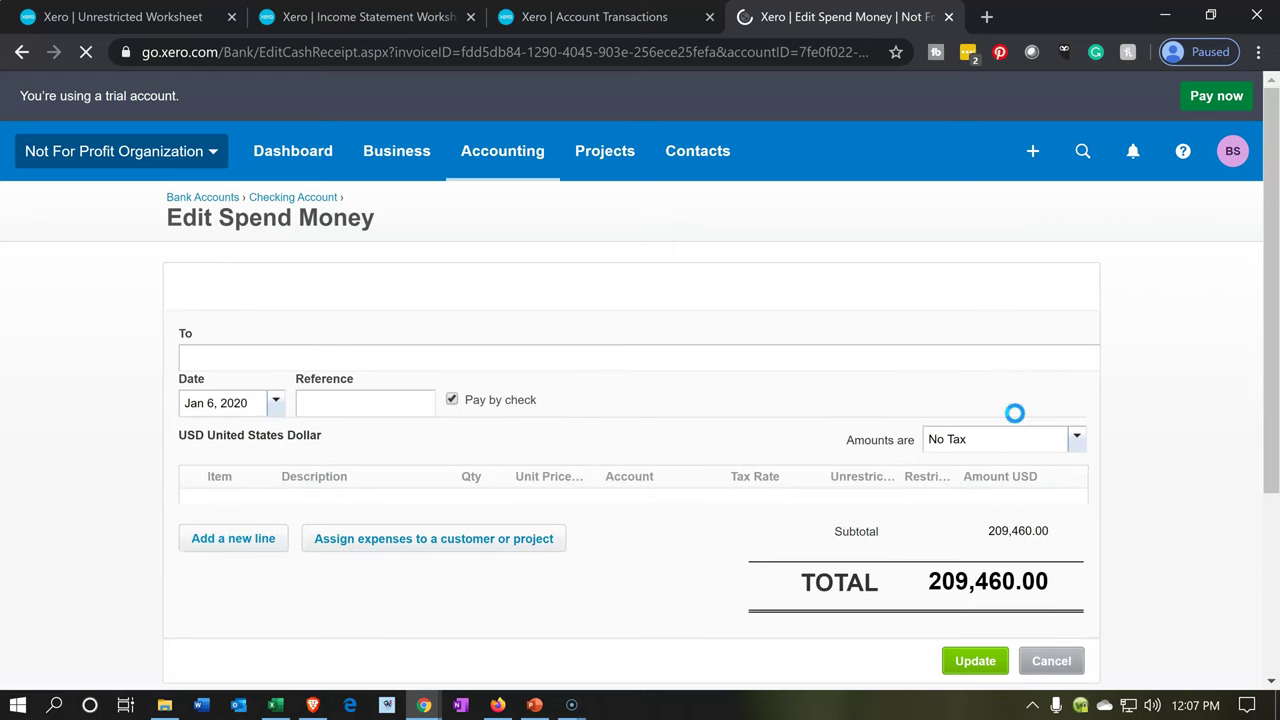
Add four blank lines to the Employee 1 spend money transaction.
click(210, 548)
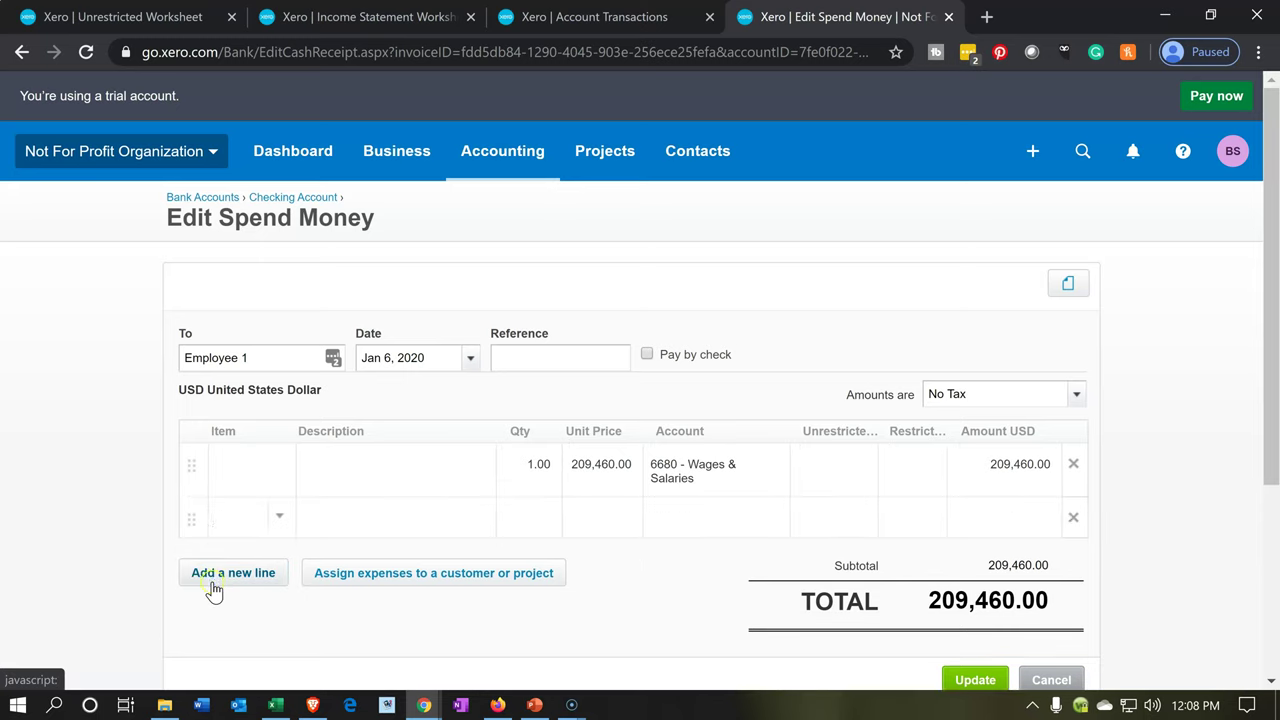
click(210, 585)
click(214, 615)
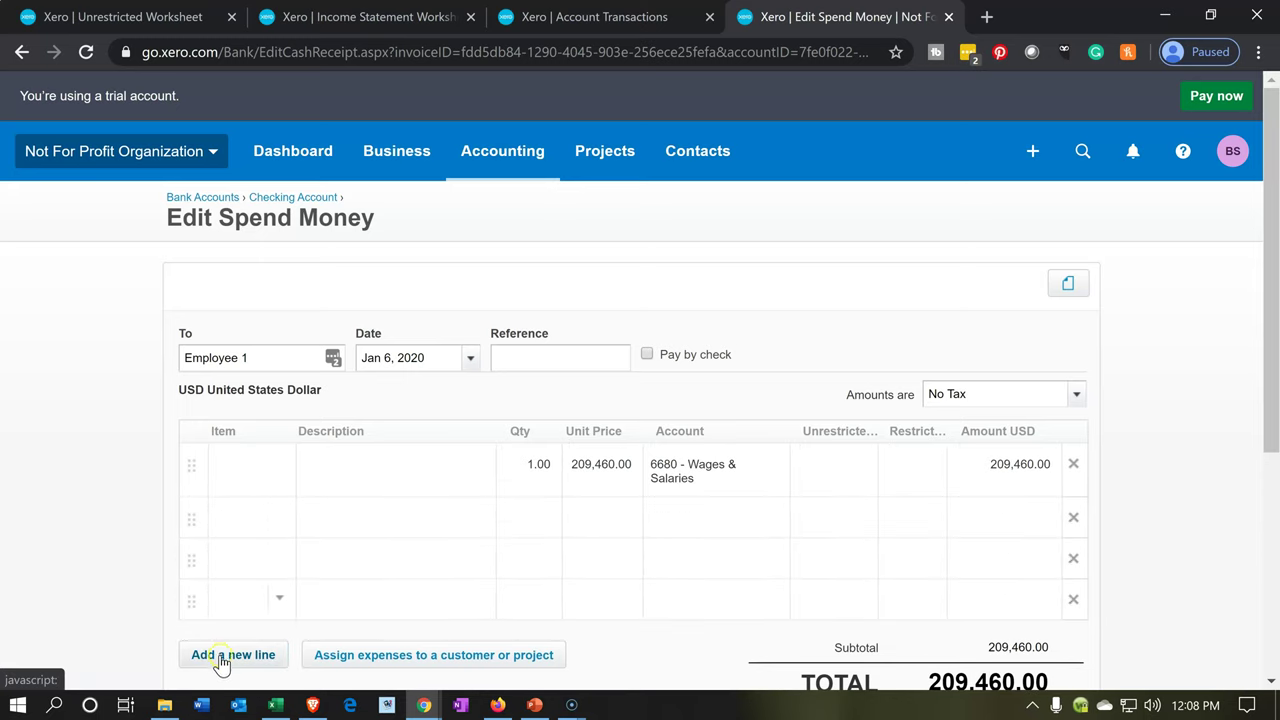
click(222, 656)
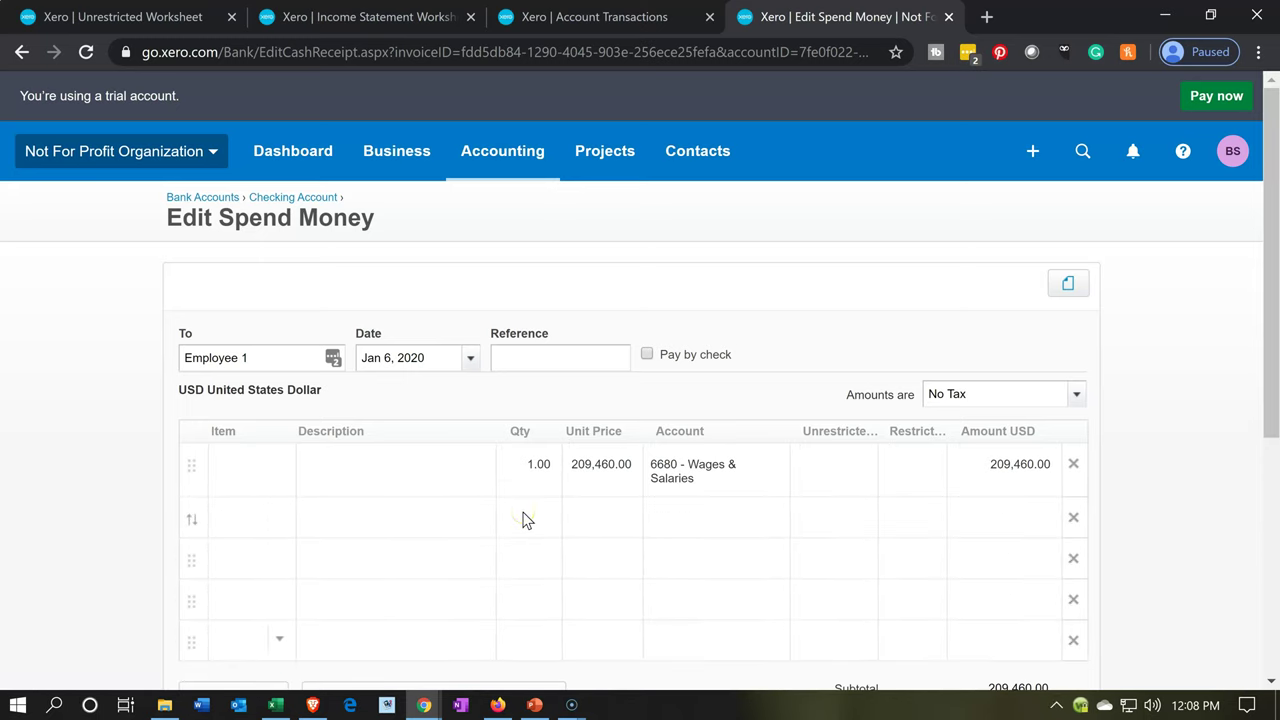
Assign account 6680 - Wages & Salaries to the first two new lines.
click(696, 533)
text(66)
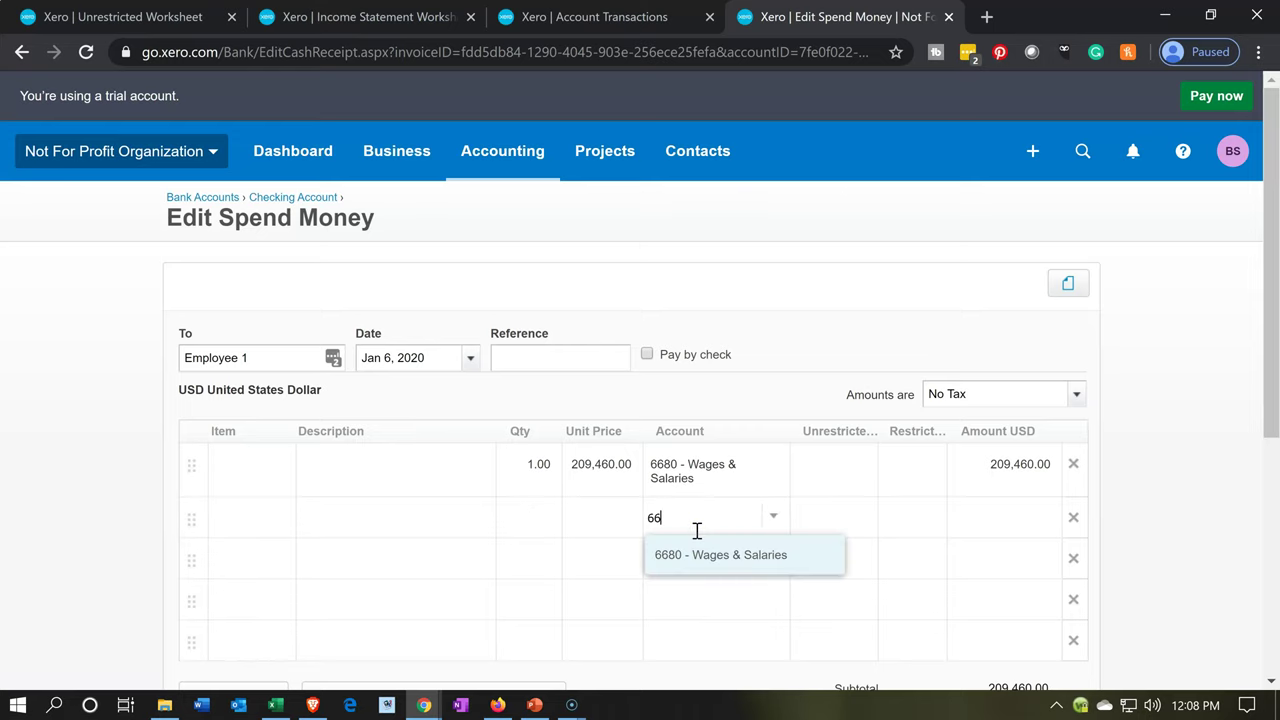
text(80)
key(Tab)
click(692, 564)
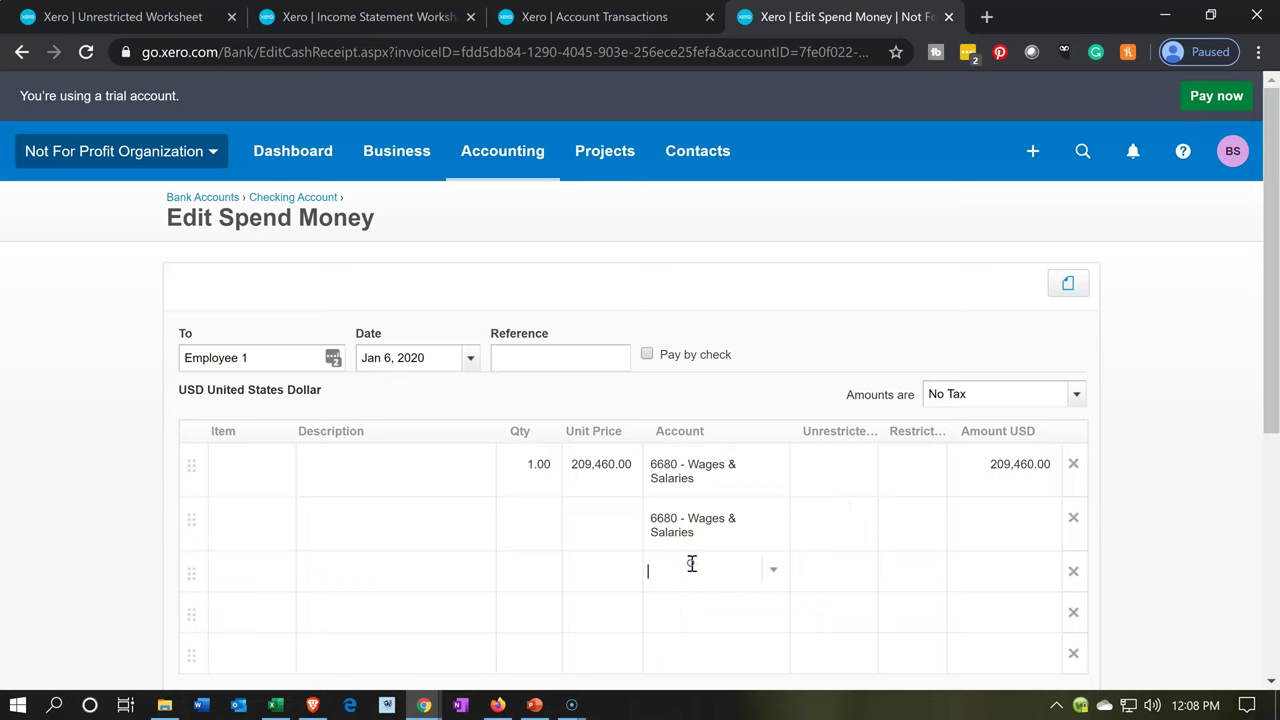
text(6680)
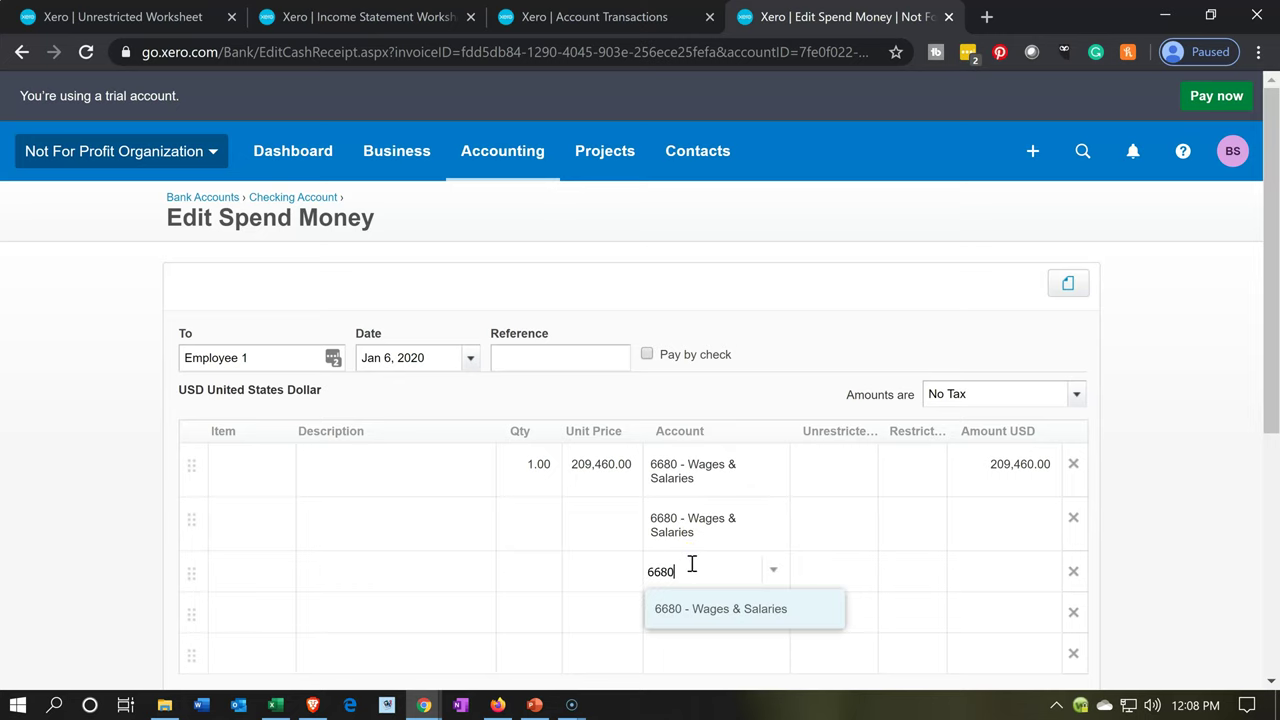
key(Tab)
Assign account 6680 - Wages & Salaries to the last two new lines.
click(668, 611)
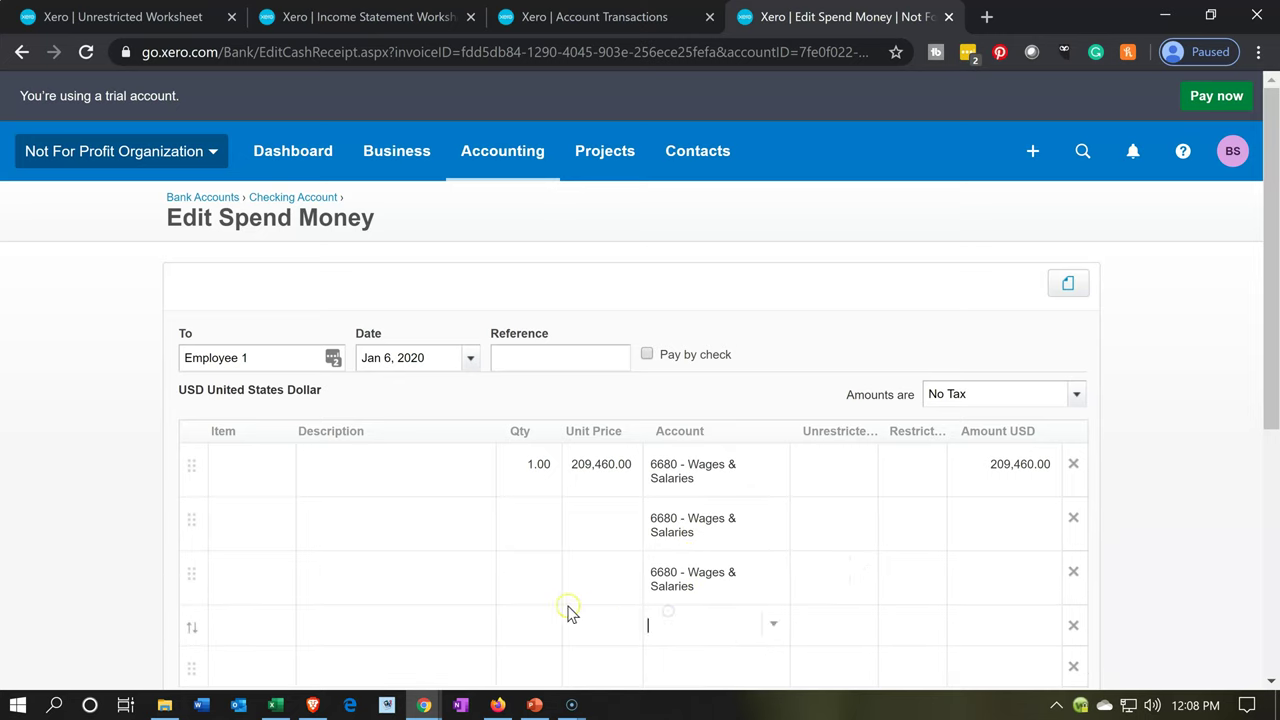
text(6680)
key(Tab)
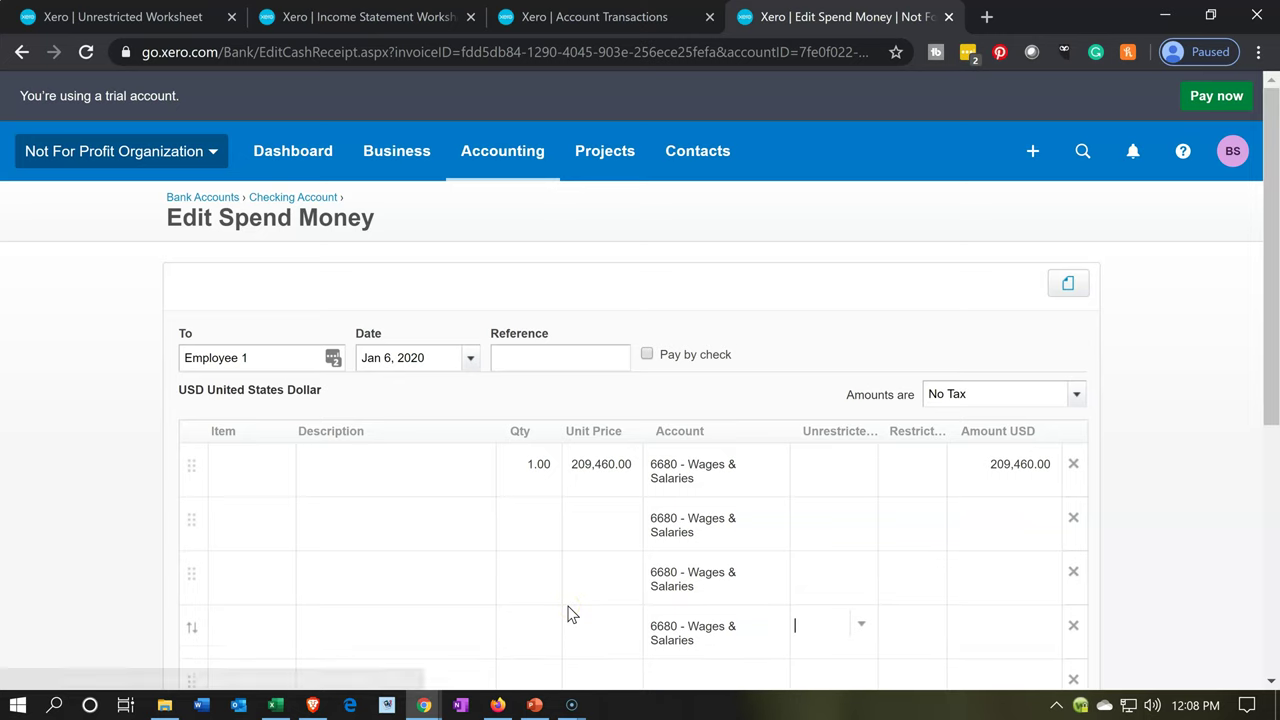
click(665, 678)
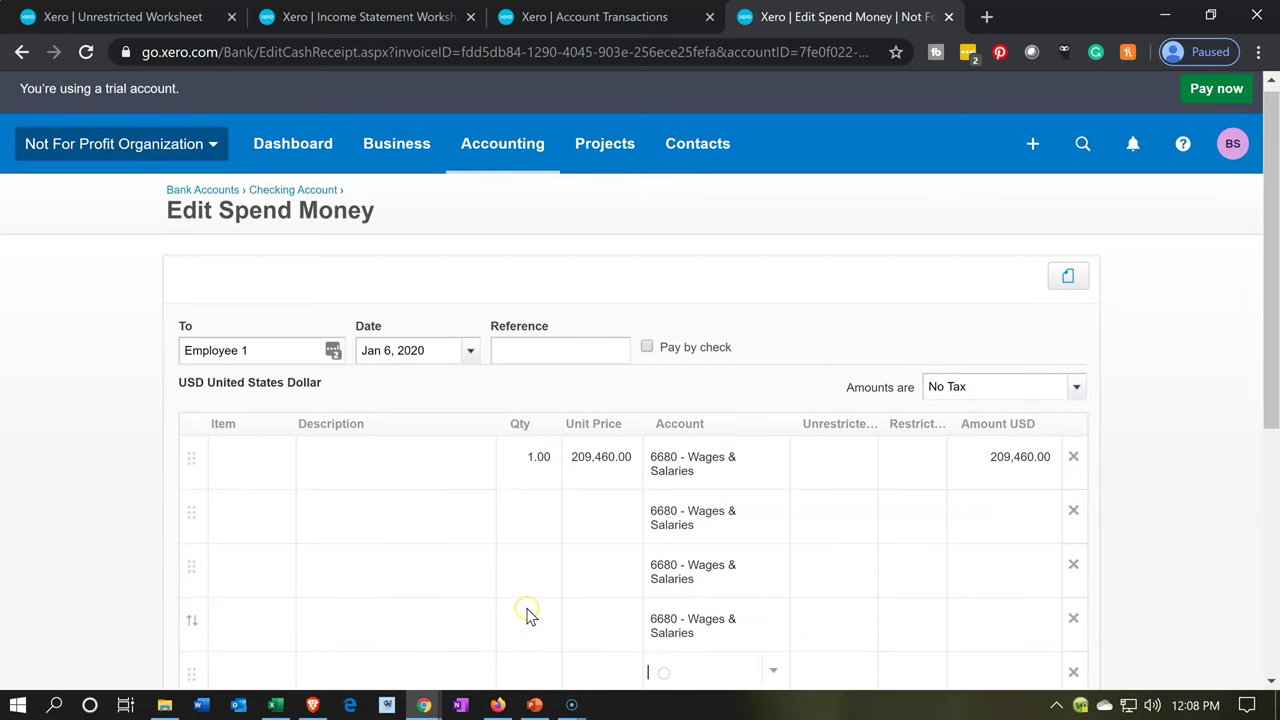
text(6680)
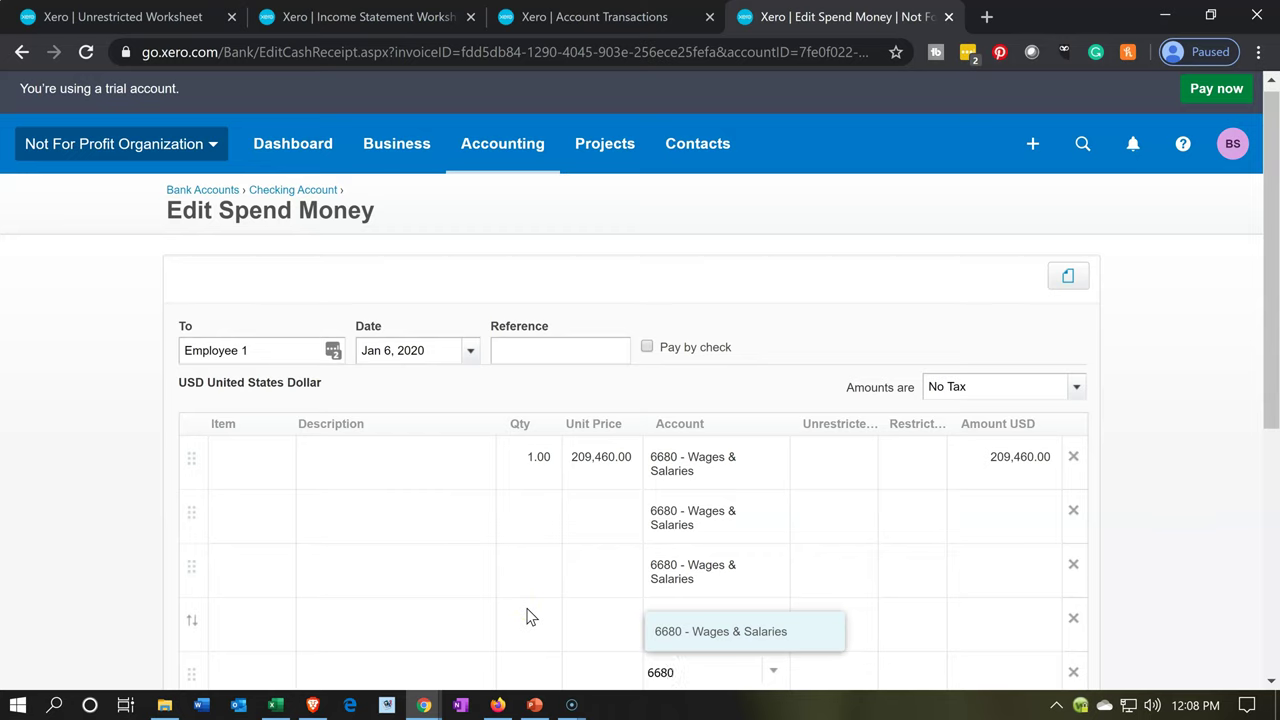
key(Tab)
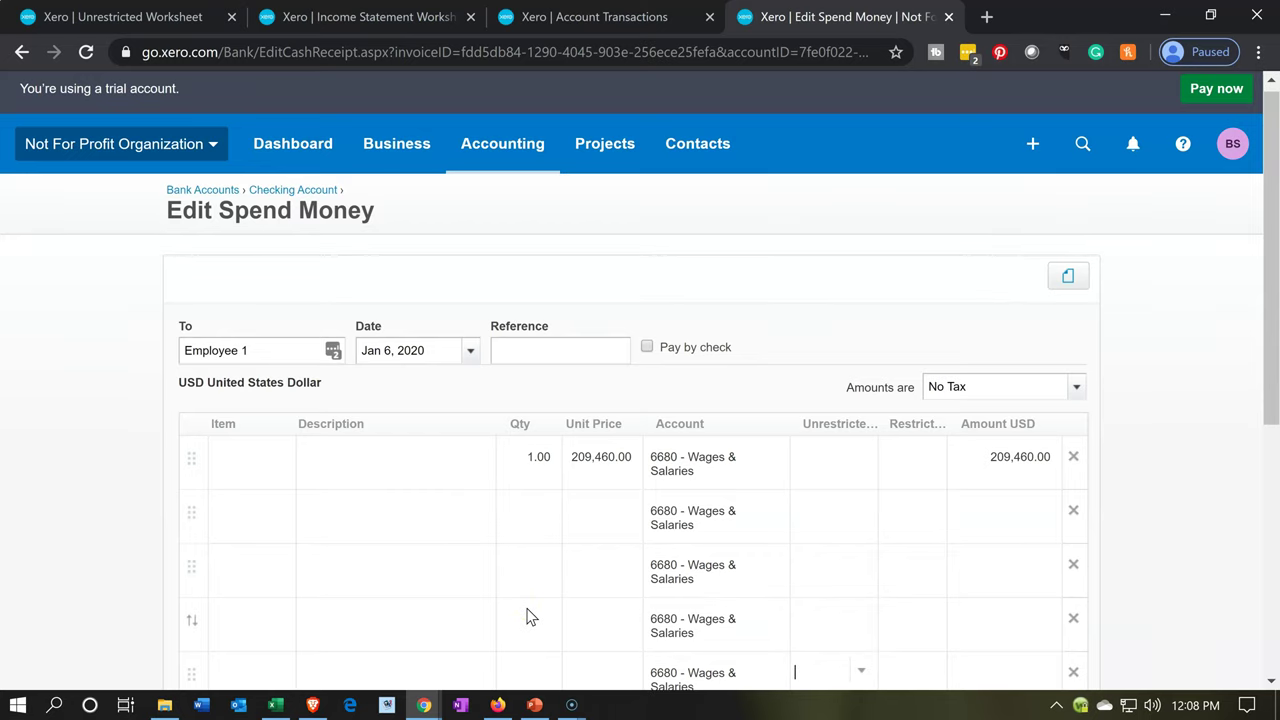
Set the Unrestricted tracking to Admin 20% on the first new line and Community Service 20% on the second.
scroll(530, 617, down, 1)
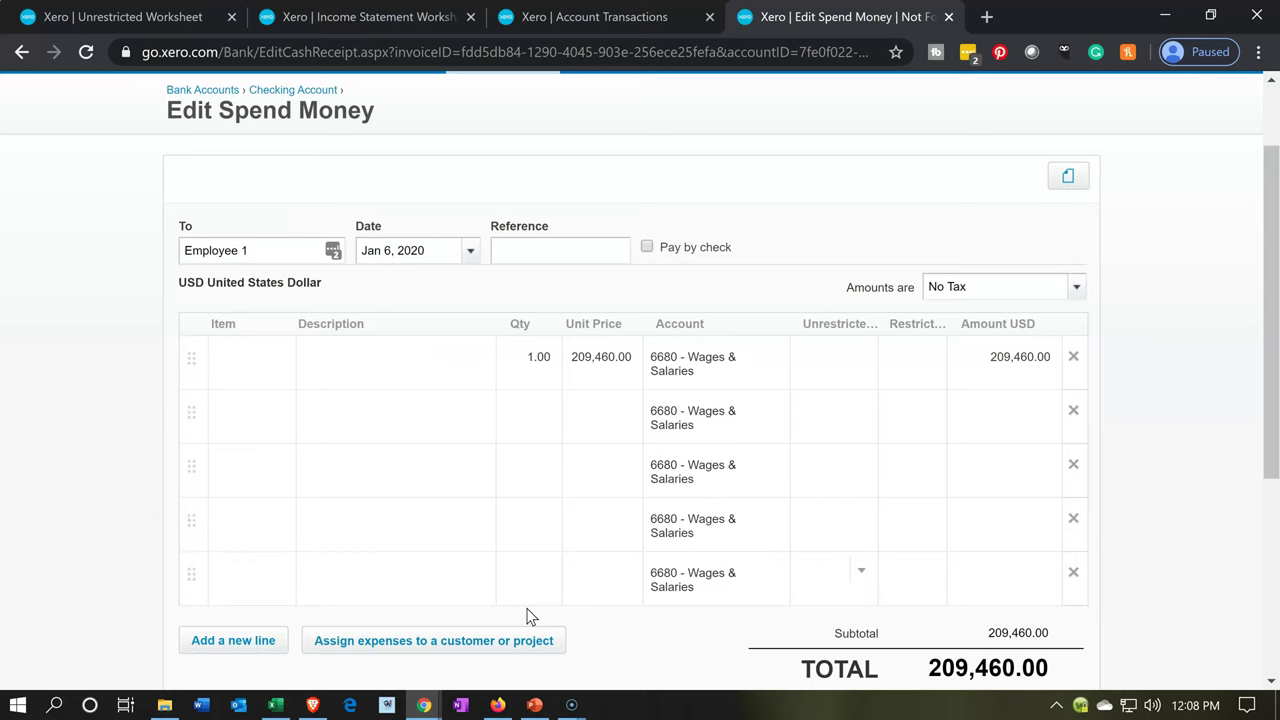
click(856, 397)
click(859, 415)
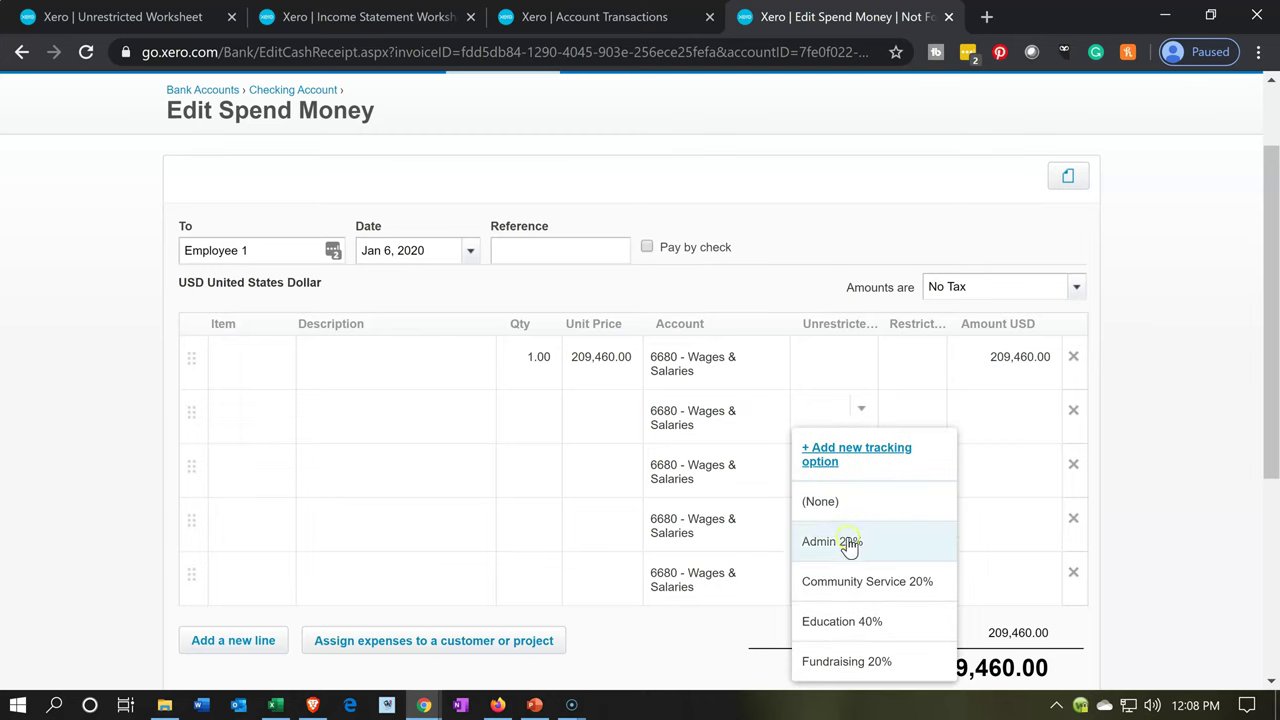
click(849, 541)
click(852, 462)
click(860, 465)
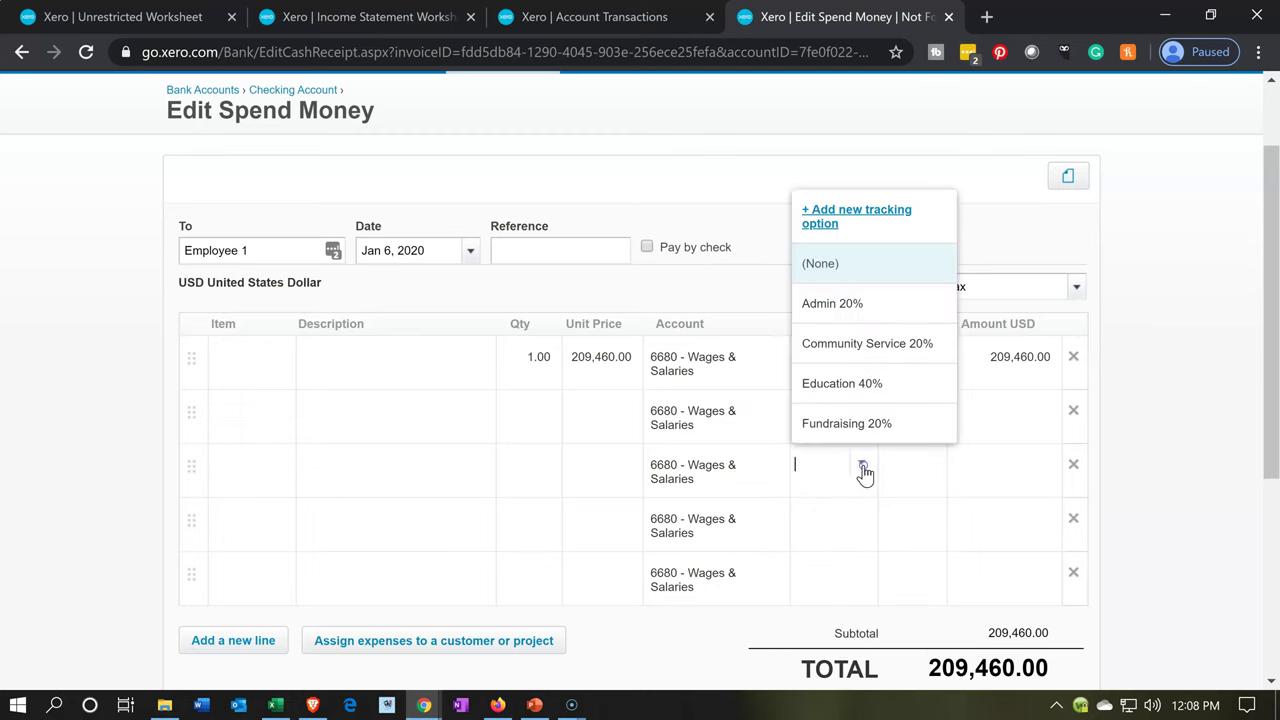
click(846, 347)
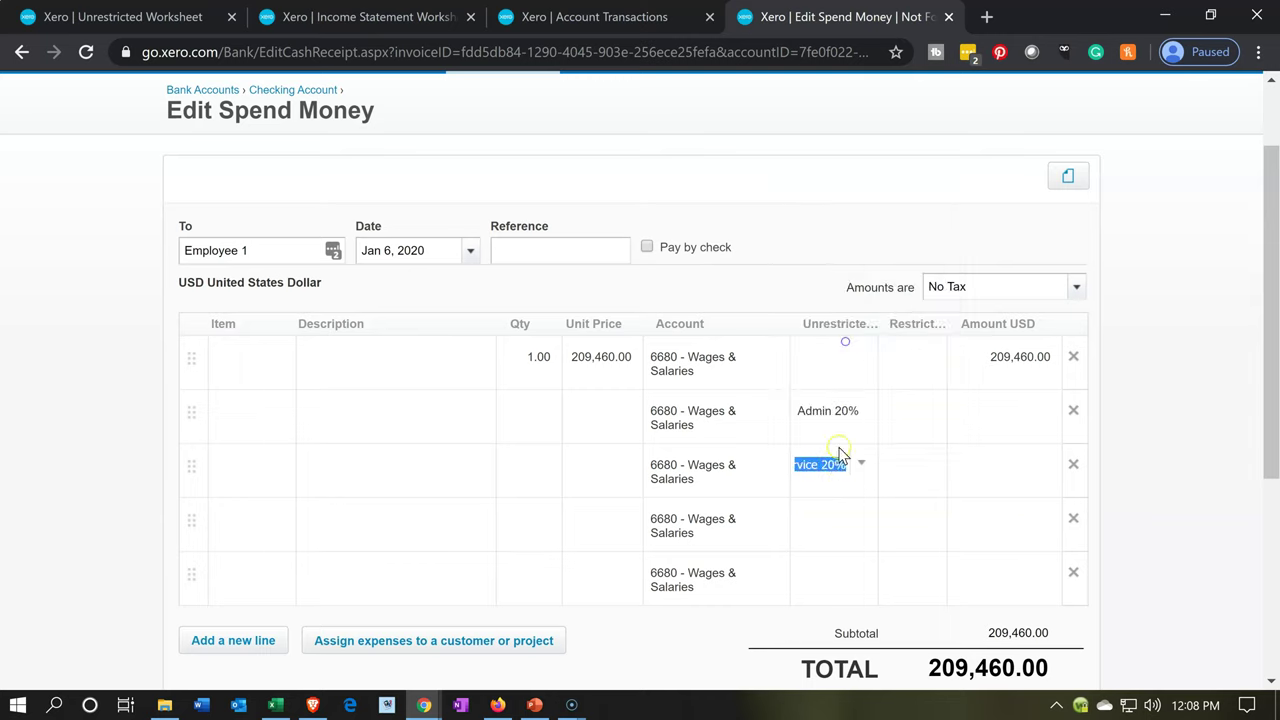
Set the Unrestricted tracking to Education 40% on the third new line and Fundraising 20% on the fourth.
click(837, 529)
click(861, 521)
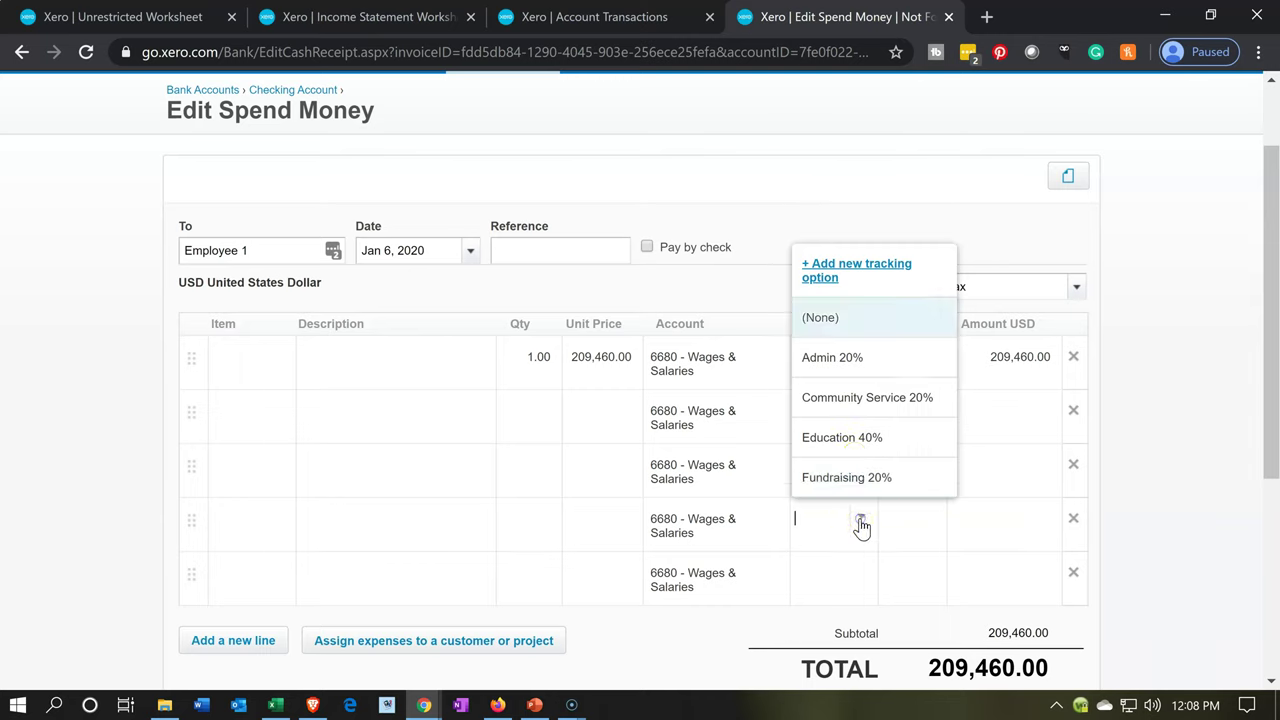
click(851, 438)
click(852, 577)
click(860, 575)
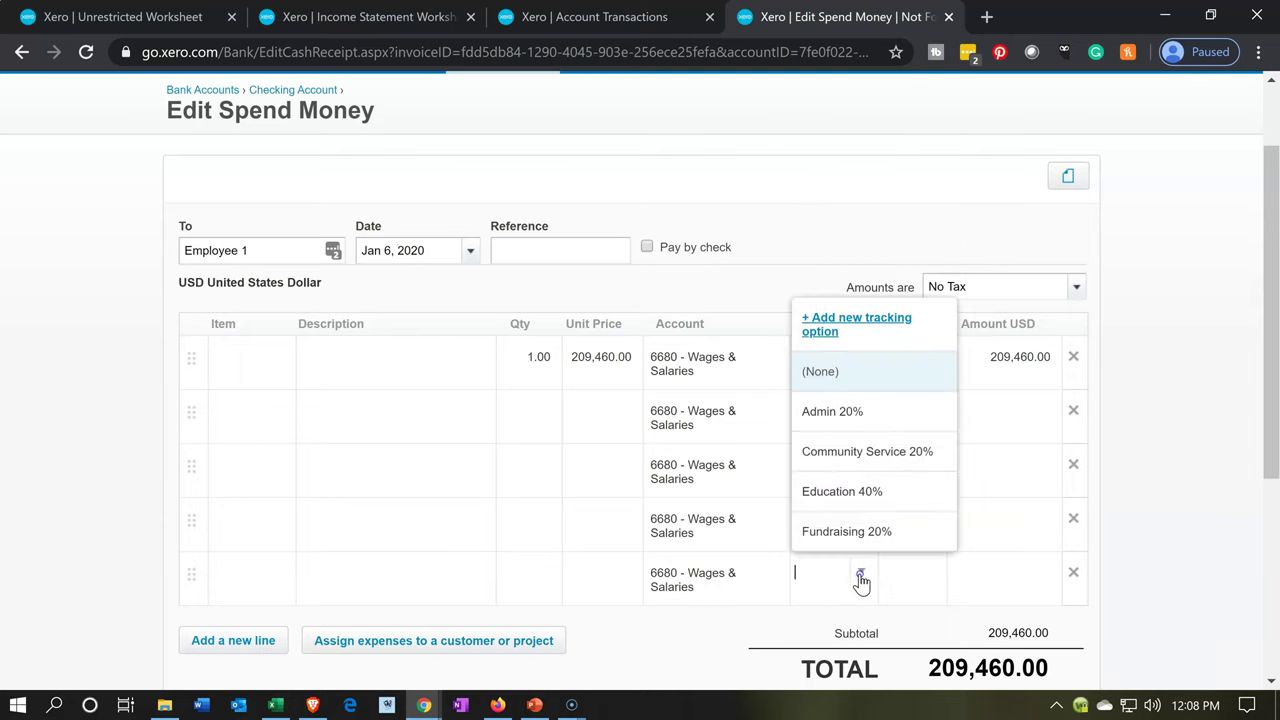
click(855, 540)
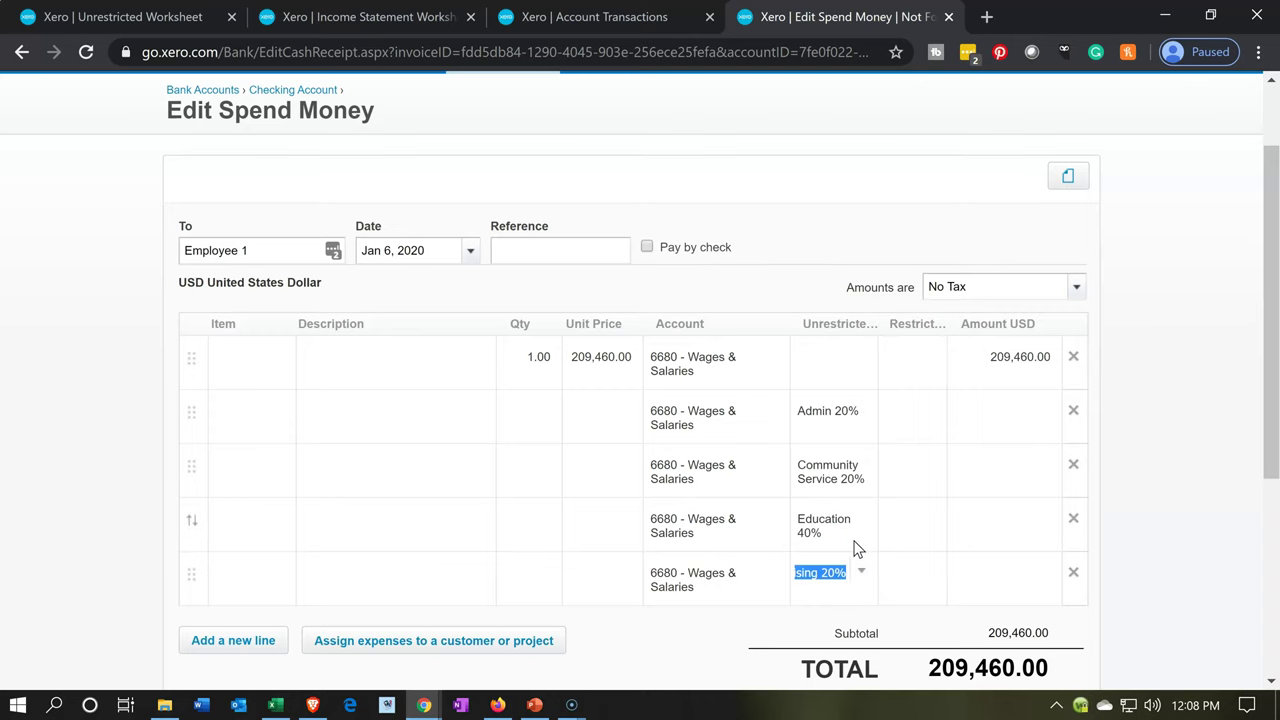
Open the Calculator and compute 20% of the 209,460 wages amount.
key(XF86Calculator)
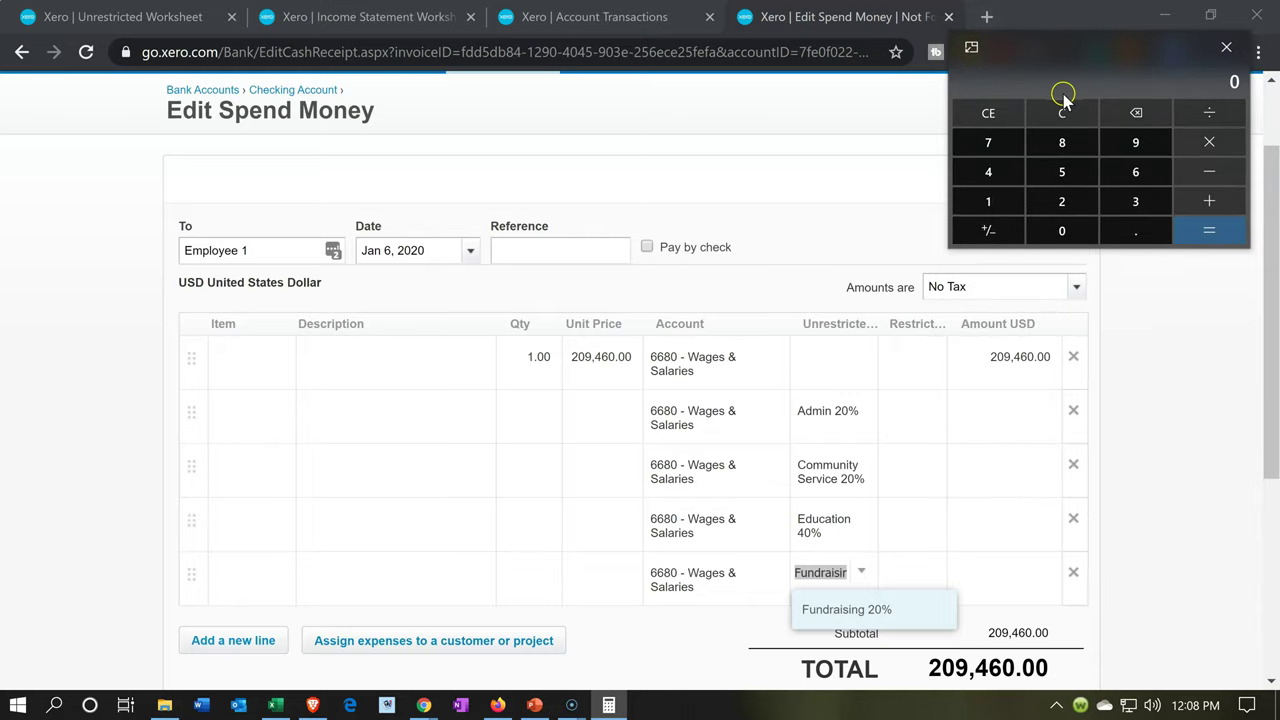
text(209460)
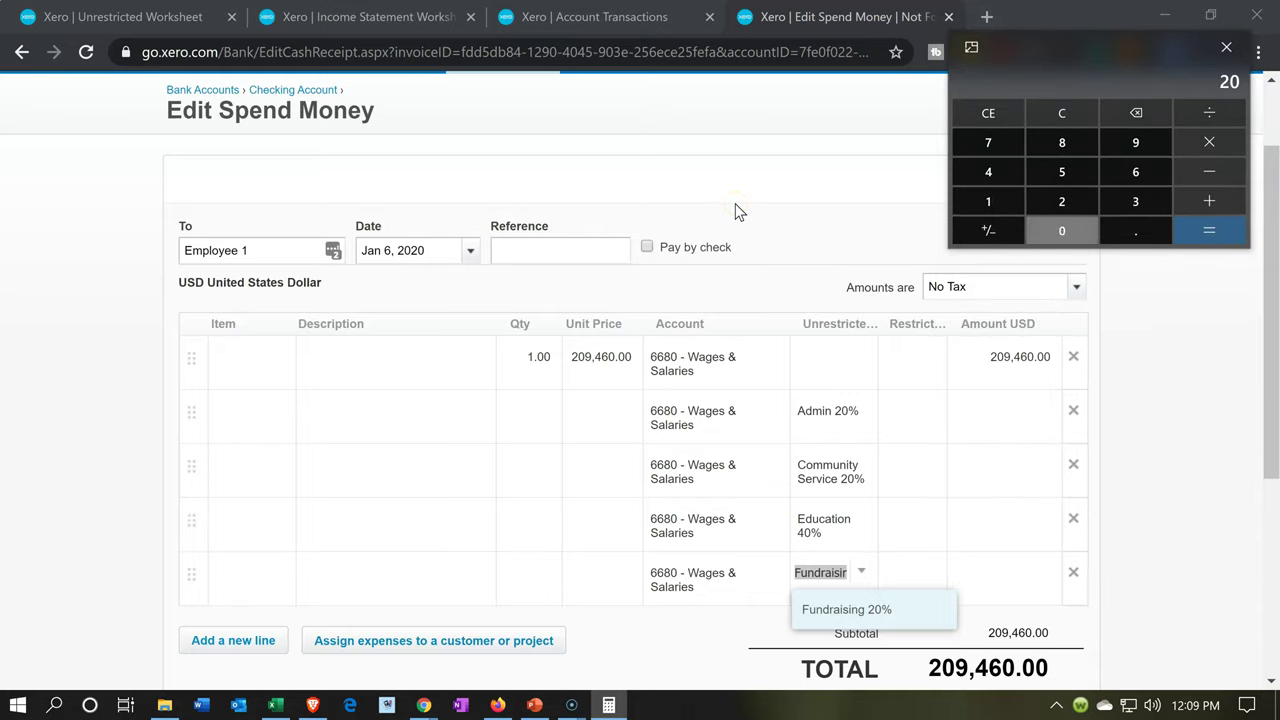
text(*.2)
key(Return)
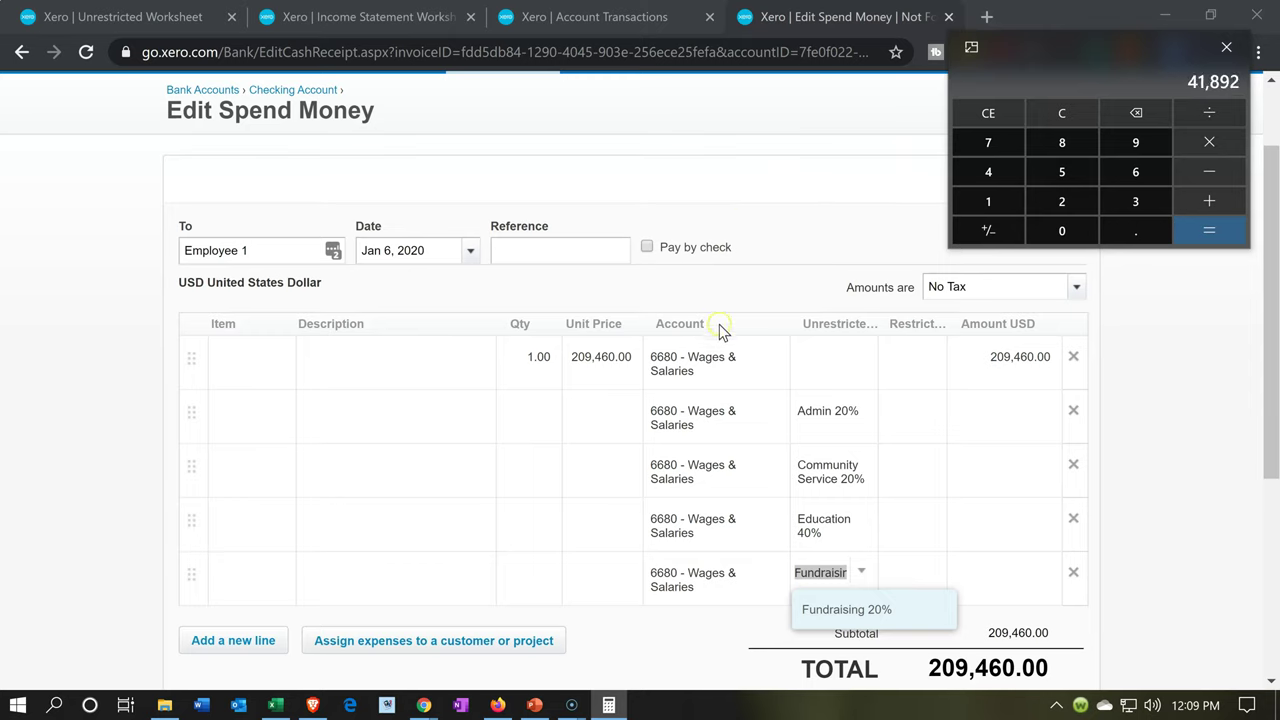
Enter quantity 1 and unit price 41,892 on the Admin 20%, Community Service 20% and Fundraising 20% lines.
click(547, 432)
key(Tab)
text(41892)
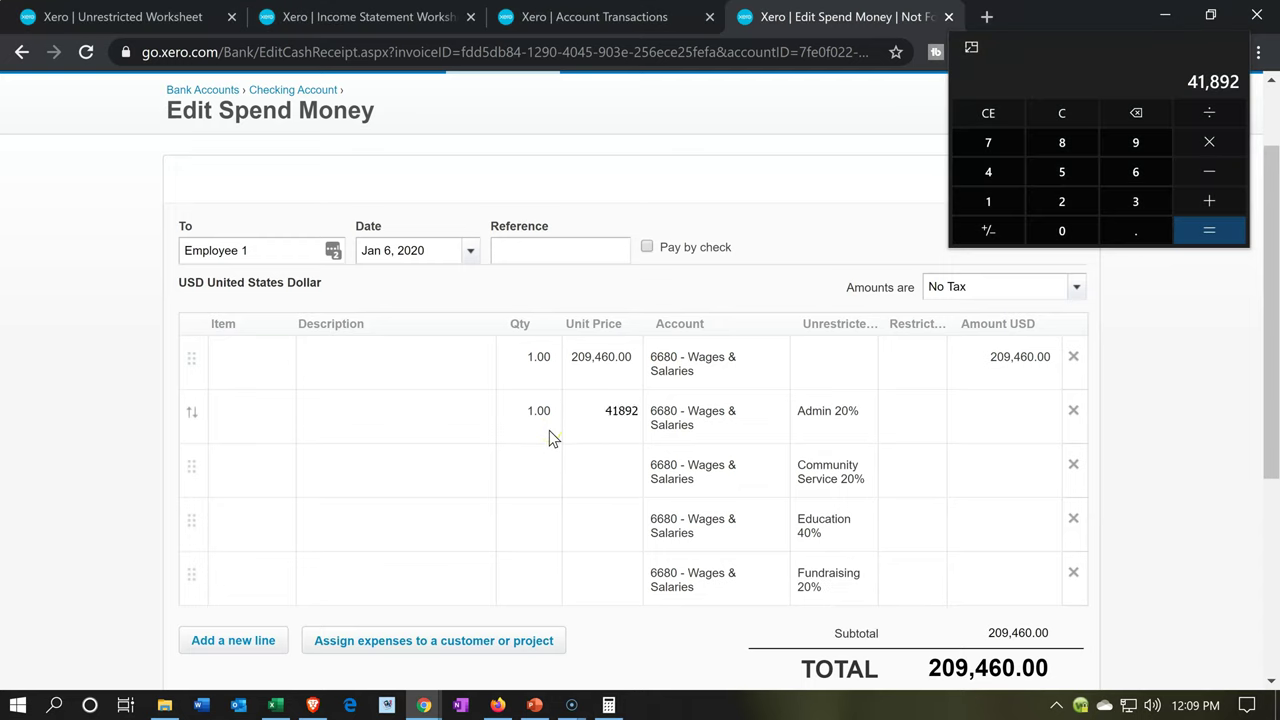
click(546, 468)
key(Tab)
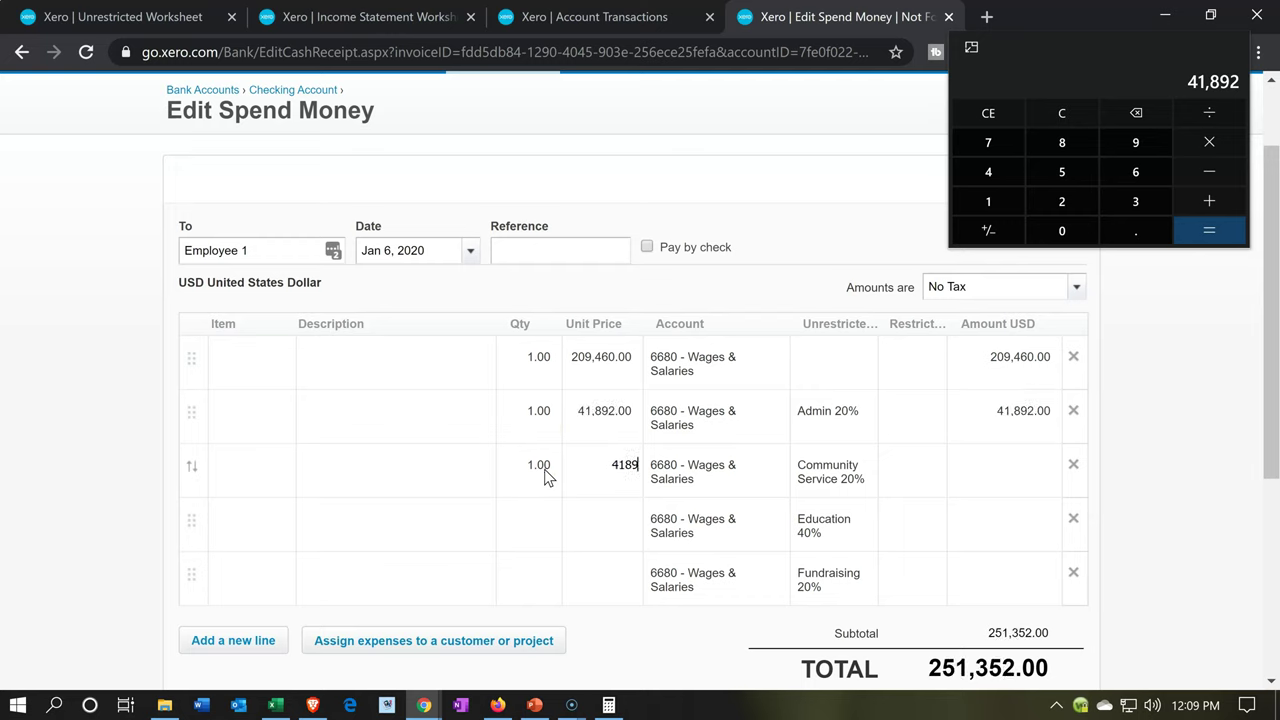
key(Tab)
click(539, 567)
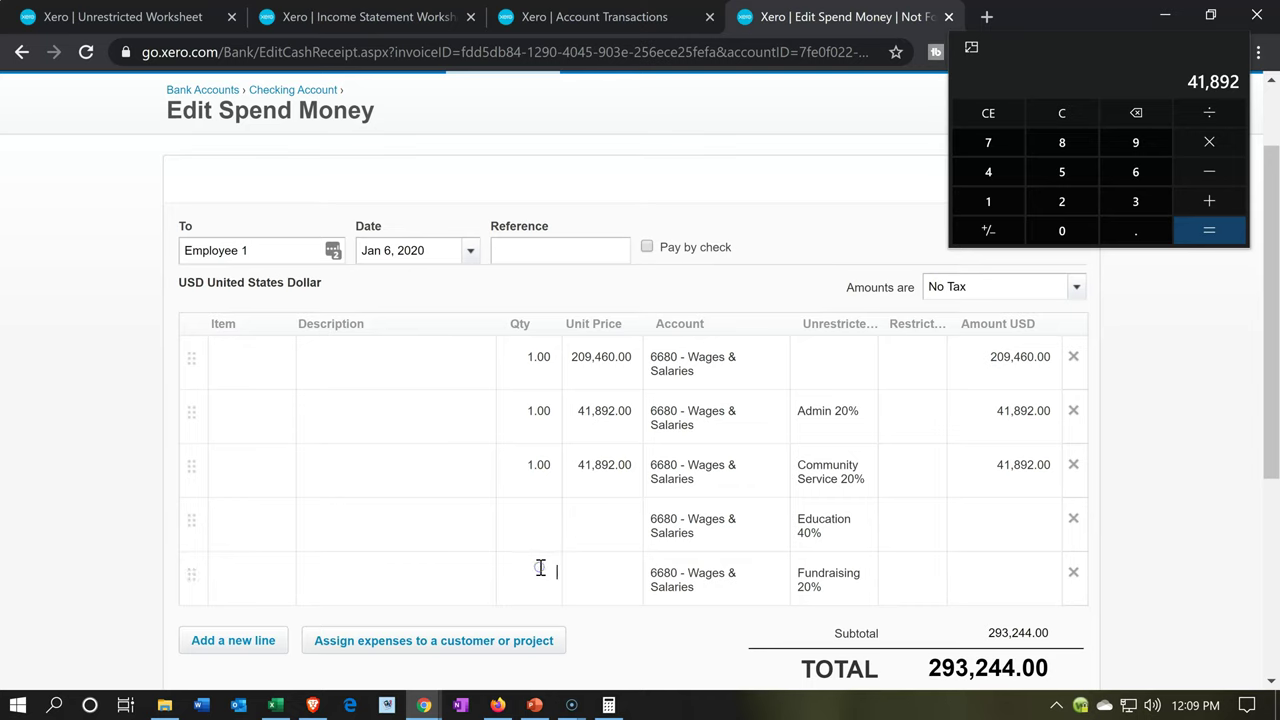
text(41,892)
key(Tab)
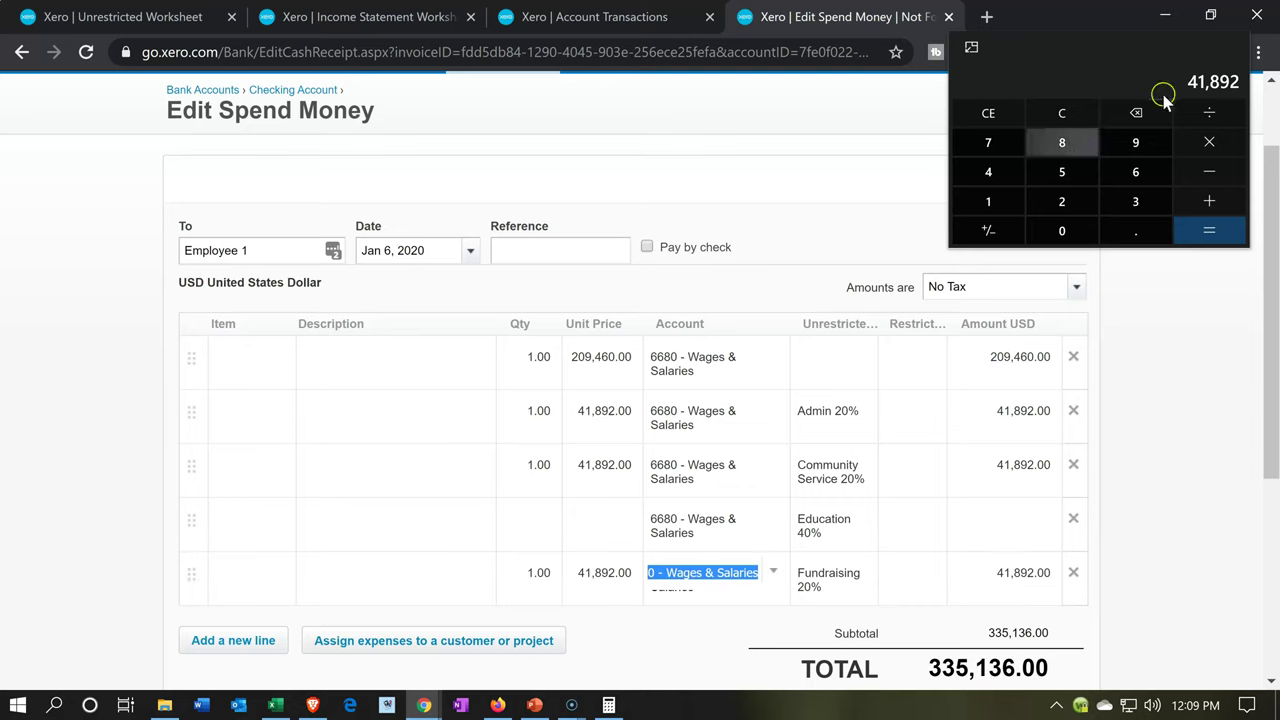
Clear the Calculator and compute 40% of the 209,460 wages amount.
click(1068, 115)
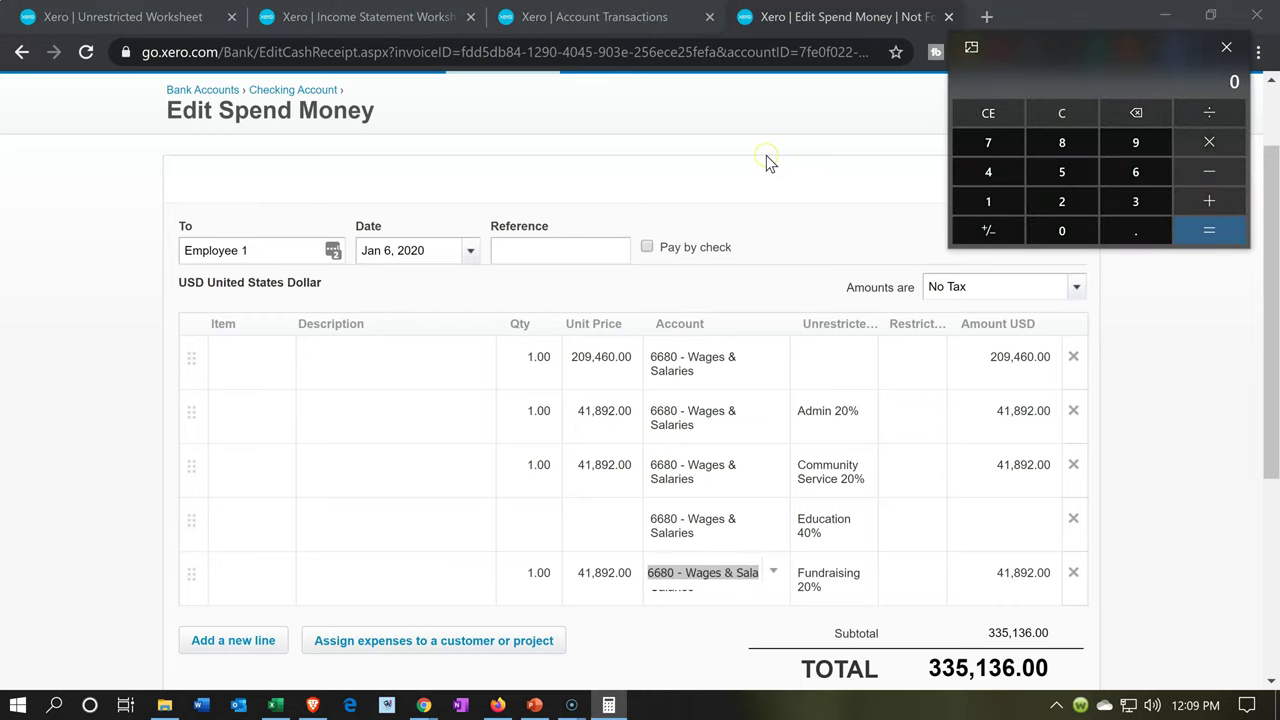
text(209460)
key(asterisk)
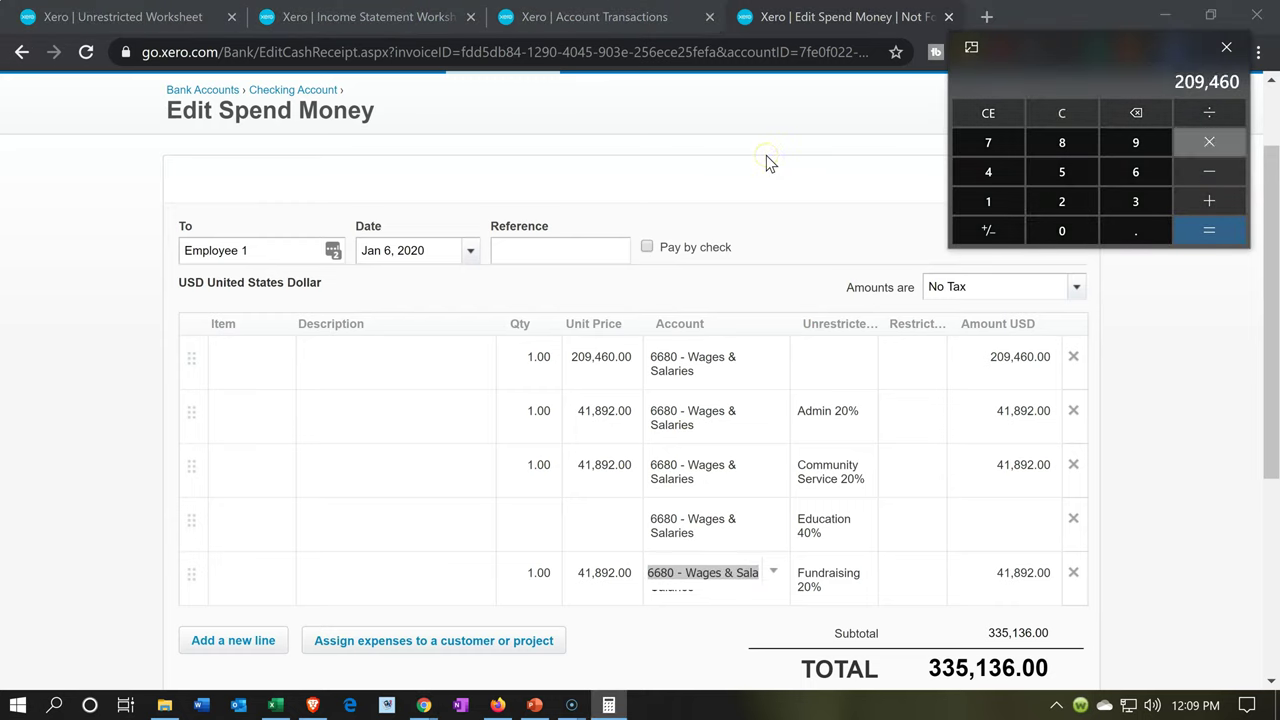
text(.4)
key(Return)
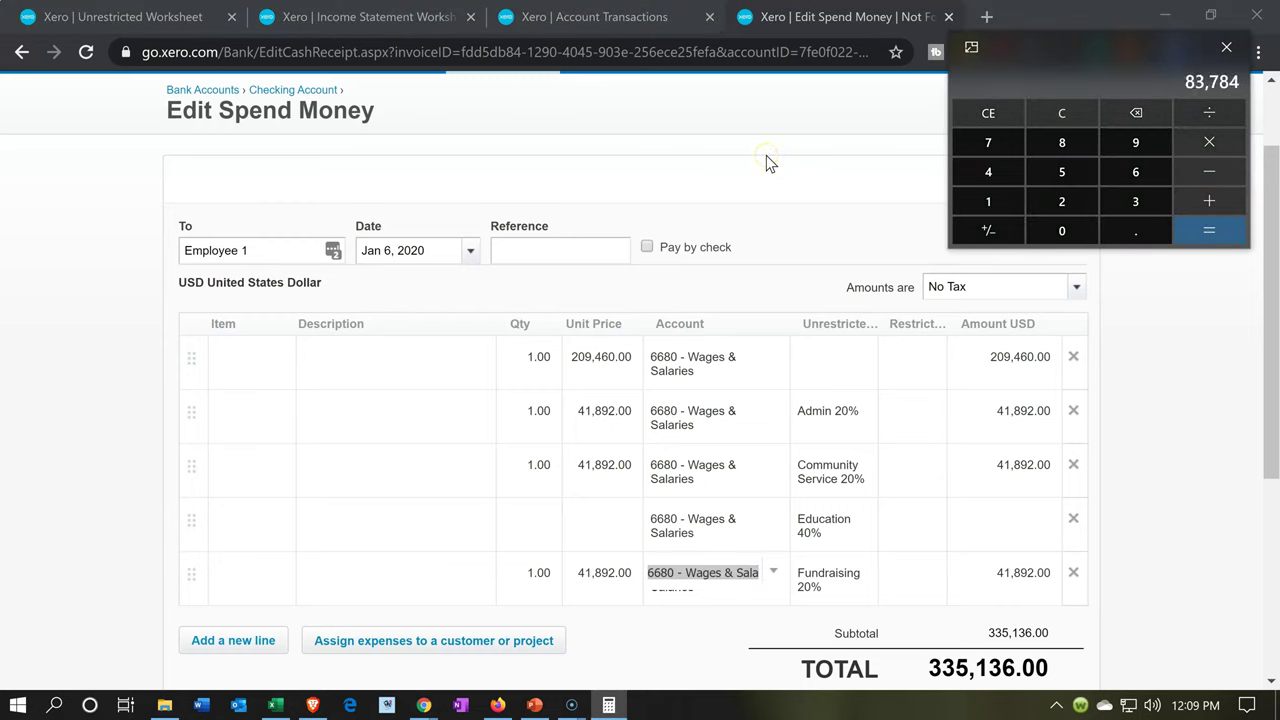
Enter quantity 1 and unit price 83,784 on the Education 40% line and close the Calculator.
click(541, 548)
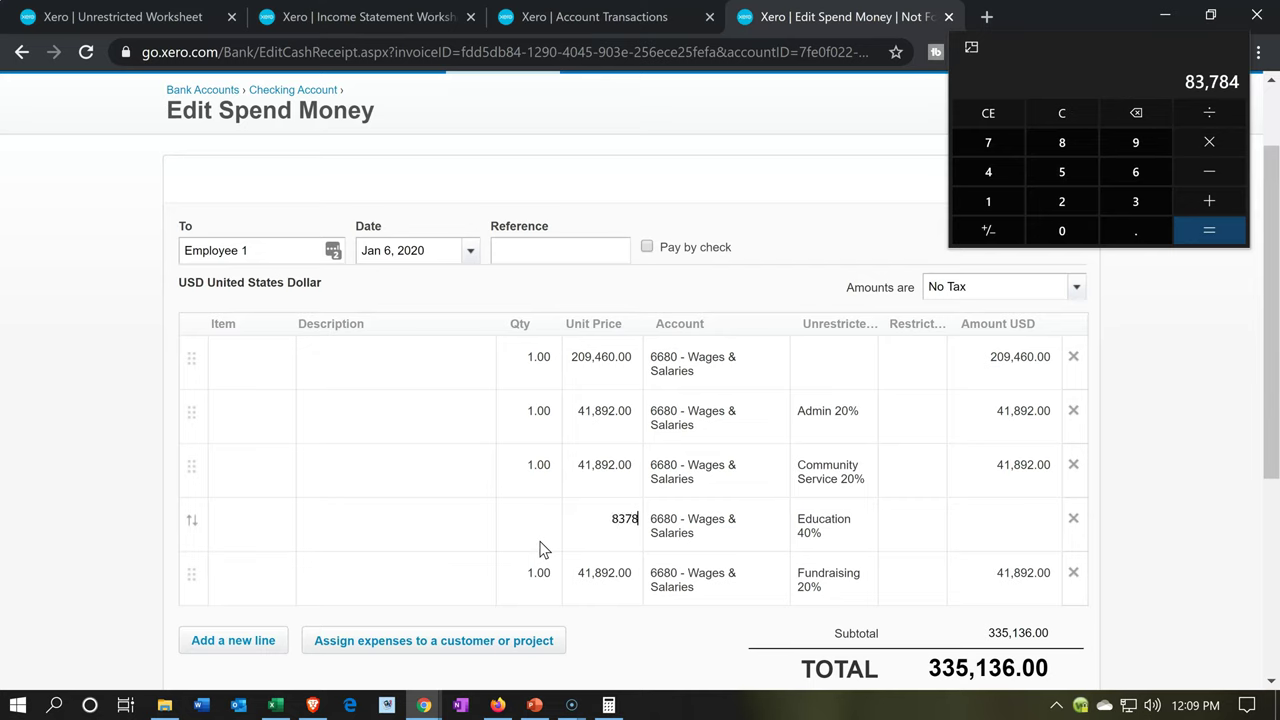
click(540, 546)
key(Tab)
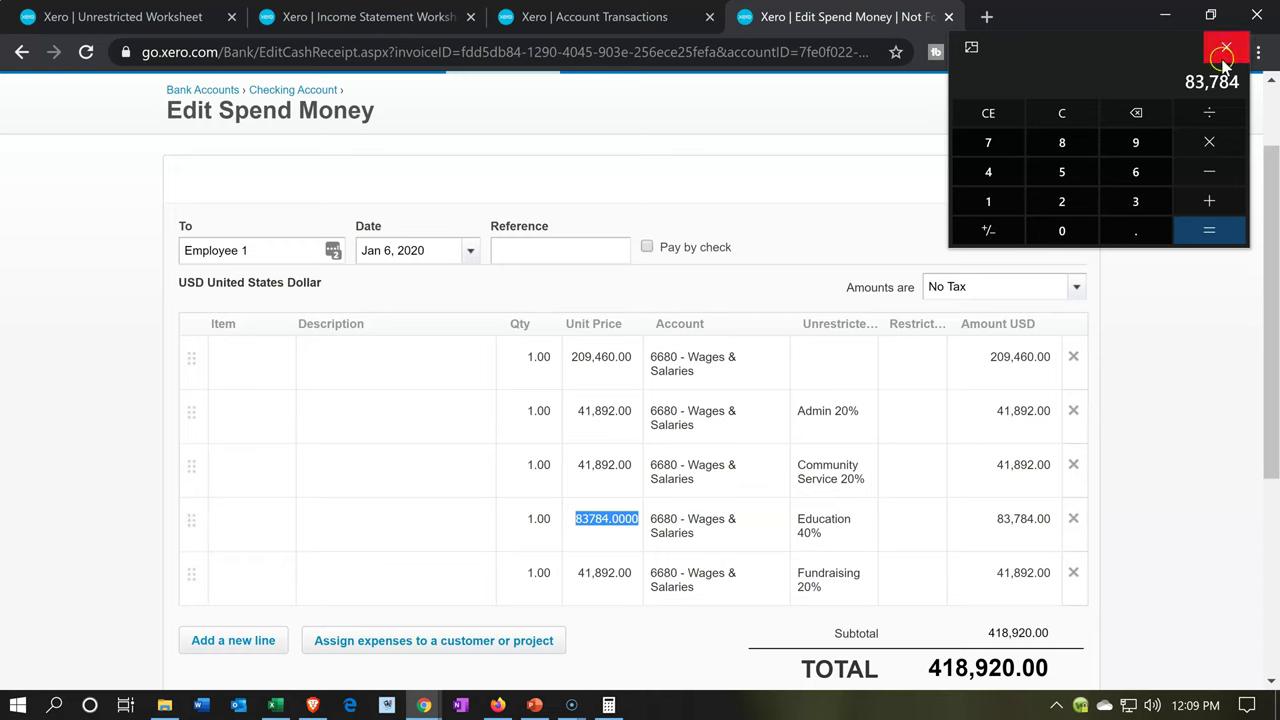
click(1228, 48)
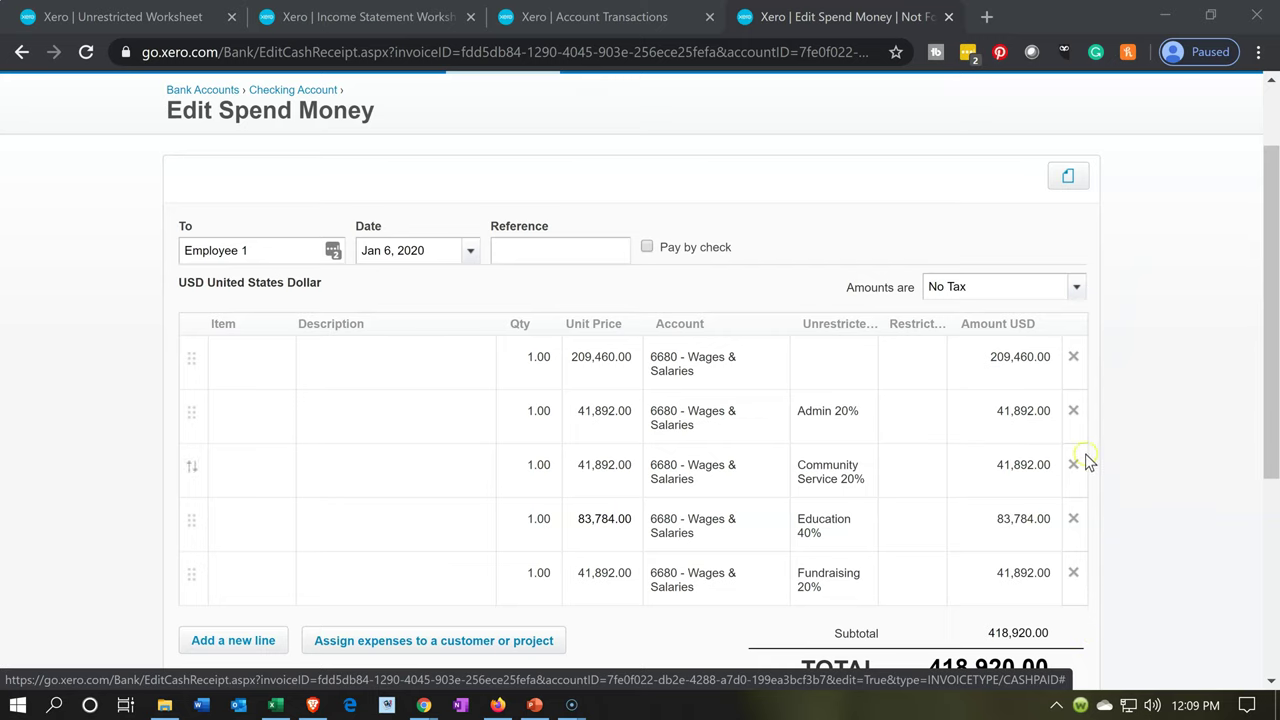
Delete the original 209,460.00 wages line without tracking, save the updated spend money transaction and close its browser tab.
click(1074, 358)
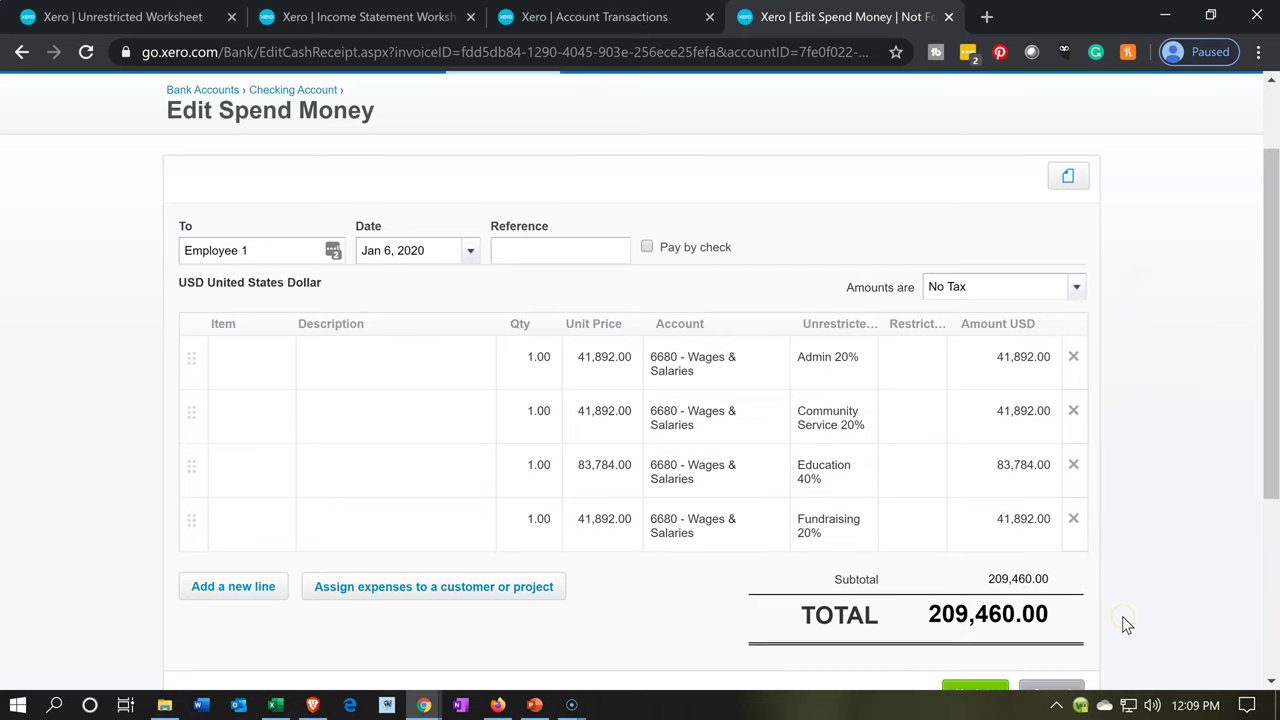
scroll(1123, 618, down, 1)
click(975, 594)
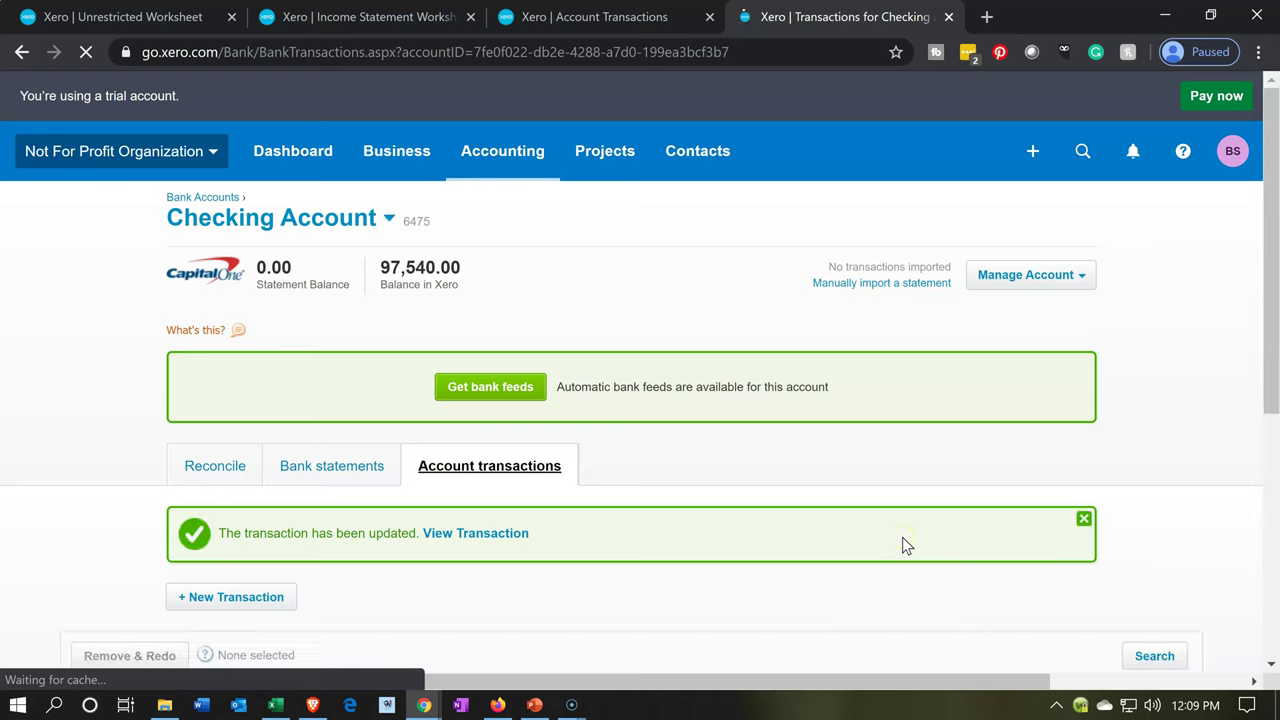
click(949, 17)
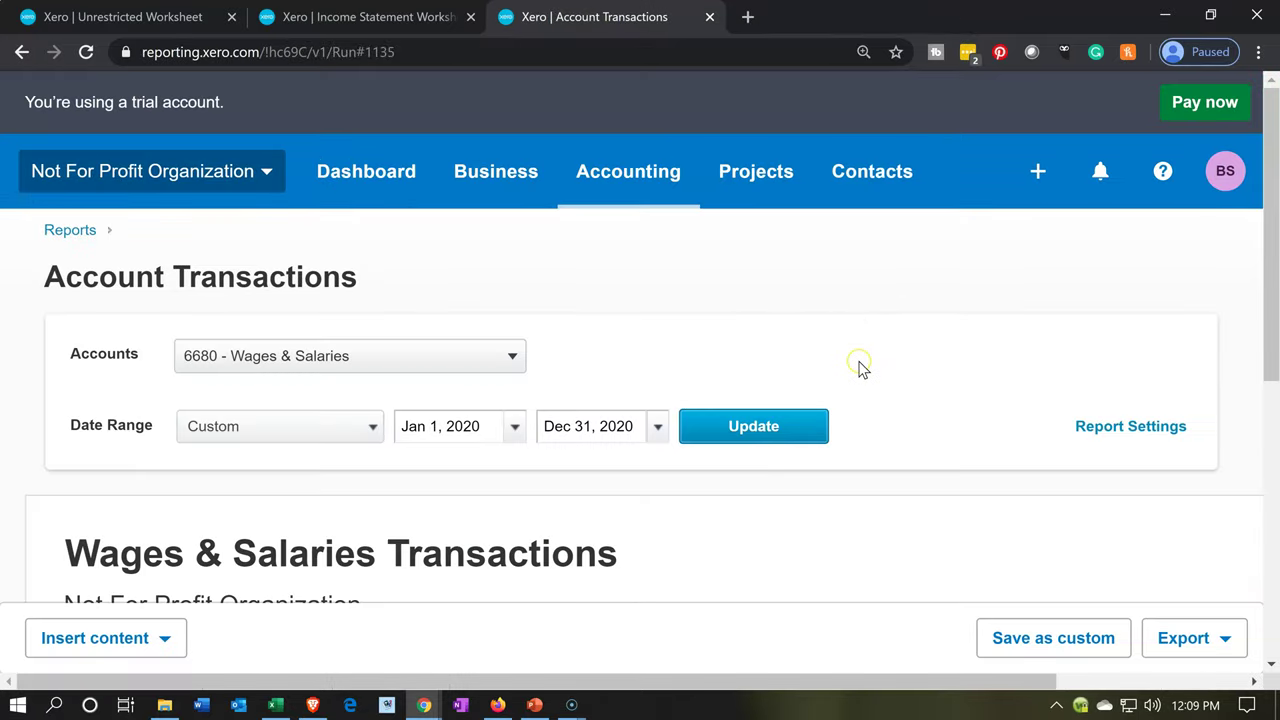
Refresh the 6680 - Wages & Salaries account transactions report and check which transactions are still unassigned.
scroll(857, 366, down, 3)
scroll(863, 370, down, 3)
click(865, 362)
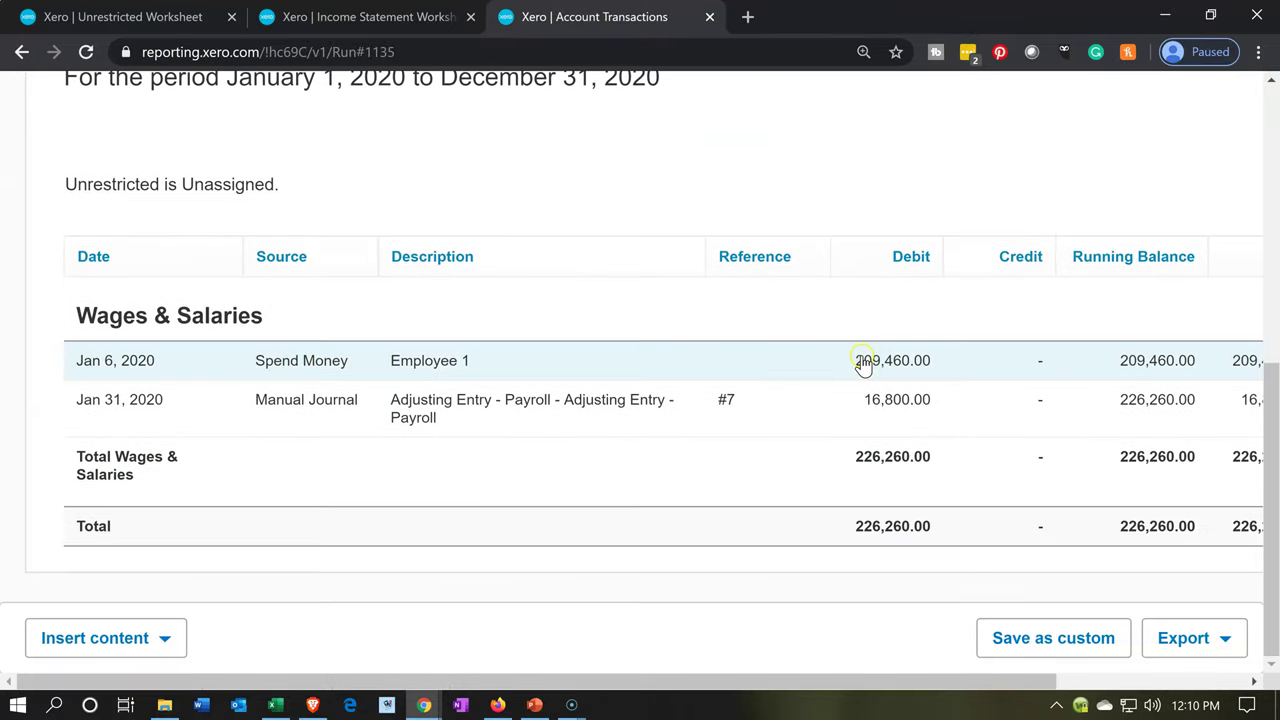
scroll(863, 363, up, 5)
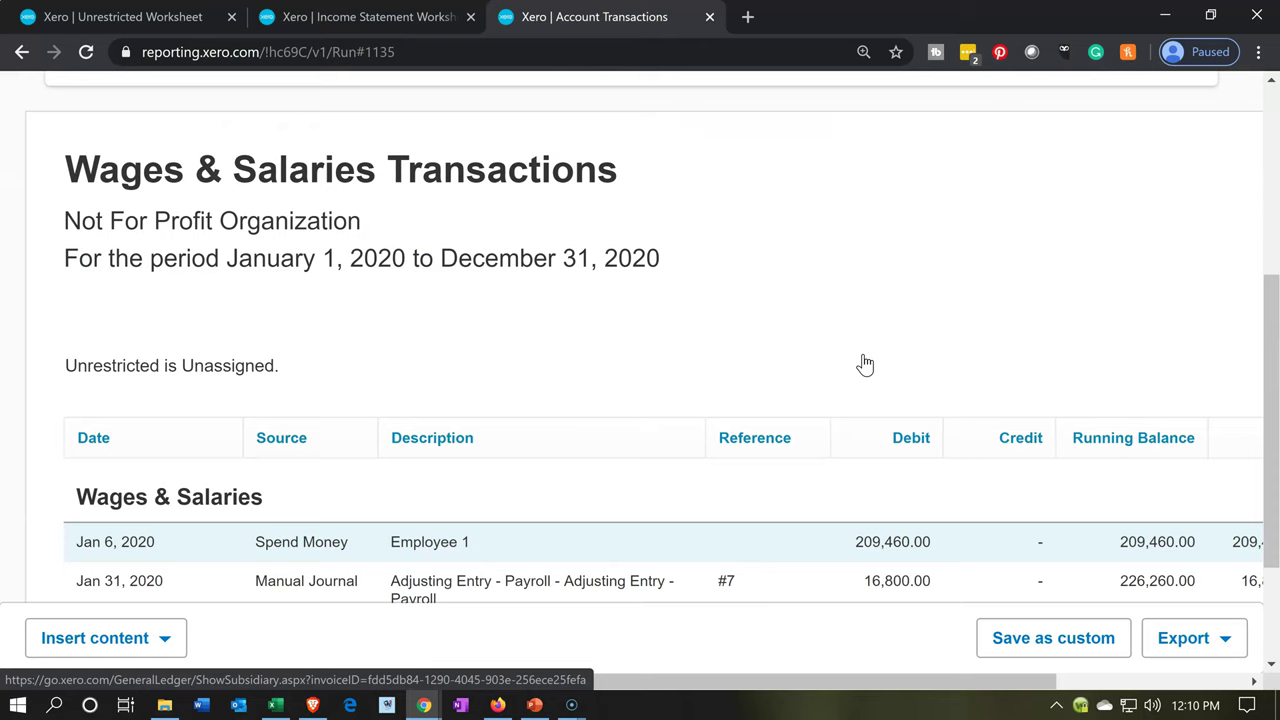
click(787, 358)
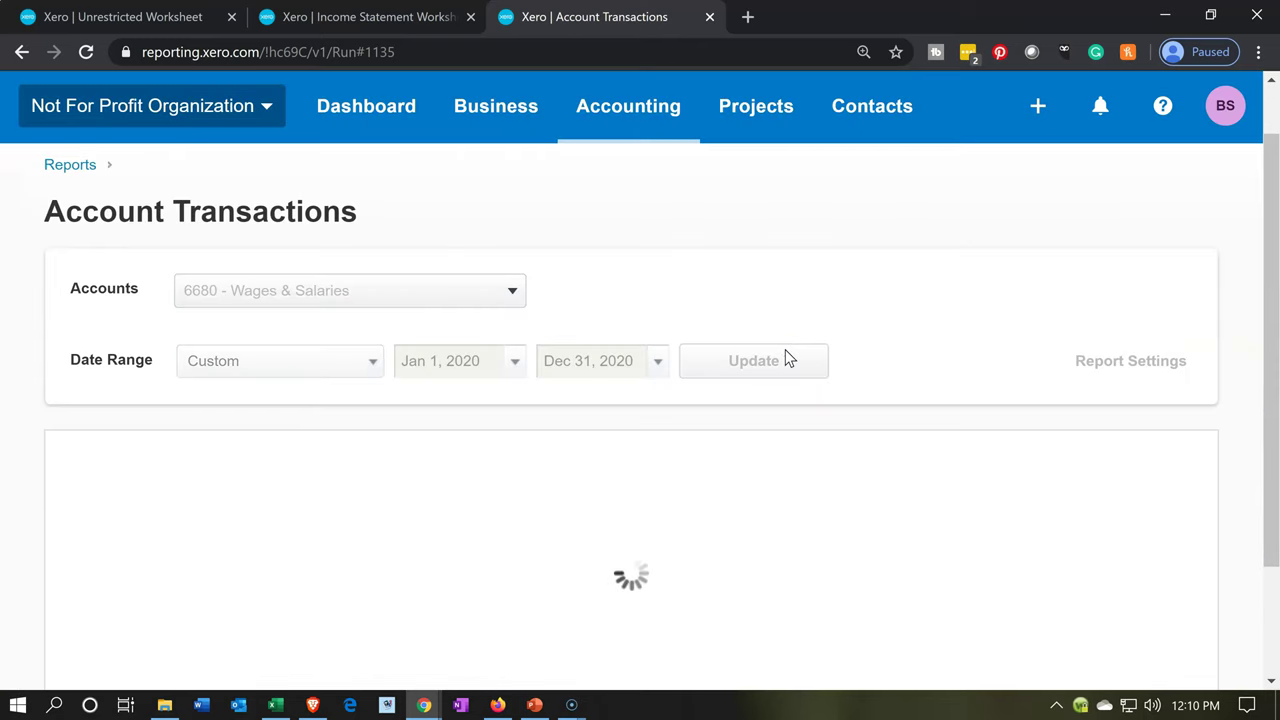
scroll(787, 358, down, 4)
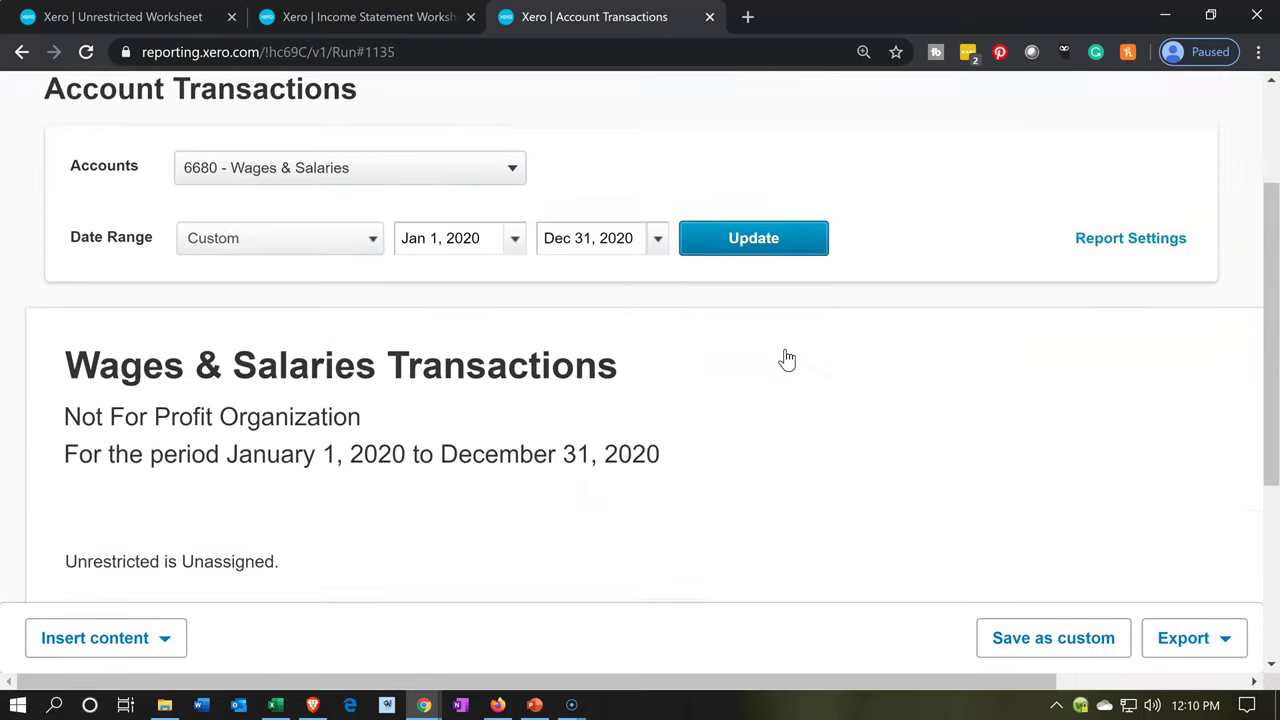
click(790, 483)
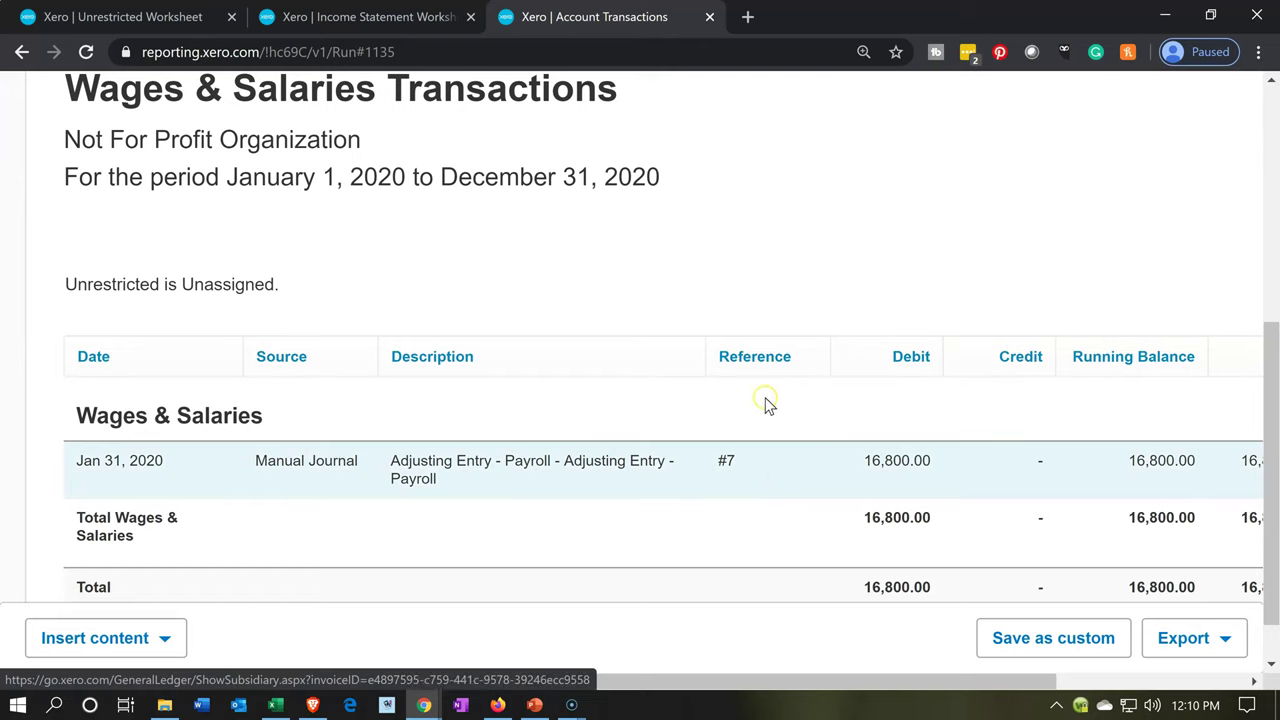
Duplicate the Account Transactions report in a new browser tab.
click(650, 15)
right_click(650, 15)
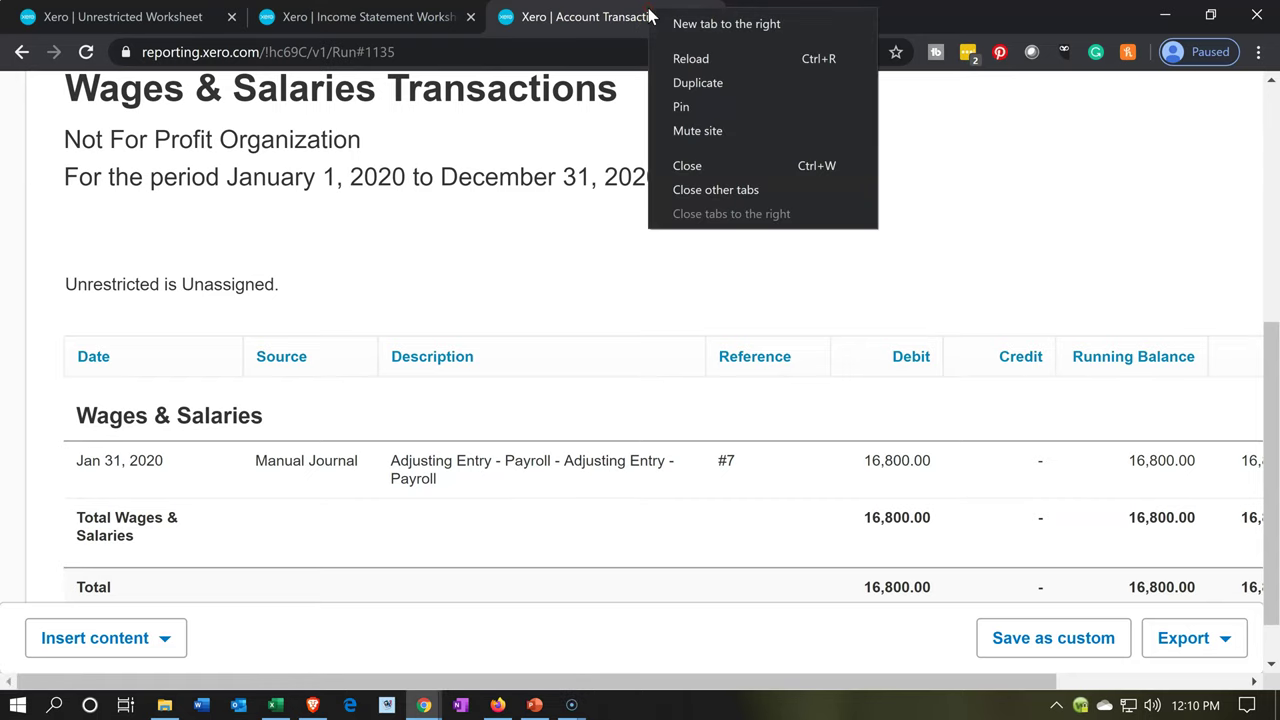
click(668, 88)
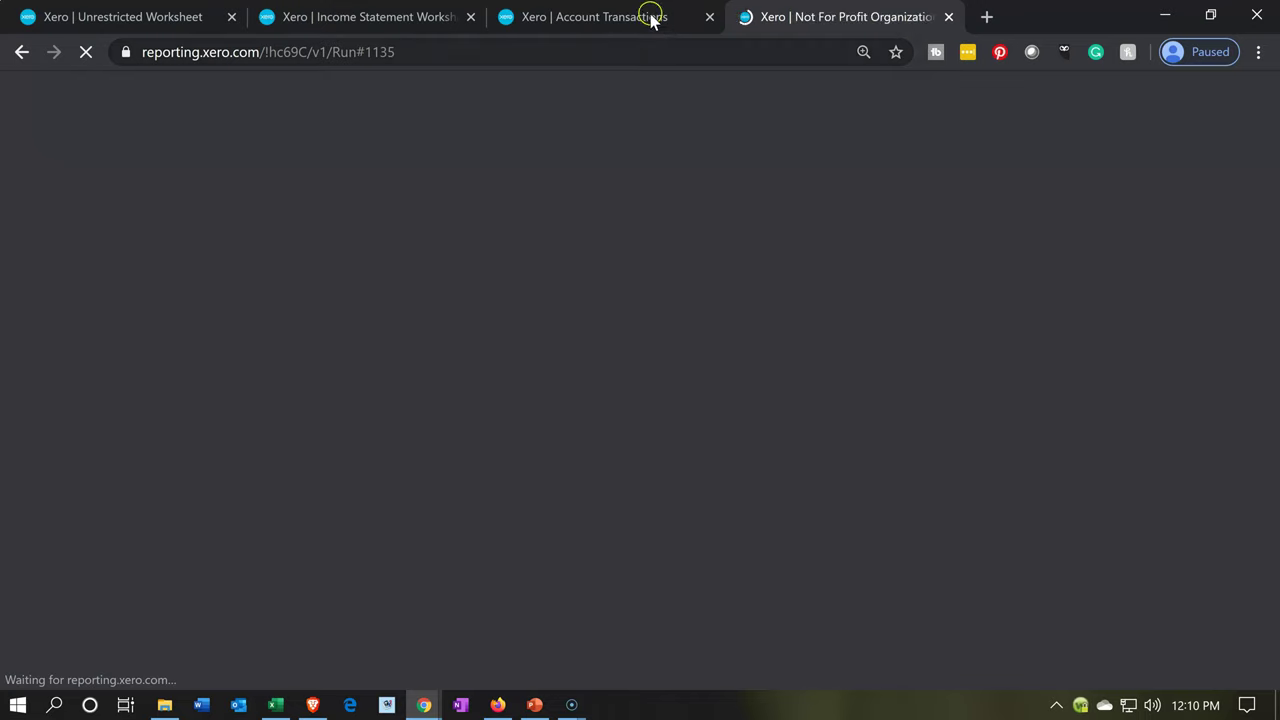
click(650, 17)
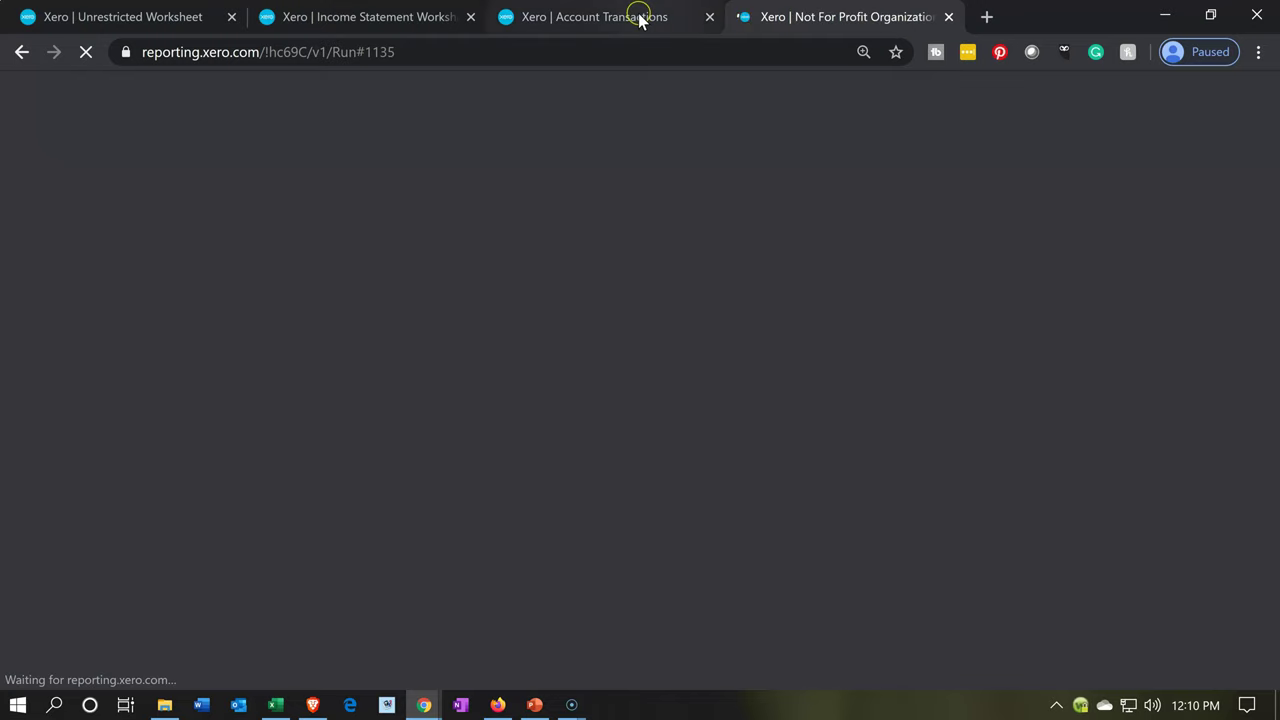
drag(640, 17, 848, 14)
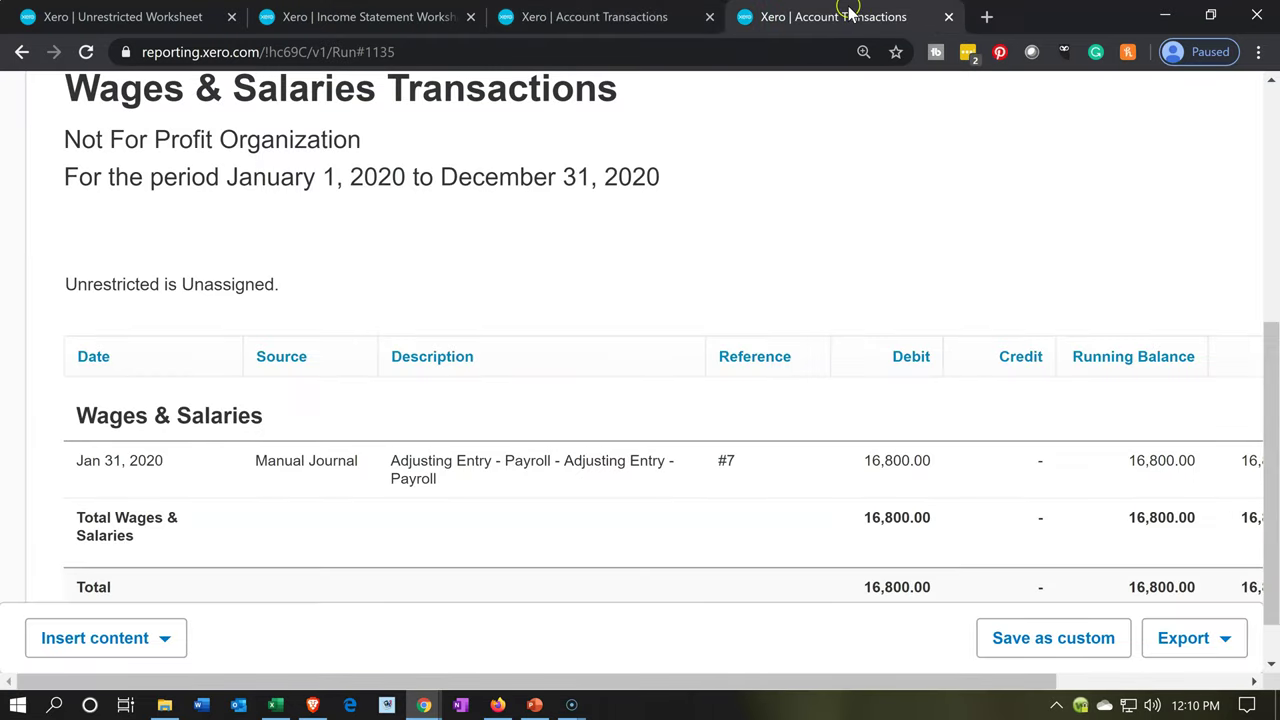
Open the Jan 31, 2020 Adjusting Entry - Payroll manual journal from the duplicated report for editing.
click(960, 464)
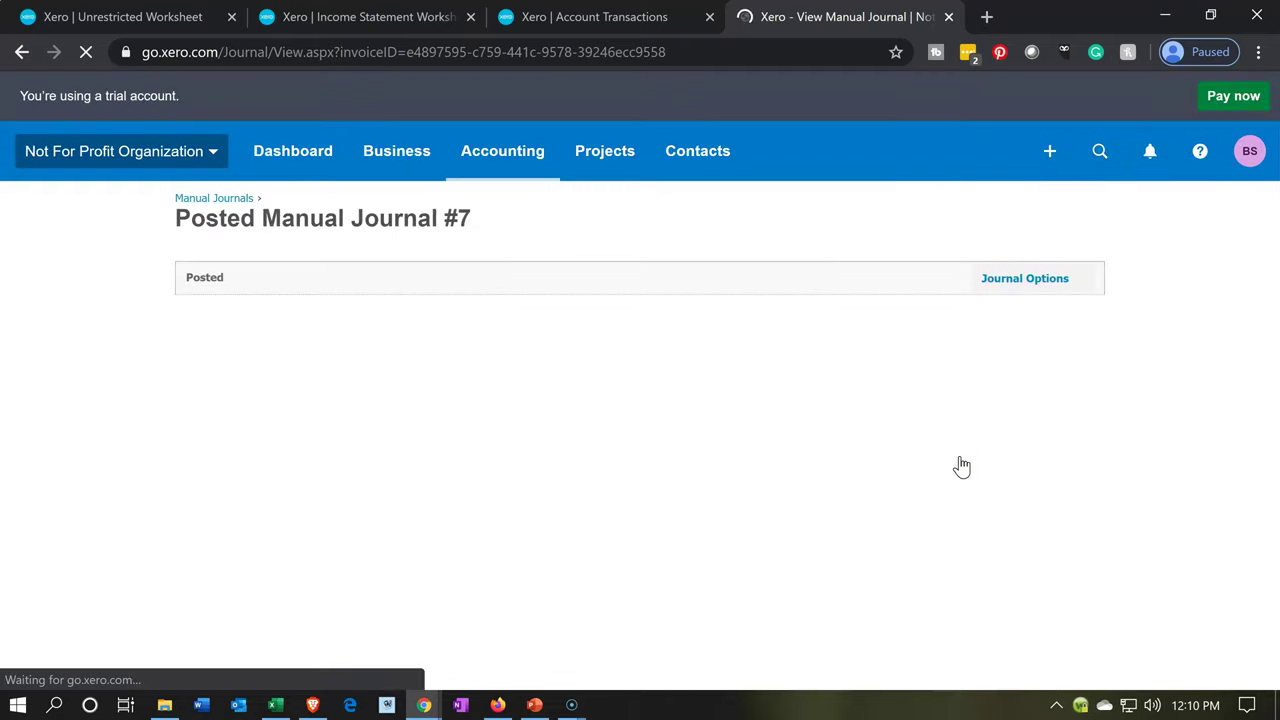
click(1051, 288)
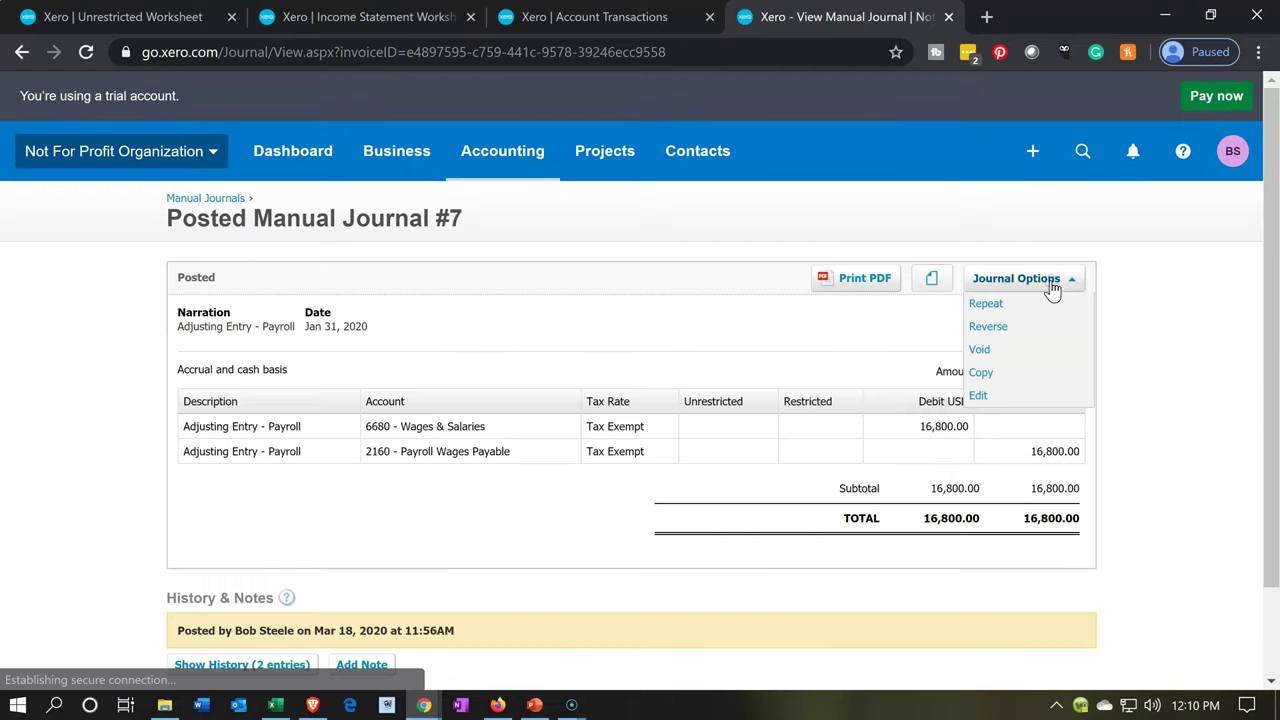
click(1024, 398)
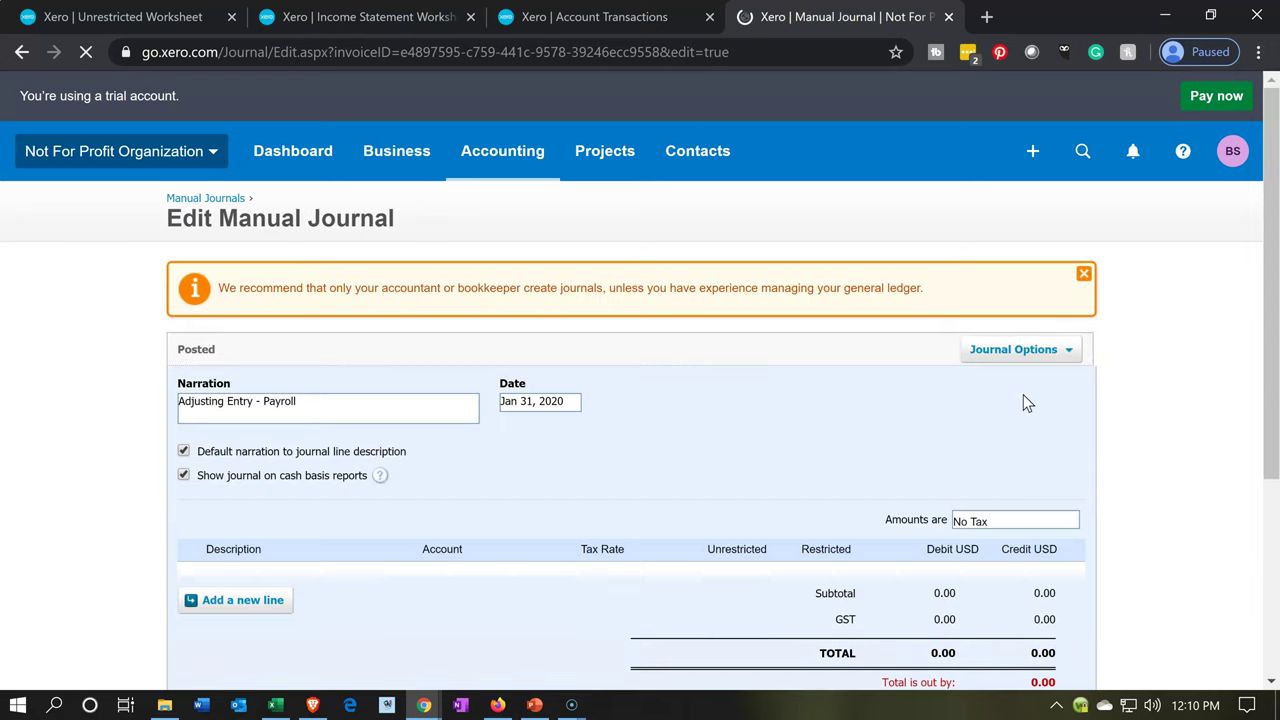
Assign account 6680 - Wages & Salaries to the first two empty lines of the manual journal.
scroll(715, 470, down, 1)
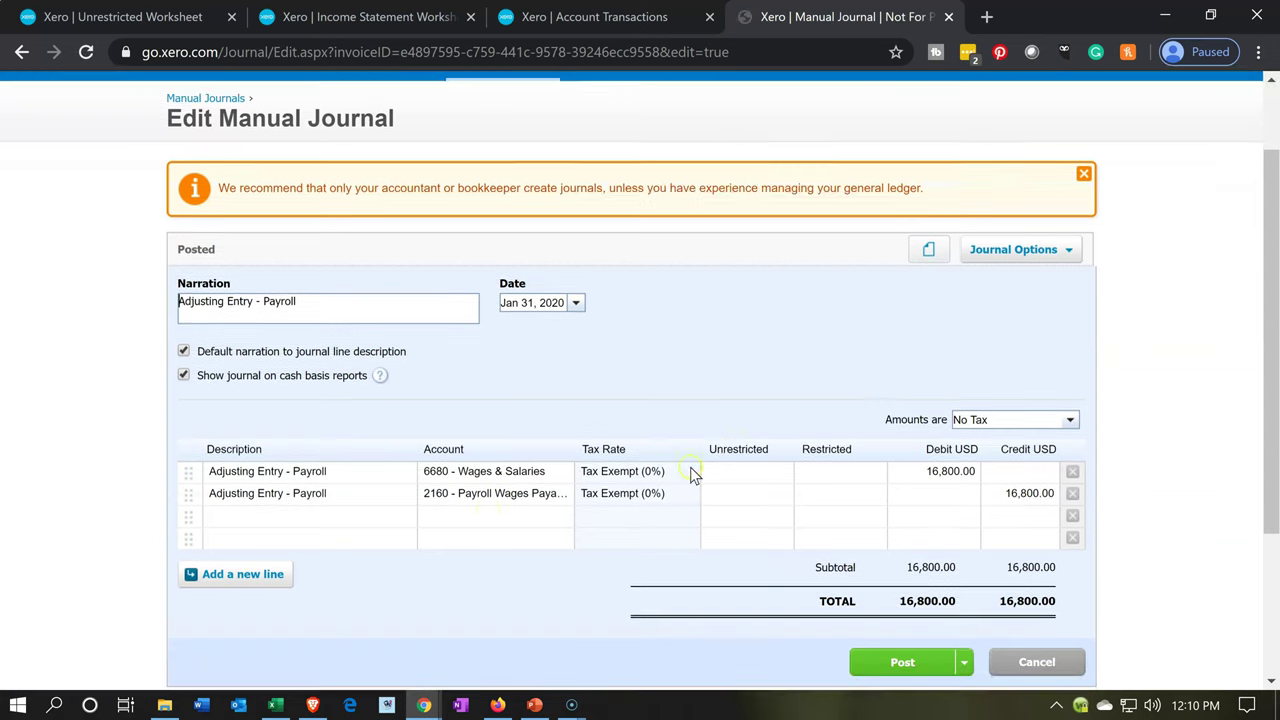
click(451, 515)
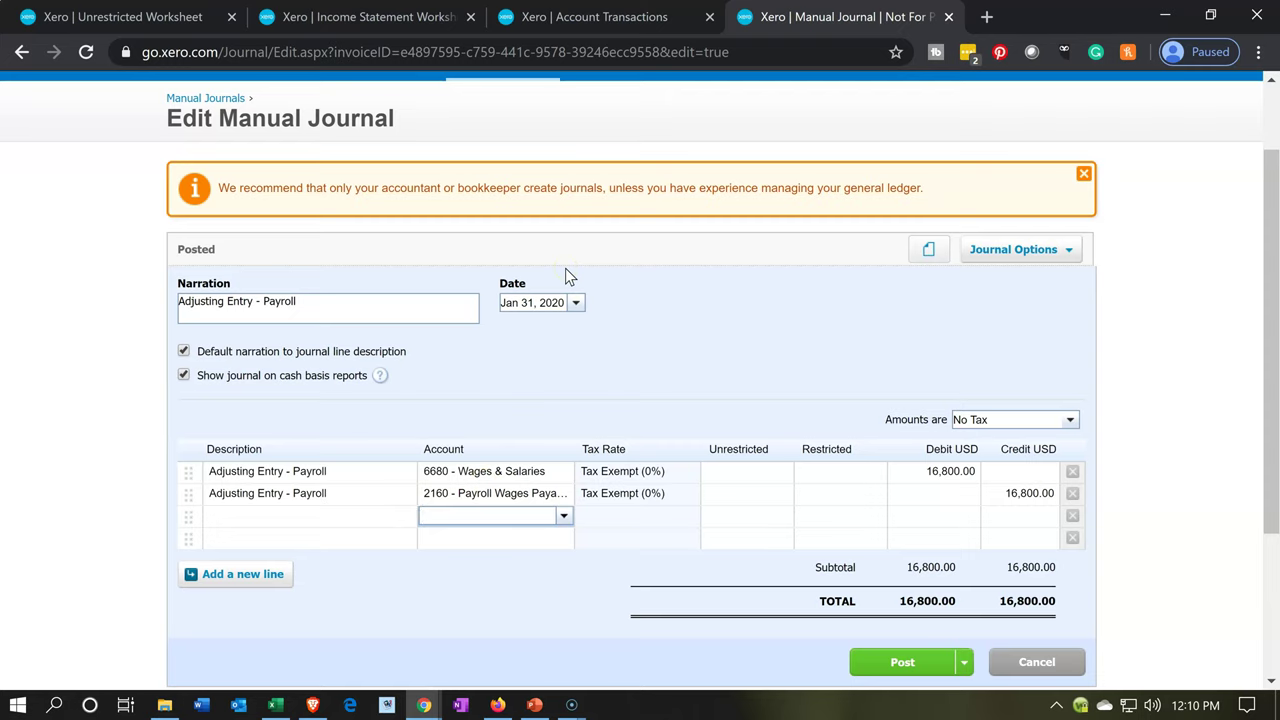
text(6680)
key(Tab)
key(Tab)
key(Tab)
key(Tab)
key(Tab)
key(Tab)
text(668)
key(Tab)
key(Tab)
key(Tab)
key(Tab)
key(Tab)
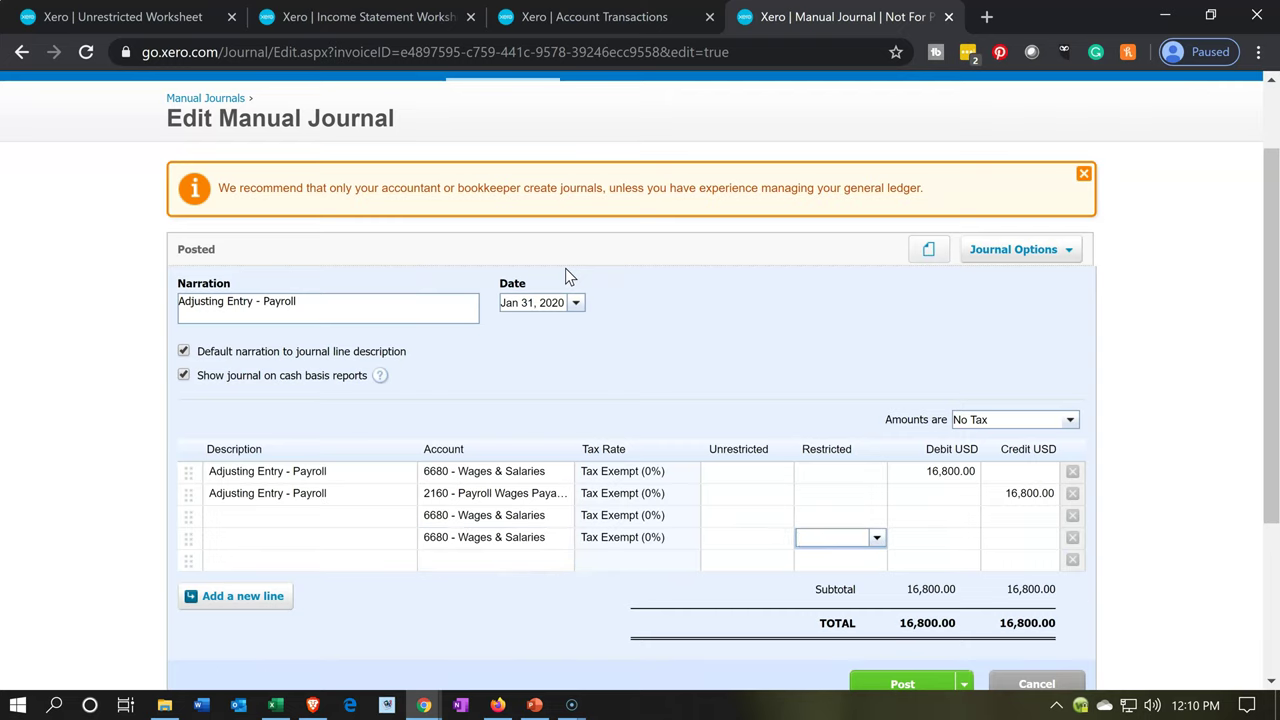
Add two more manual journal lines with account 6680 - Wages & Salaries below the first two added ones.
key(Tab)
text(668)
key(Tab)
key(Tab)
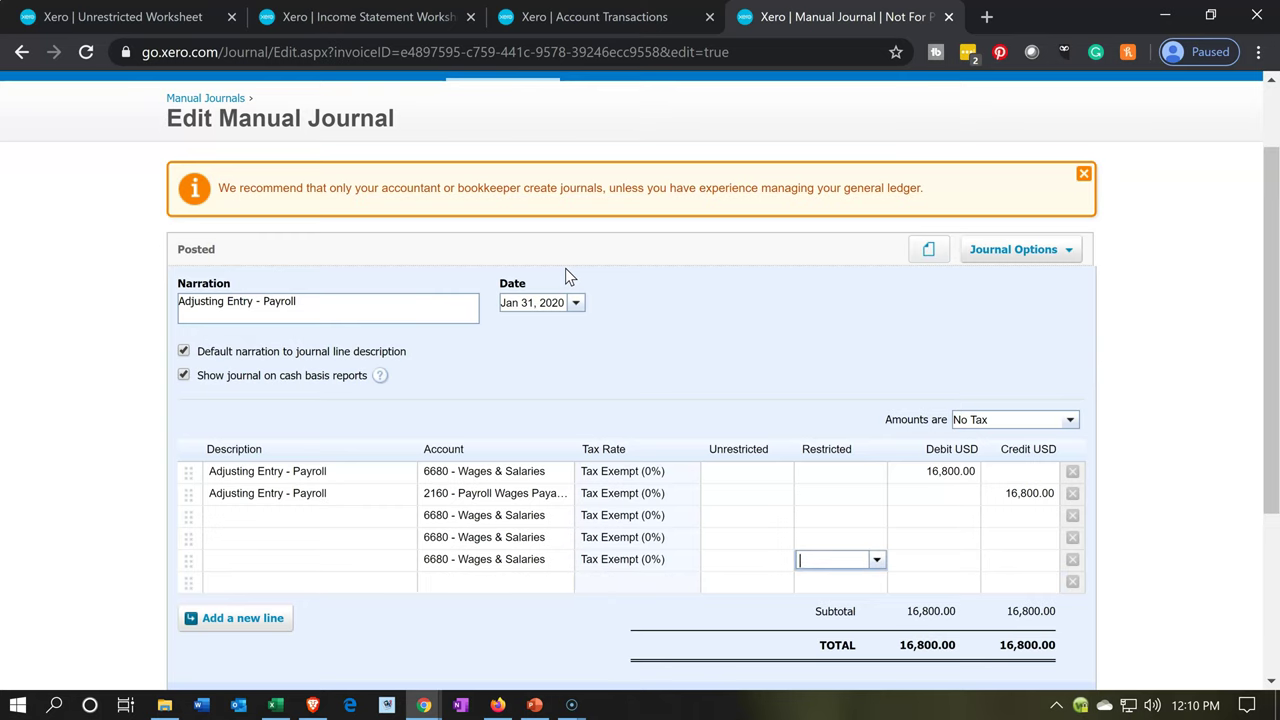
key(Tab)
key(Tab)
key(Tab)
key(Tab)
text(6680)
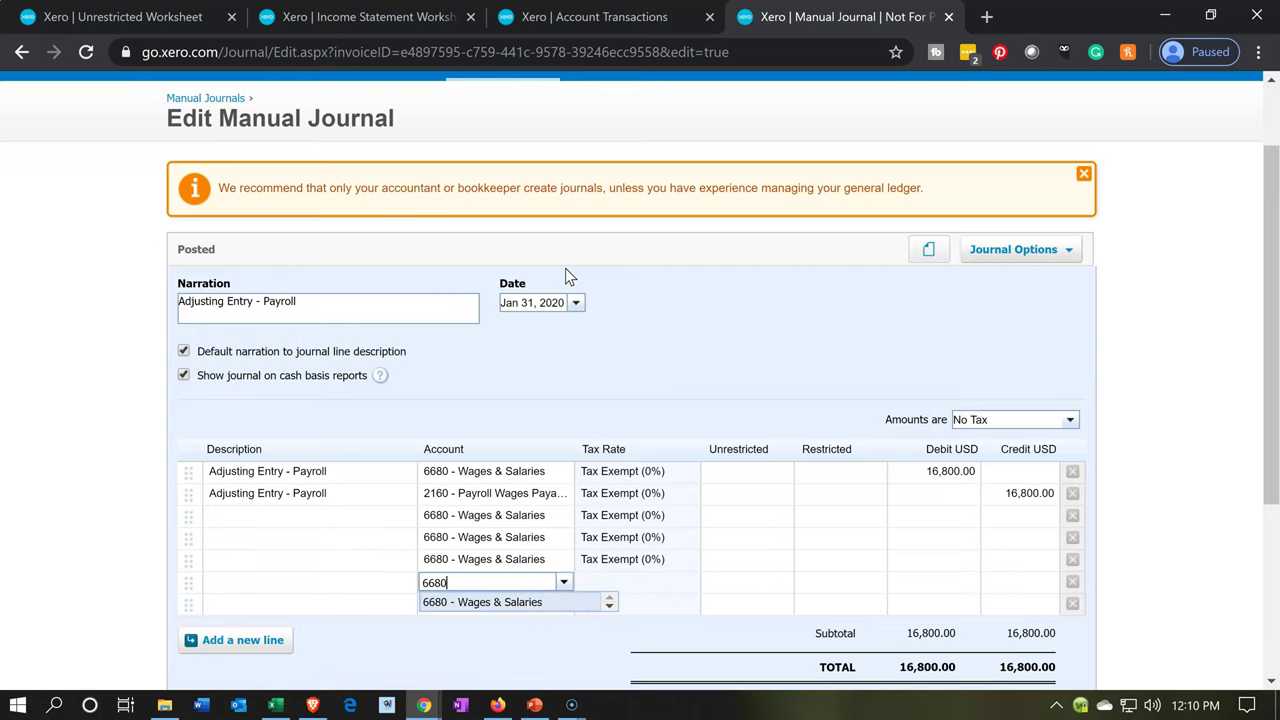
key(Tab)
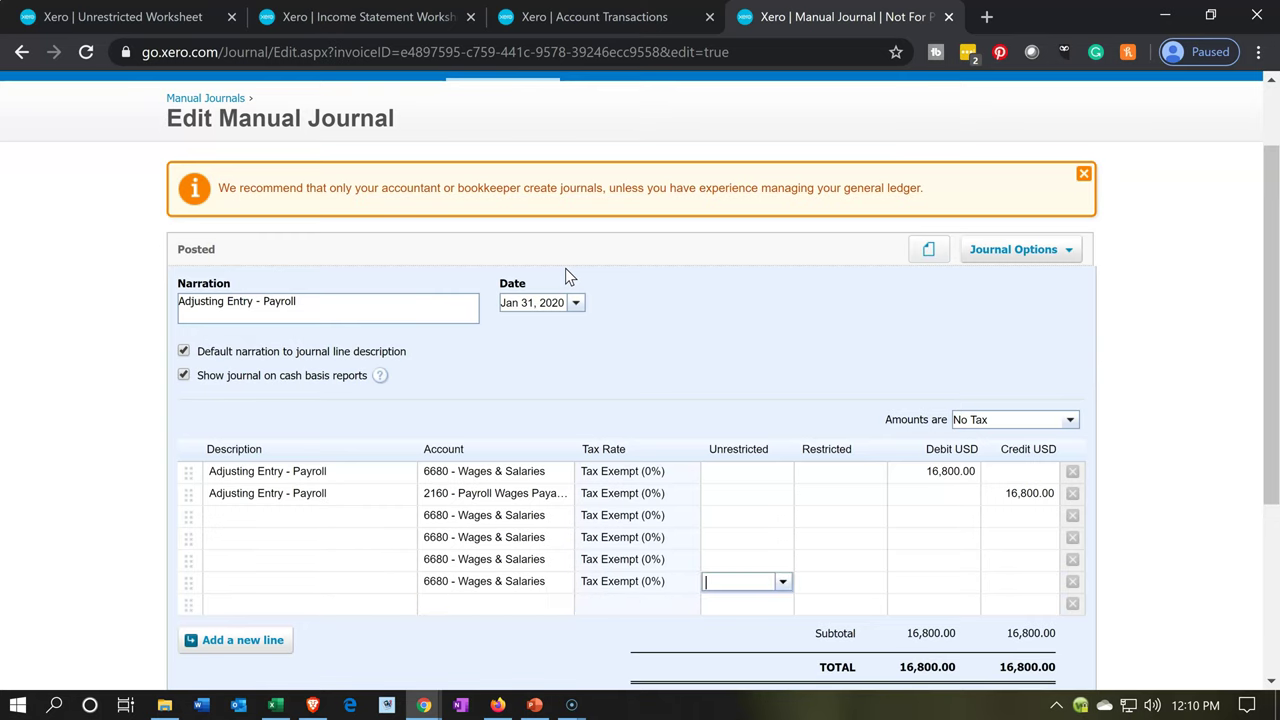
Set the Unrestricted tracking to Admin 20% on the first added journal line and Community Service 20% on the second.
click(730, 527)
click(782, 517)
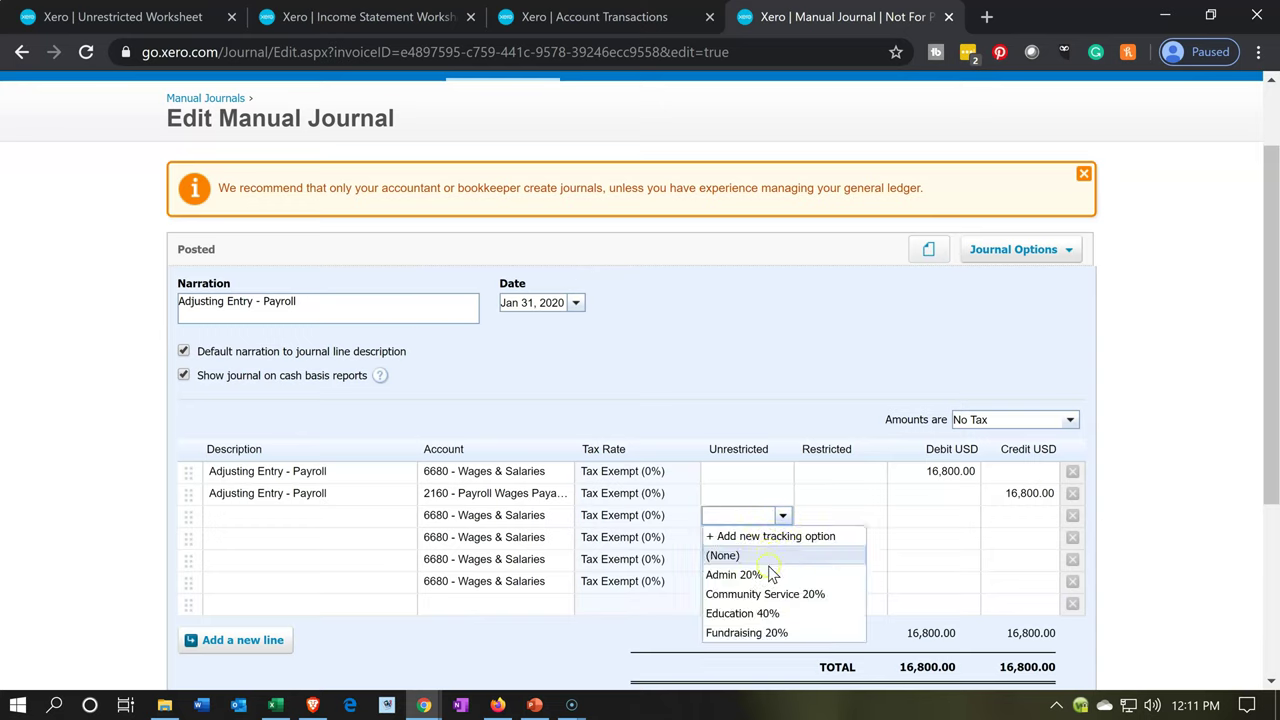
click(766, 574)
click(768, 538)
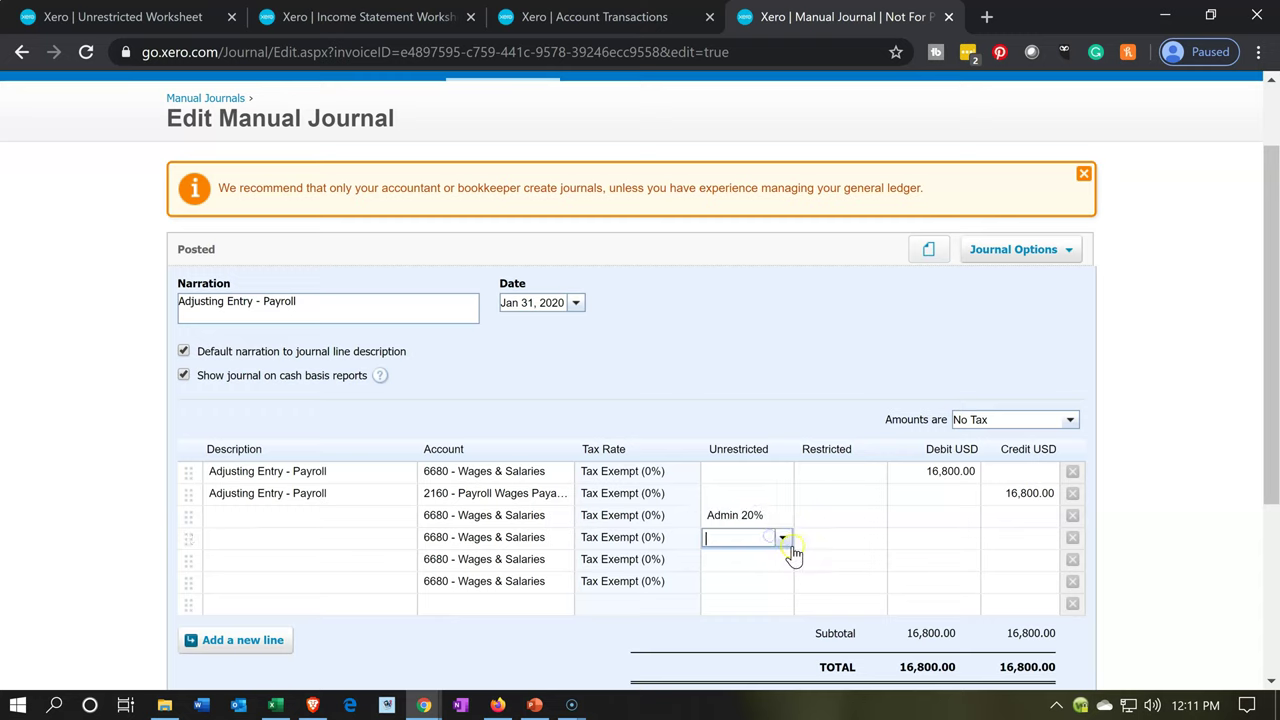
click(783, 538)
click(768, 614)
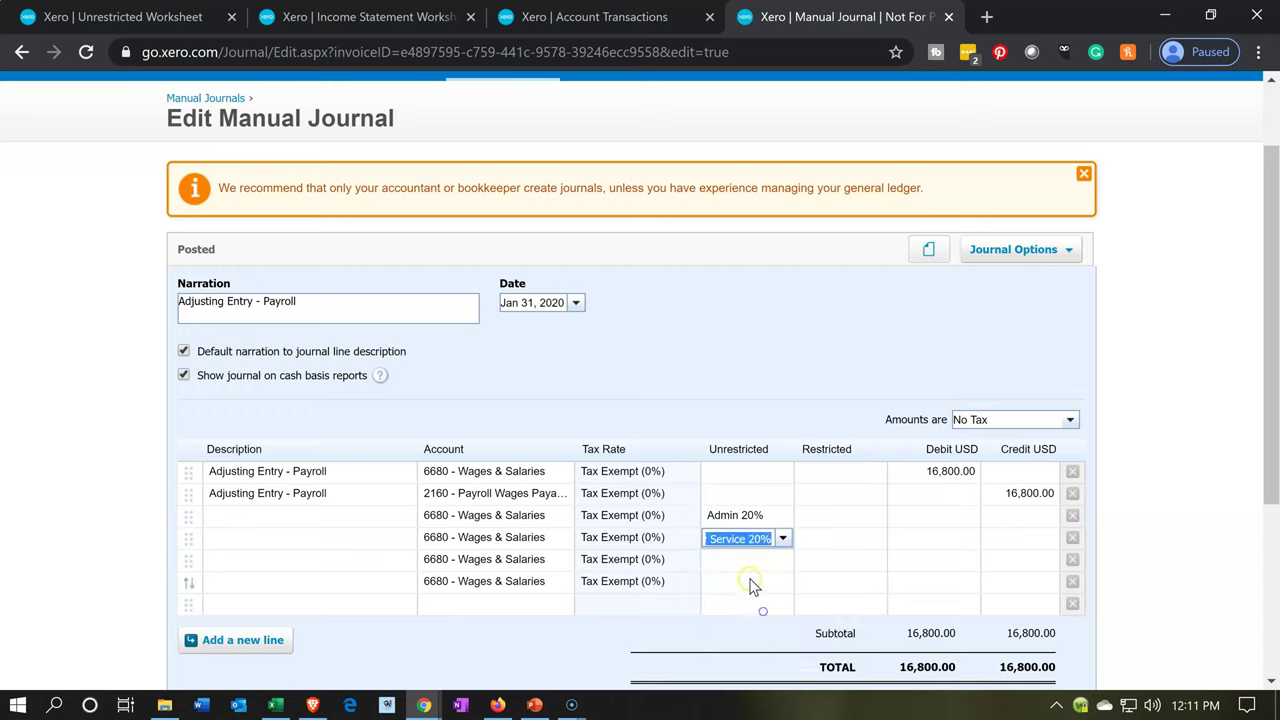
Set the Unrestricted tracking to Education 40% on the third added journal line and Fundraising 20% on the fourth.
click(750, 562)
click(783, 561)
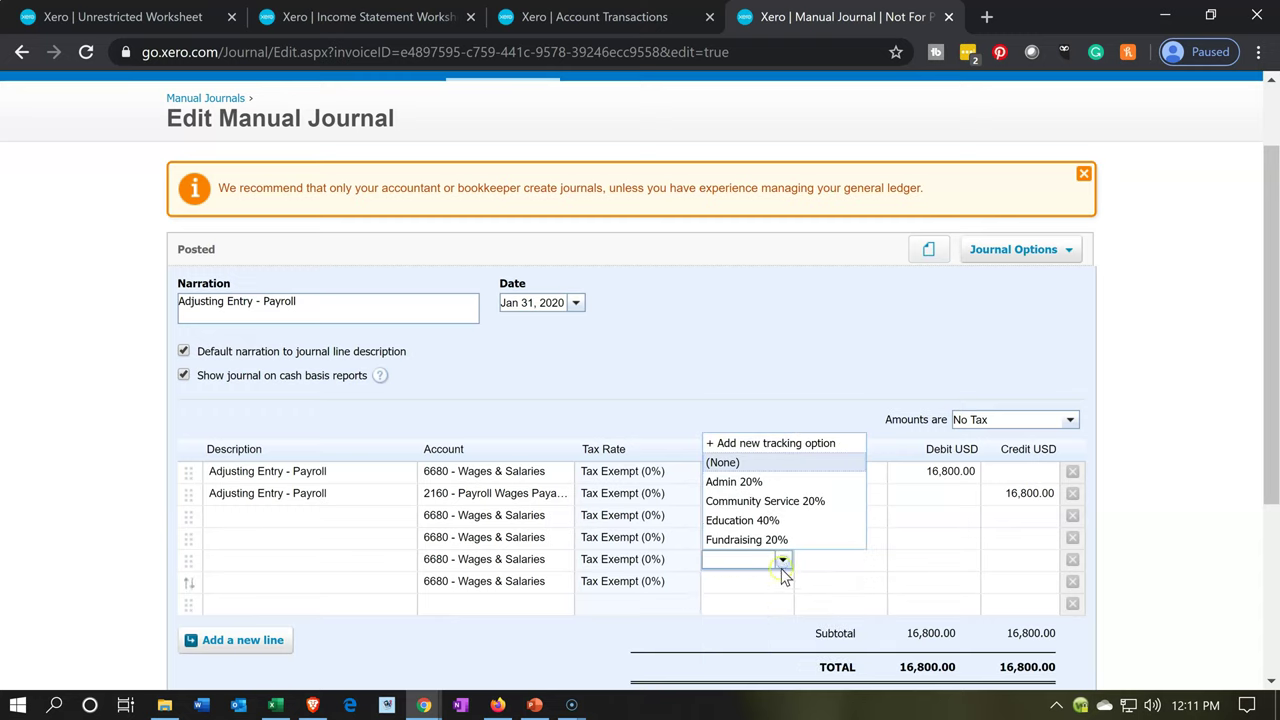
click(758, 521)
click(786, 585)
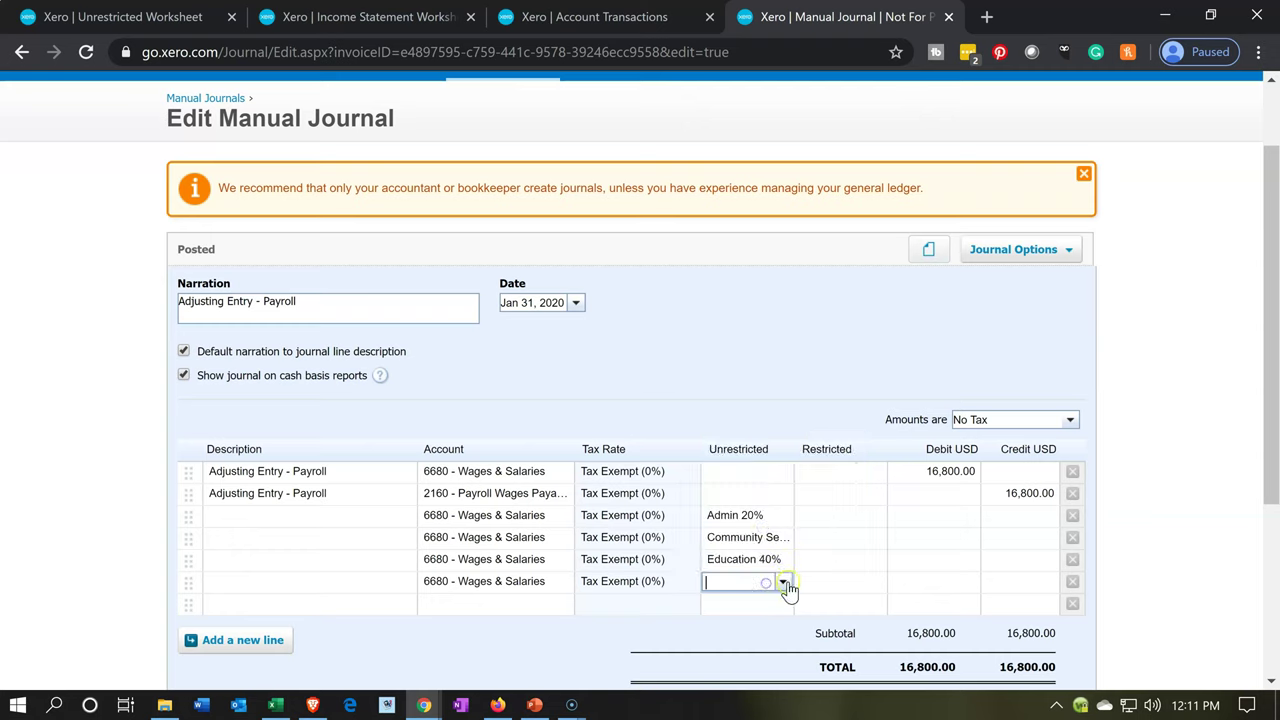
click(786, 585)
click(784, 563)
click(785, 575)
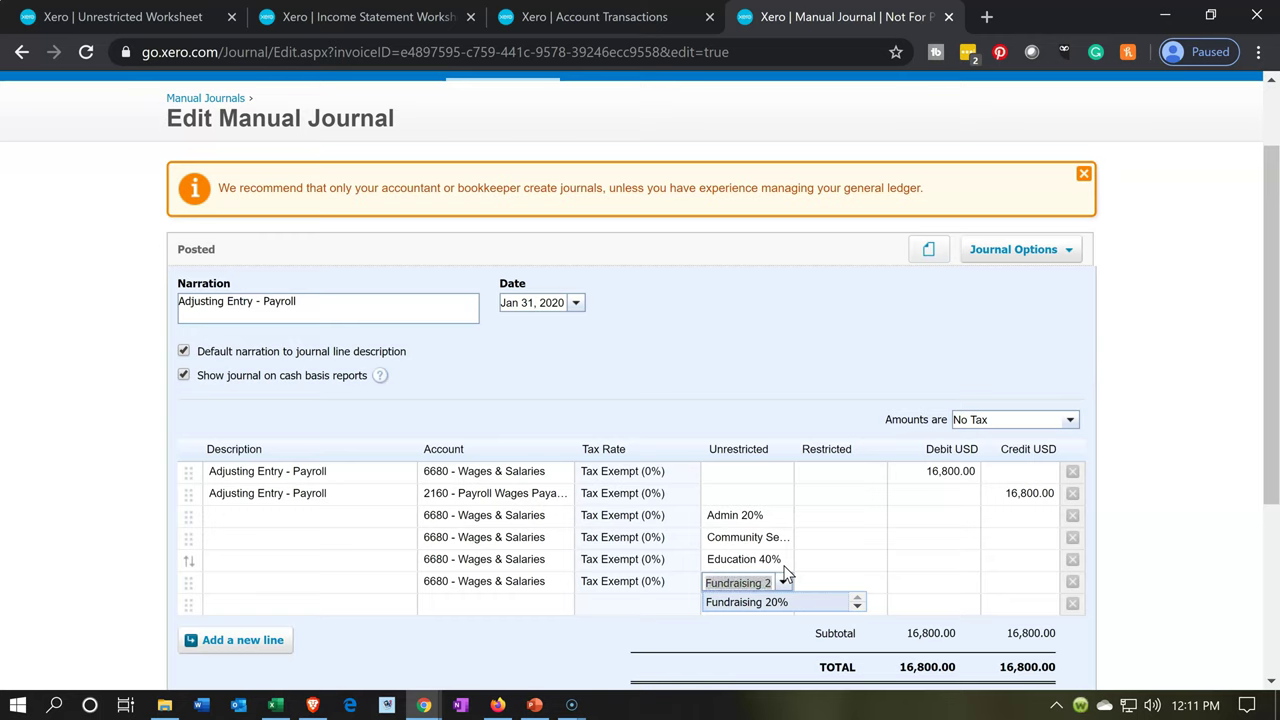
Open Calculator in its compact always-on-top view and compute 16800 × 0.2.
key(XF86Calculator)
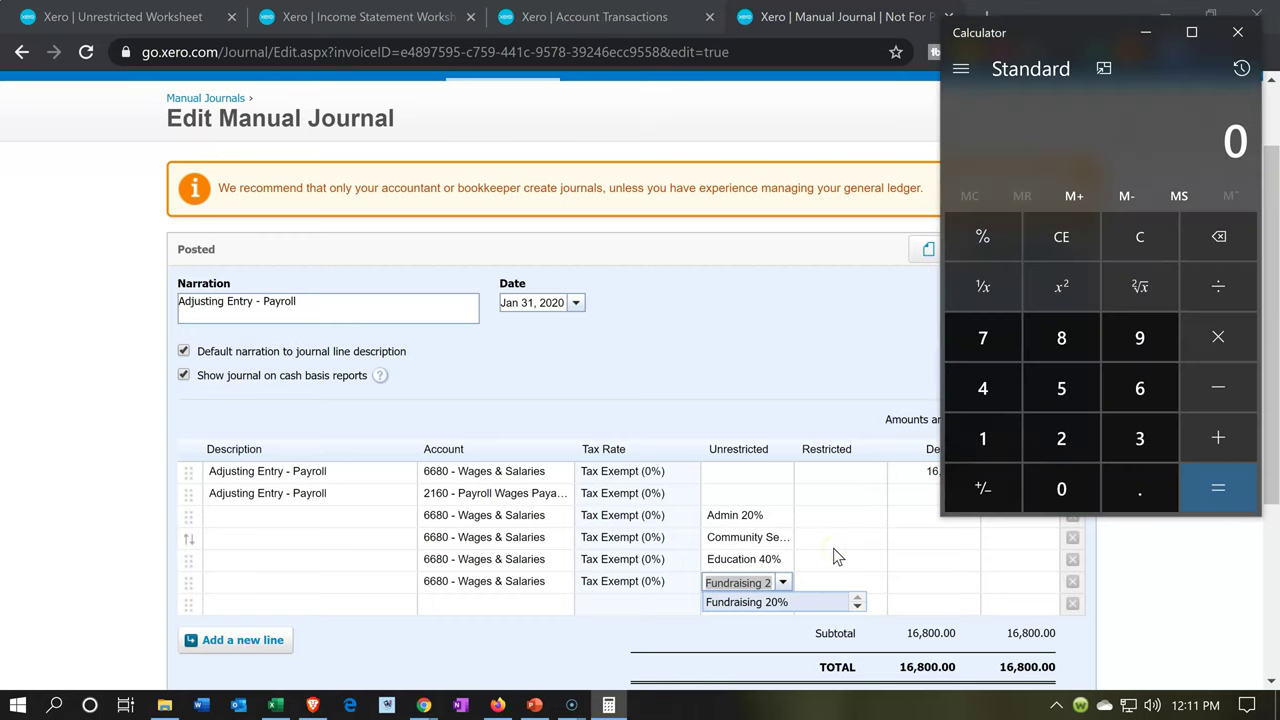
click(1117, 68)
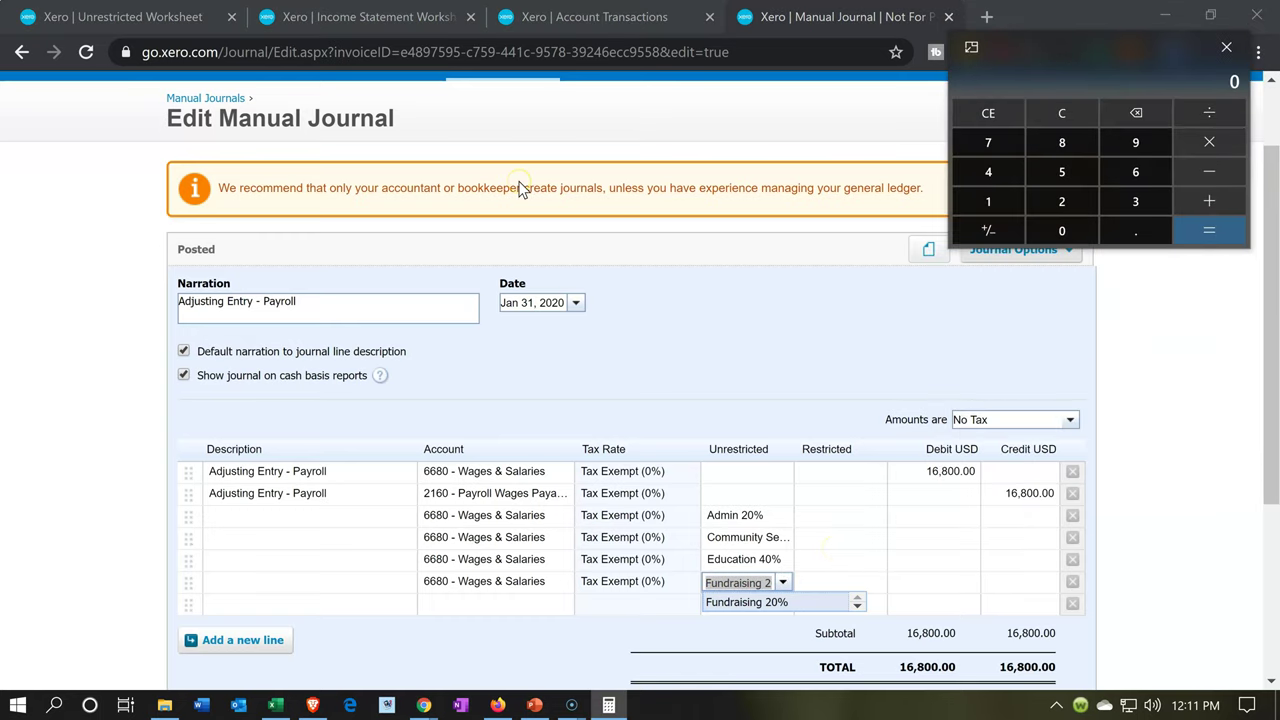
text(16800)
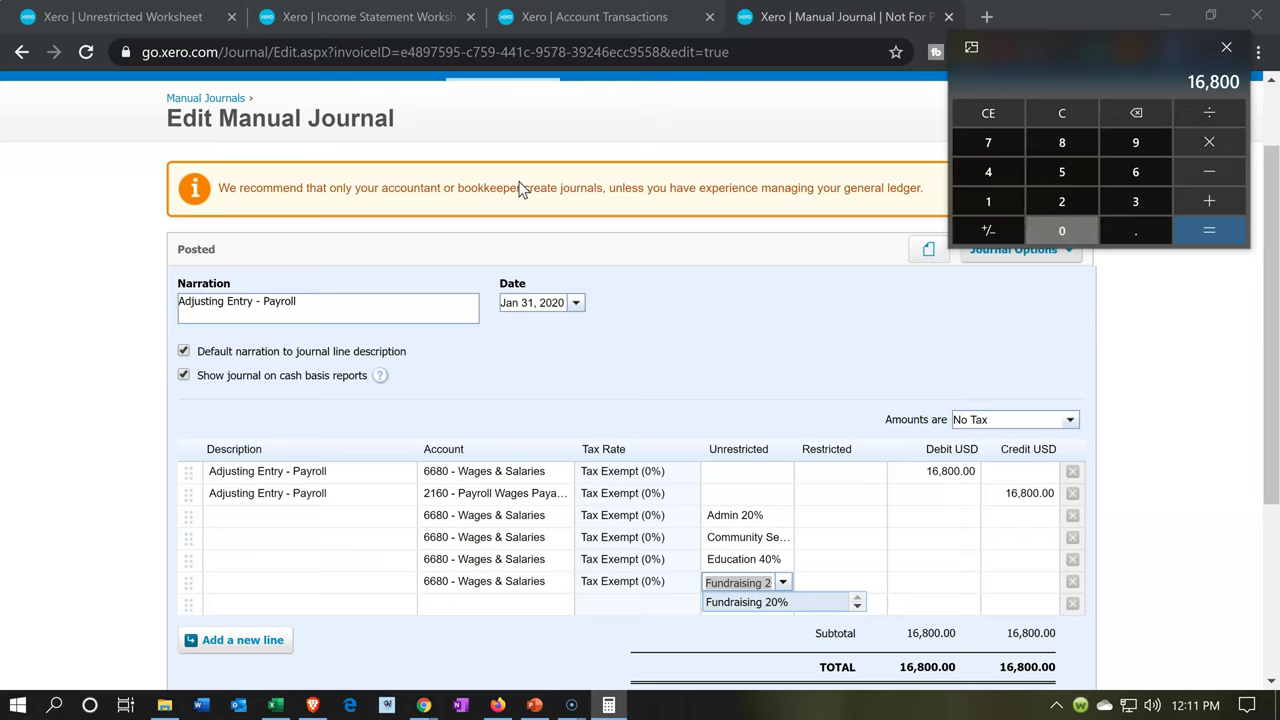
text(*0.2)
key(Return)
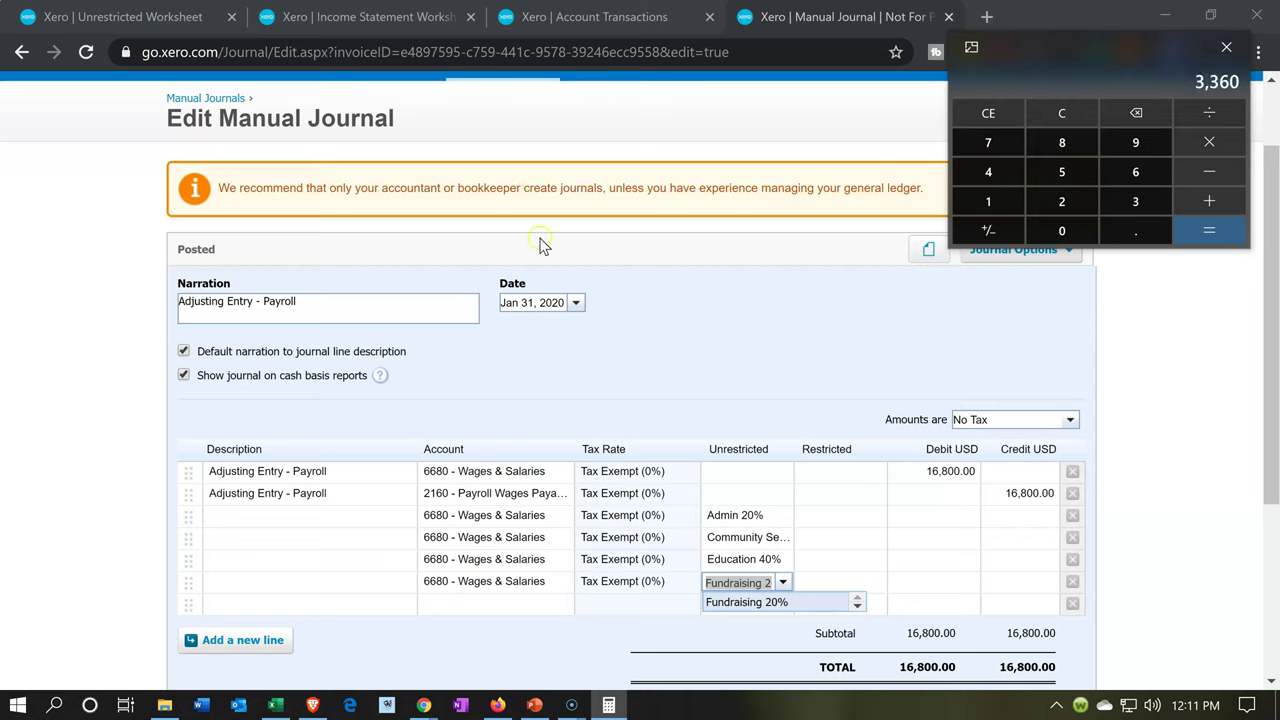
Enter a debit of 3,360 on each of the Admin 20%, Community Service 20% and Fundraising 20% journal lines.
click(938, 516)
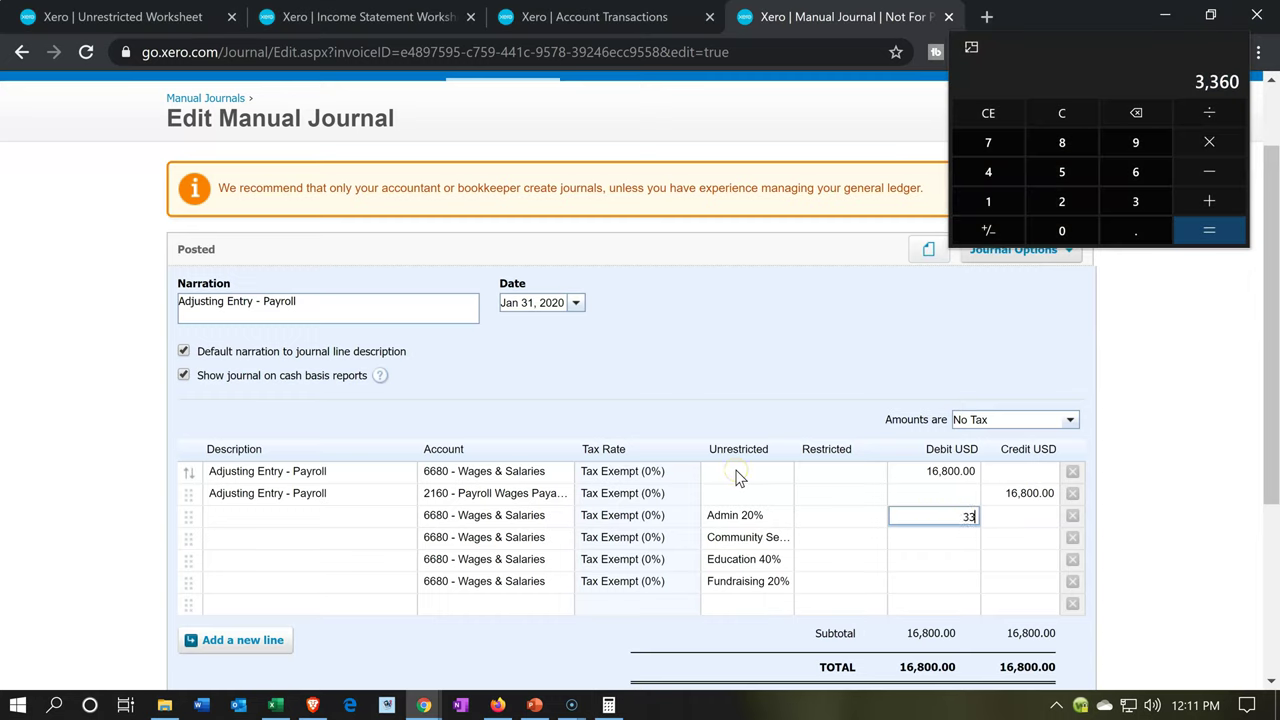
text(3360)
key(Tab)
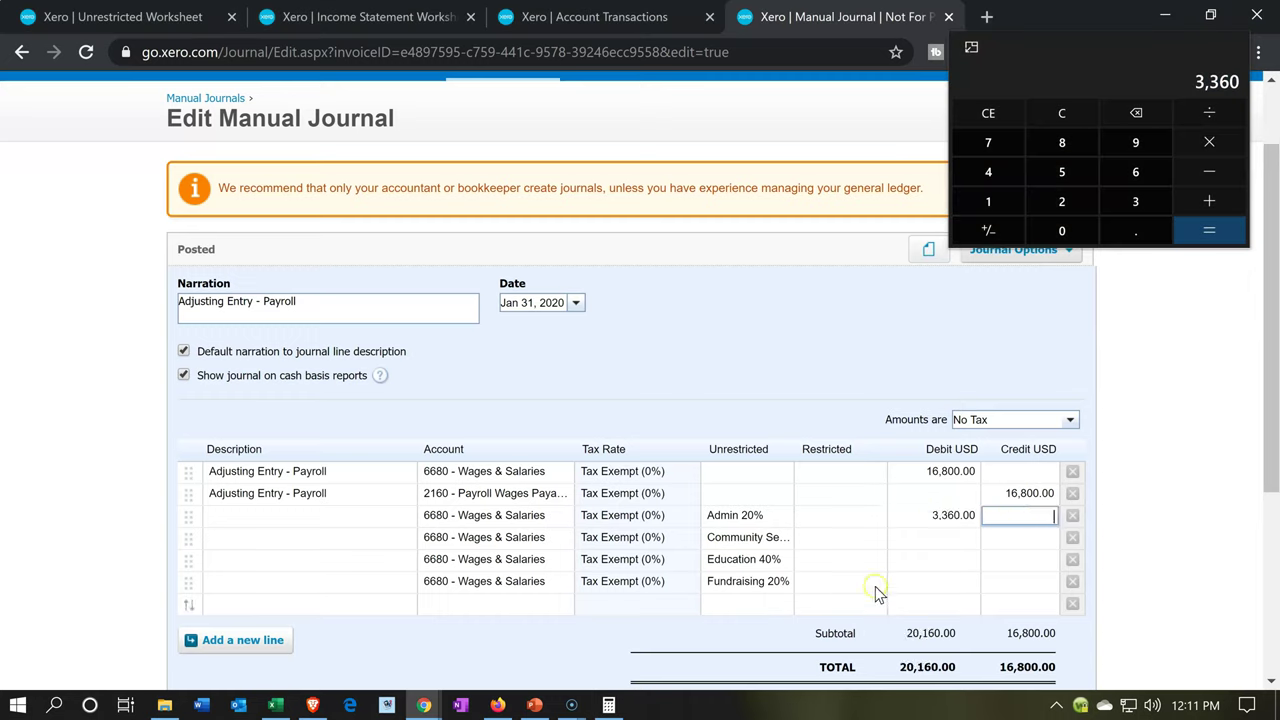
click(910, 540)
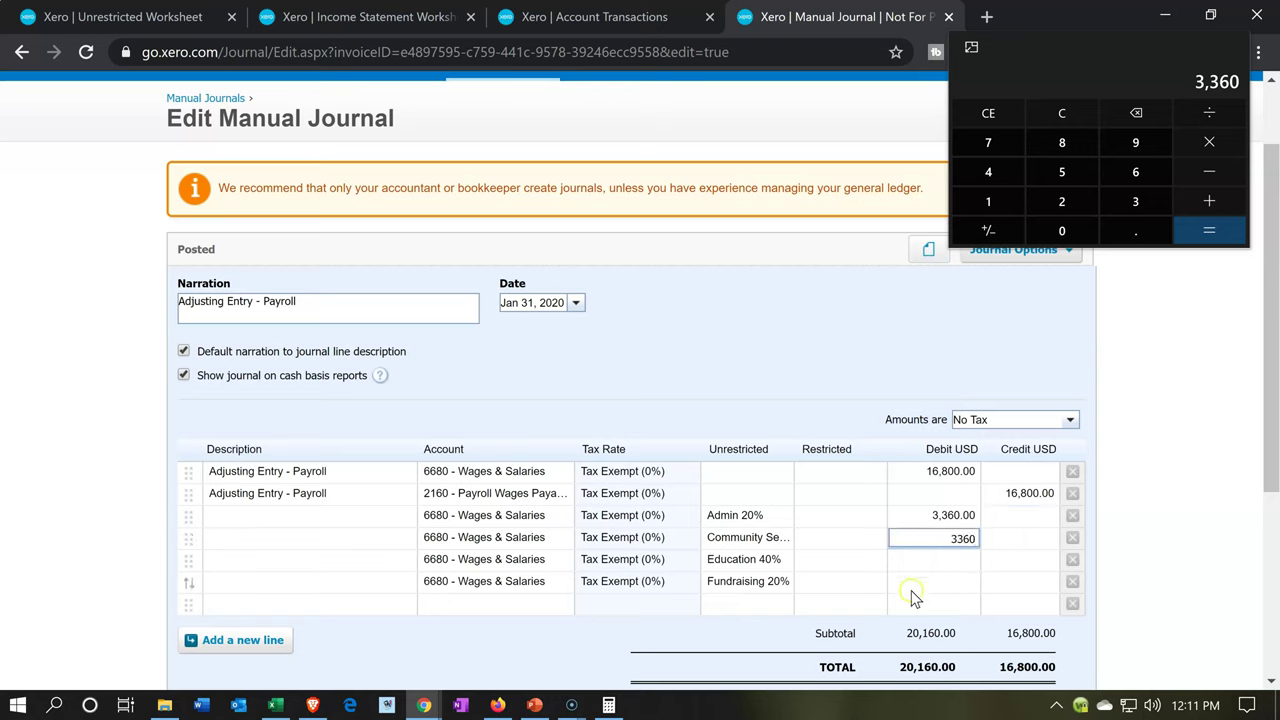
click(914, 580)
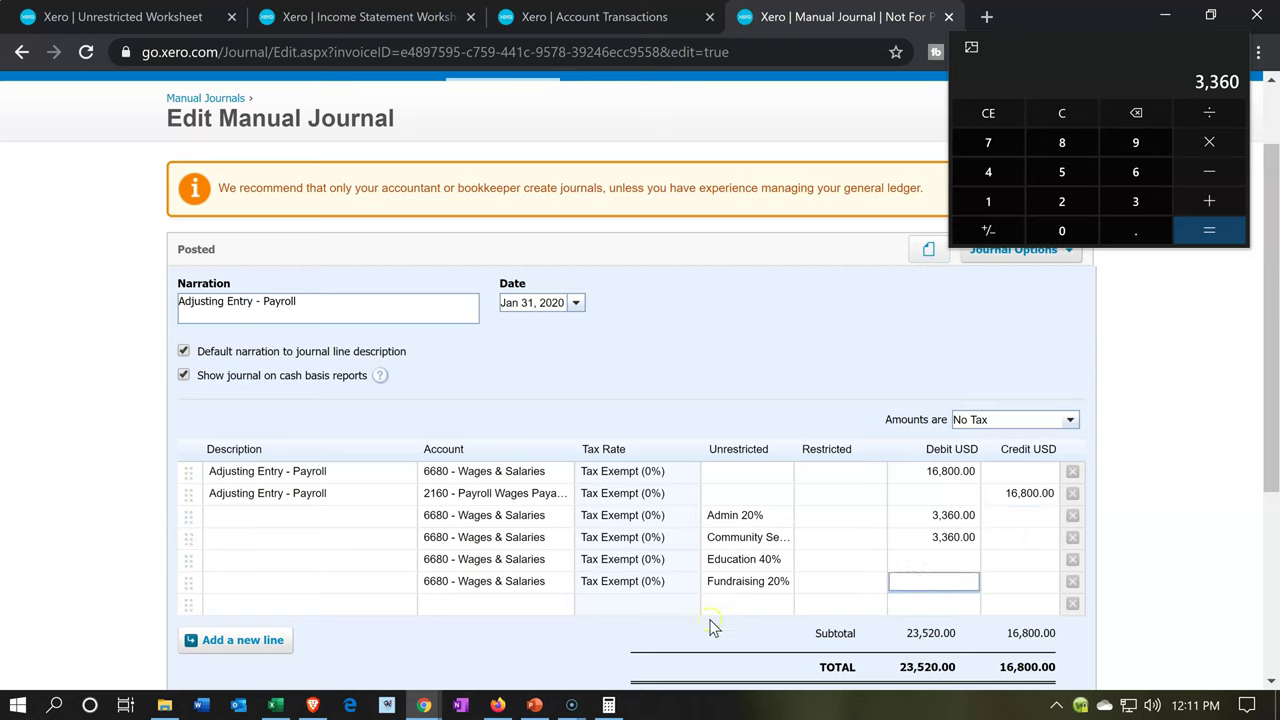
text(3,360)
key(Tab)
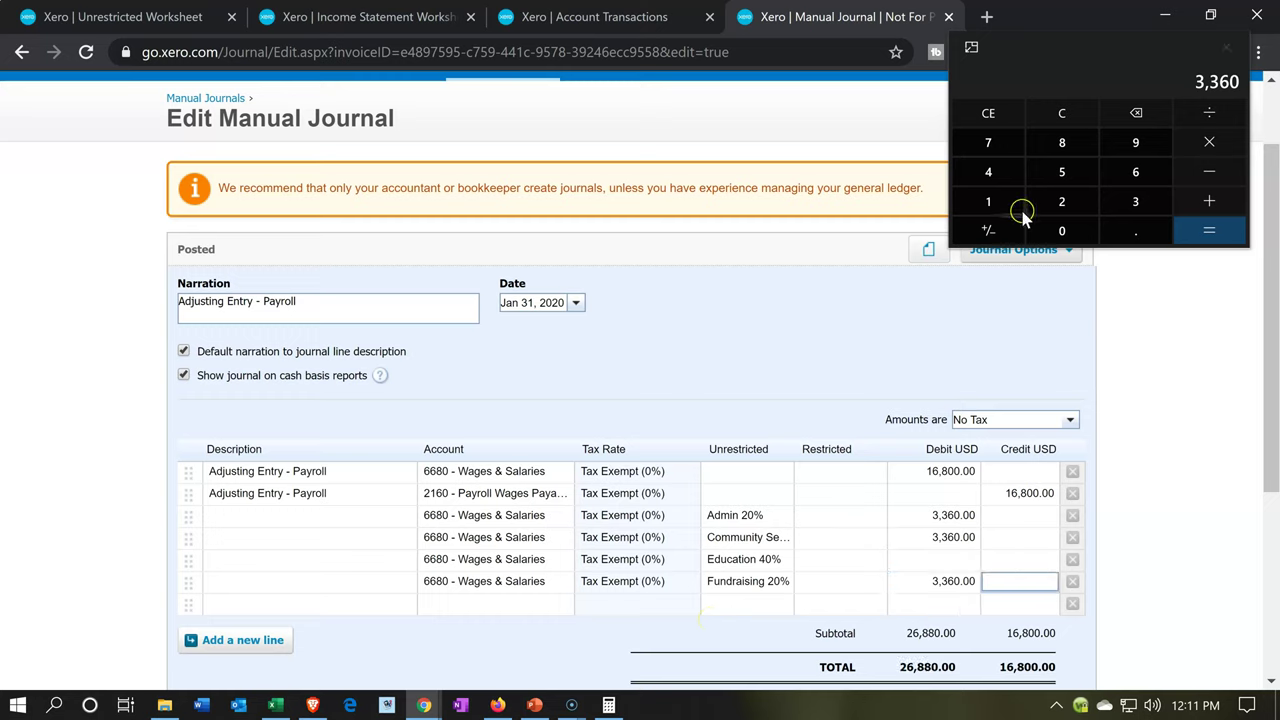
Clear the calculator and compute 16800 × 0.4 for the education share of the wages.
click(1062, 124)
click(656, 226)
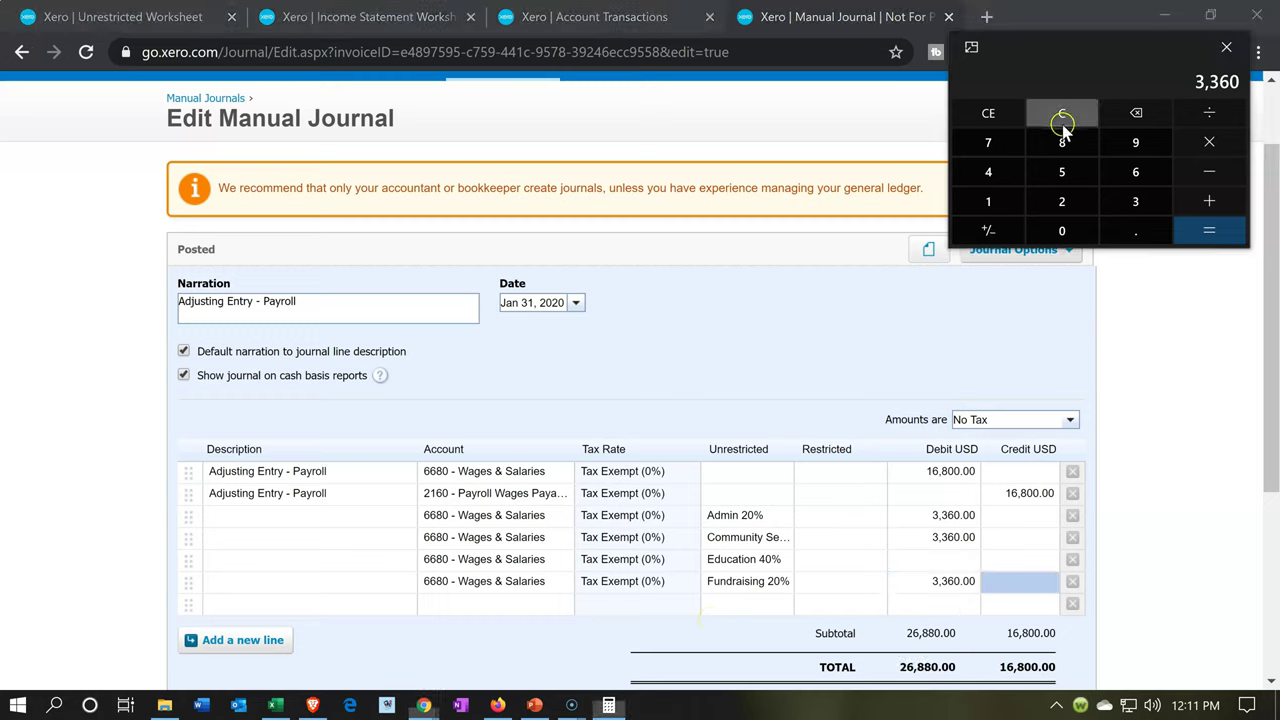
text(168)
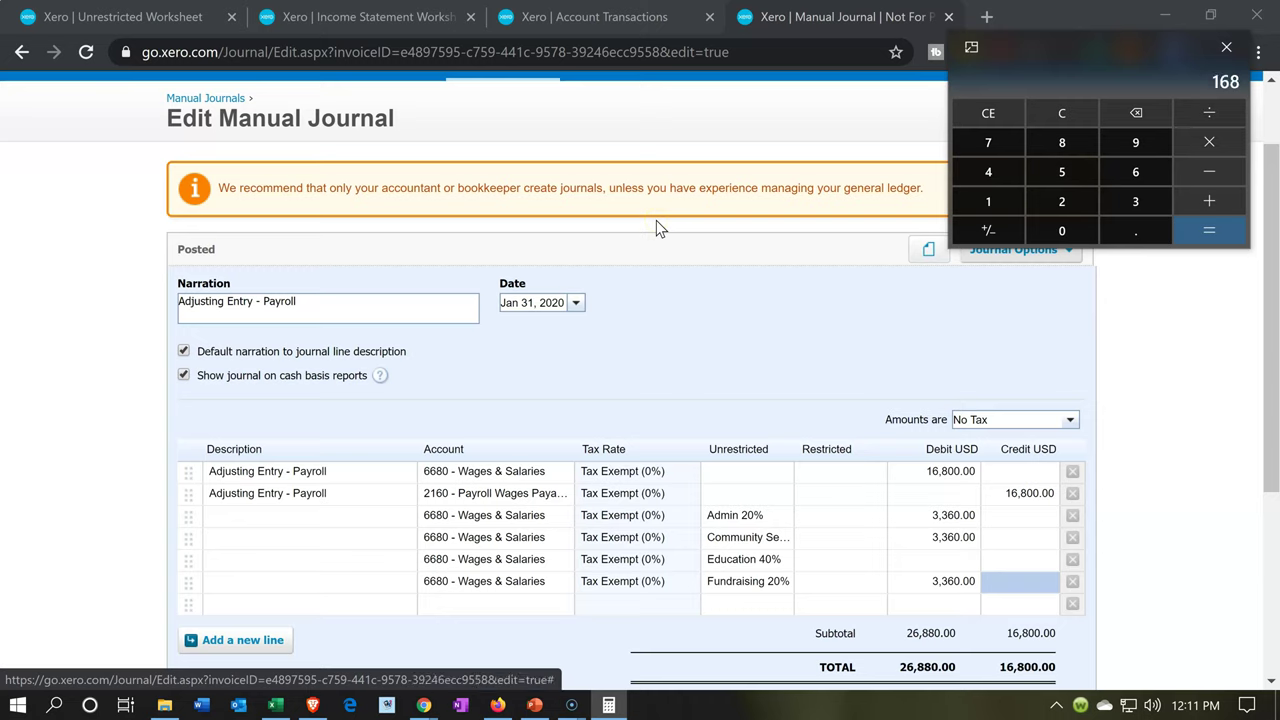
text(00*0.4)
key(Return)
Enter a debit of 6,720 on the Education 40% journal line and close the calculator.
click(942, 560)
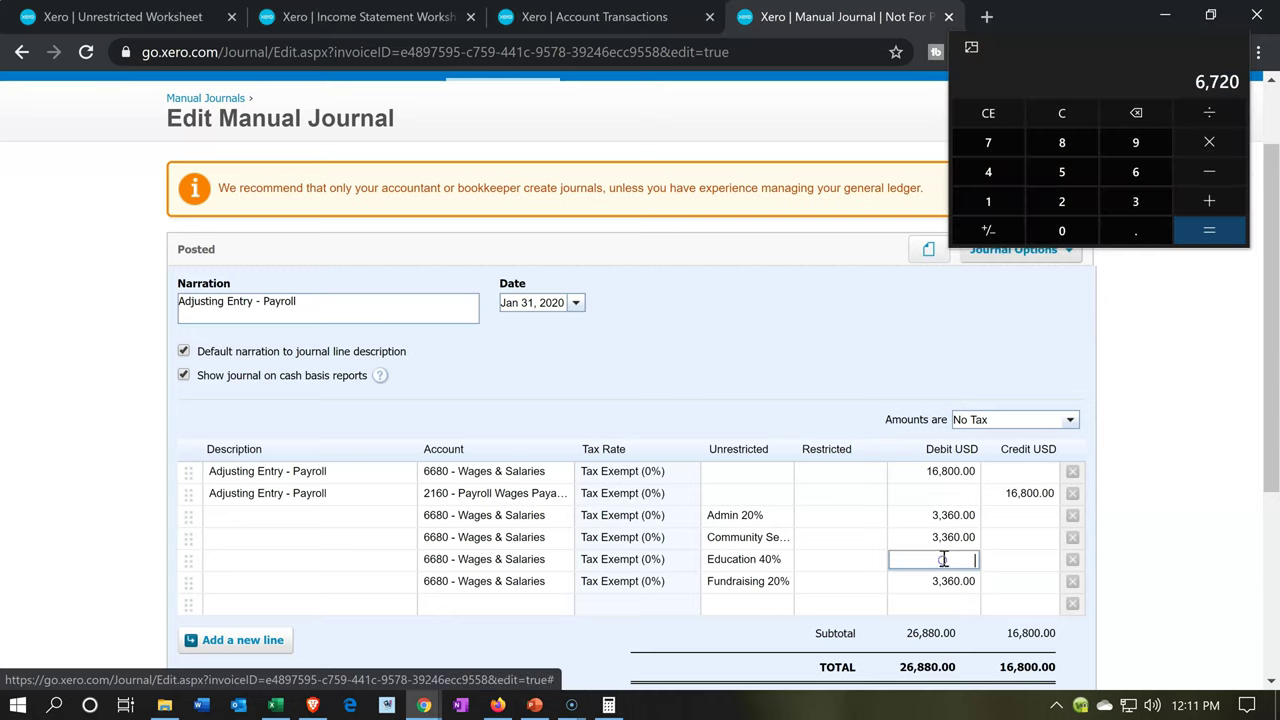
text(720)
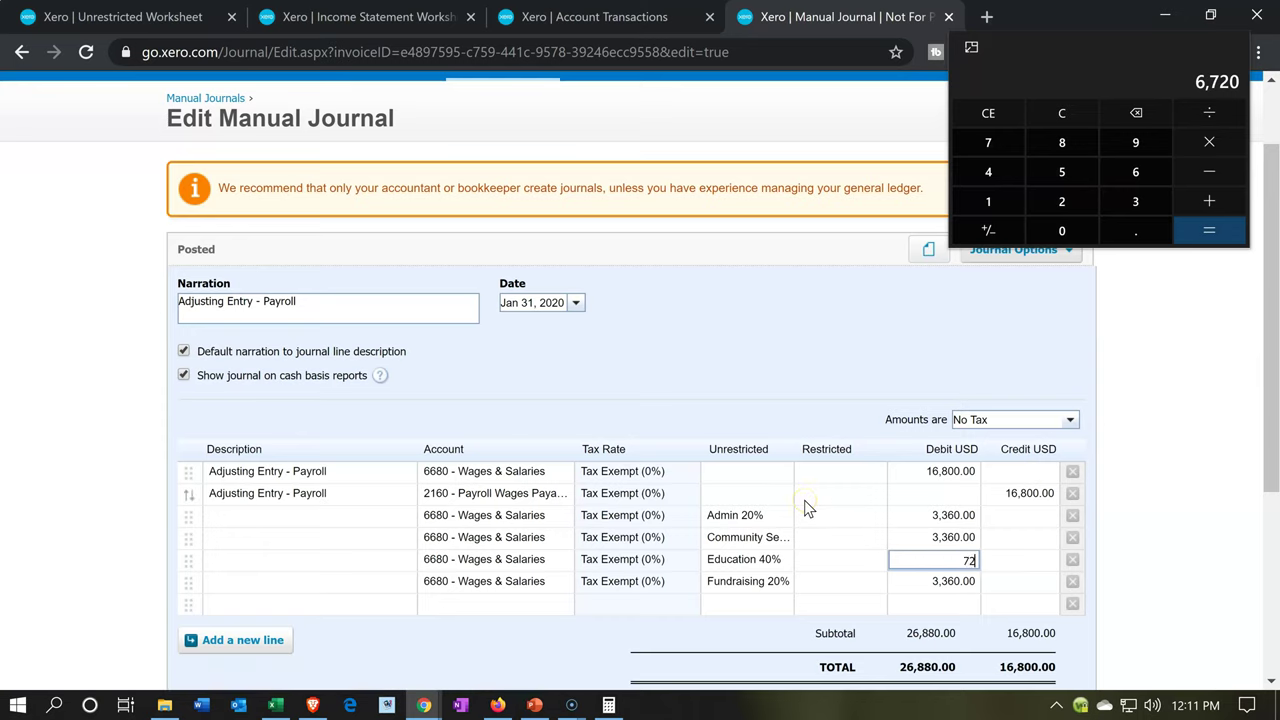
key(BackSpace)
key(BackSpace)
key(BackSpace)
text(6720)
key(Tab)
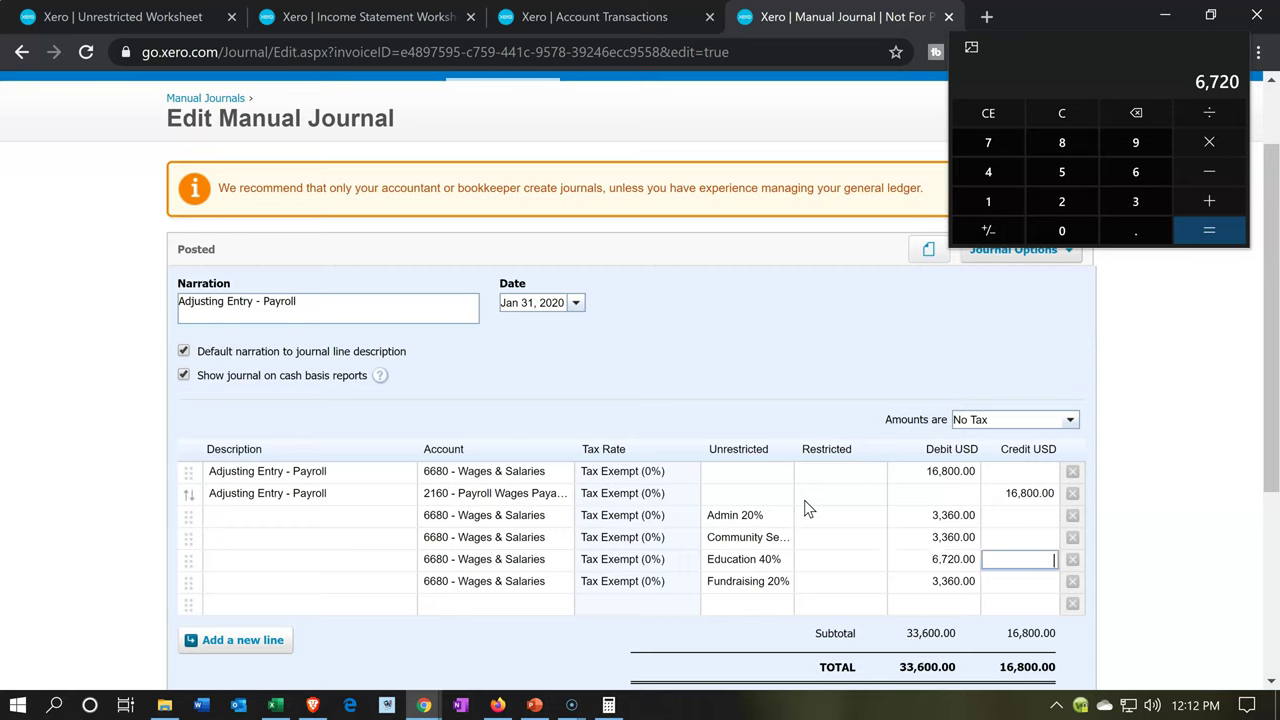
click(1220, 52)
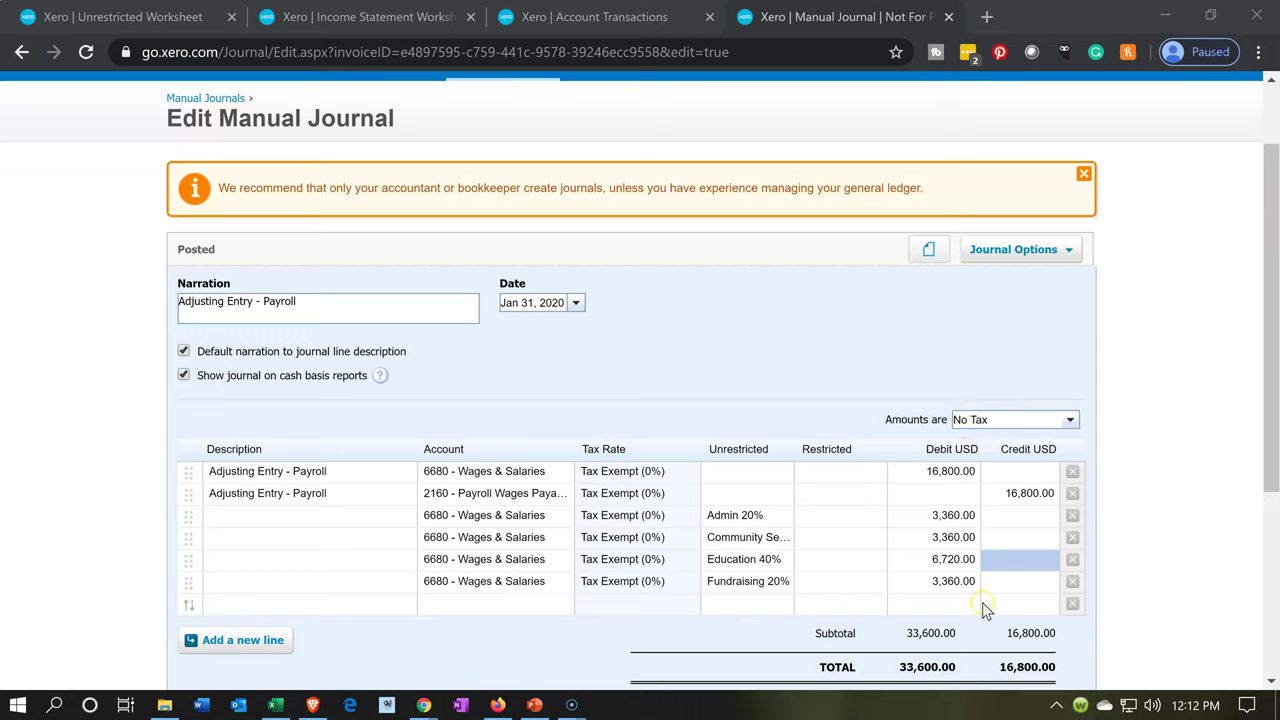
Delete the original 16,800.00 Wages & Salaries debit line without tracking and post the manual journal.
click(1072, 473)
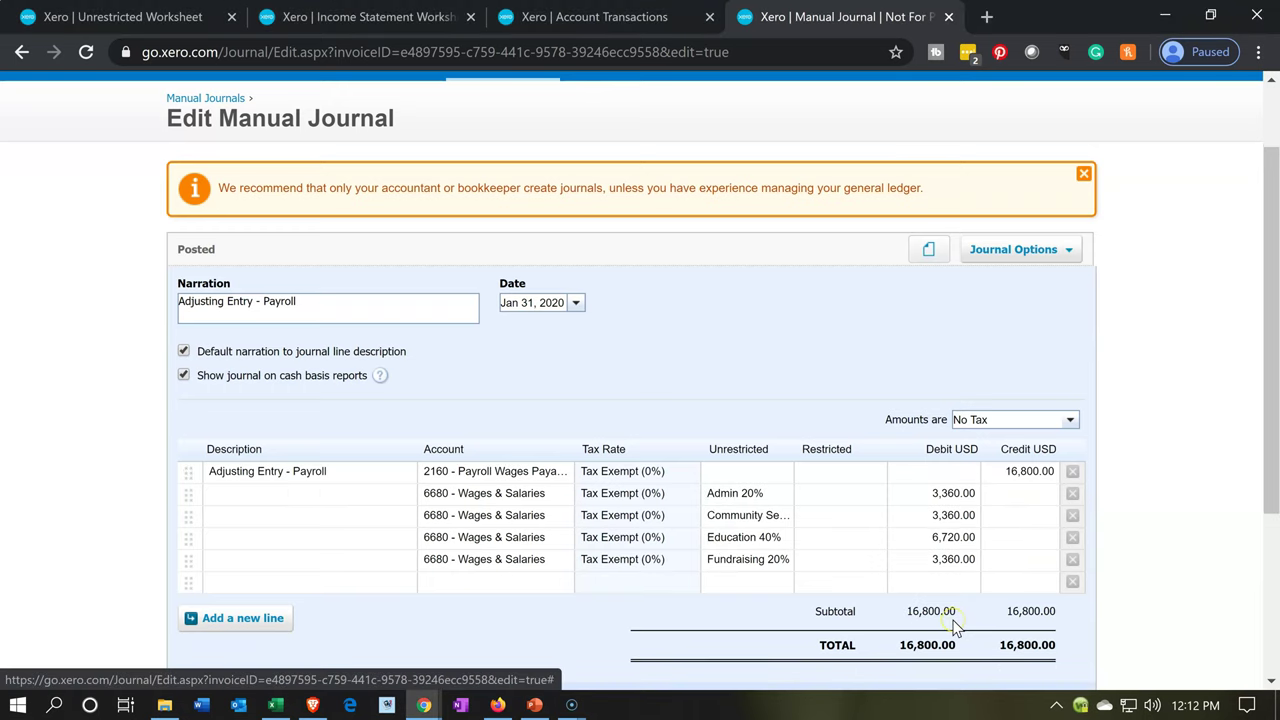
scroll(955, 627, down, 2)
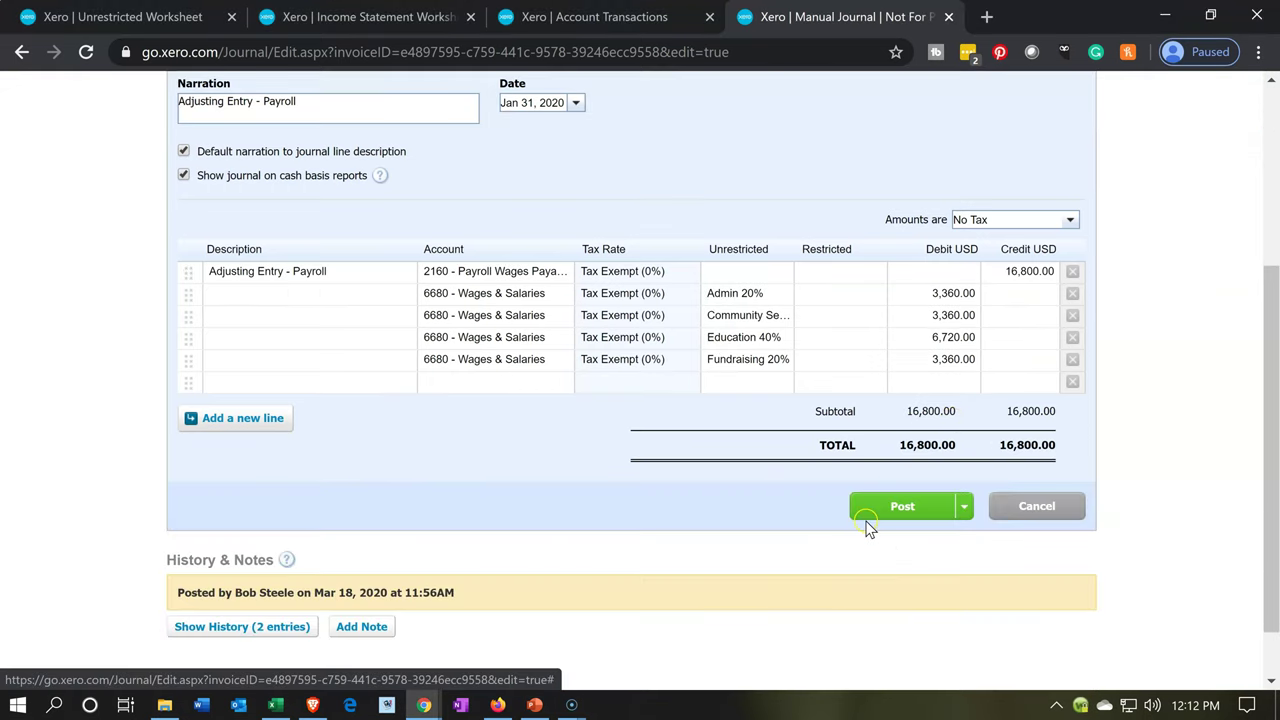
click(865, 512)
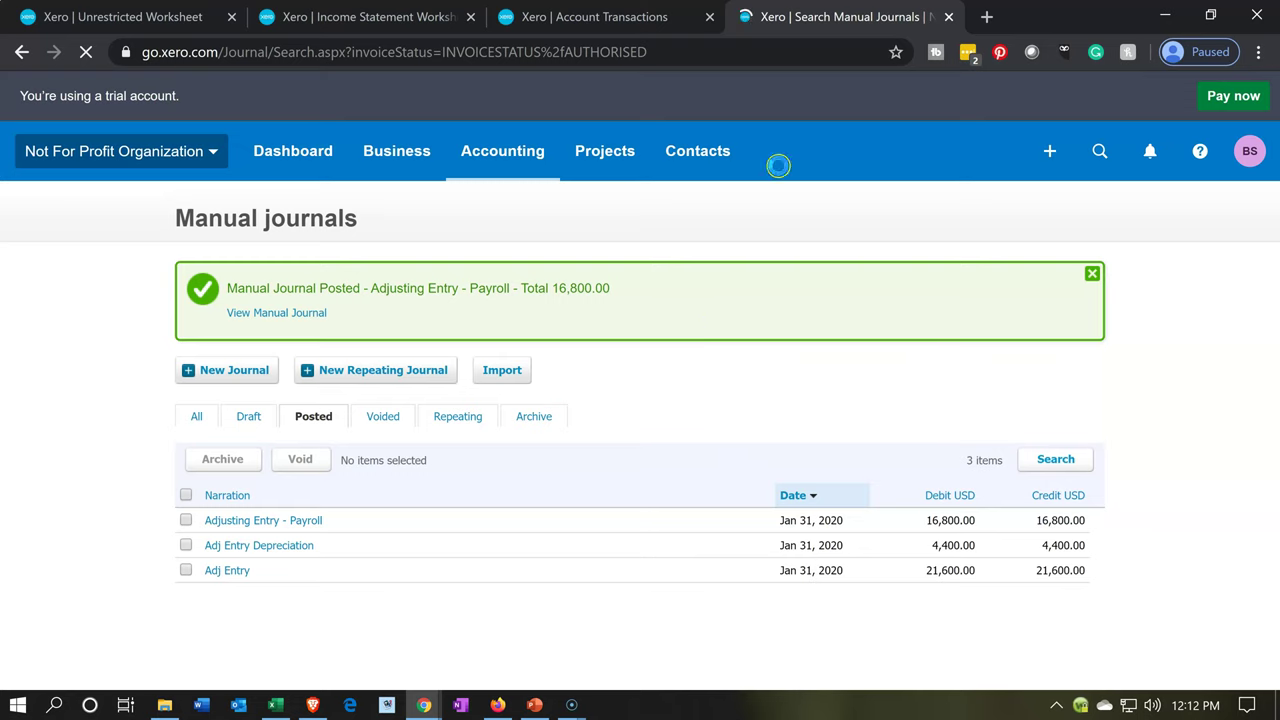
Close the manual journals page and refresh the Wages & Salaries Account Transactions report to check for unassigned entries.
click(949, 17)
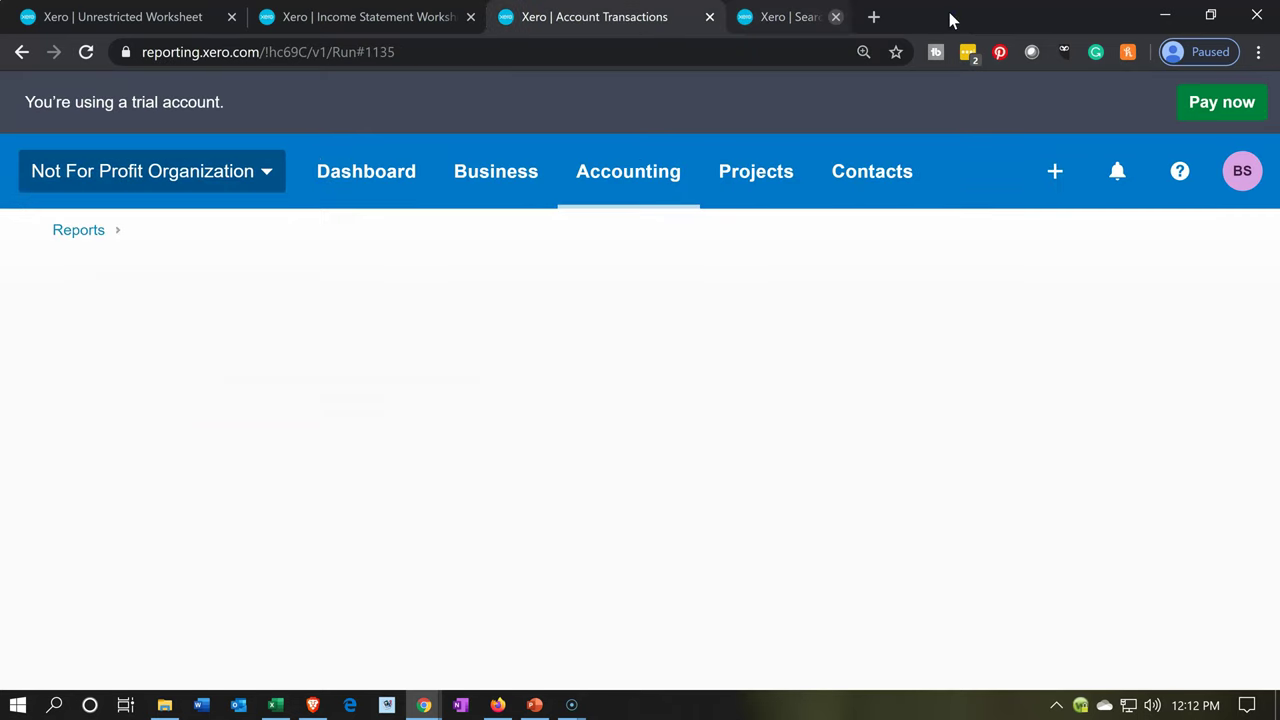
scroll(925, 283, down, 4)
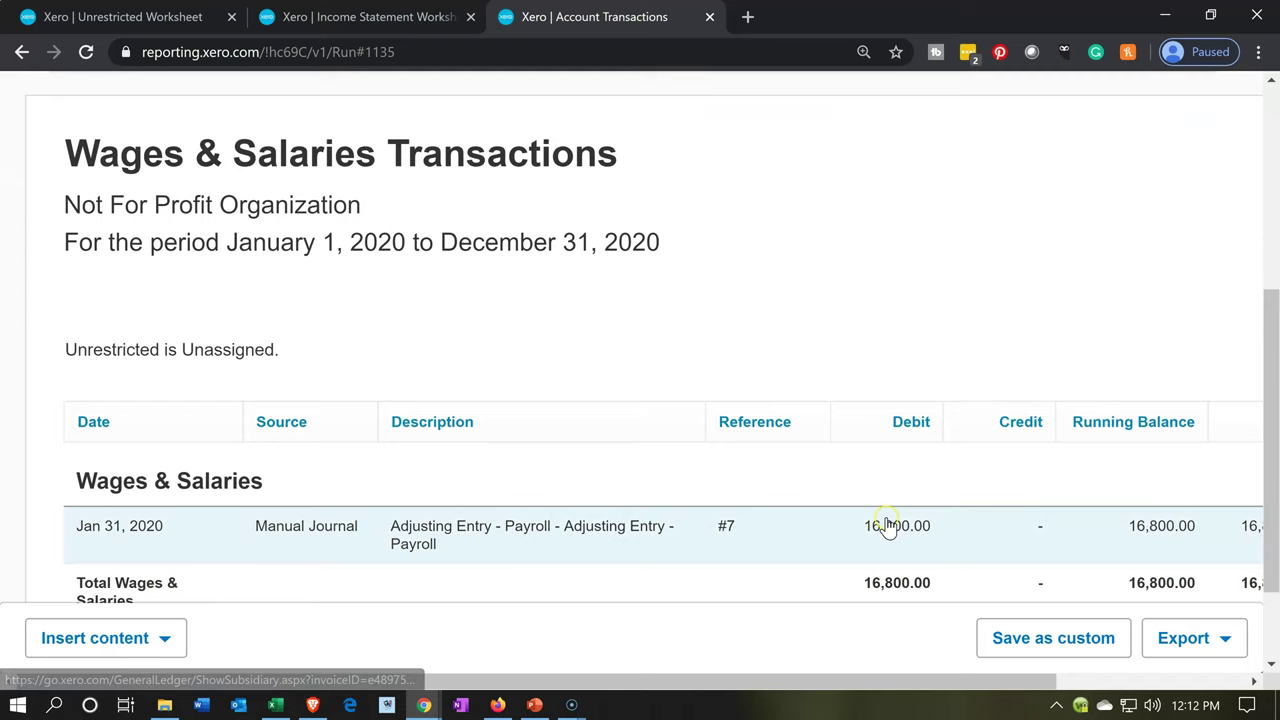
scroll(885, 515, up, 3)
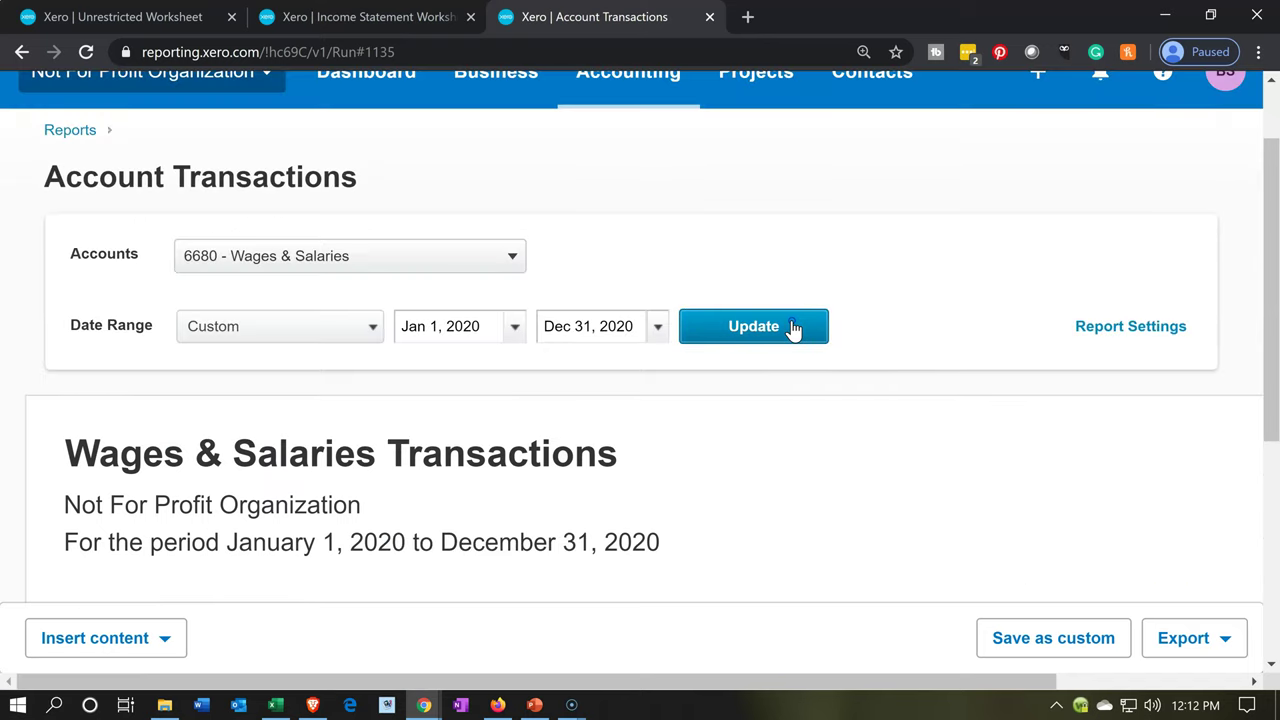
click(792, 327)
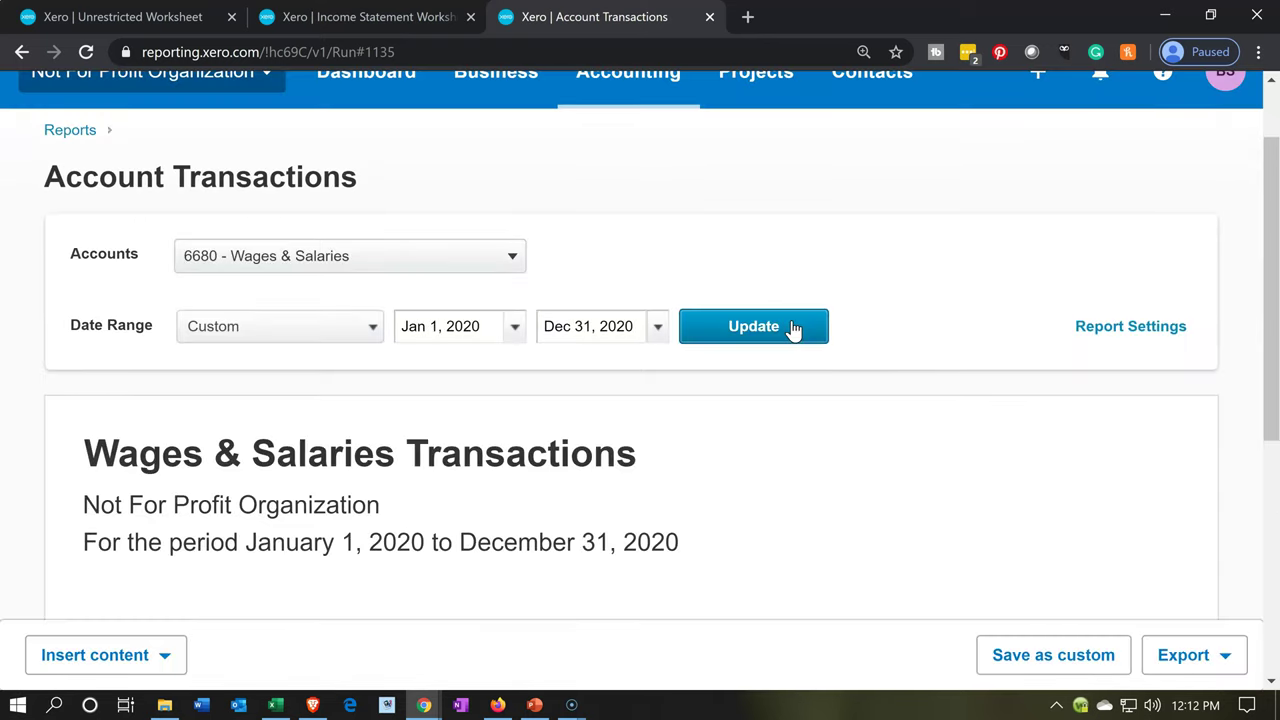
scroll(791, 329, down, 3)
scroll(771, 258, up, 1)
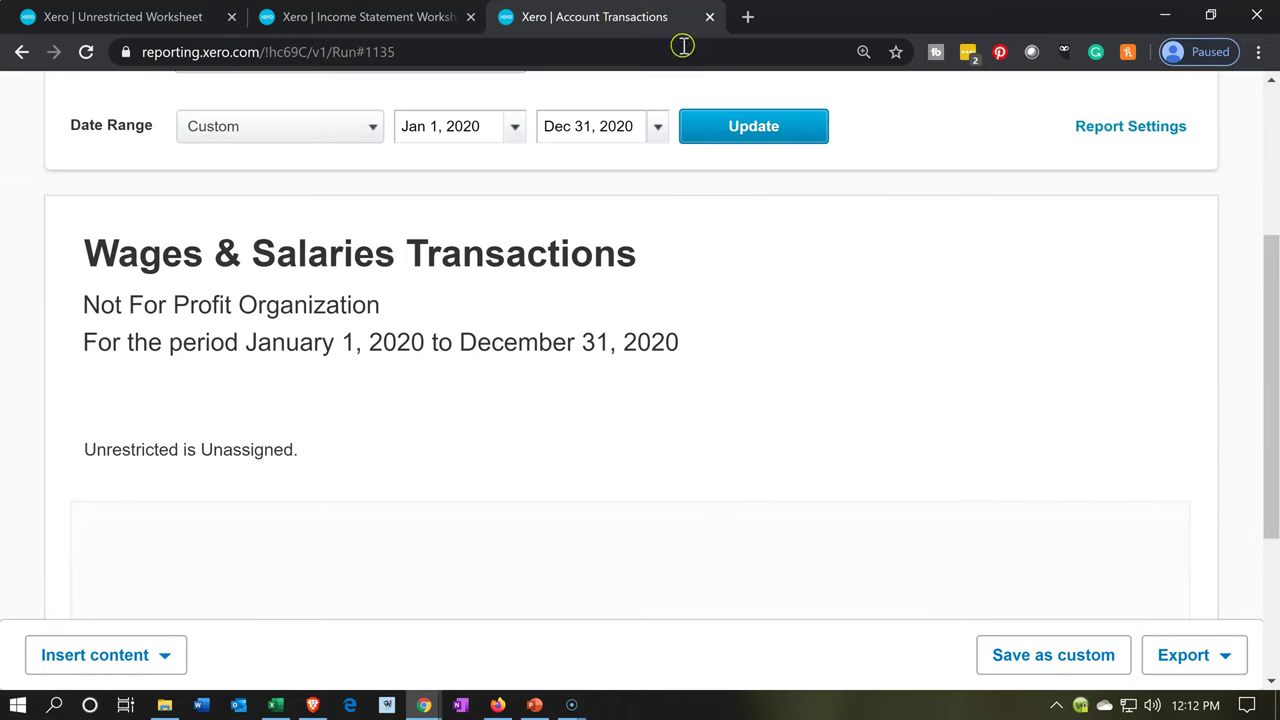
Return to the Income Statement Worksheet, refresh it and check the Wages & Salaries row for unassigned amounts.
click(710, 17)
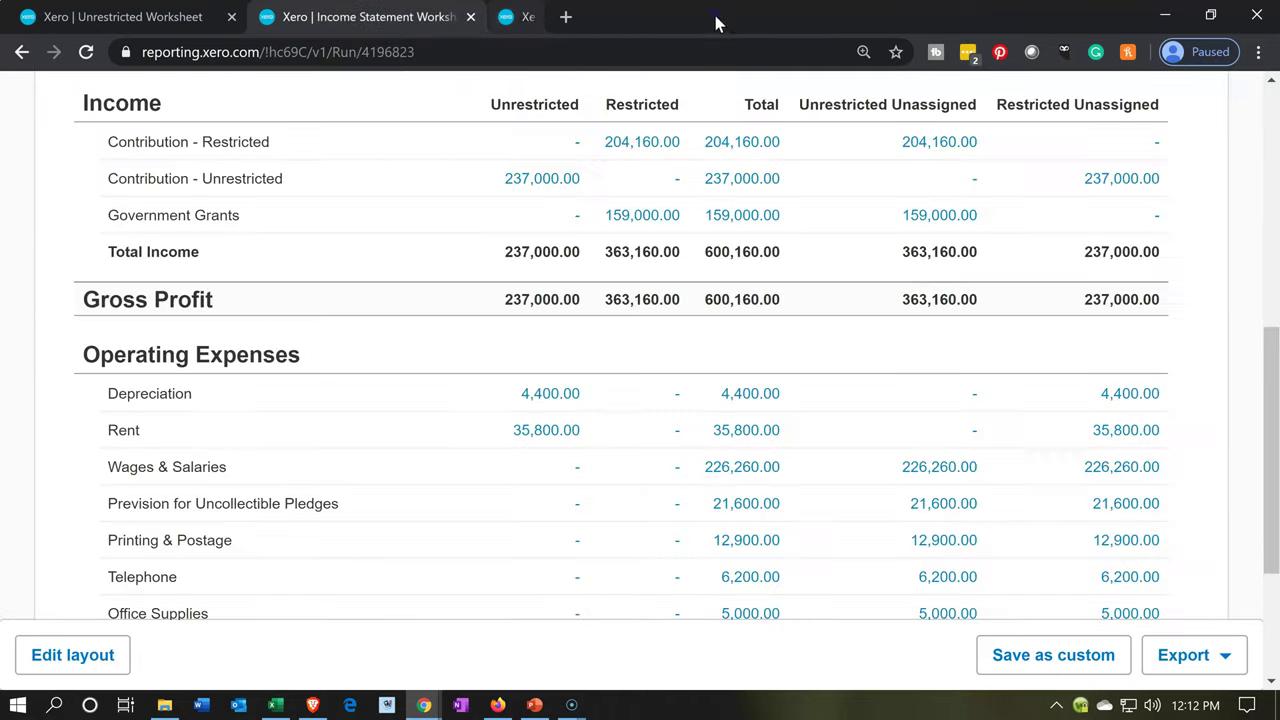
scroll(817, 298, up, 3)
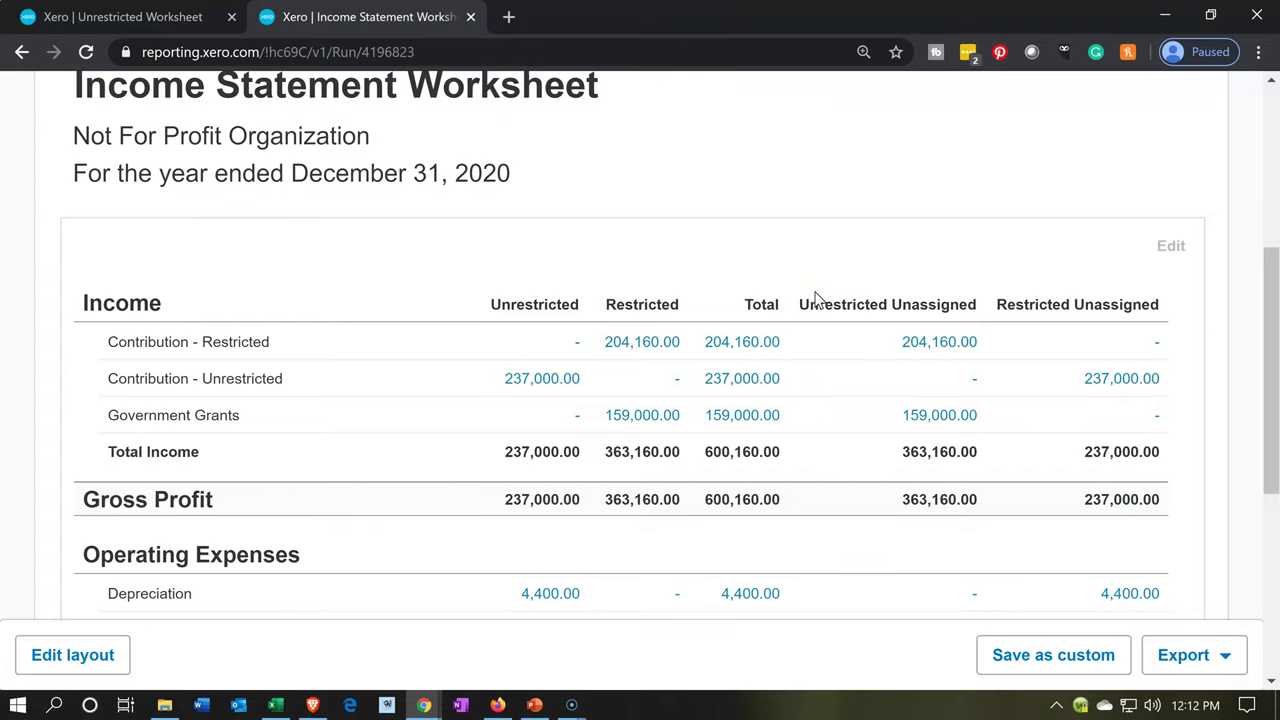
click(779, 174)
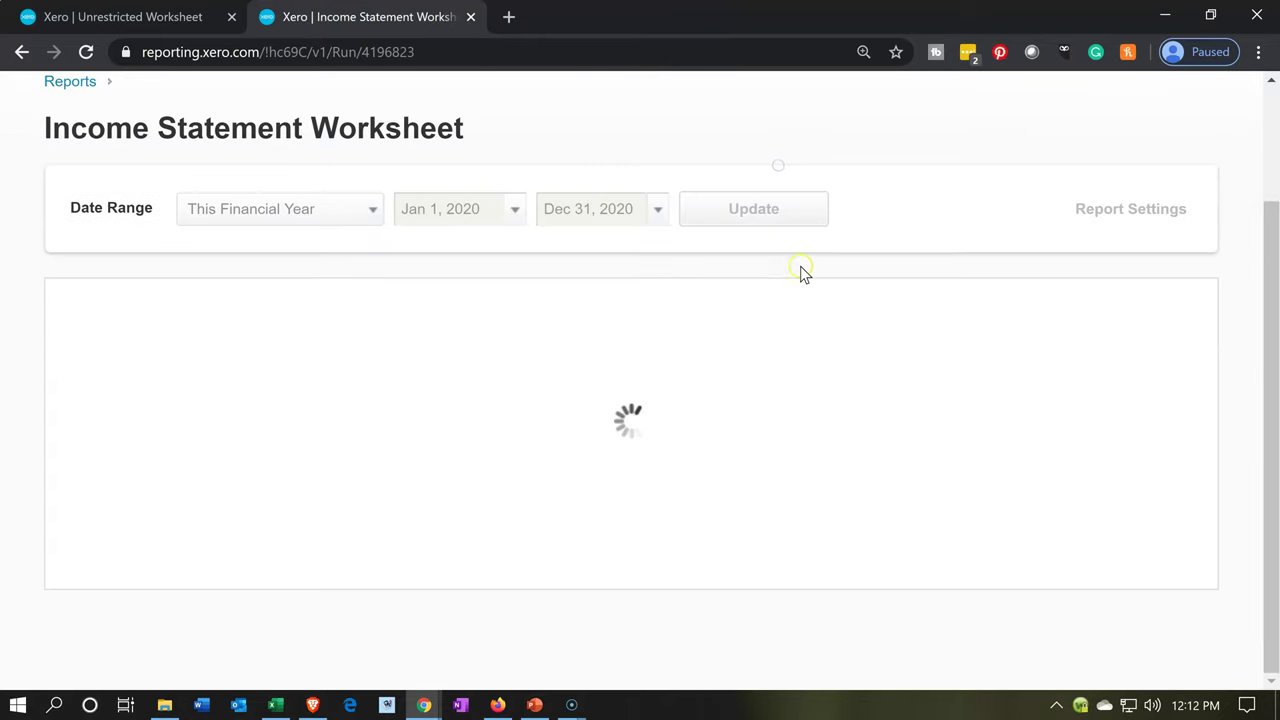
scroll(835, 423, down, 1)
scroll(835, 423, down, 4)
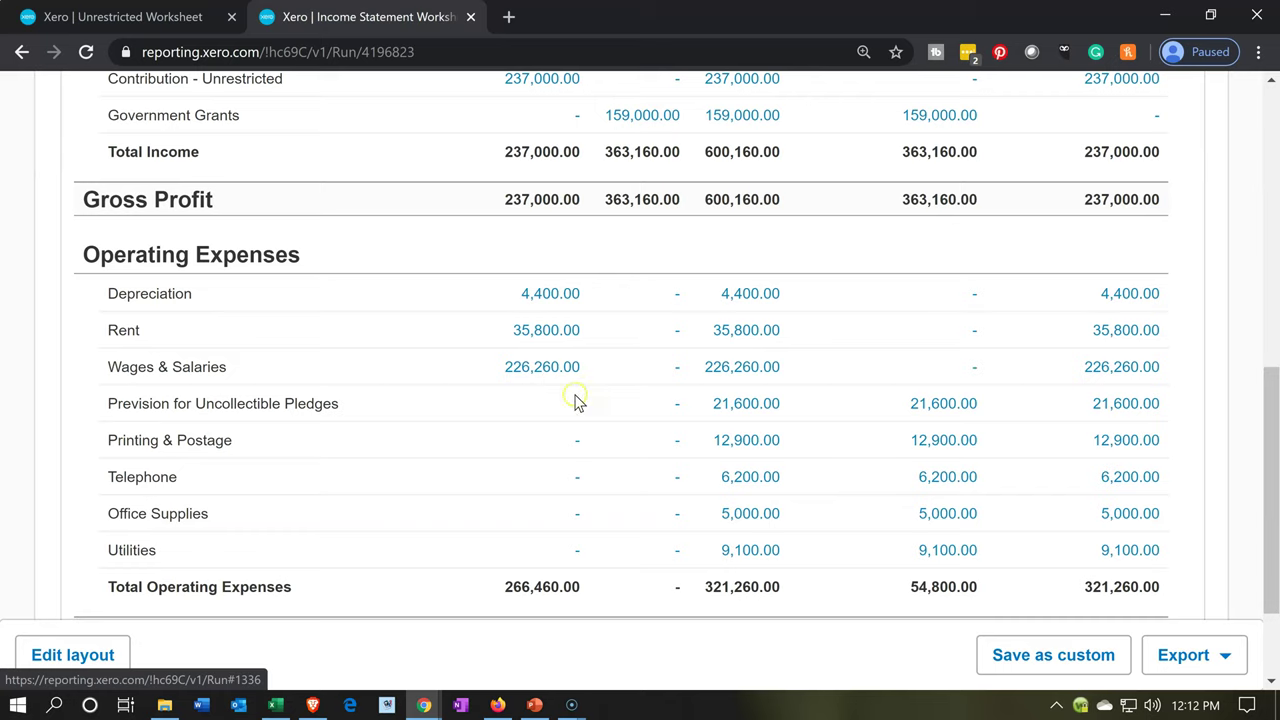
Refresh the Unrestricted Worksheet and compare its Wages & Salaries allocation with the expense table in the Excel workbook.
click(165, 10)
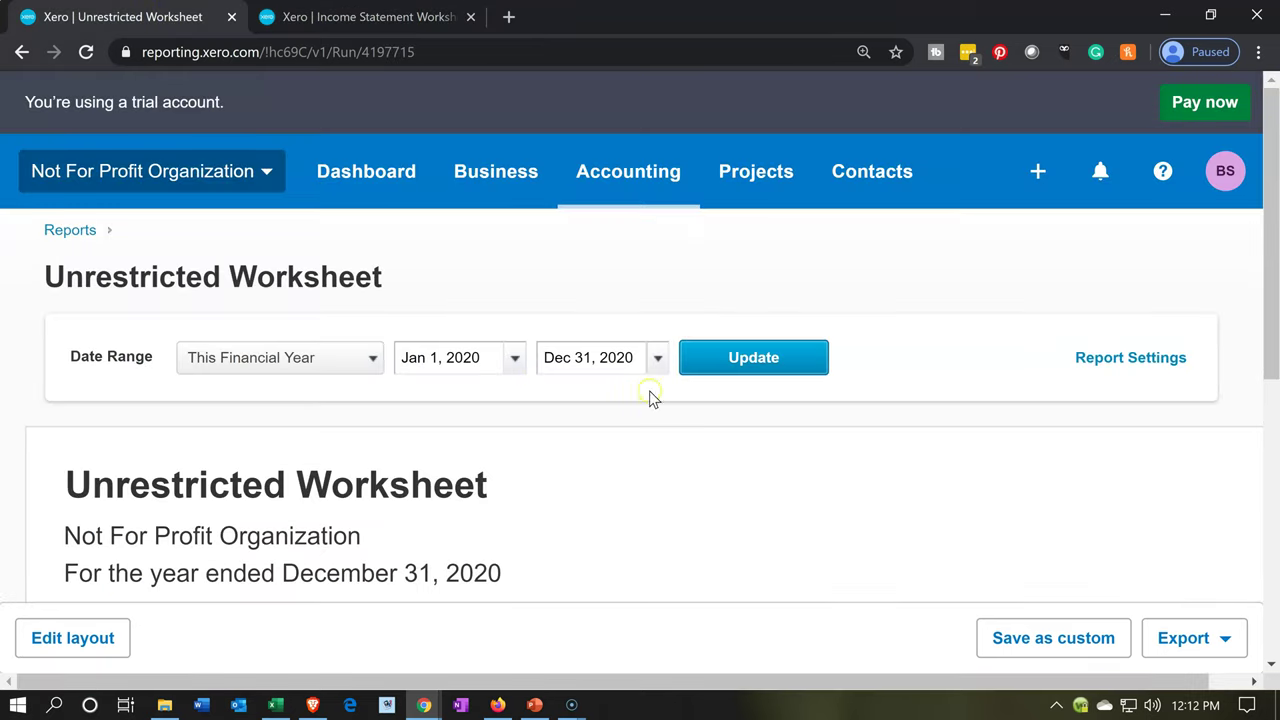
click(737, 363)
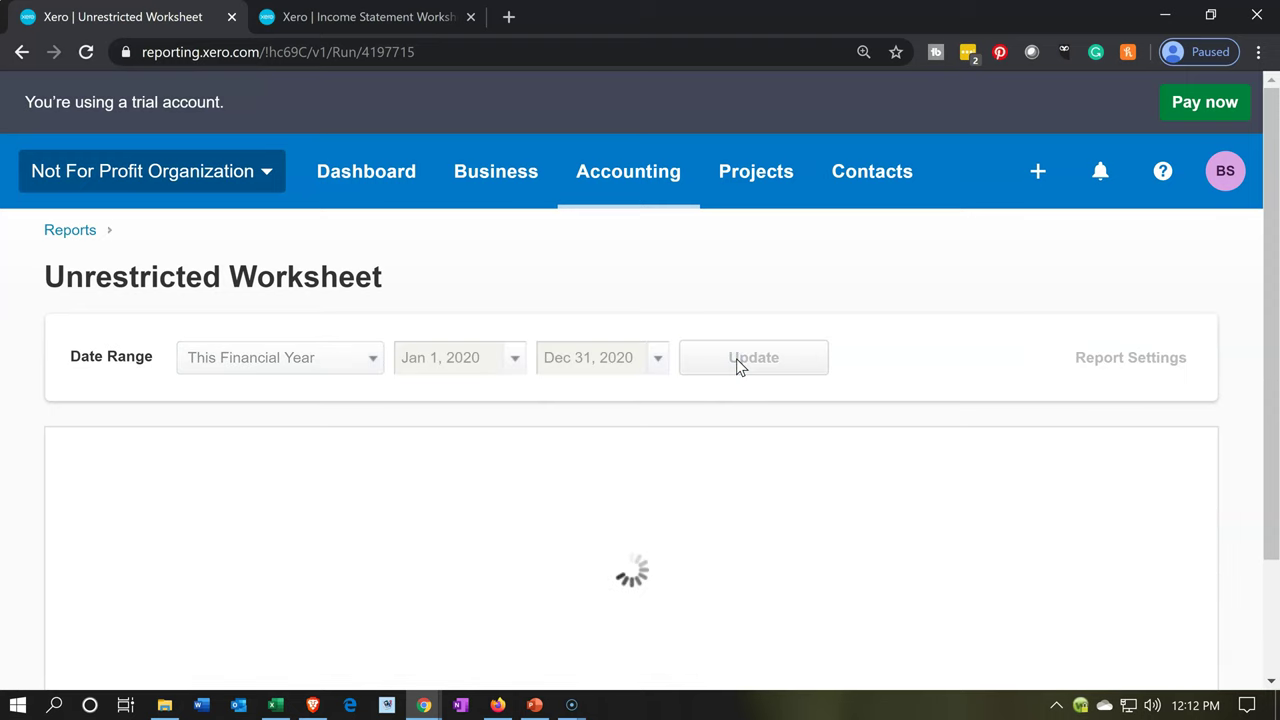
scroll(737, 366, down, 4)
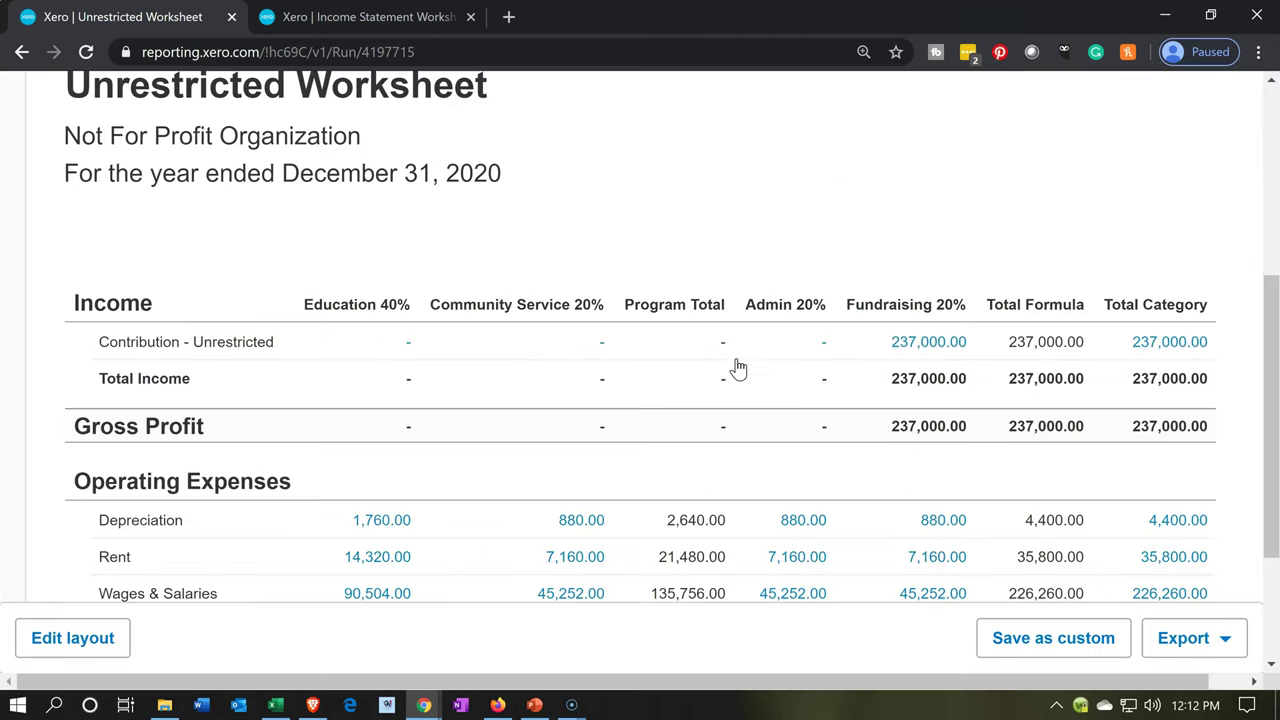
scroll(737, 366, down, 1)
scroll(734, 366, down, 1)
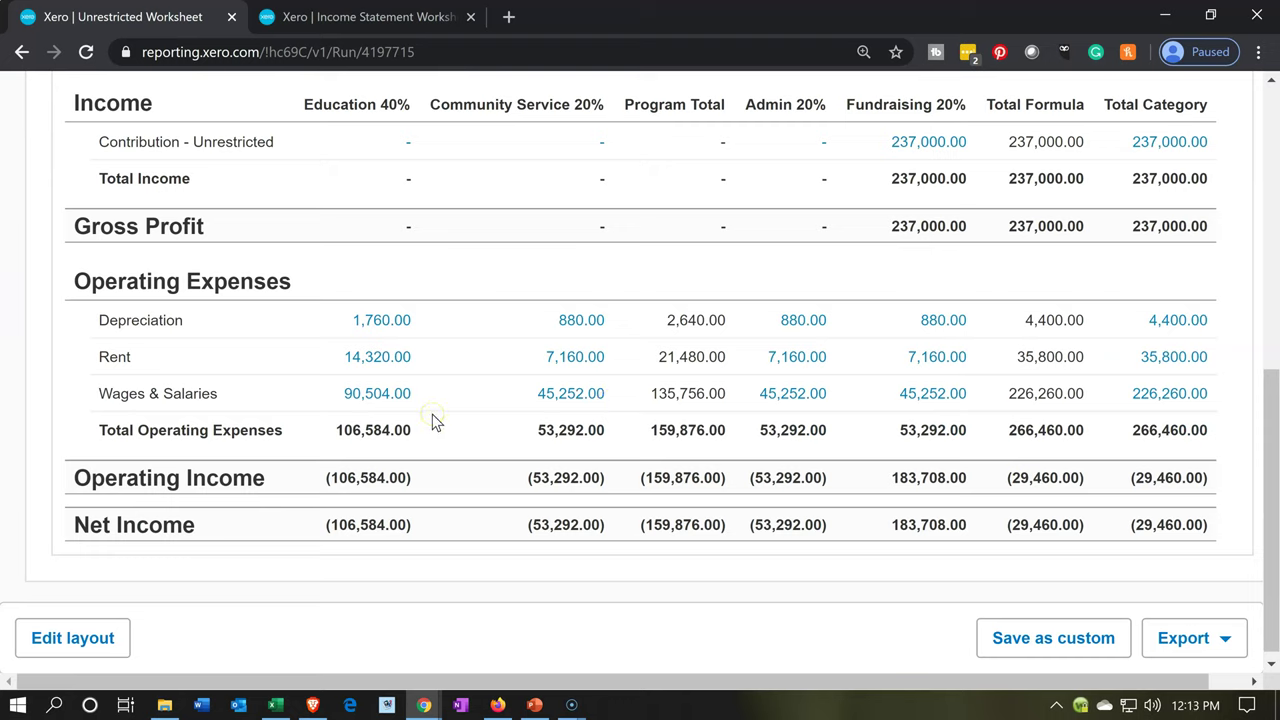
click(277, 706)
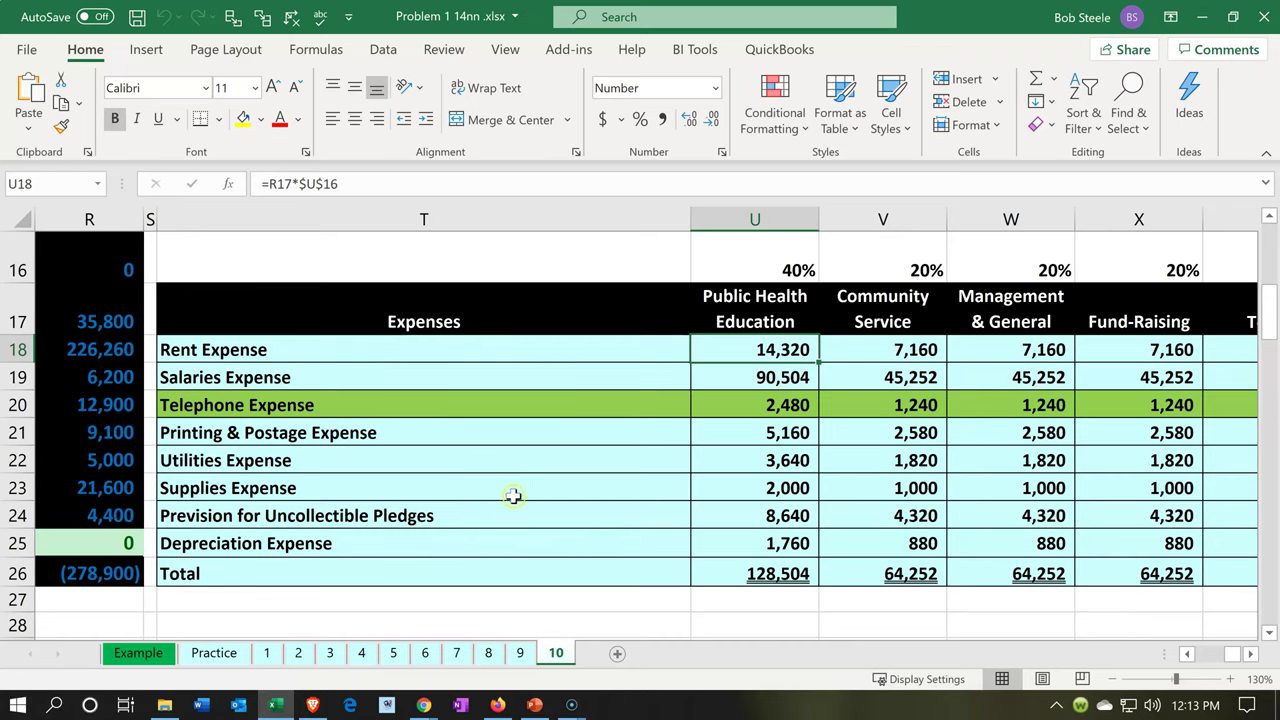
Check the Salaries Expense row across the categories in the Excel expense table and return to the Unrestricted Worksheet in Xero.
click(643, 482)
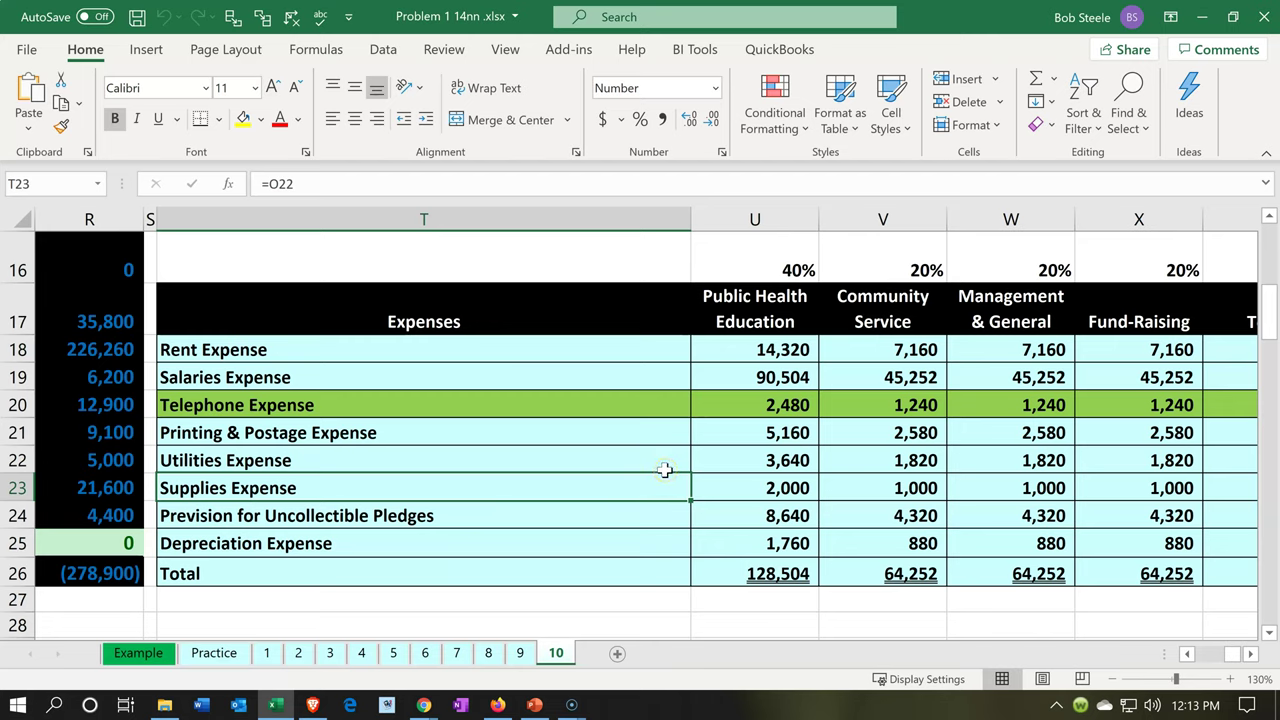
click(778, 377)
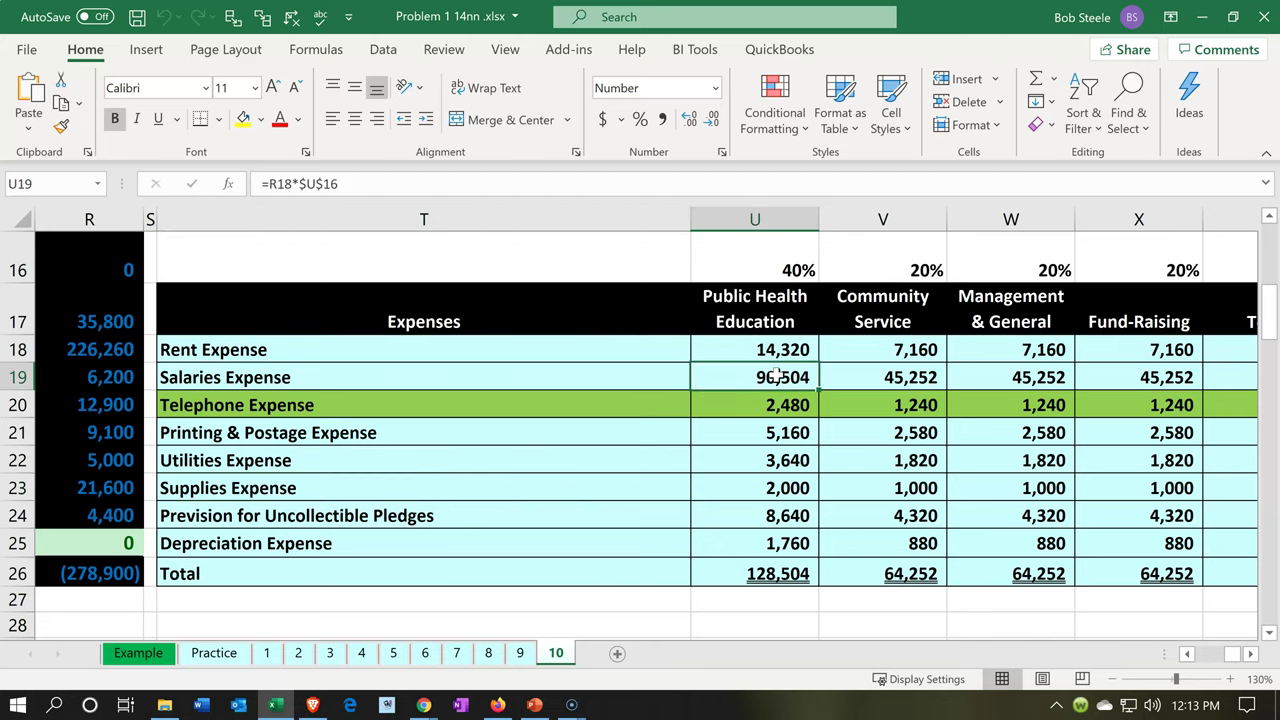
key(Right)
key(Right)
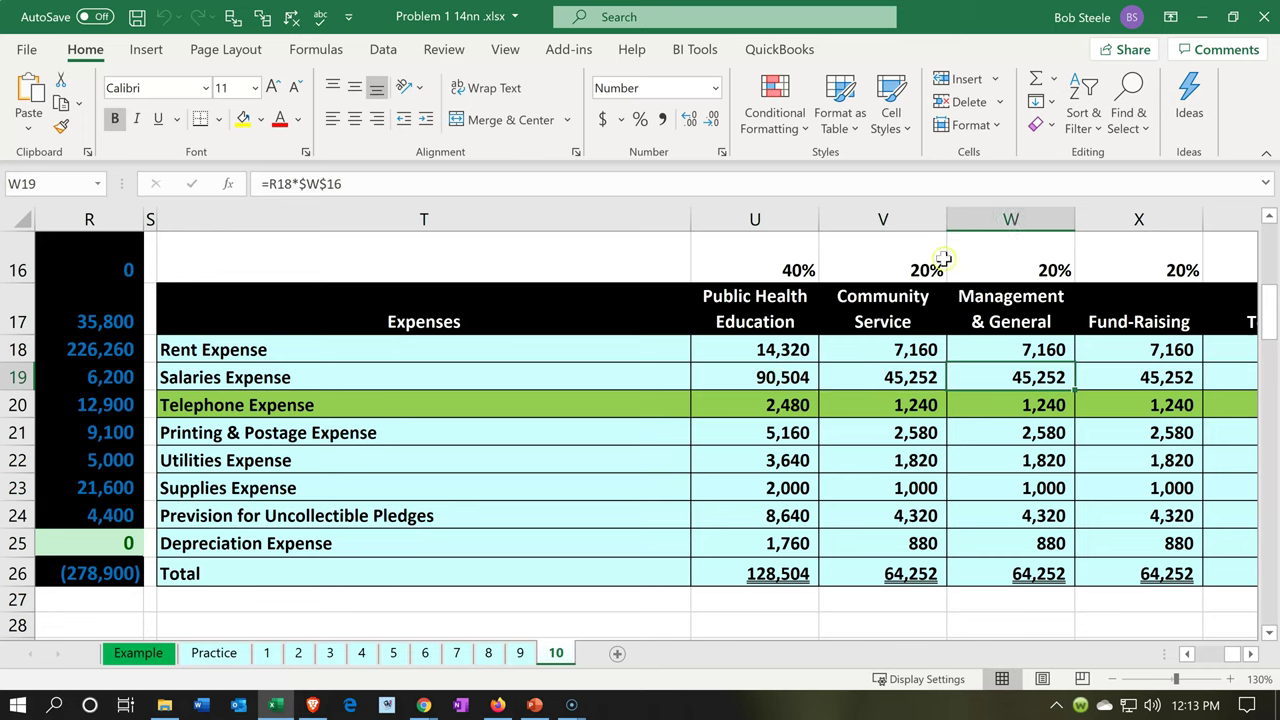
click(1202, 17)
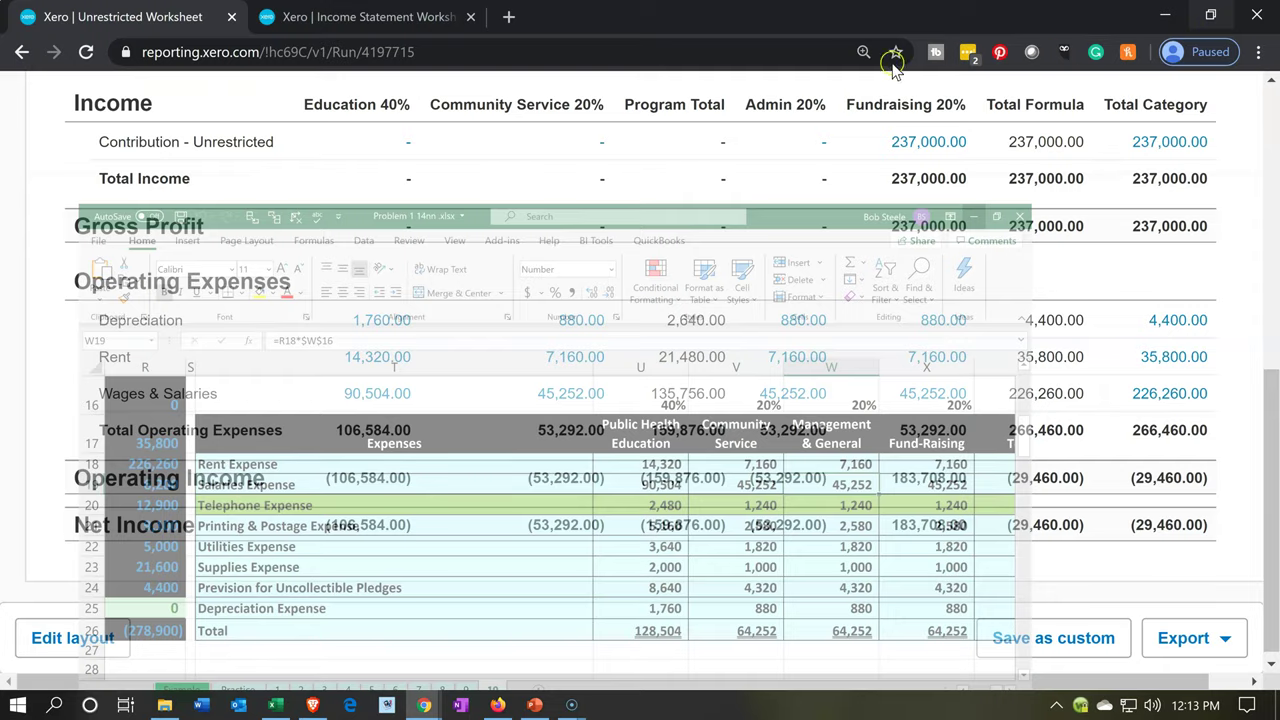
Duplicate the Income Statement Worksheet in a new browser tab.
click(447, 12)
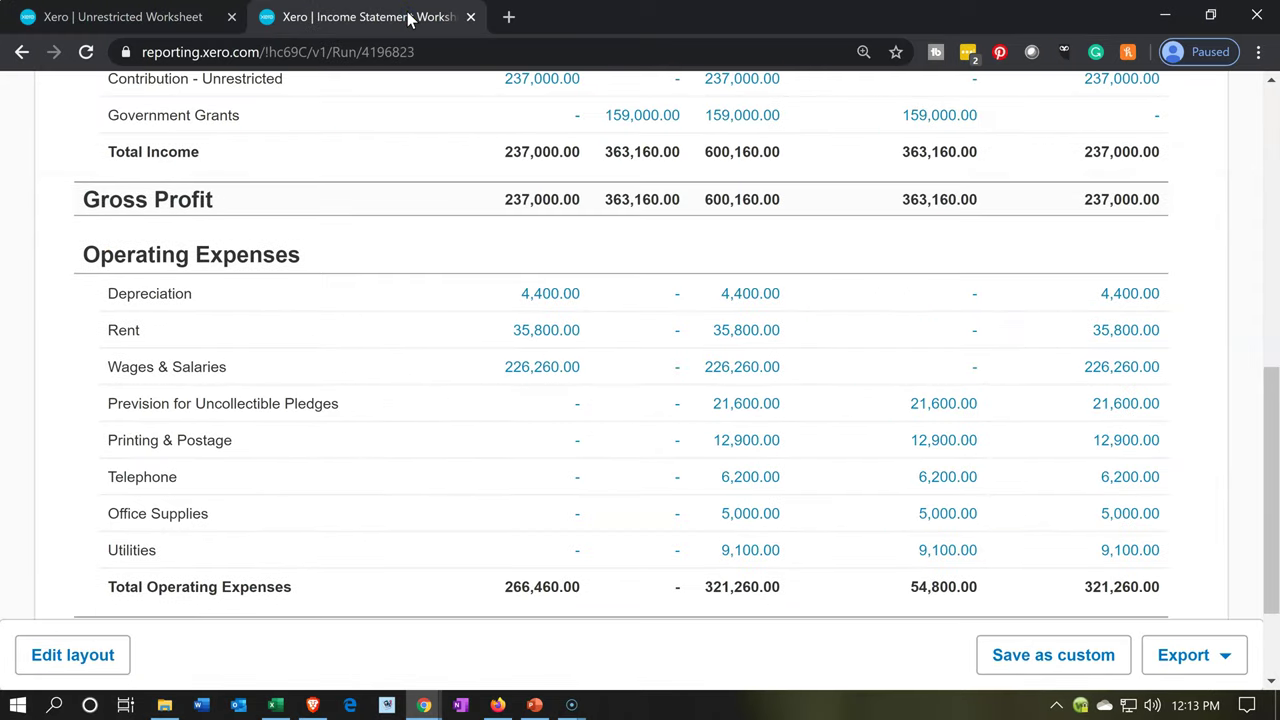
right_click(424, 20)
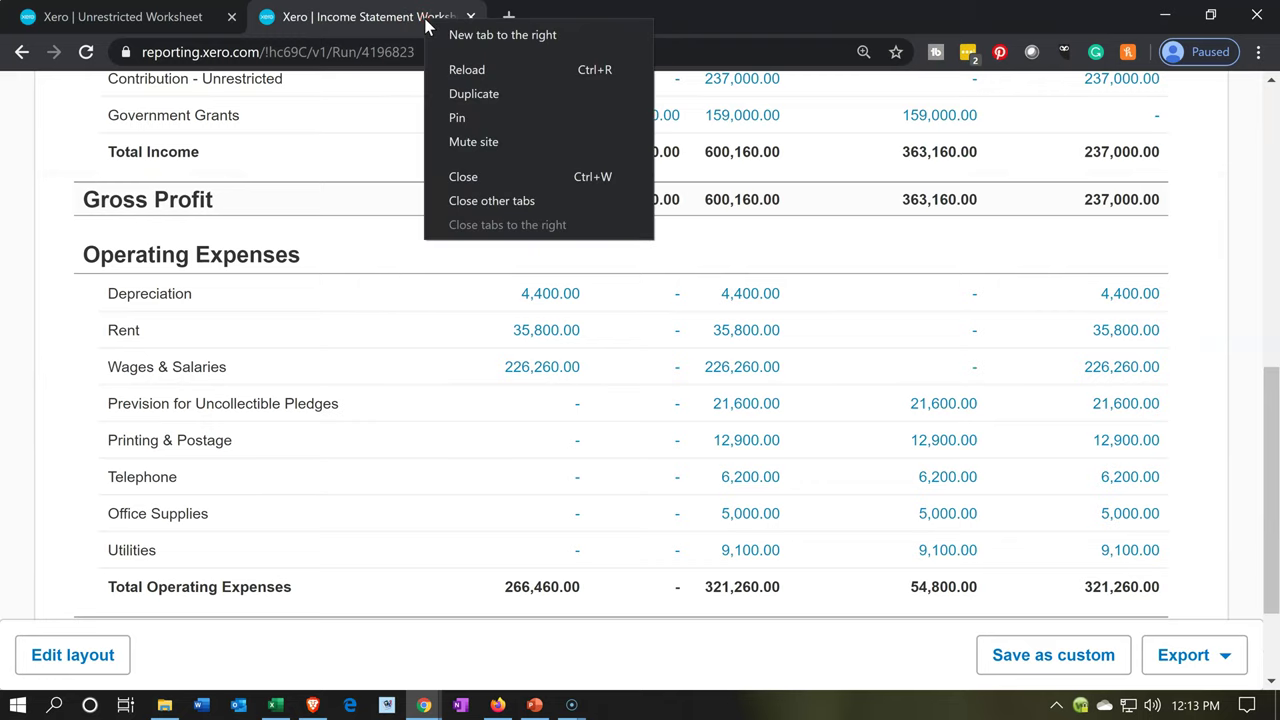
click(452, 91)
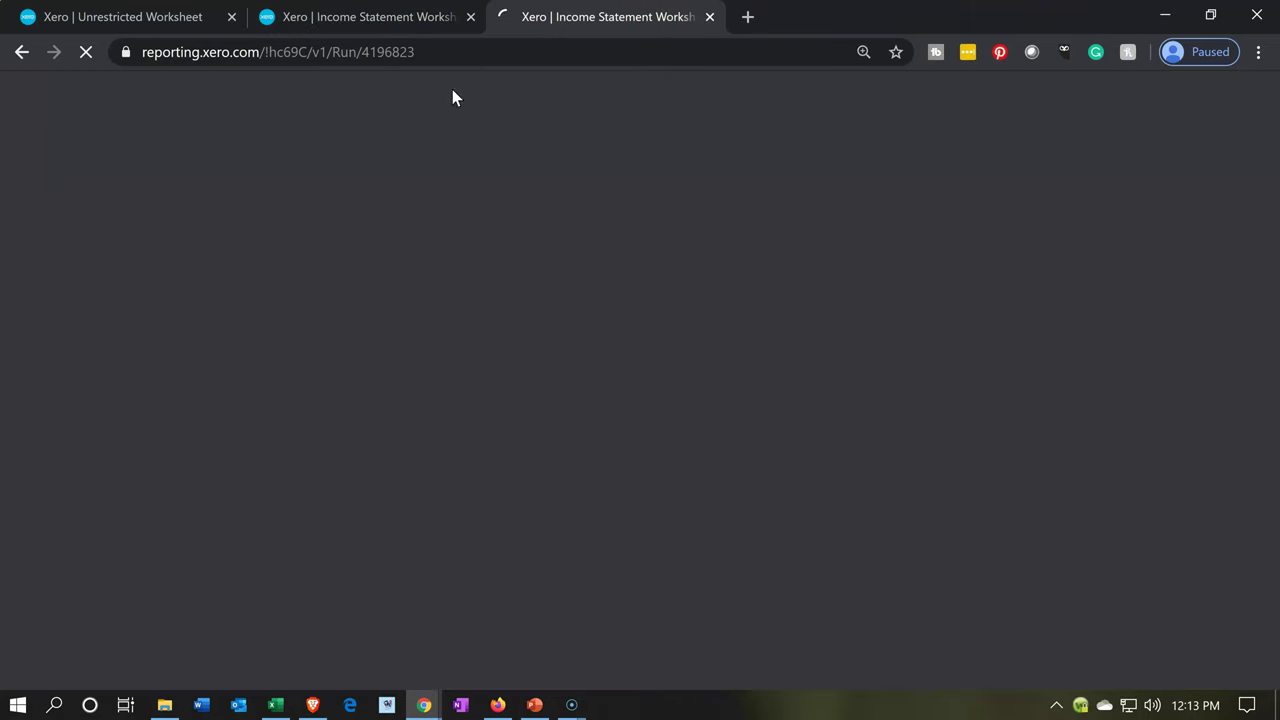
drag(412, 18, 630, 22)
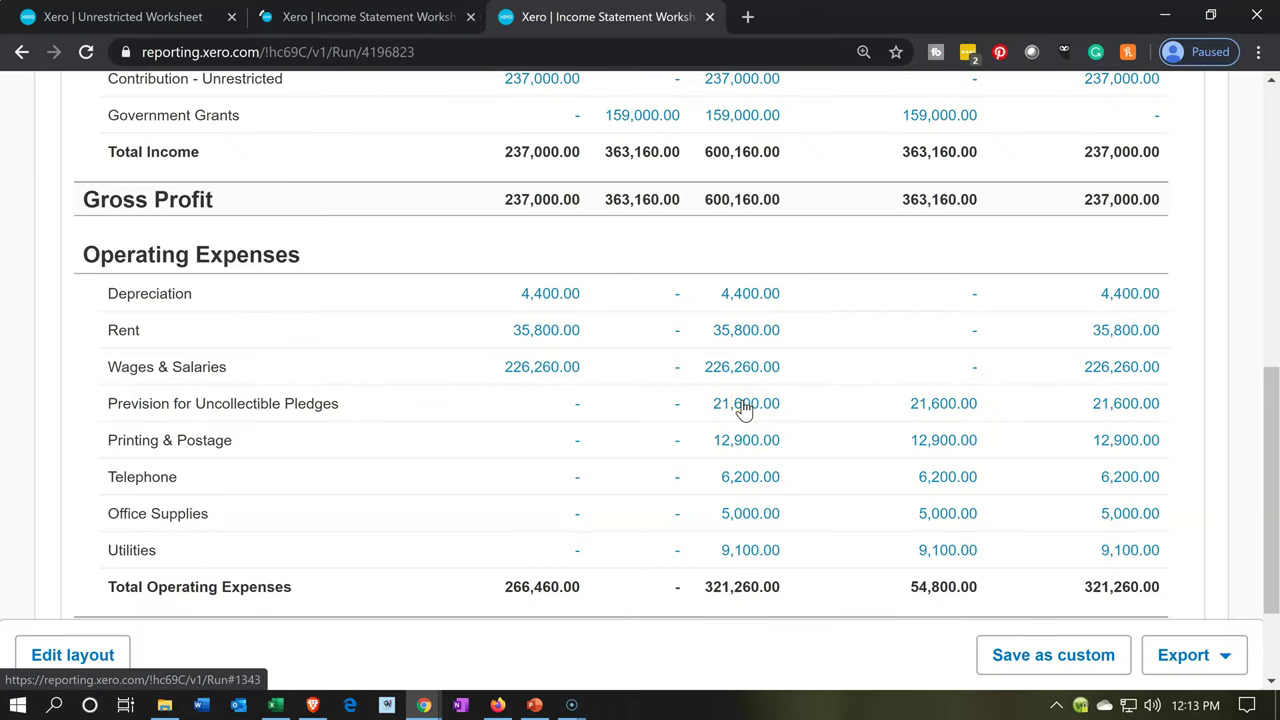
Drill into the unassigned Prevision for Uncollectible Pledges amount and open its Jan 31, 2020 manual journal for editing.
click(946, 410)
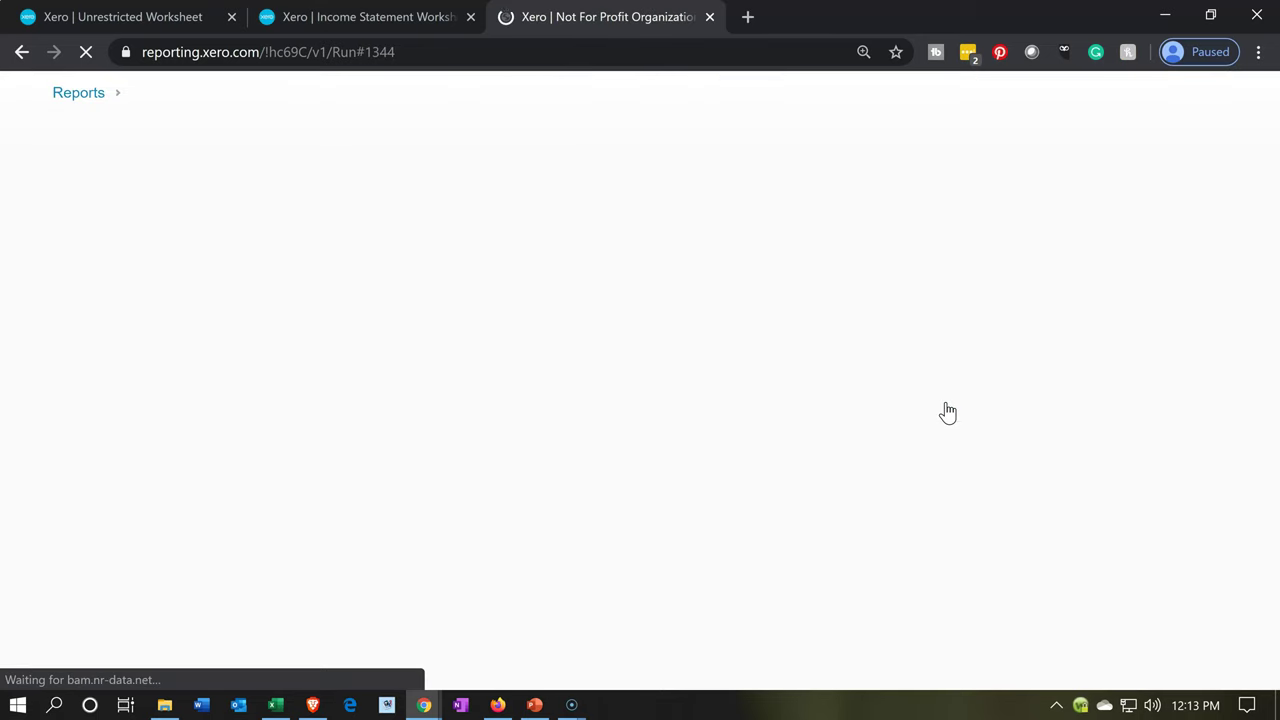
scroll(914, 429, down, 5)
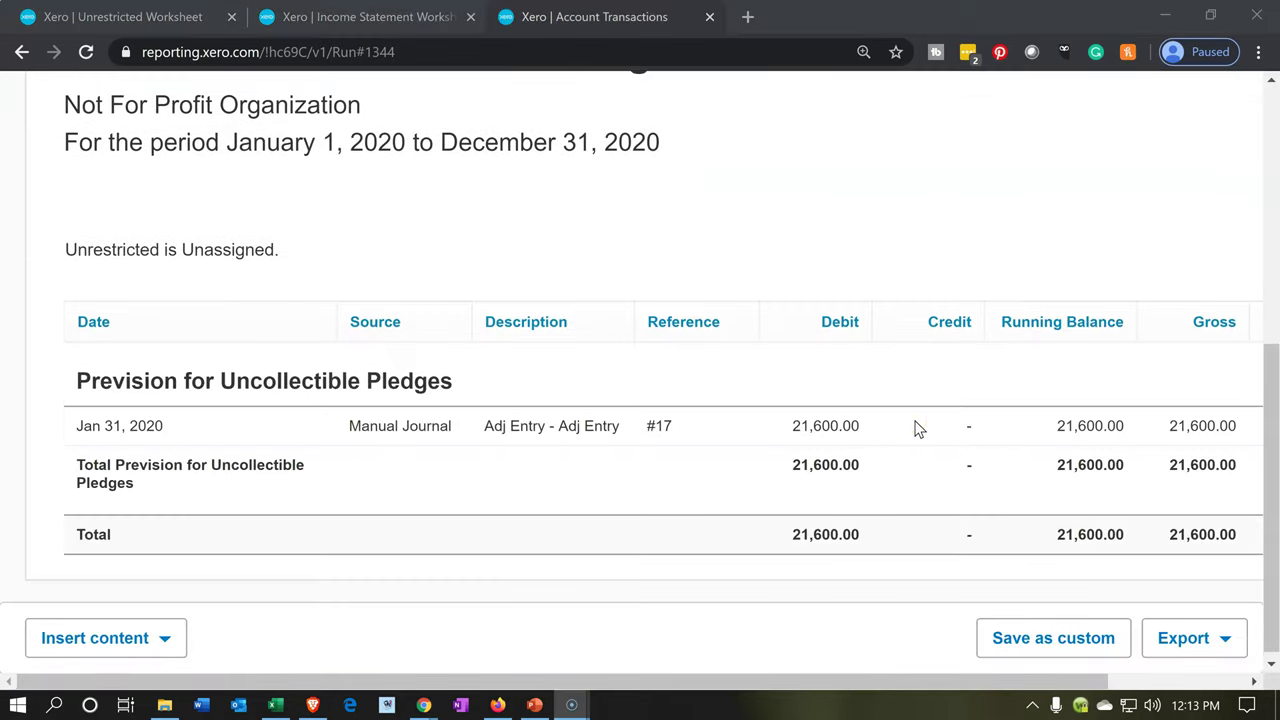
click(826, 430)
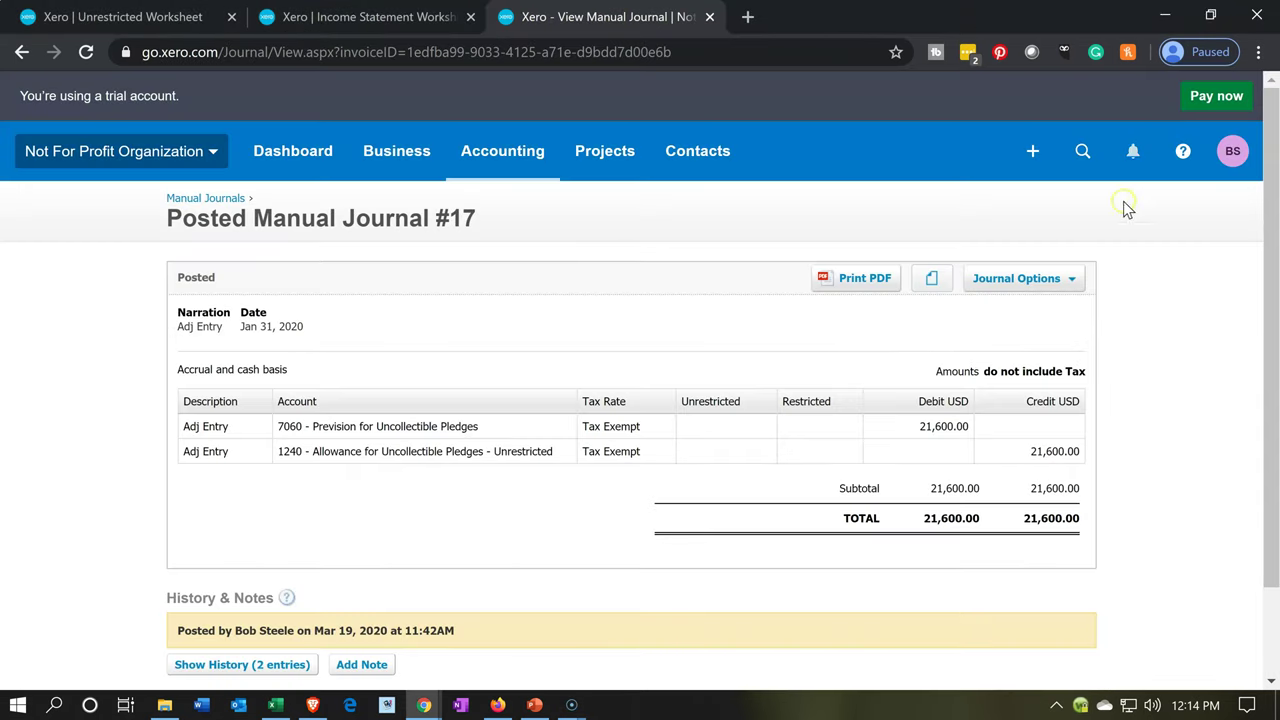
click(1037, 289)
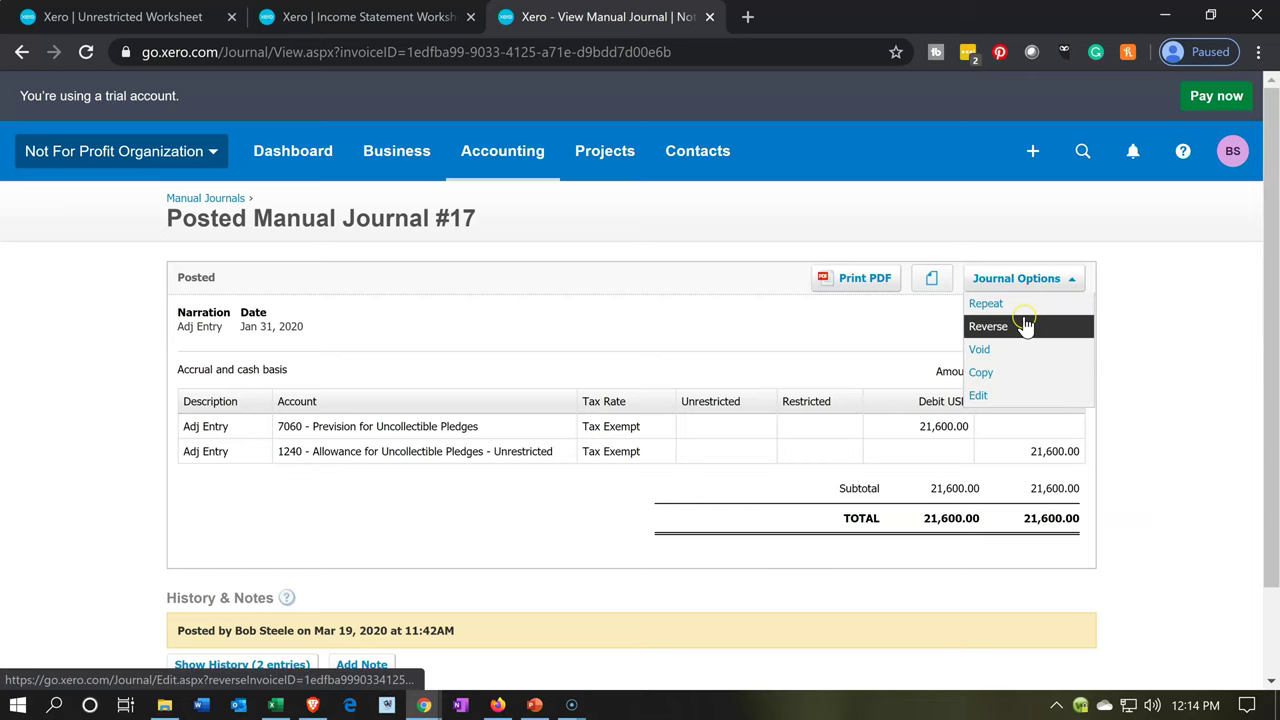
click(1000, 395)
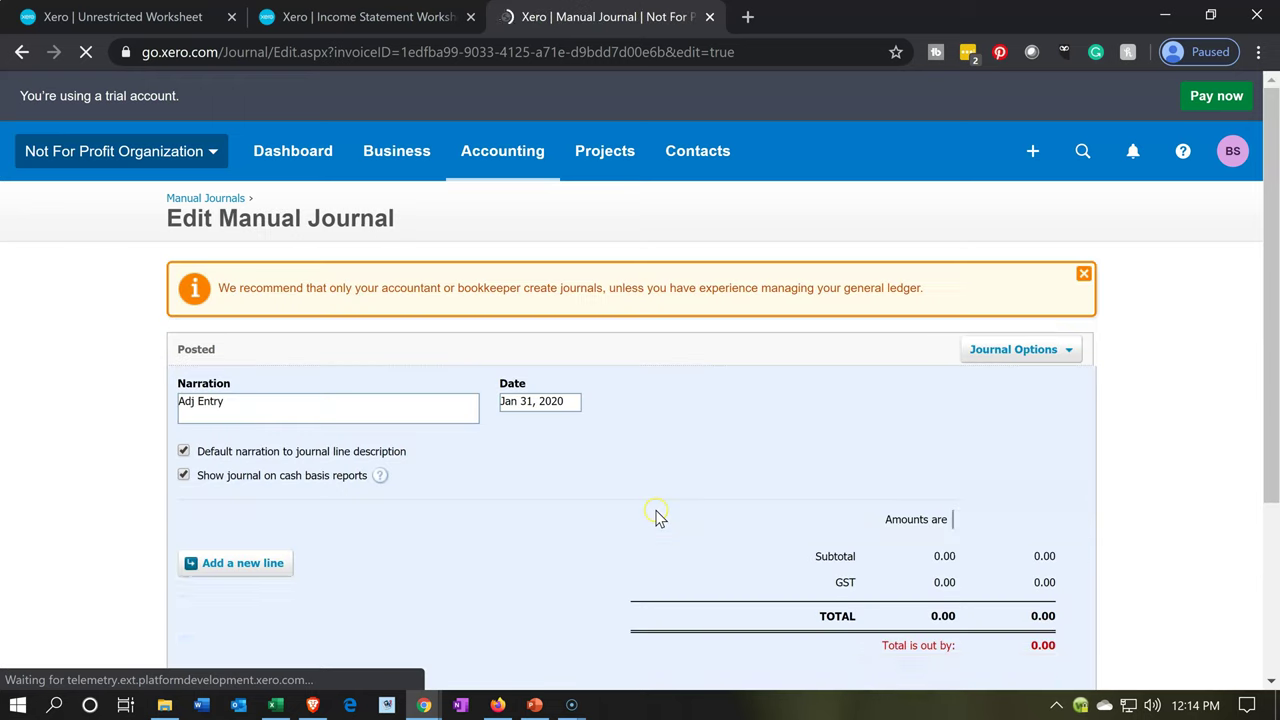
scroll(579, 540, down, 1)
scroll(579, 533, down, 2)
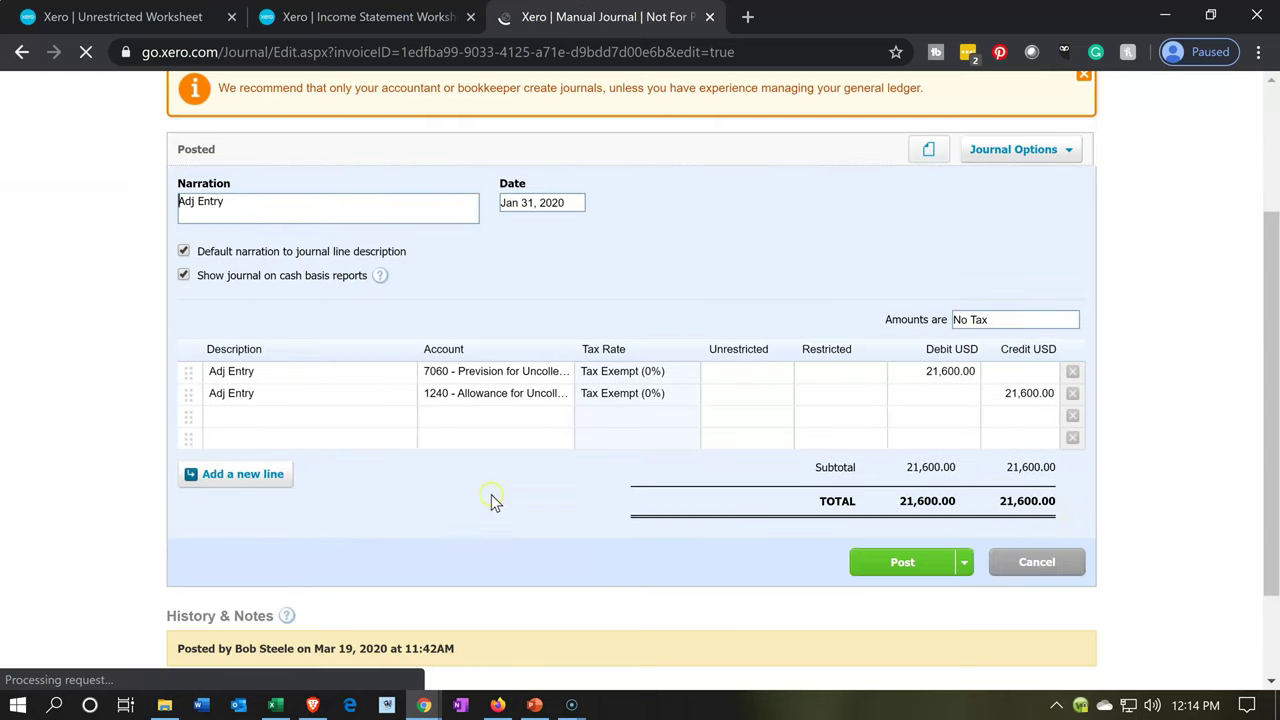
Add two journal lines to the account 7060 - Prevision for Uncollectible Pledges, leaving their tracking and amounts blank.
click(476, 422)
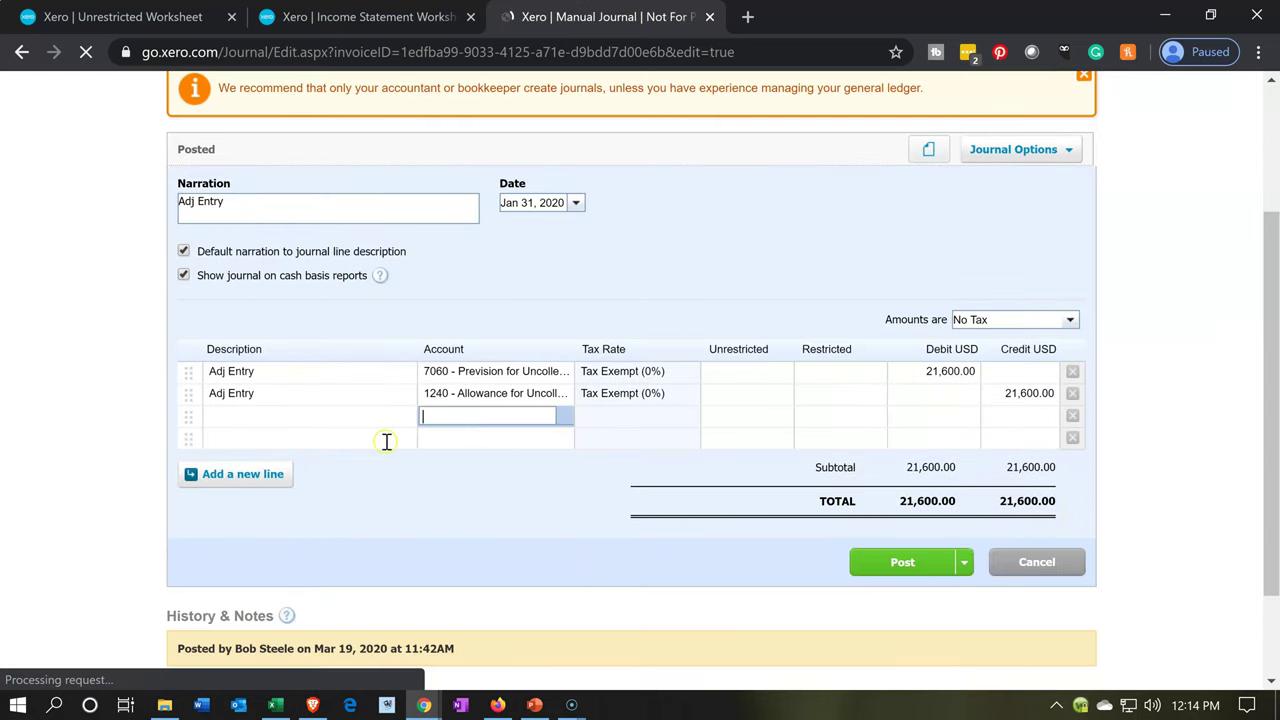
text(70)
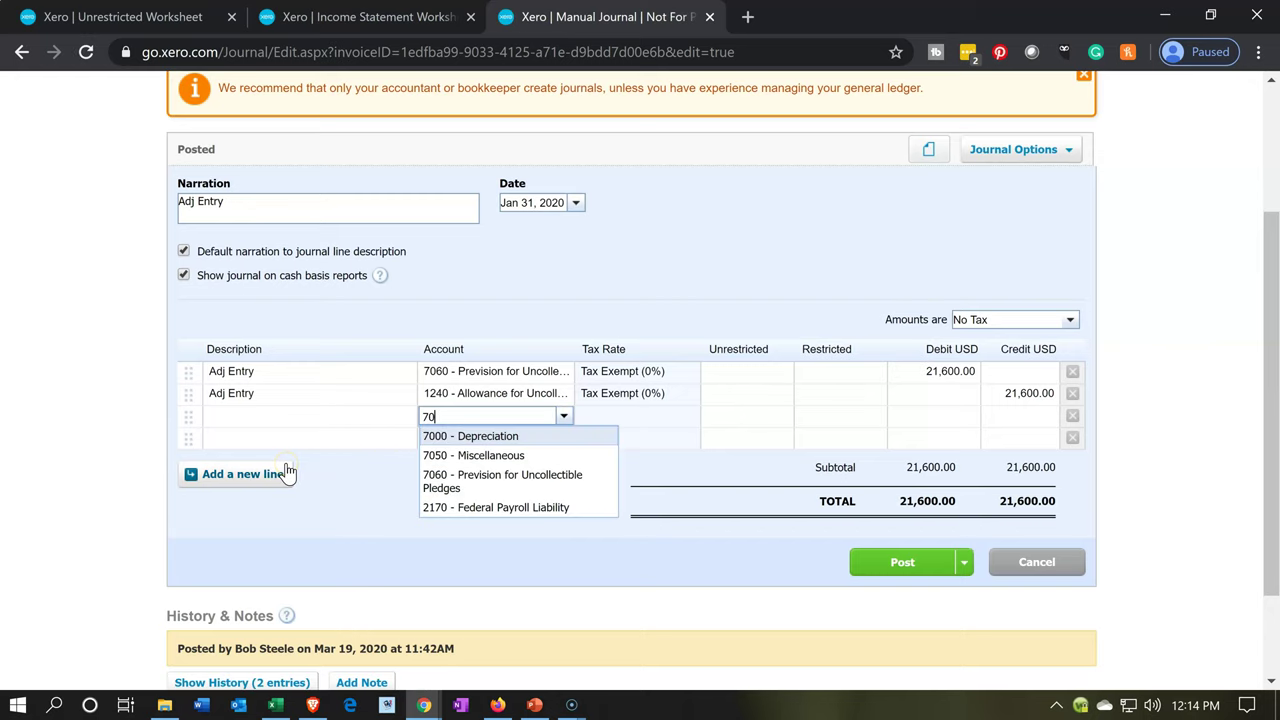
text(6)
key(Tab)
key(Tab)
key(Tab)
key(Tab)
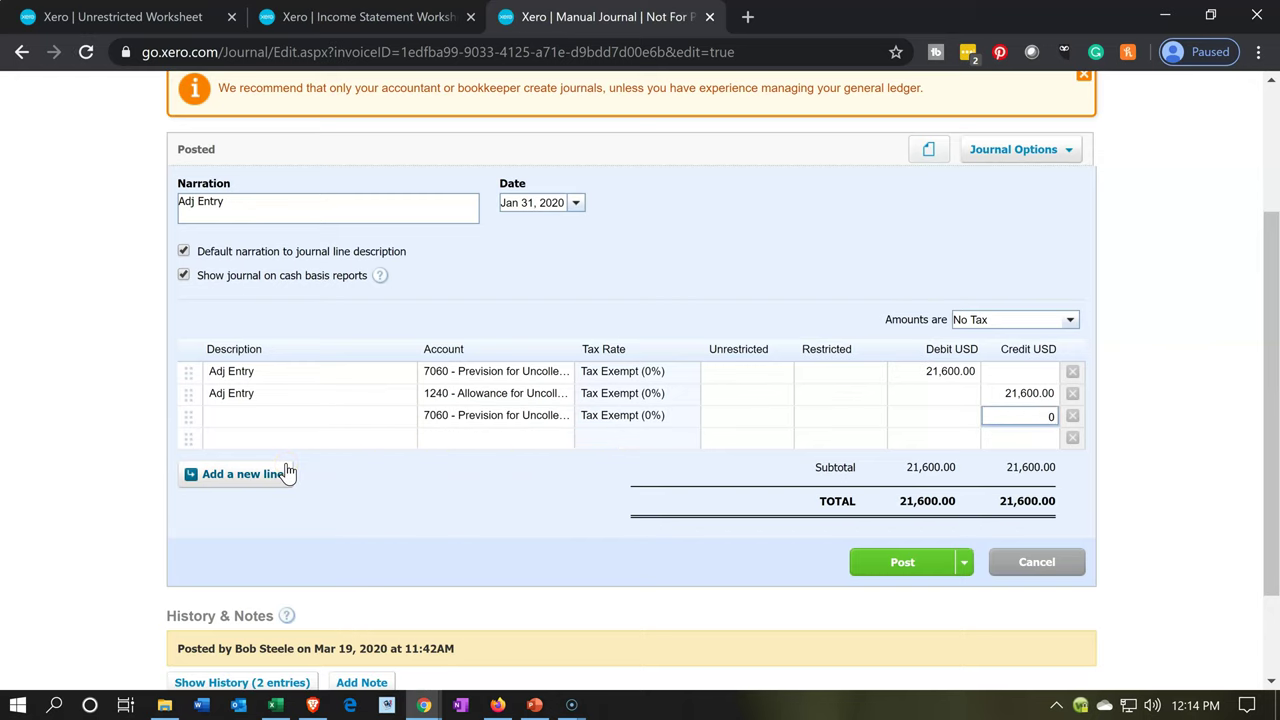
key(Tab)
key(Tab)
text(7060)
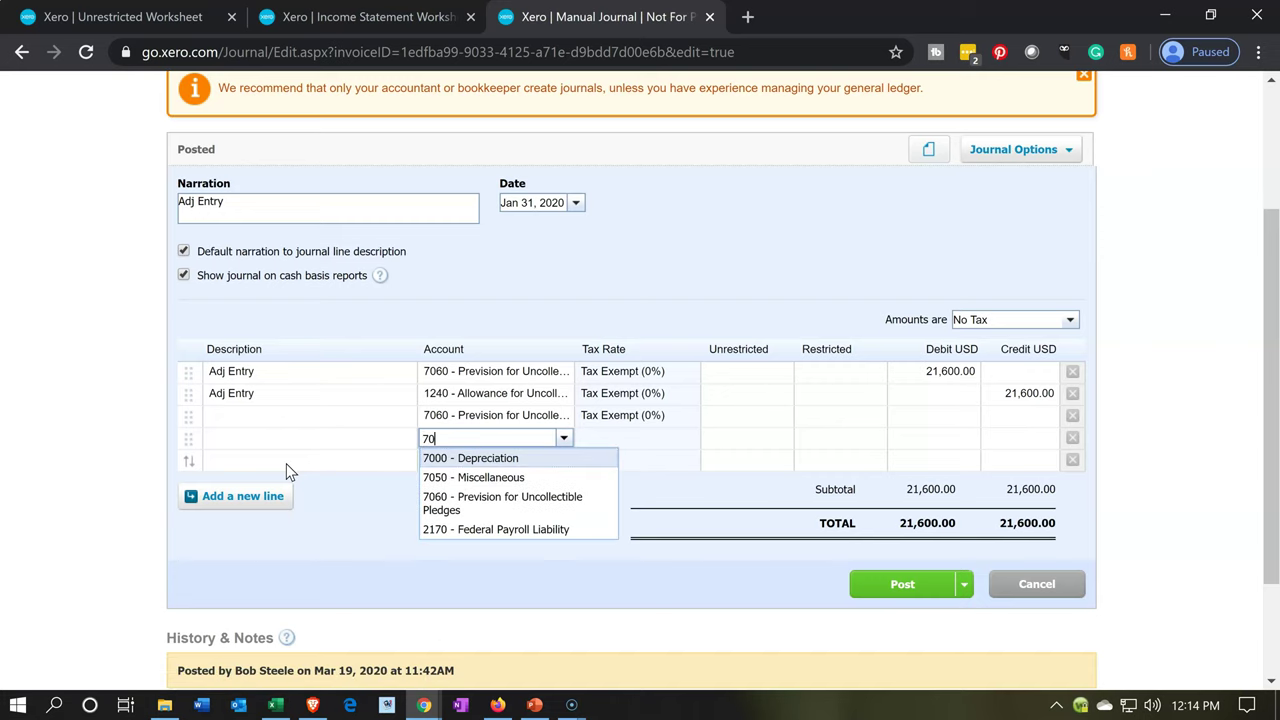
key(Tab)
key(Tab)
key(Tab)
key(Tab)
key(Tab)
key(Tab)
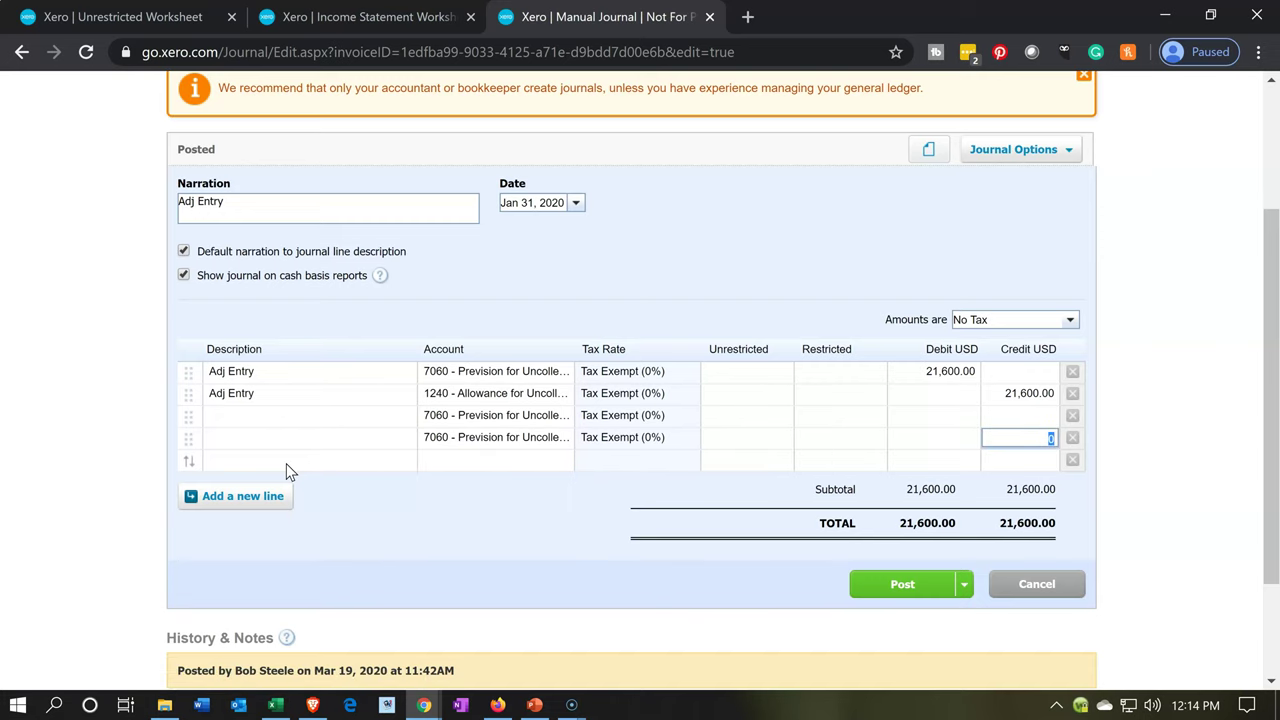
Add a third and fourth new journal line to account 7060 - Prevision for Uncollectible Pledges.
text(7060)
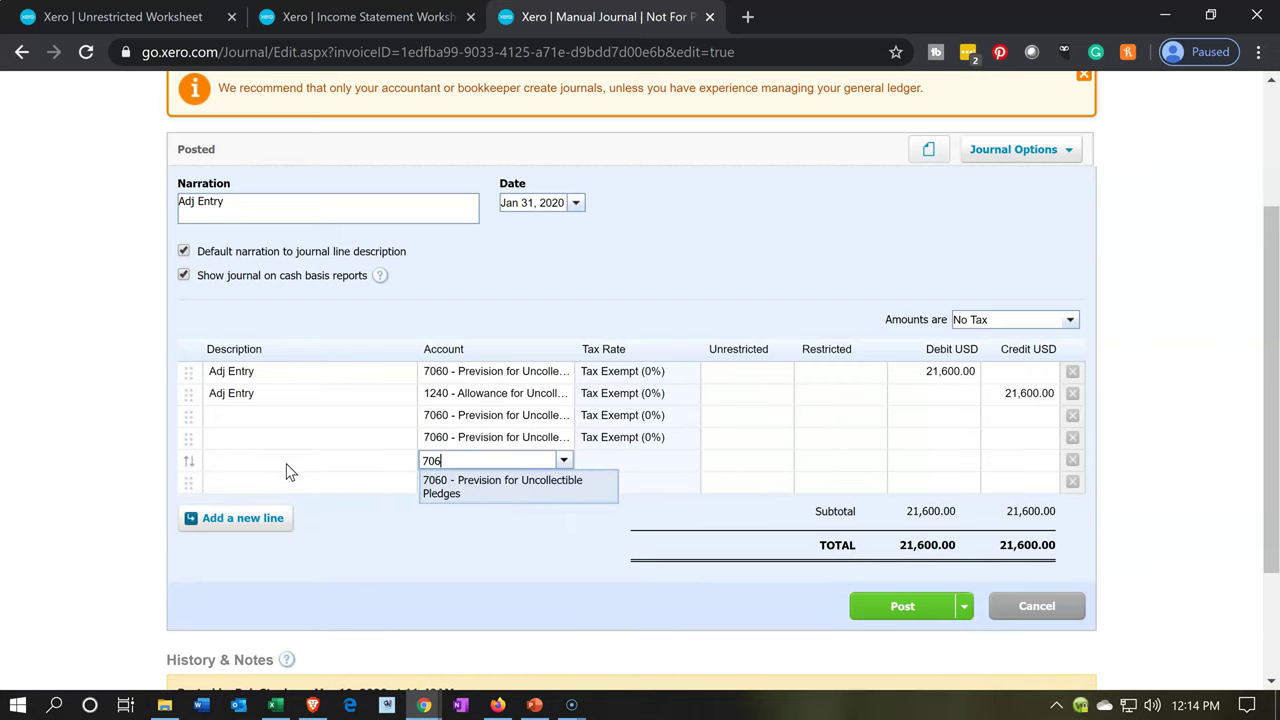
key(Tab)
key(Tab)
key(Tab)
key(Tab)
key(Tab)
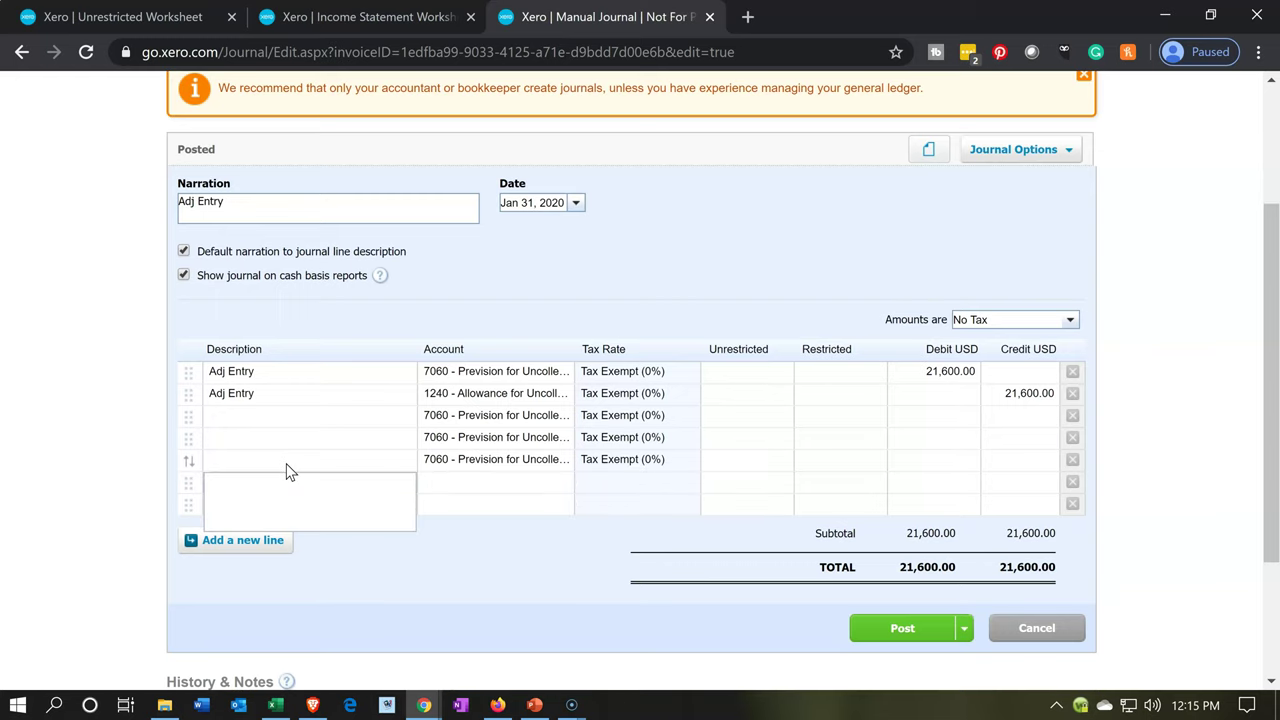
key(Tab)
text(7096)
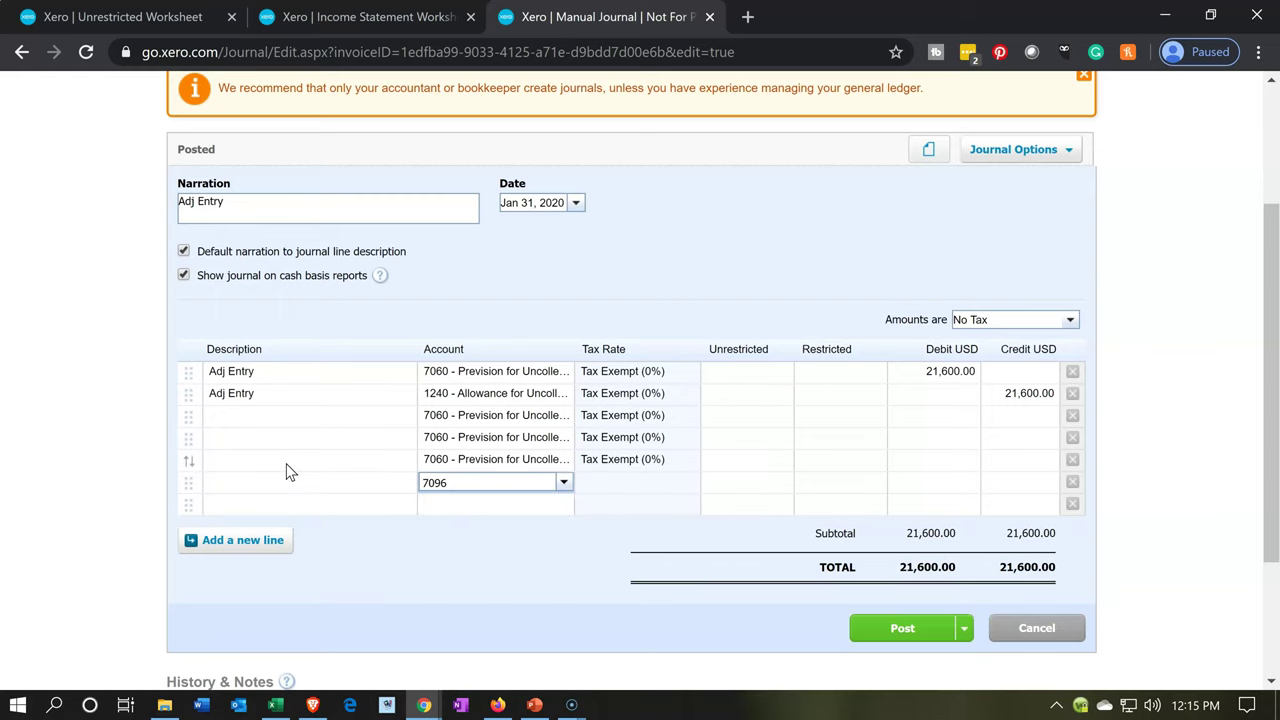
text(60)
key(Tab)
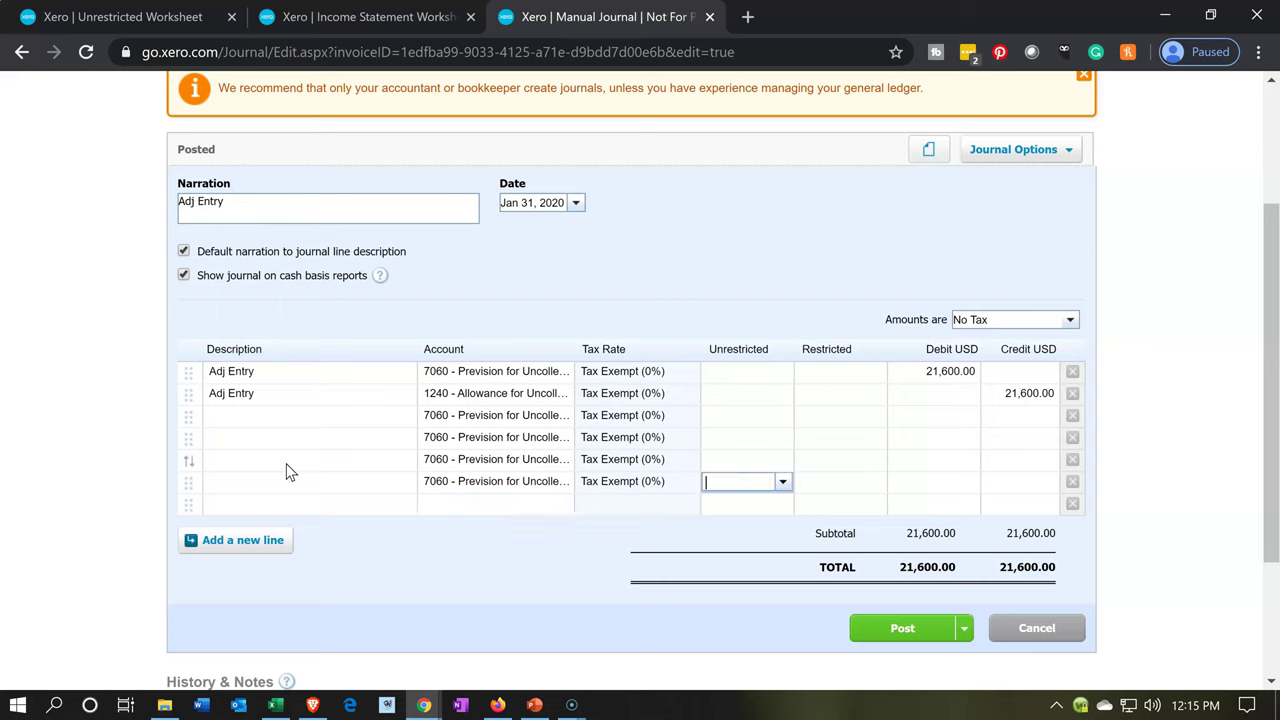
Set the Unrestricted tracking to Admin 20% on the first new line and Community Service 20% on the second.
click(735, 416)
click(784, 416)
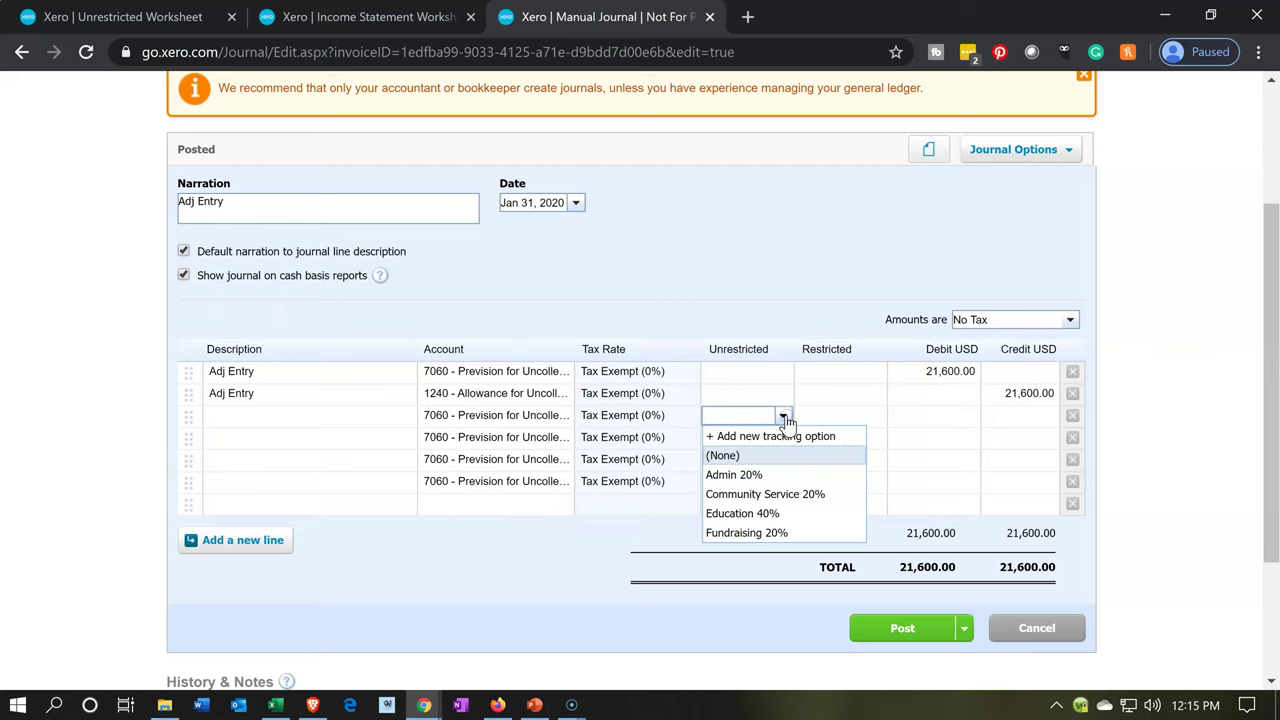
click(760, 474)
click(756, 436)
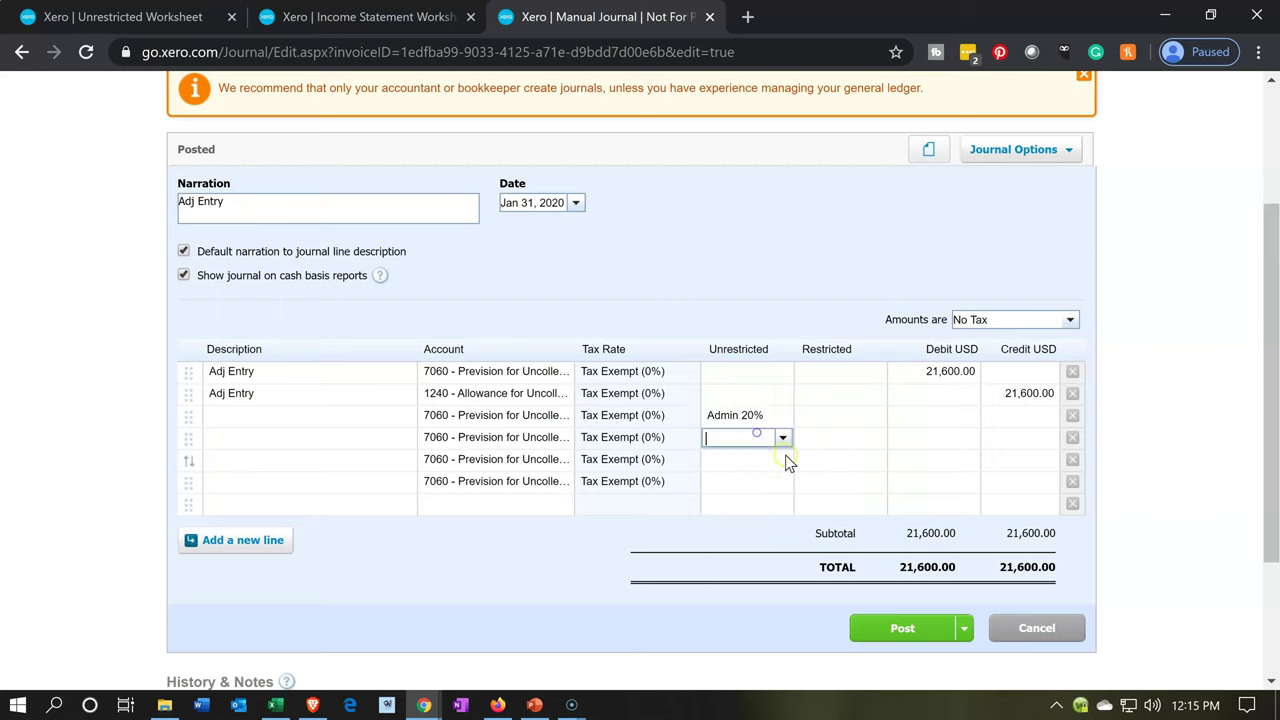
click(783, 440)
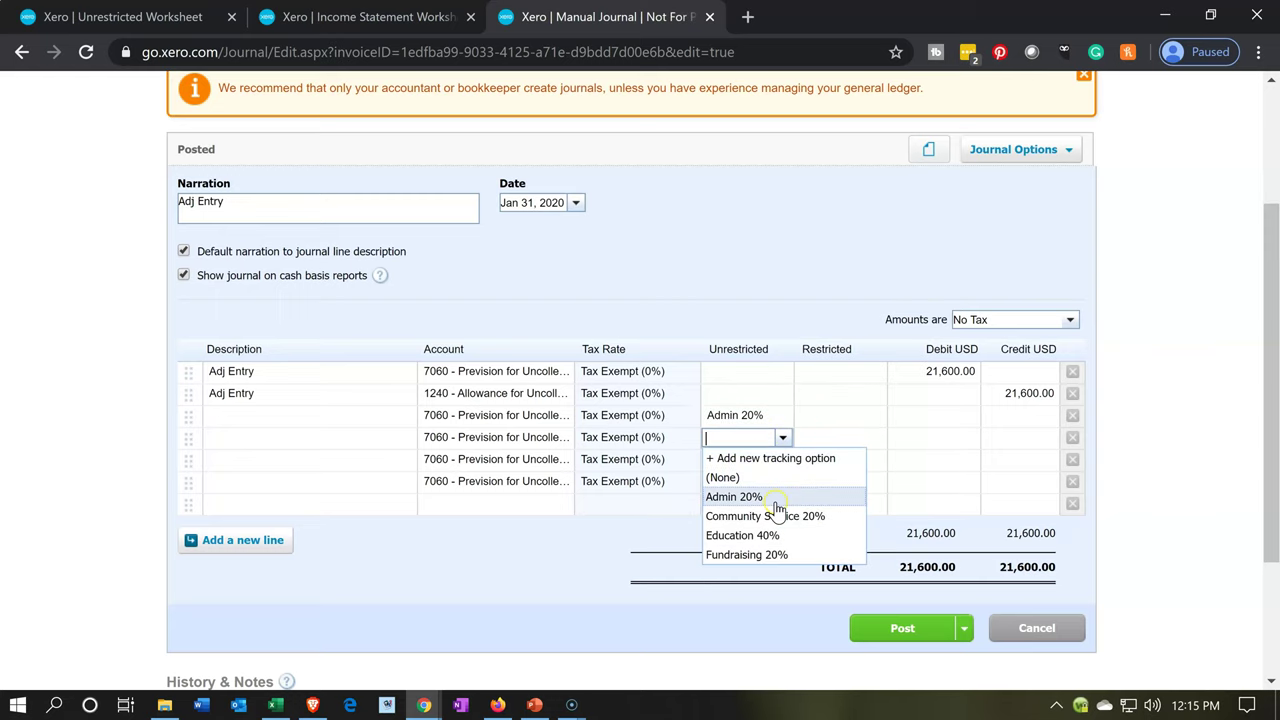
click(778, 514)
Set the Unrestricted tracking to Education 40% on the third new line and Fundraising 20% on the fourth.
click(758, 461)
click(782, 460)
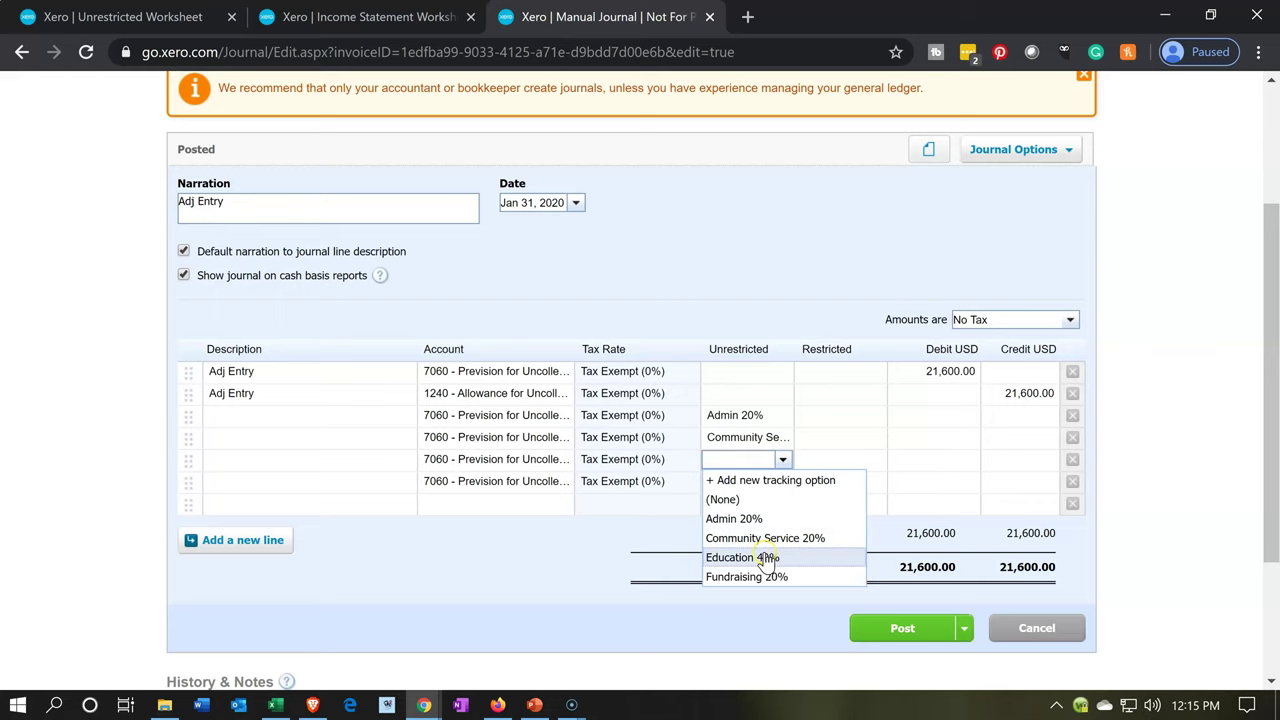
click(765, 558)
click(757, 481)
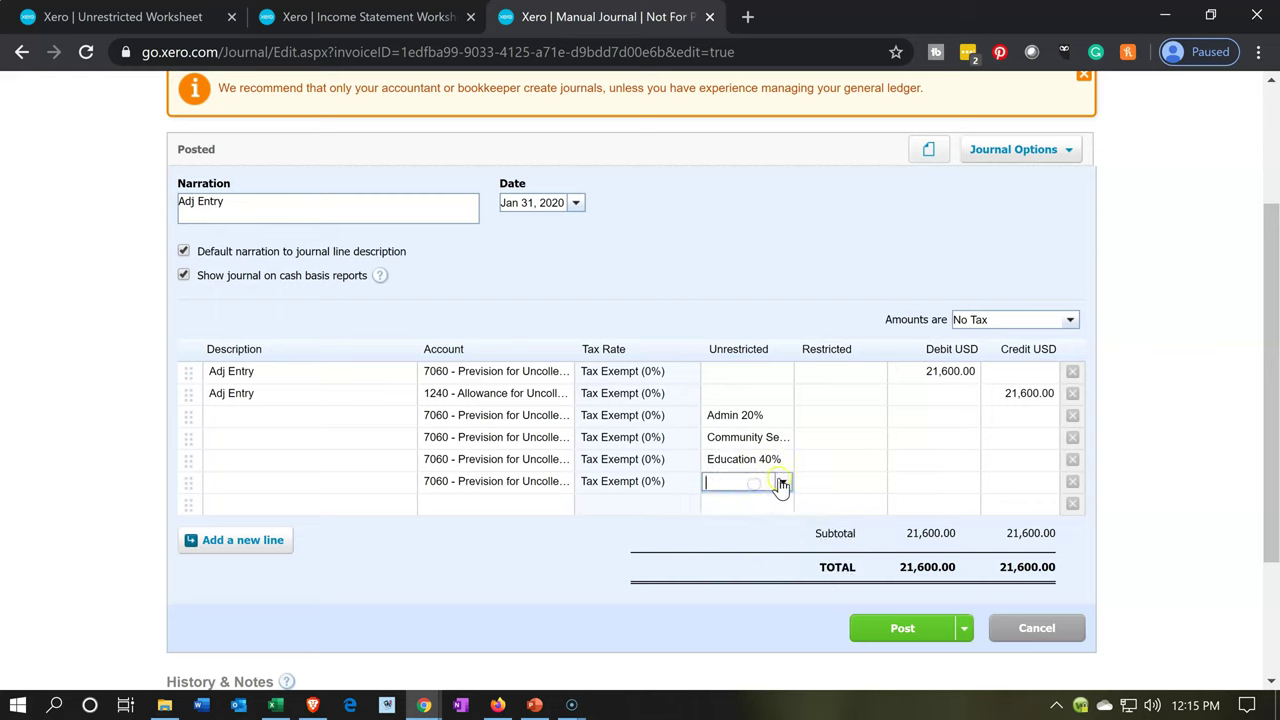
click(785, 482)
click(772, 598)
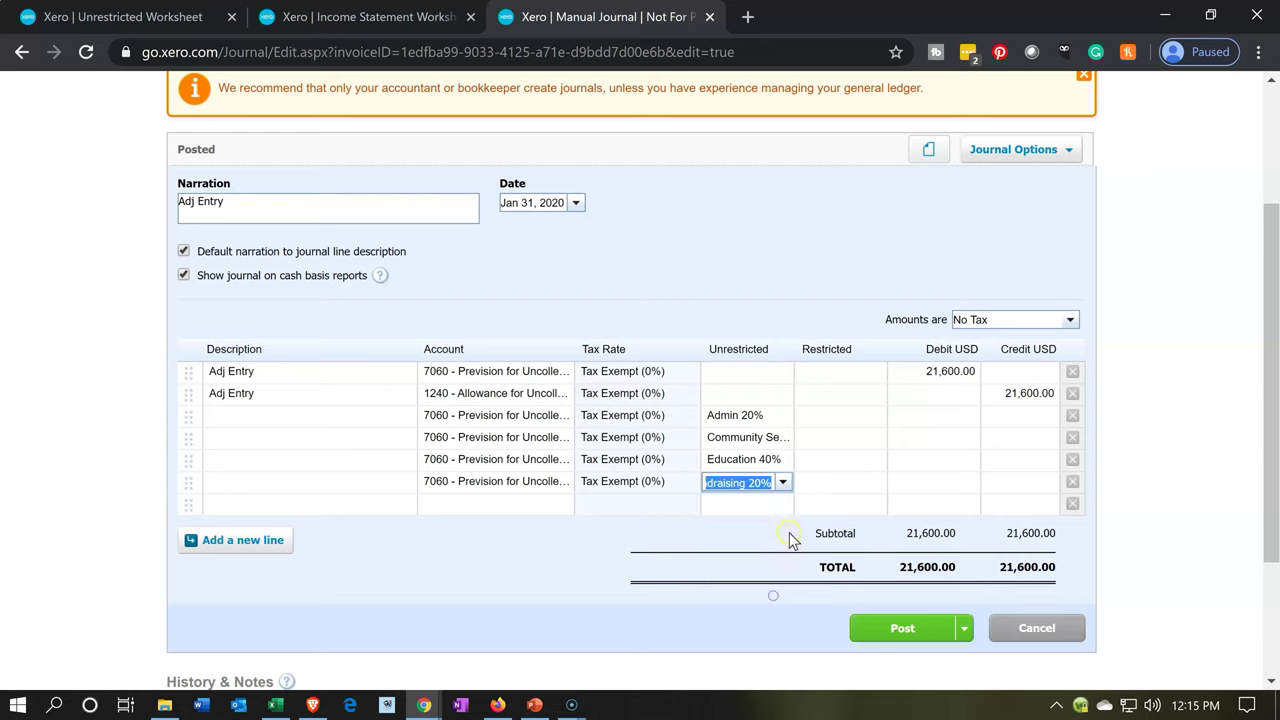
Open the Calculator and multiply 21600 by .2 to work out the 20% share.
key(XF86Calculator)
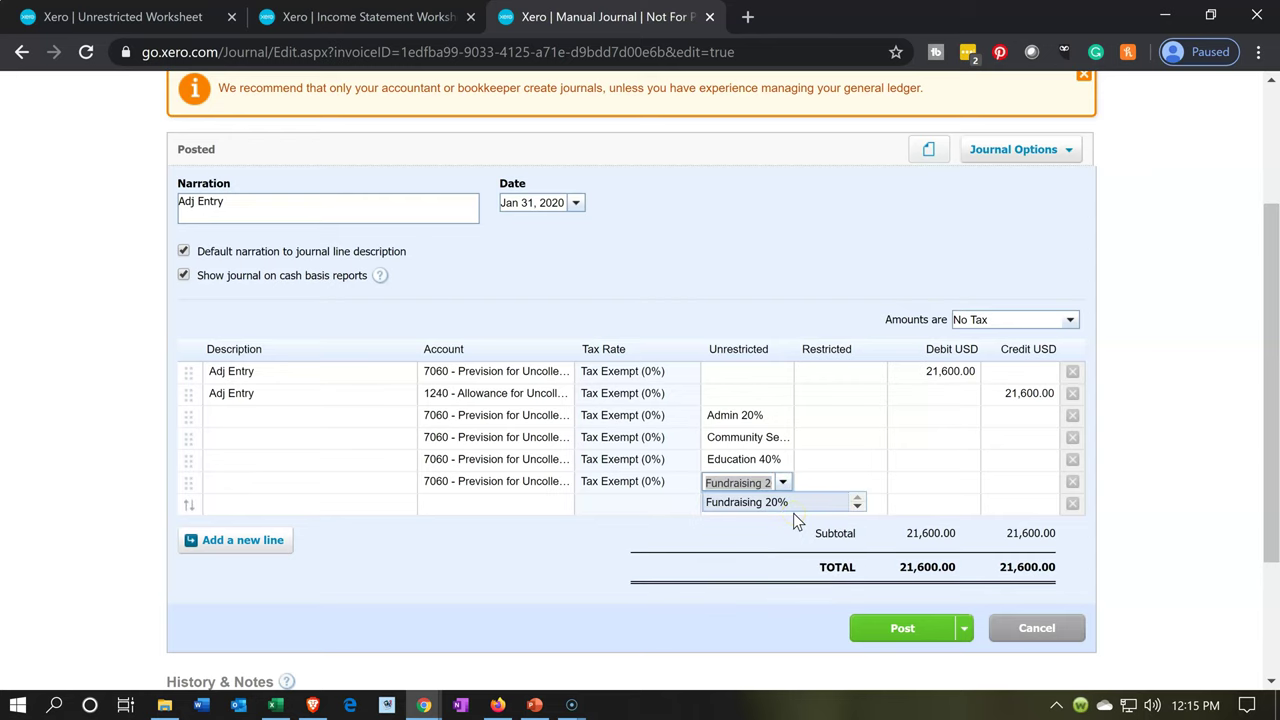
click(1070, 113)
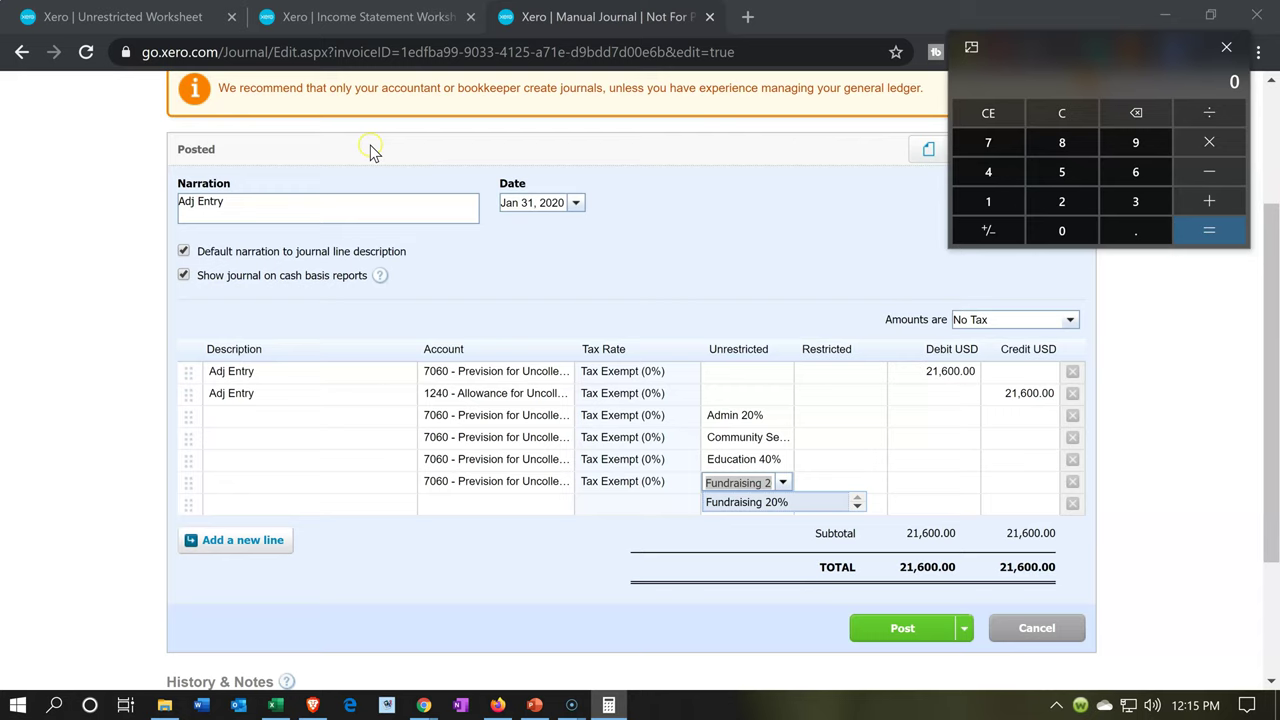
text(21600)
key(asterisk)
text(.2)
Enter debits of 4320 on the Admin, Community Service and Fundraising lines, and clear the calculator.
click(908, 420)
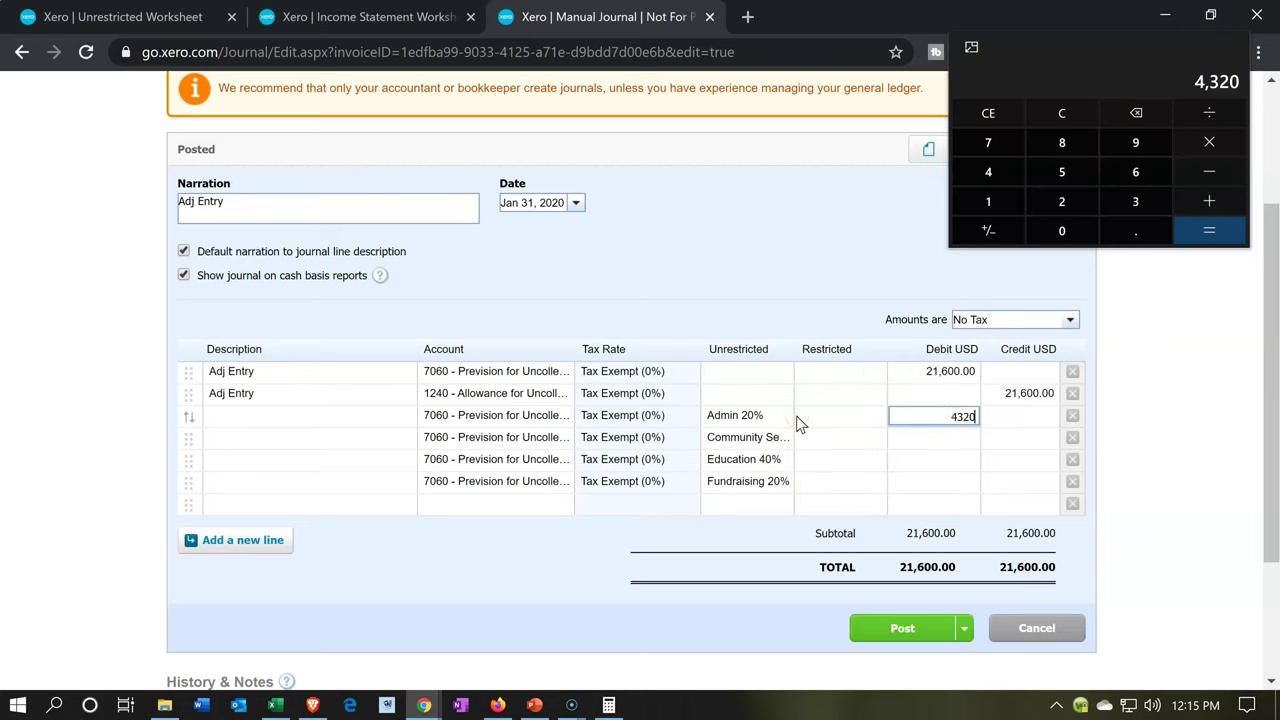
text(4320)
click(905, 439)
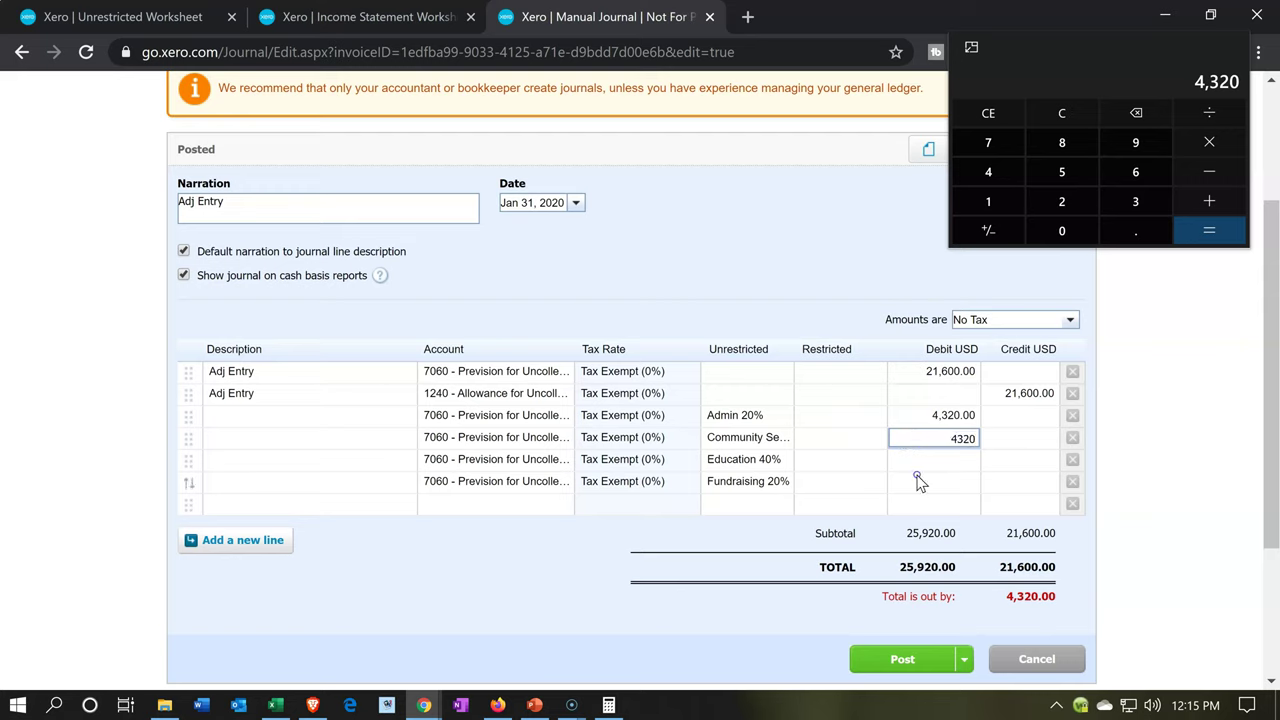
click(919, 480)
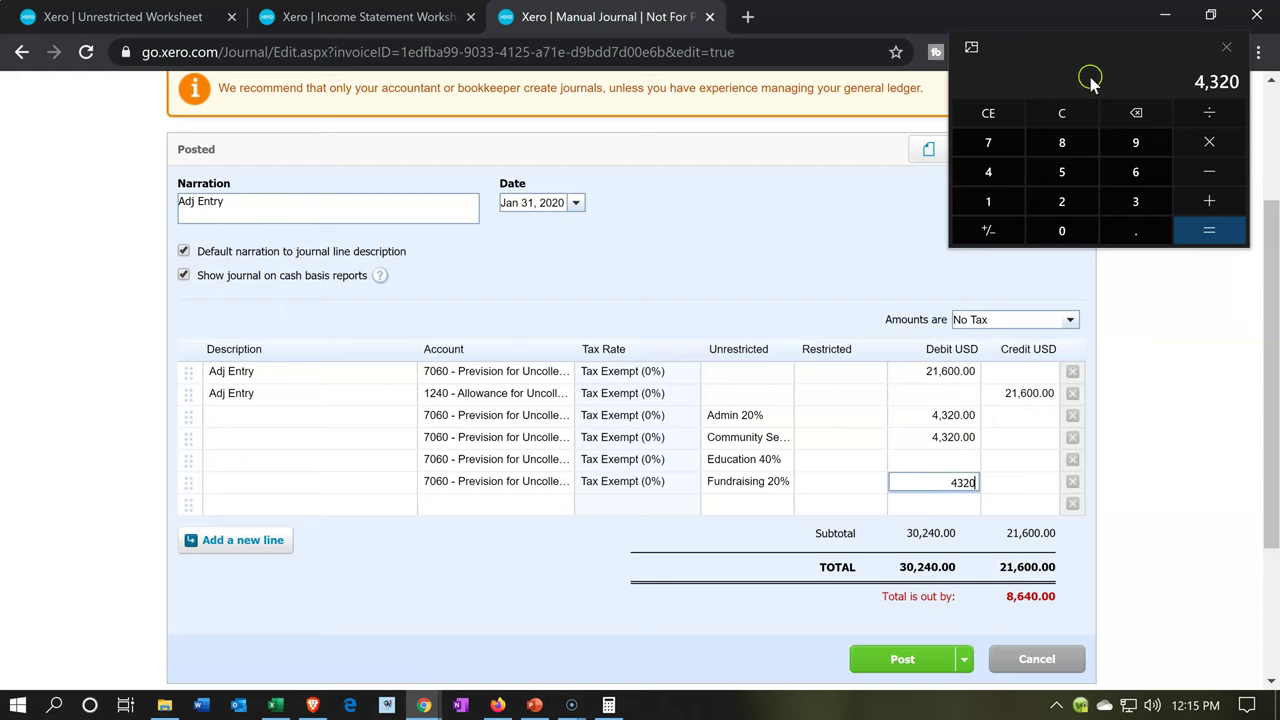
click(1076, 106)
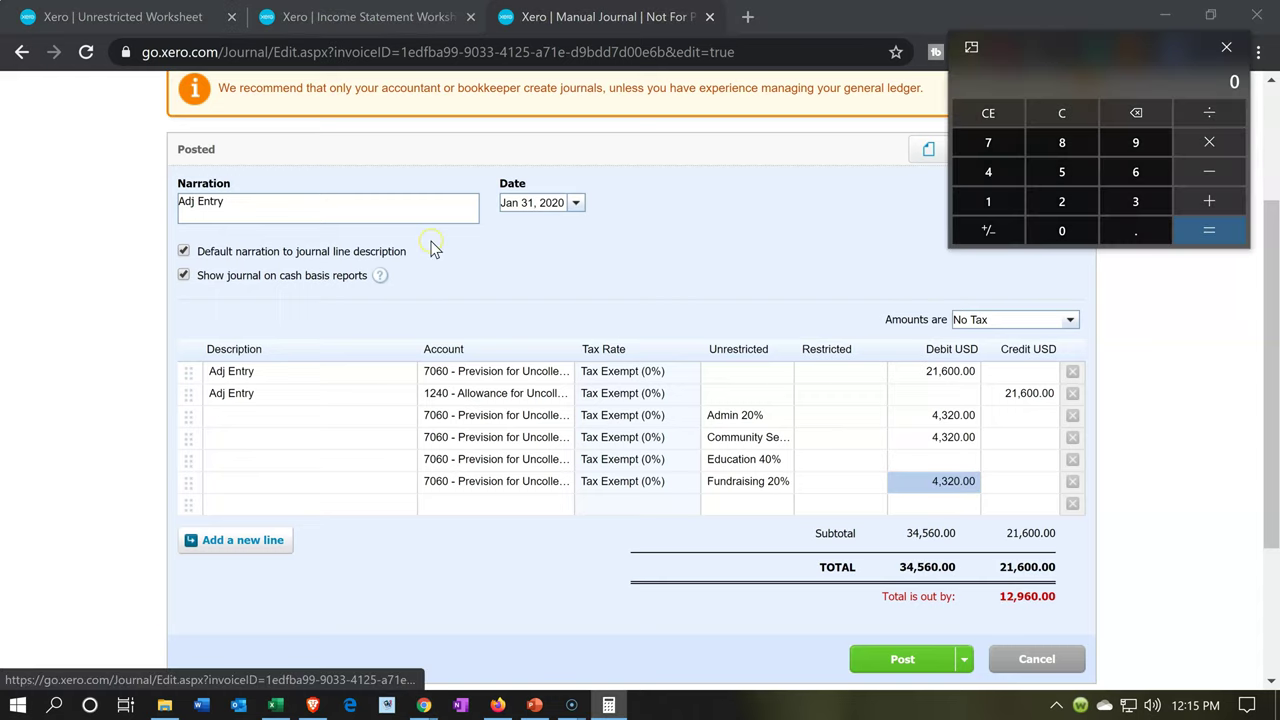
Multiply 21600 by .4 in the Calculator, enter 8640 as the debit on the Education line, and close the Calculator.
text(21600*.4)
key(Return)
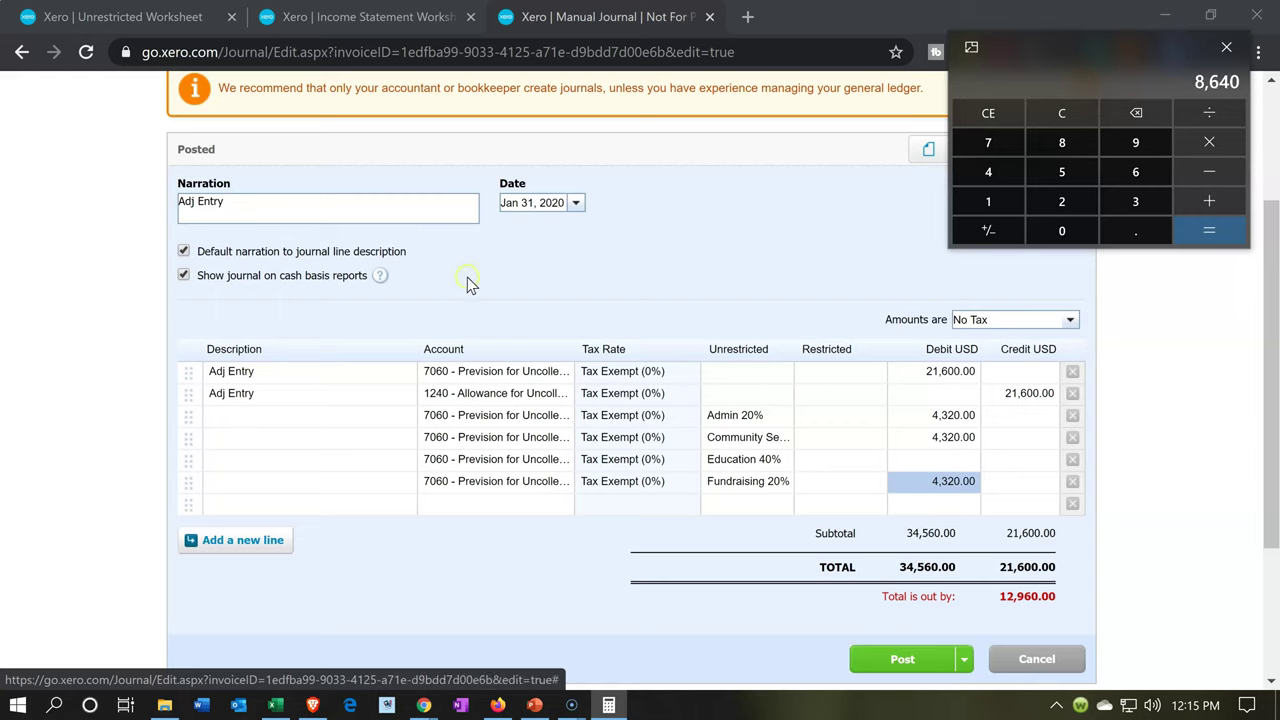
click(940, 459)
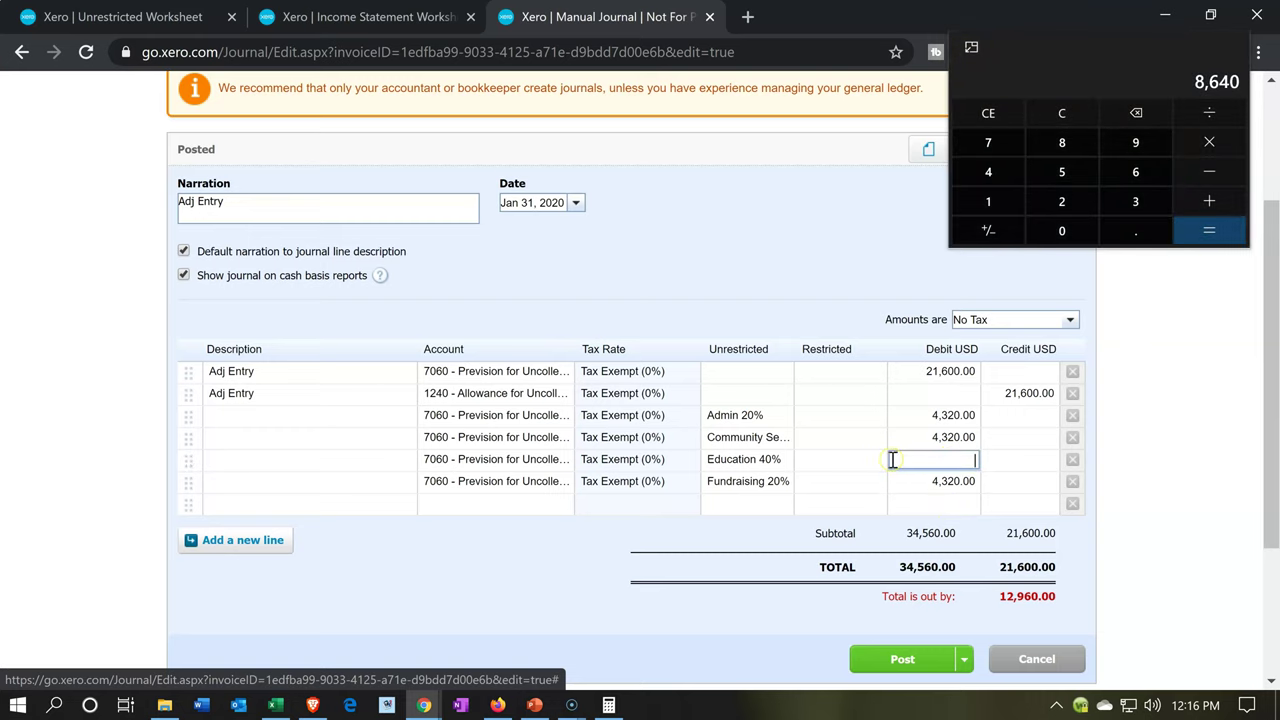
text(8640)
key(Tab)
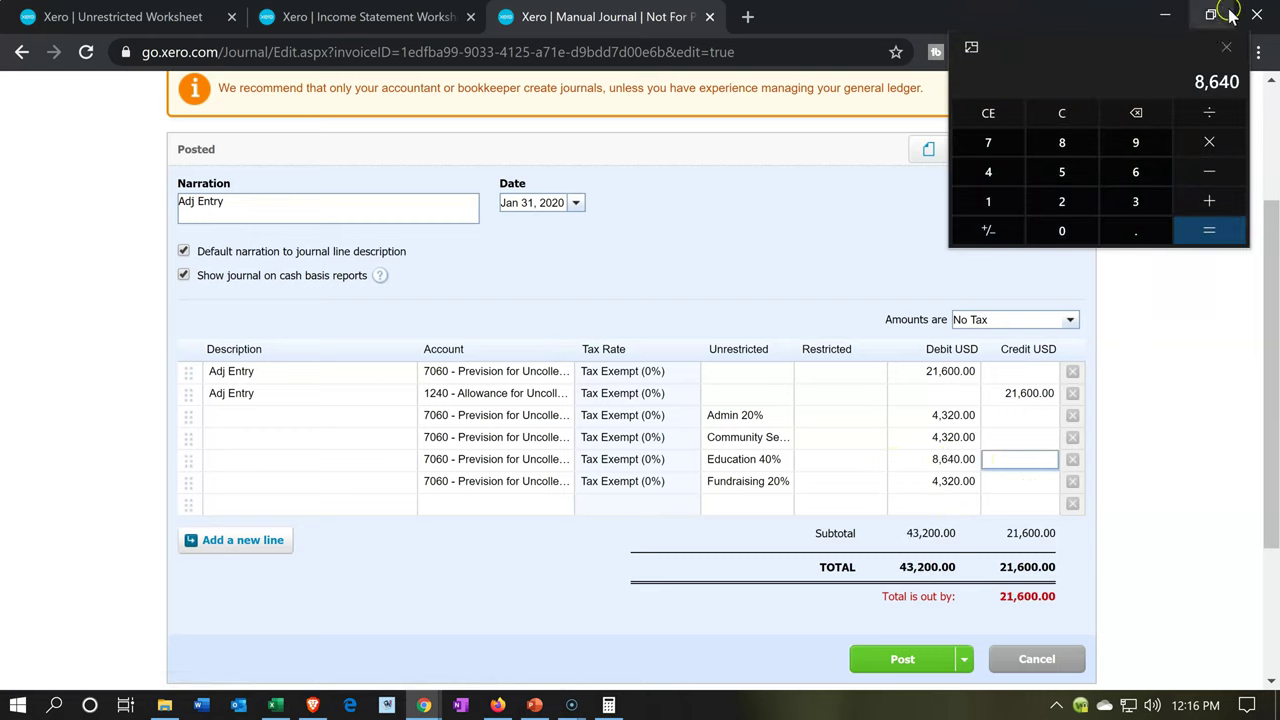
click(1226, 47)
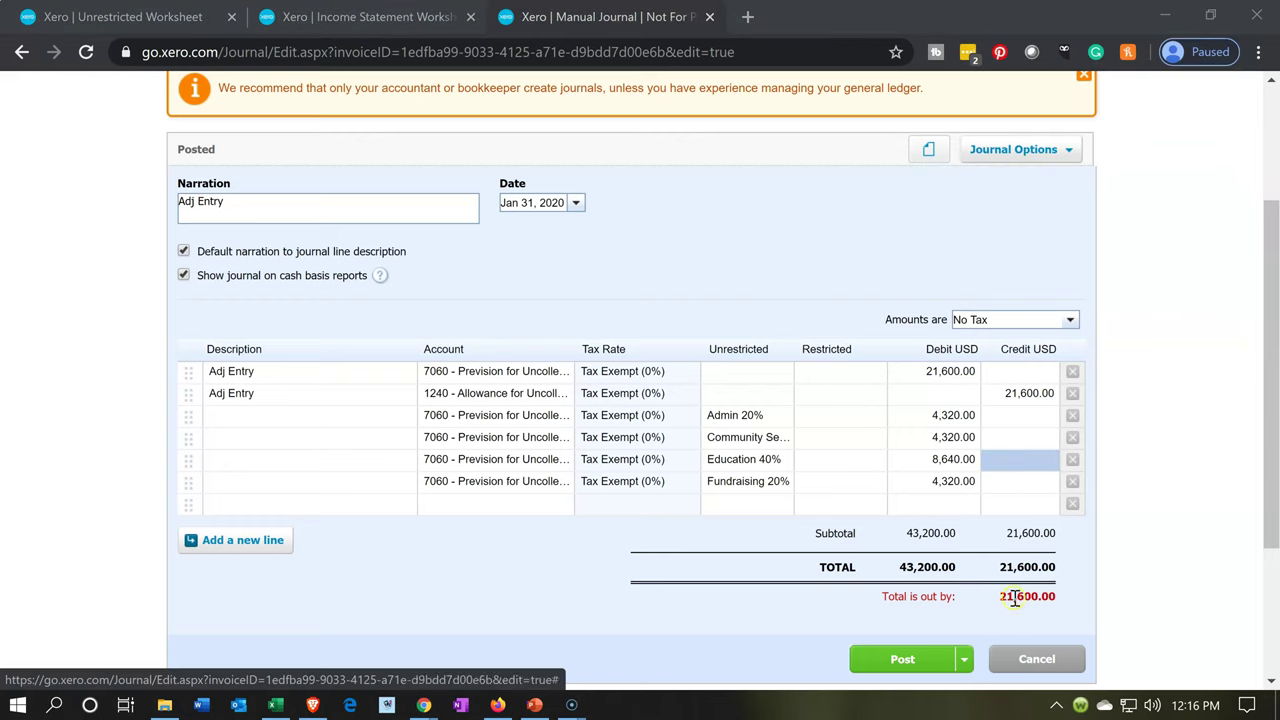
Remove the original unallocated 21,600 provision debit line from the journal and post it, closing the journal page.
click(1072, 372)
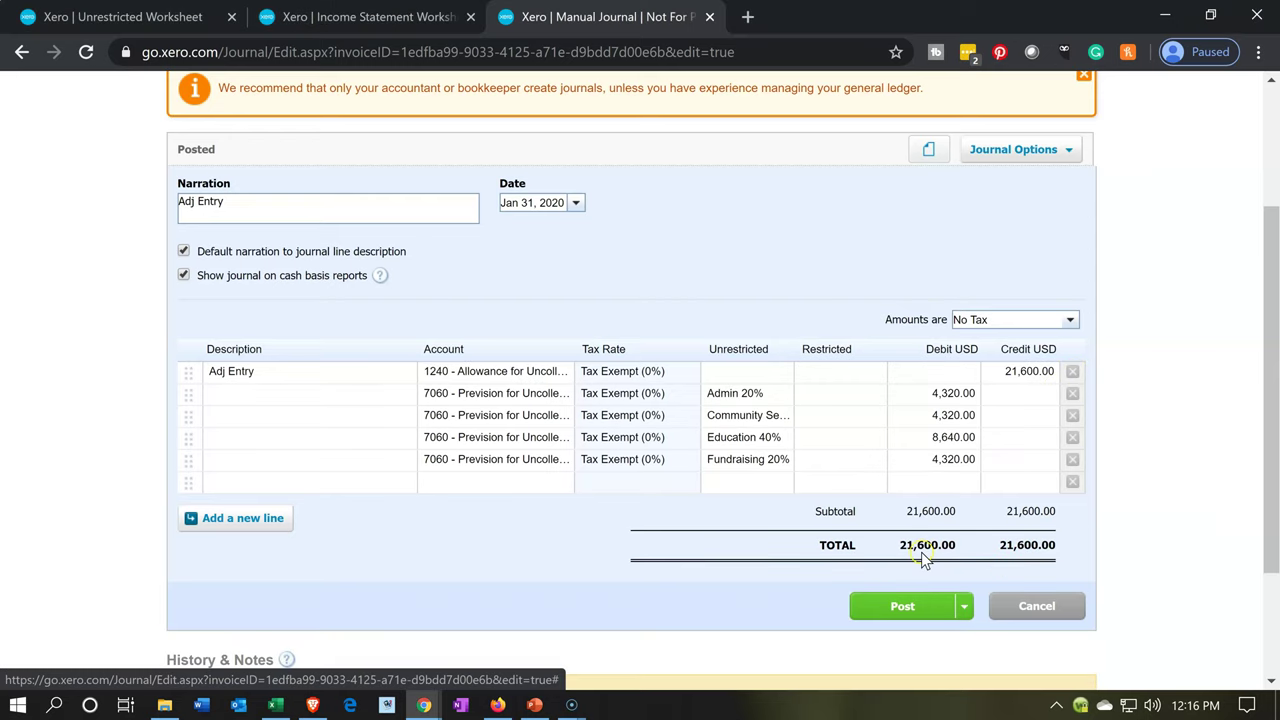
click(896, 607)
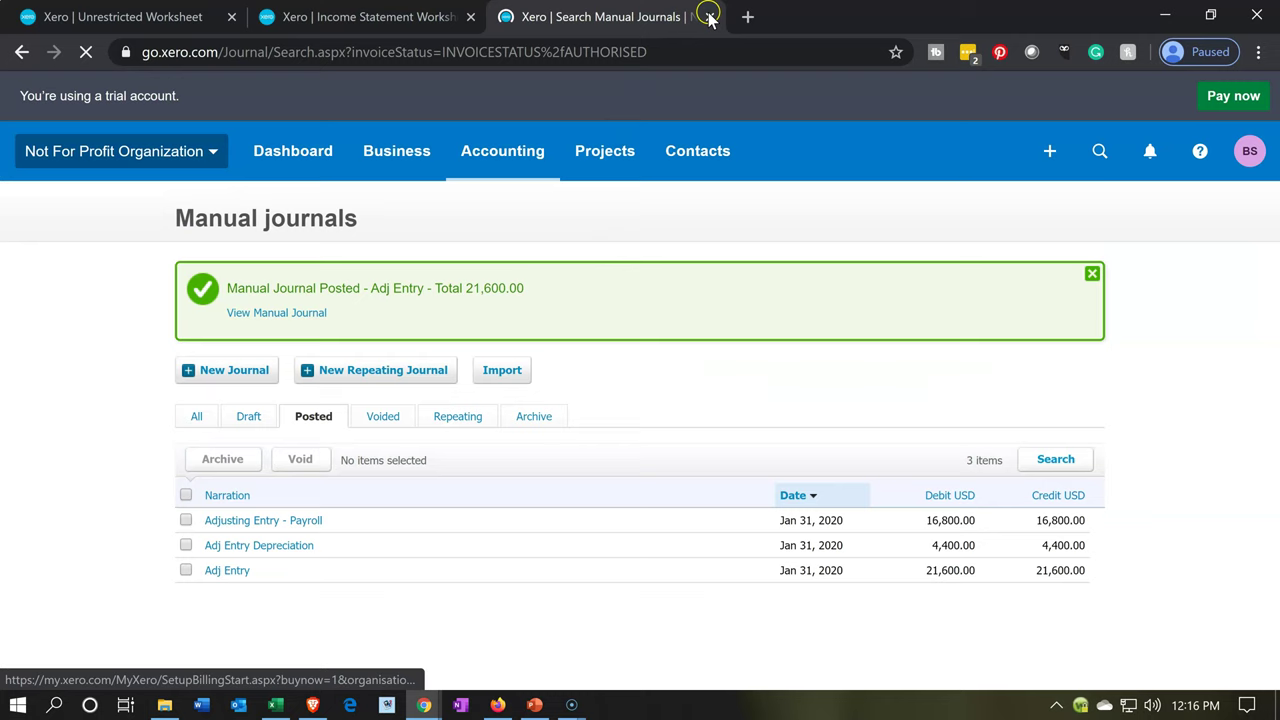
click(709, 17)
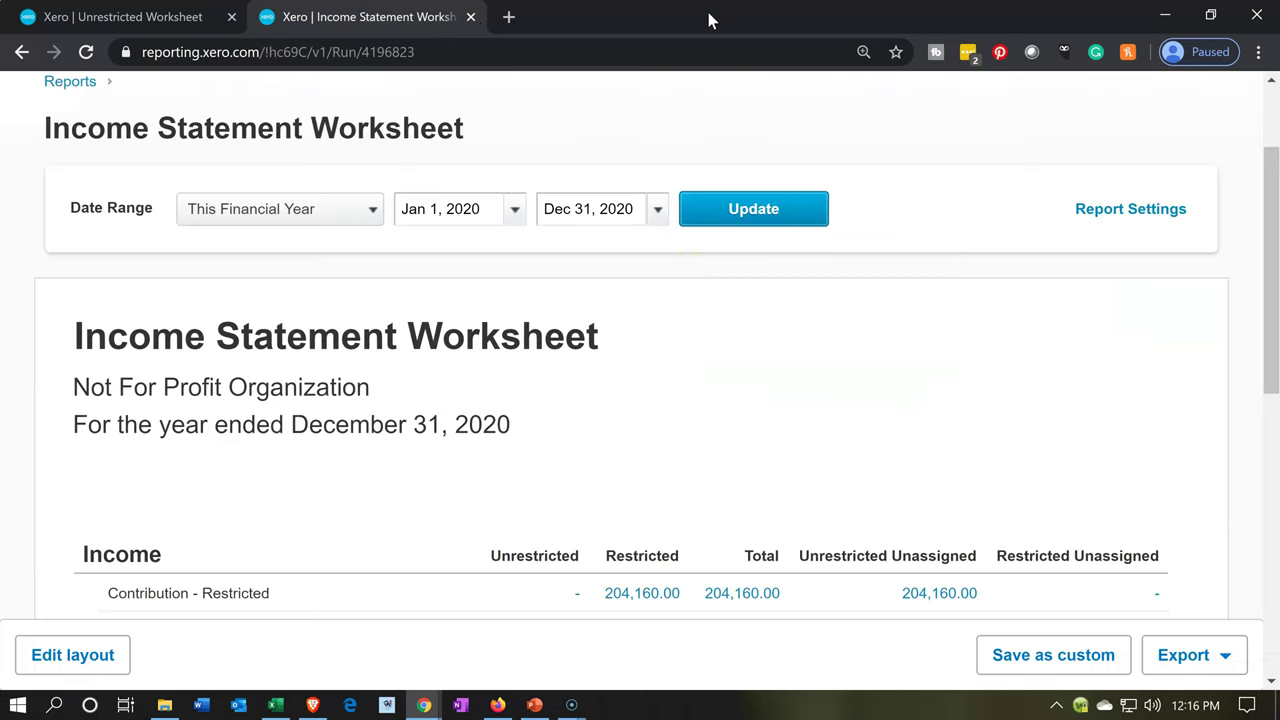
Refresh the Income Statement Worksheet and check the provision for uncollectible pledges under Operating Expenses.
scroll(679, 347, down, 2)
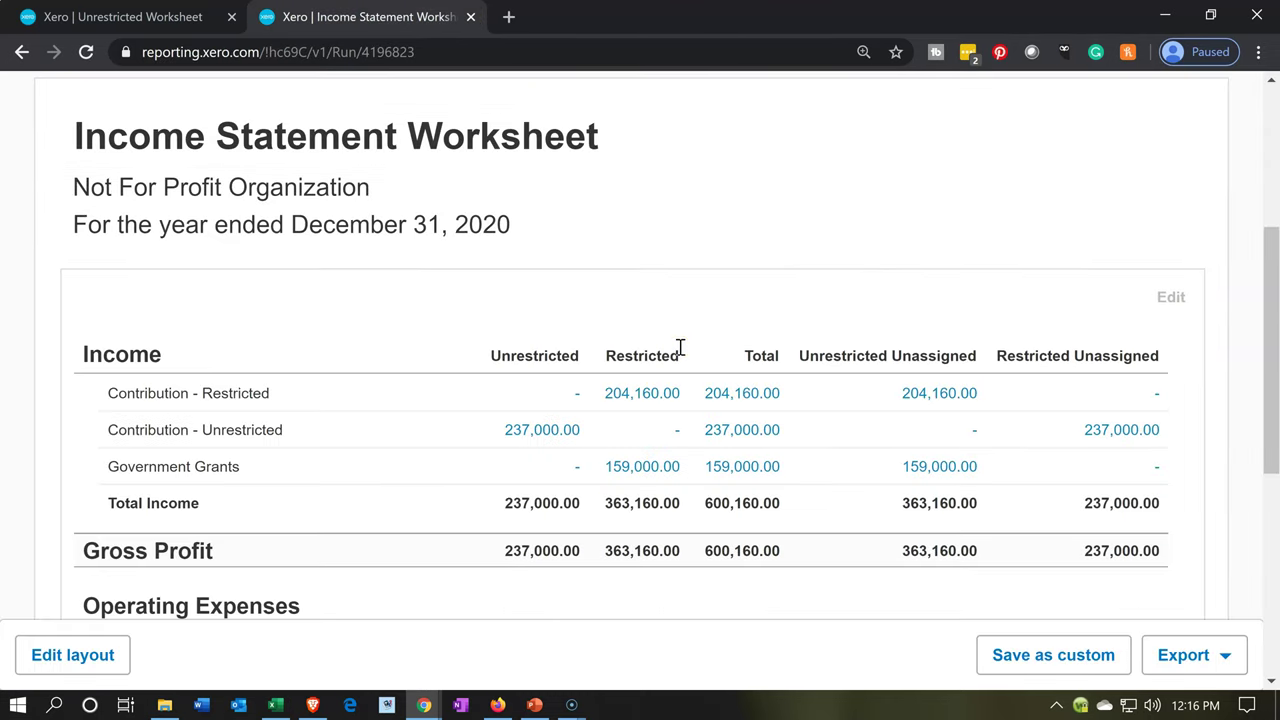
scroll(679, 347, down, 2)
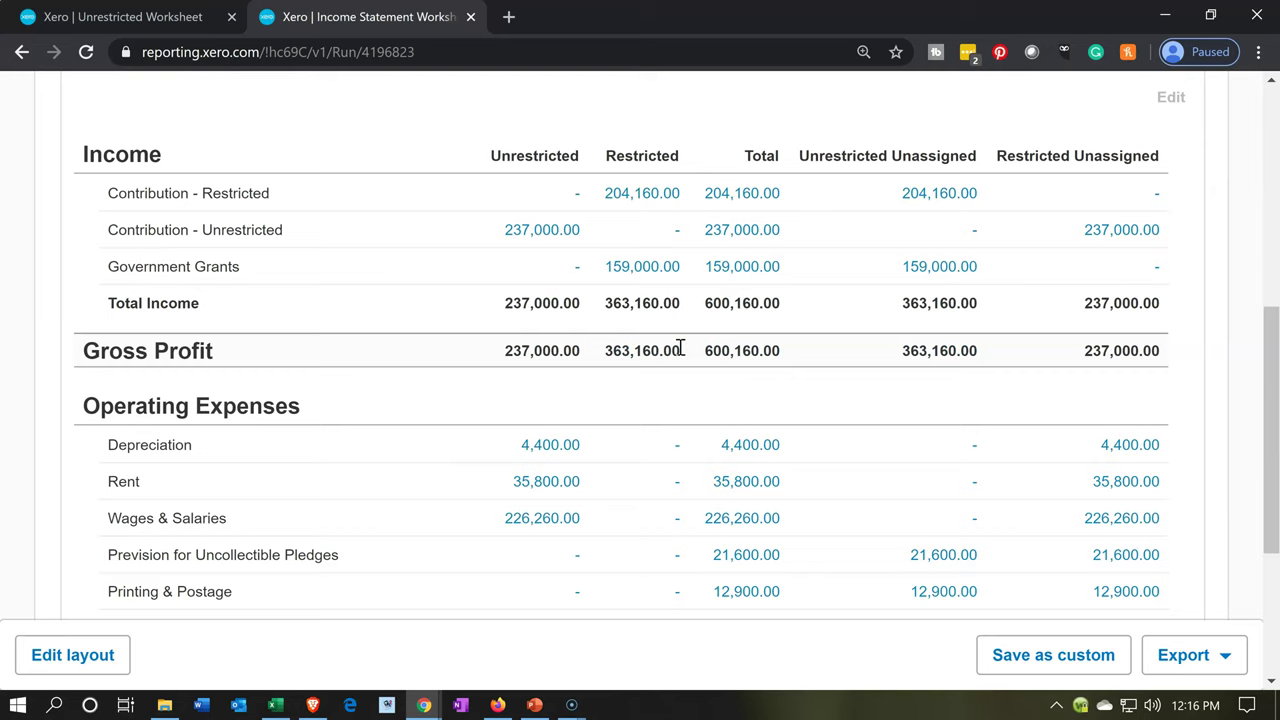
scroll(679, 347, up, 4)
click(760, 112)
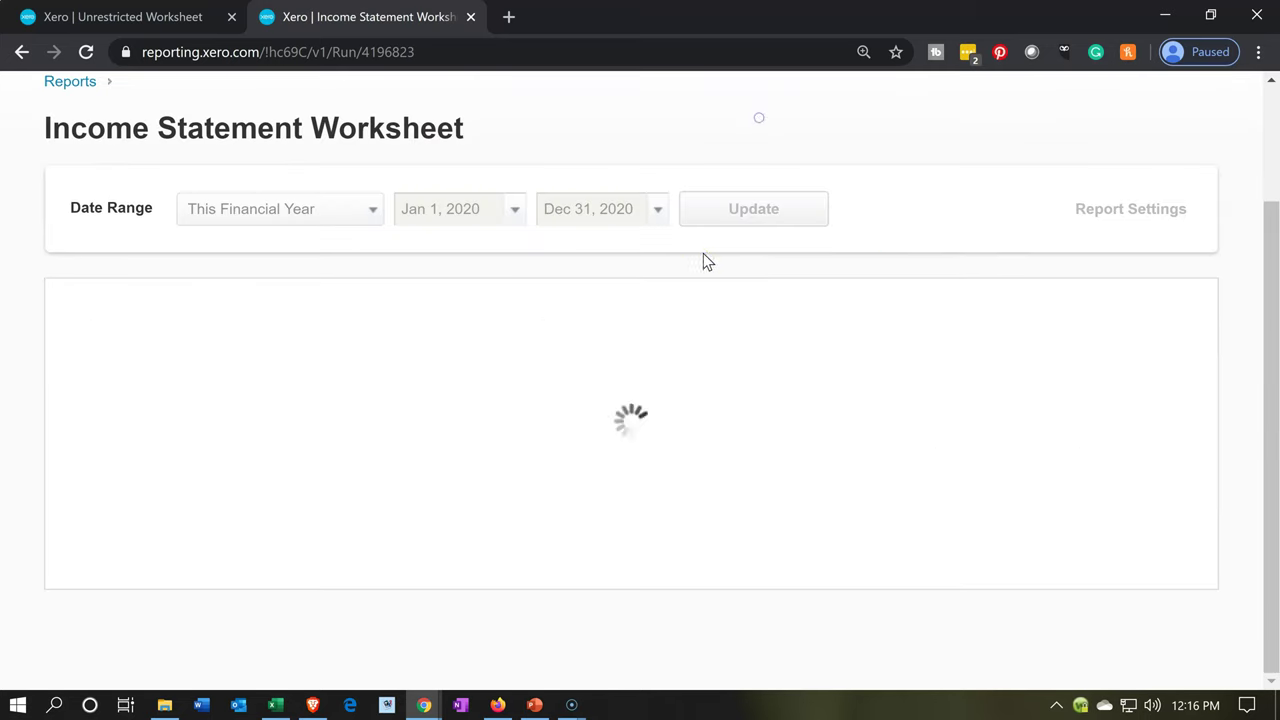
scroll(700, 411, down, 4)
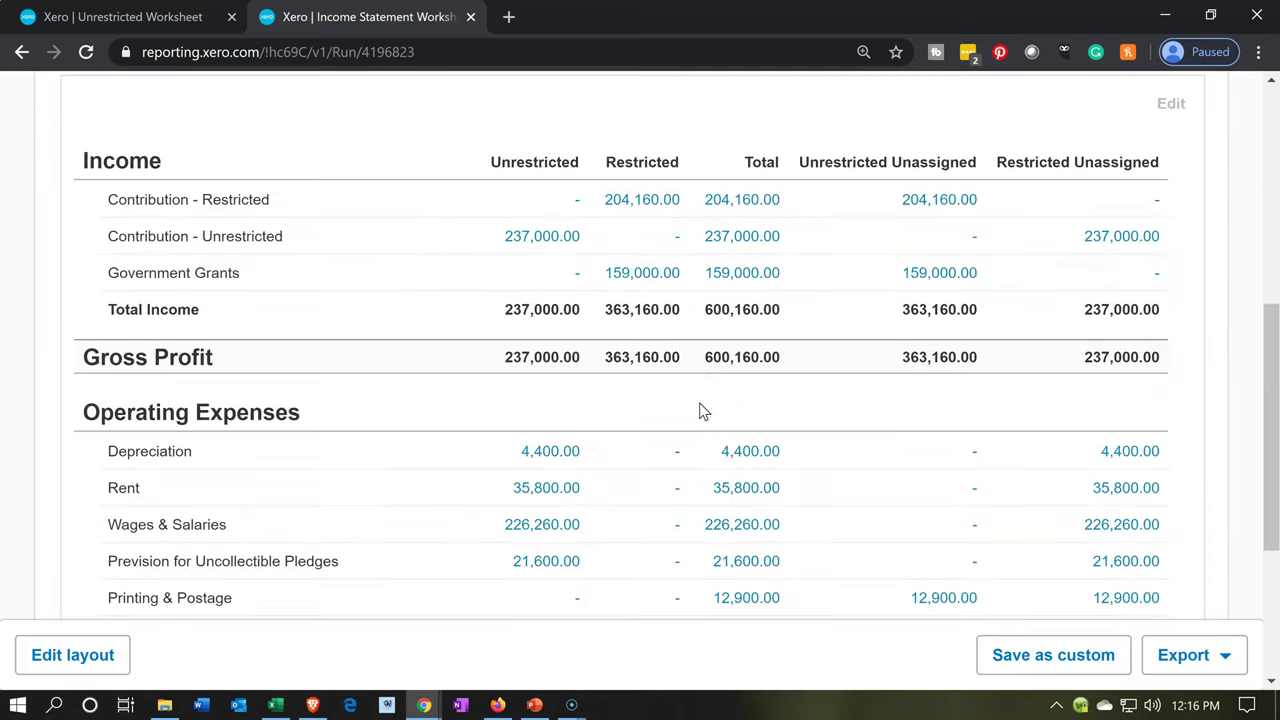
click(605, 545)
Refresh the Unrestricted Worksheet and compare its uncollectible pledges allocation with the expense table in the Excel workbook.
click(133, 12)
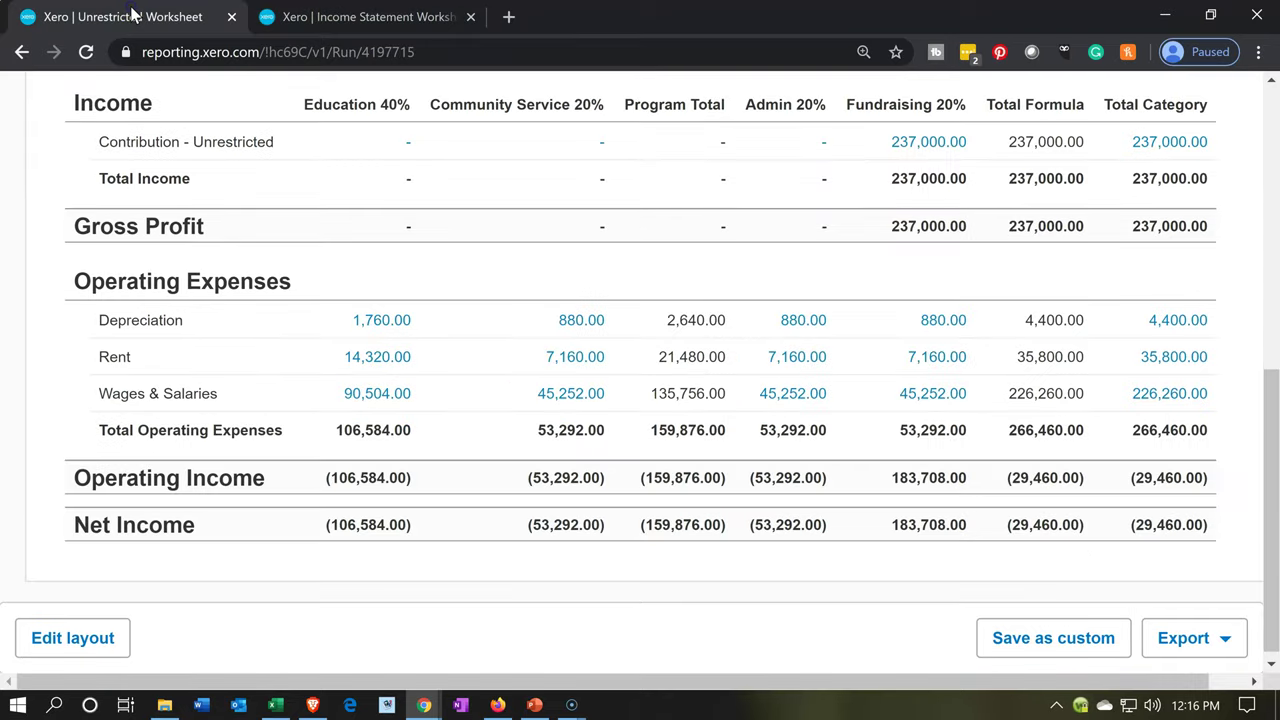
scroll(645, 344, up, 3)
scroll(645, 344, up, 2)
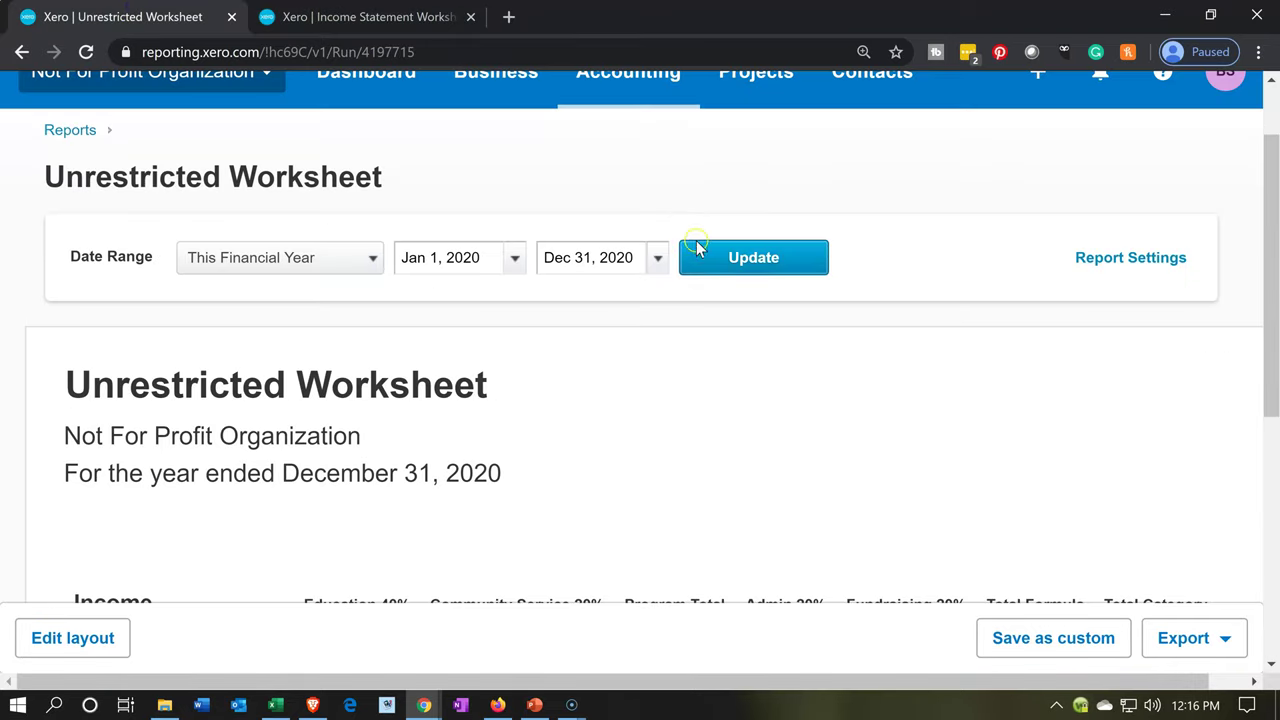
click(703, 260)
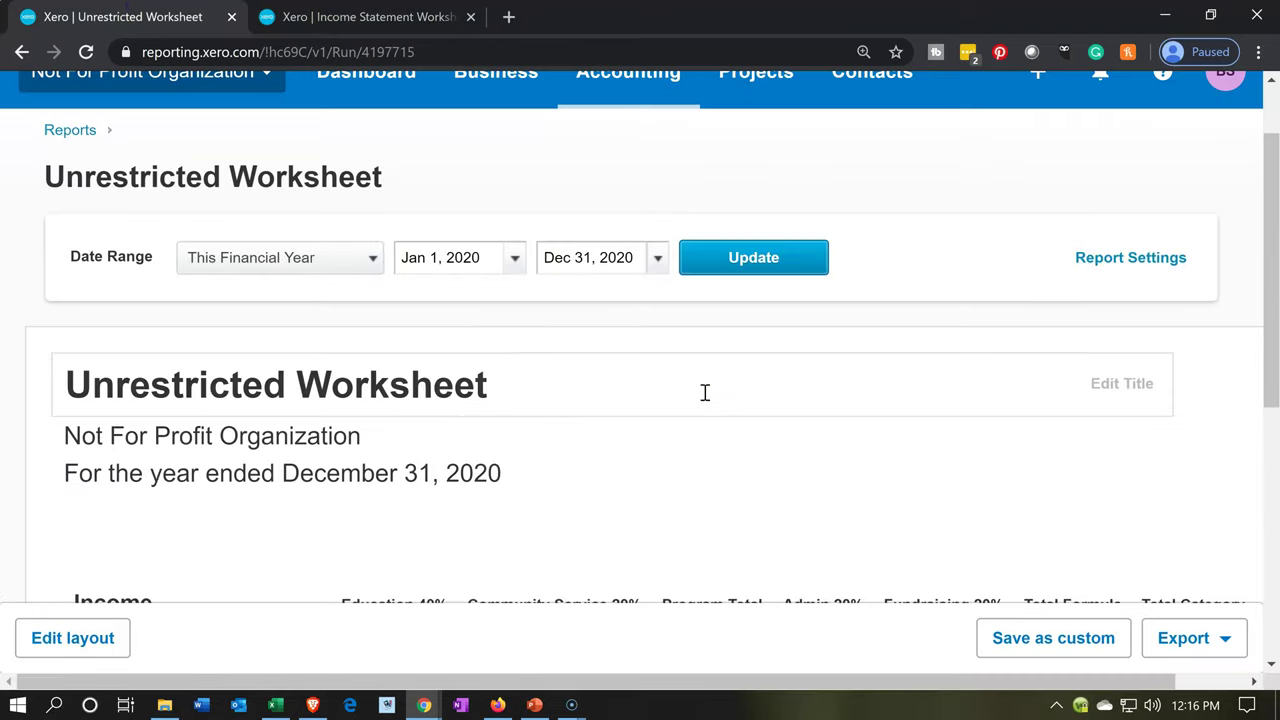
scroll(704, 392, down, 5)
scroll(704, 392, down, 1)
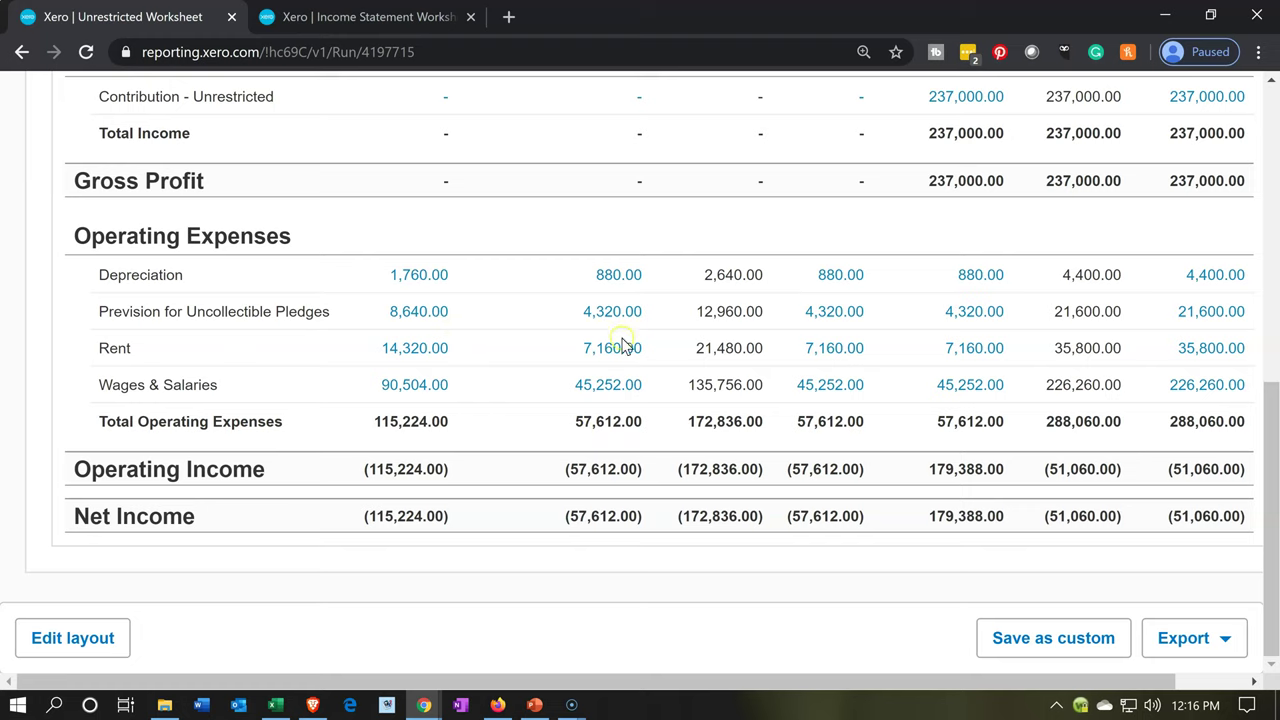
click(277, 705)
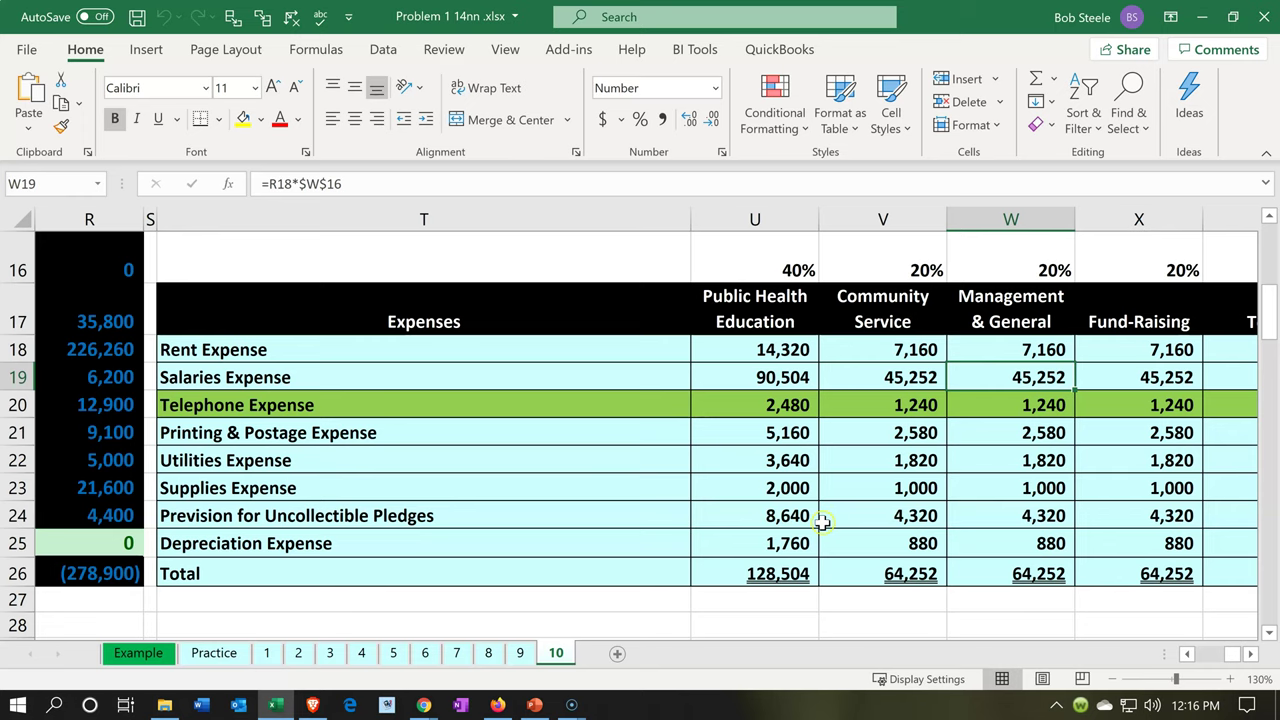
click(1202, 17)
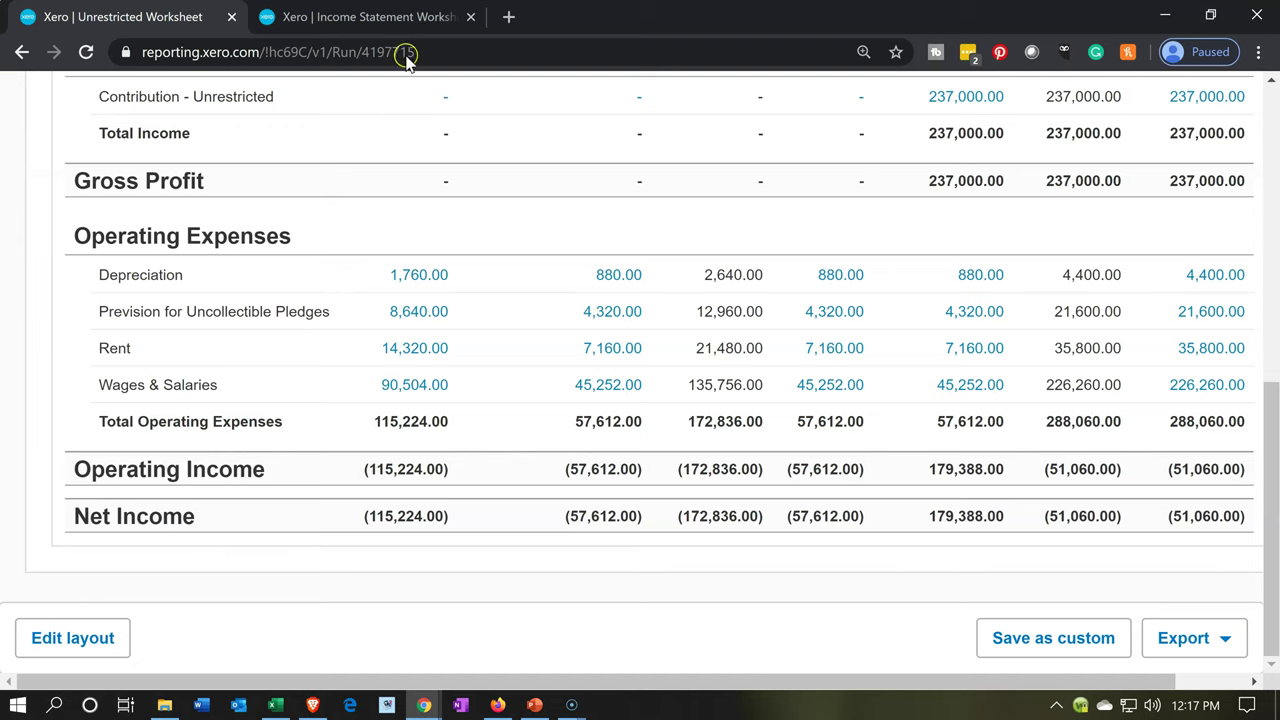
Duplicate the Income Statement Worksheet in another browser tab.
click(393, 20)
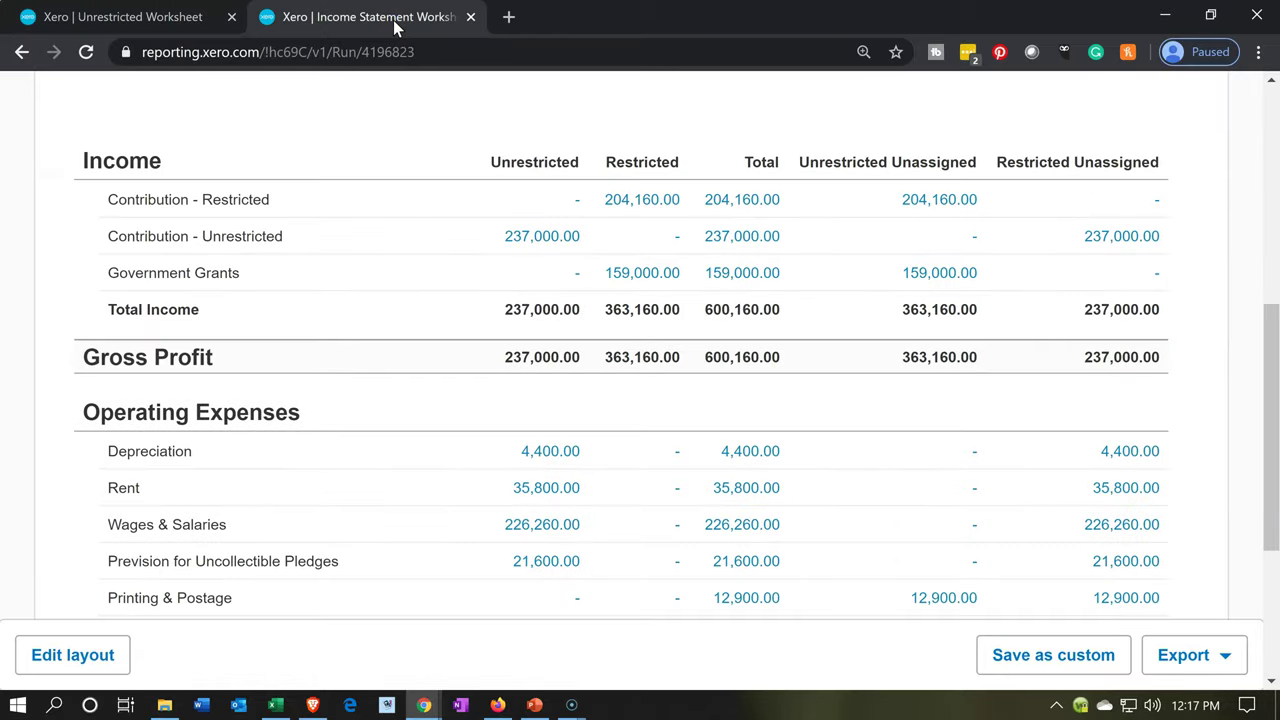
click(393, 20)
right_click(394, 20)
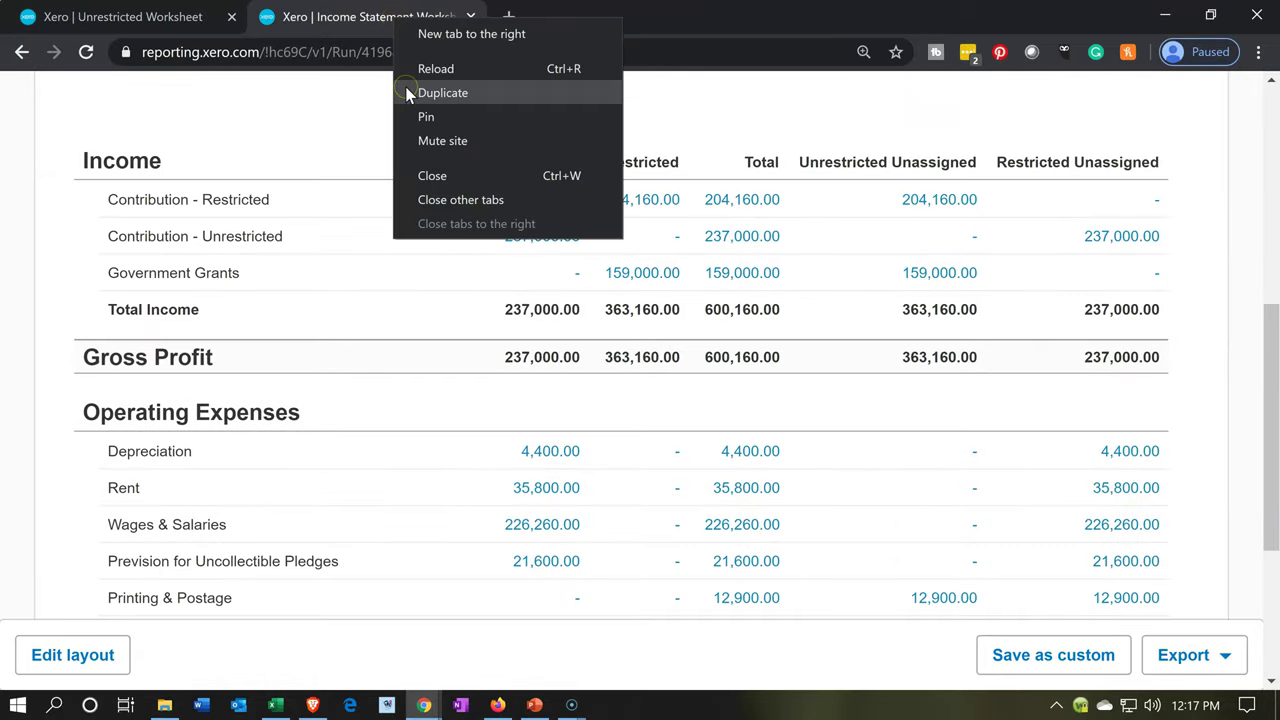
click(442, 92)
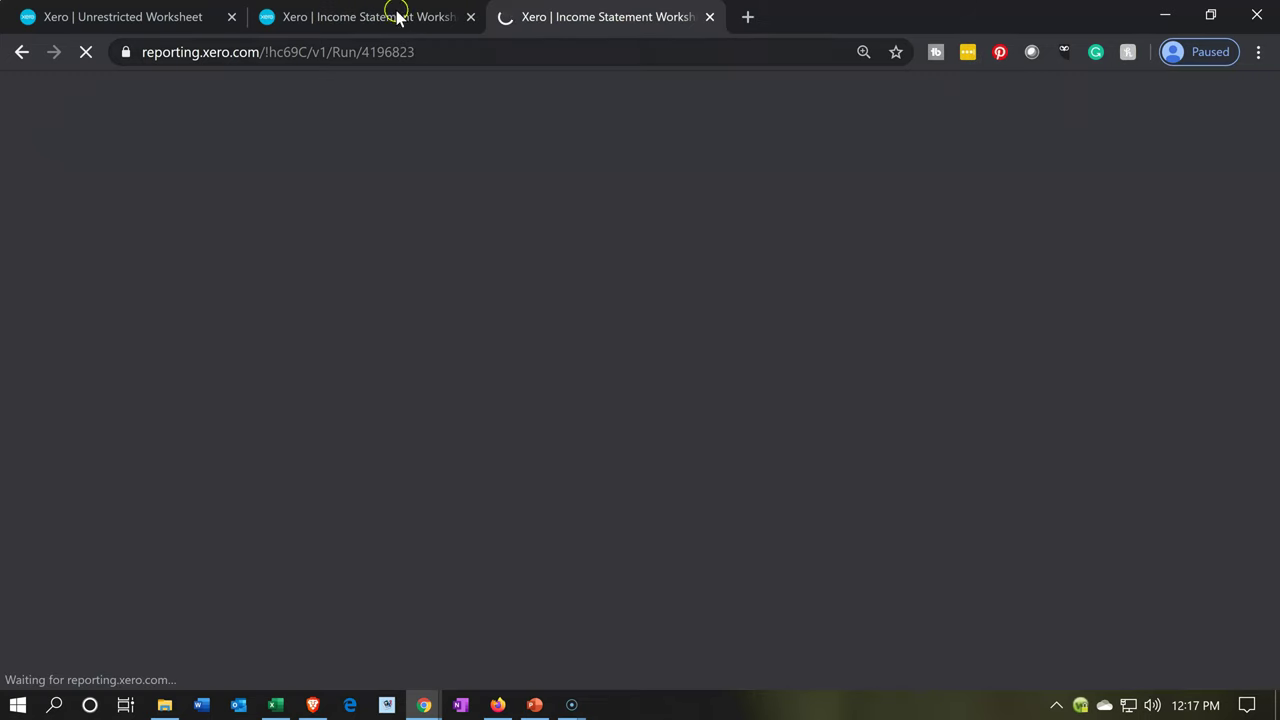
drag(393, 17, 520, 15)
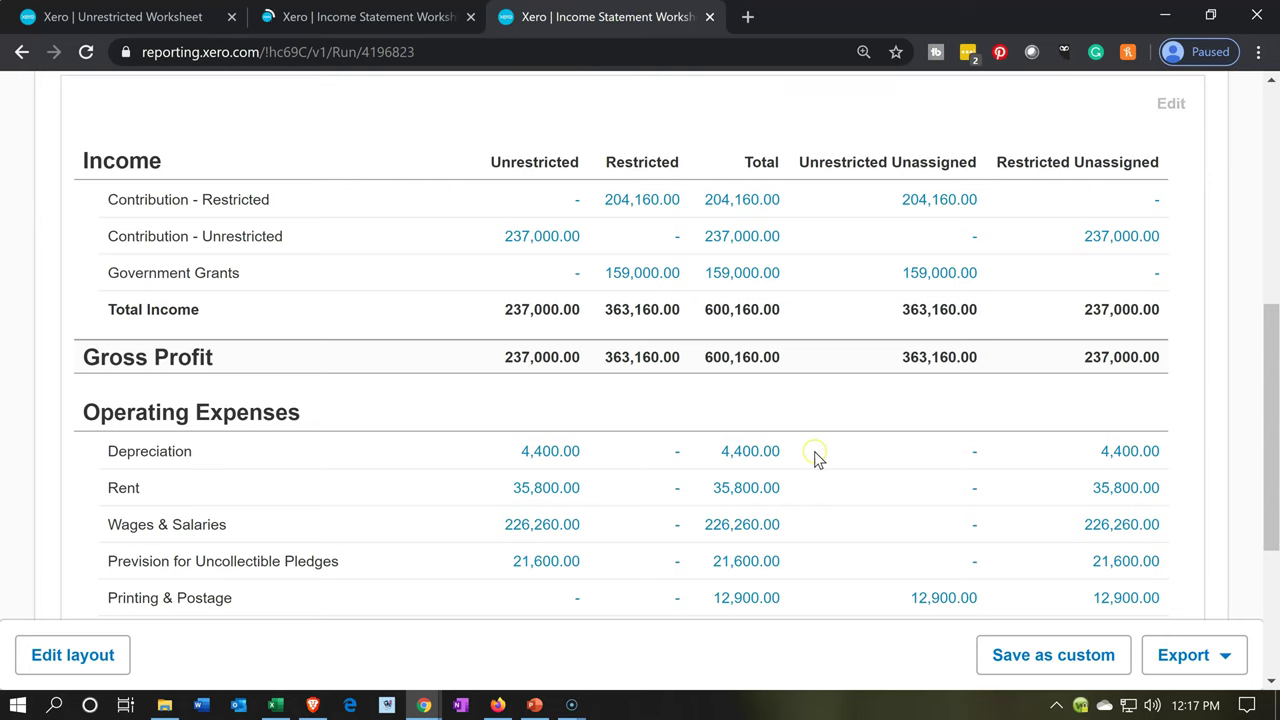
Drill into the unassigned unrestricted Printing & Postage amount and open its Post Office spend money transaction for editing.
scroll(814, 458, down, 1)
scroll(814, 458, down, 2)
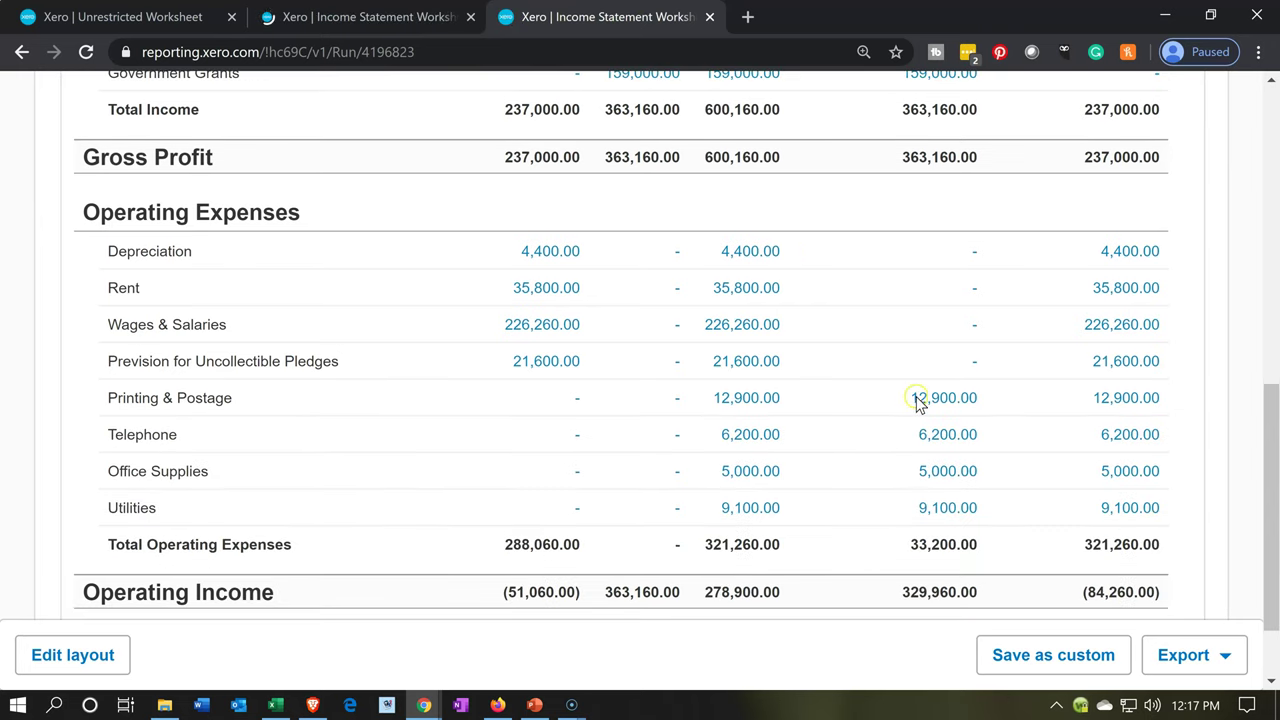
click(921, 400)
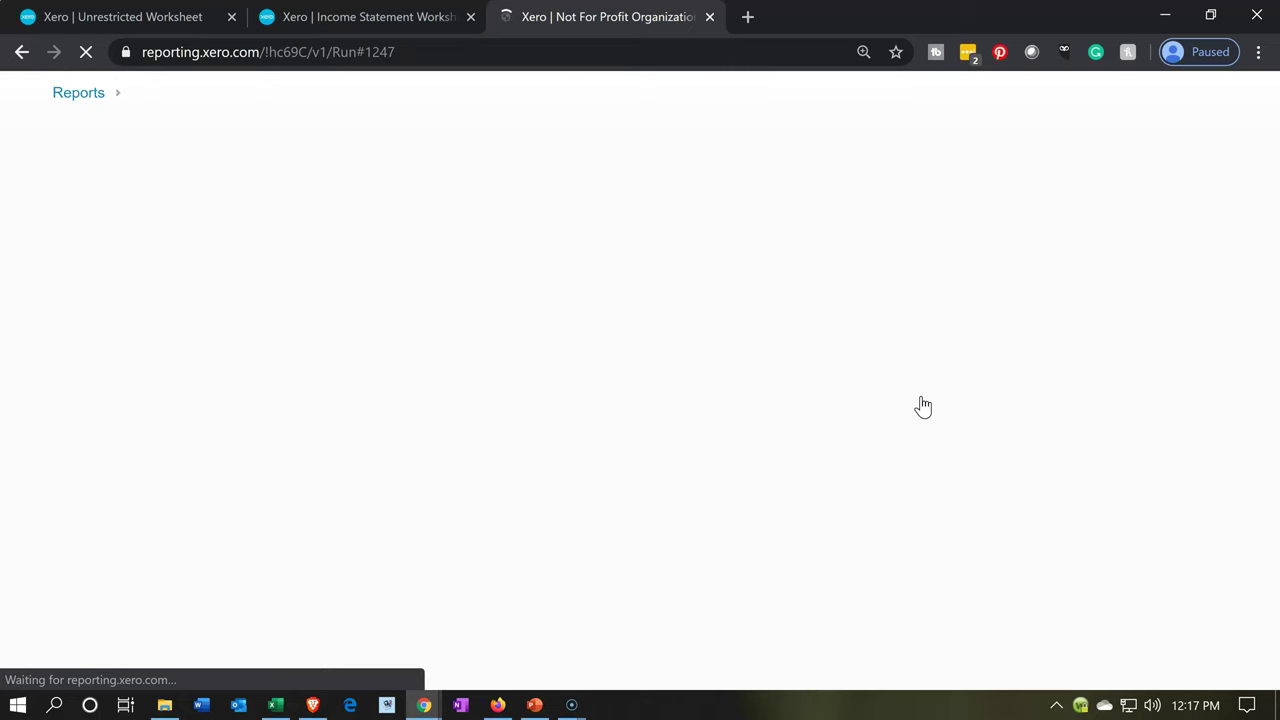
scroll(485, 323, down, 3)
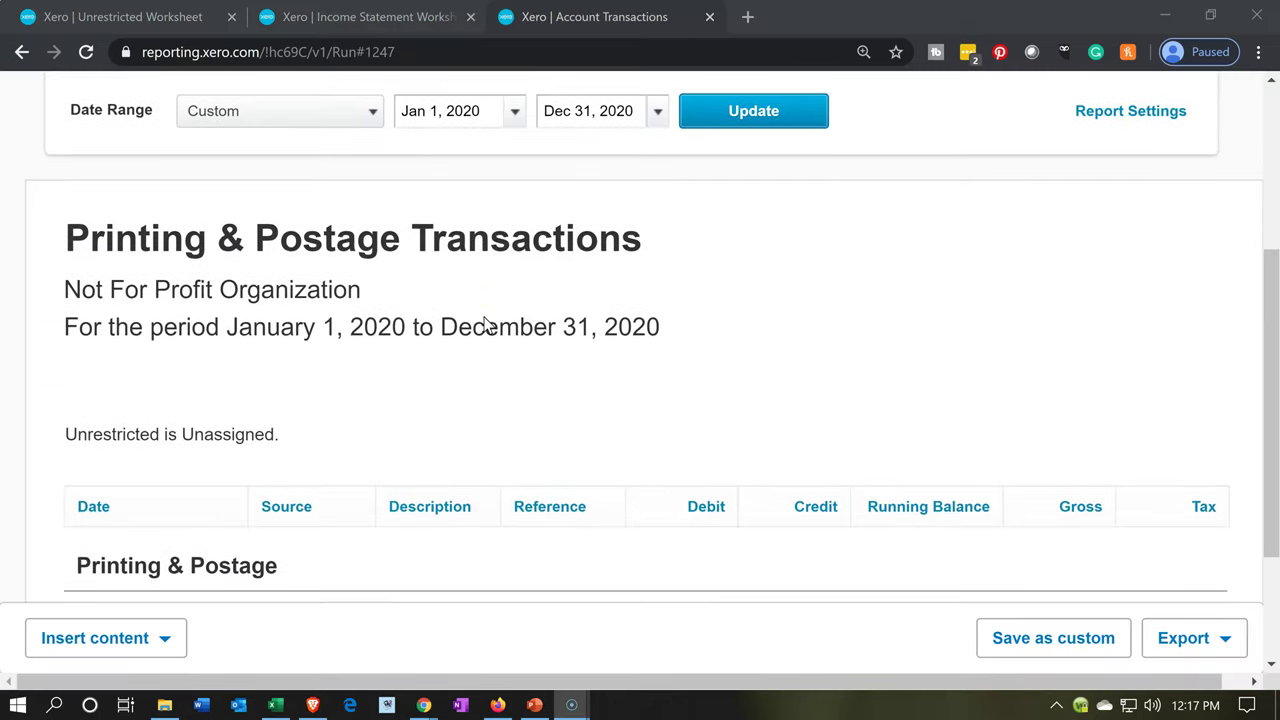
scroll(700, 395, down, 2)
click(963, 432)
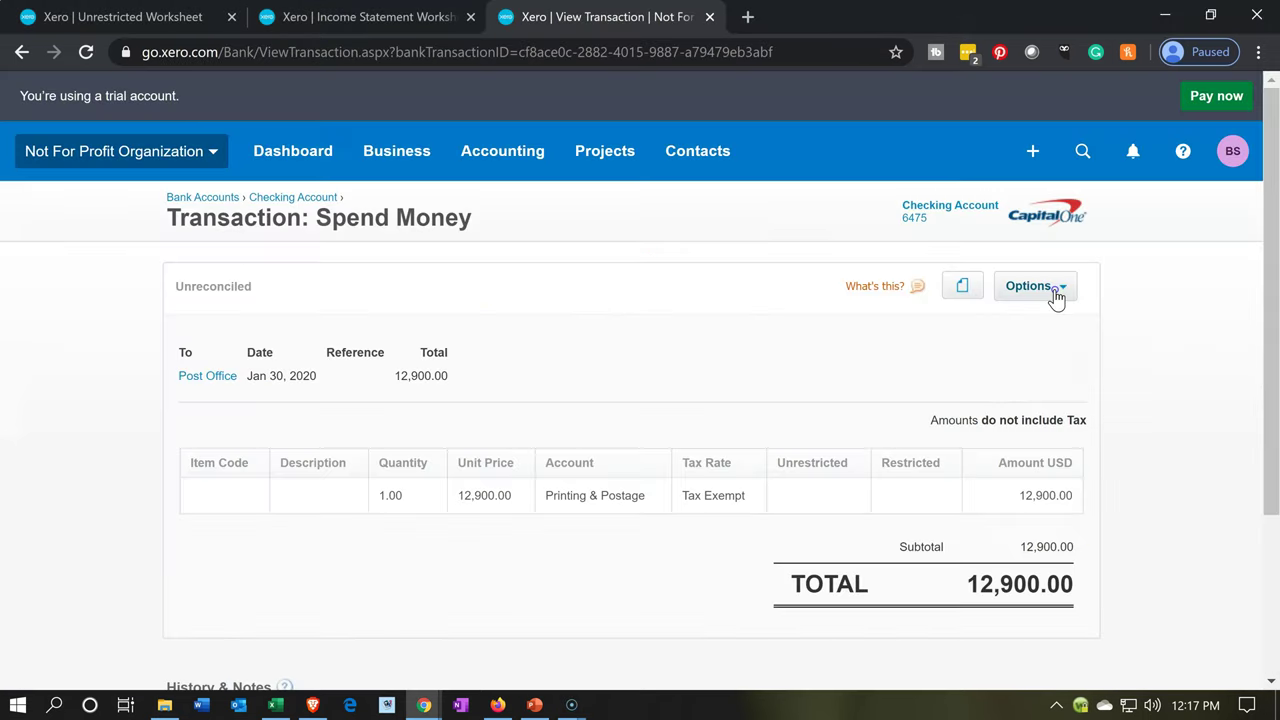
click(1055, 293)
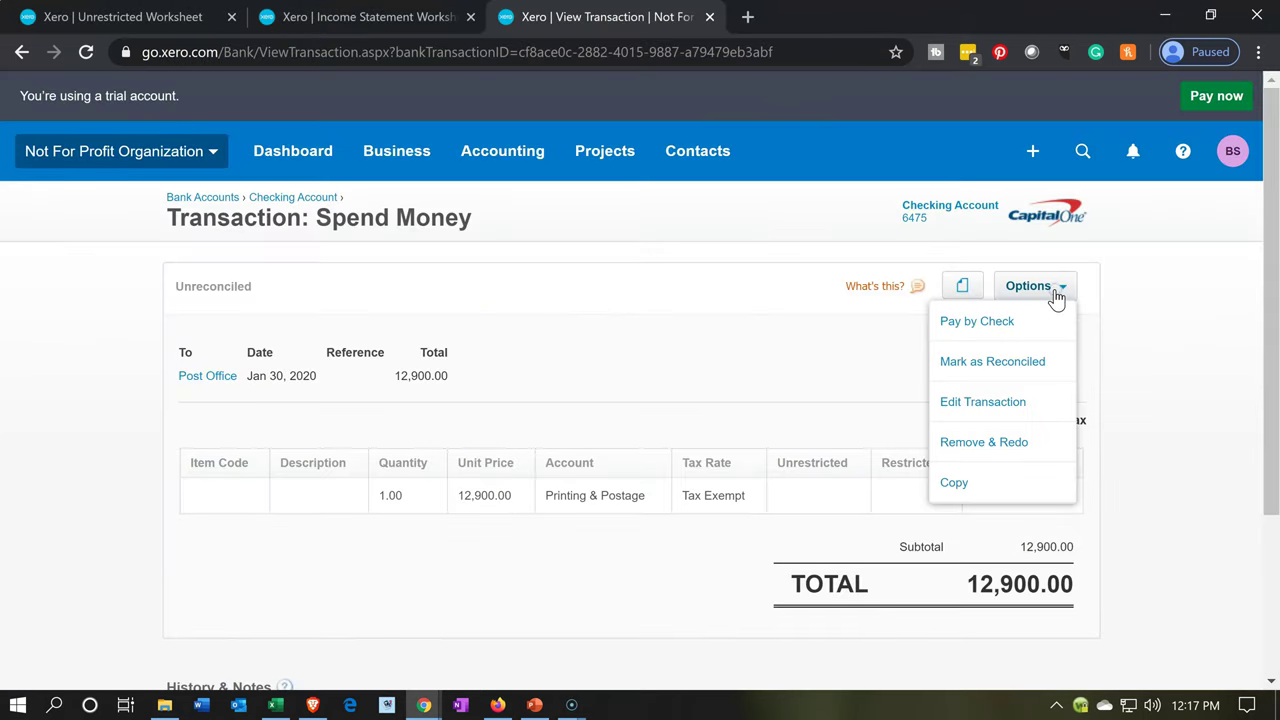
click(1021, 415)
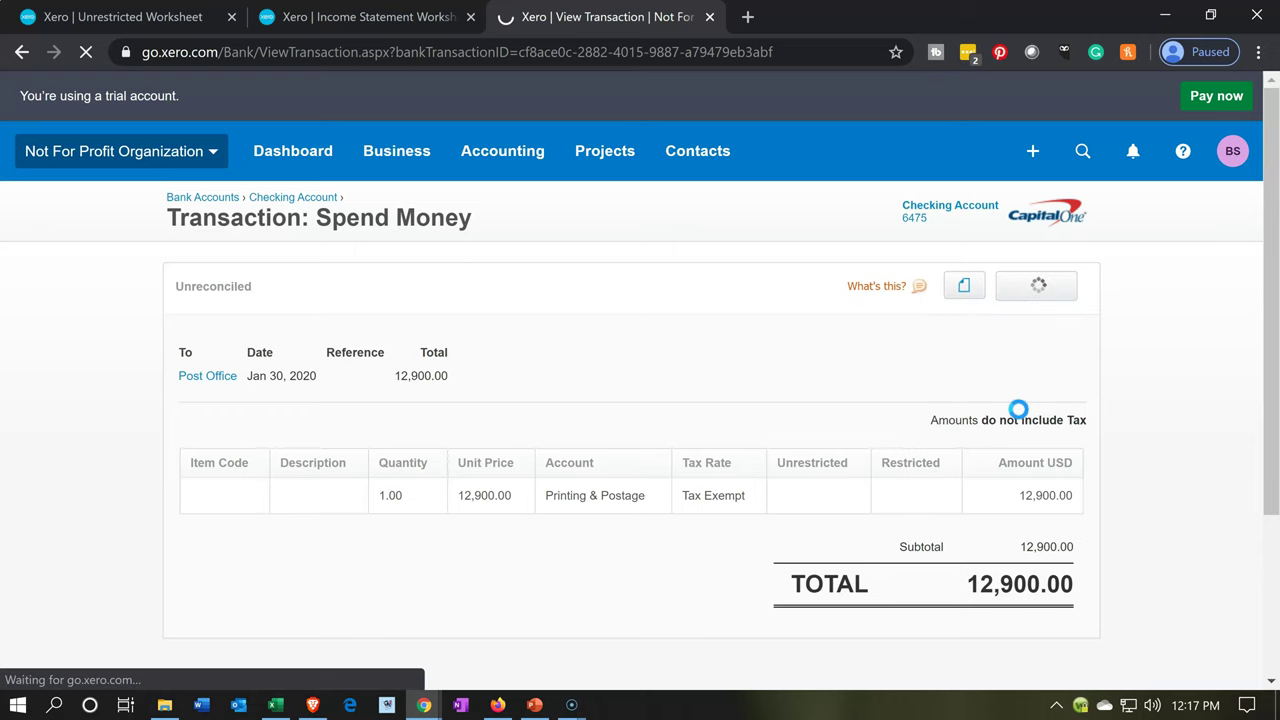
Add four blank lines to the Post Office spend money transaction.
click(219, 538)
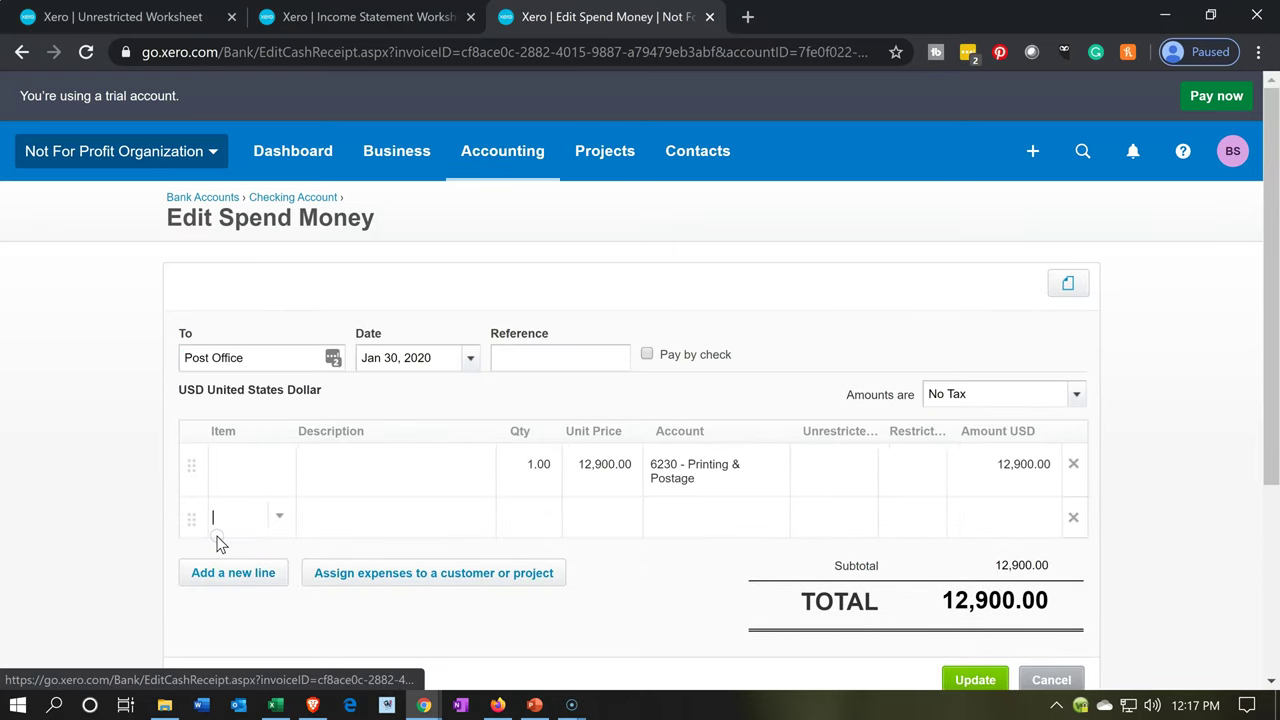
click(209, 580)
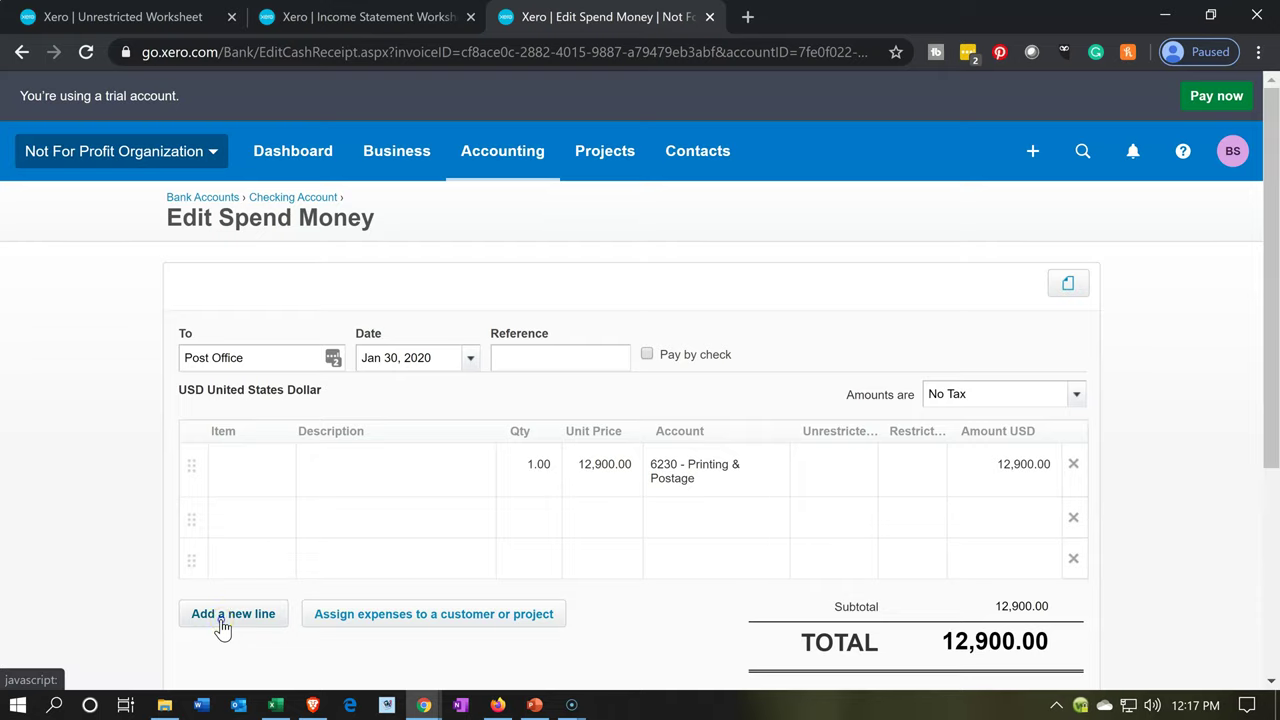
click(222, 628)
scroll(230, 600, down, 1)
click(248, 569)
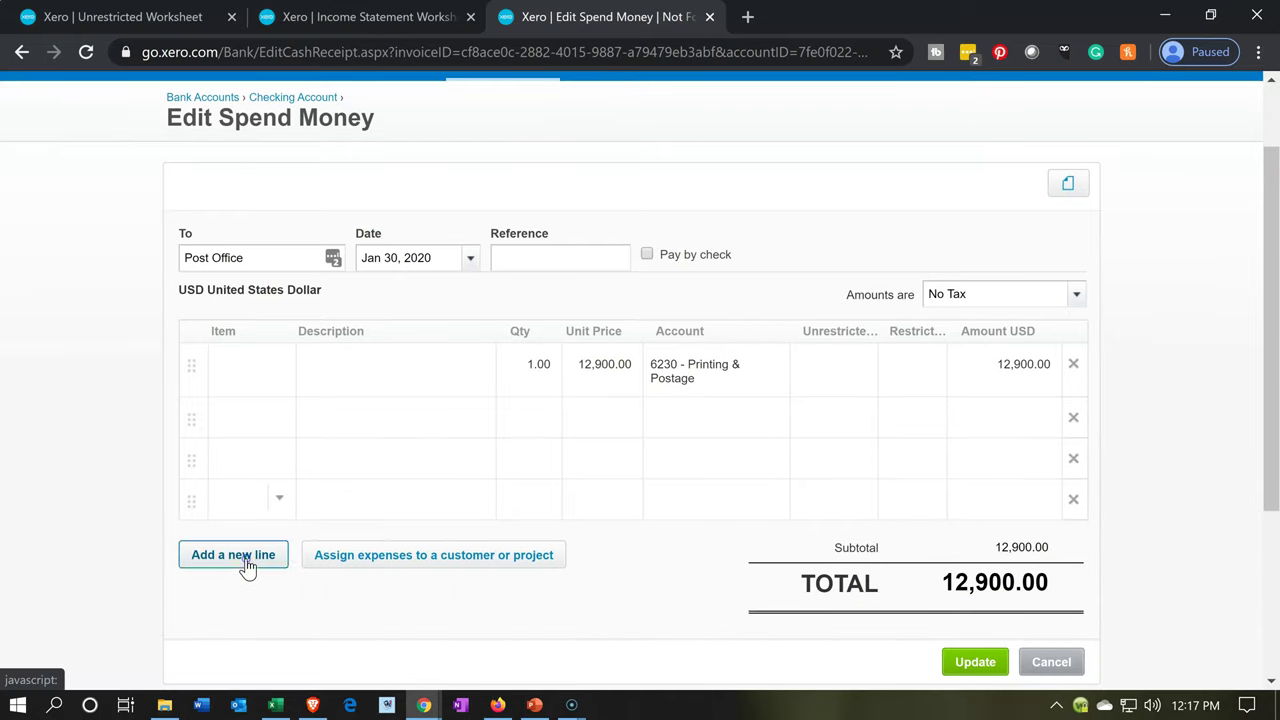
click(248, 562)
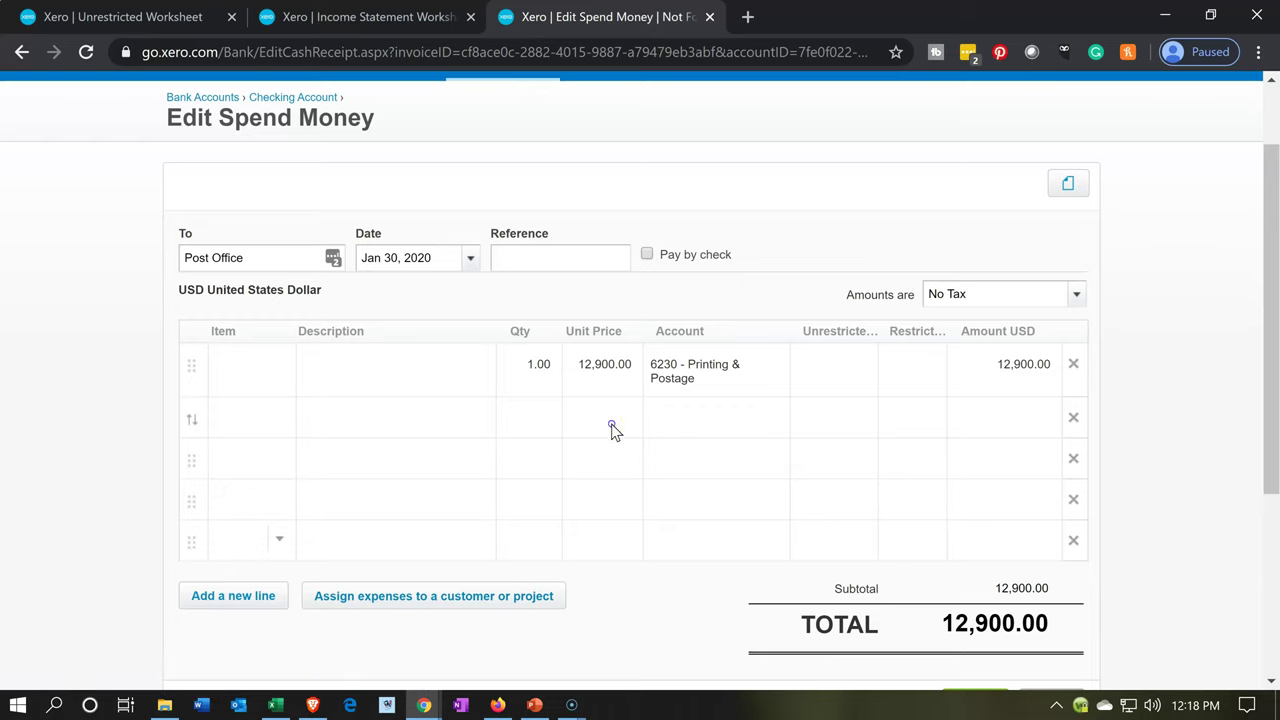
Assign account 6230 - Printing & Postage to the second and third lines of the transaction.
click(726, 424)
text(6230)
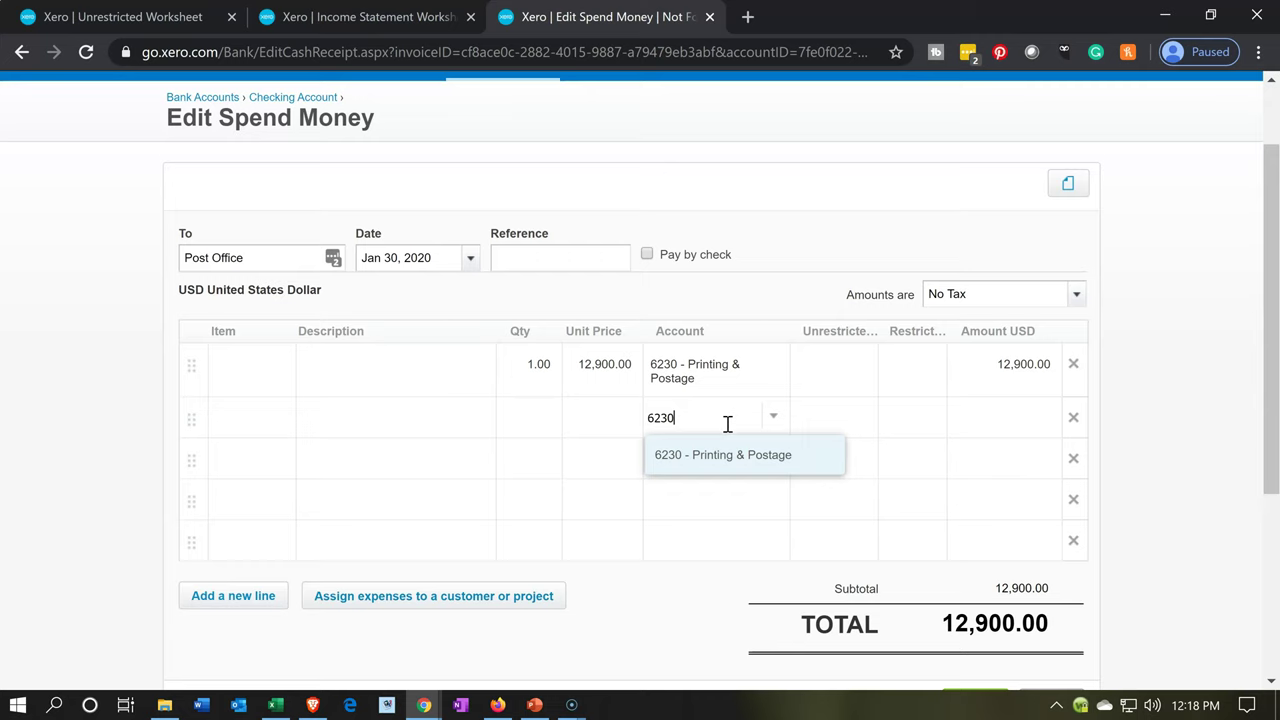
key(Tab)
key(Tab)
key(Tab)
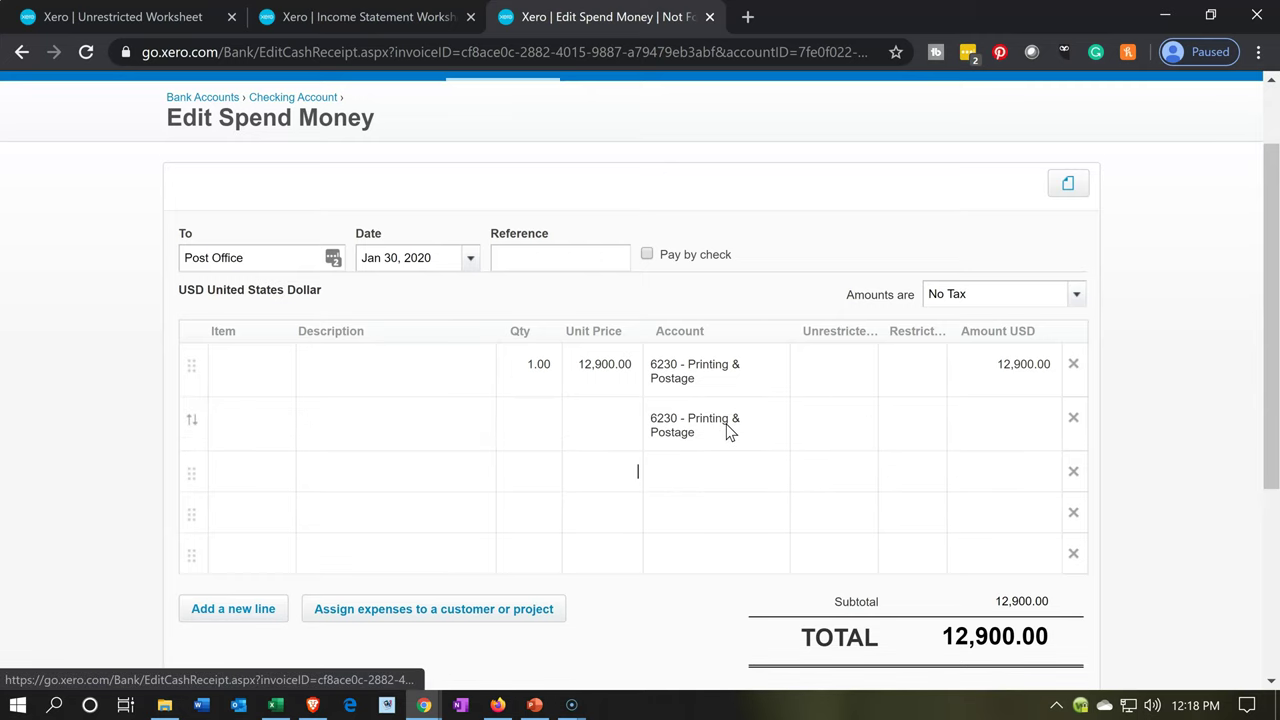
text(6230)
key(Tab)
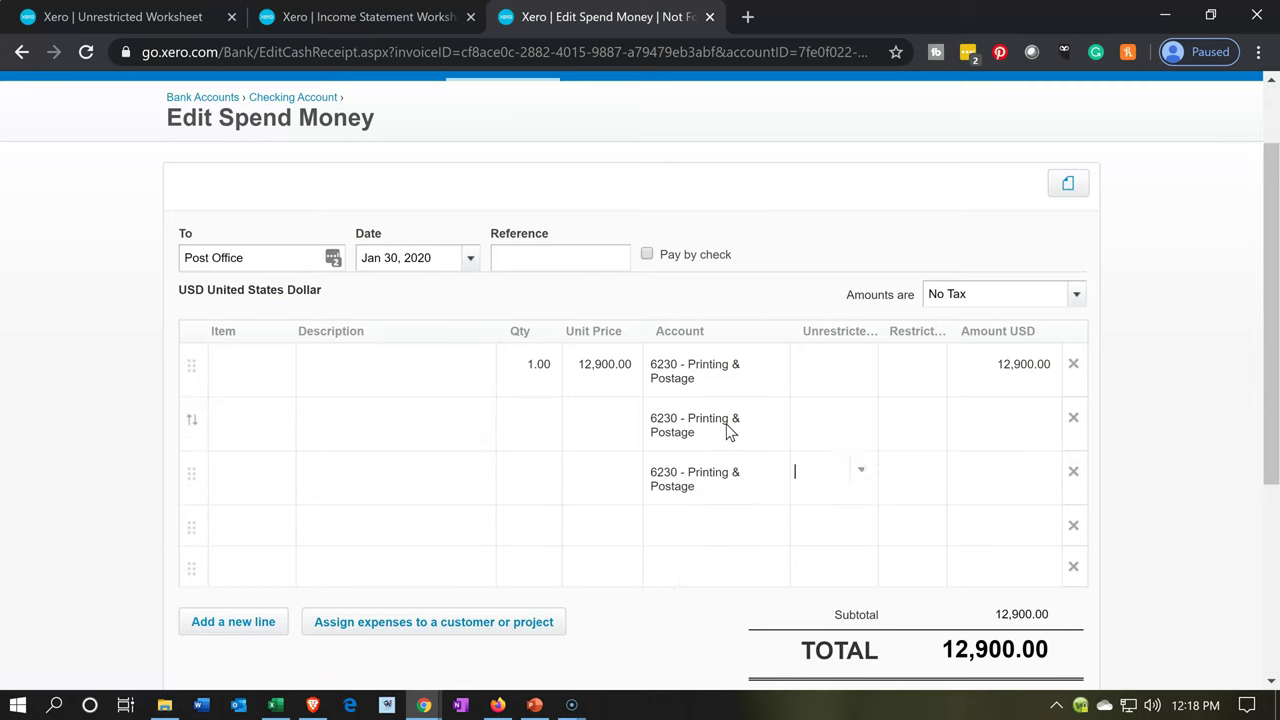
Assign account 6230 - Printing & Postage to the fourth and fifth lines as well.
key(Tab)
key(Tab)
key(Tab)
text(6230)
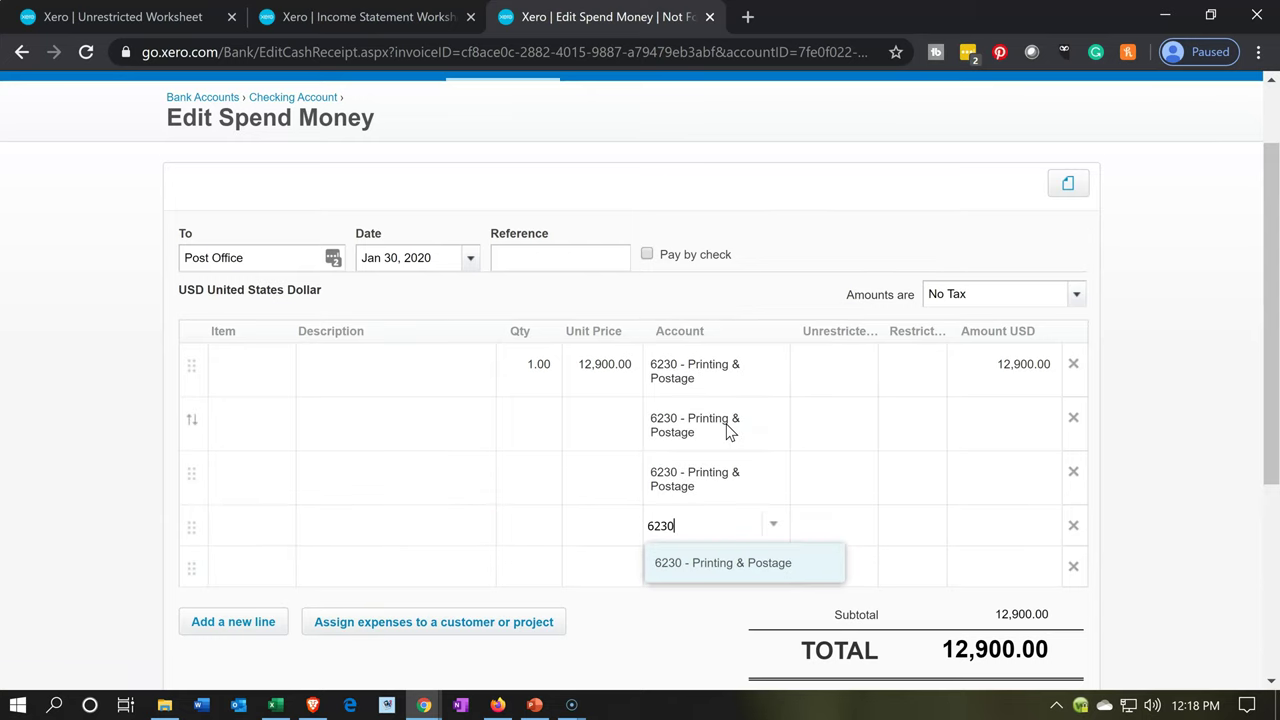
key(Return)
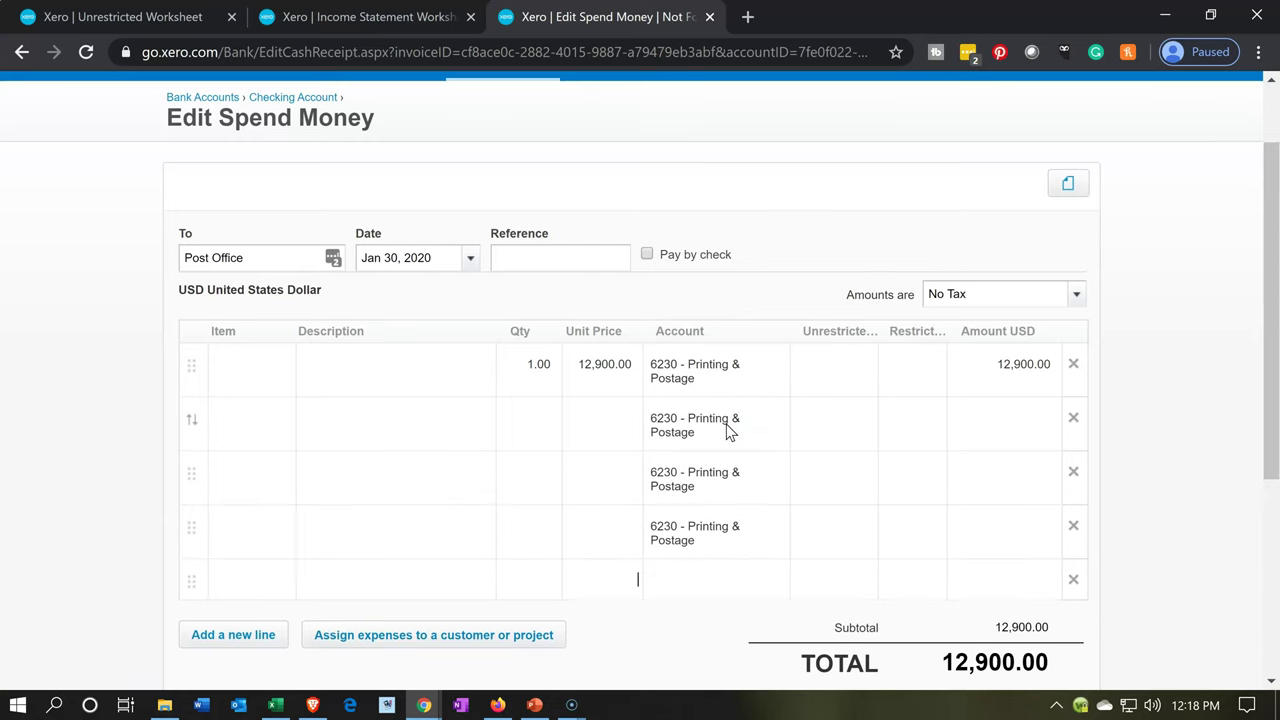
text(63)
key(BackSpace)
text(230)
key(Tab)
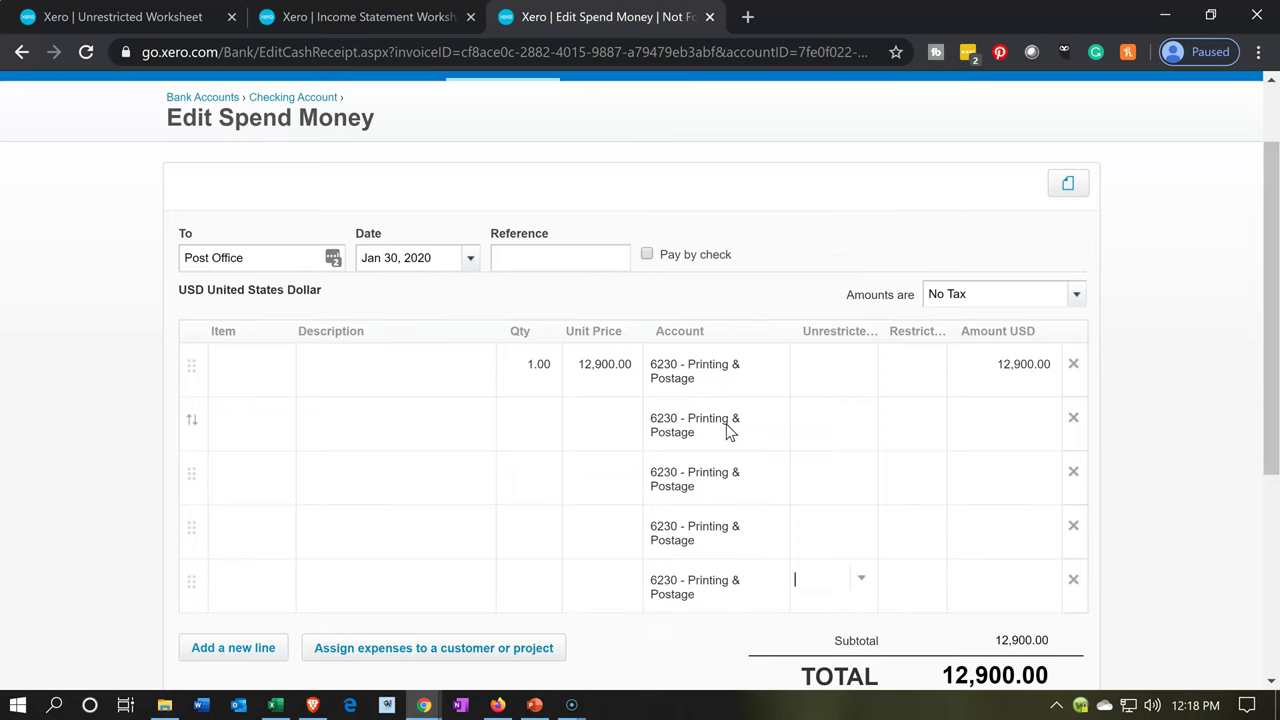
Set the Unrestricted tracking of the four new lines to Admin 20%, Community Service 20%, Education 40% and Fundraising 20%, in that order.
click(855, 418)
click(862, 418)
click(834, 262)
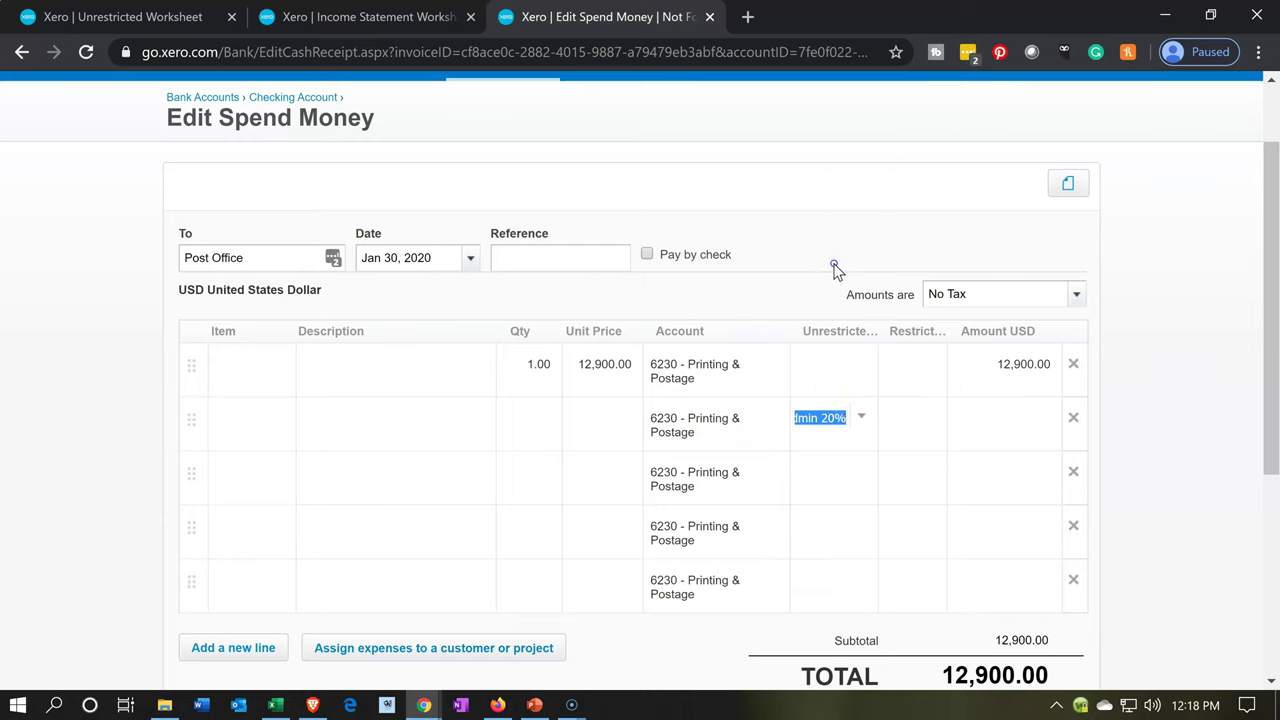
click(845, 481)
click(857, 476)
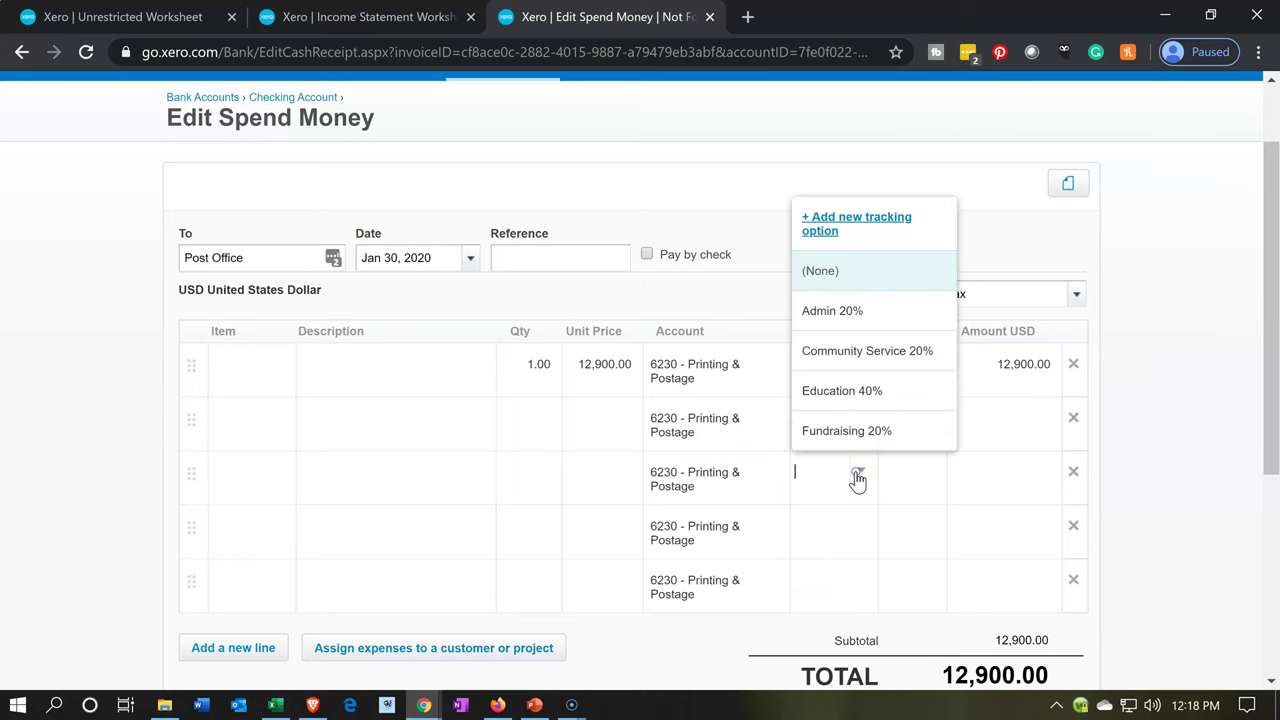
click(850, 356)
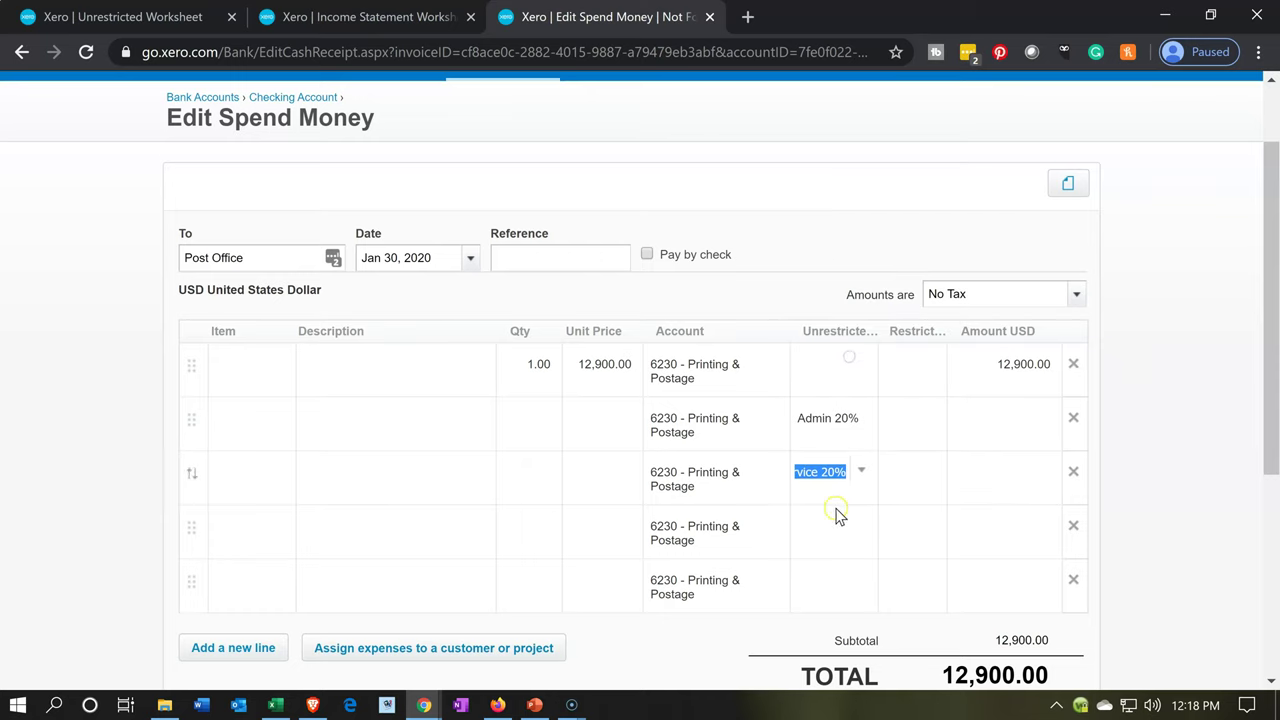
click(852, 535)
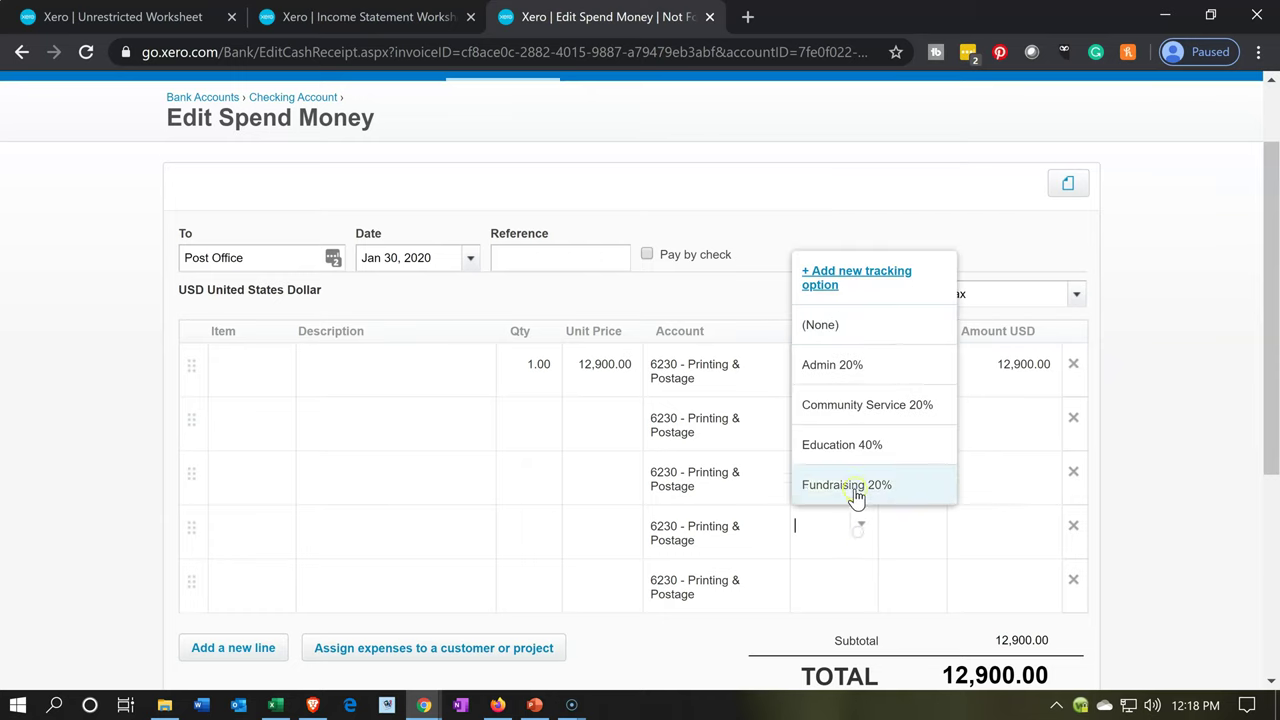
click(855, 450)
click(860, 584)
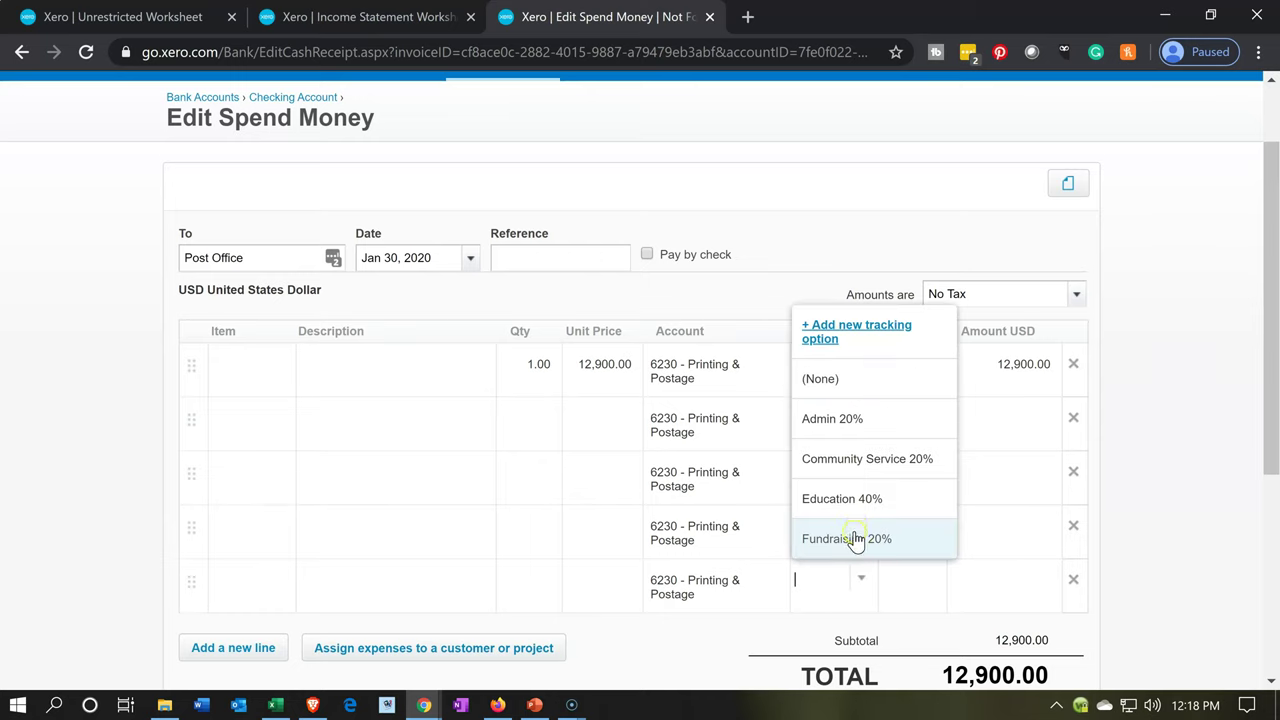
click(855, 539)
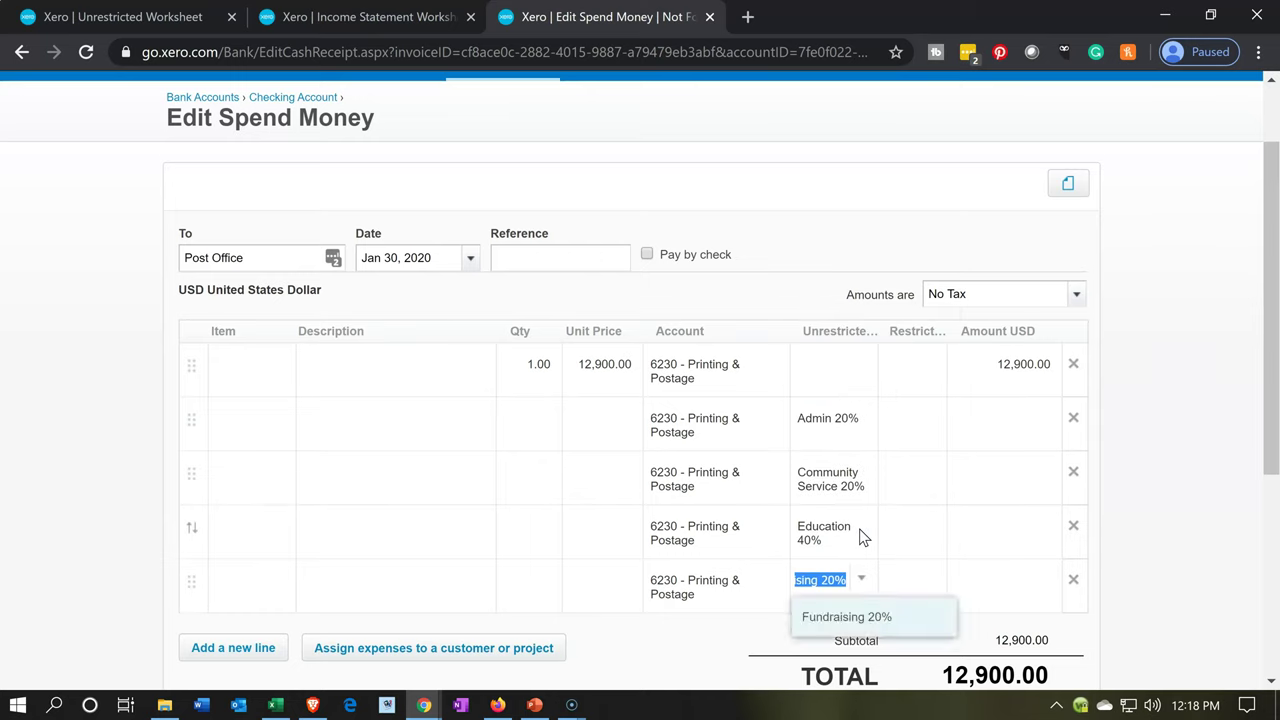
Open the Calculator and compute 20% of the transaction total as 12900*.2.
key(XF86Calculator)
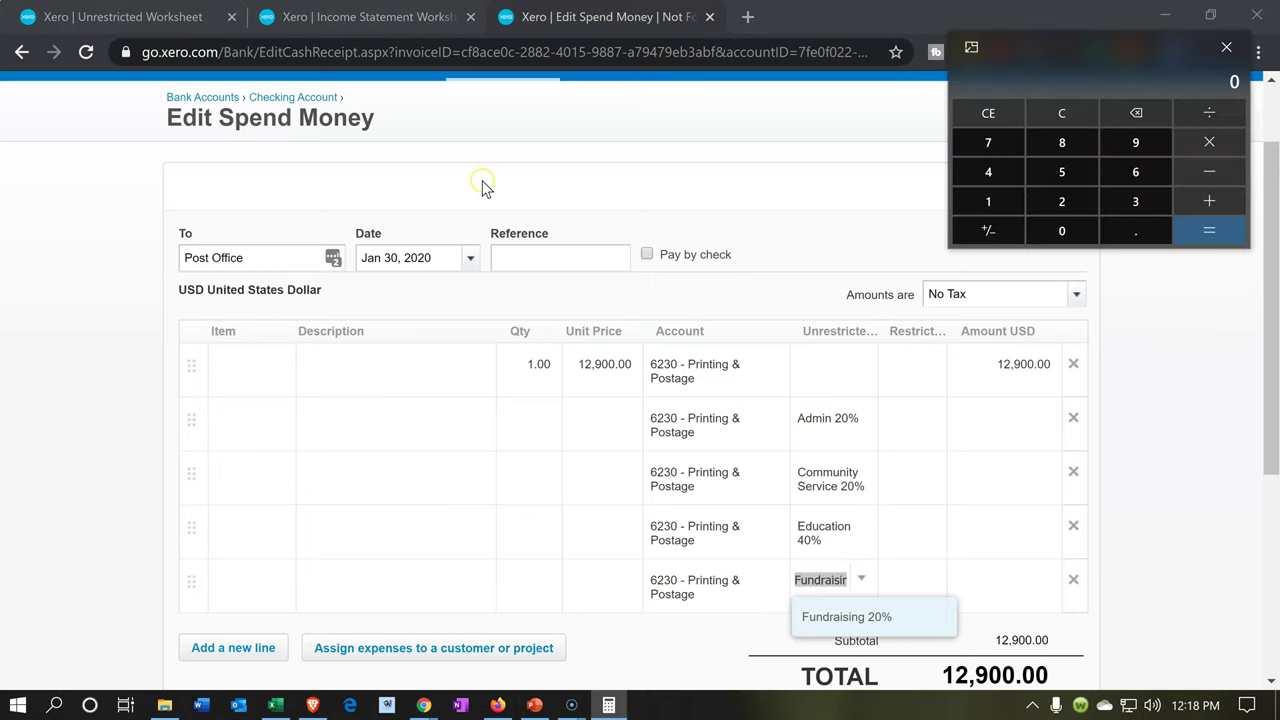
text(12900*.2)
key(Return)
Enter quantity 1 and unit price 2580 on the Admin 20% and Community Service 20% lines.
click(985, 437)
click(525, 428)
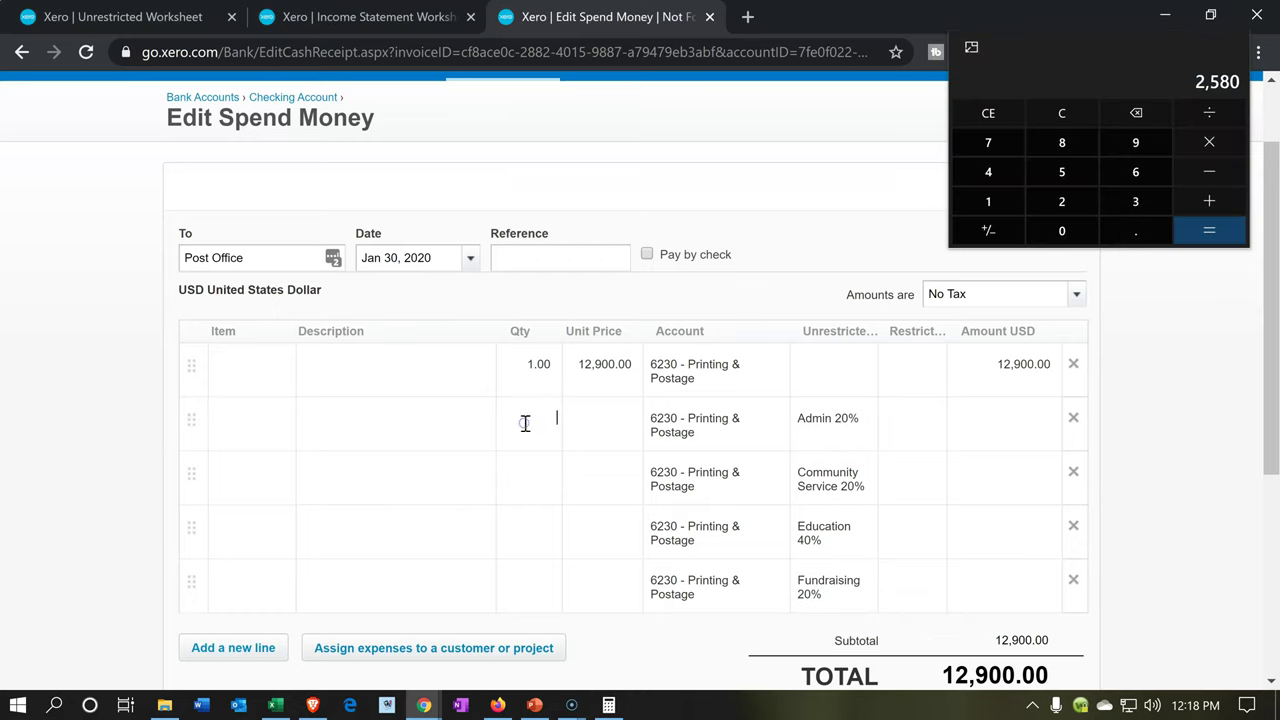
key(Return)
click(533, 446)
click(540, 477)
text(1)
key(Tab)
text(2580)
Enter quantity 1 and unit price 2580 on the Fundraising 20% line.
click(537, 550)
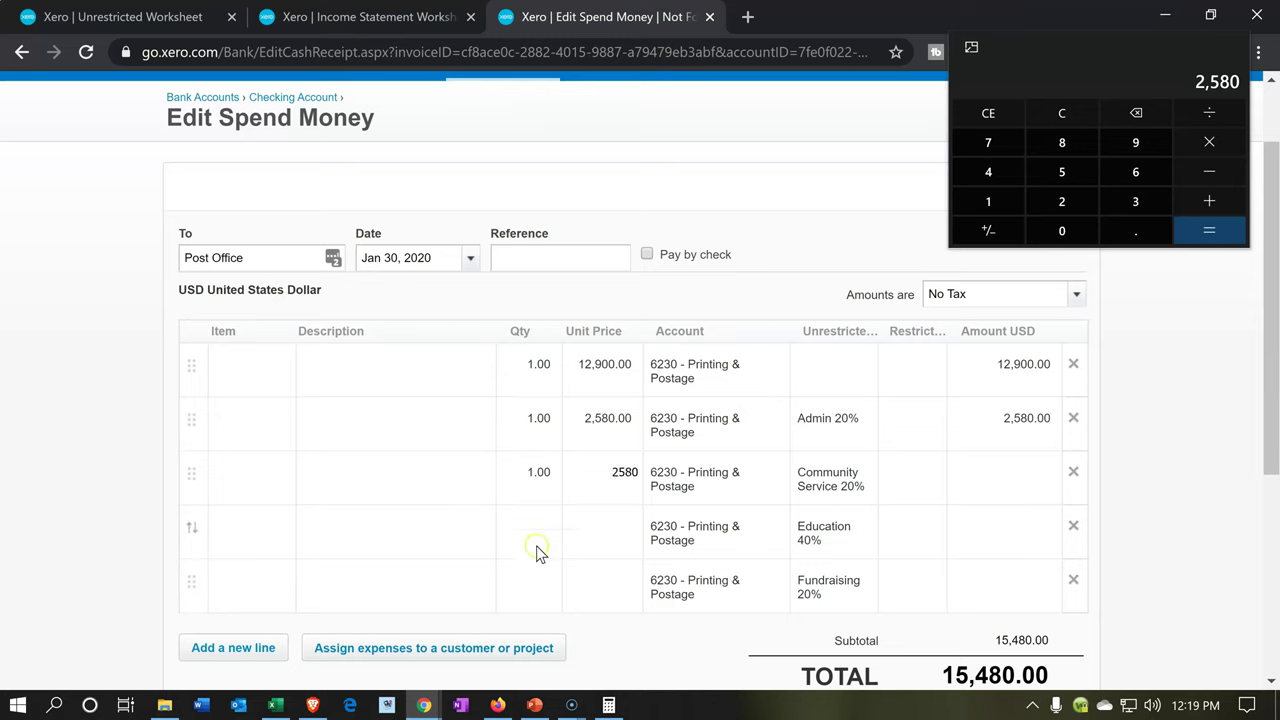
click(544, 591)
text(1)
key(Tab)
text(2580)
key(Tab)
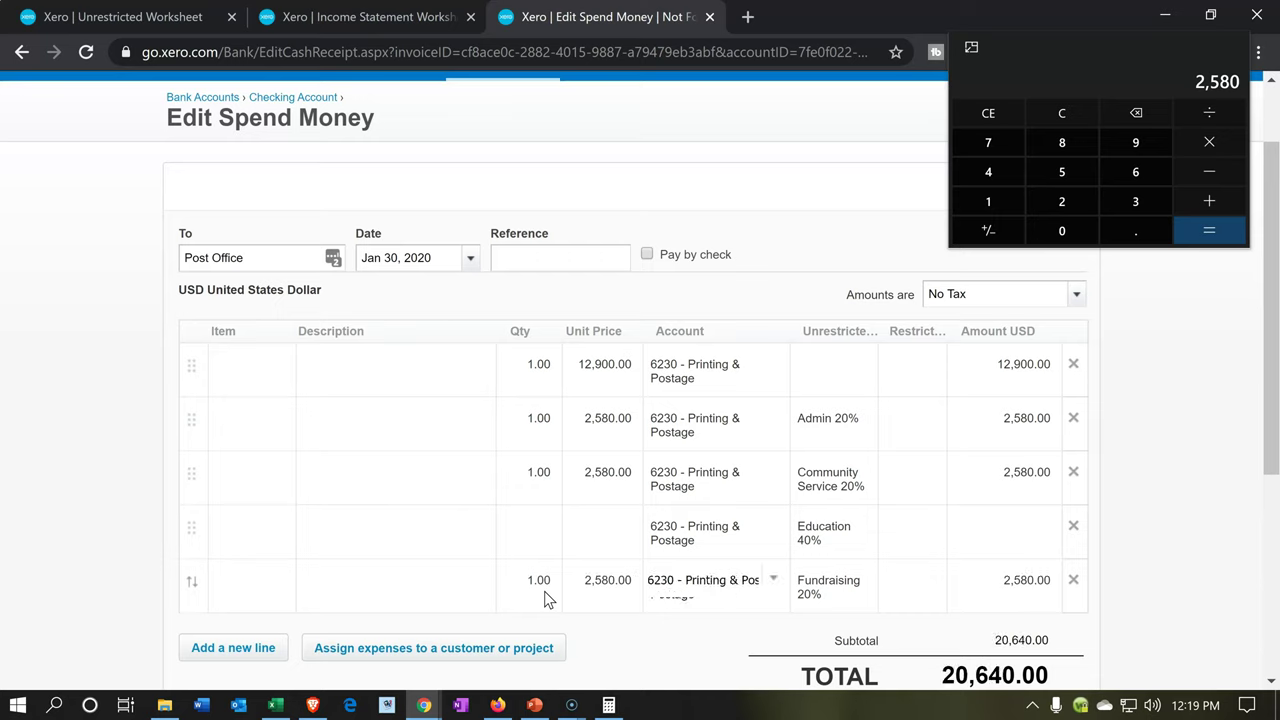
Clear the Calculator and compute the 40% share as 12900*.4.
click(1060, 113)
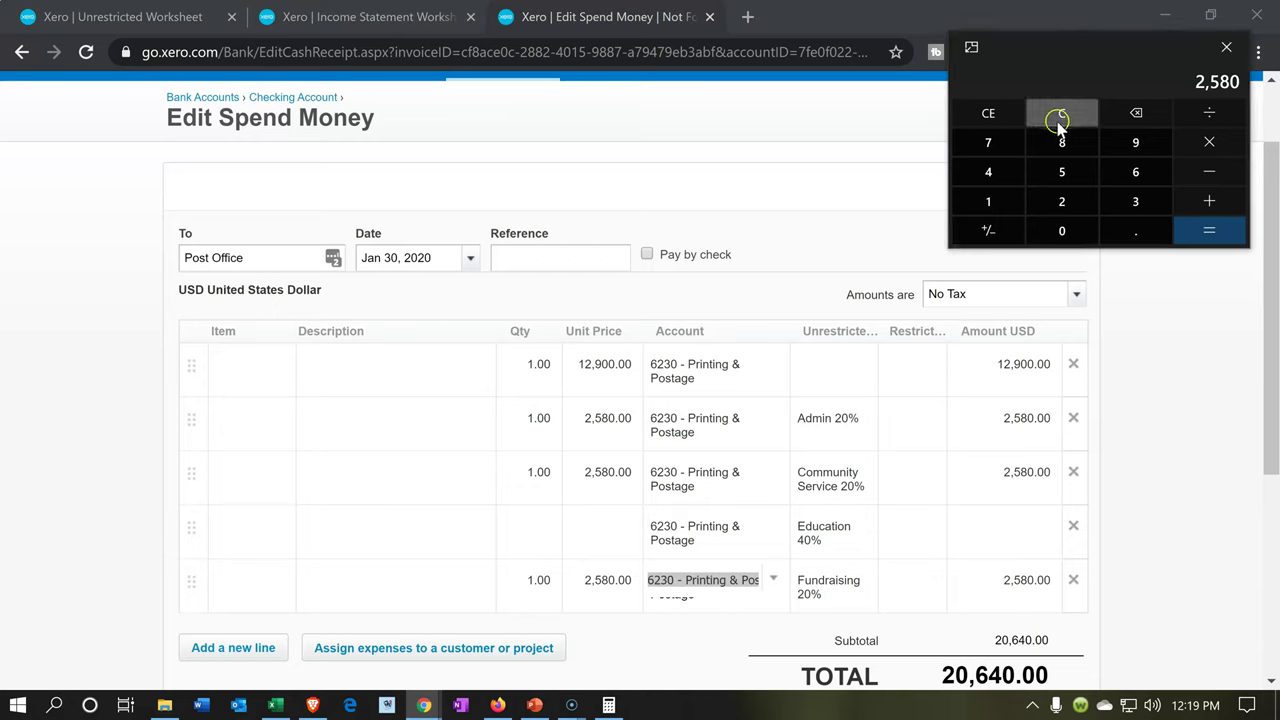
text(12900)
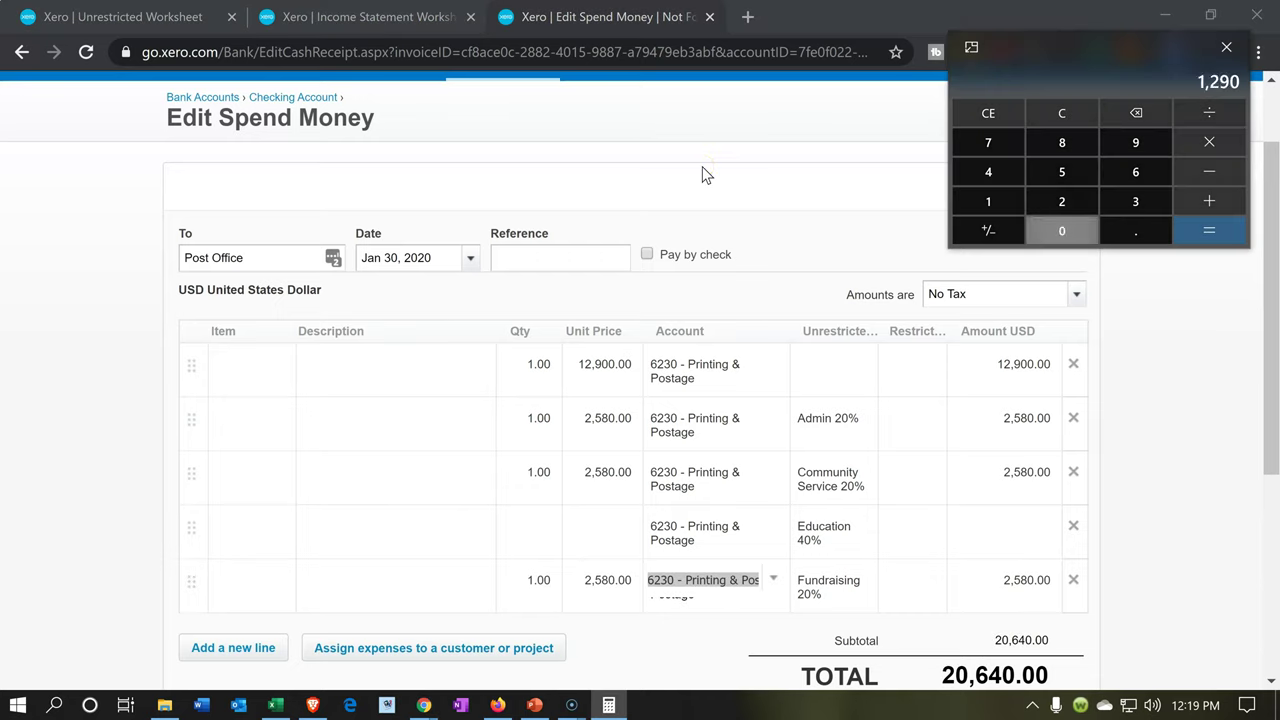
key(asterisk)
text(.4)
key(Return)
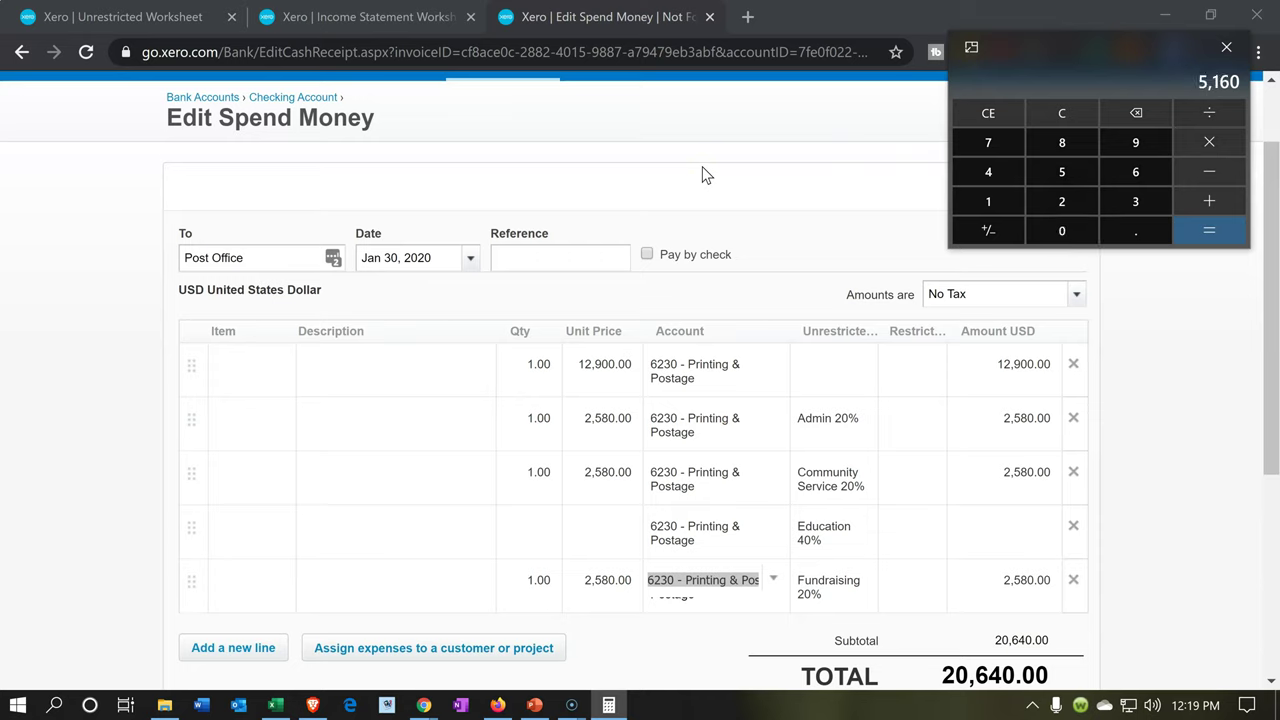
Enter quantity 1 and unit price 5160 on the Education 40% line.
click(547, 540)
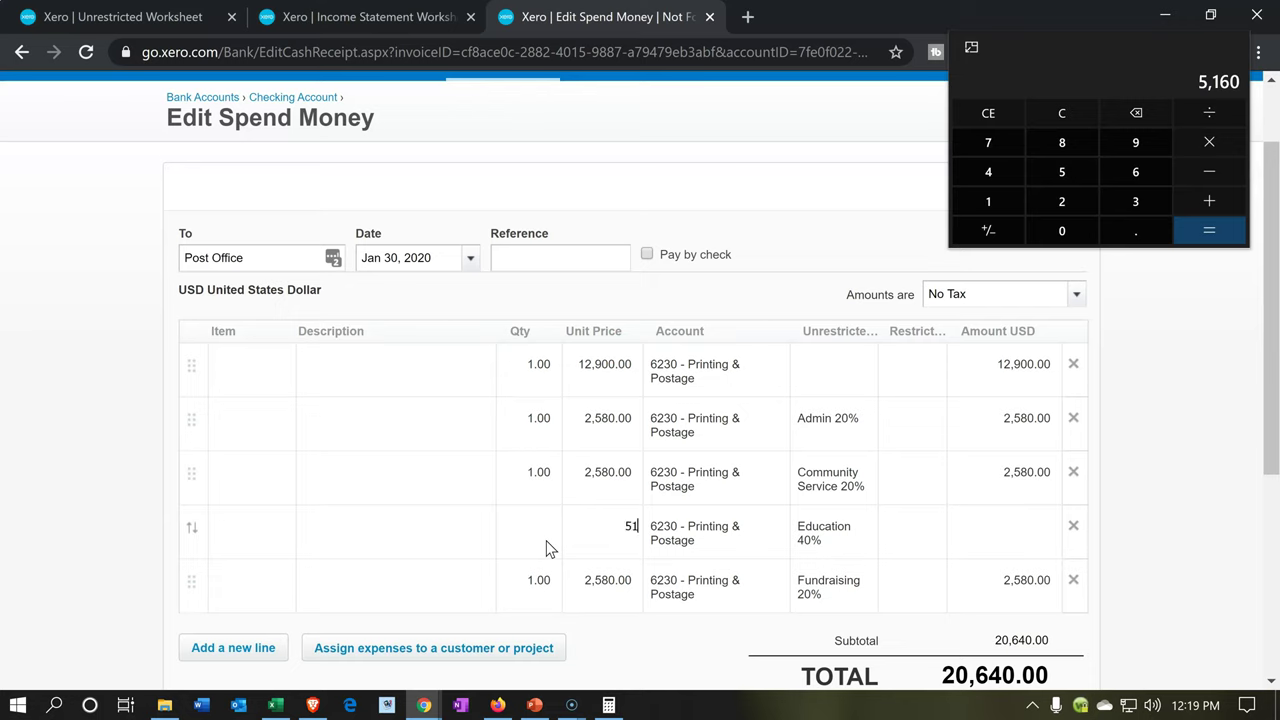
text(5160)
click(546, 541)
key(Tab)
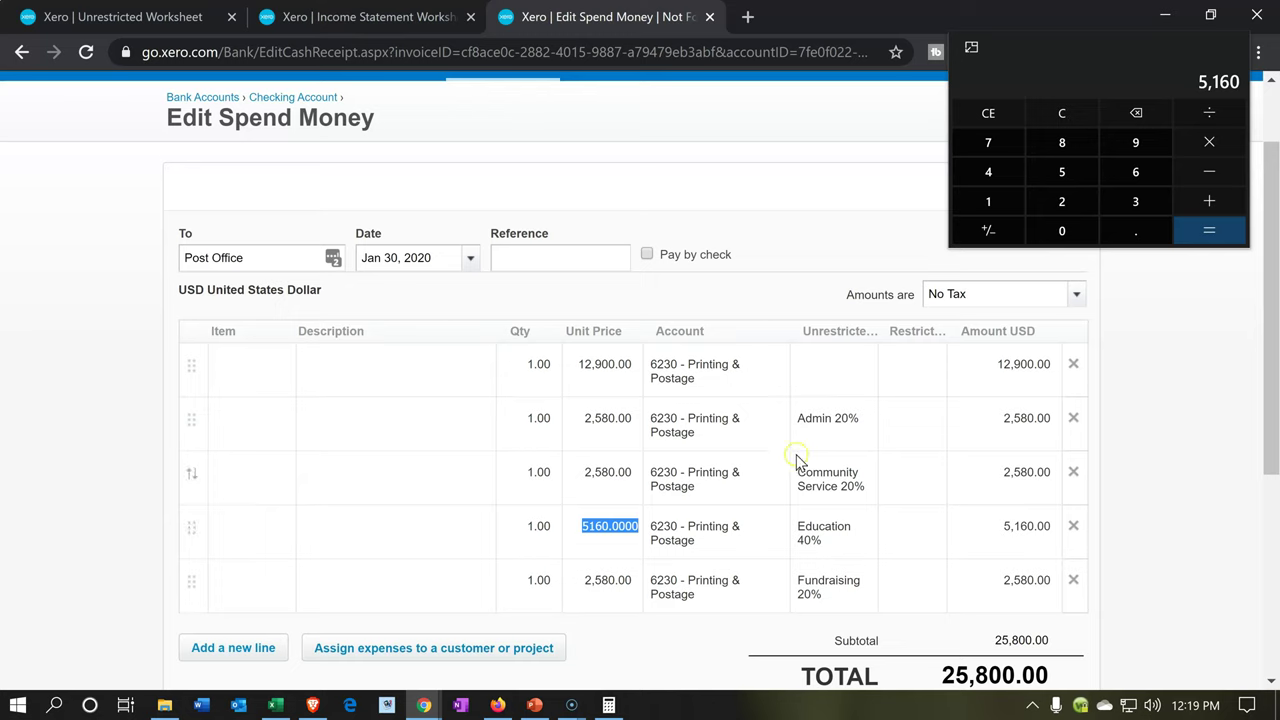
Delete the original 12,900.00 line without a tracking option and save the updated transaction.
click(1041, 571)
click(1074, 368)
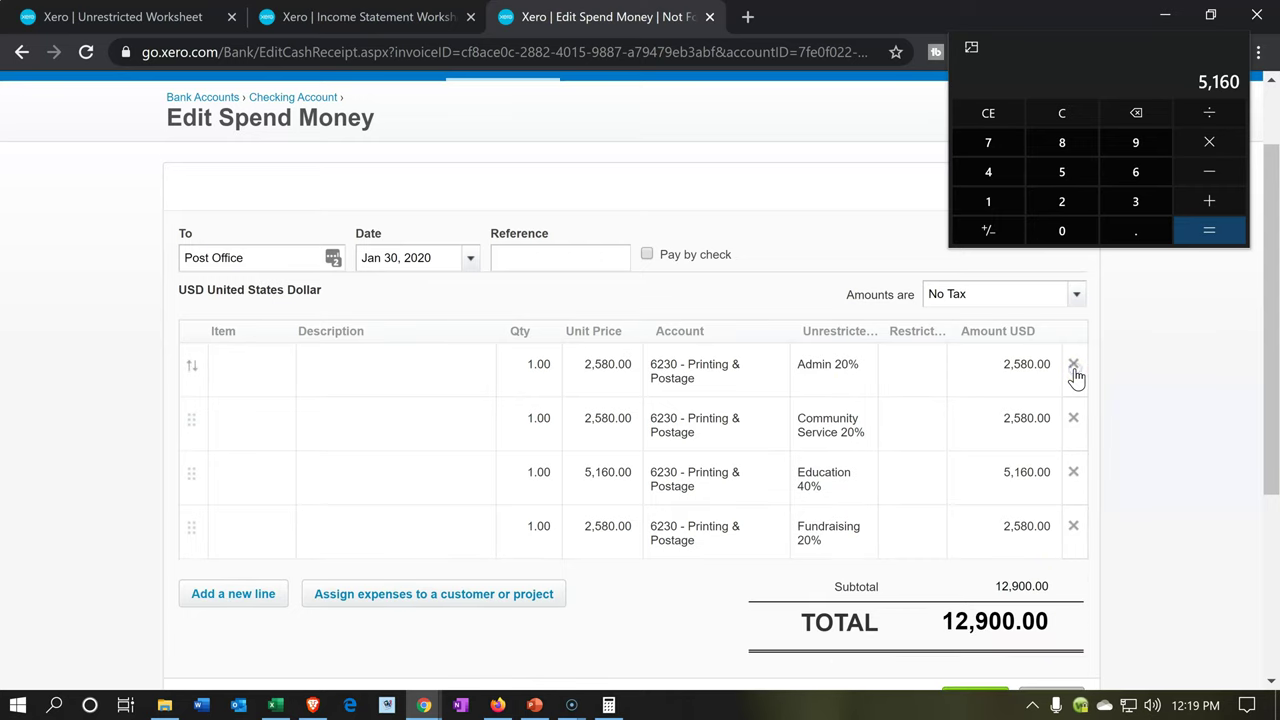
click(1228, 55)
scroll(1157, 300, down, 2)
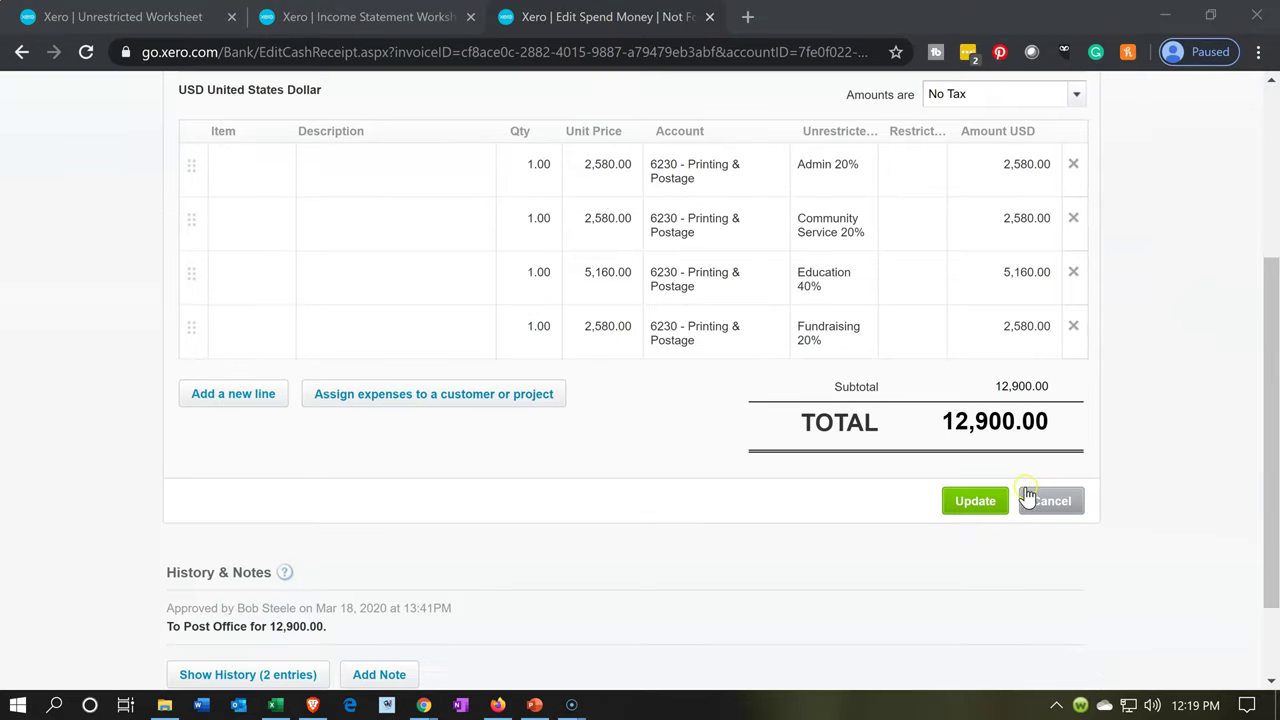
click(988, 502)
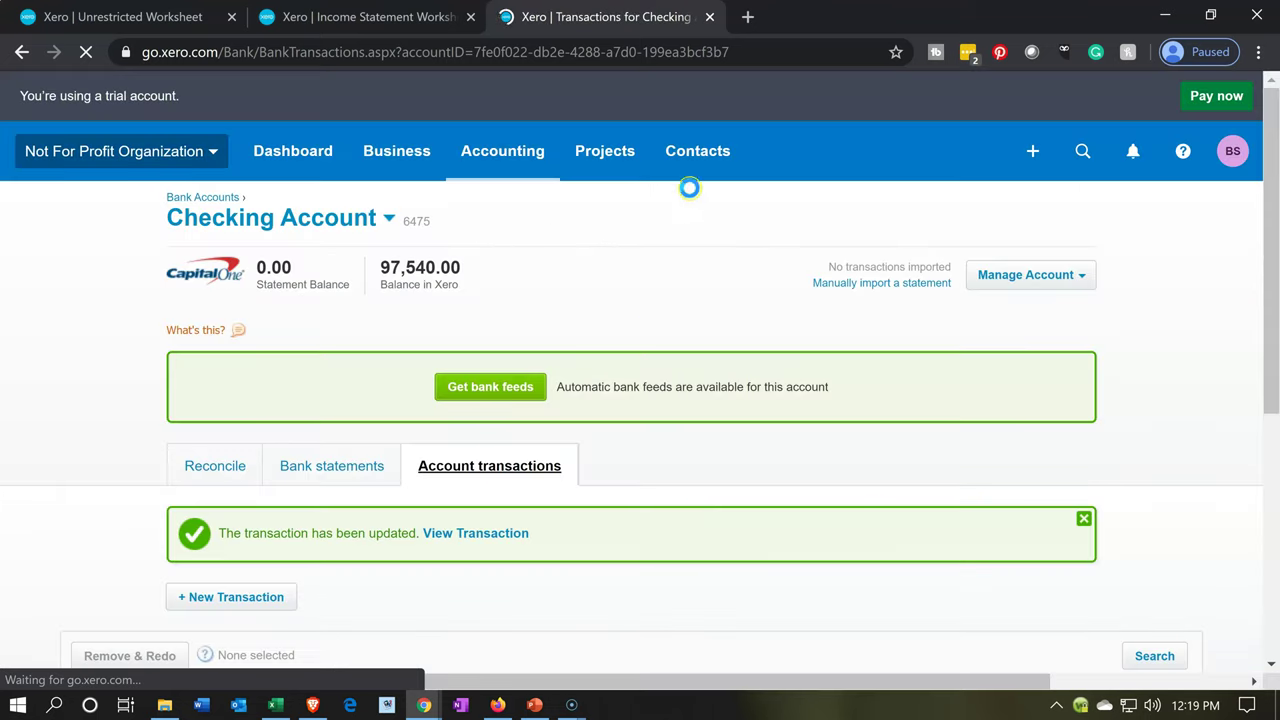
Close the checking account page, refresh the Income Statement Worksheet and review its operating expenses.
click(710, 17)
click(754, 226)
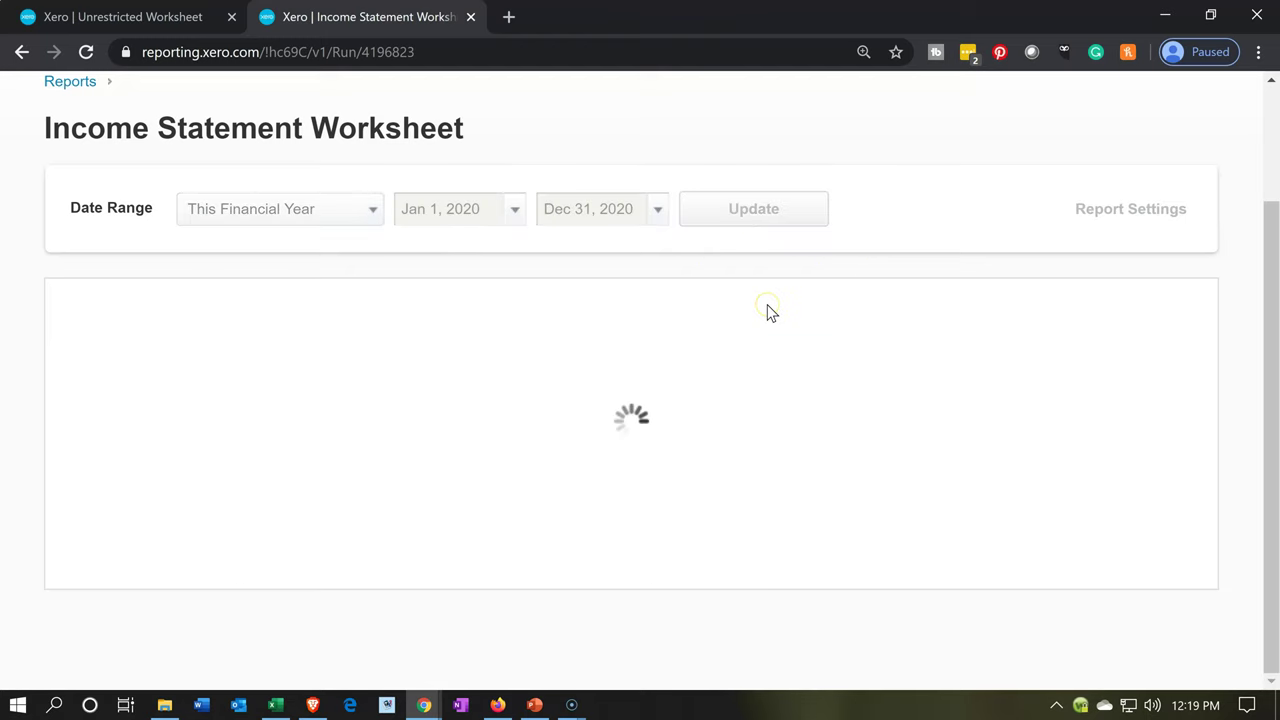
scroll(768, 312, down, 6)
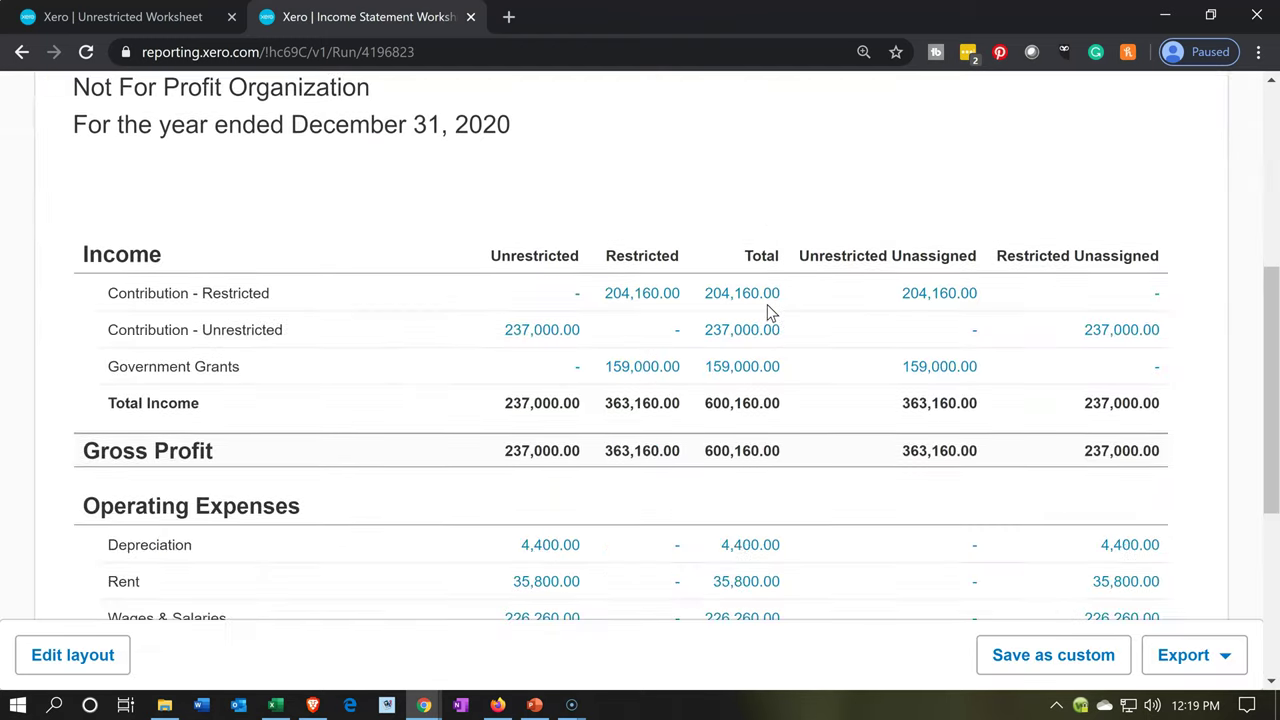
click(652, 388)
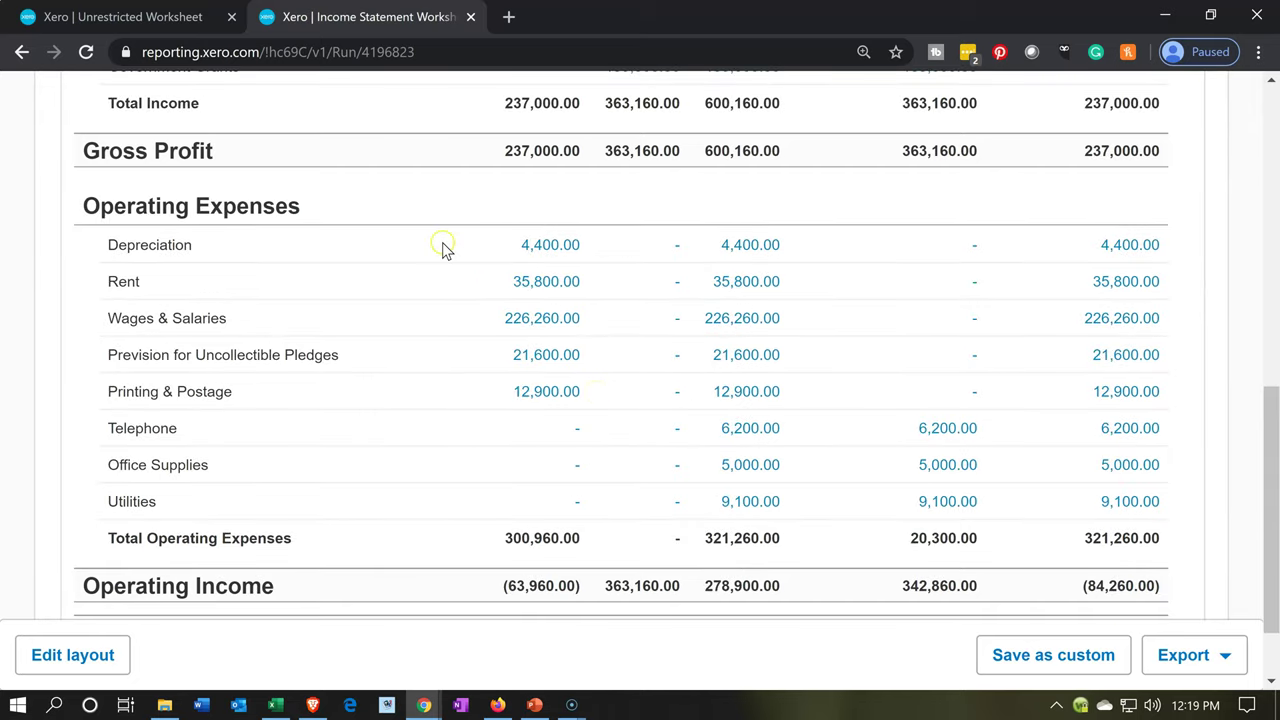
Refresh the Unrestricted Worksheet and compare its operating expenses with the allocation table in the Excel workbook.
click(150, 16)
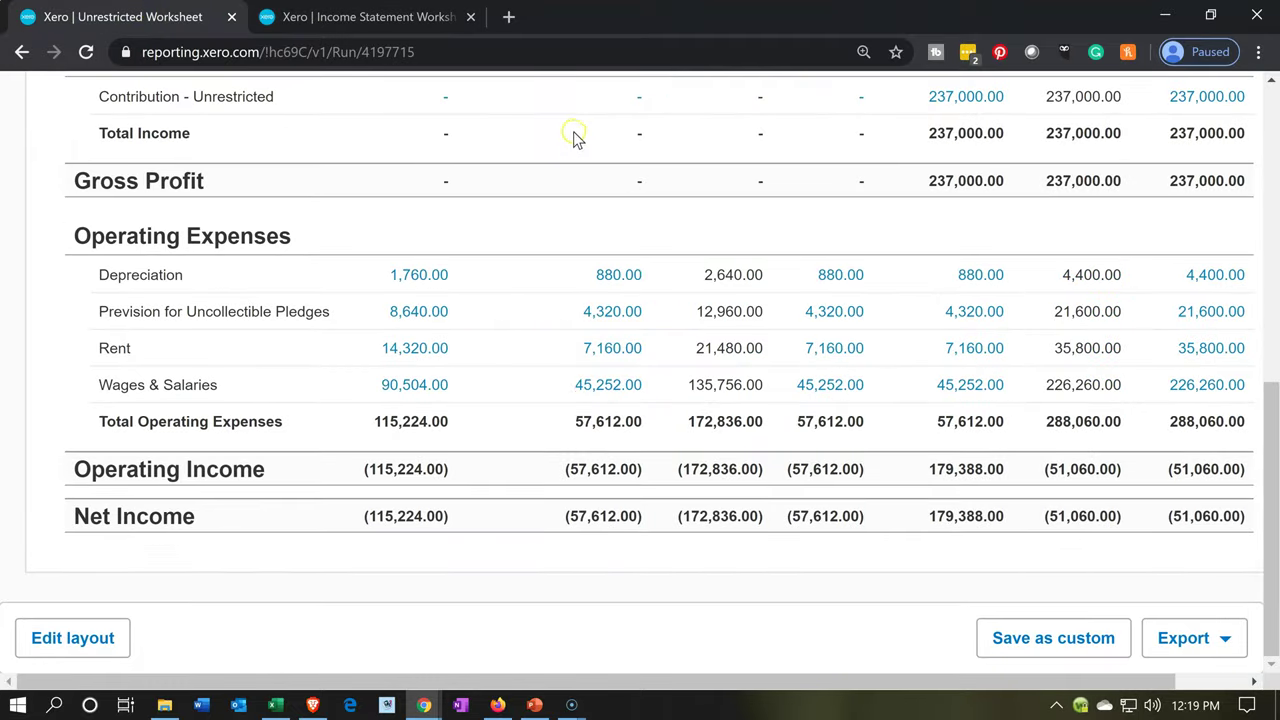
scroll(630, 225, up, 5)
click(742, 214)
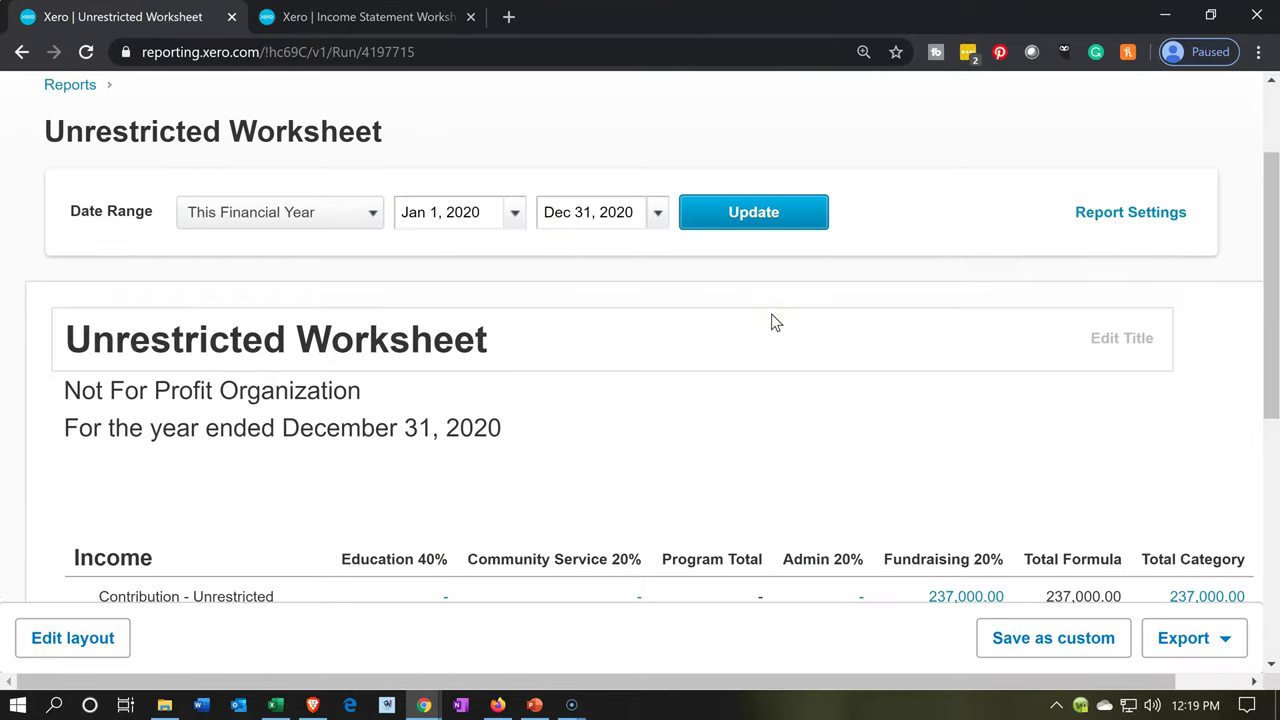
scroll(771, 321, down, 2)
scroll(771, 321, down, 3)
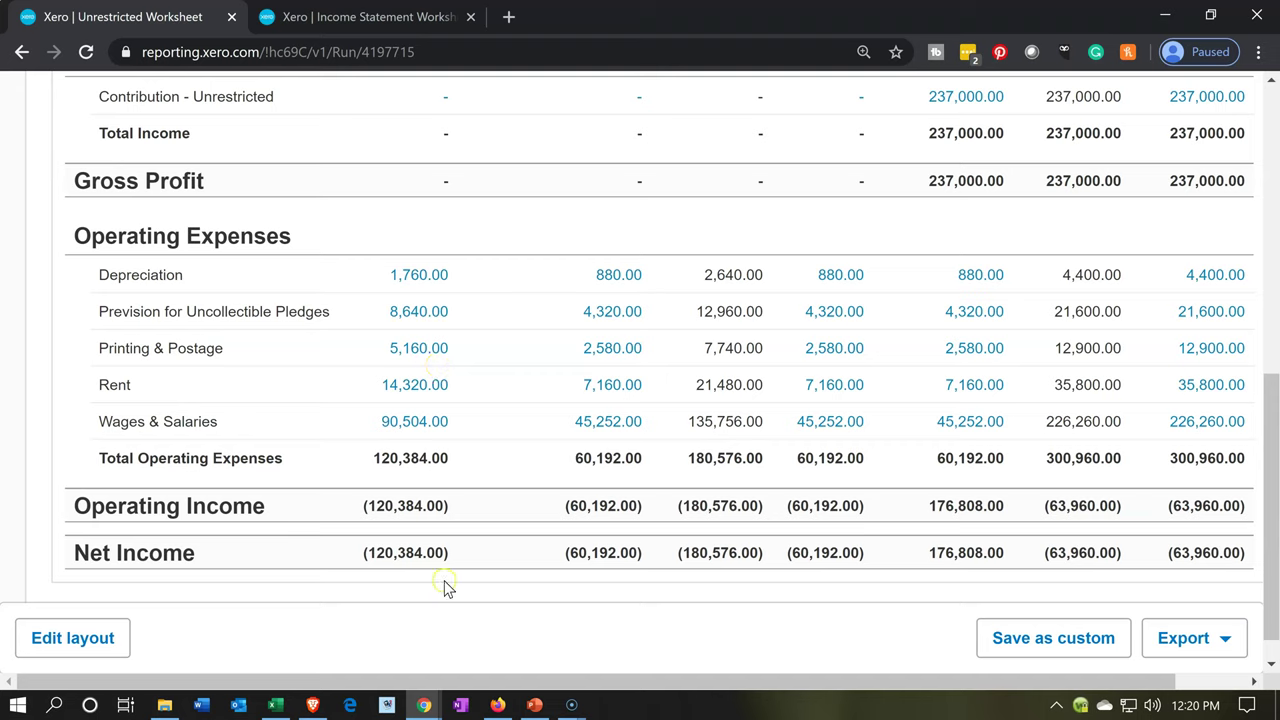
click(272, 706)
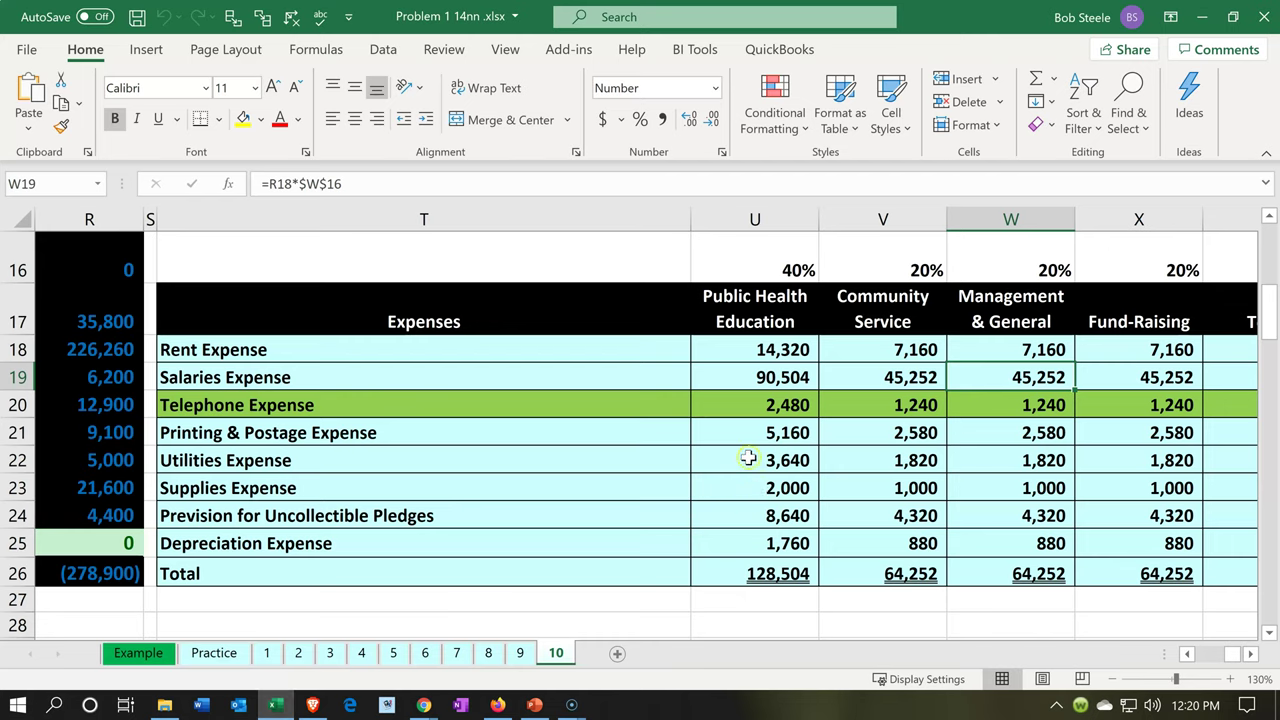
Check the Printing & Postage Expense allocation across the program and support columns in the allocation table.
click(746, 428)
key(Right)
key(Right)
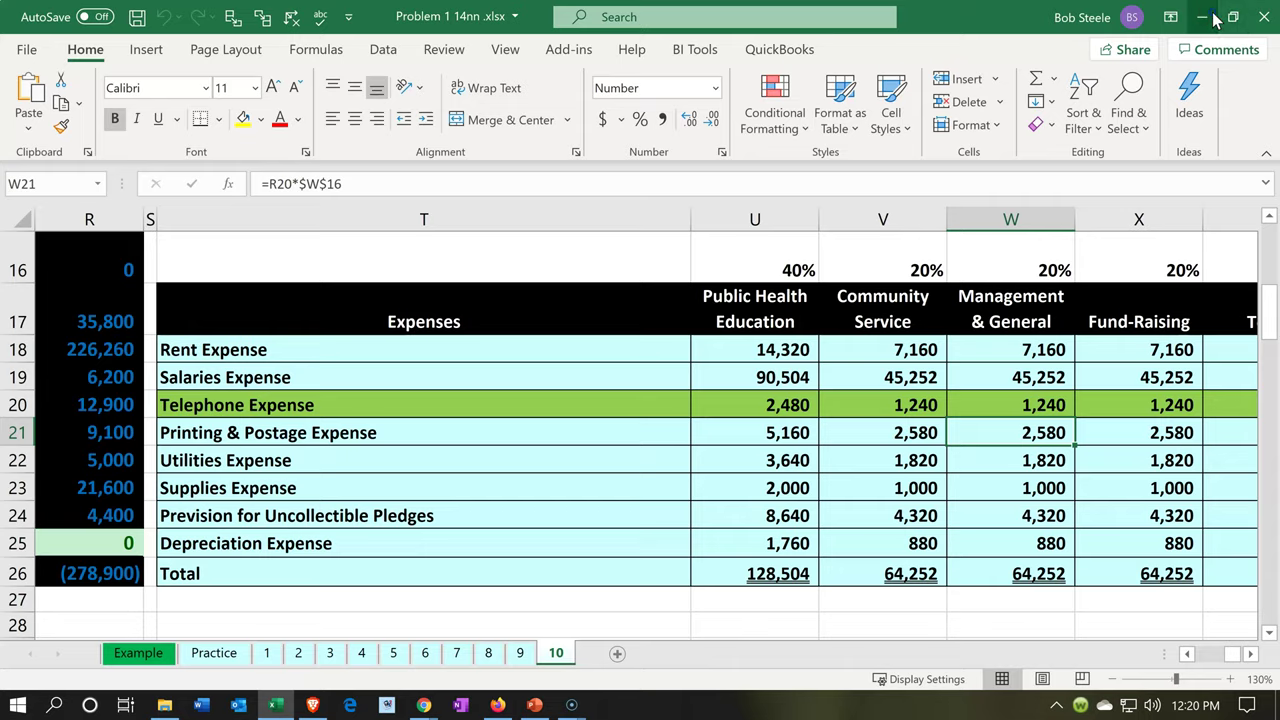
Switch back to Xero and duplicate the Income Statement Worksheet in a new browser tab.
key(alt+Tab)
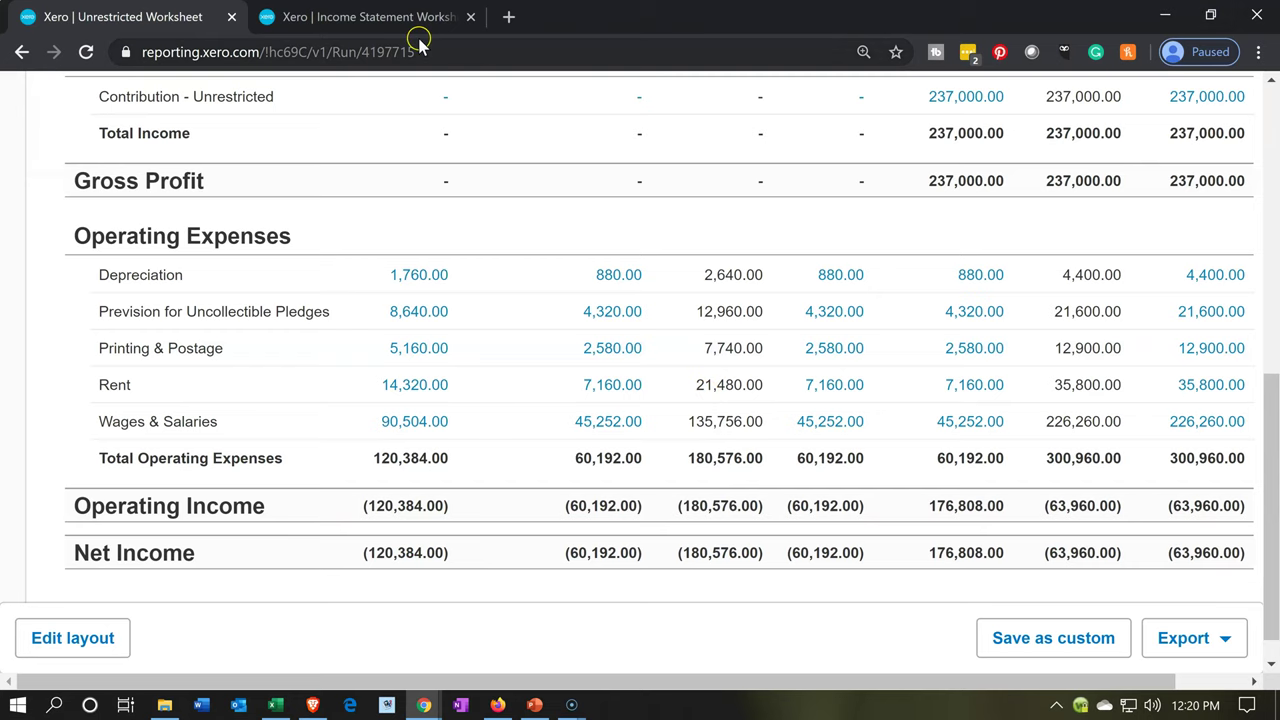
click(387, 17)
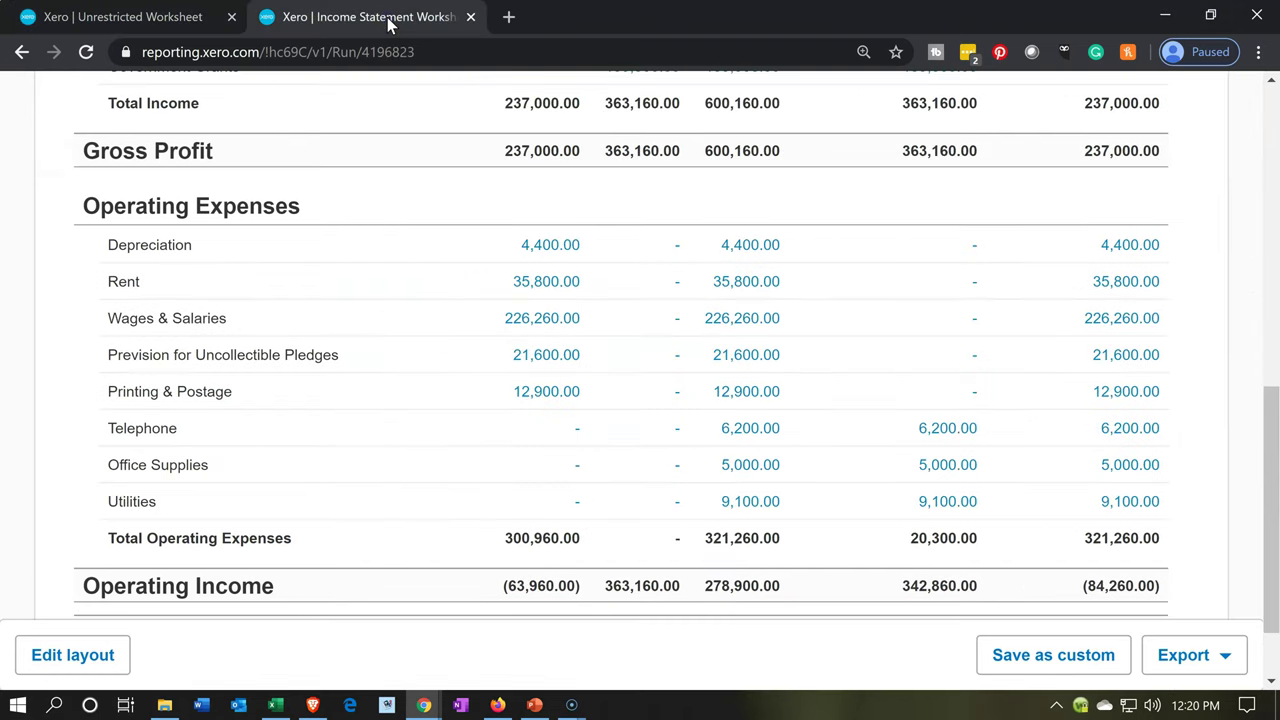
right_click(387, 22)
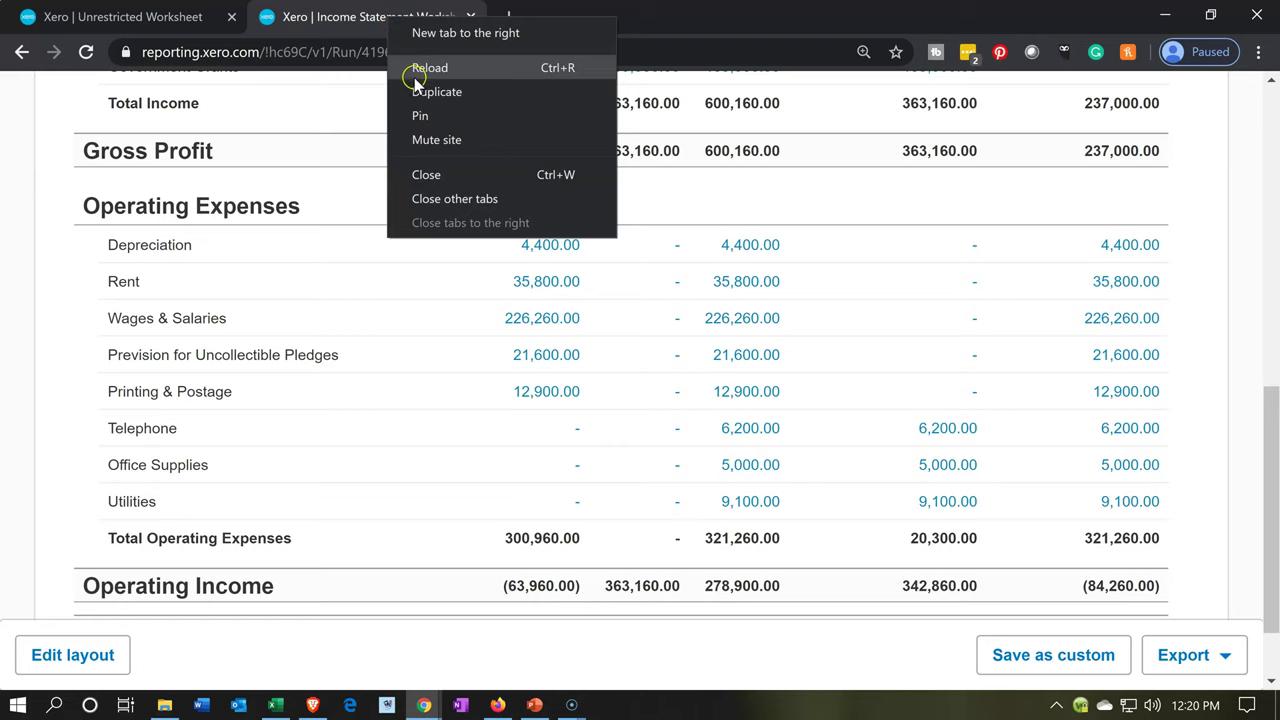
click(426, 91)
drag(398, 18, 606, 84)
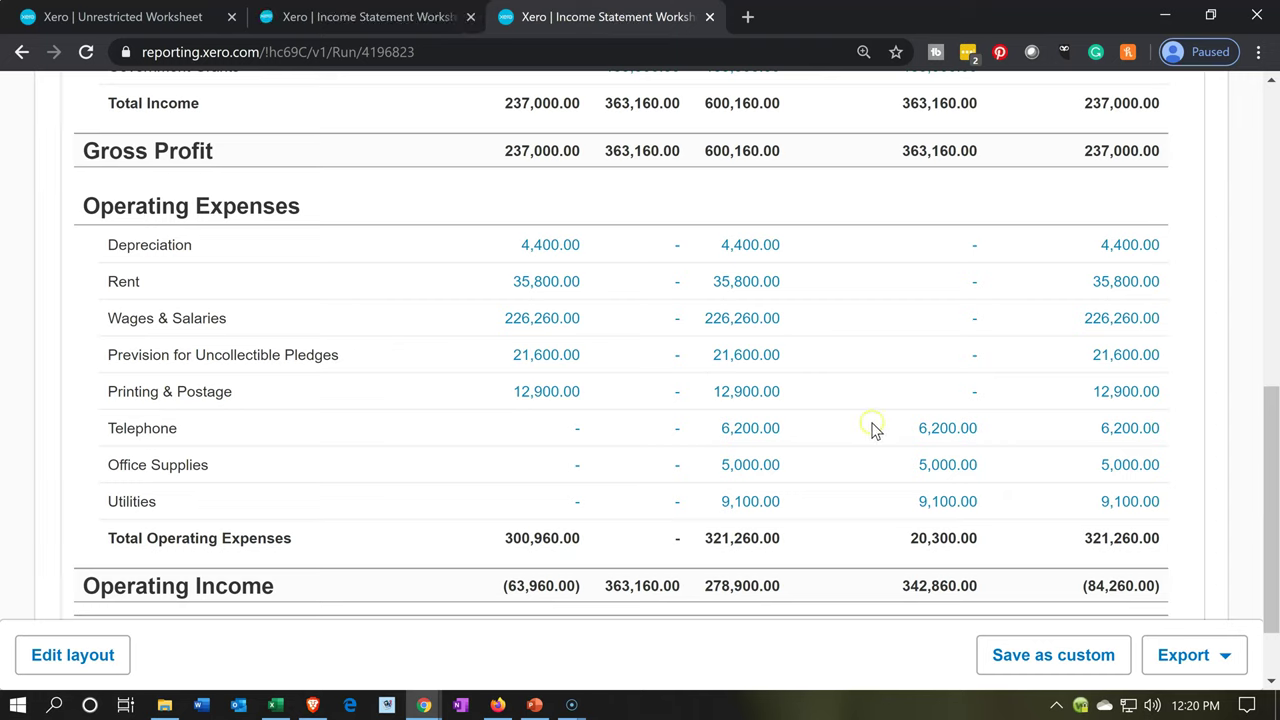
Drill into the unassigned 6,200.00 Telephone amount and open the Verizon spend money transaction for editing.
click(934, 428)
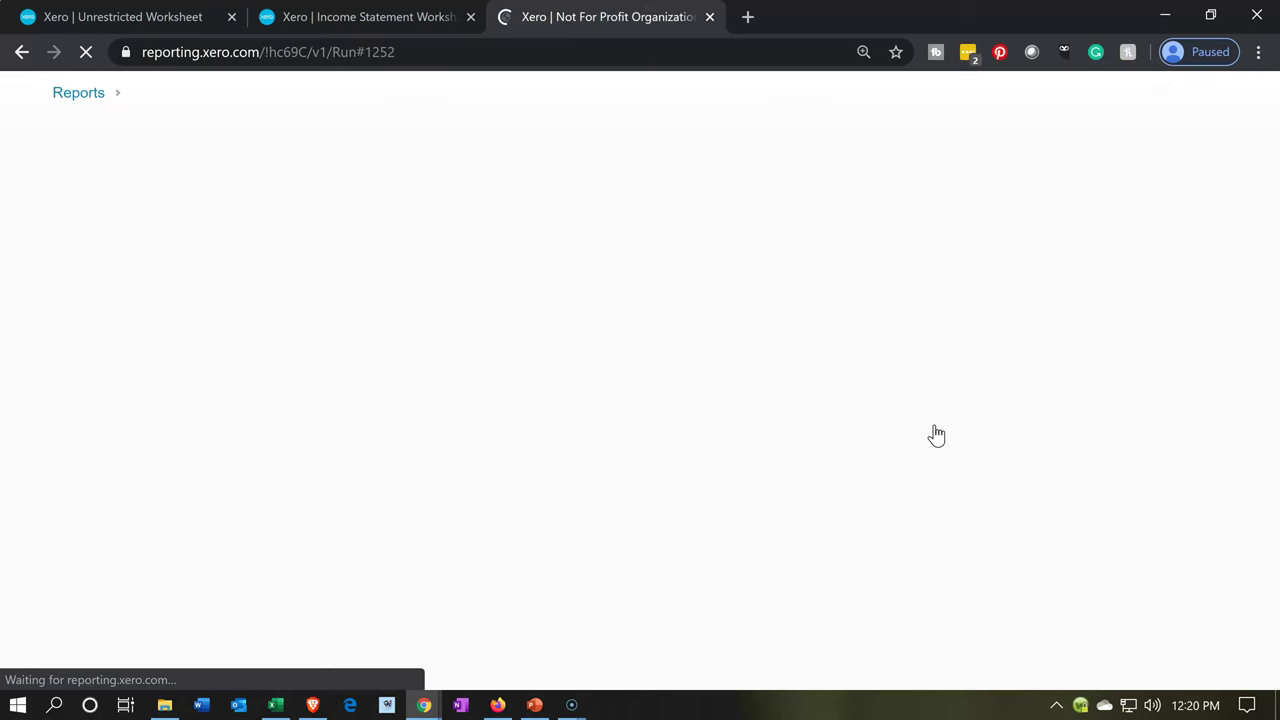
scroll(908, 450, down, 5)
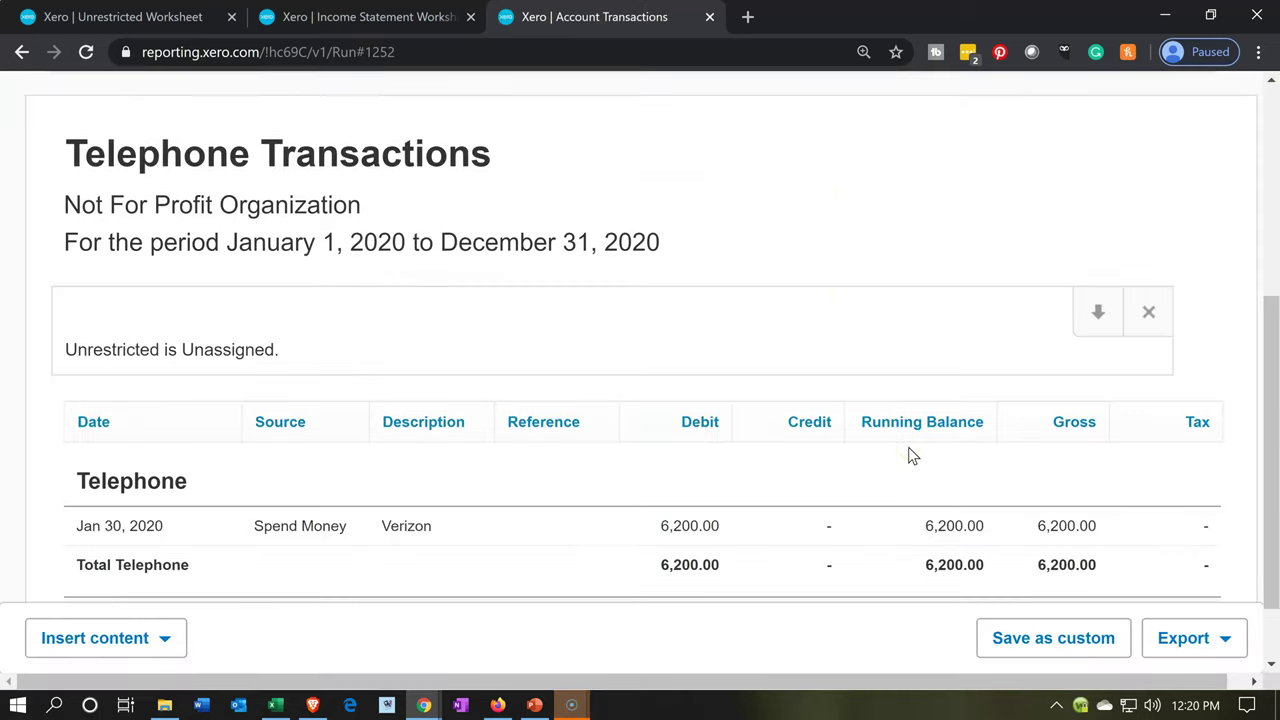
scroll(908, 447, down, 1)
click(931, 441)
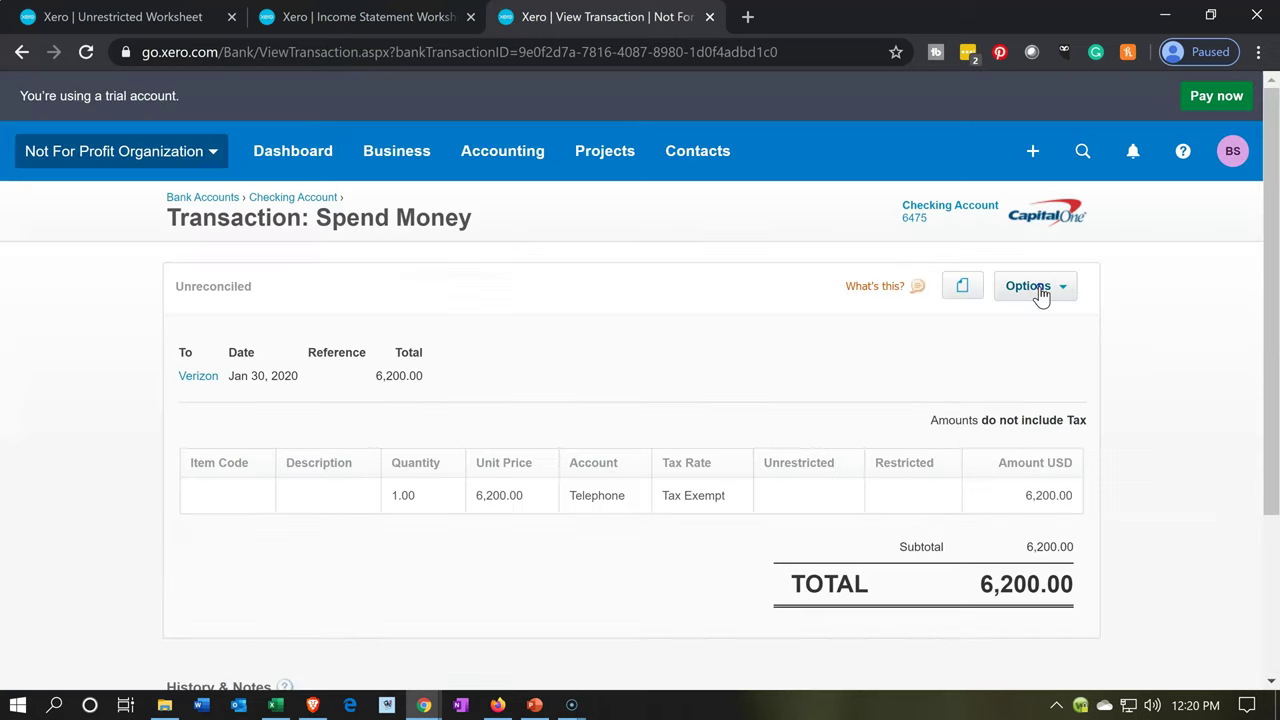
click(1038, 289)
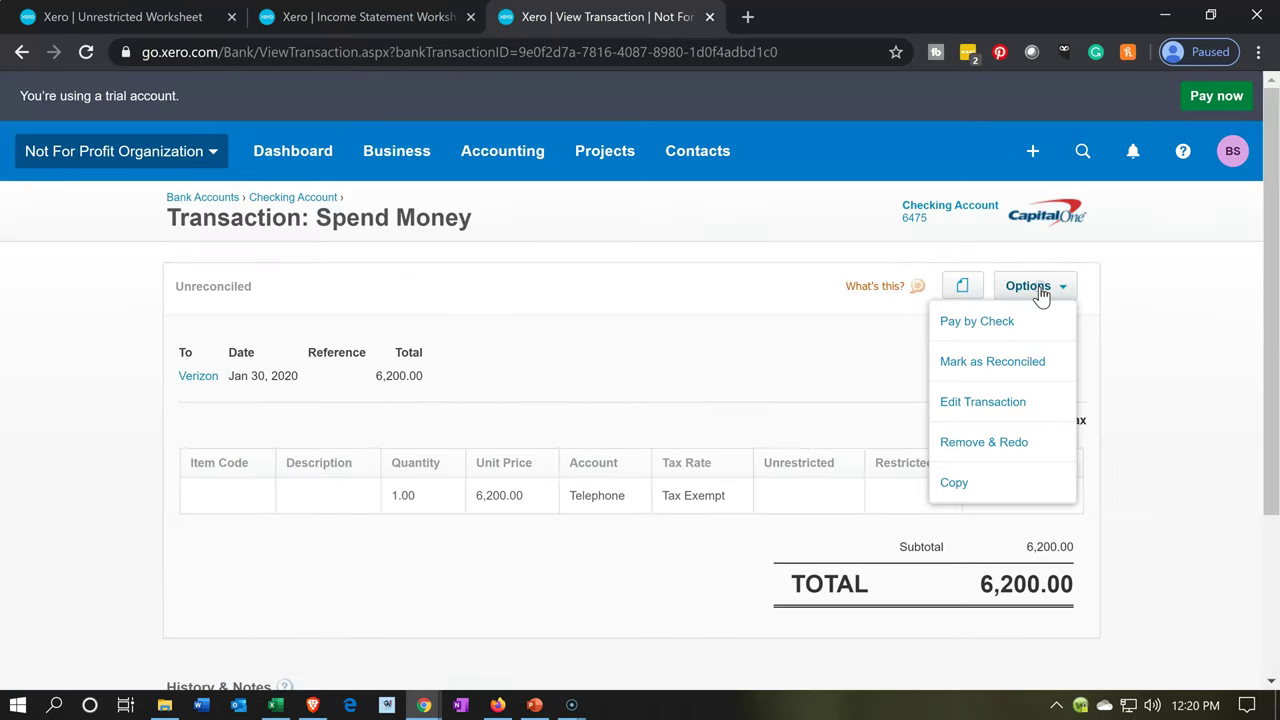
click(1005, 405)
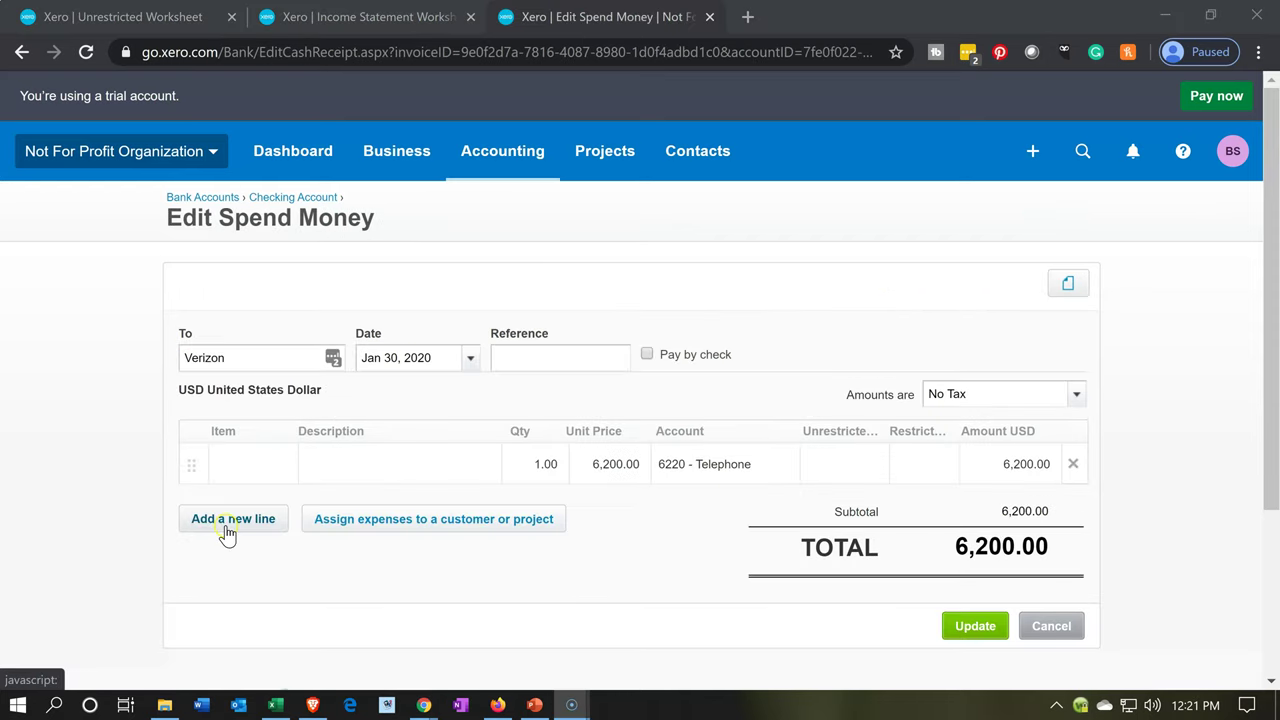
Add four new lines to the Verizon transaction.
click(228, 532)
click(228, 566)
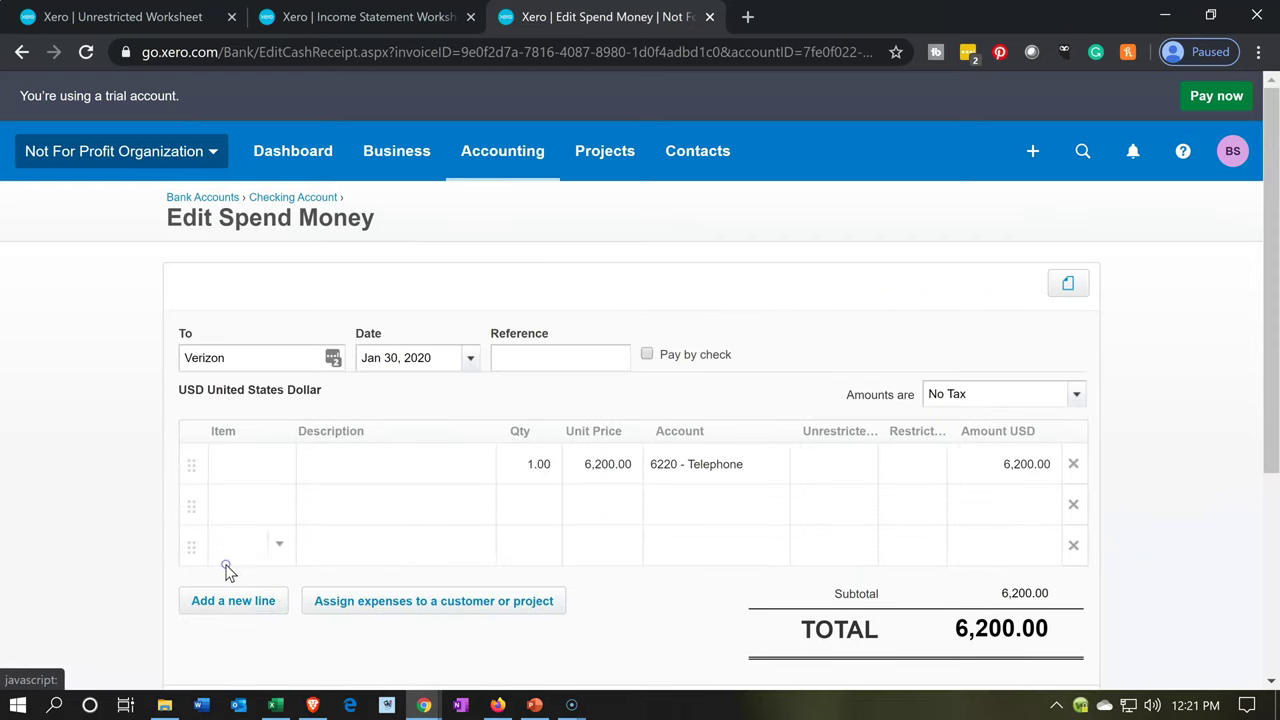
click(229, 608)
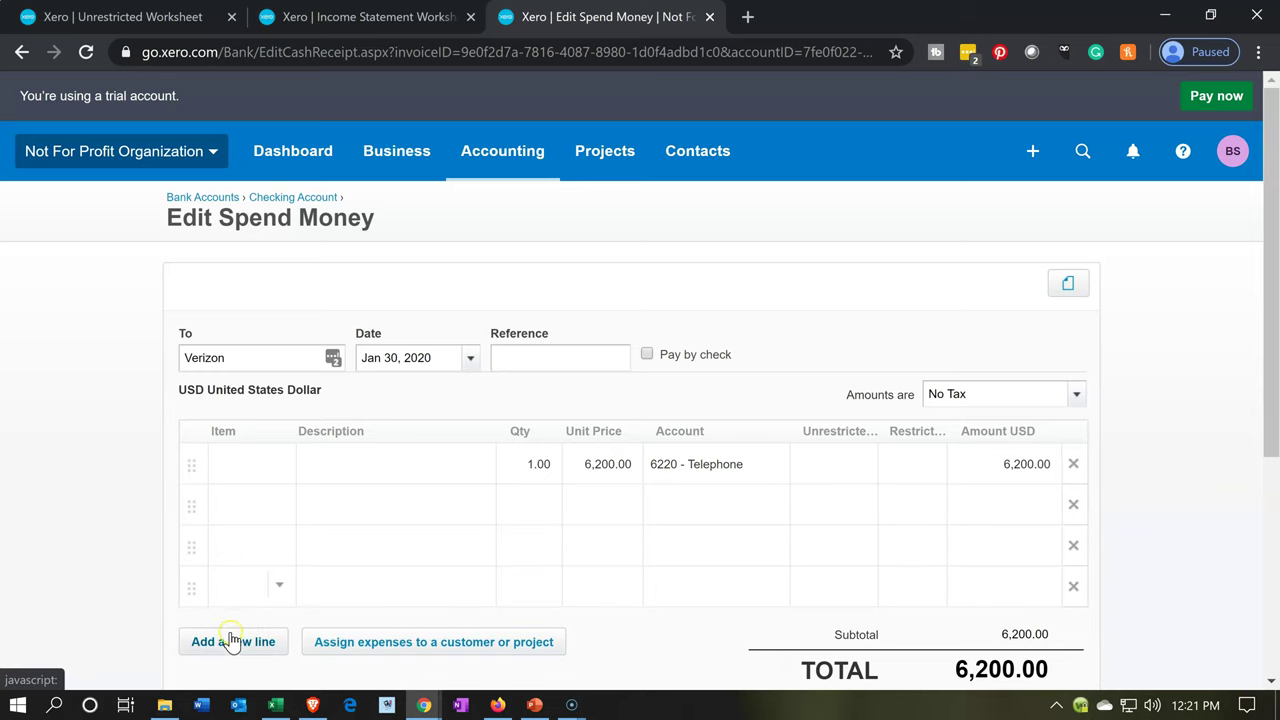
click(229, 640)
scroll(587, 552, down, 1)
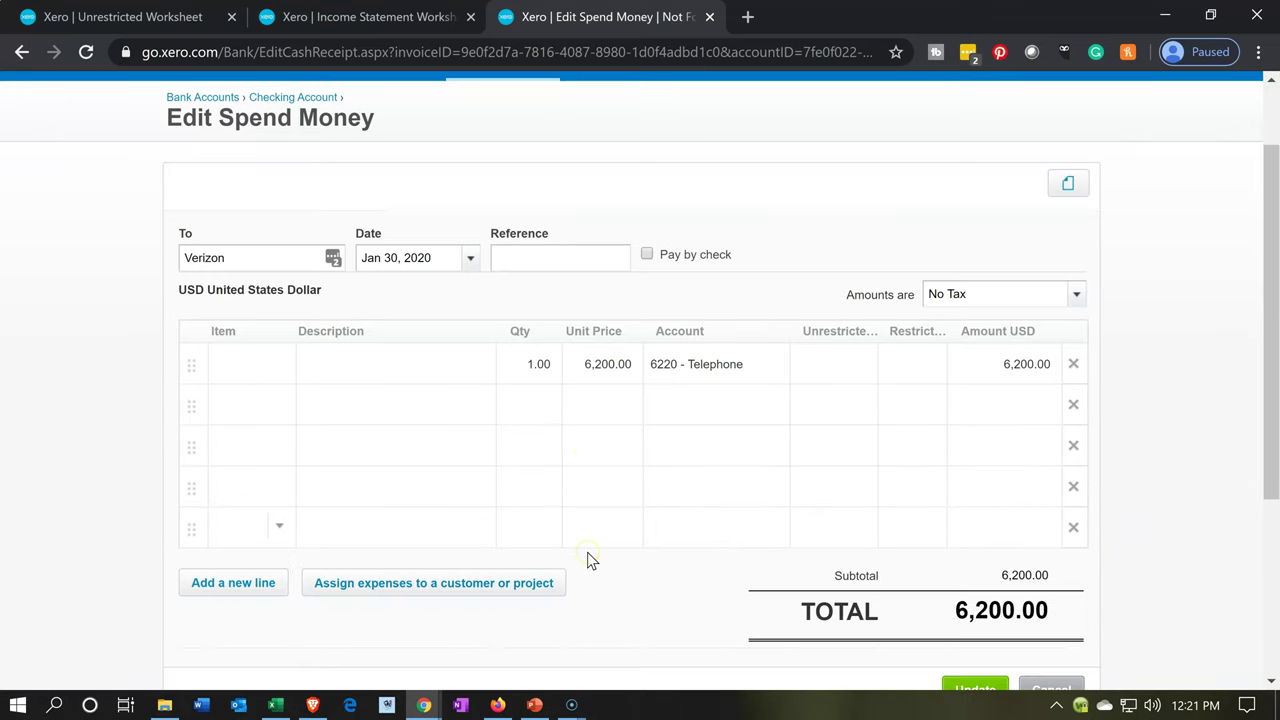
Set the account of the first added line to 6220 - Telephone.
click(785, 283)
text(620)
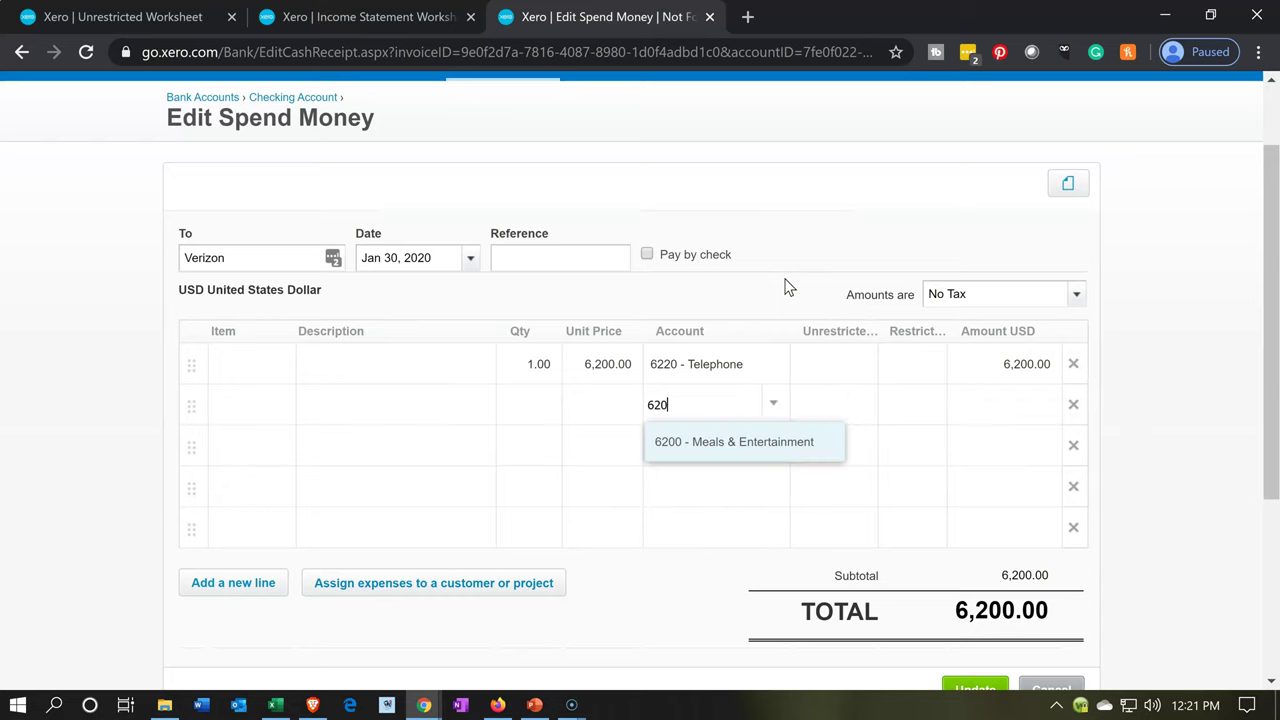
key(BackSpace)
text(2)
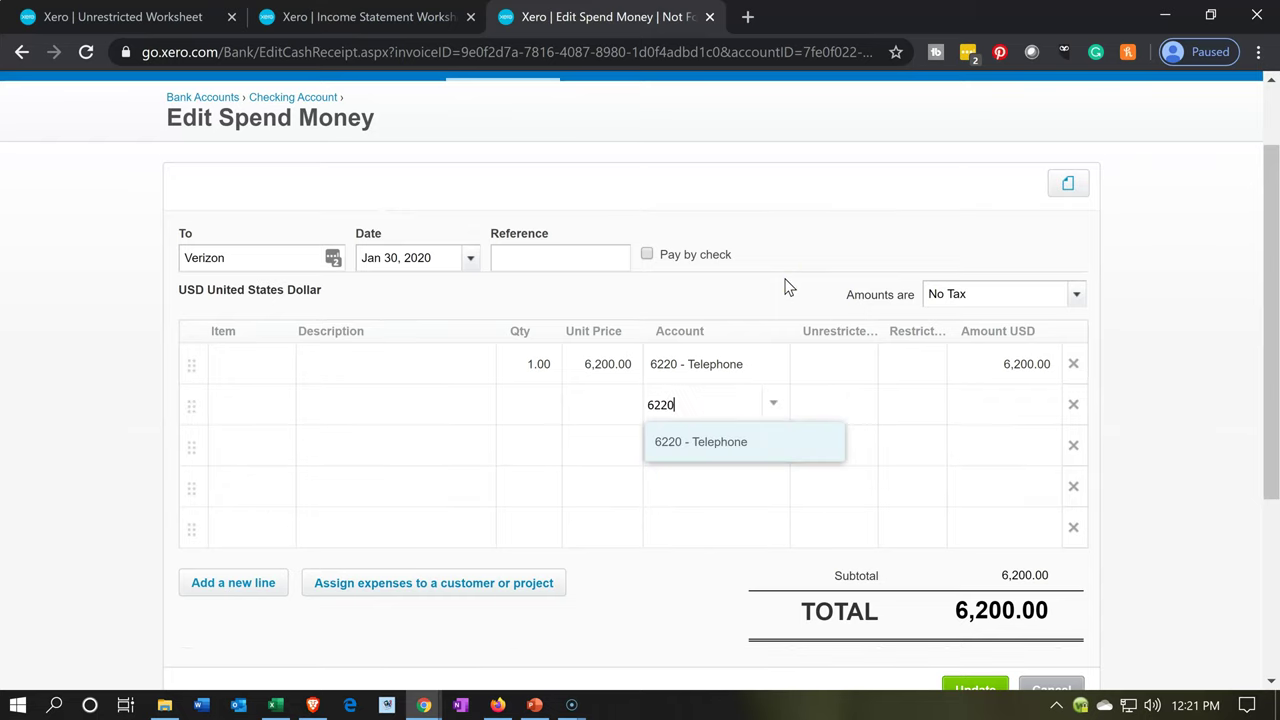
key(Tab)
Assign the account 6220 - Telephone to the three remaining blank lines.
key(Tab)
key(Tab)
key(Tab)
key(Tab)
key(Tab)
key(Tab)
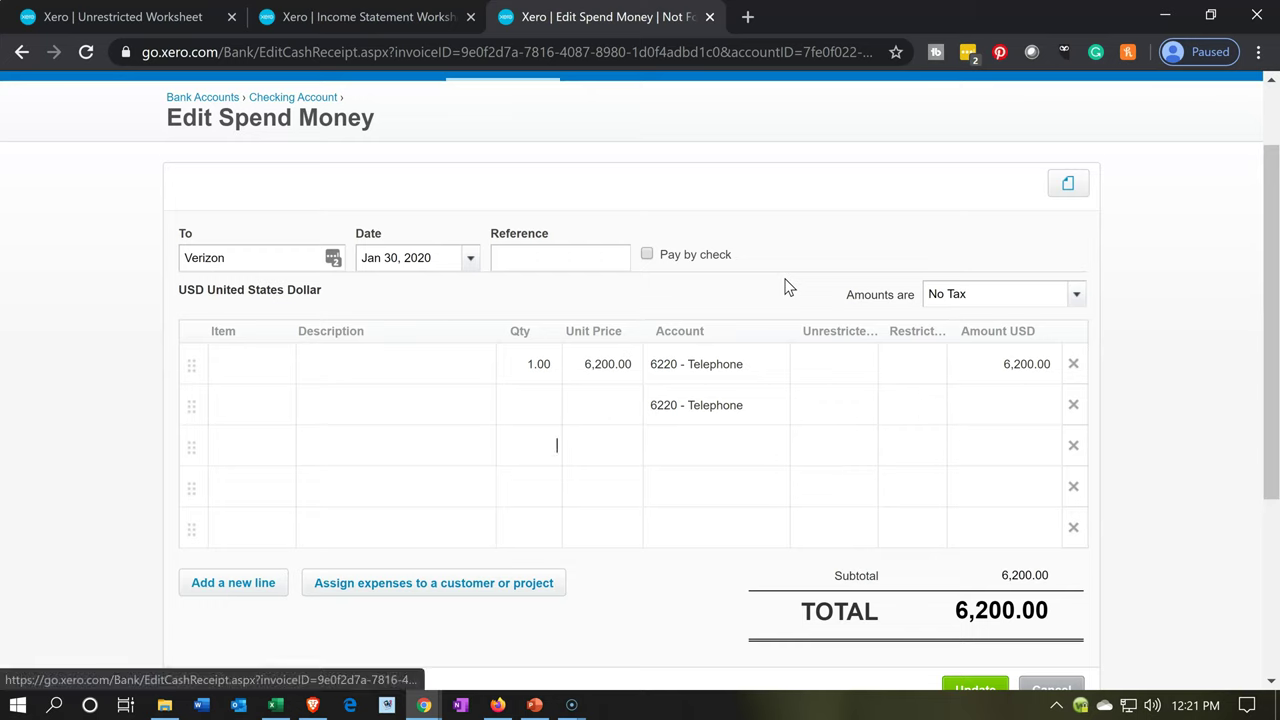
text(6220)
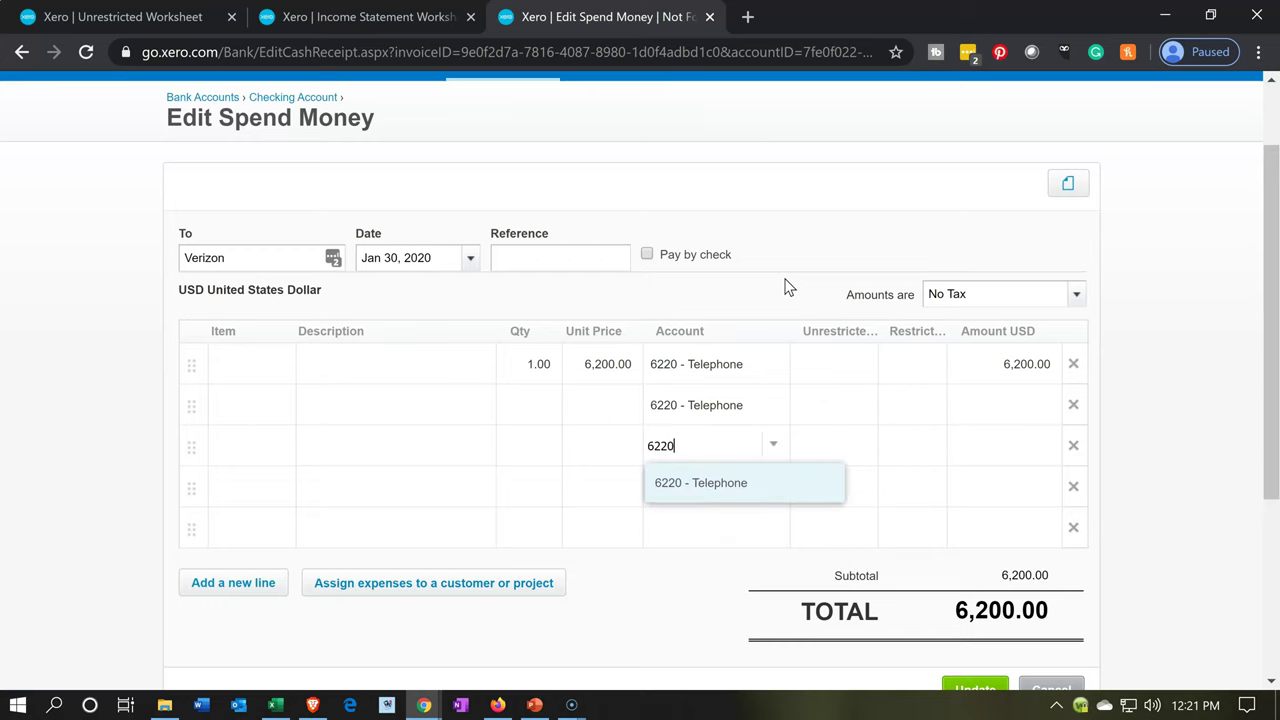
key(Tab)
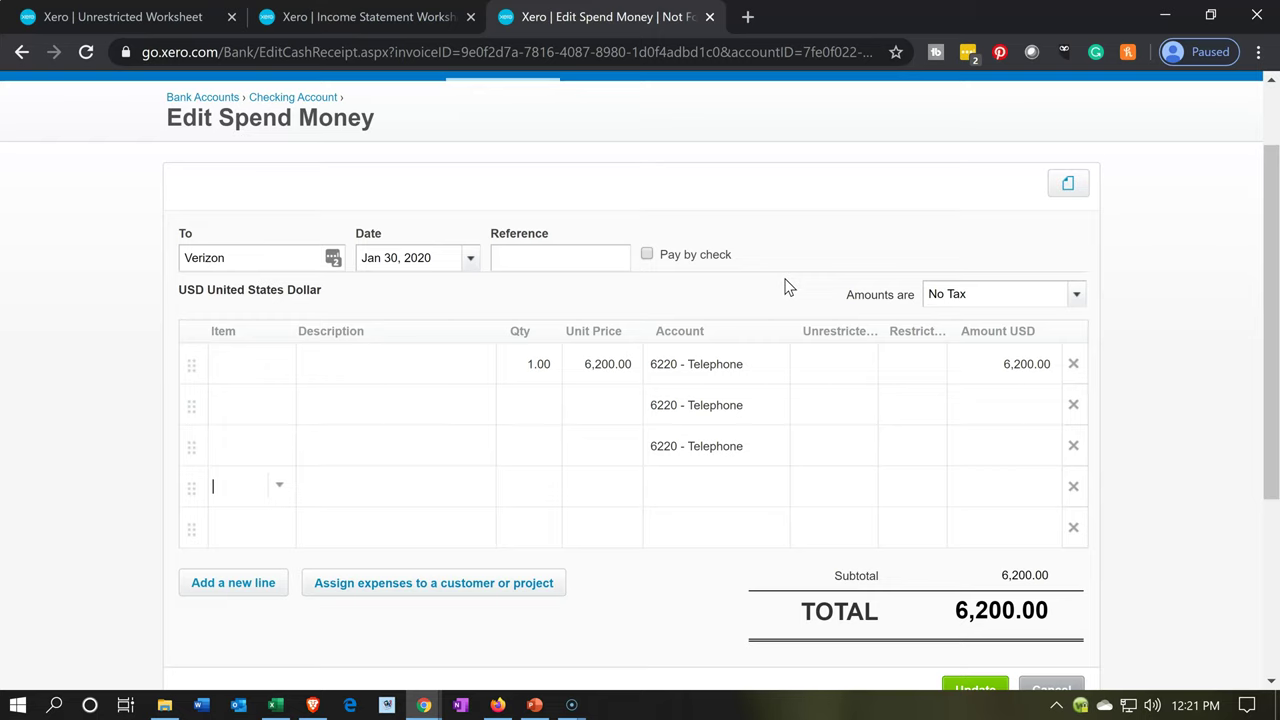
text(6220)
key(Tab)
text(6220)
key(Tab)
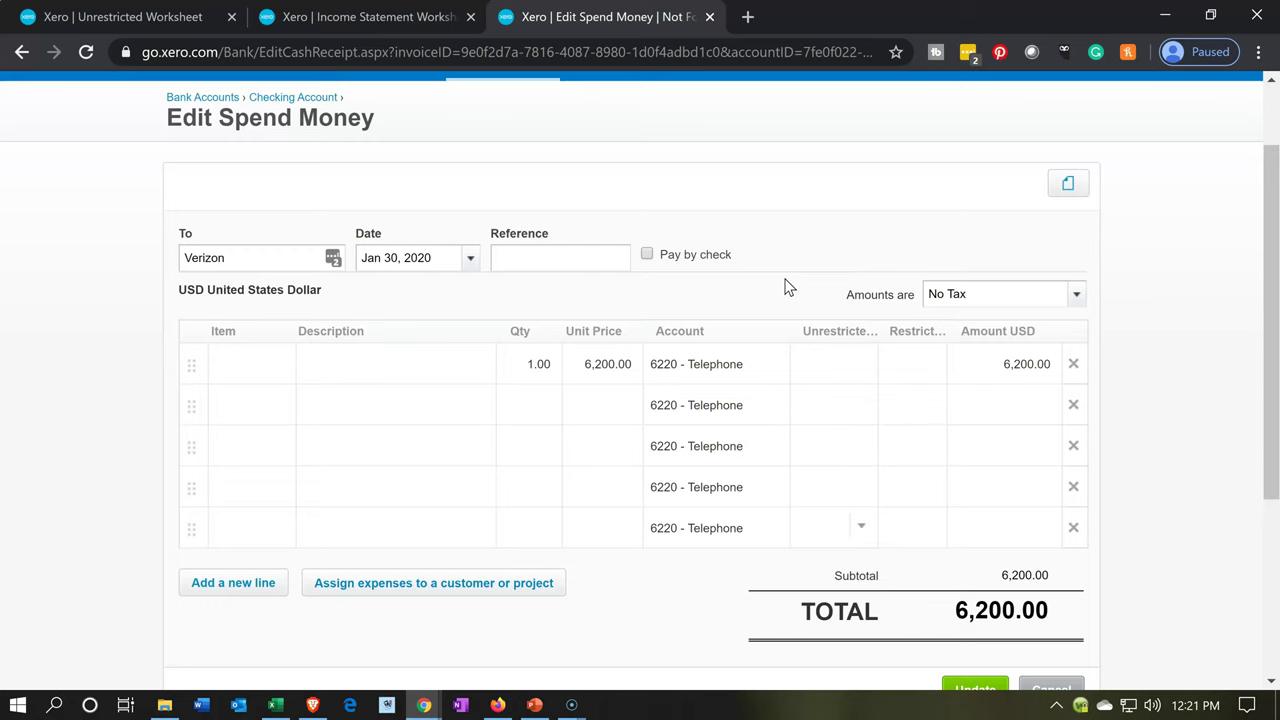
Set the Unrestricted tracking options of the four added lines, in order, to Admin 20%, Community Service 20%, Education 40% and Fundraising 20%.
click(860, 418)
click(867, 418)
click(846, 541)
click(838, 458)
click(860, 446)
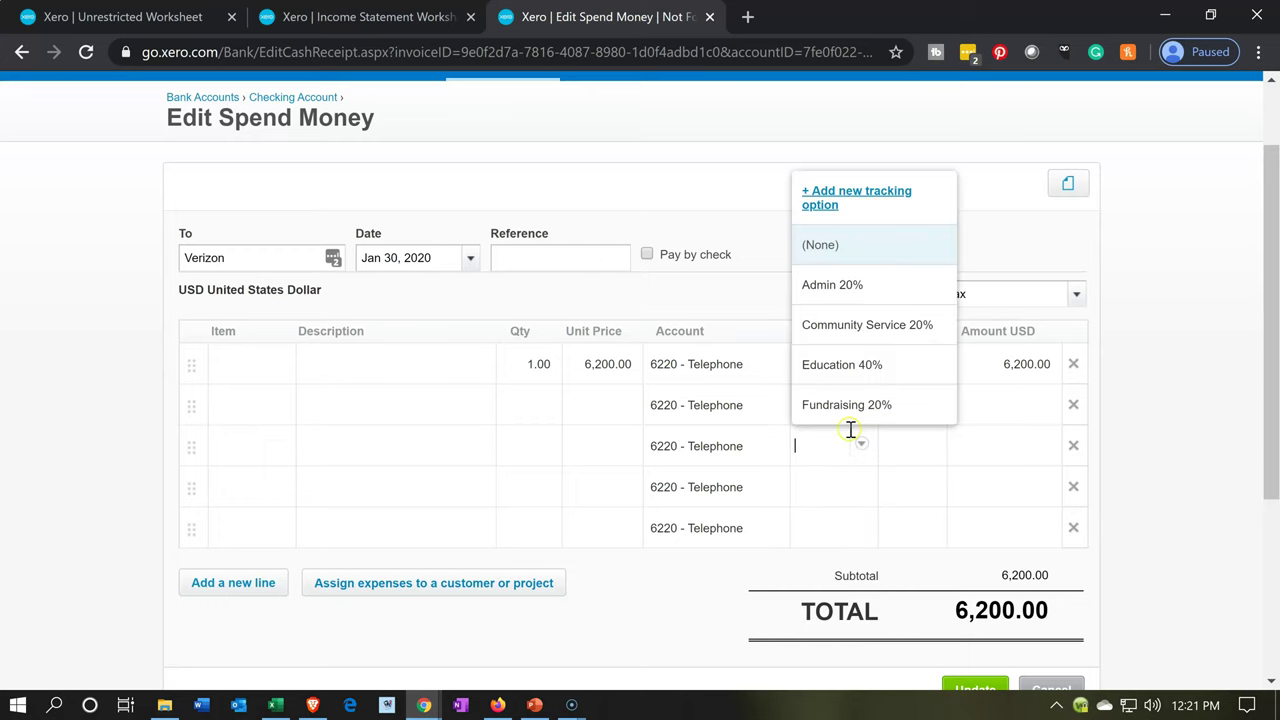
click(838, 340)
click(837, 489)
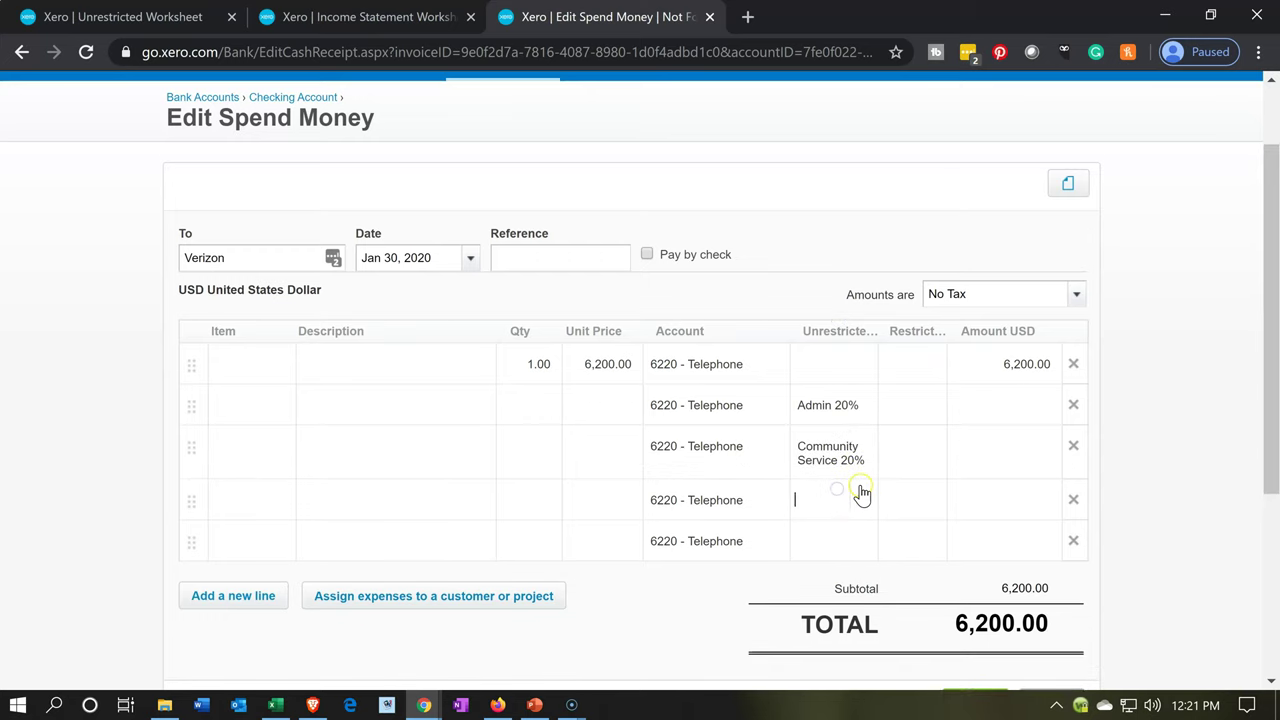
click(860, 497)
click(860, 428)
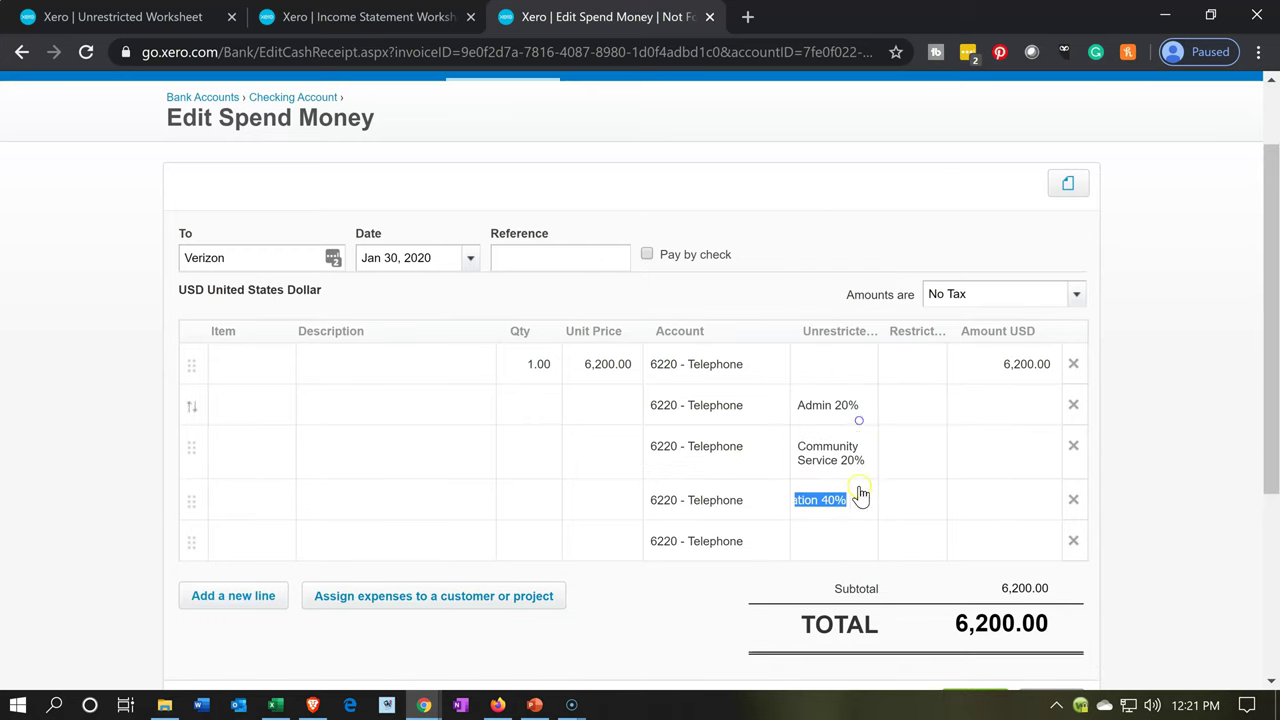
click(858, 550)
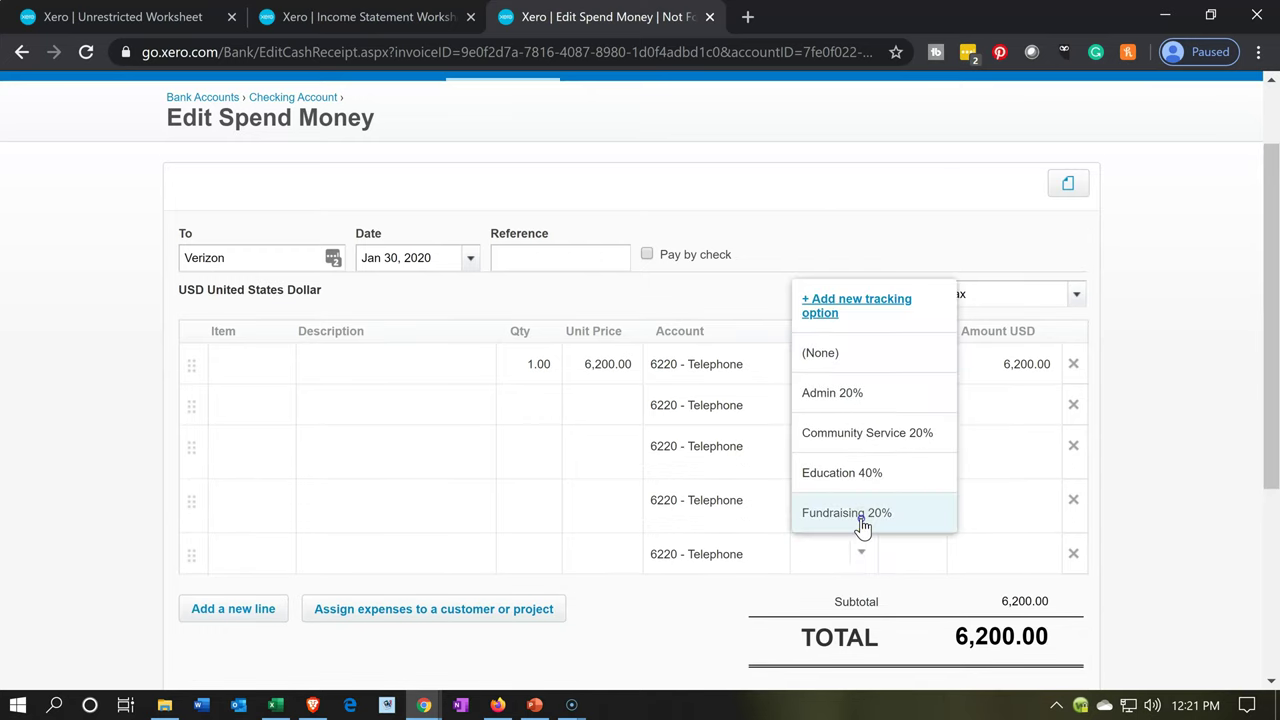
click(861, 517)
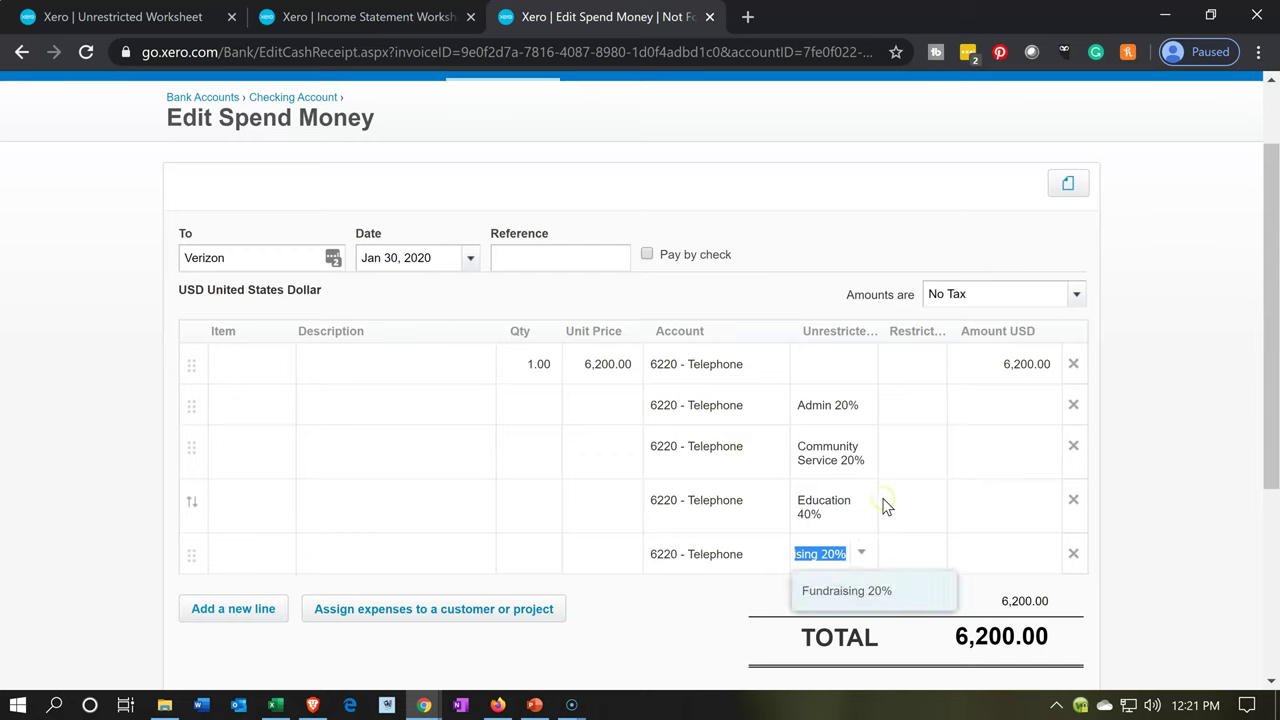
Open Calculator and multiply 6200 by 0.2 to get the 20% share.
key(XF86Calculator)
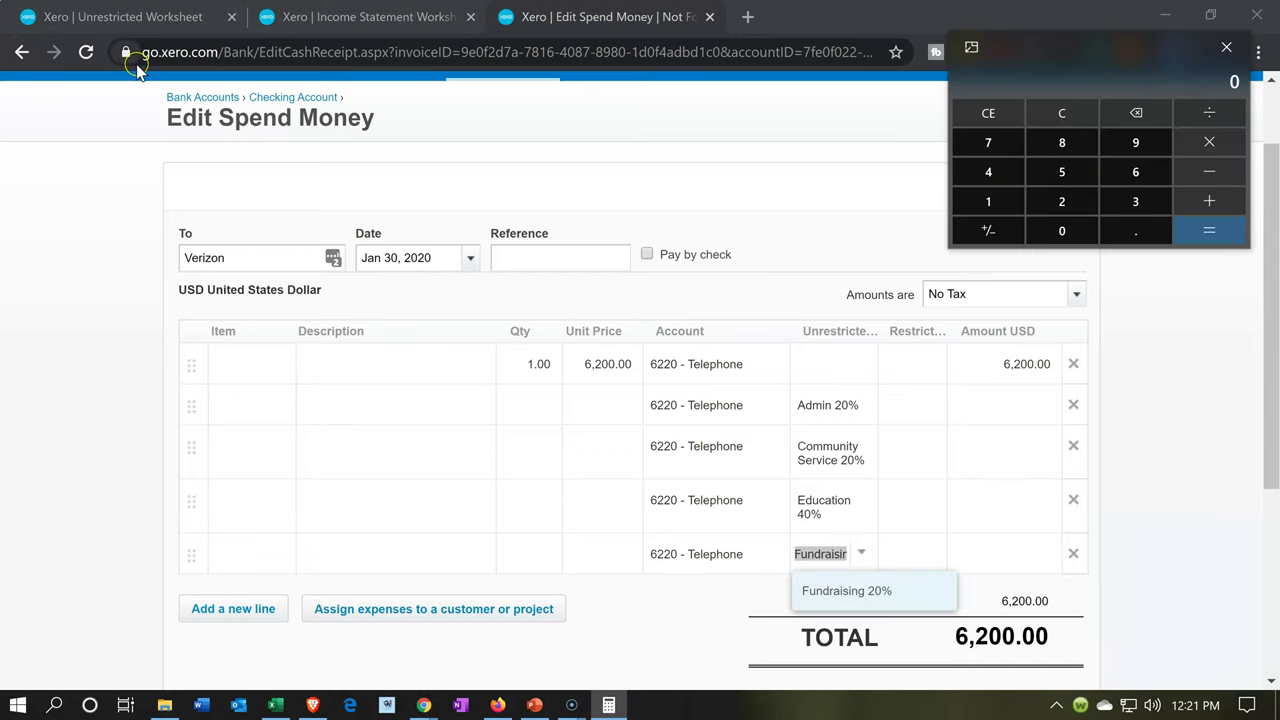
text(6200*0.2)
key(Return)
Enter quantity 1 and unit price 1240 on the Admin 20%, Community Service 20% and Fundraising 20% lines.
click(547, 410)
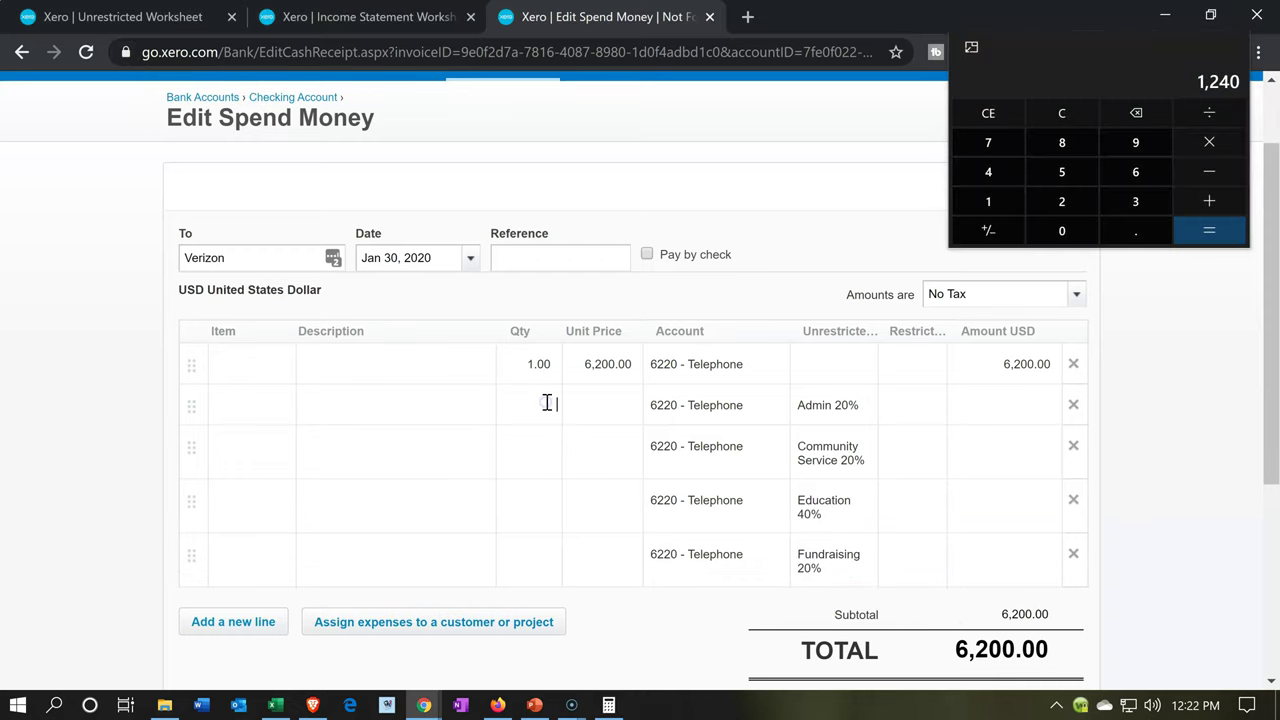
text(1)
key(Tab)
click(539, 456)
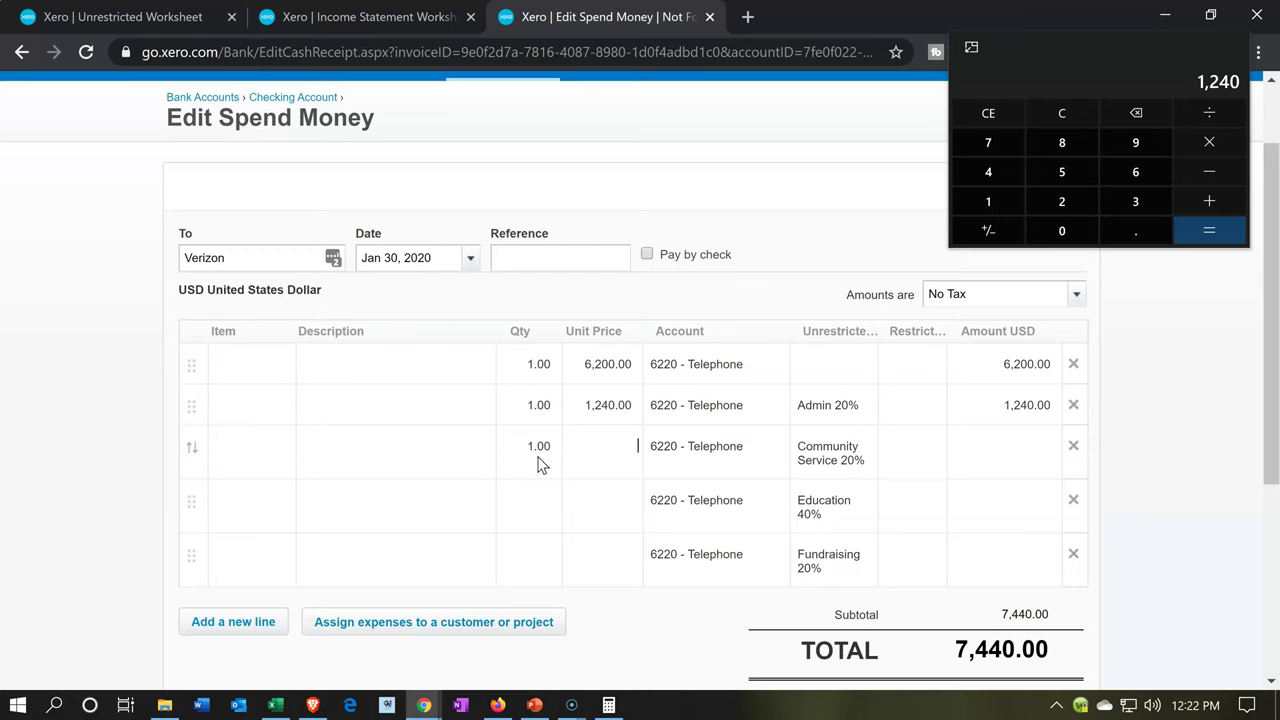
key(Tab)
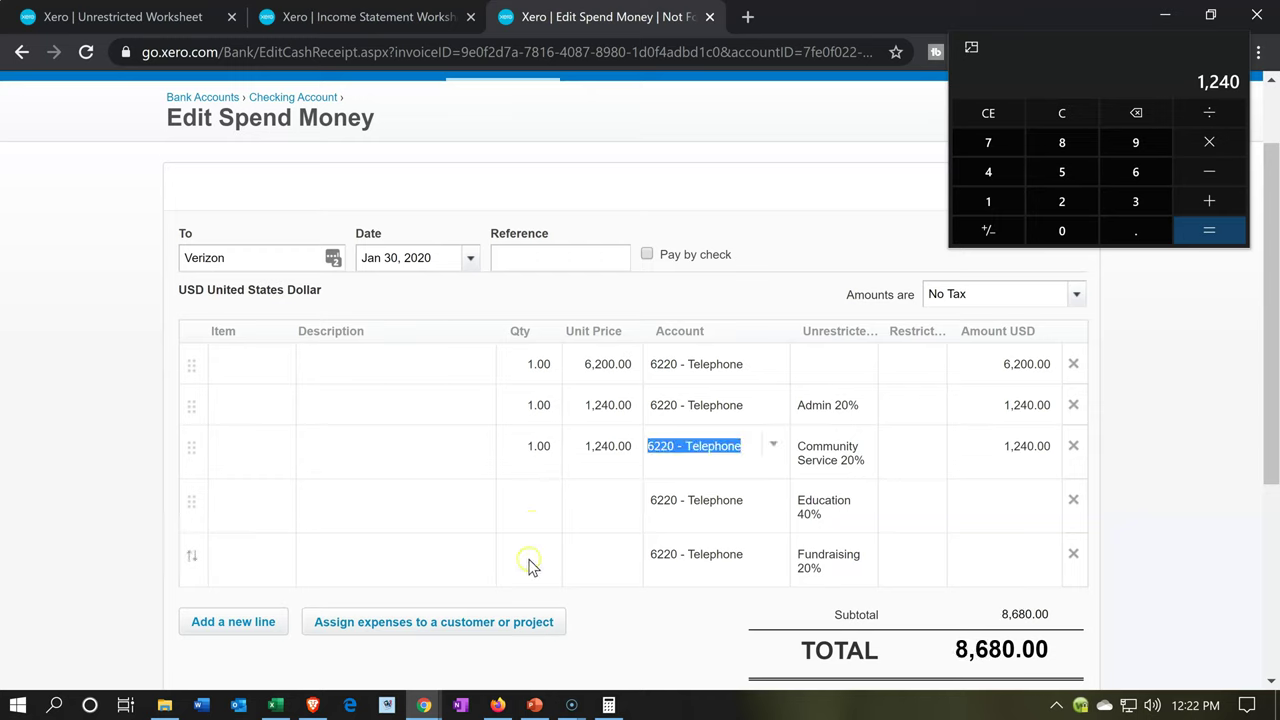
click(527, 583)
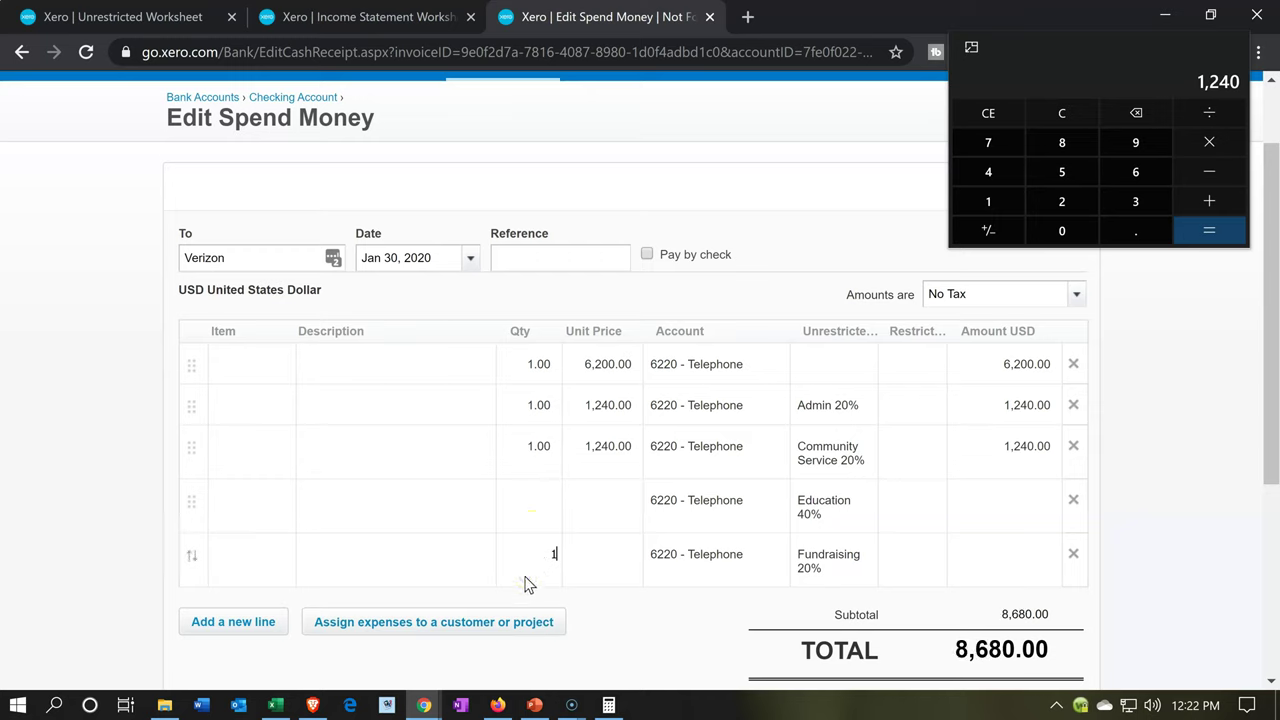
key(Tab)
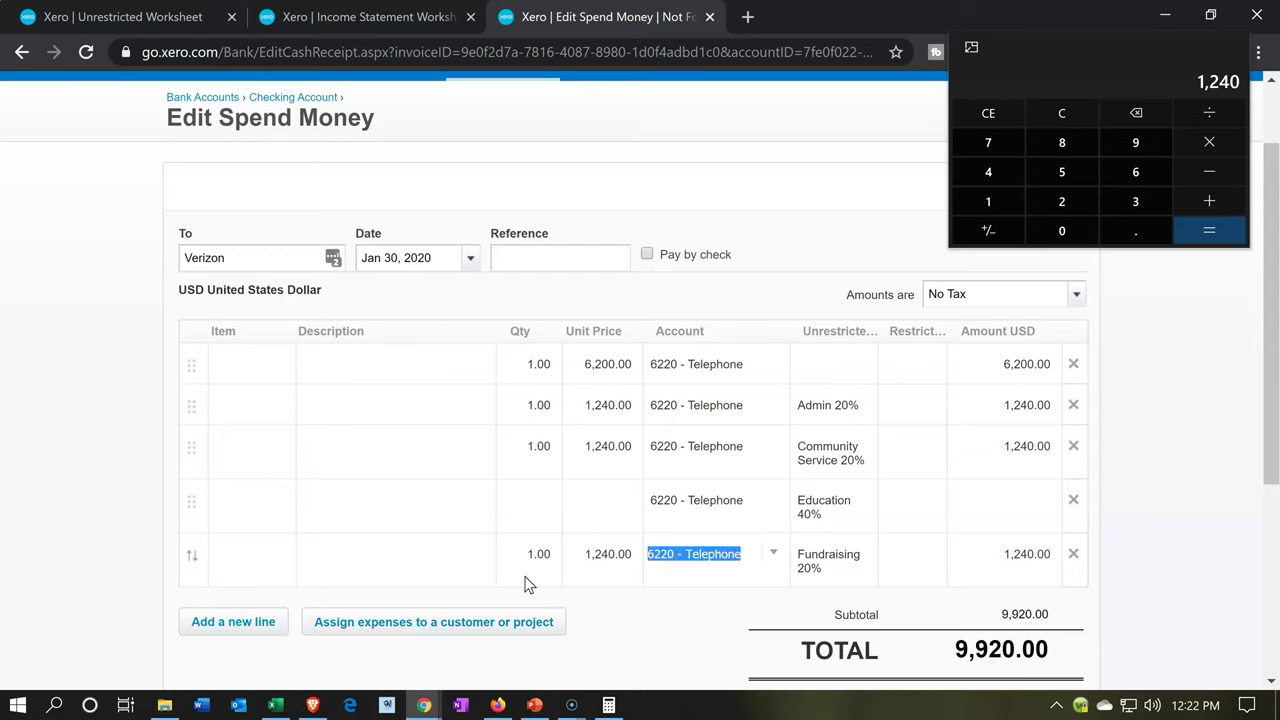
Clear Calculator and multiply 6200 by 0.4 to get the 40% share.
click(1052, 113)
click(660, 120)
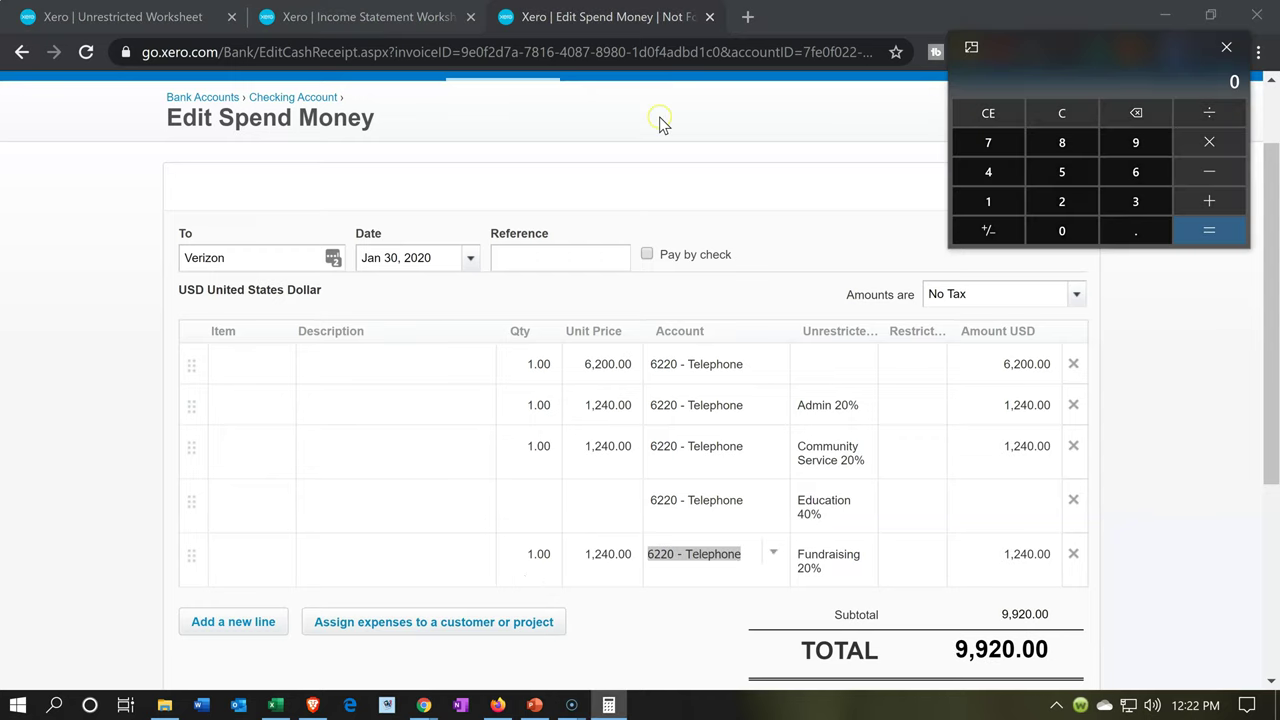
text(6200*.3)
key(Return)
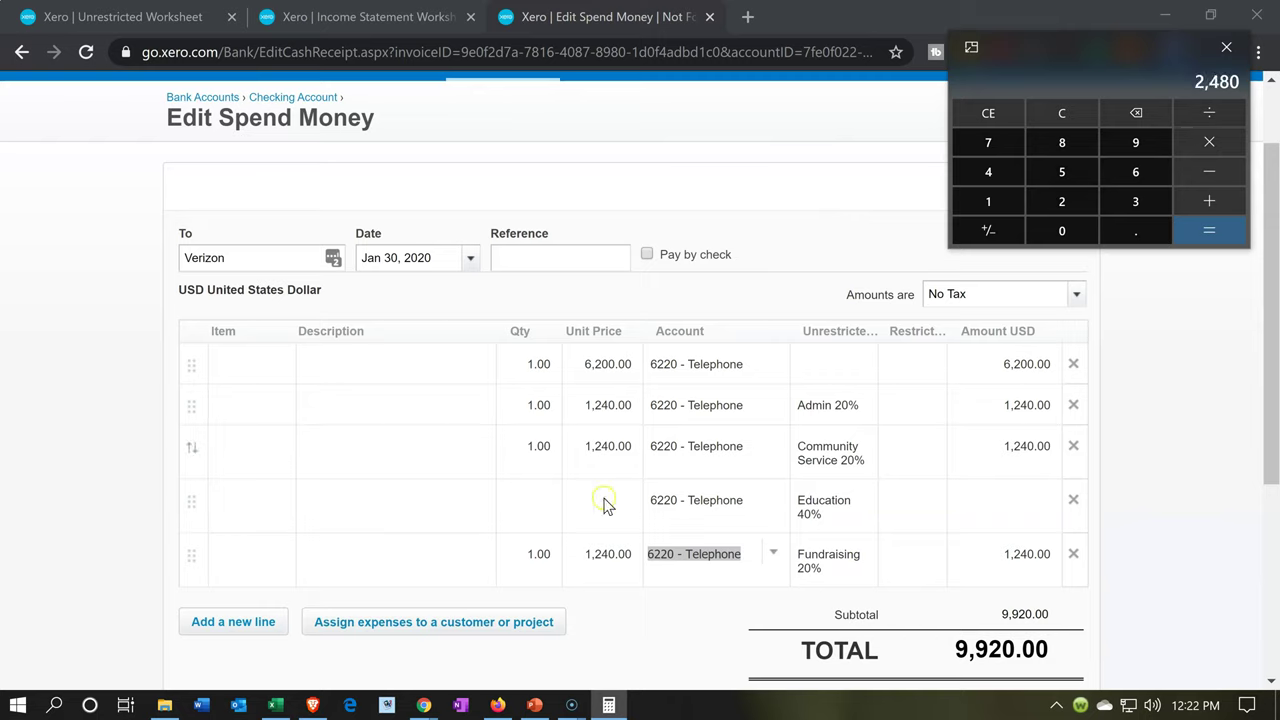
Enter quantity 1 and unit price 2480 on the Education 40% line and delete the original 6,200.00 line without a tracking option.
click(532, 506)
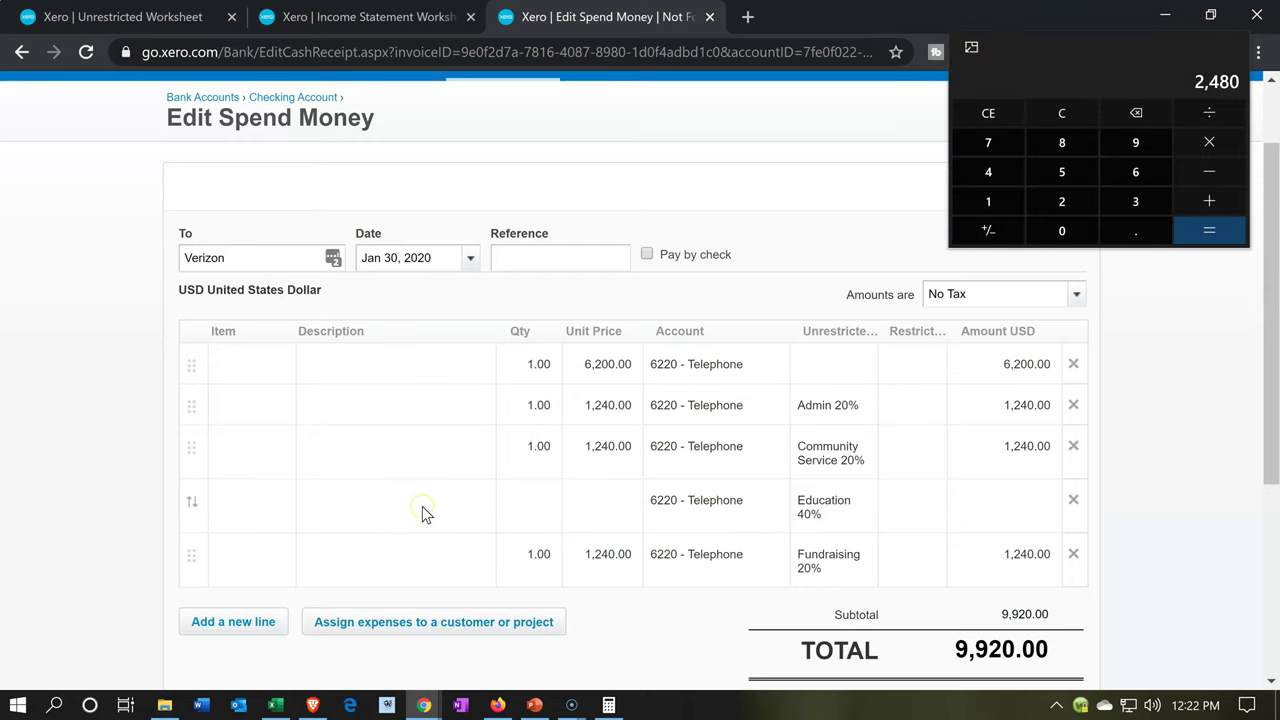
text(2,480)
click(522, 496)
key(Tab)
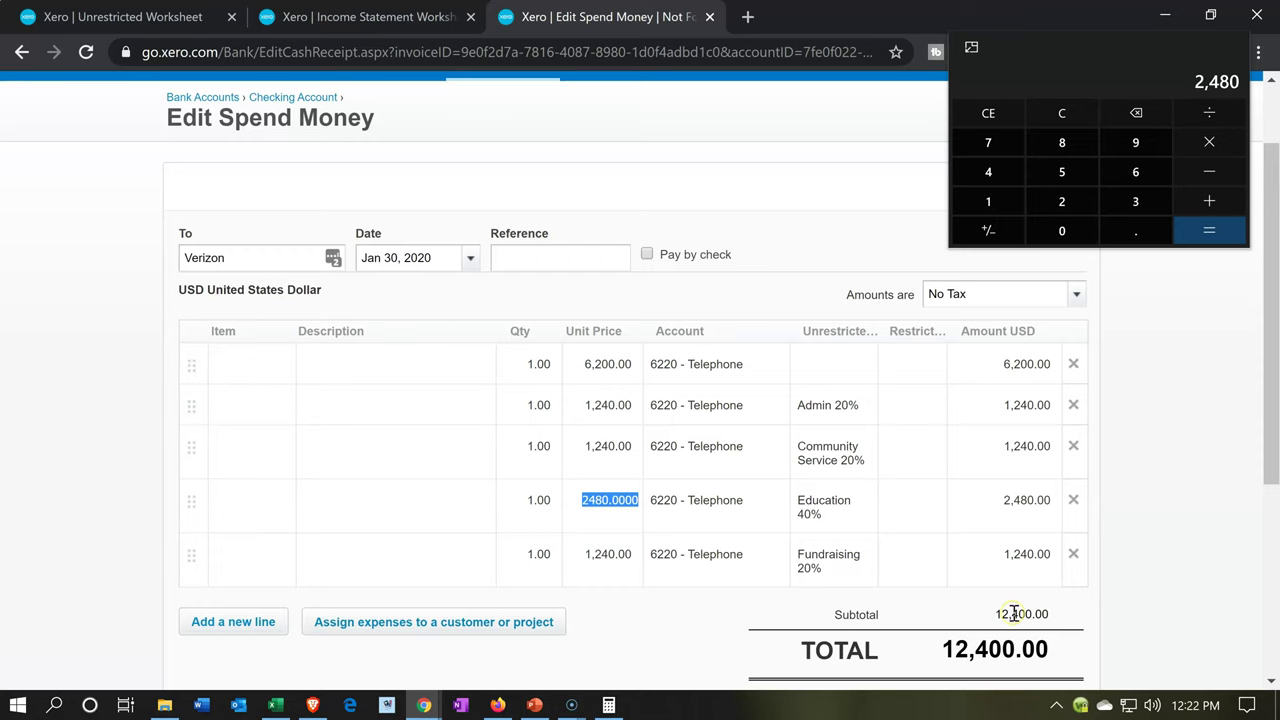
click(1075, 366)
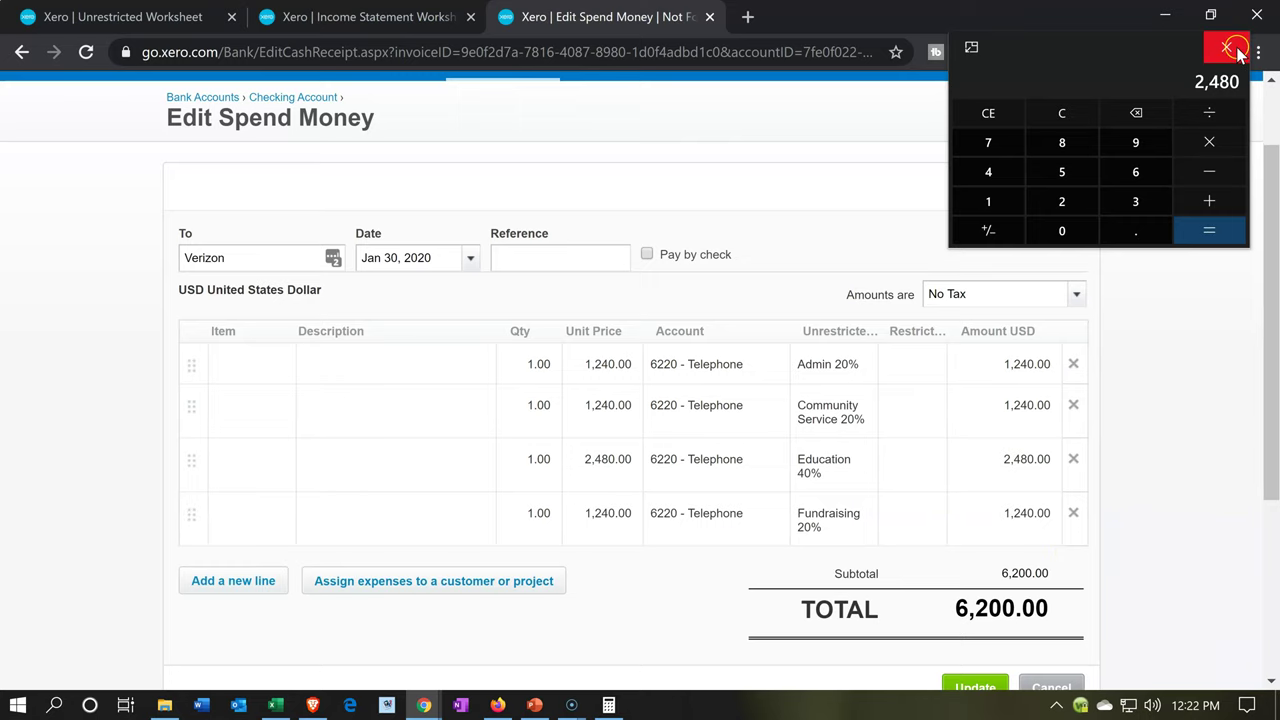
Close Calculator, save the Verizon spend money transaction with its four telephone lines, and close its browser tab.
click(1256, 18)
scroll(1206, 354, down, 1)
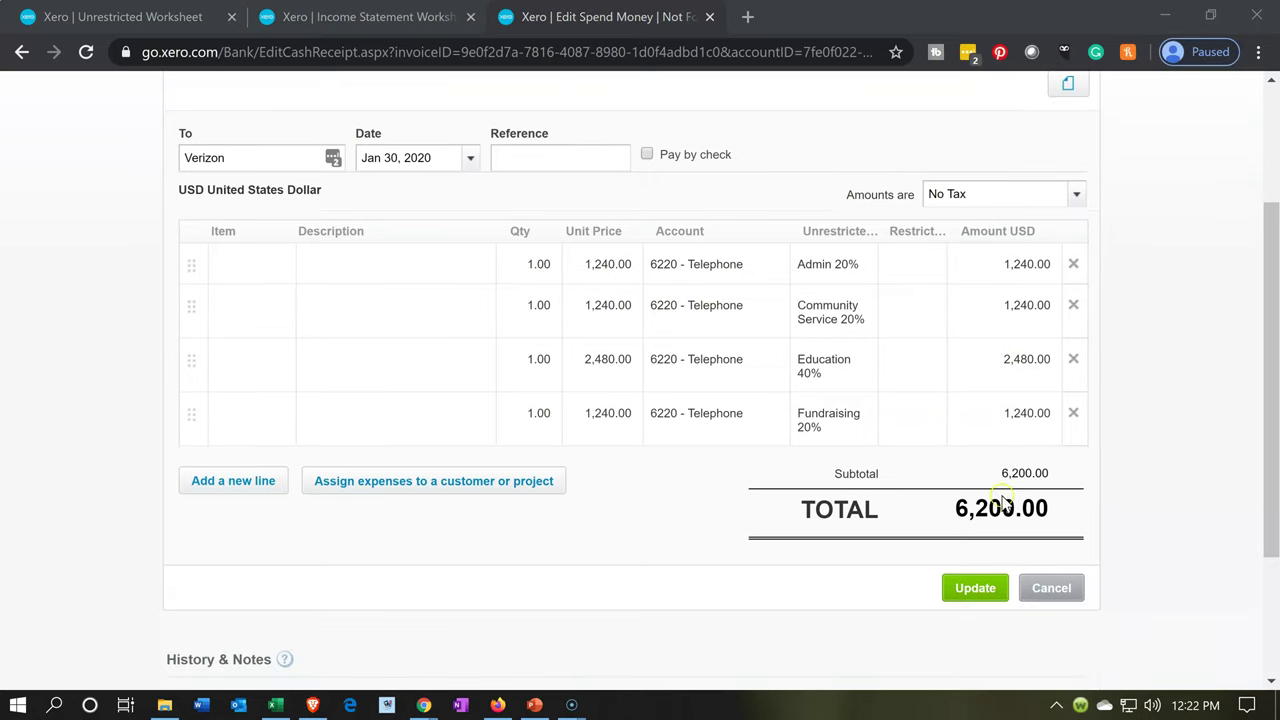
click(983, 588)
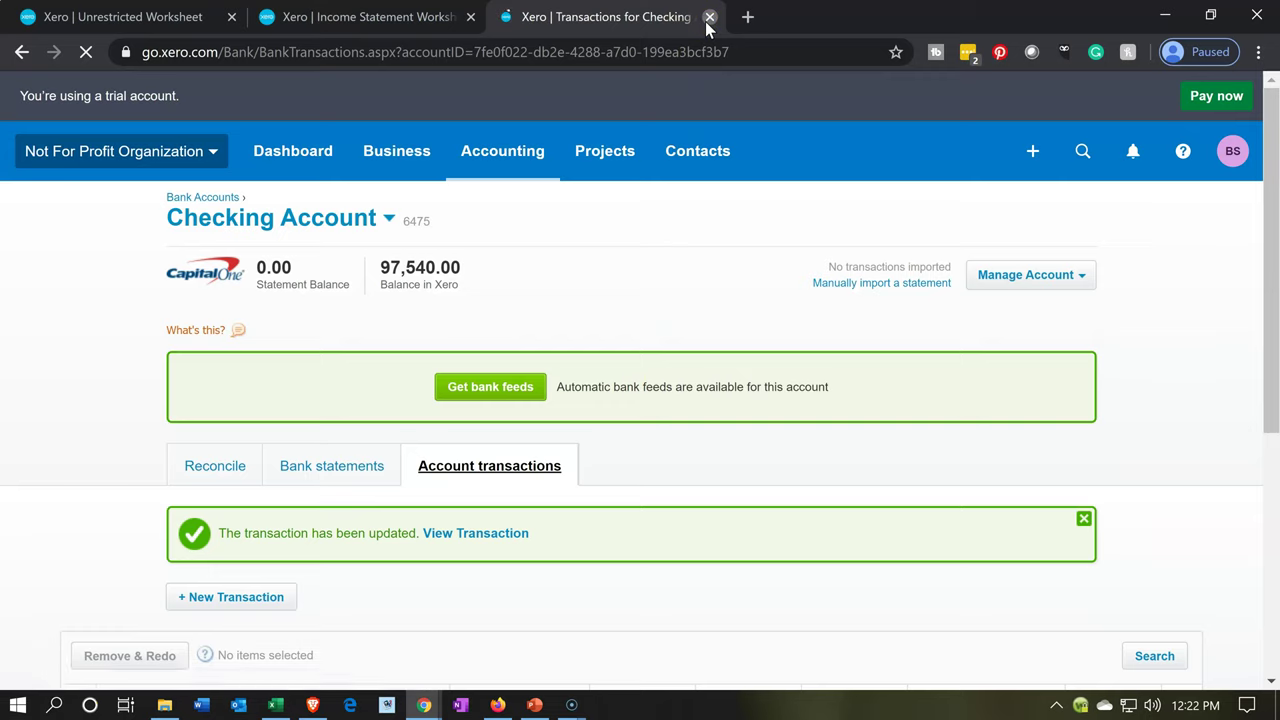
click(706, 21)
Refresh the Income Statement Worksheet and check the Telephone line under Operating Expenses.
click(739, 213)
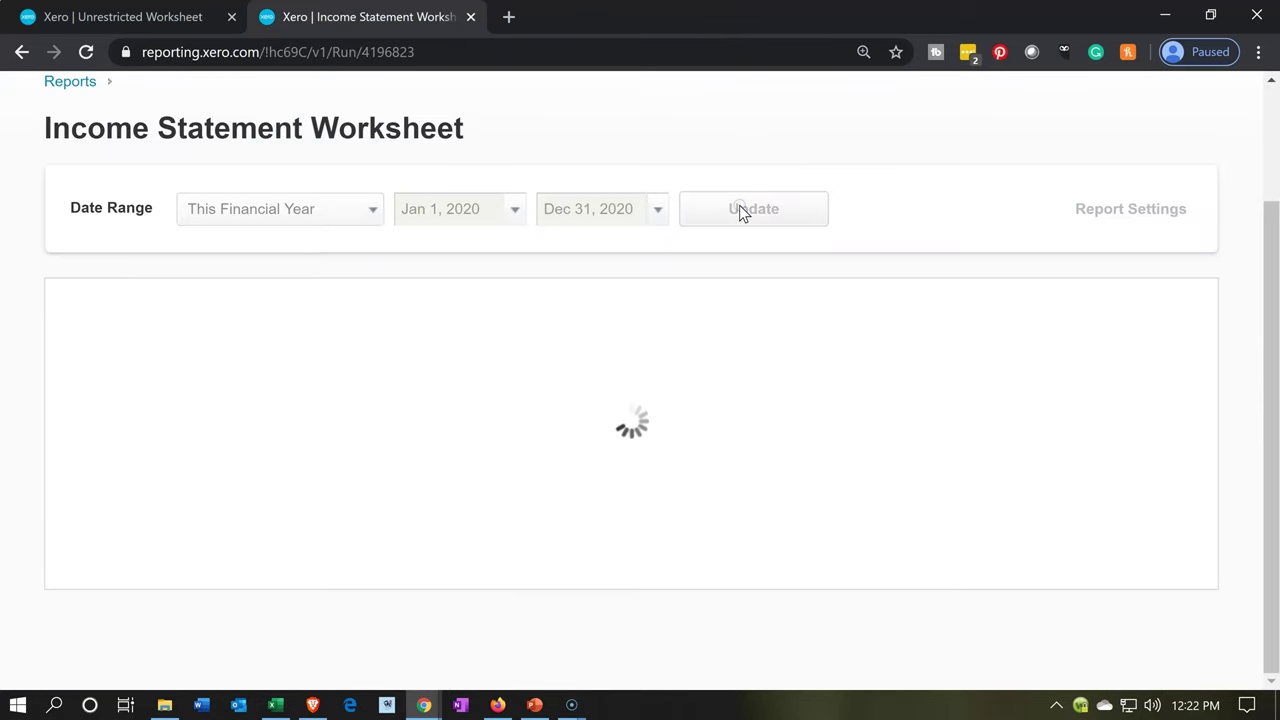
scroll(790, 381, down, 3)
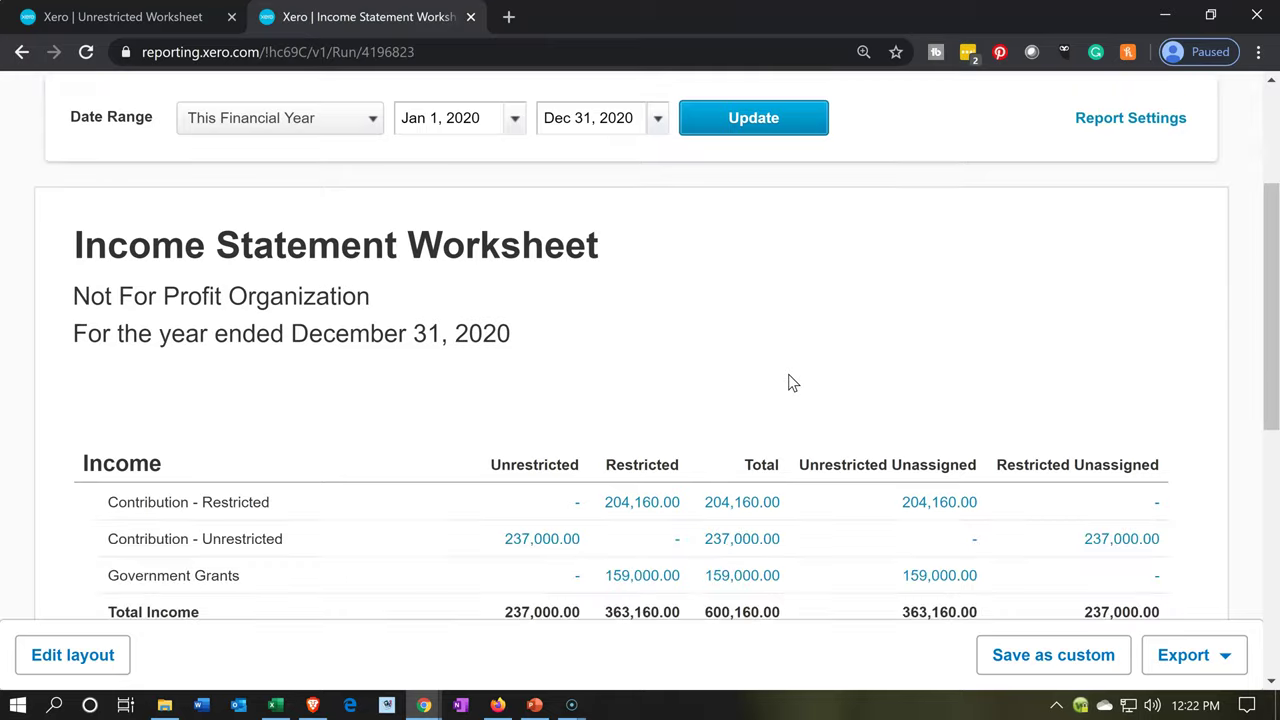
scroll(790, 381, down, 2)
scroll(788, 381, down, 1)
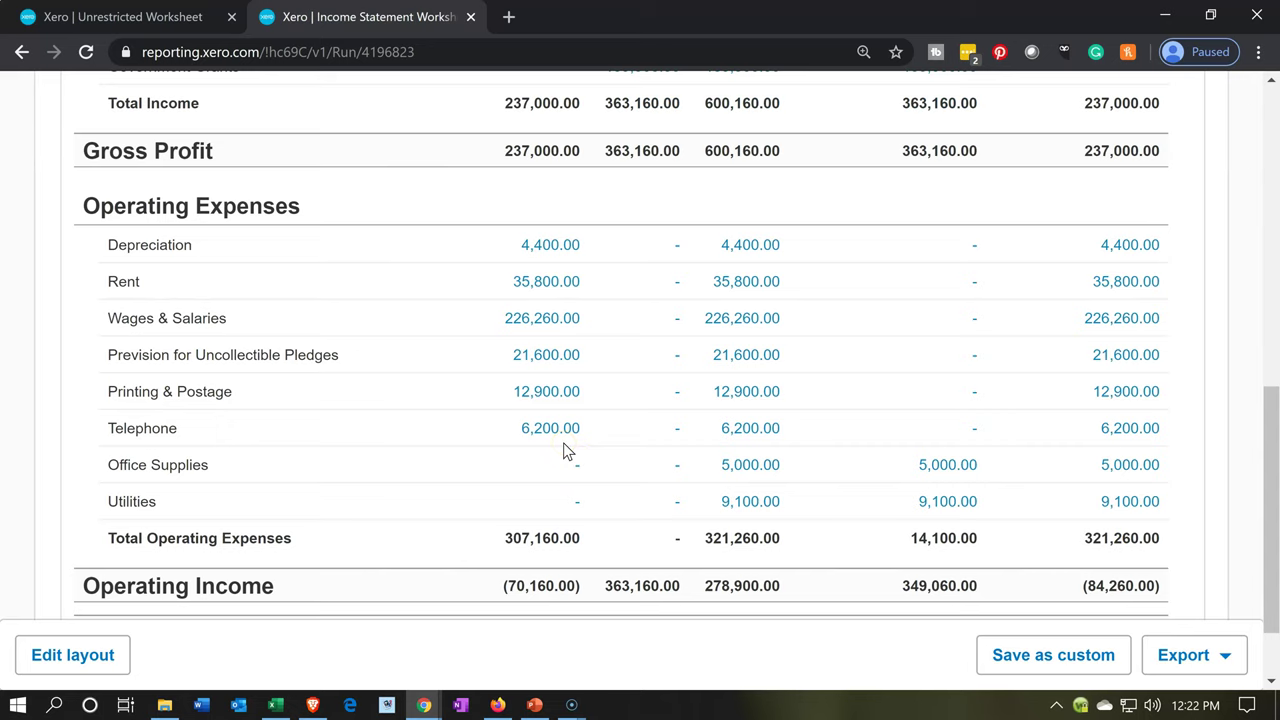
Refresh the Unrestricted Worksheet and check how Telephone is split across the program and support categories.
click(172, 20)
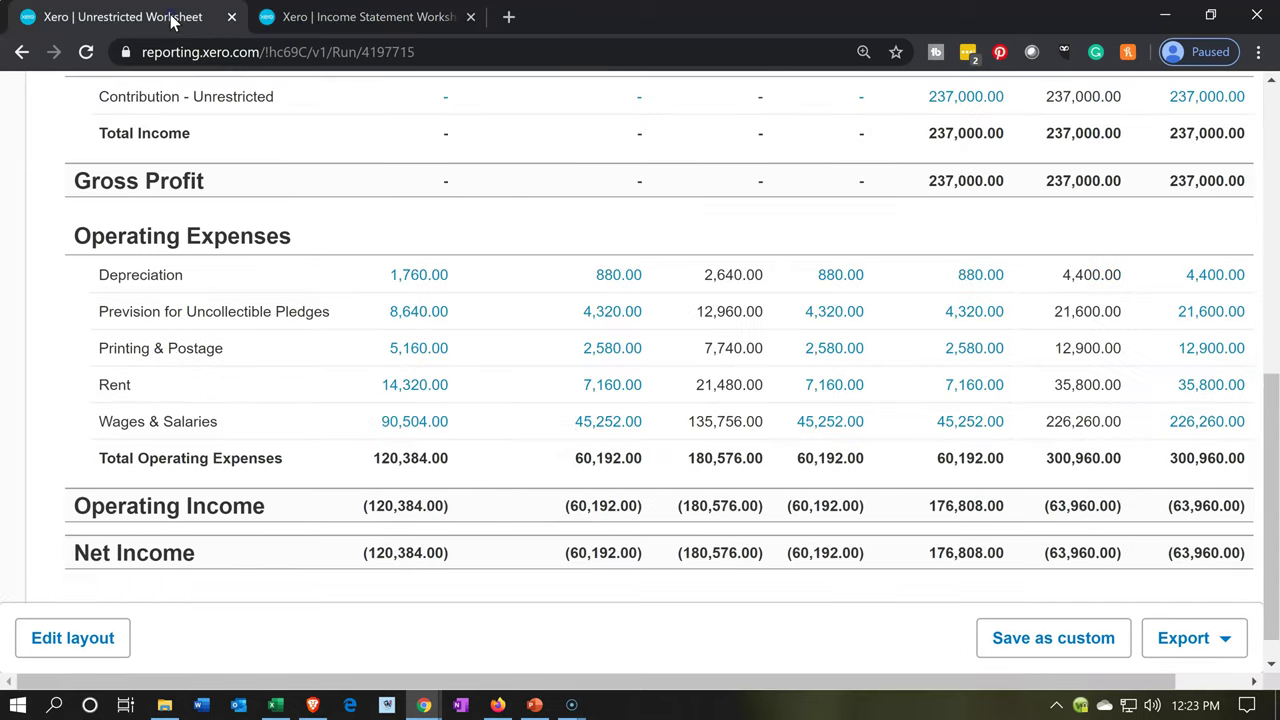
scroll(664, 292, up, 5)
scroll(683, 308, up, 2)
click(712, 358)
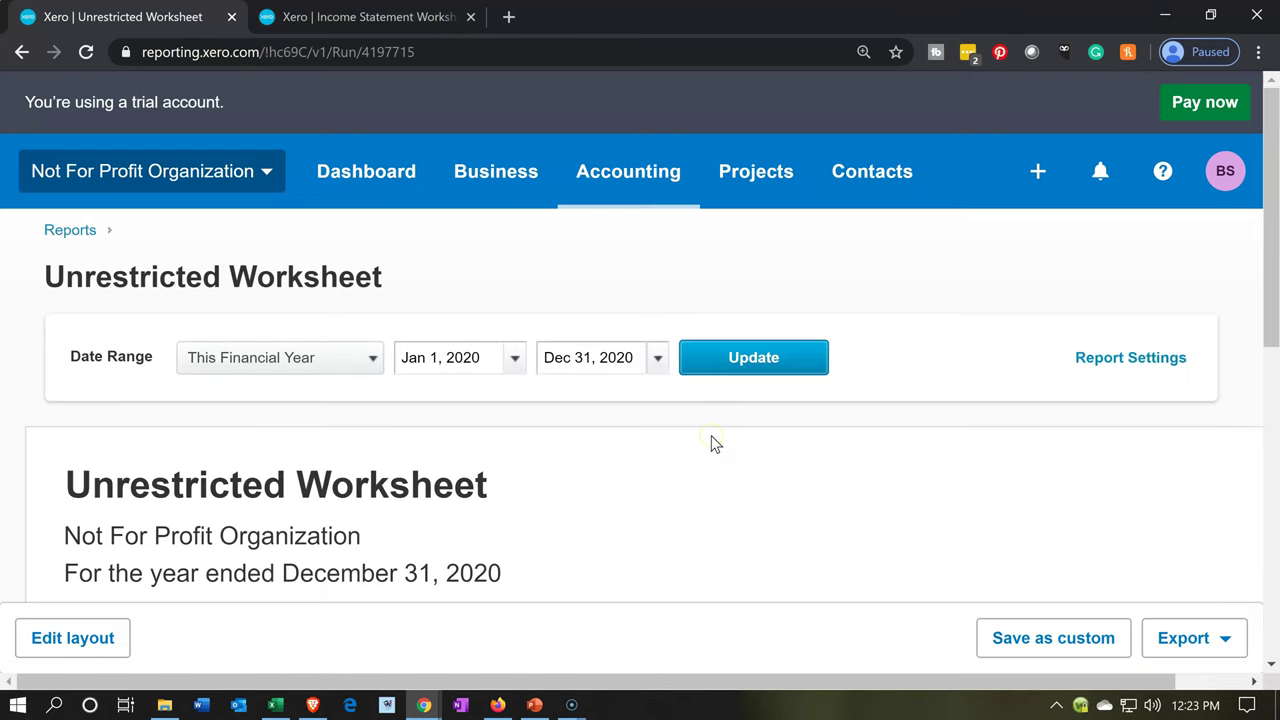
scroll(715, 443, down, 7)
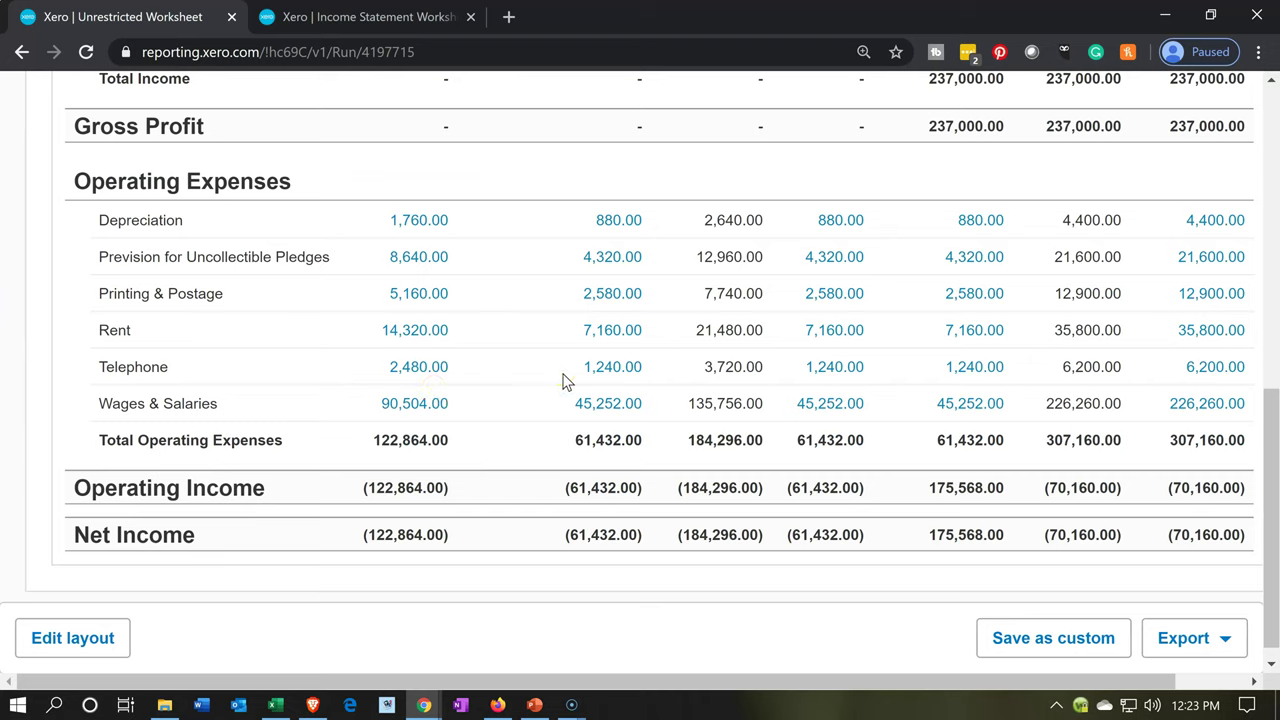
Compare the telephone split with the Telephone Expense row in the Excel allocation, then return to the Xero worksheet.
click(281, 706)
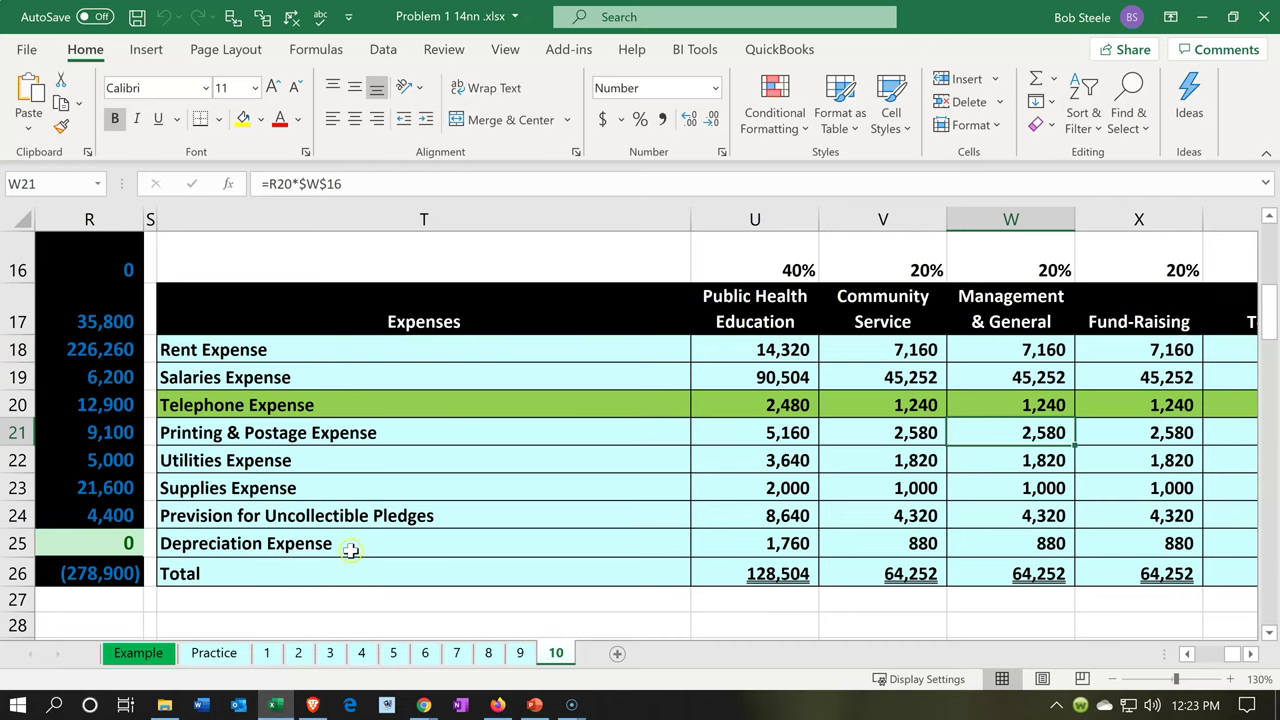
click(938, 405)
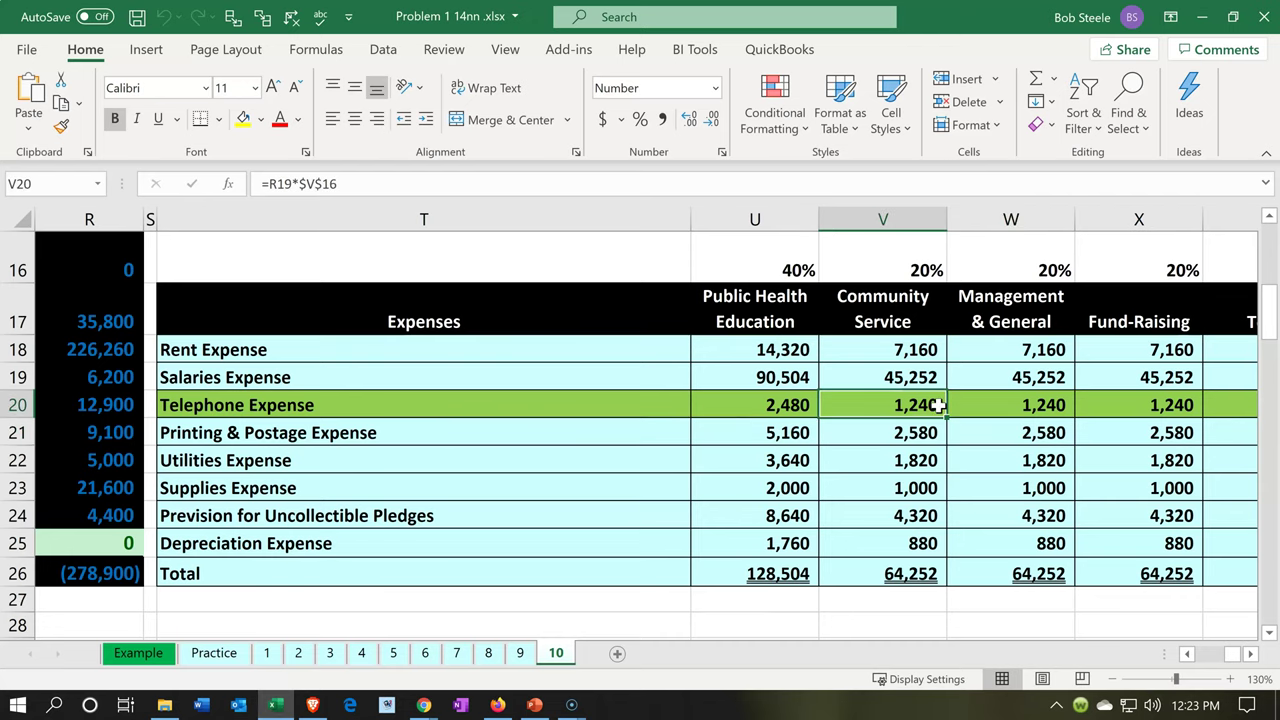
click(1200, 19)
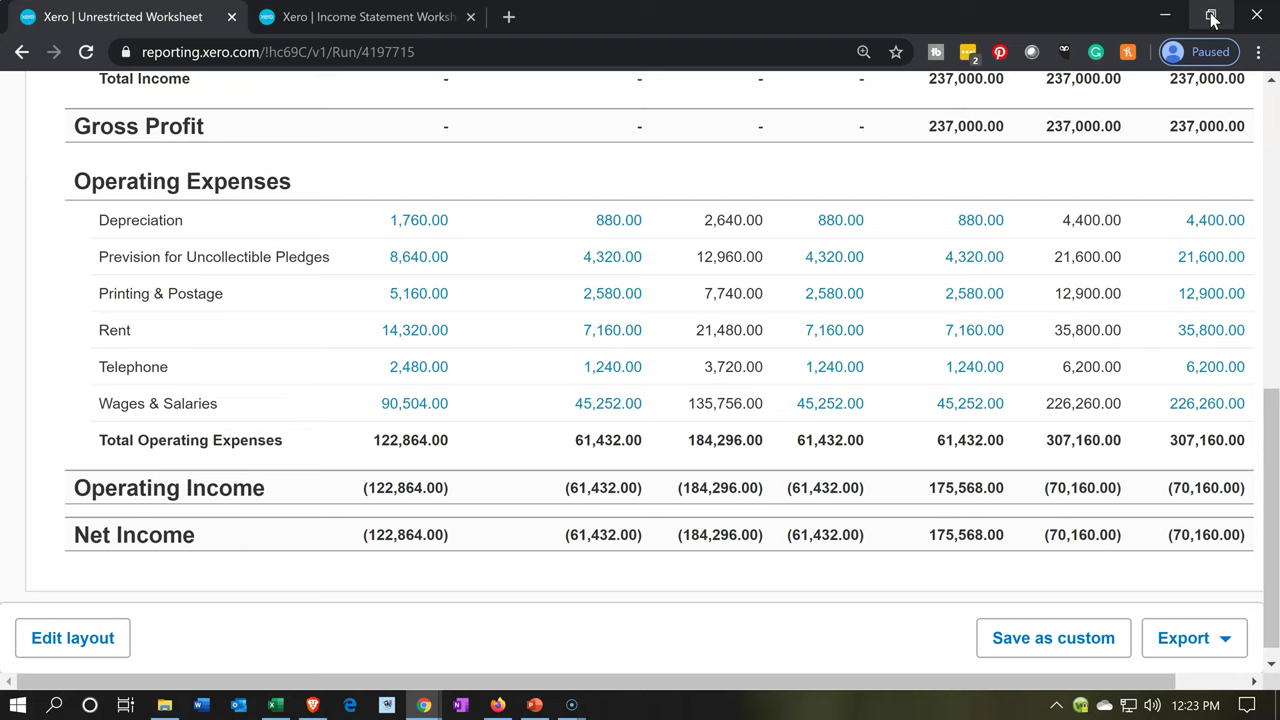
Duplicate the Income Statement Worksheet in a new tab and open the transactions behind the Unrestricted Unassigned amount for Office Supplies.
click(418, 20)
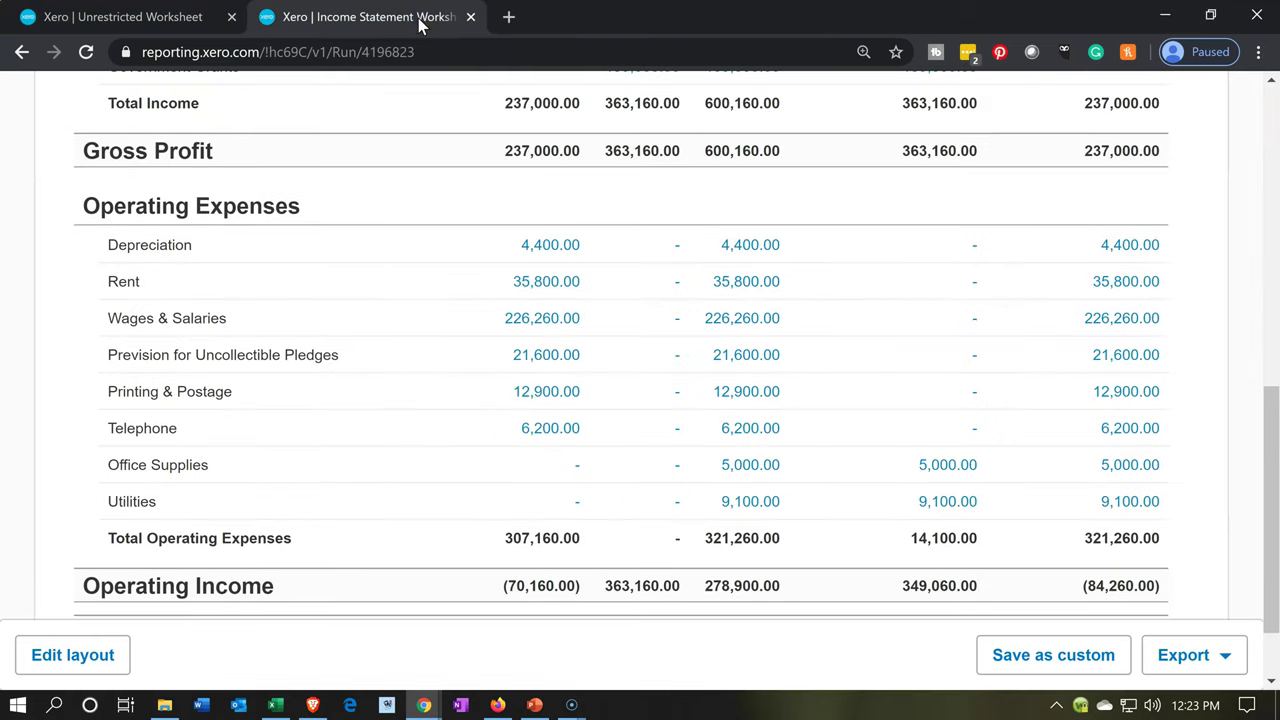
right_click(418, 18)
click(443, 88)
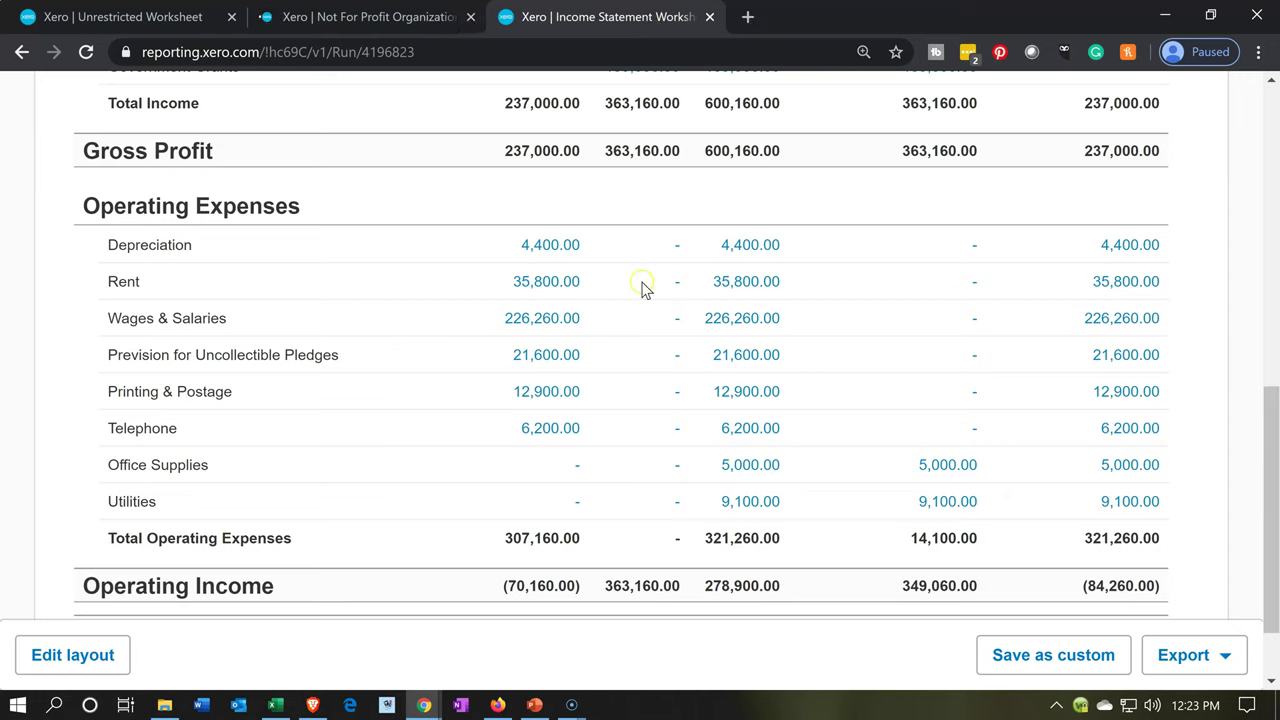
click(928, 470)
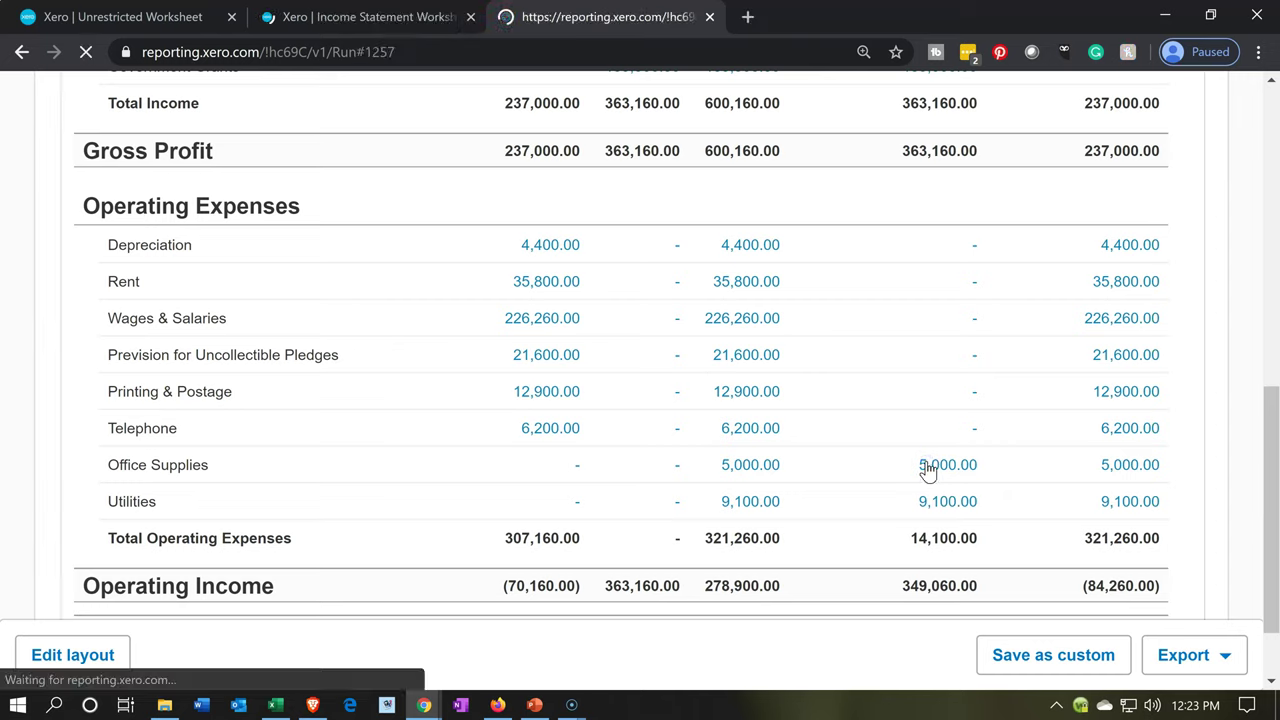
scroll(917, 460, down, 4)
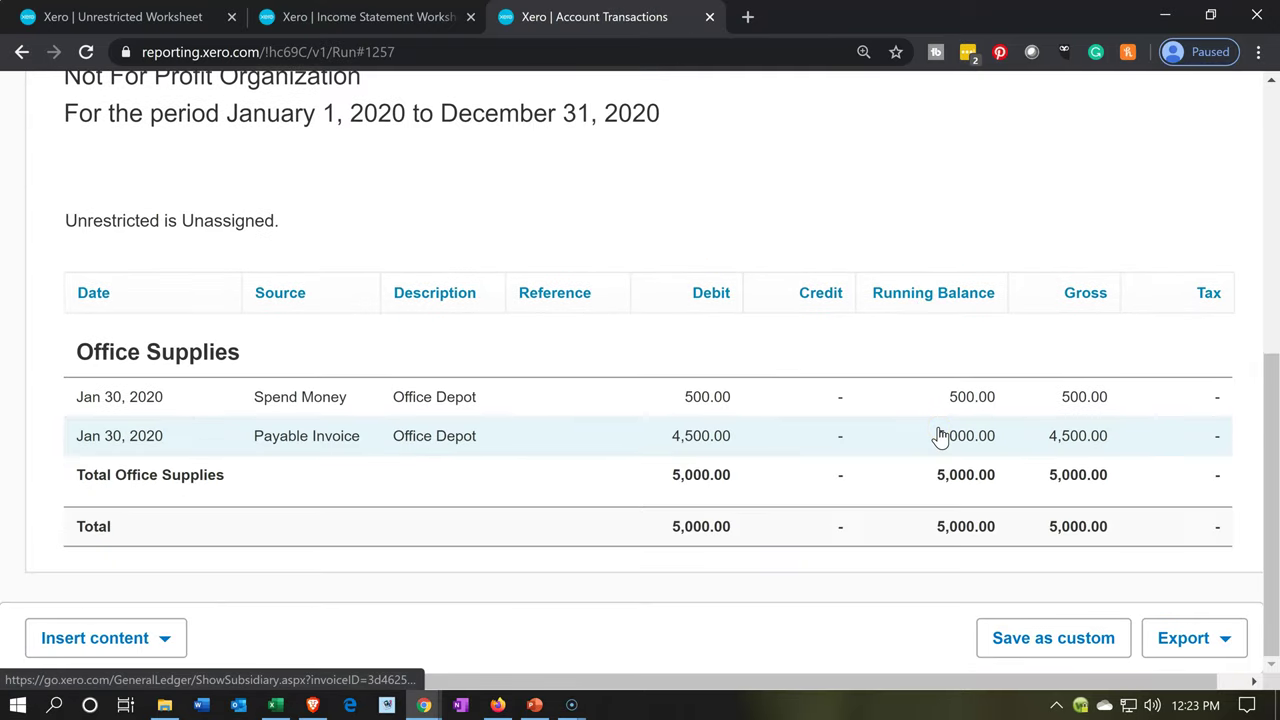
Duplicate the Account Transactions report in a new tab and open the 500.00 Office Depot spend money transaction for editing.
right_click(647, 17)
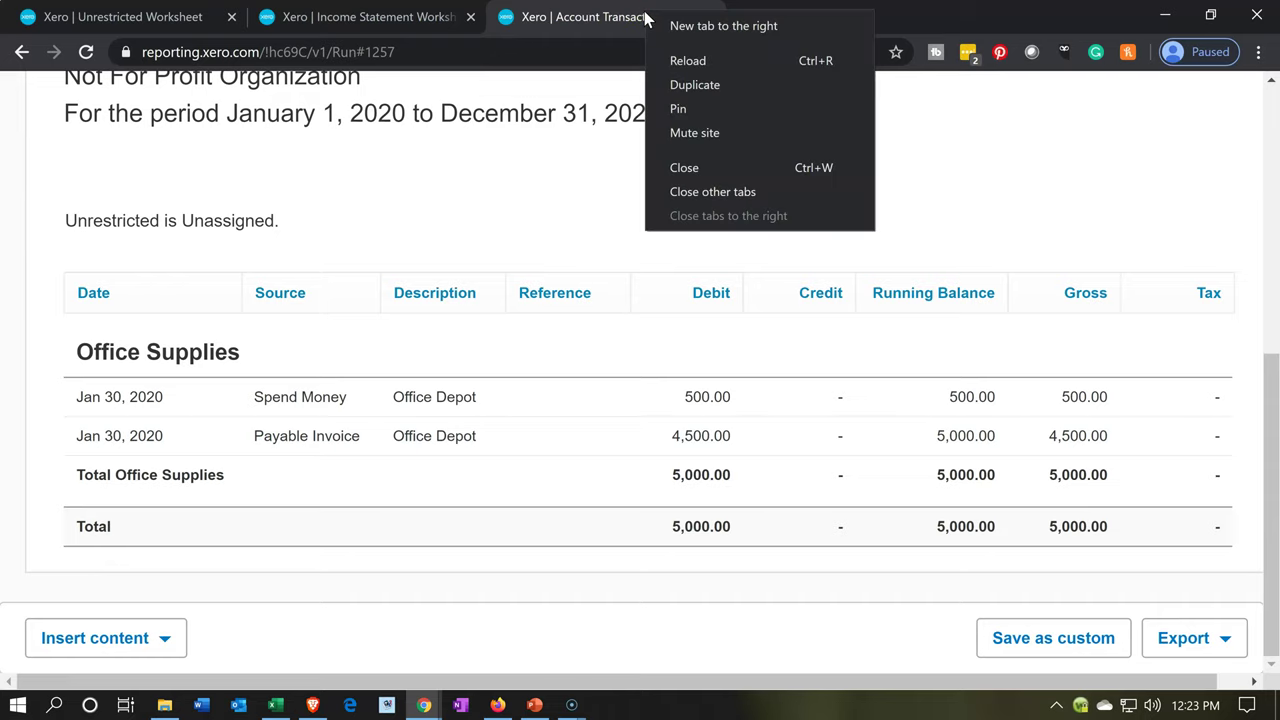
click(664, 83)
drag(640, 20, 805, 17)
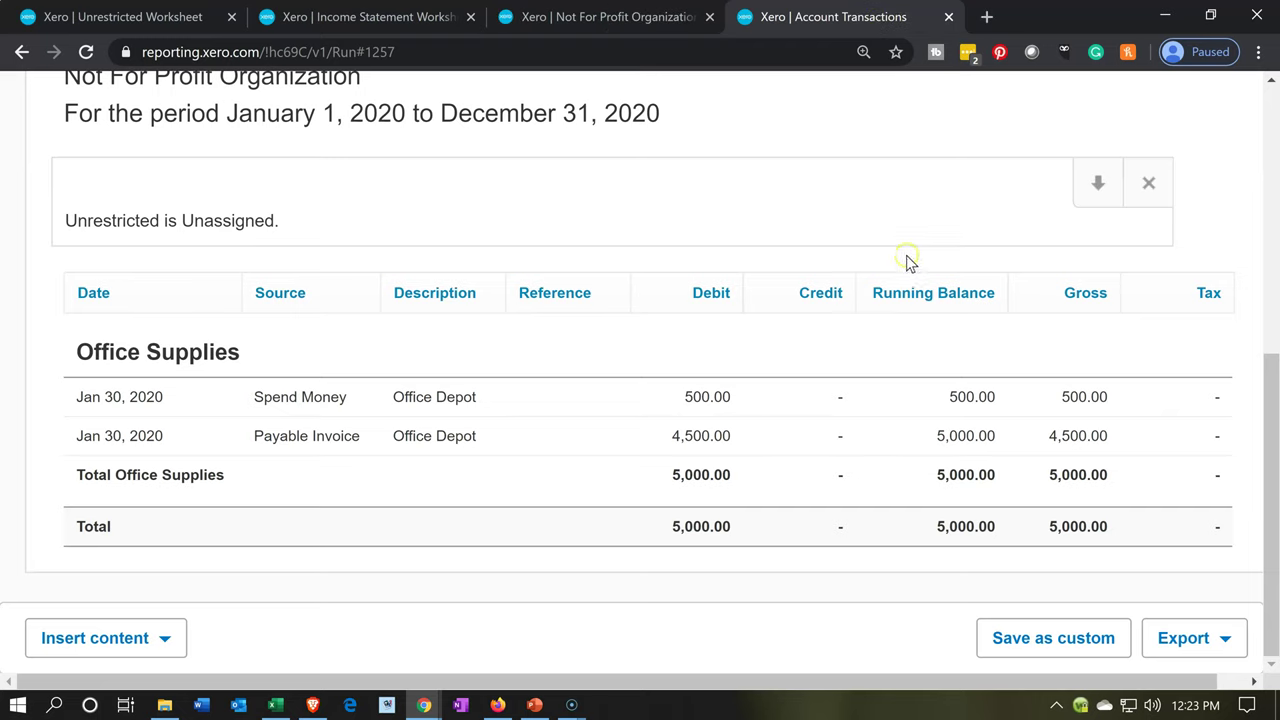
click(953, 398)
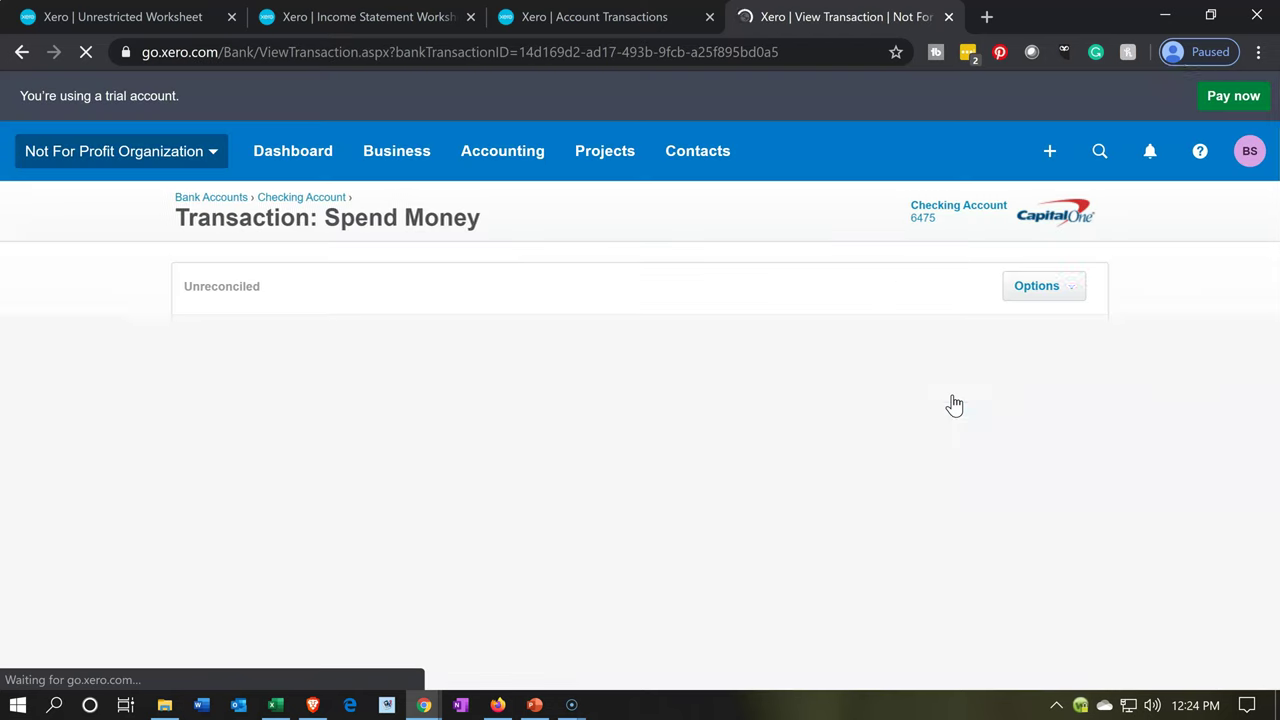
click(1038, 297)
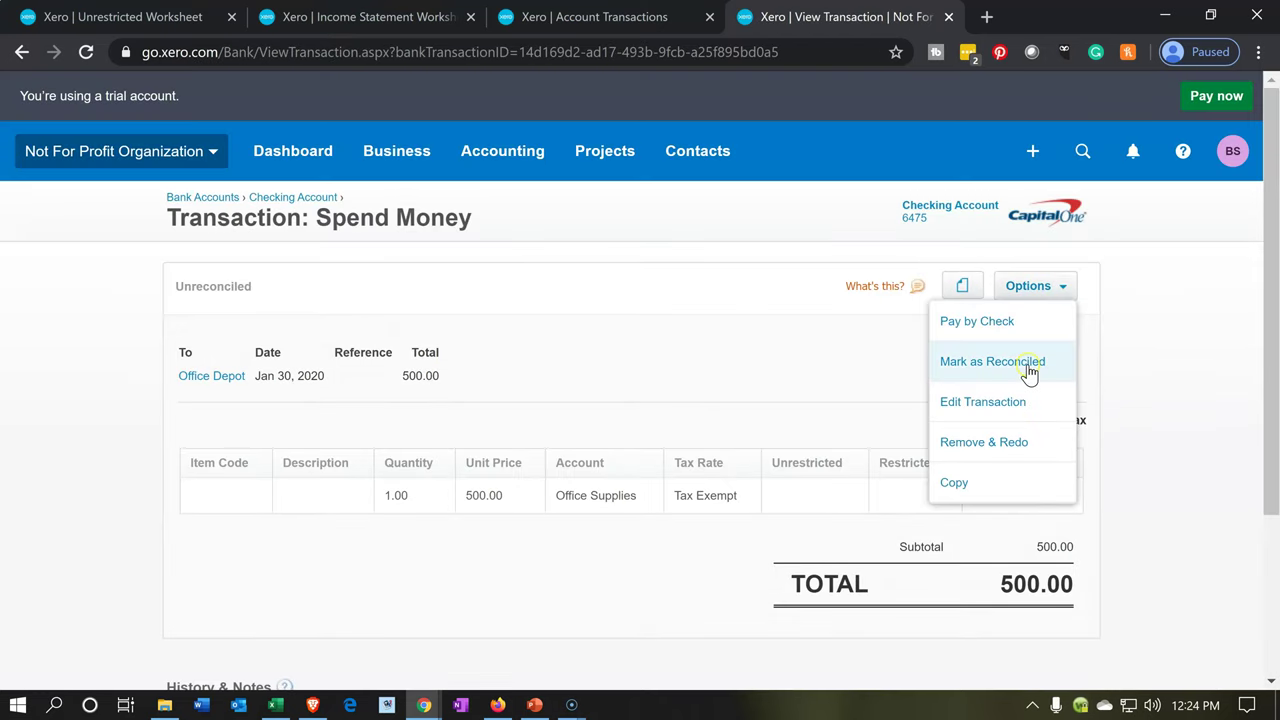
click(1011, 410)
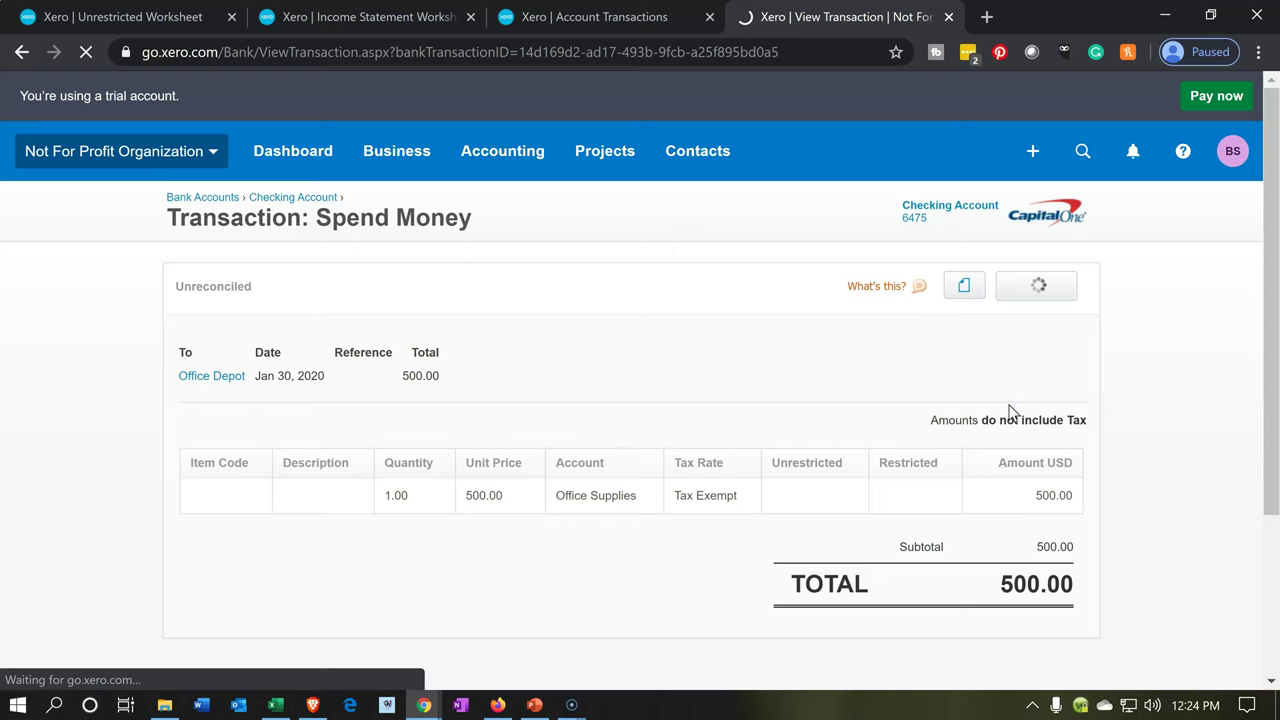
Add four blank lines to the Office Depot spend money transaction.
click(251, 520)
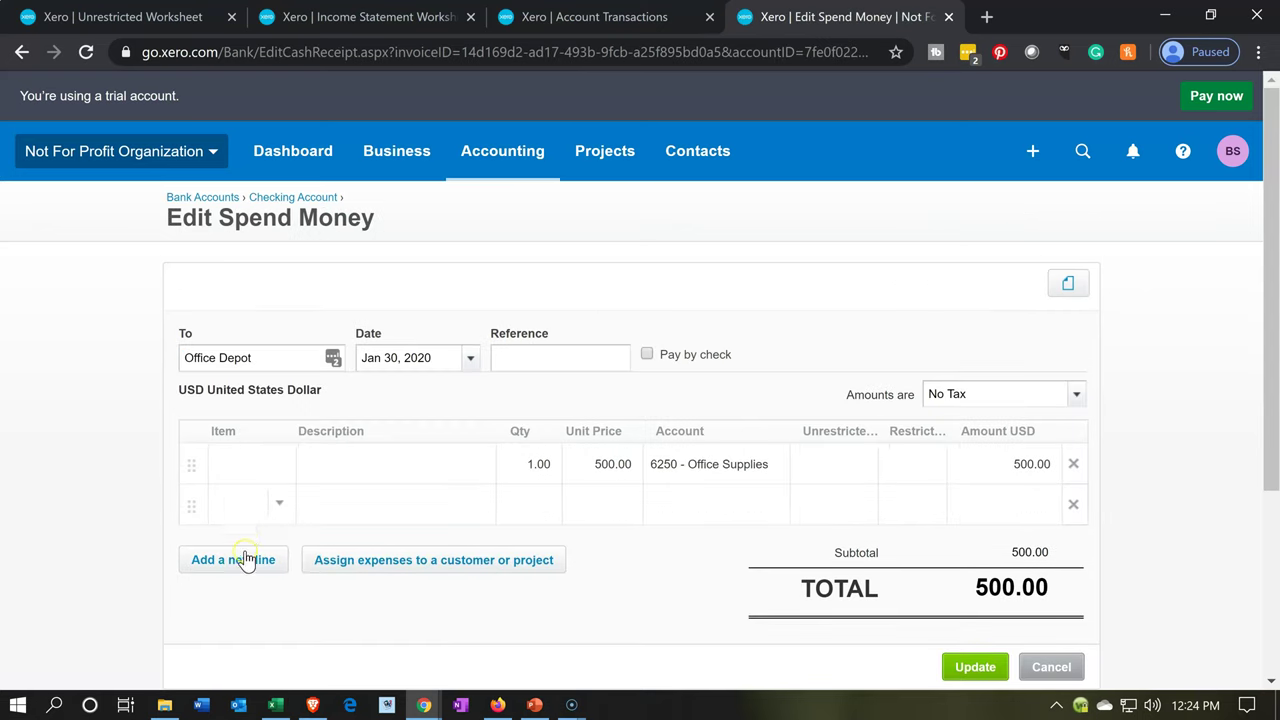
click(246, 559)
click(251, 598)
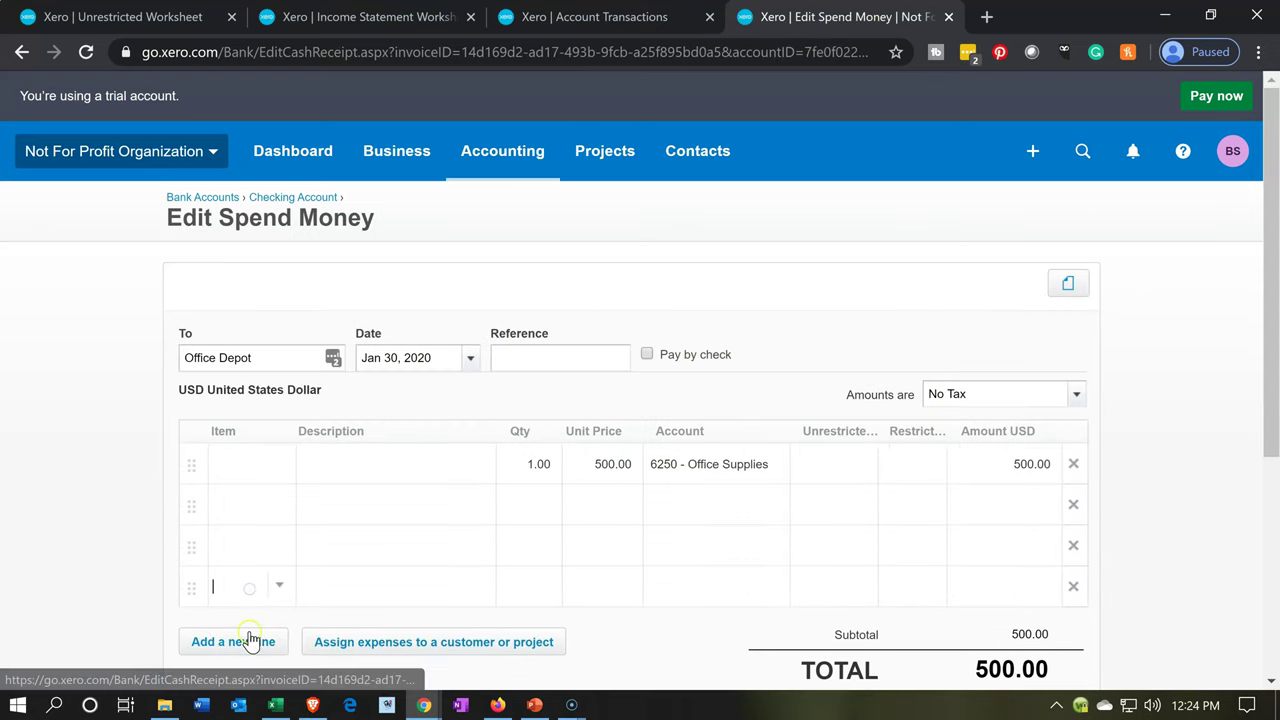
click(249, 640)
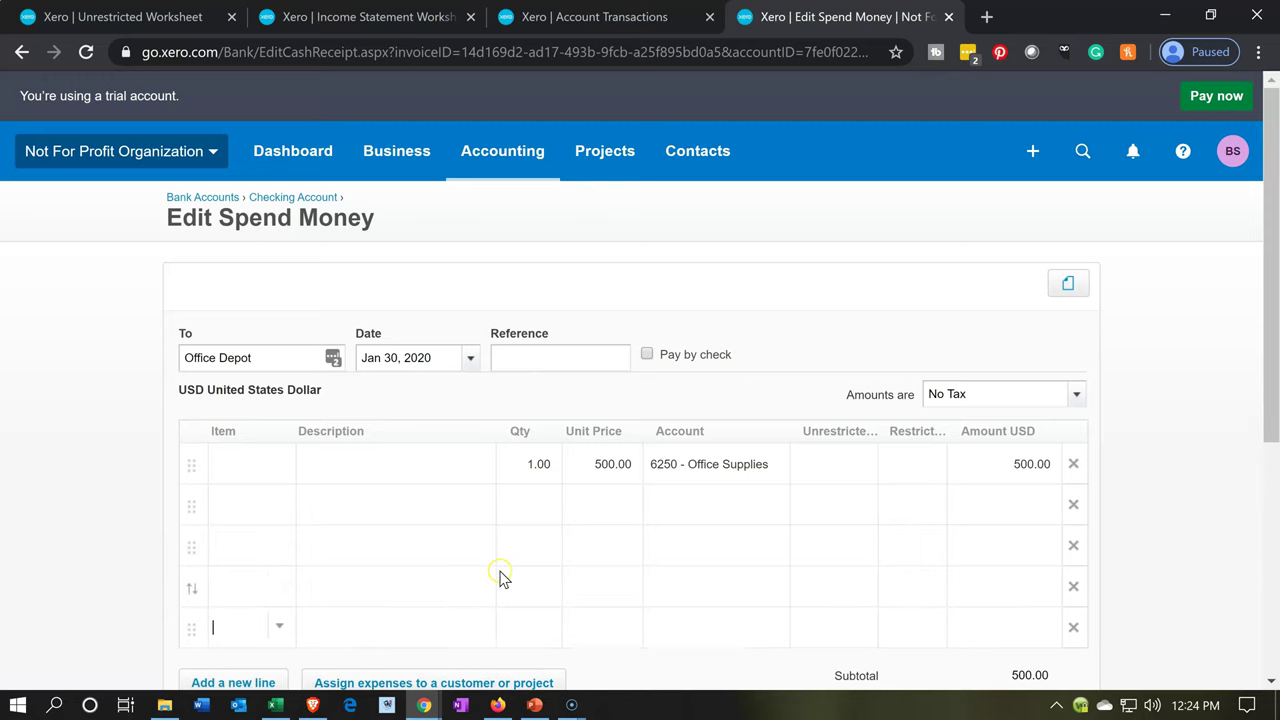
Set the account of all four new lines to 6250 - Office Supplies.
scroll(500, 577, down, 1)
click(663, 410)
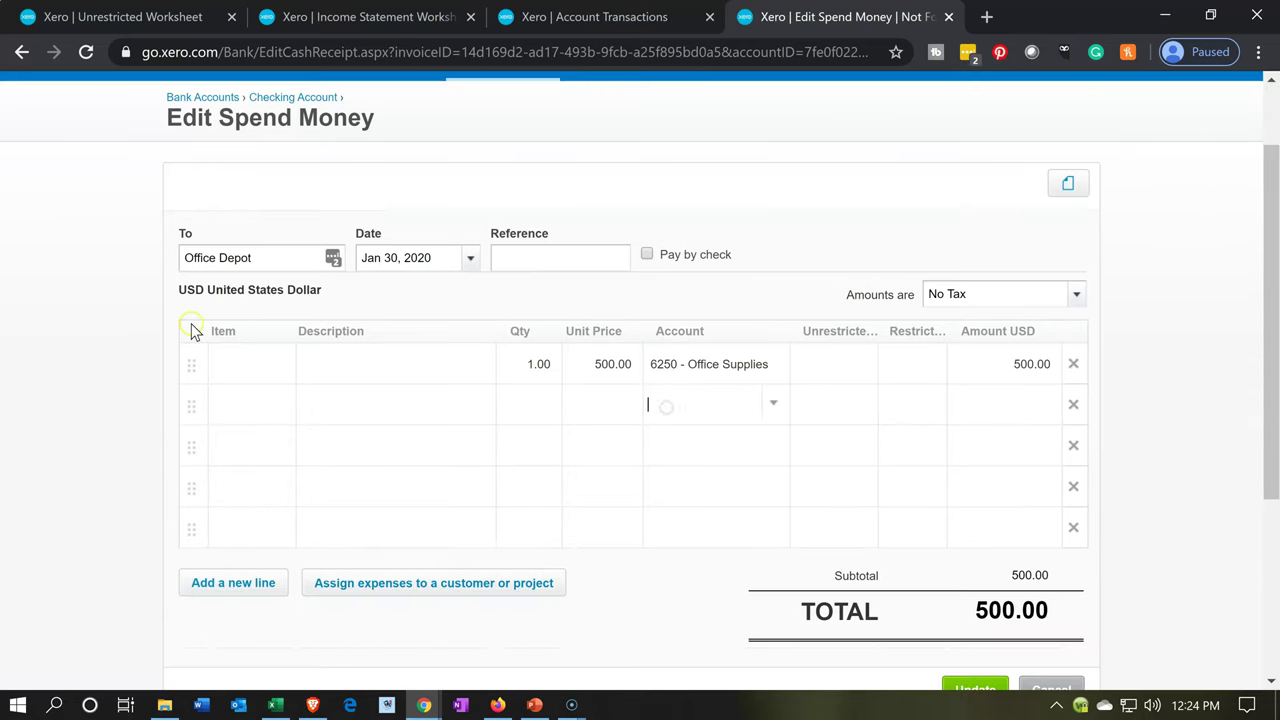
text(6250)
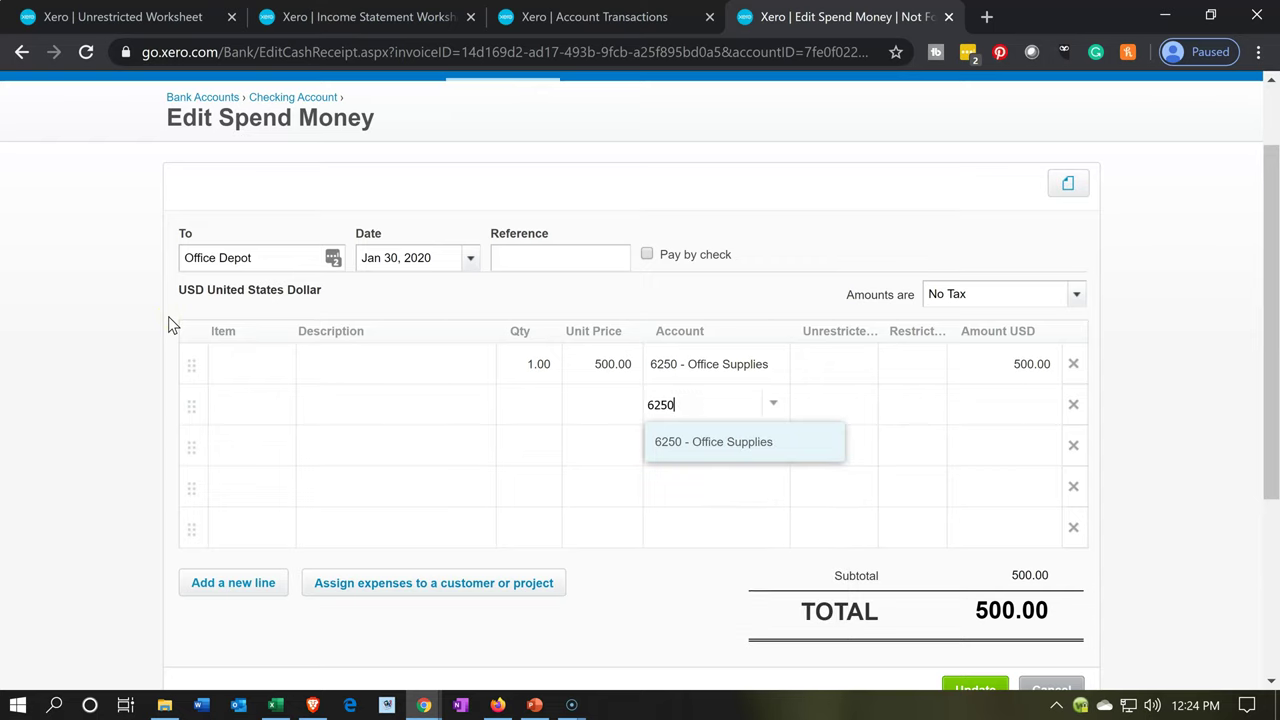
key(Tab)
key(Tab)
key(Tab)
key(Tab)
key(Tab)
key(Tab)
key(Tab)
key(Tab)
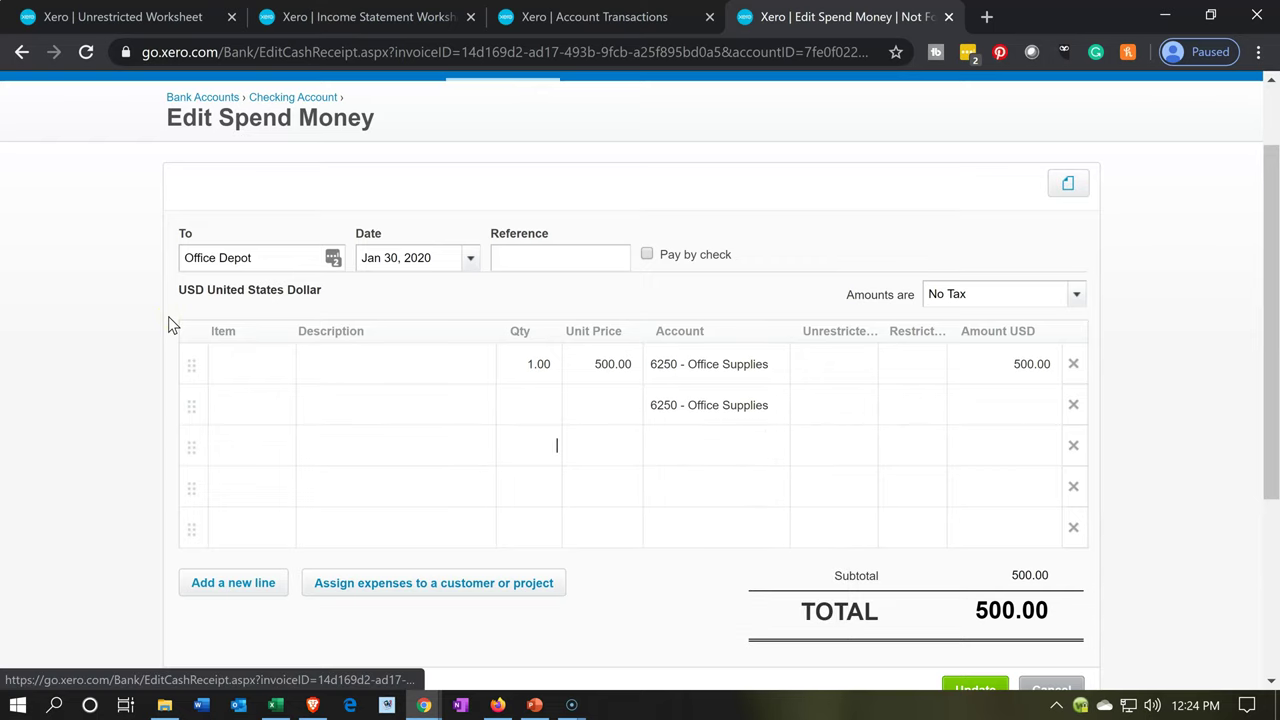
text(6250)
key(Tab)
key(Tab)
key(Tab)
key(Tab)
key(Tab)
key(Tab)
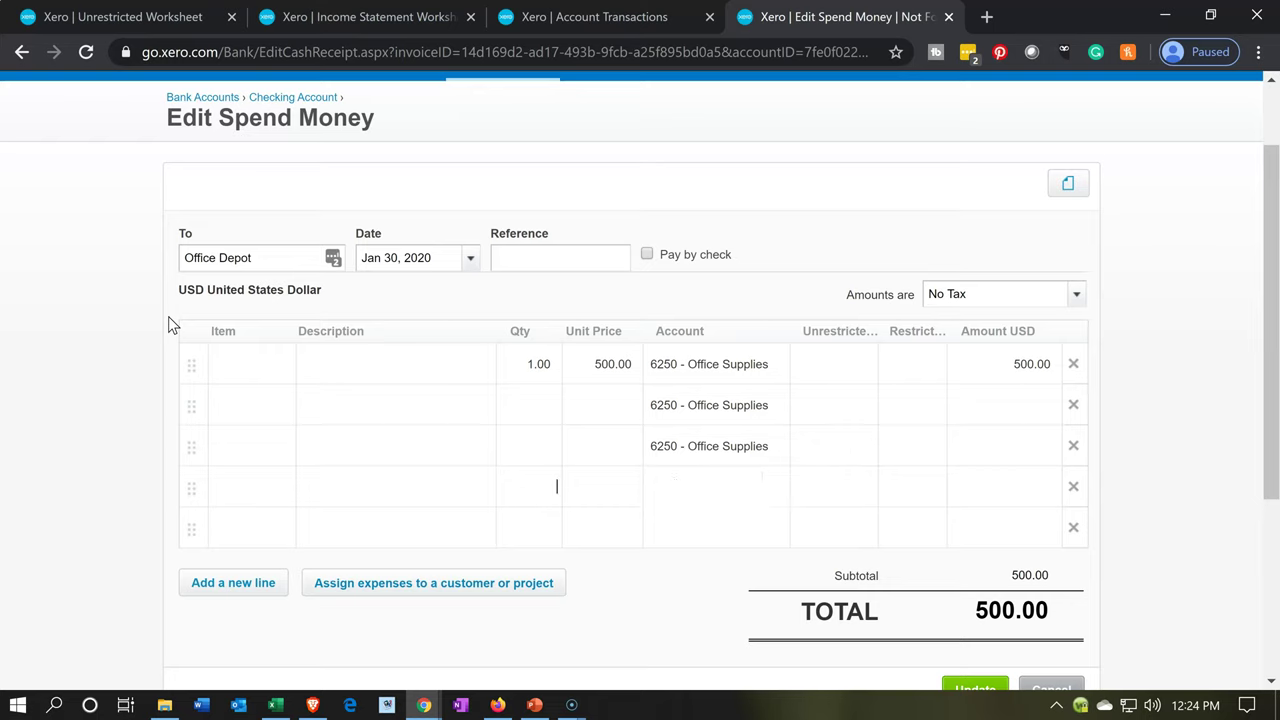
text(6250)
key(Tab)
key(Tab)
key(Tab)
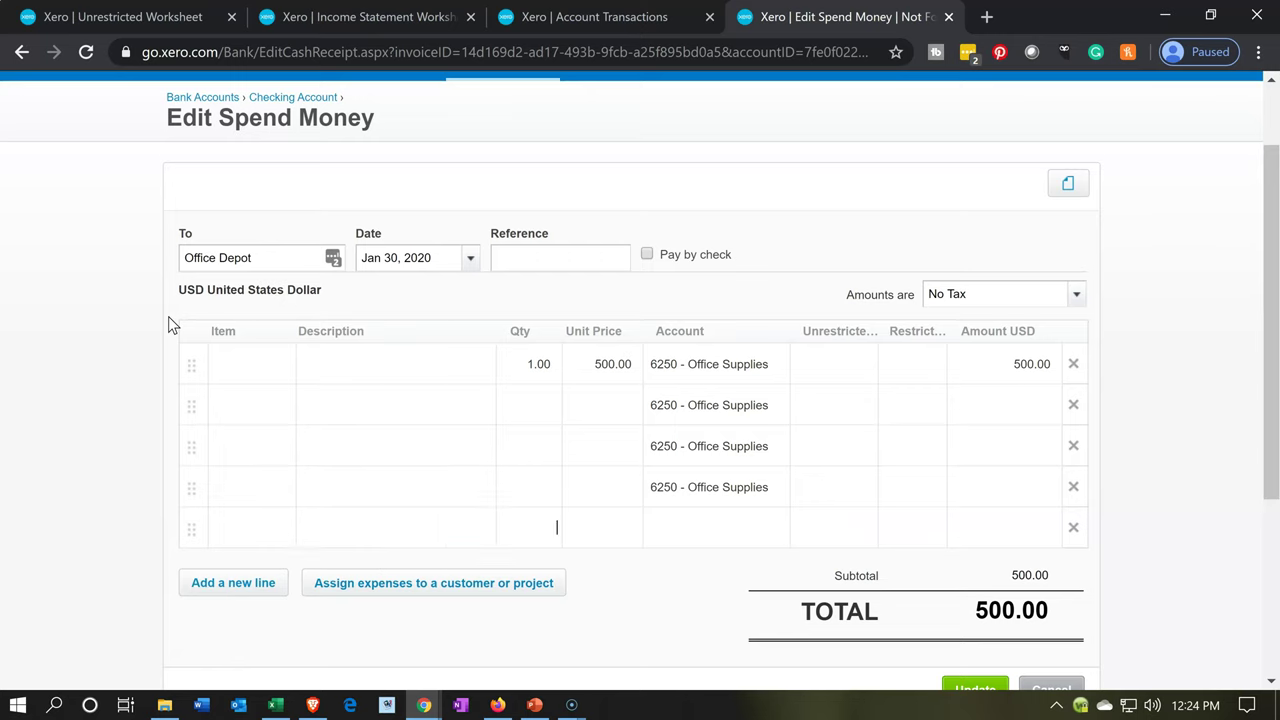
text(50)
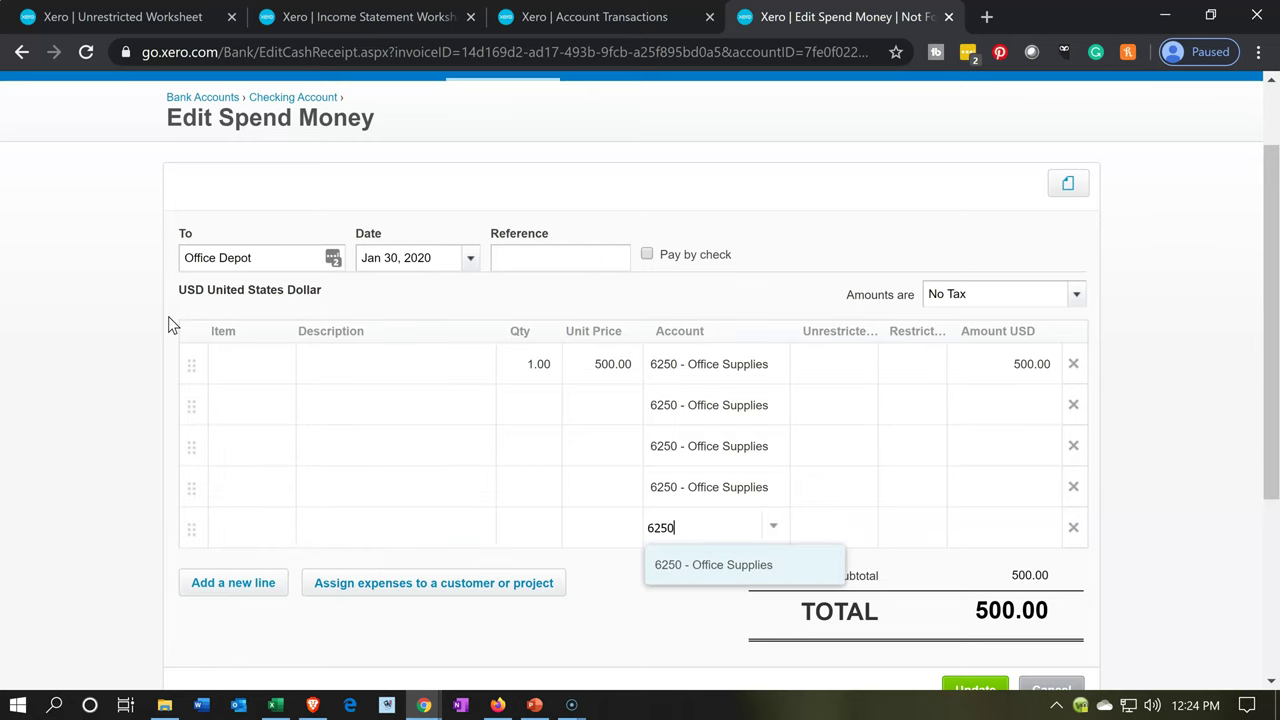
key(Tab)
Assign the Unrestricted options Admin 20%, Community Service 20%, Education 40% and Fundraising 20% to the four new lines in that order.
click(812, 405)
click(859, 404)
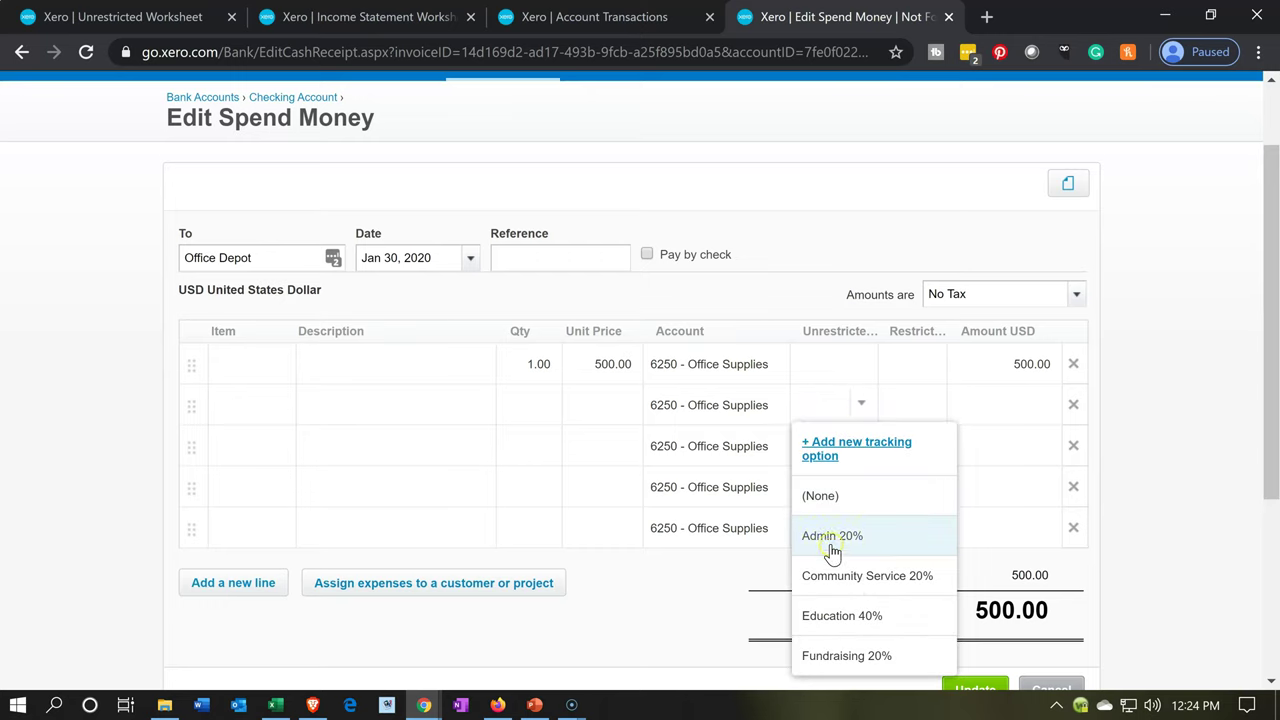
click(832, 553)
click(814, 446)
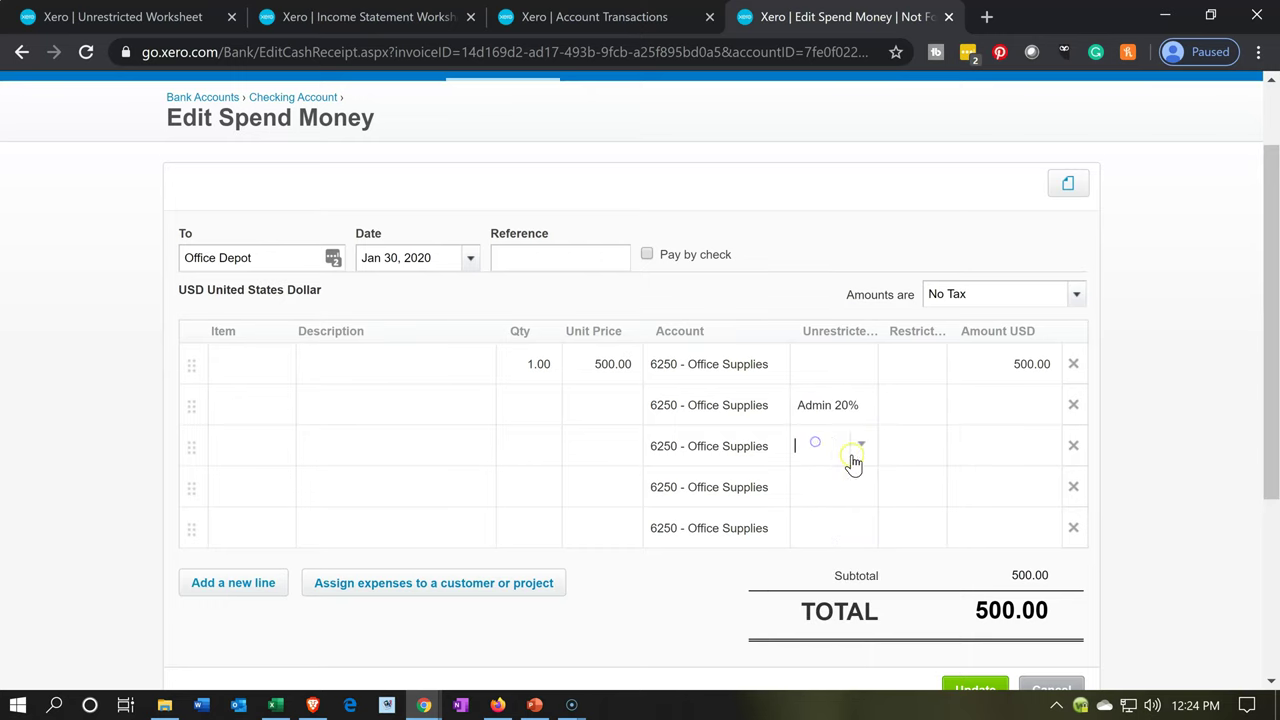
click(860, 448)
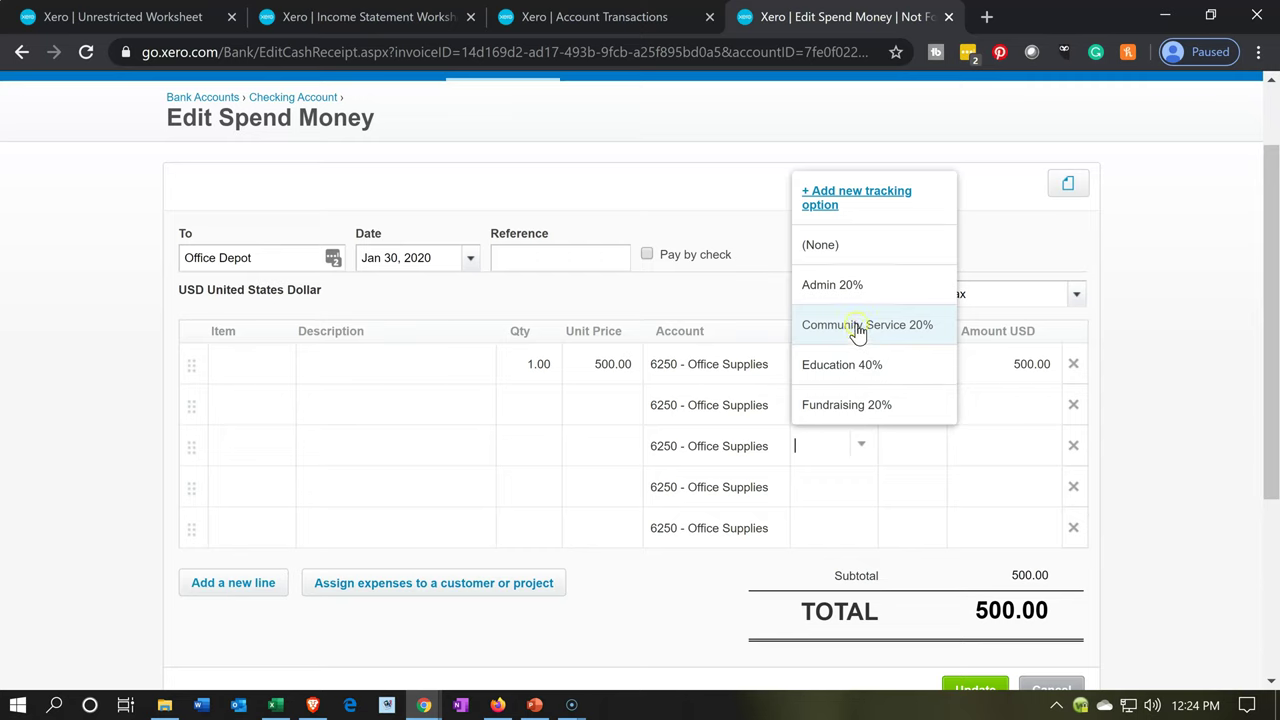
click(856, 326)
click(846, 500)
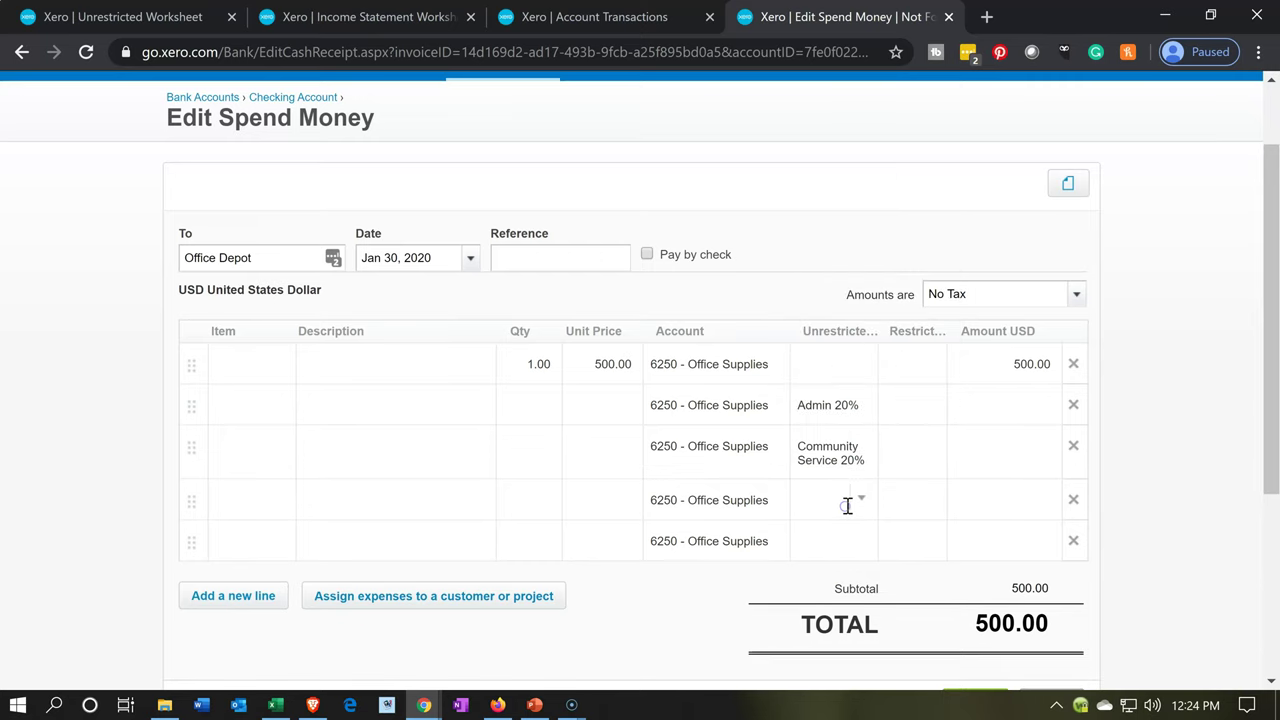
click(857, 498)
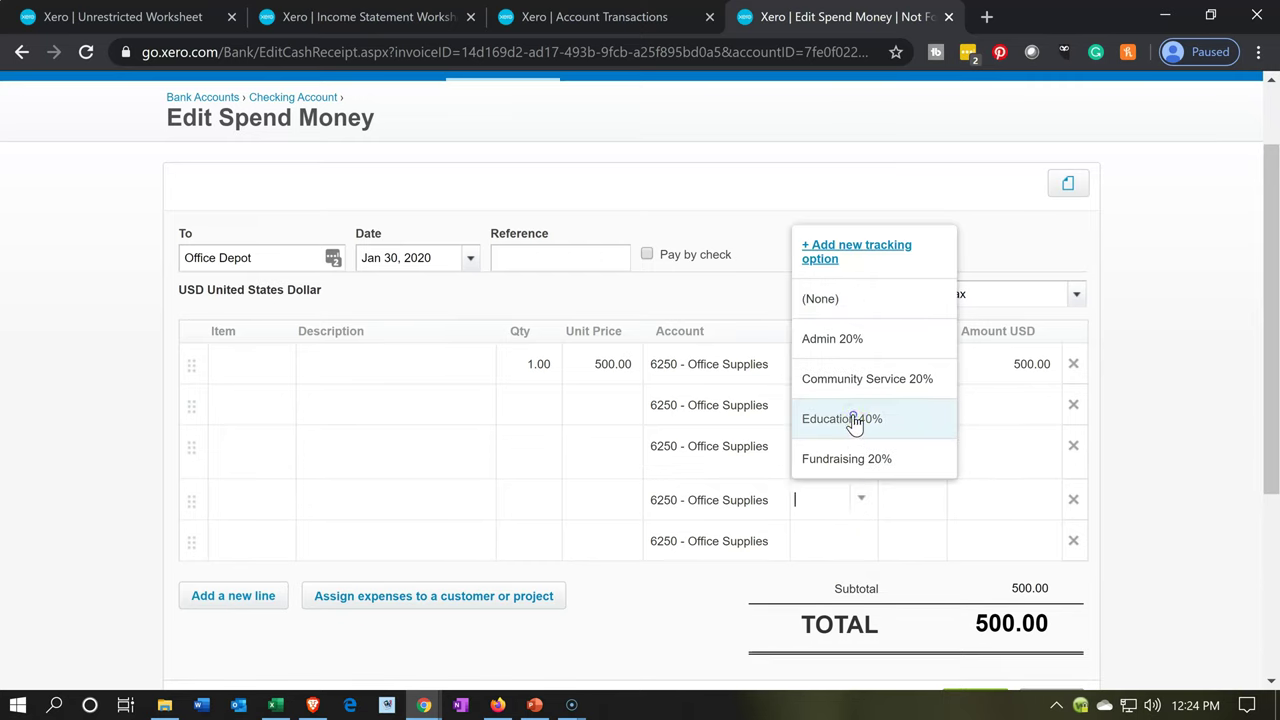
click(852, 419)
click(846, 540)
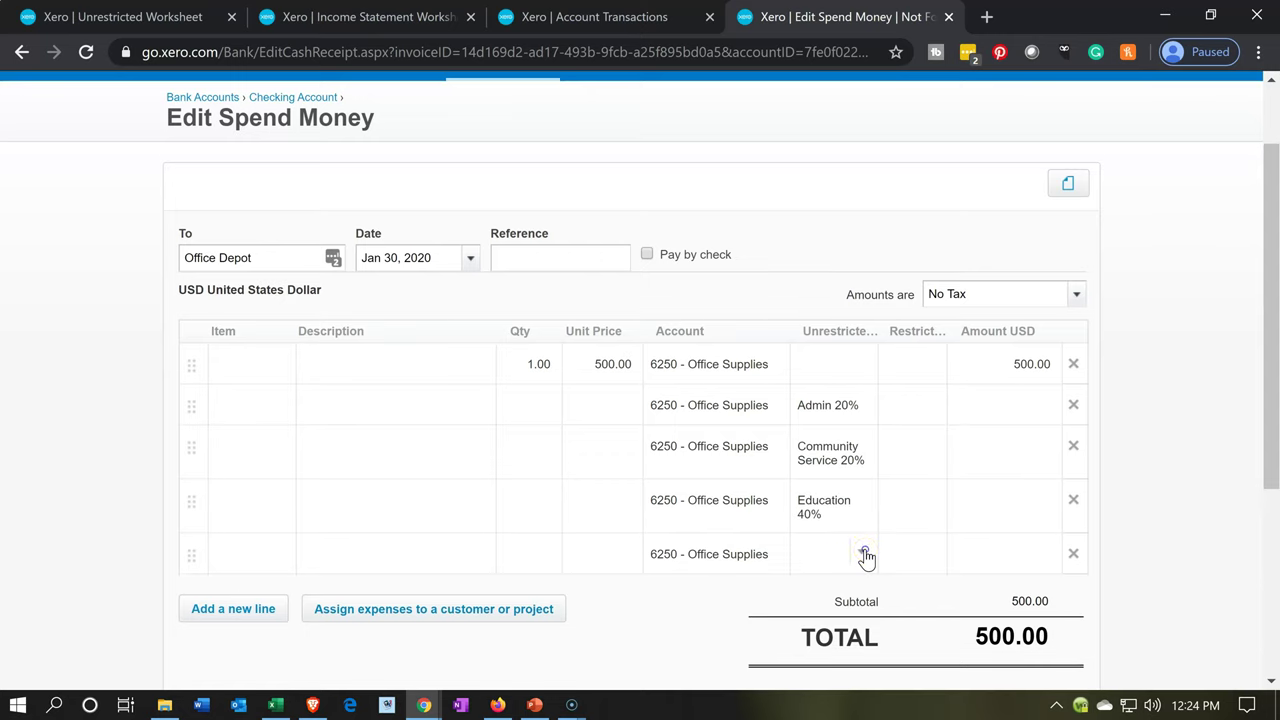
click(866, 555)
click(849, 515)
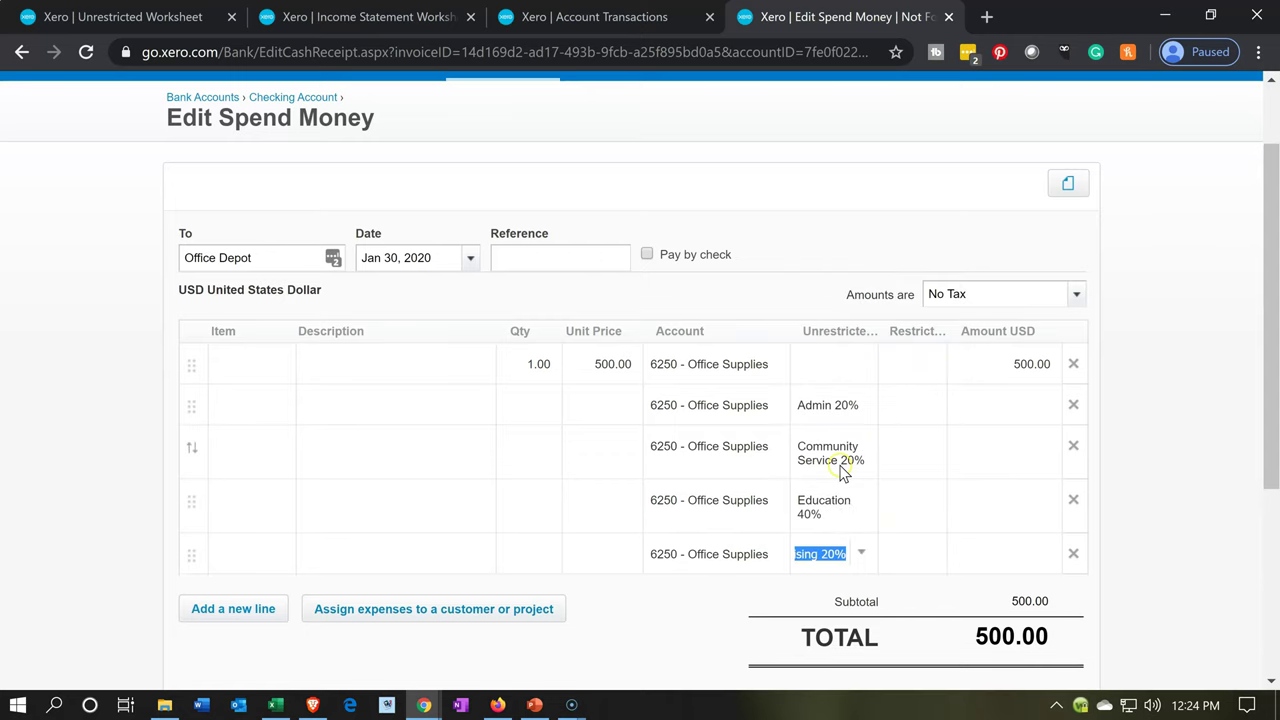
Calculate 20% of 500 in Calculator and enter quantity 1 and unit price 100 on the Admin 20% line.
key(XF86Calculator)
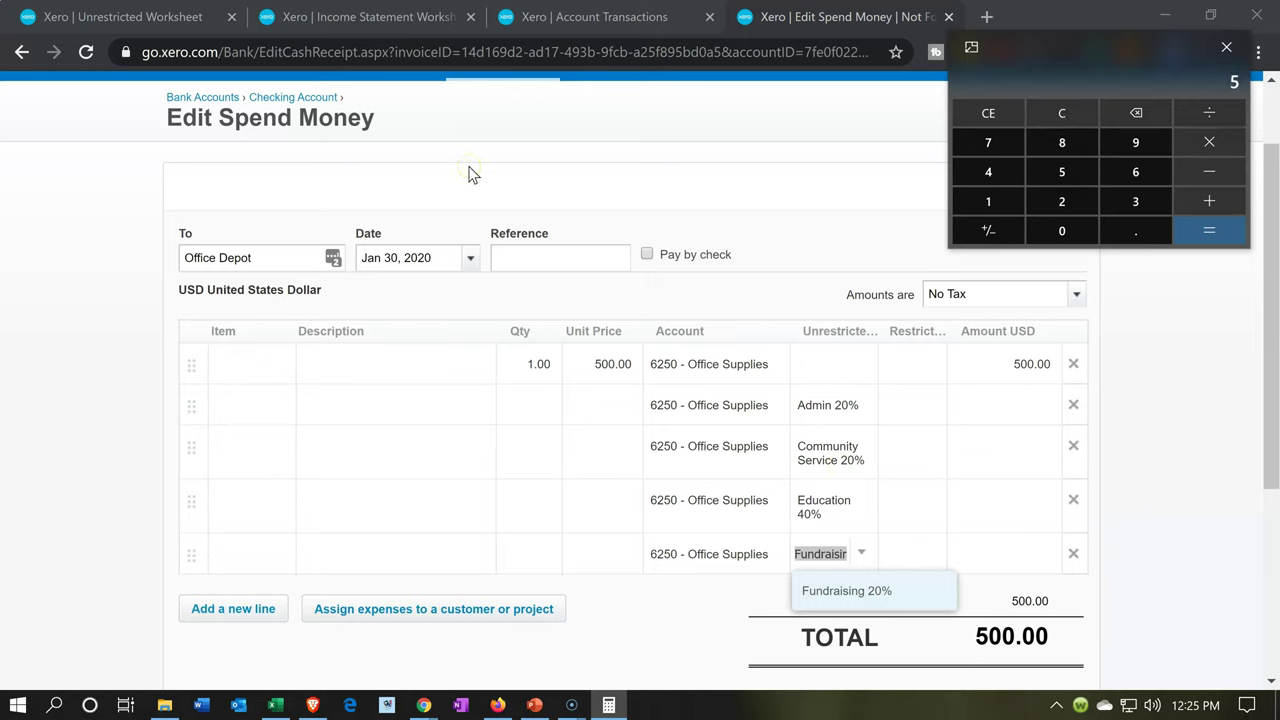
text(.2)
click(515, 405)
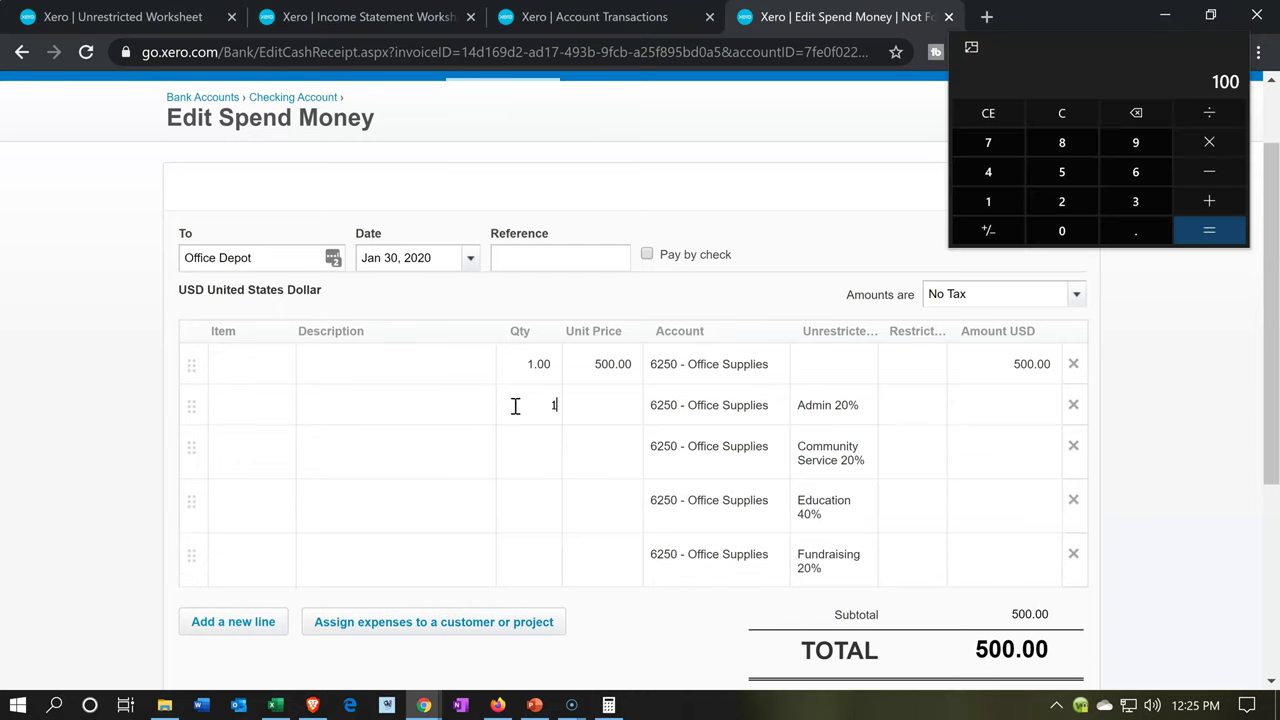
key(Tab)
Enter quantity 1 and unit price 100 on both the Community Service 20% and Fundraising 20% lines.
click(519, 446)
text(1)
key(Tab)
text(10)
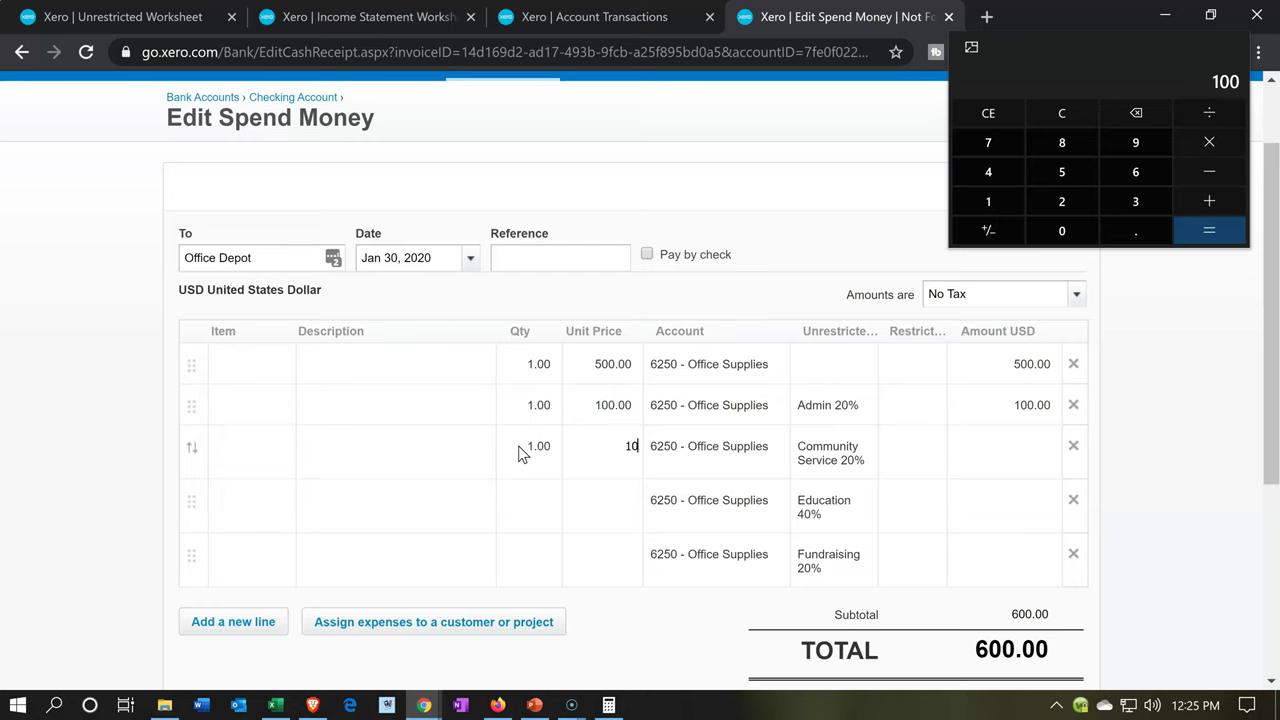
text(0)
key(Tab)
click(532, 549)
click(293, 550)
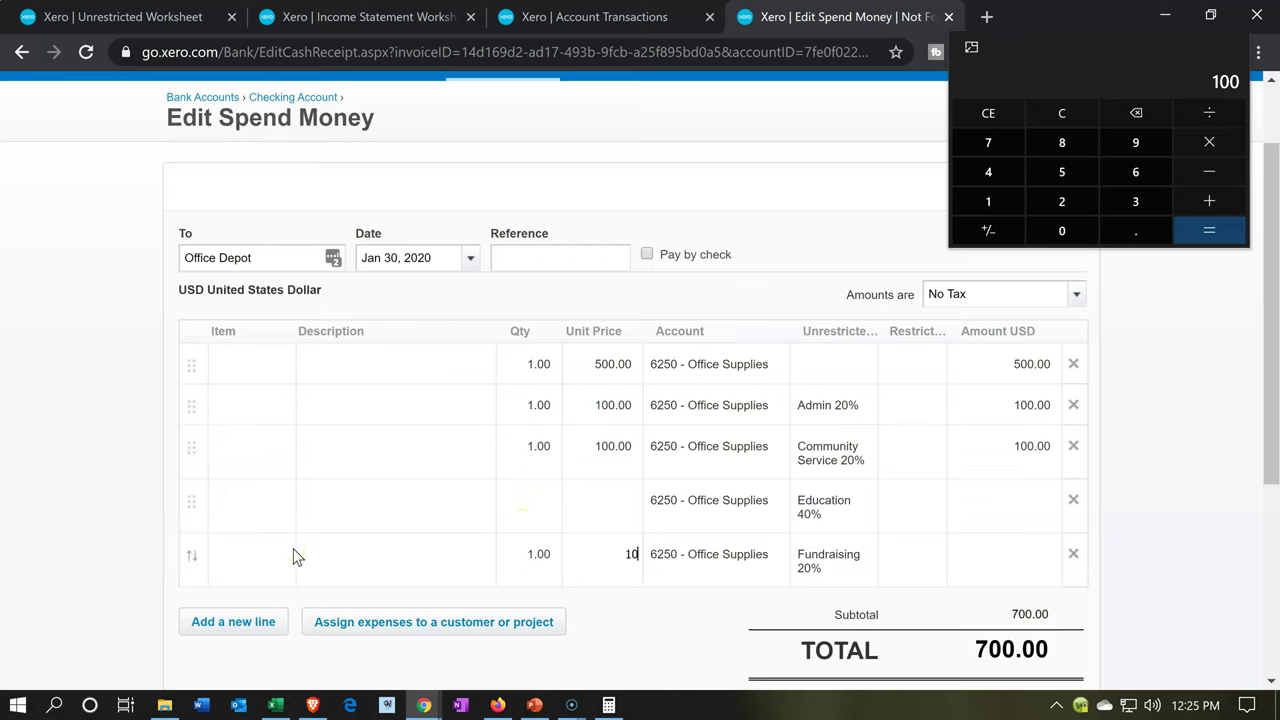
key(Tab)
click(1060, 110)
text(50)
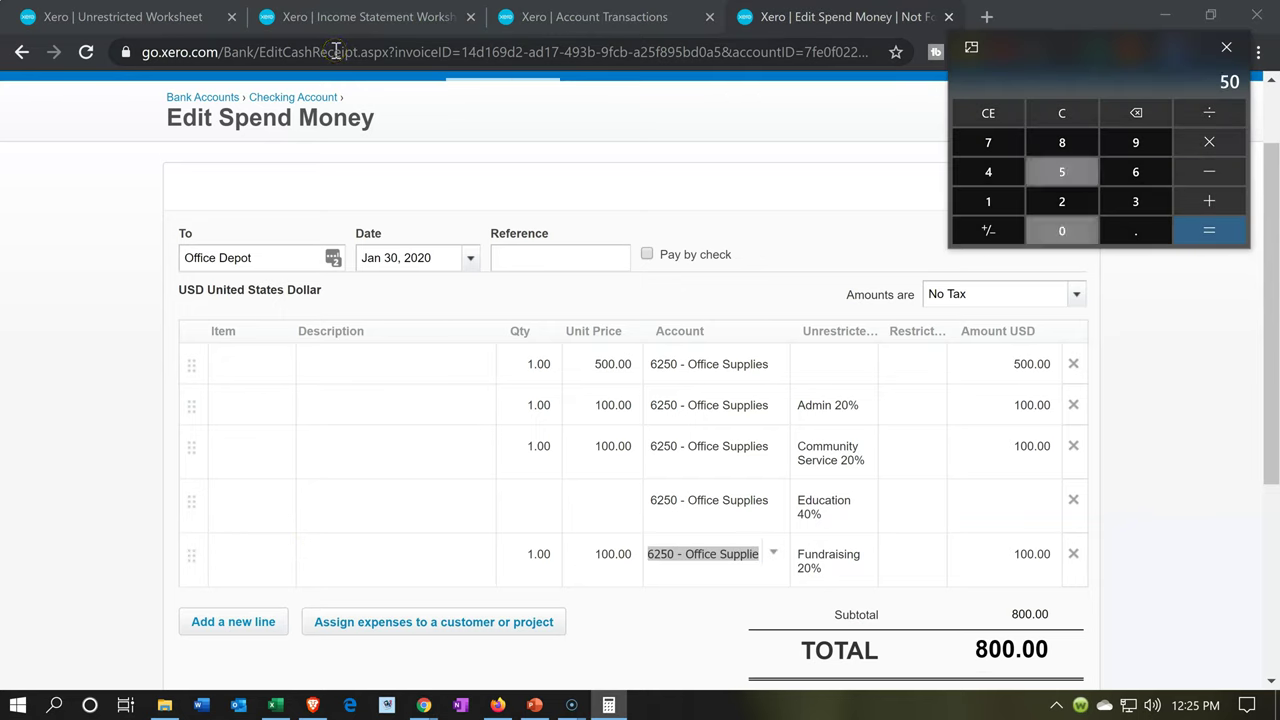
text(0.2)
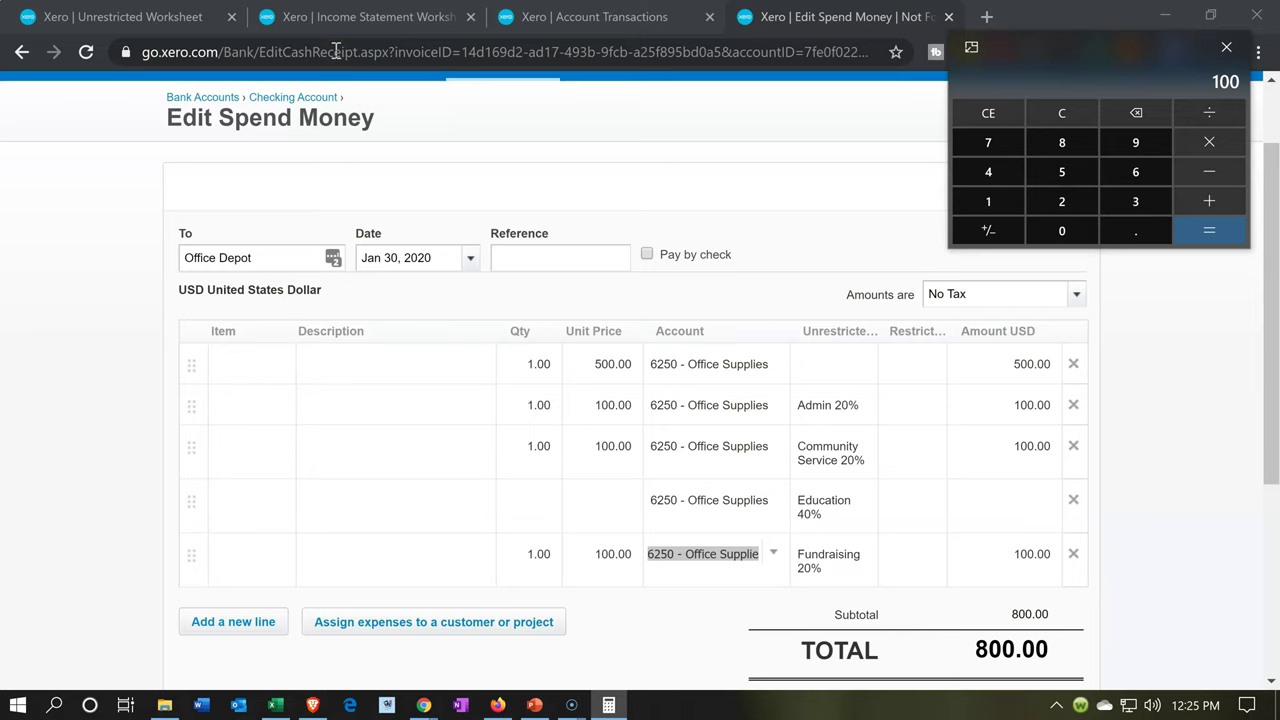
click(1062, 113)
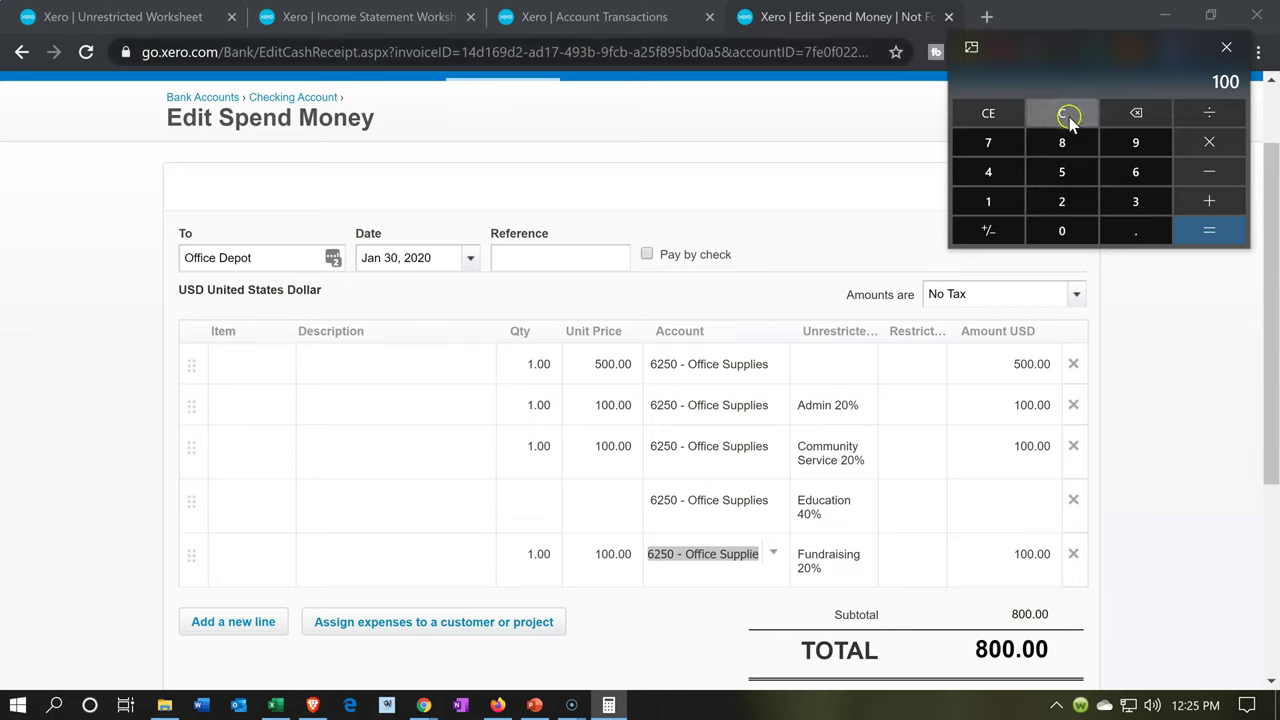
Calculate 500 times .4 in Calculator and enter quantity 1 and unit price 200 on the Education 40% line.
text(500)
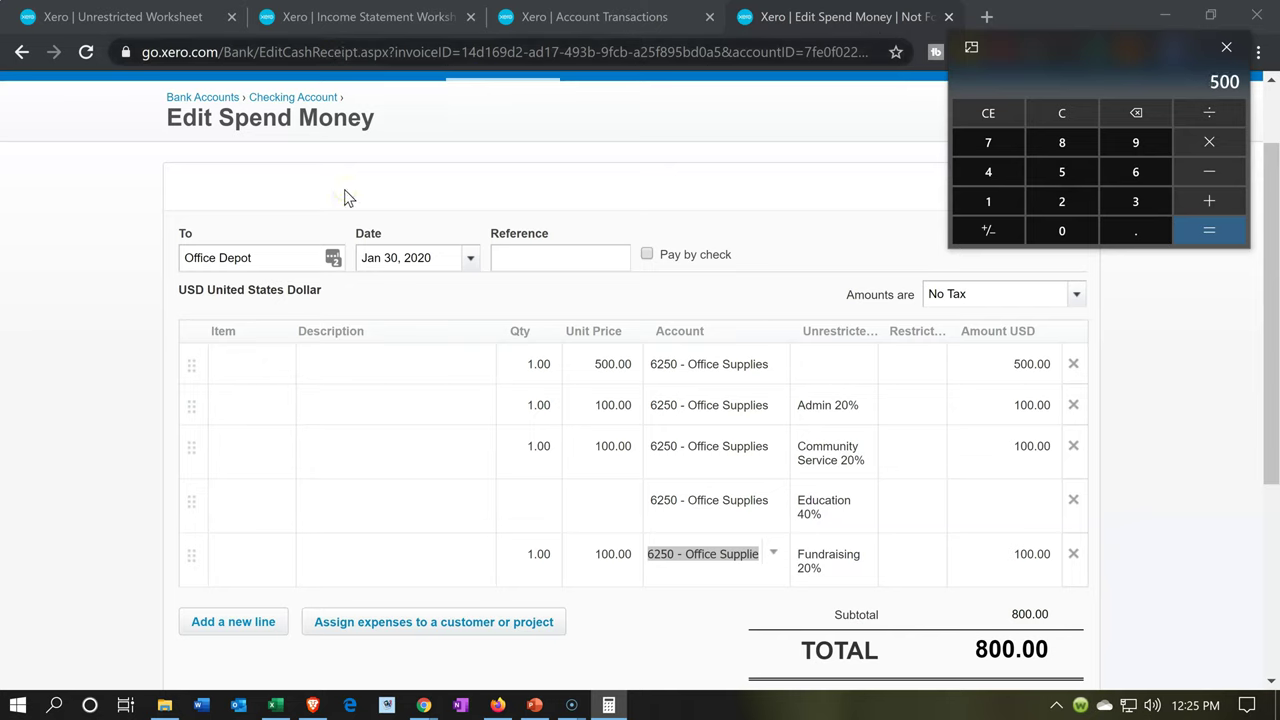
text(*.4)
key(Return)
click(531, 514)
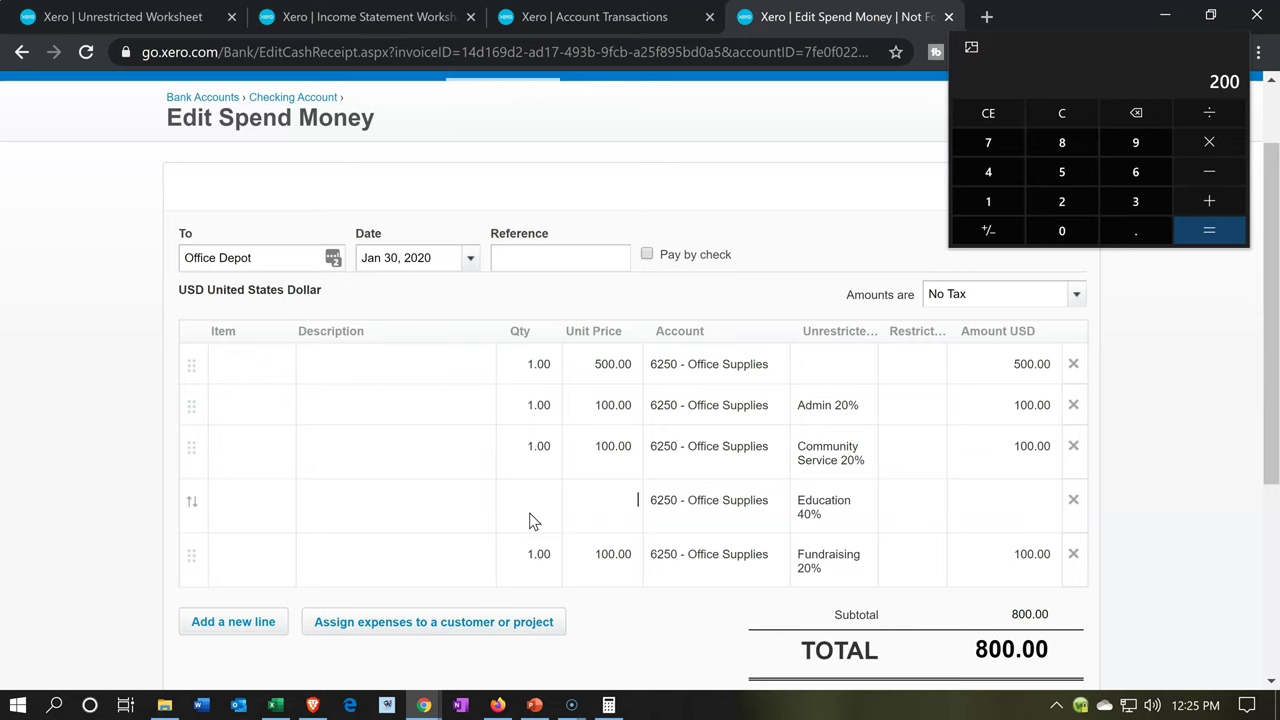
text(200)
click(530, 515)
key(Tab)
click(1032, 410)
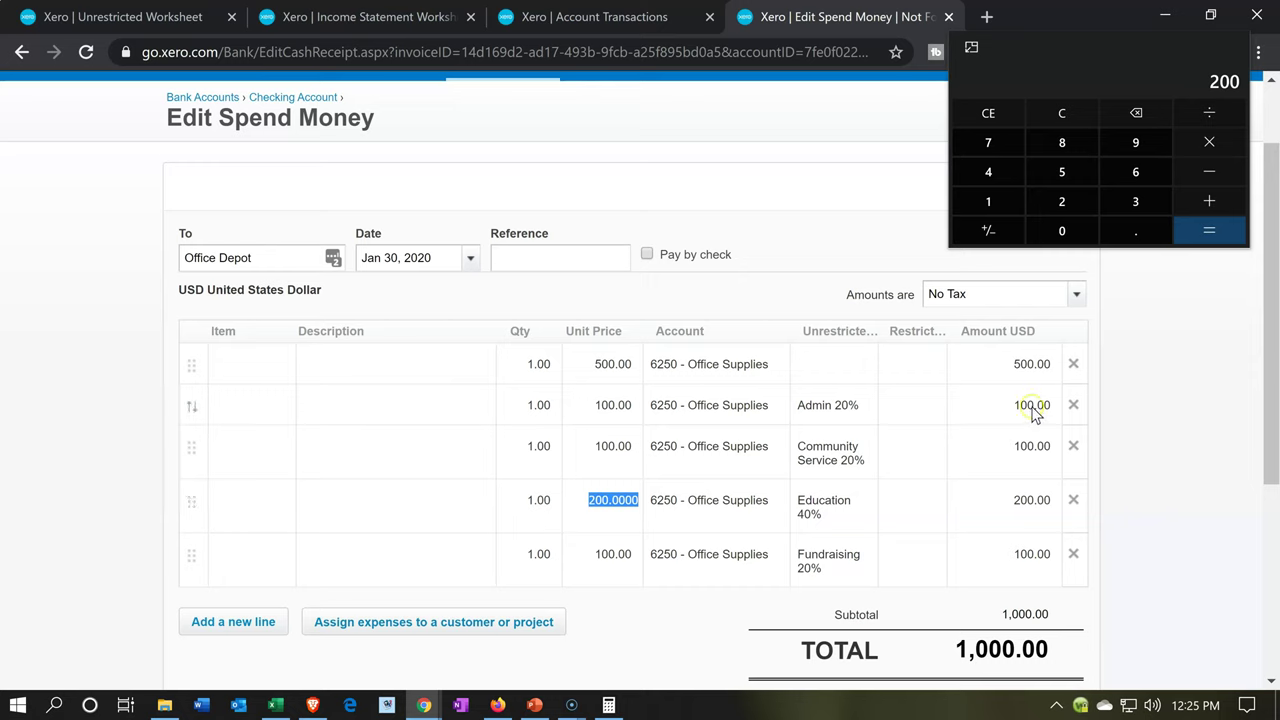
Delete the original unassigned 500.00 line, save the Office Depot transaction and close Calculator.
click(1073, 364)
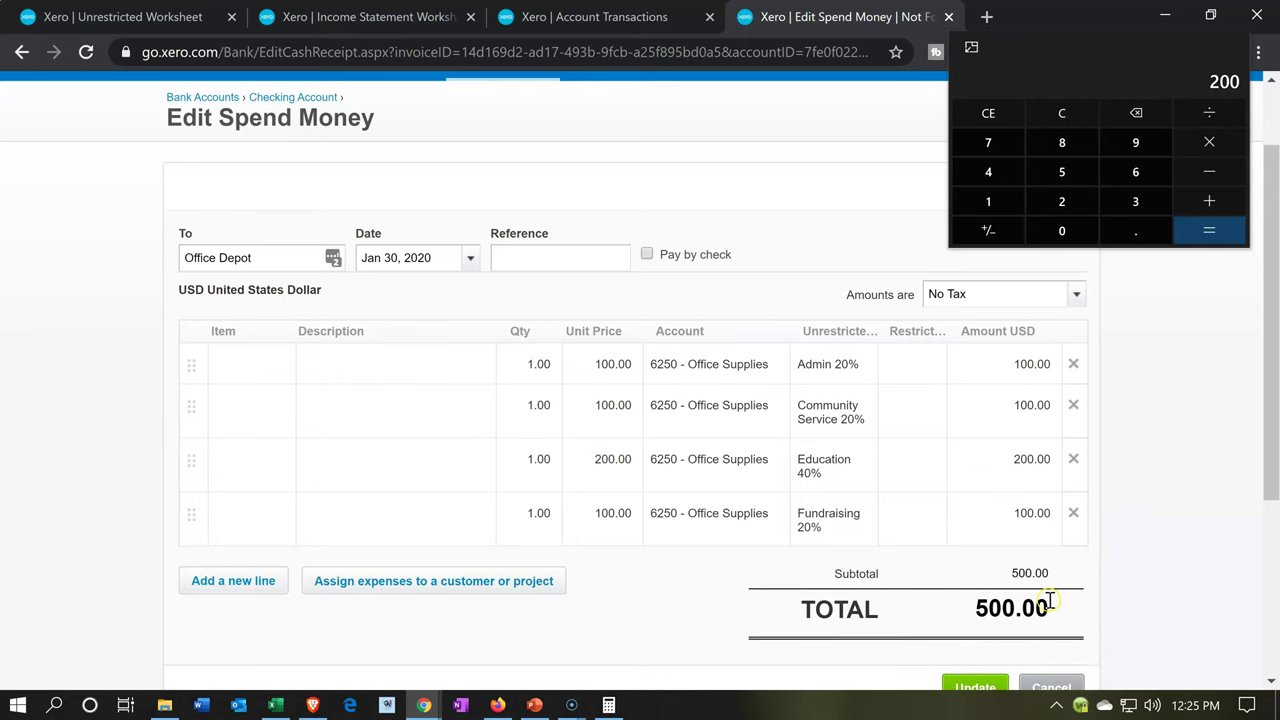
scroll(1050, 600, down, 1)
click(990, 590)
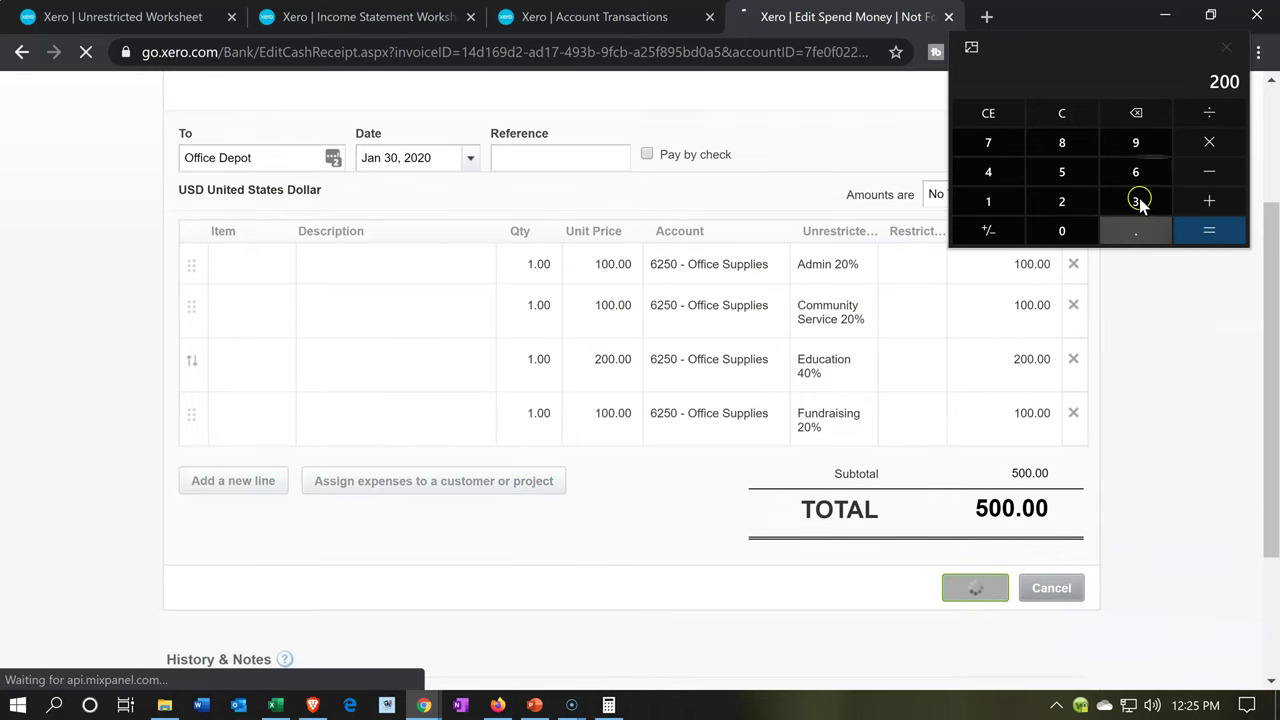
click(1226, 47)
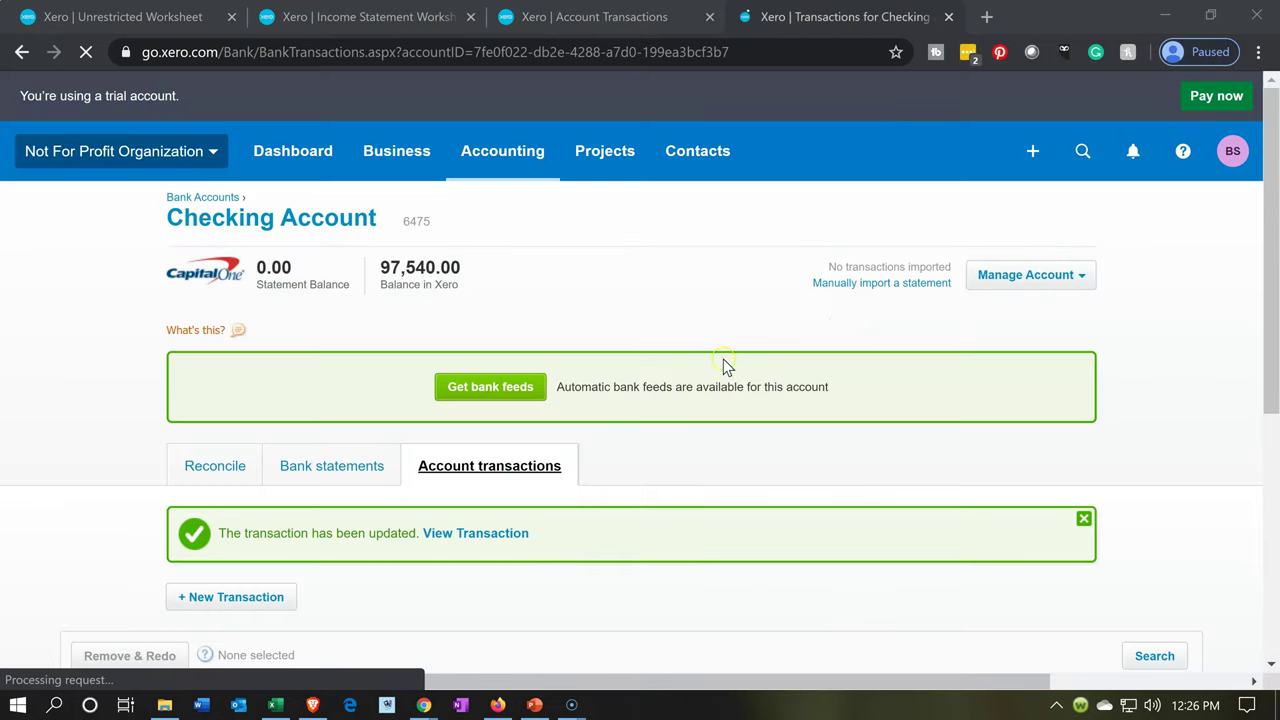
Close the Checking Account transactions page and refresh the Account Transactions report for Office Supplies.
click(950, 17)
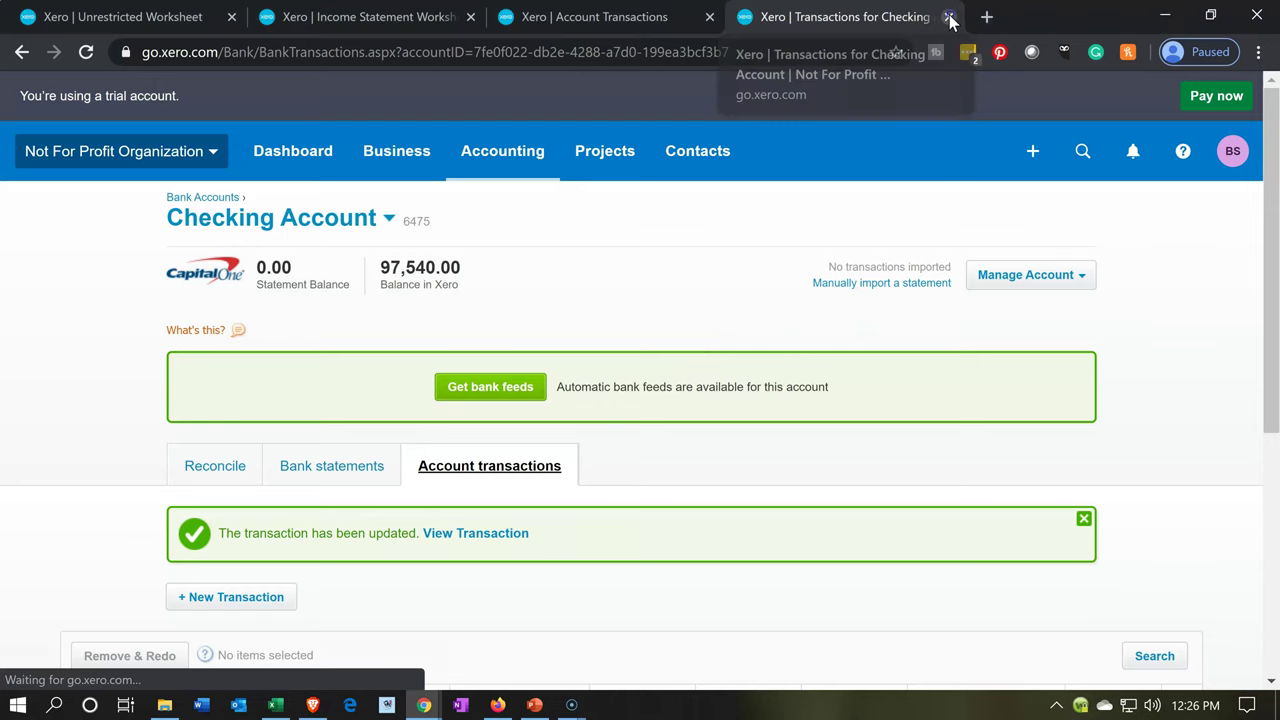
scroll(877, 458, down, 5)
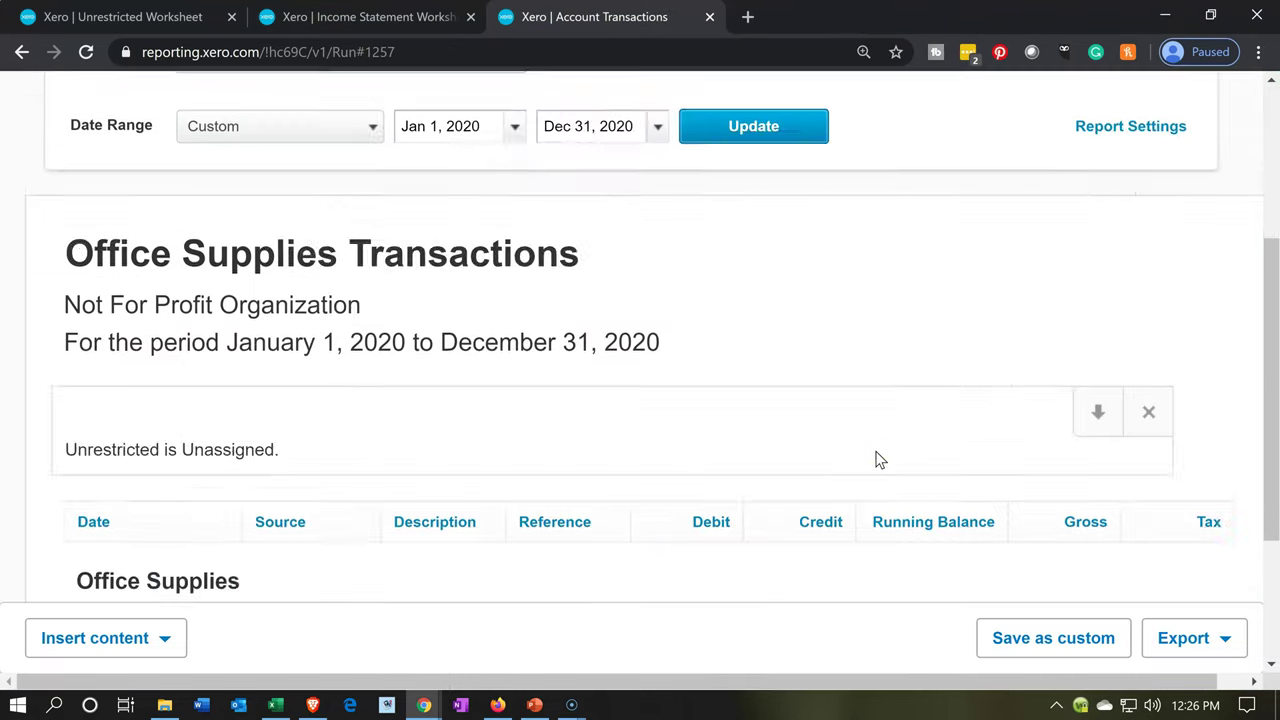
scroll(877, 458, up, 5)
click(810, 400)
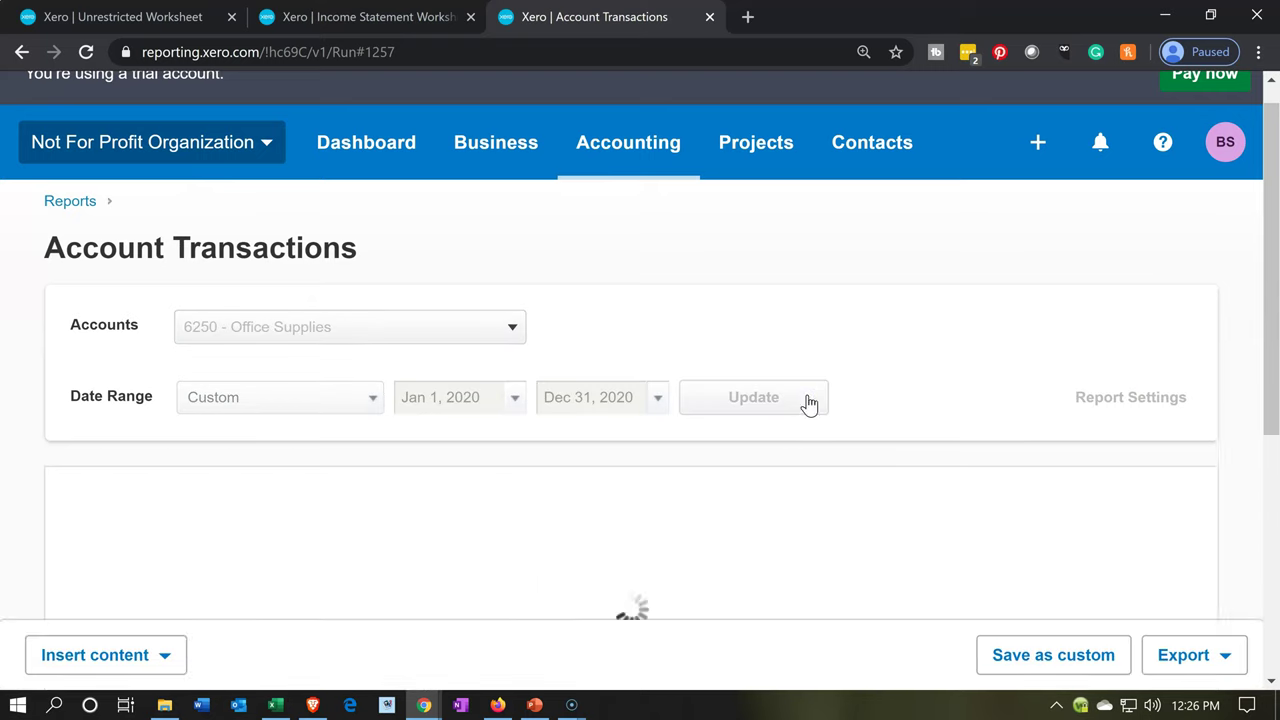
Open the 4,500.00 Office Depot payable invoice from the Office Supplies transactions for editing.
scroll(810, 403, down, 1)
scroll(808, 403, down, 4)
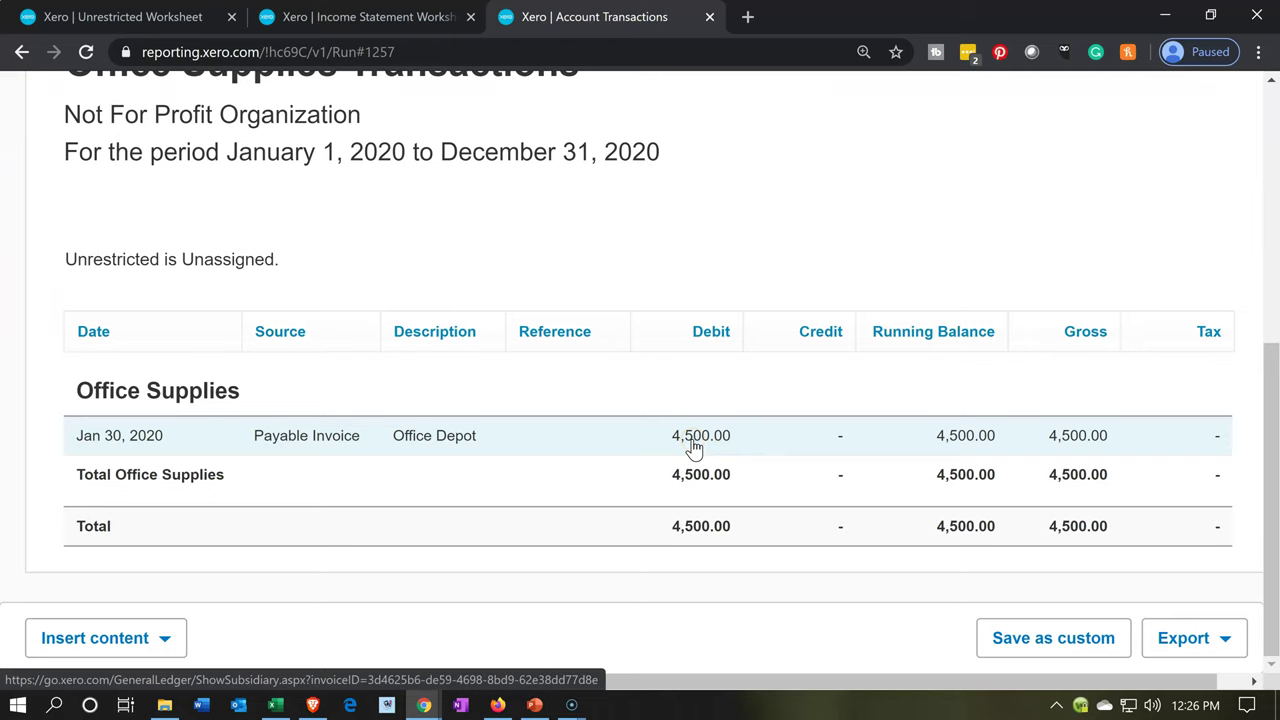
click(694, 448)
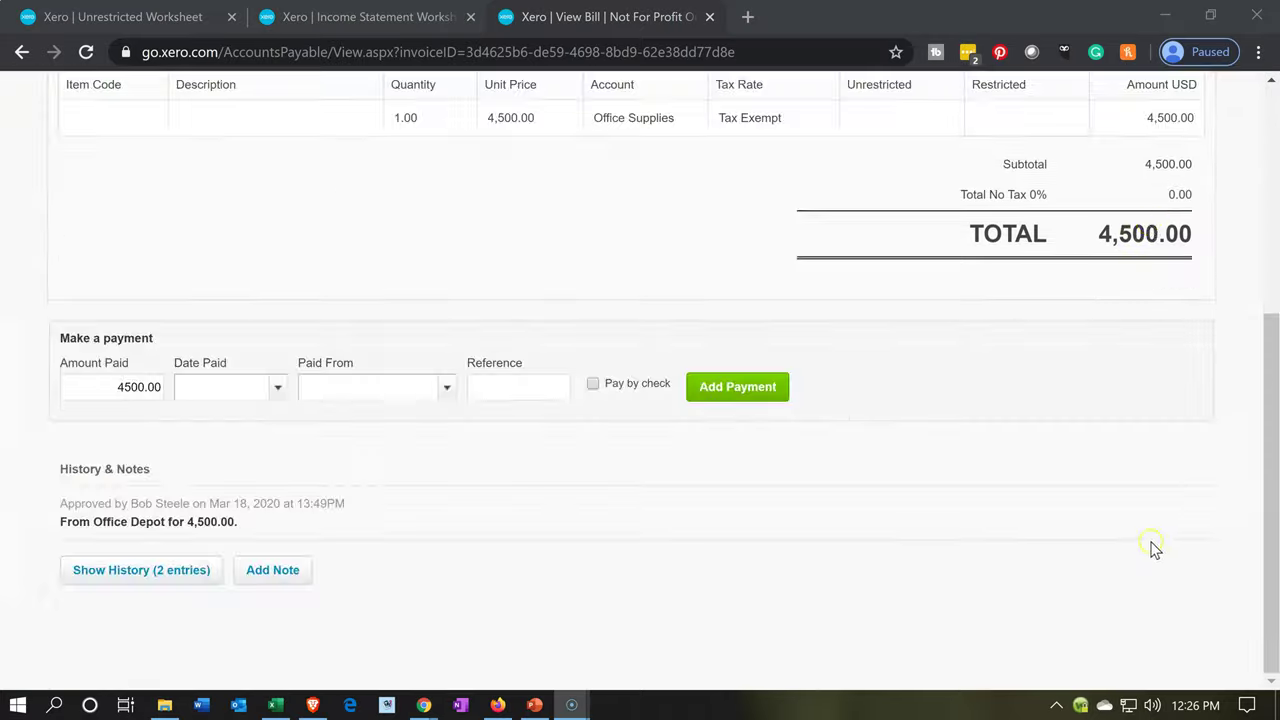
click(1147, 413)
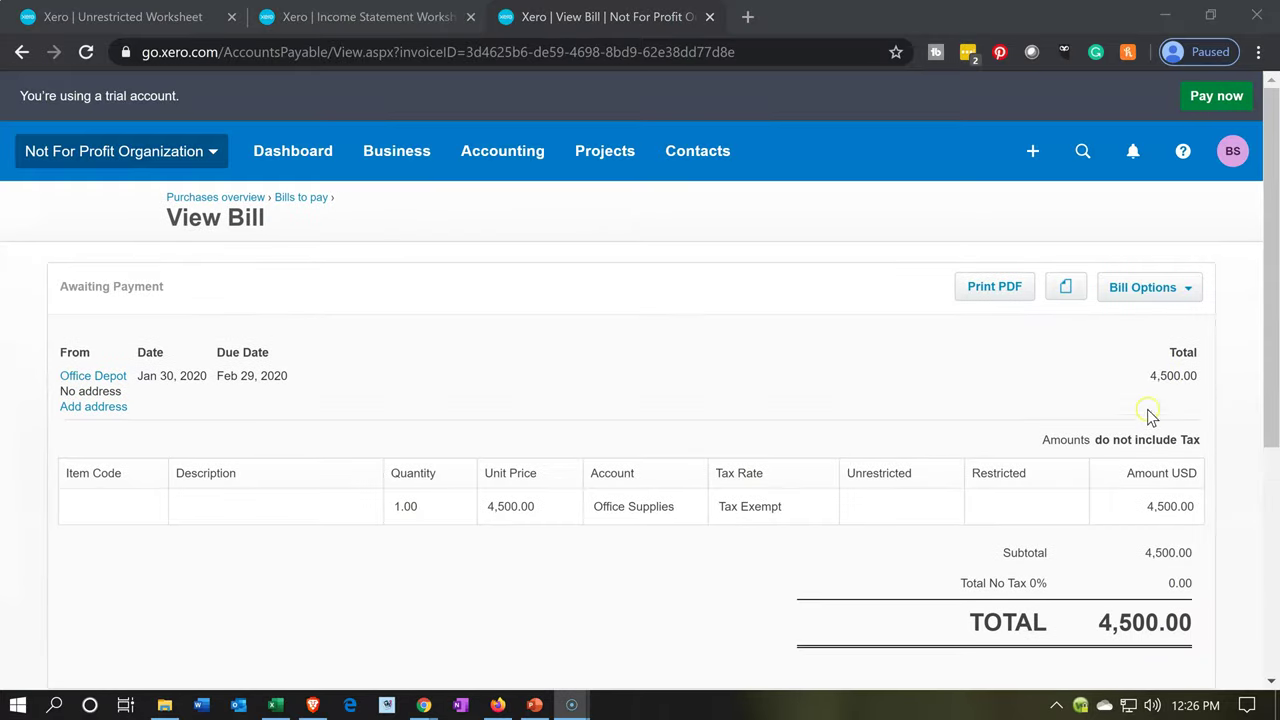
click(1155, 290)
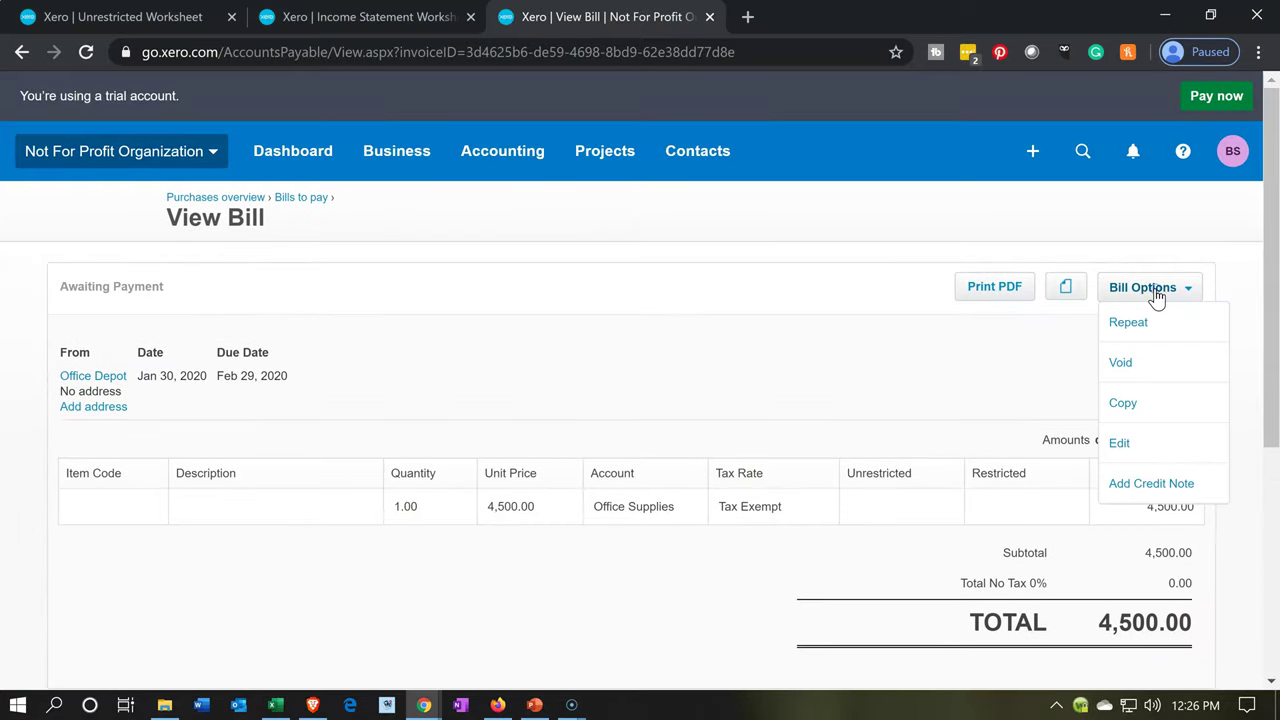
click(1128, 448)
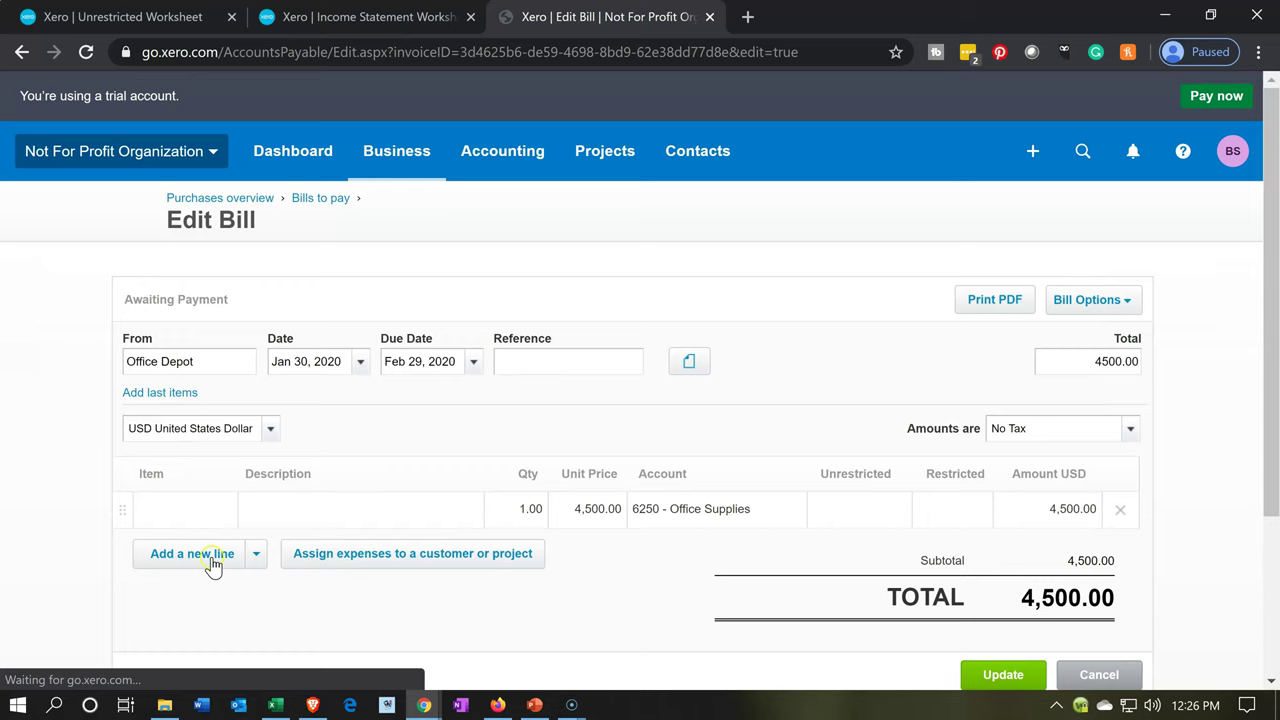
Add four blank lines to the Office Depot bill.
click(211, 563)
scroll(208, 563, down, 1)
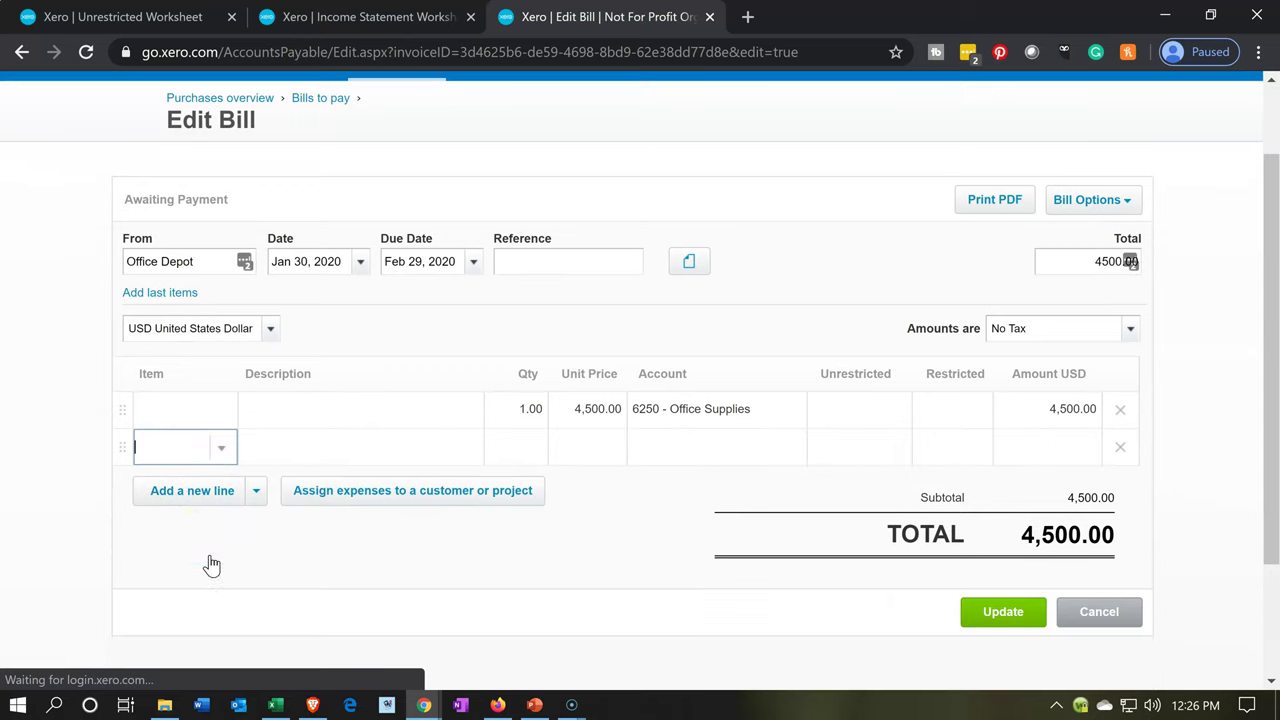
click(186, 503)
click(186, 526)
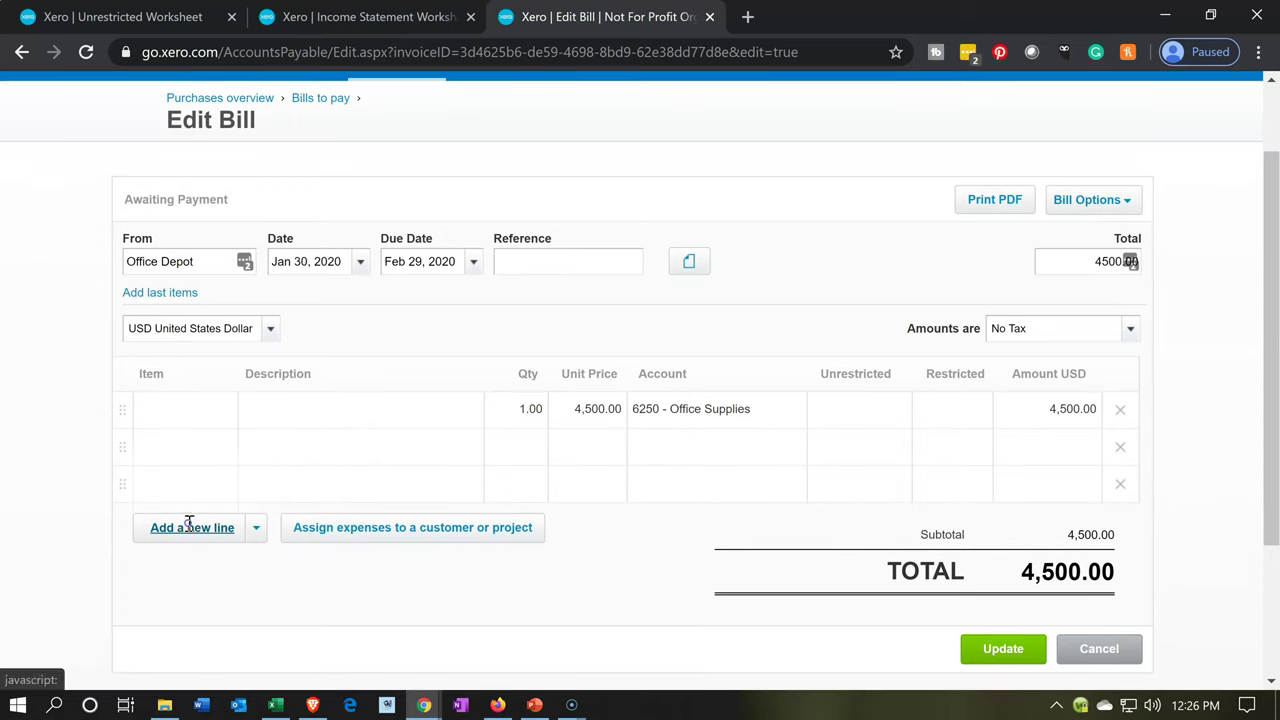
click(190, 562)
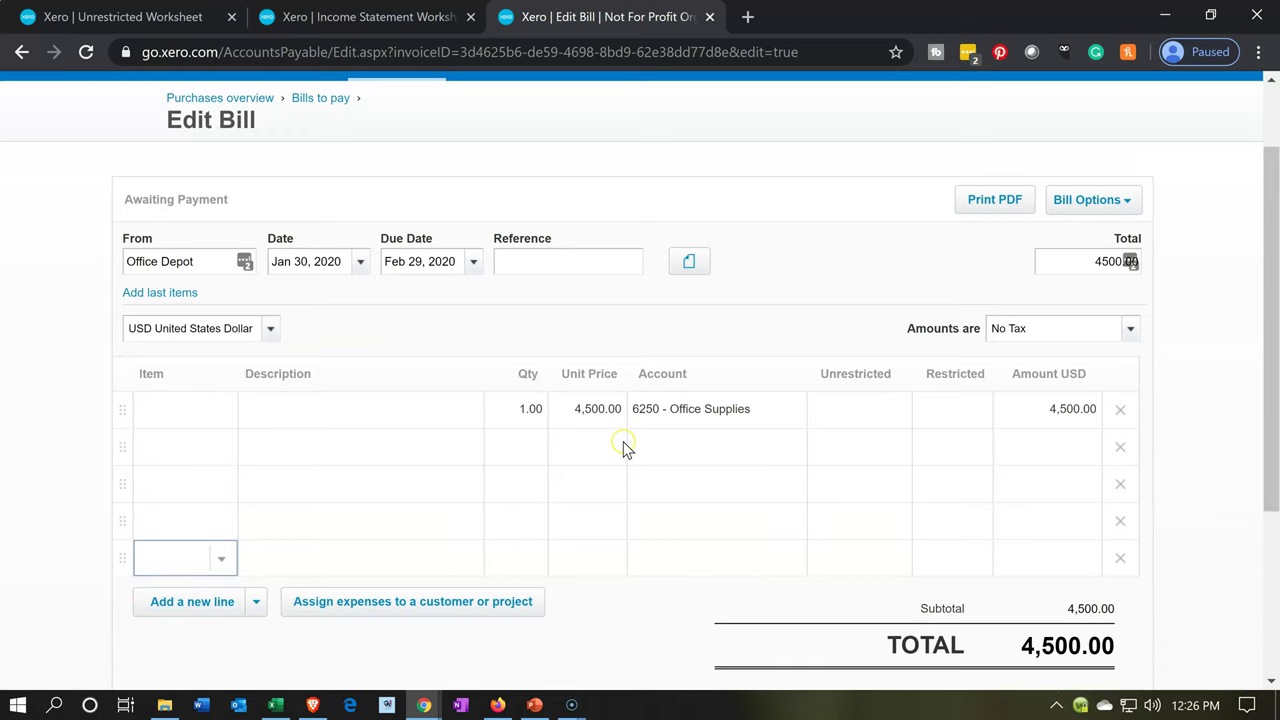
Set the account of all four new bill lines to 6250 - Office Supplies.
click(658, 447)
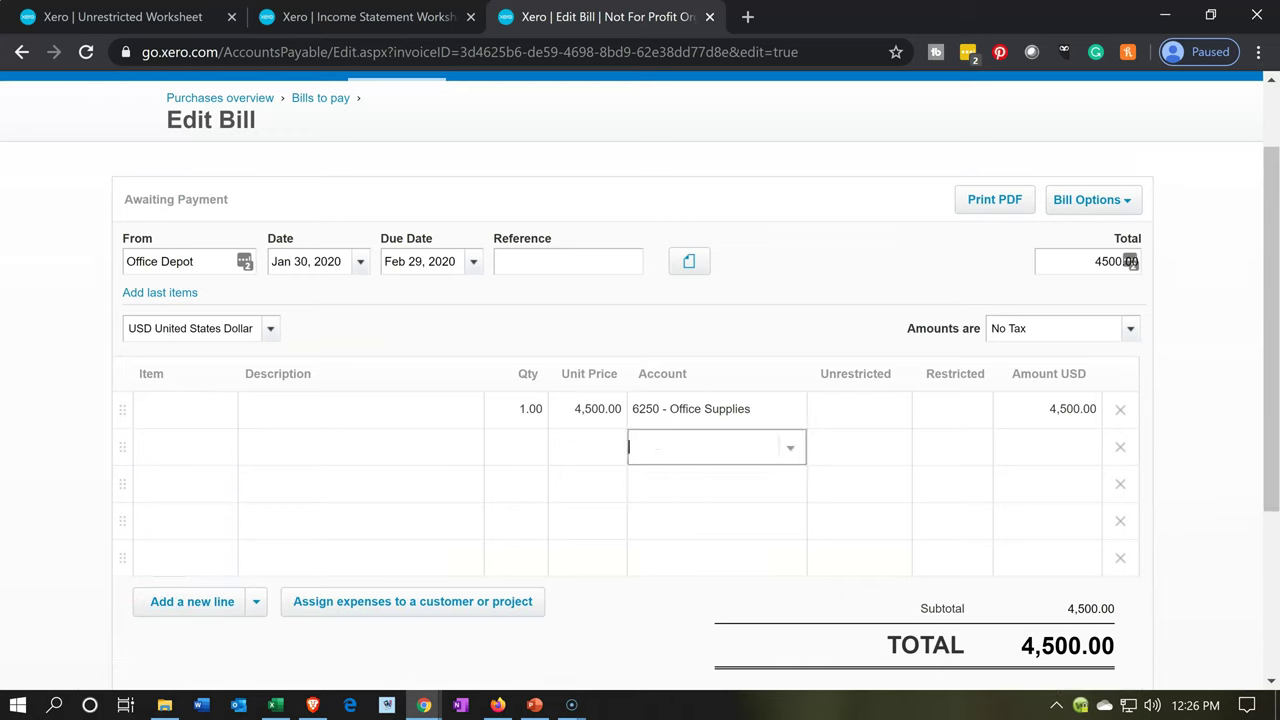
text(6250)
key(Return)
key(Tab)
key(Tab)
key(Tab)
key(Tab)
text(6250)
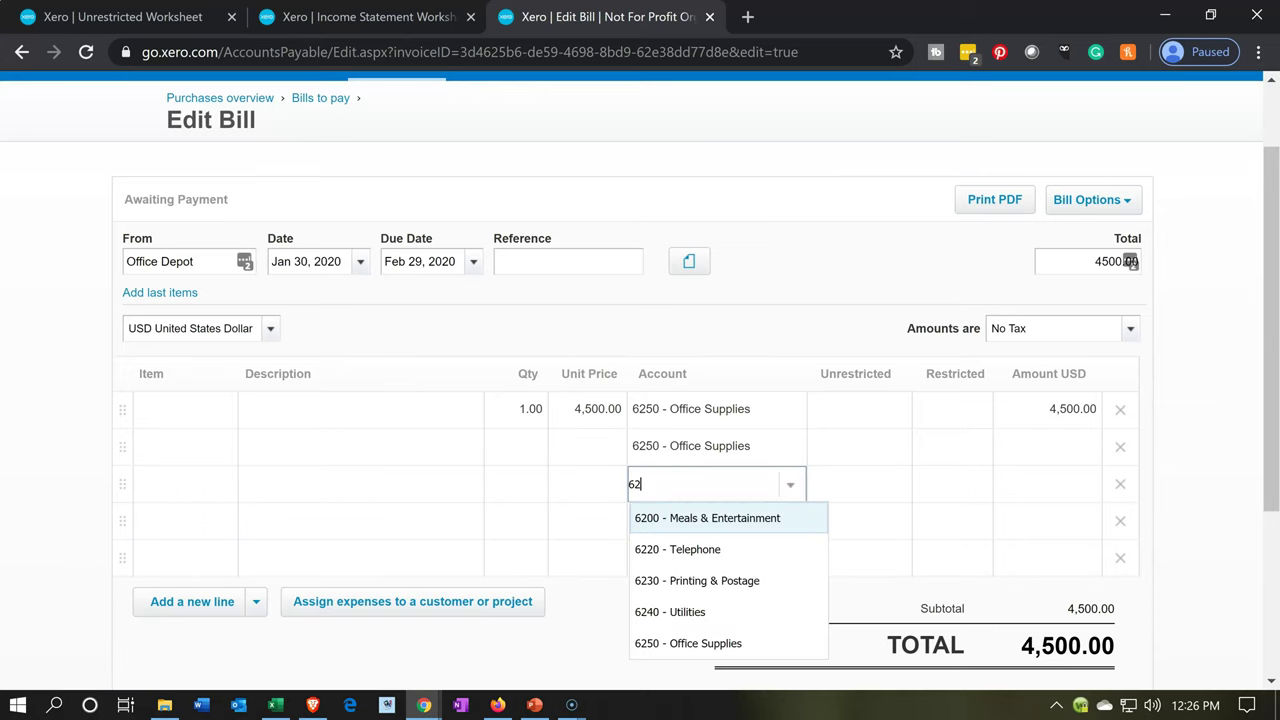
key(Return)
key(Tab)
key(Tab)
key(Tab)
key(Tab)
key(Tab)
key(Tab)
text(6250)
key(Return)
key(Tab)
key(Tab)
key(Tab)
key(Tab)
key(Tab)
key(Tab)
key(Tab)
text(6250)
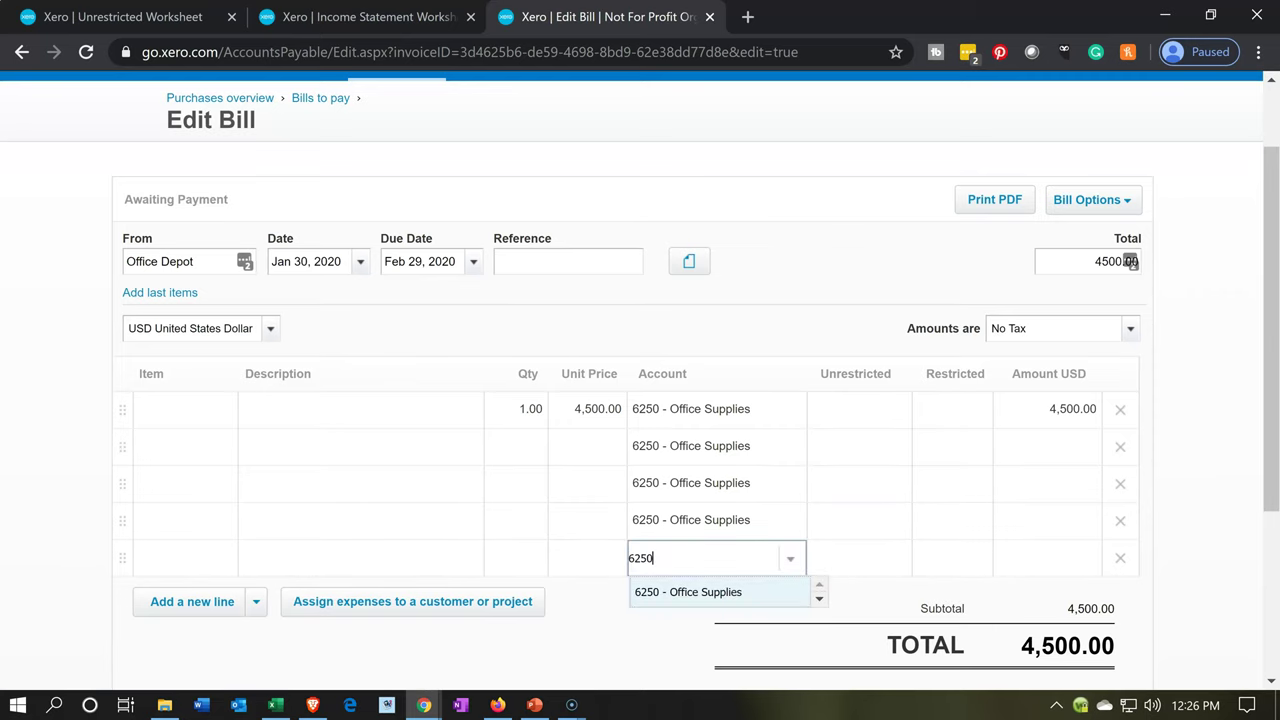
key(Return)
key(Tab)
Assign the unrestricted category Admin 20% to the first blank bill line and Community Service 20% to the second.
click(866, 445)
click(900, 452)
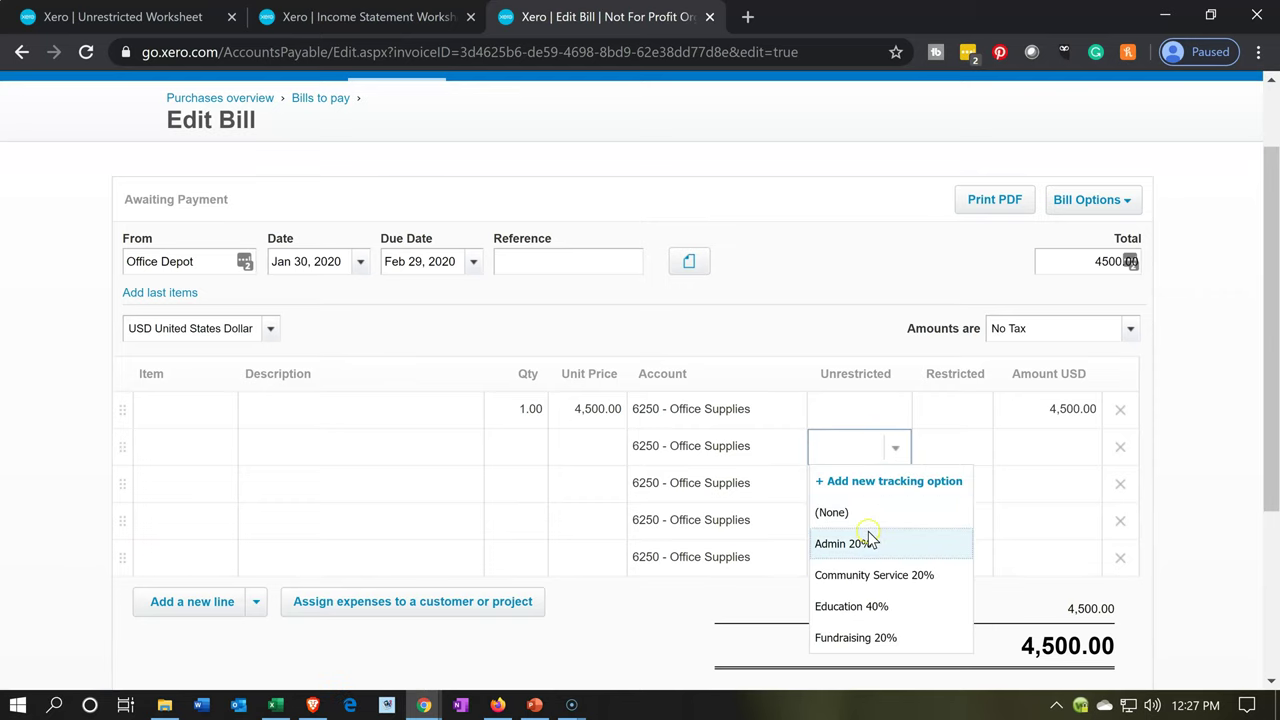
click(861, 542)
click(886, 489)
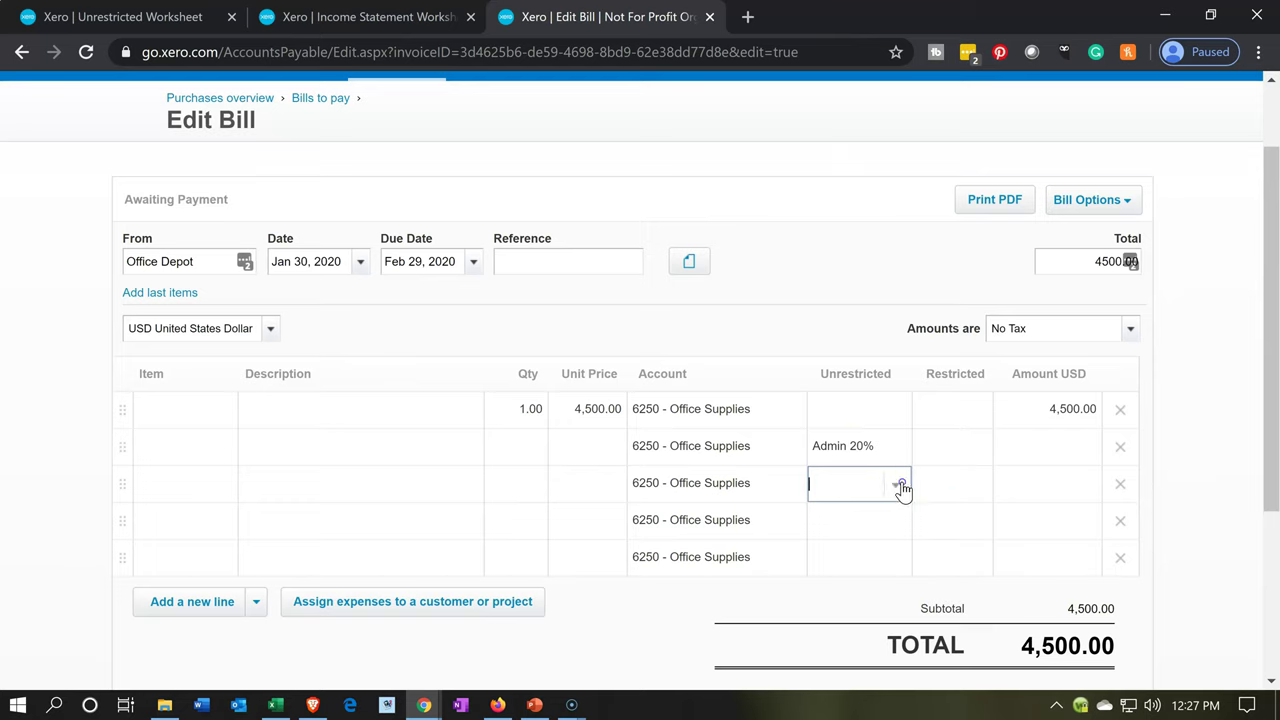
click(898, 483)
click(846, 388)
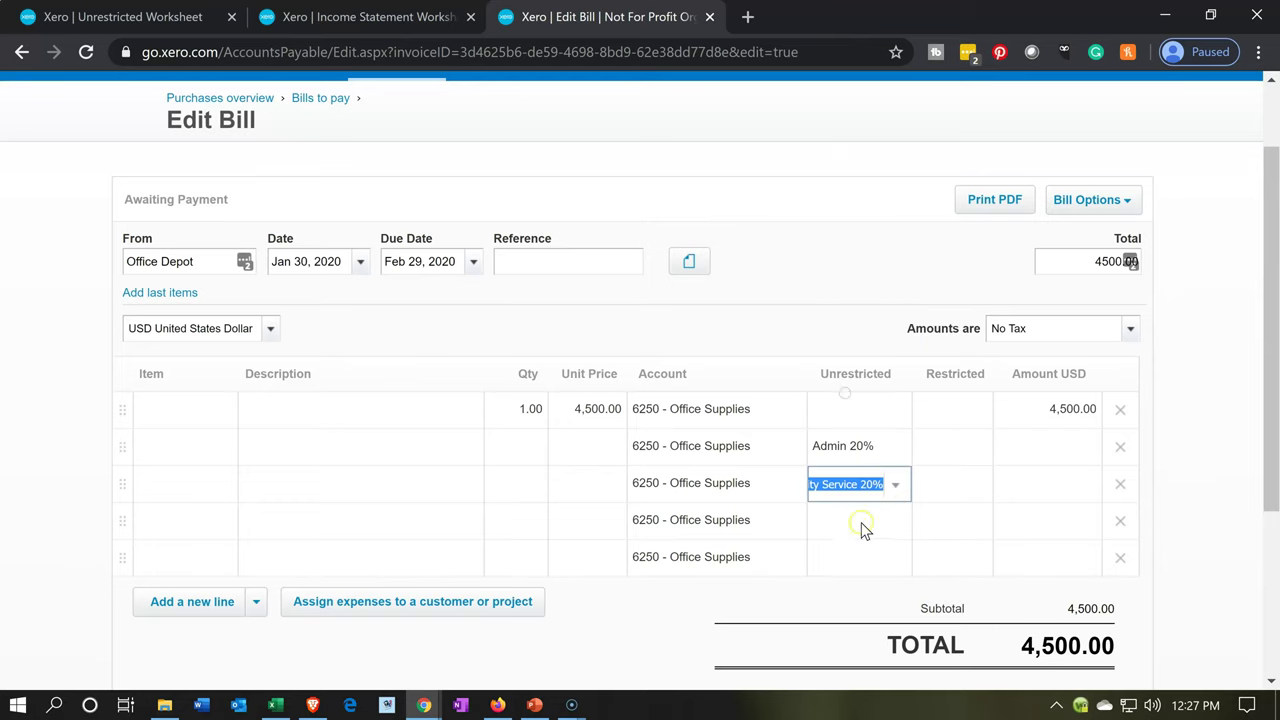
Assign the unrestricted category Education 40% to the third new bill line and Fundraising 20% to the fourth.
click(895, 531)
click(897, 531)
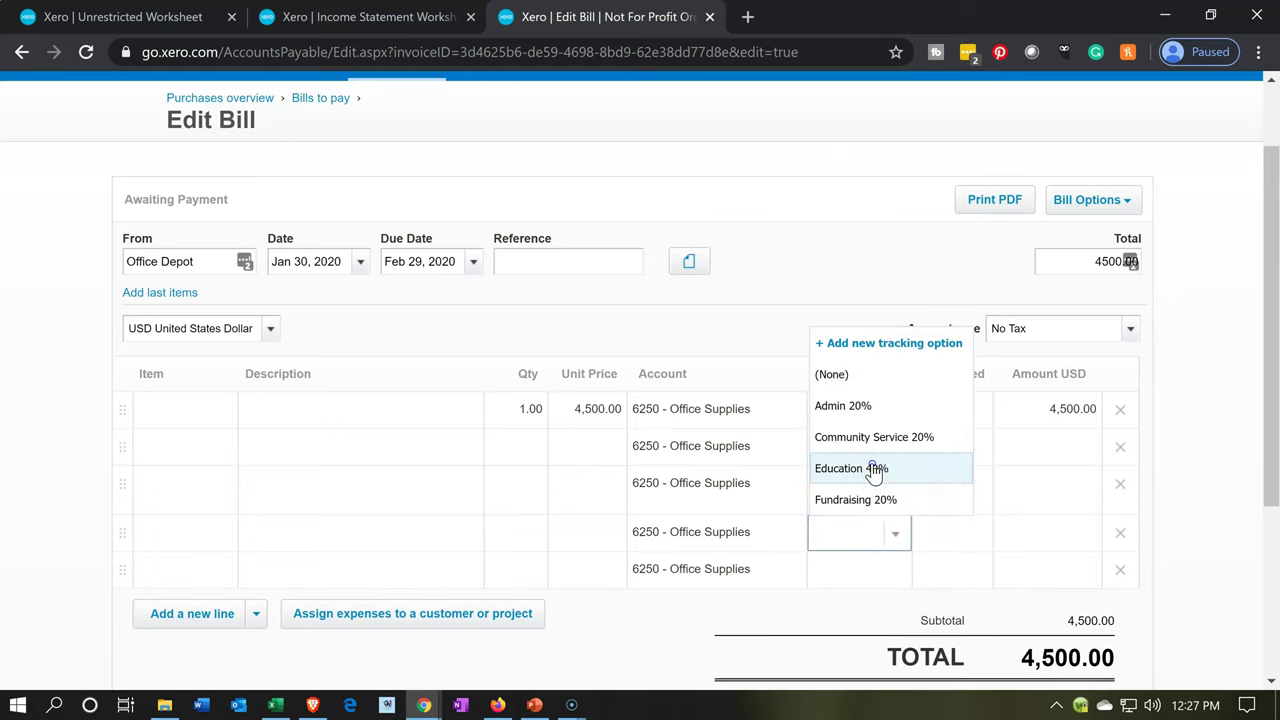
click(874, 469)
click(893, 578)
click(893, 578)
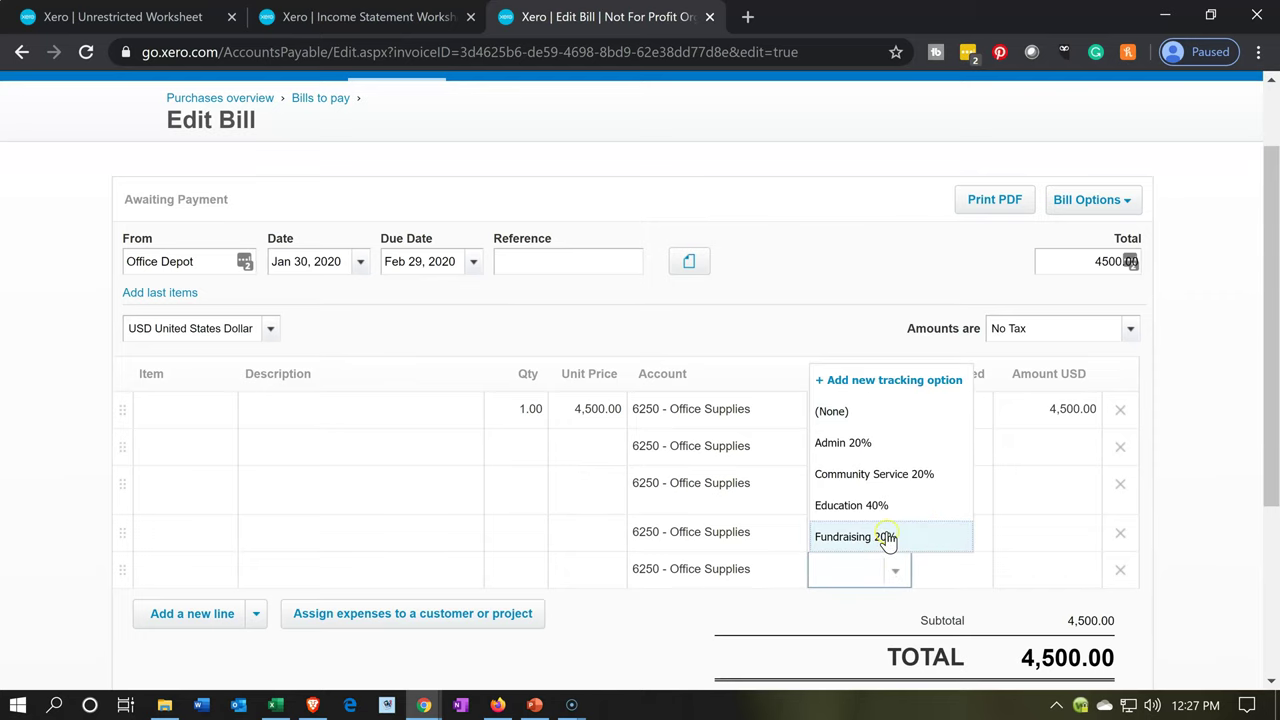
click(889, 537)
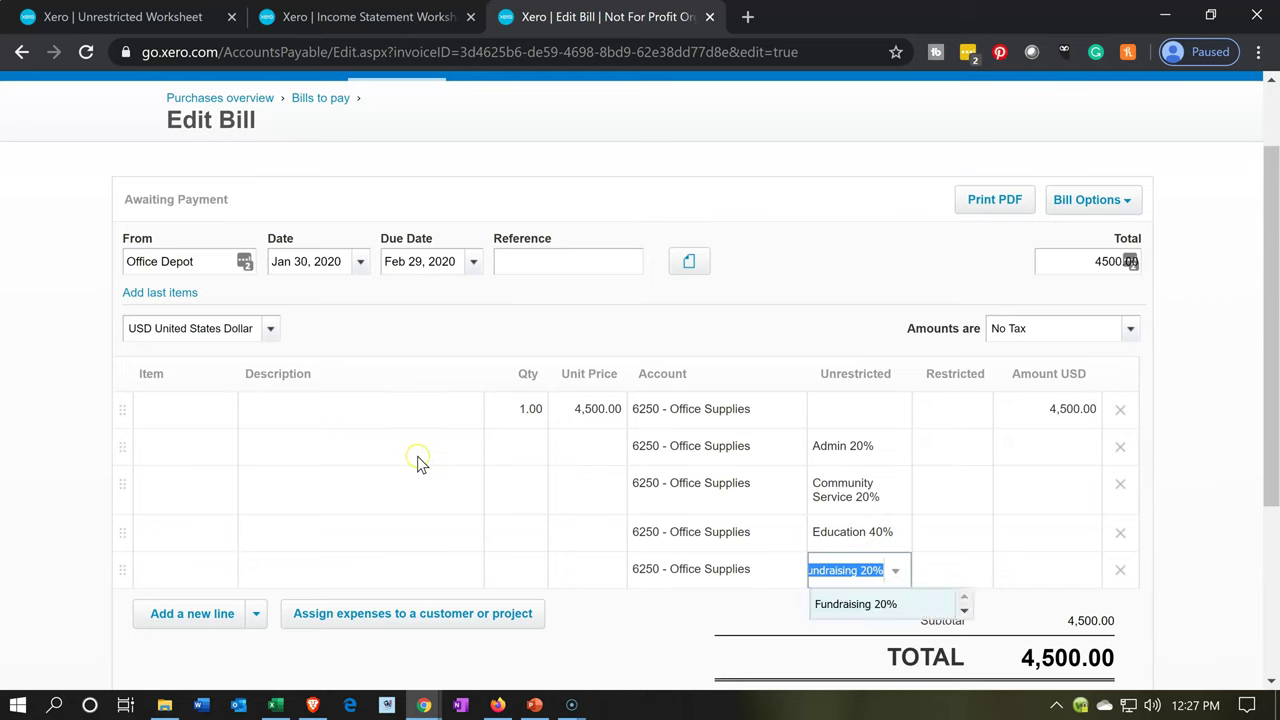
Calculate 20% of 4,500 with the calculator and enter quantity 1 at unit price 900 on the Admin 20% line.
key(XF86Calculator)
text(45)
text(00)
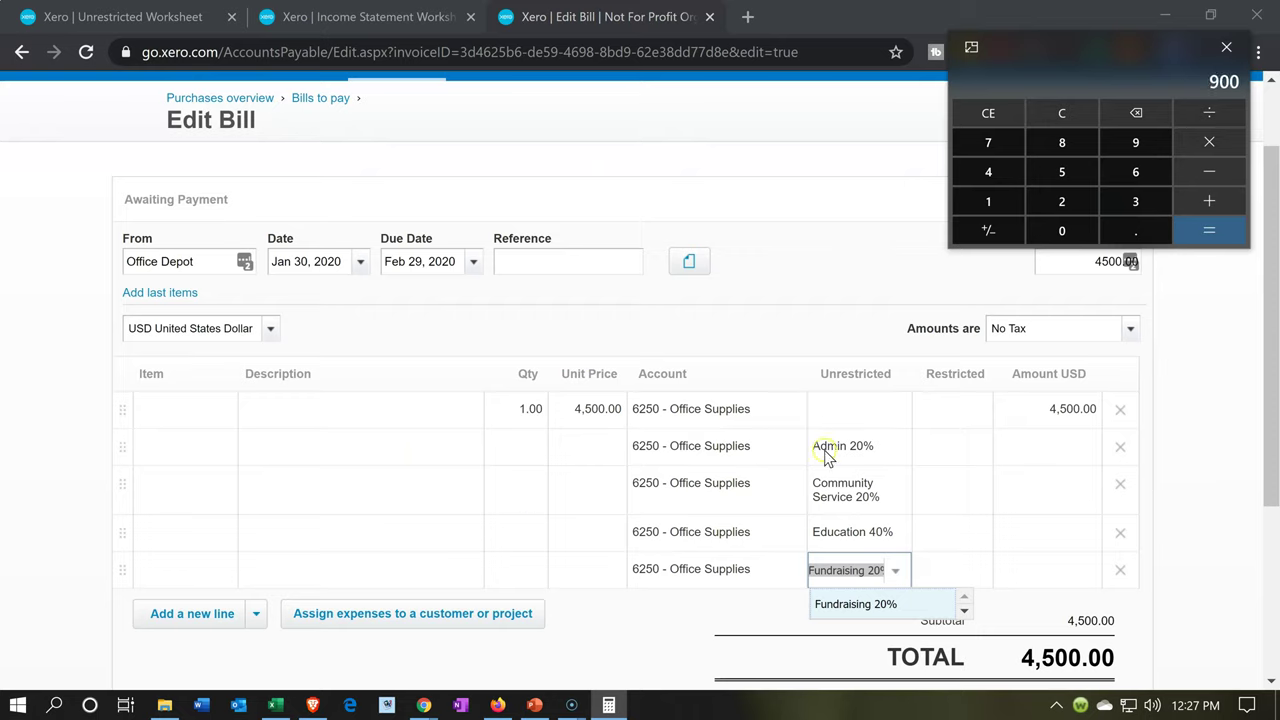
click(953, 451)
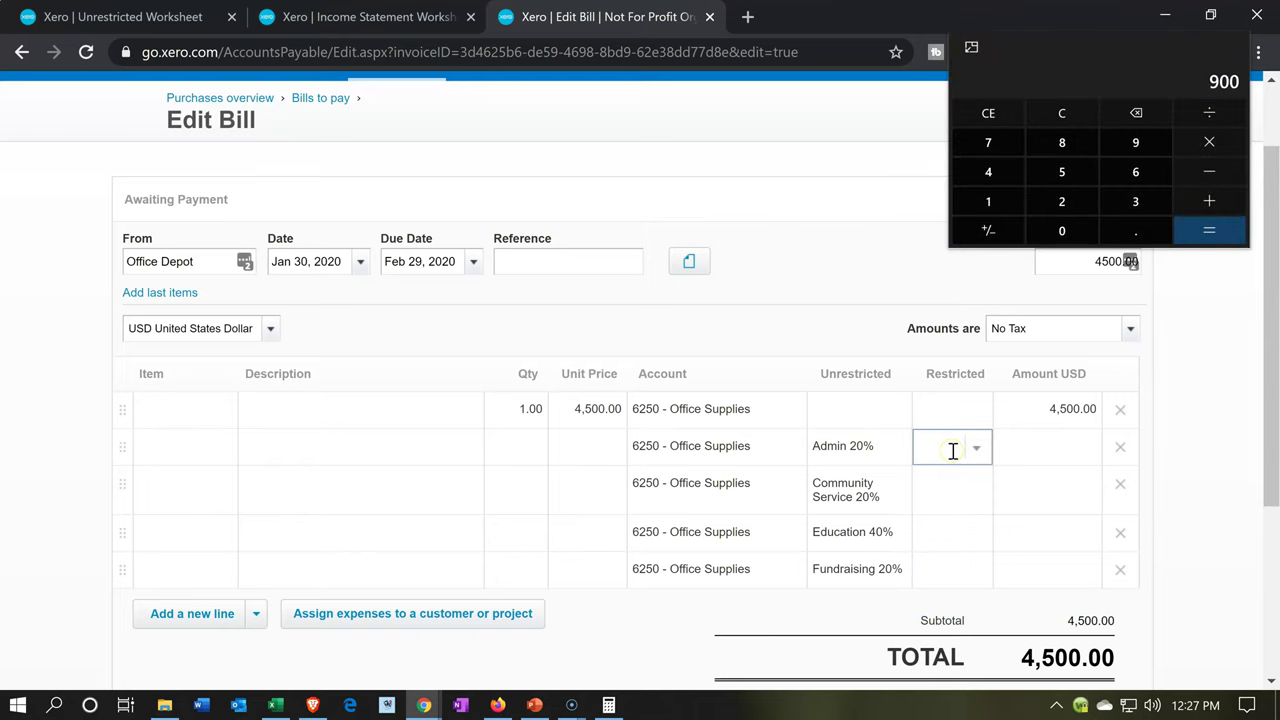
click(517, 450)
text(1)
key(Tab)
text(900)
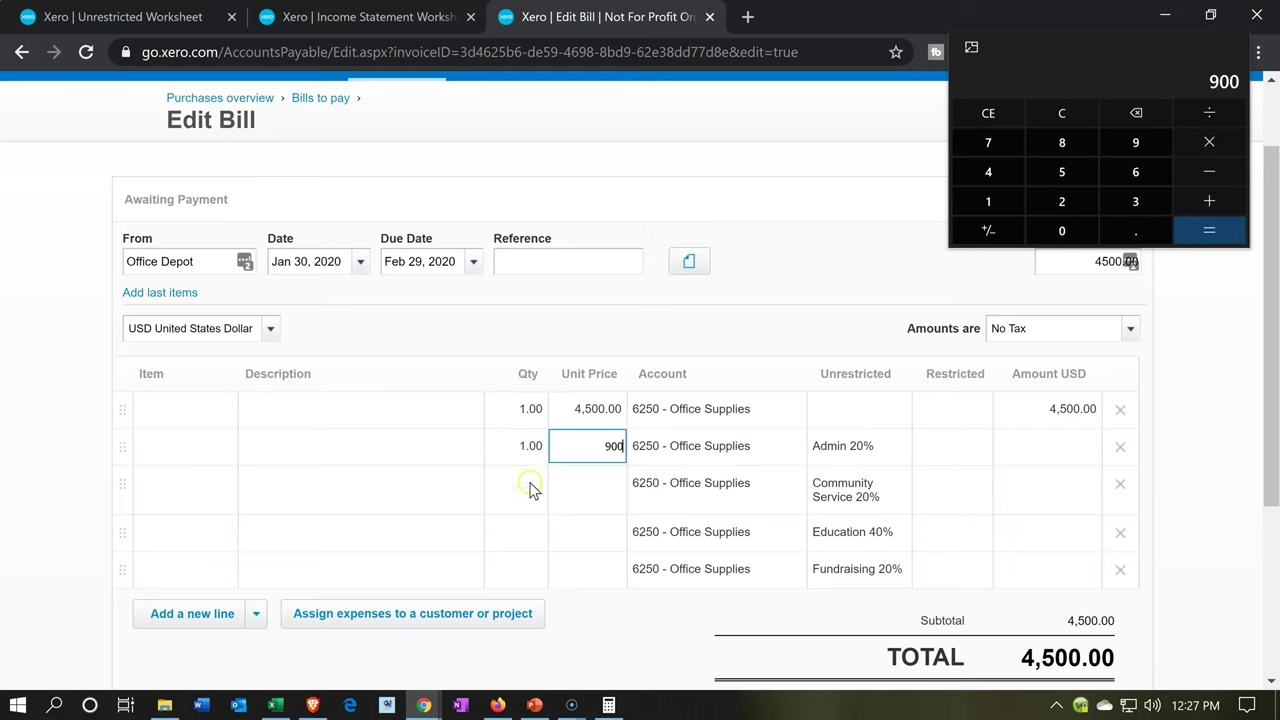
Enter quantity 1 and unit price 900 on both the Community Service 20% and Fundraising 20% lines.
click(531, 483)
key(Tab)
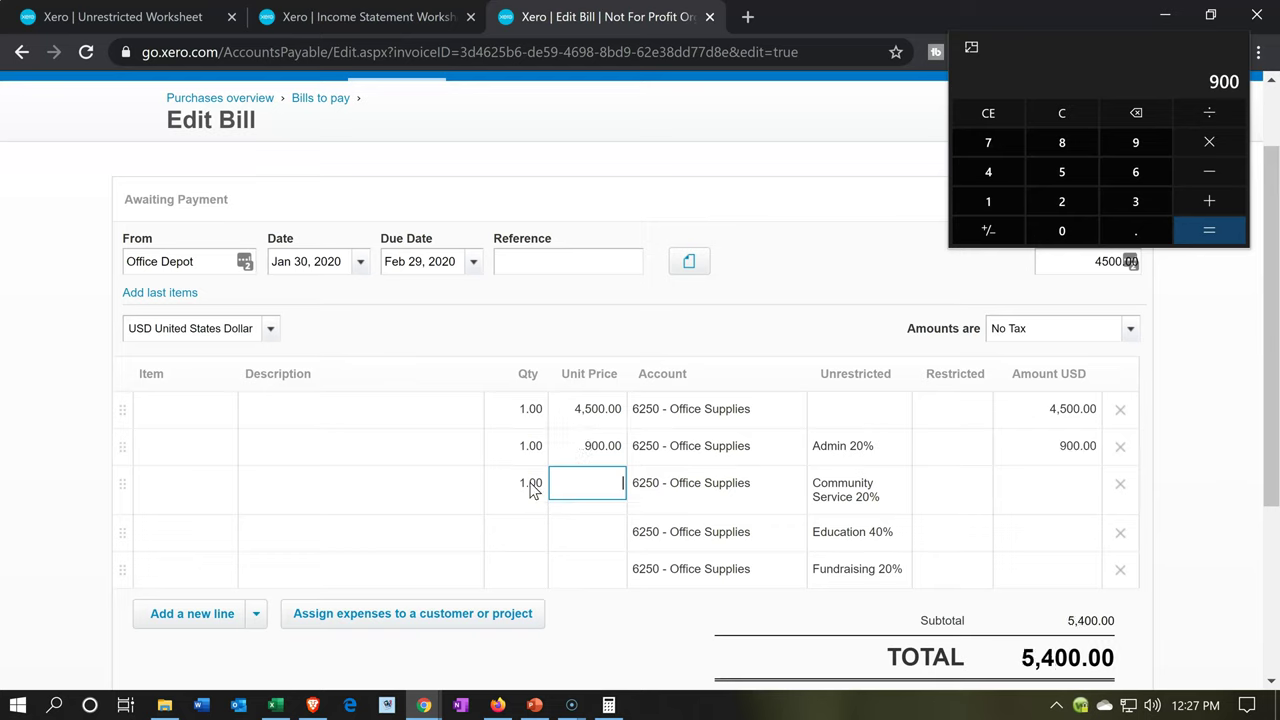
click(508, 568)
text(1)
key(Tab)
text(900)
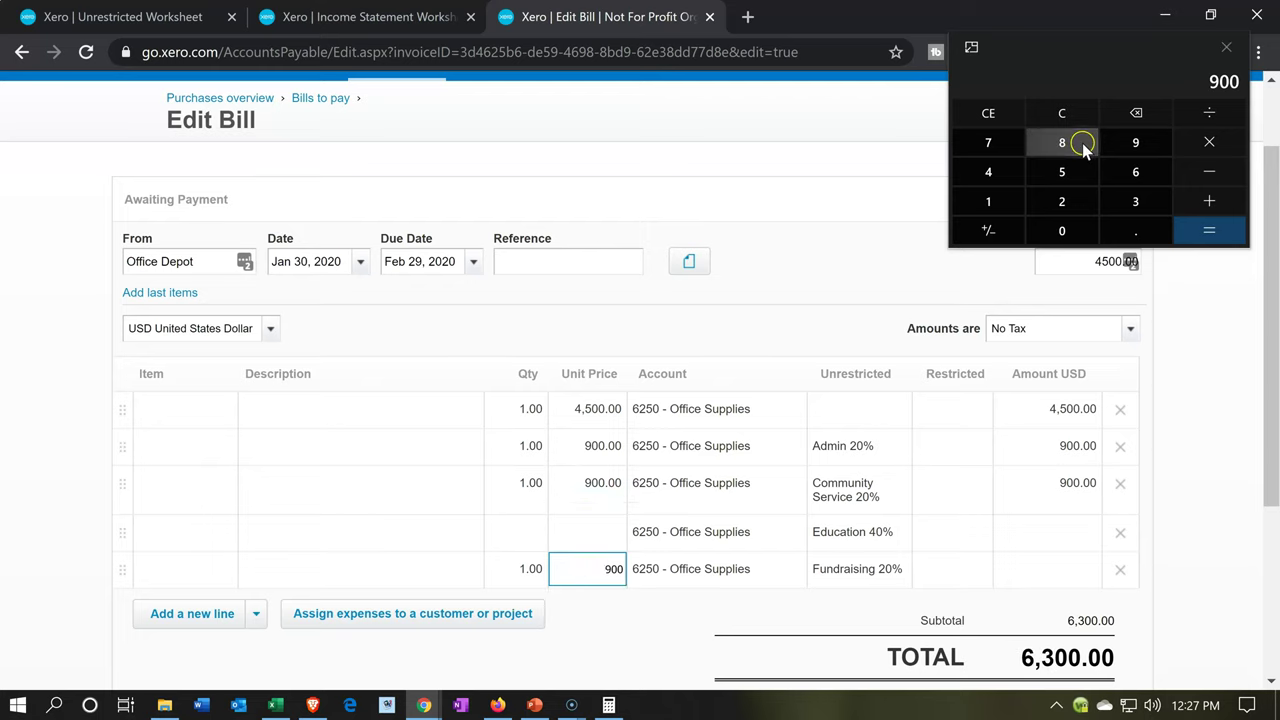
Calculate 4500*.4 and set the unit price of the Education 40% line to 1,800.
click(1062, 113)
text(4500*.4)
key(Return)
click(514, 533)
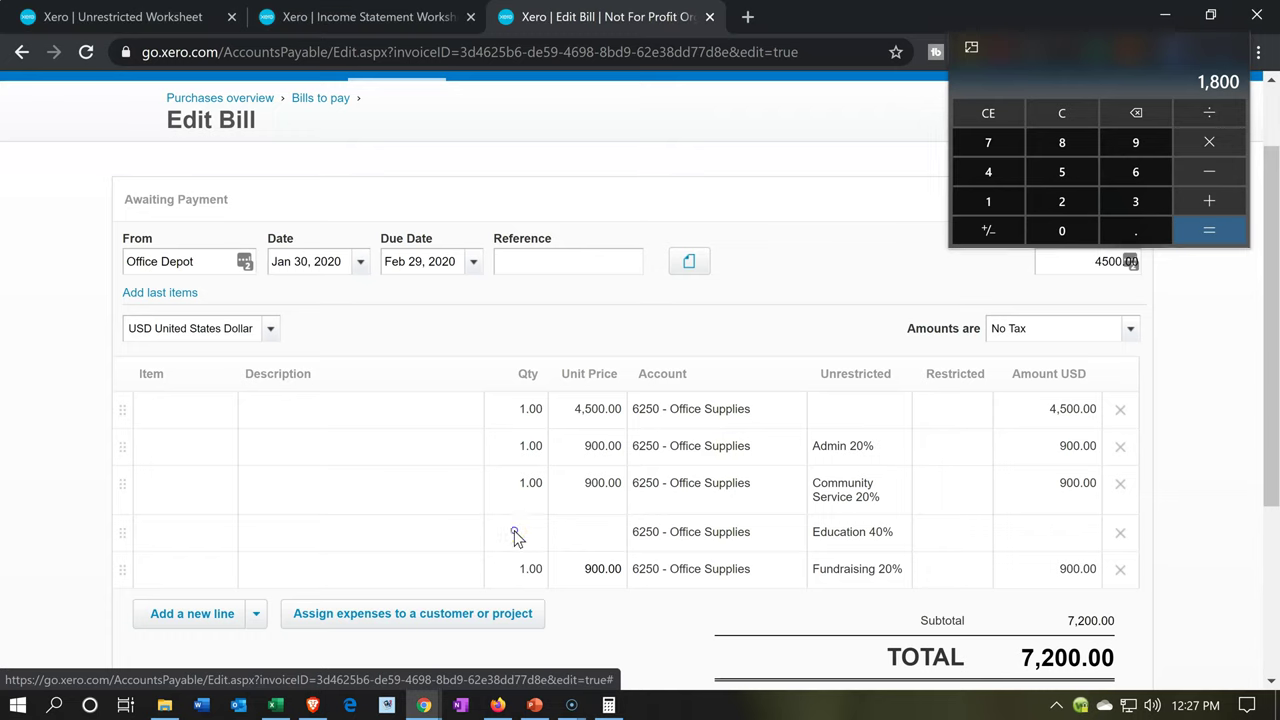
key(Tab)
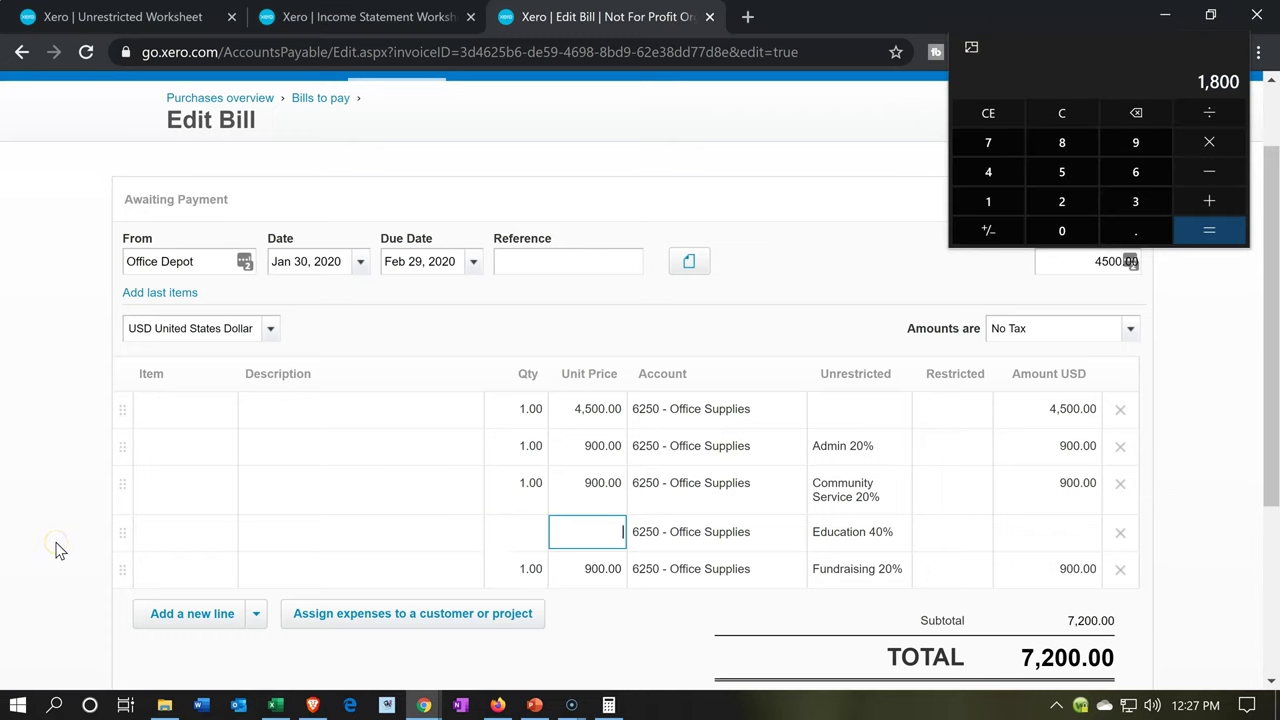
text(1,800)
key(Tab)
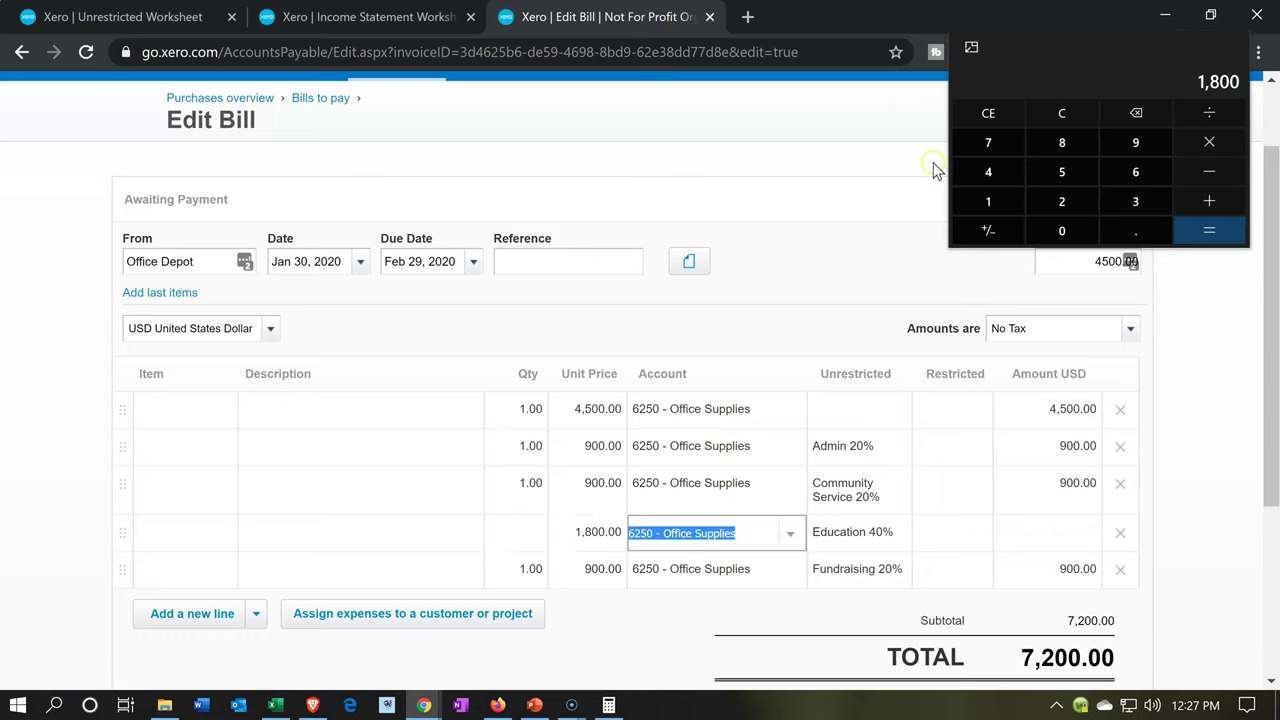
Close the calculator and set the quantity of the Education 40% line to 1.
click(1231, 45)
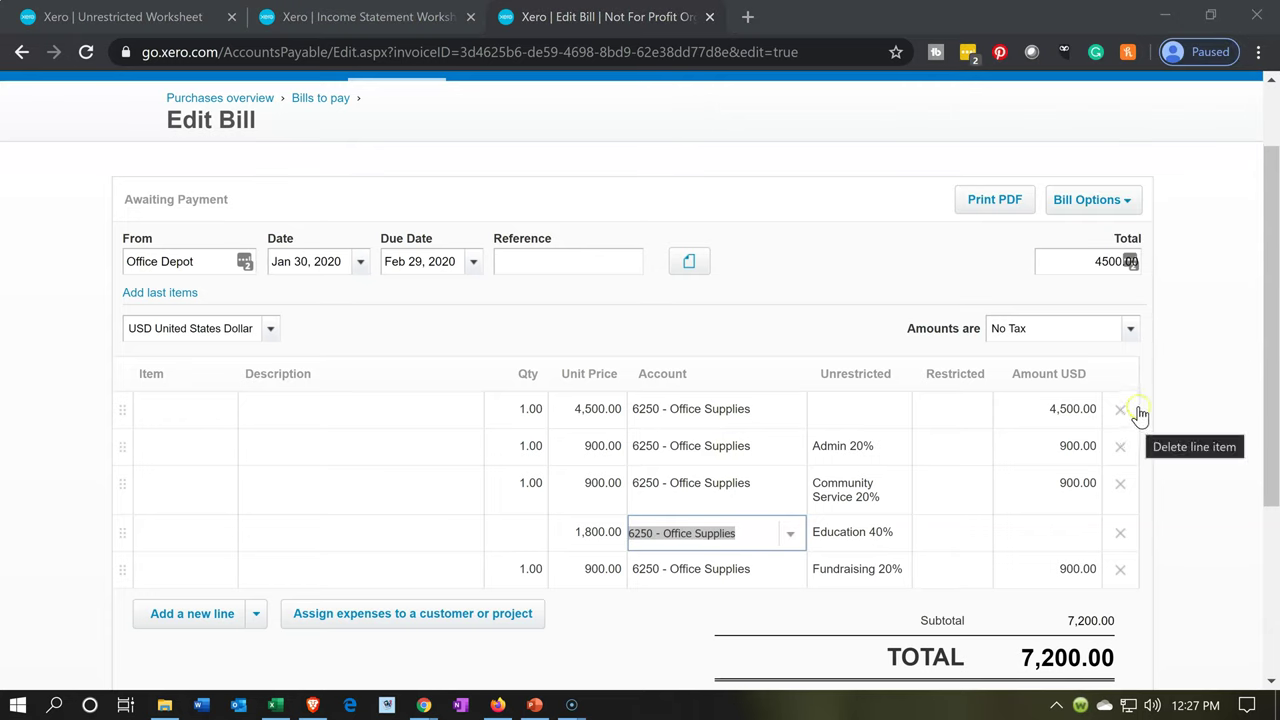
click(1030, 520)
click(498, 521)
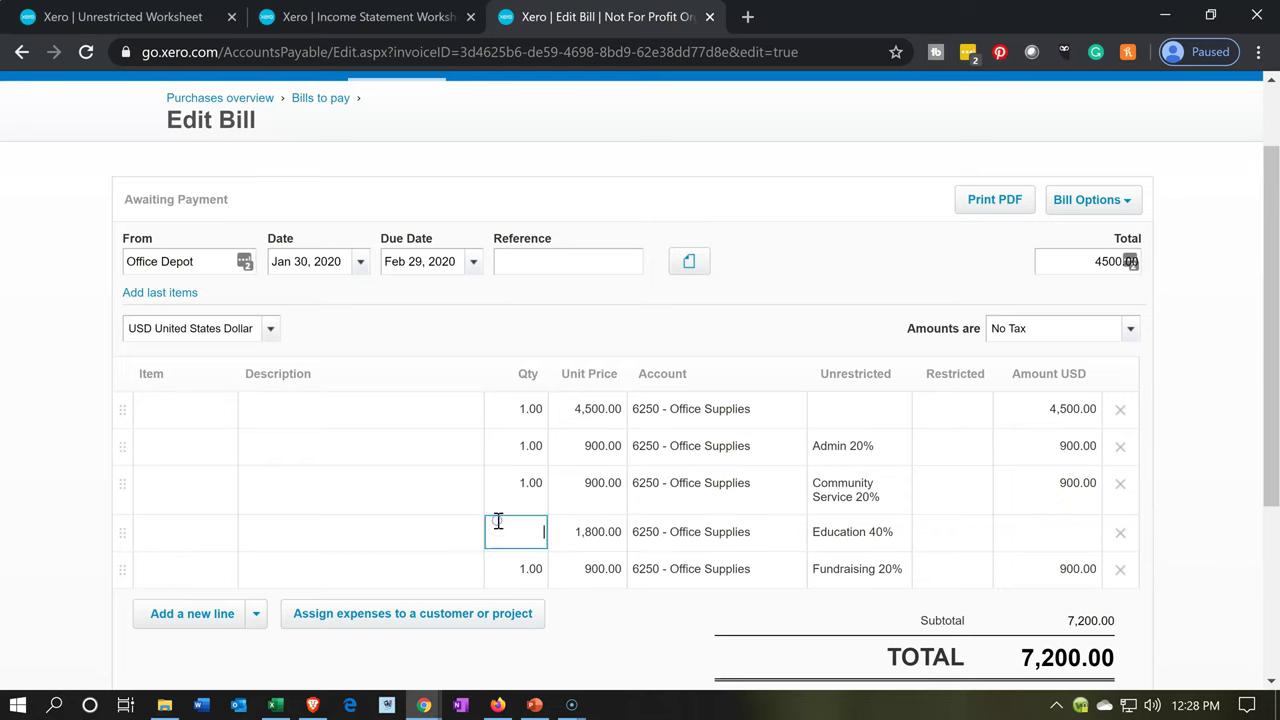
text(1)
key(Tab)
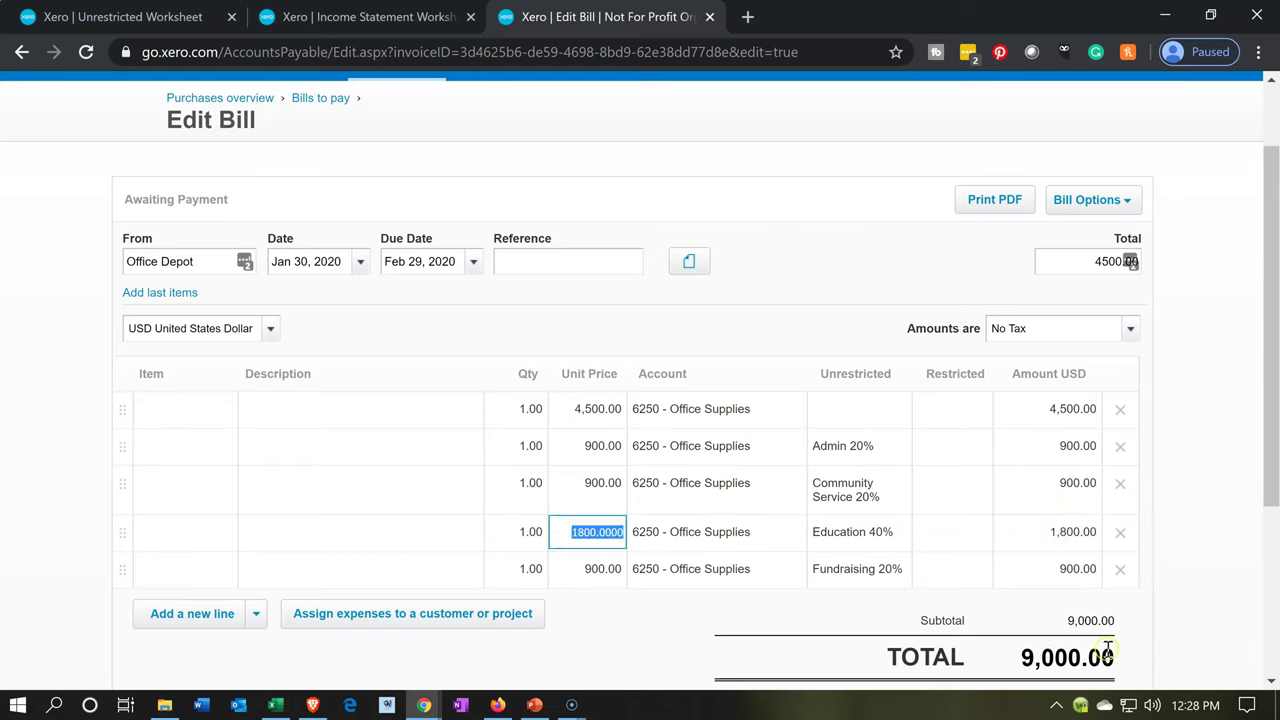
Delete the original unallocated 4,500.00 line from the Office Depot bill and save the updated bill.
click(1120, 409)
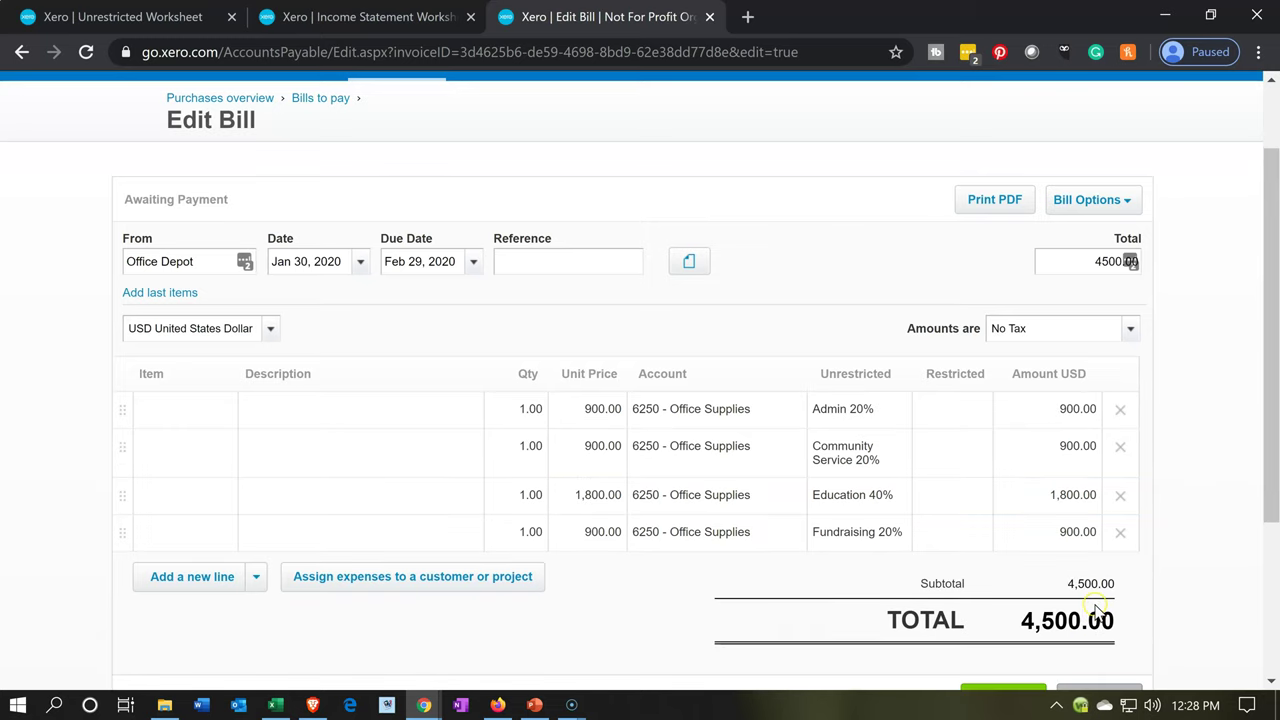
scroll(1097, 610, down, 1)
click(1000, 598)
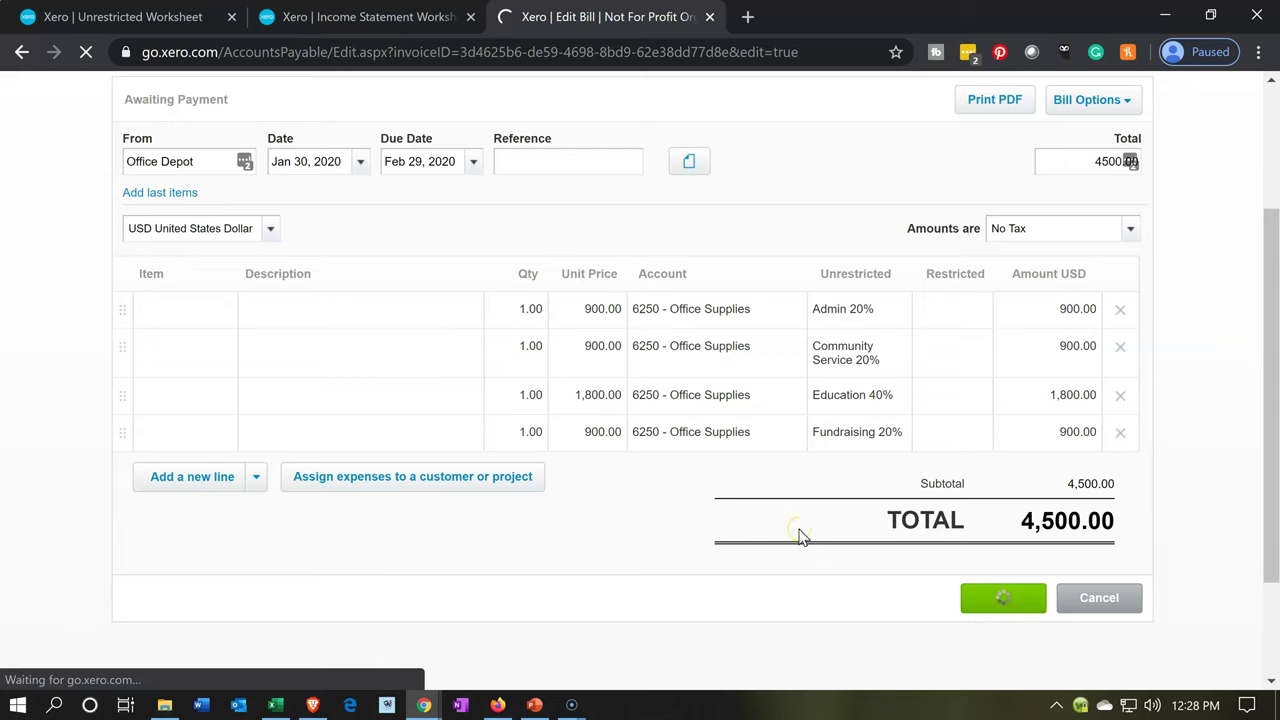
Close the Office Depot bill page and refresh the Income Statement Worksheet to review its operating expenses.
scroll(797, 535, up, 2)
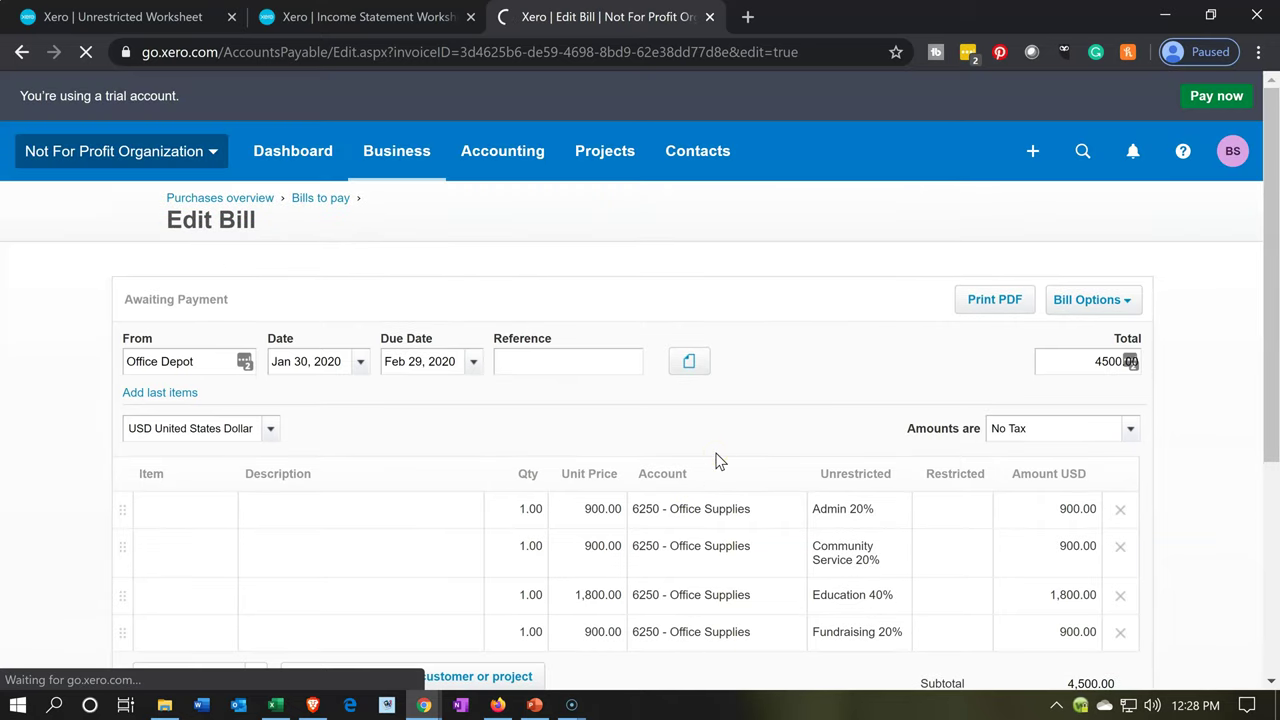
click(710, 17)
click(770, 212)
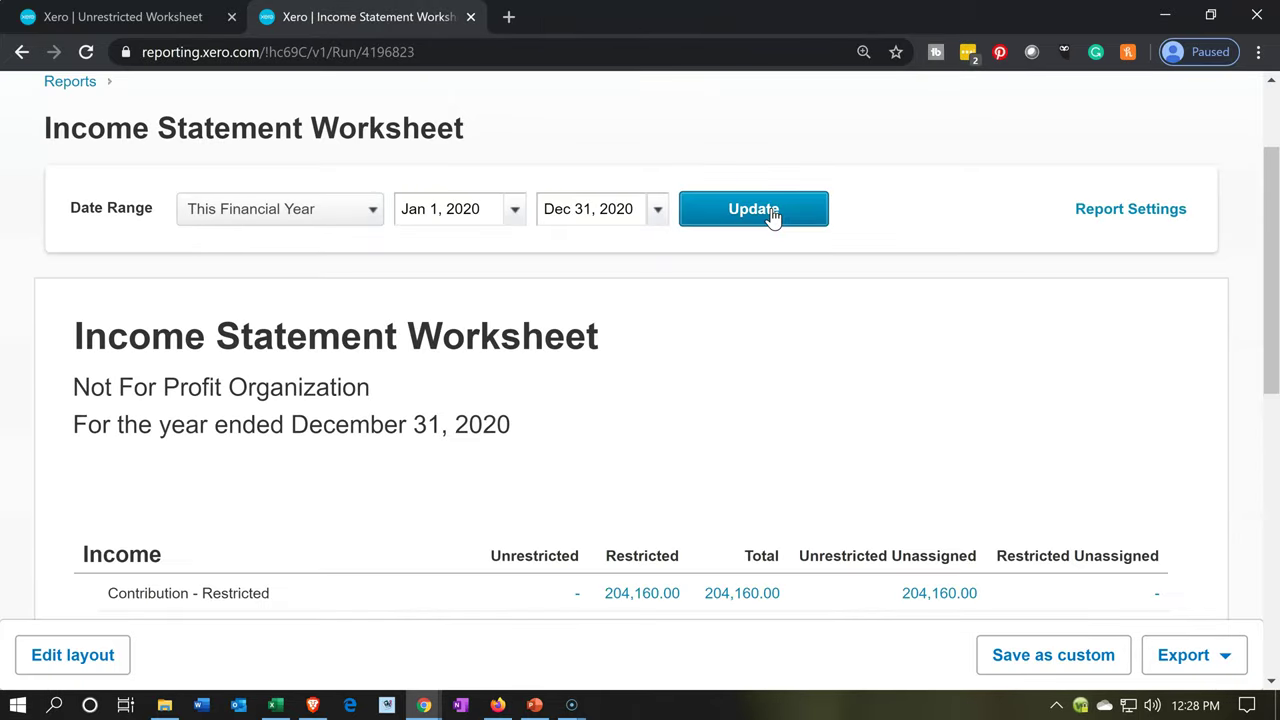
scroll(740, 365, down, 5)
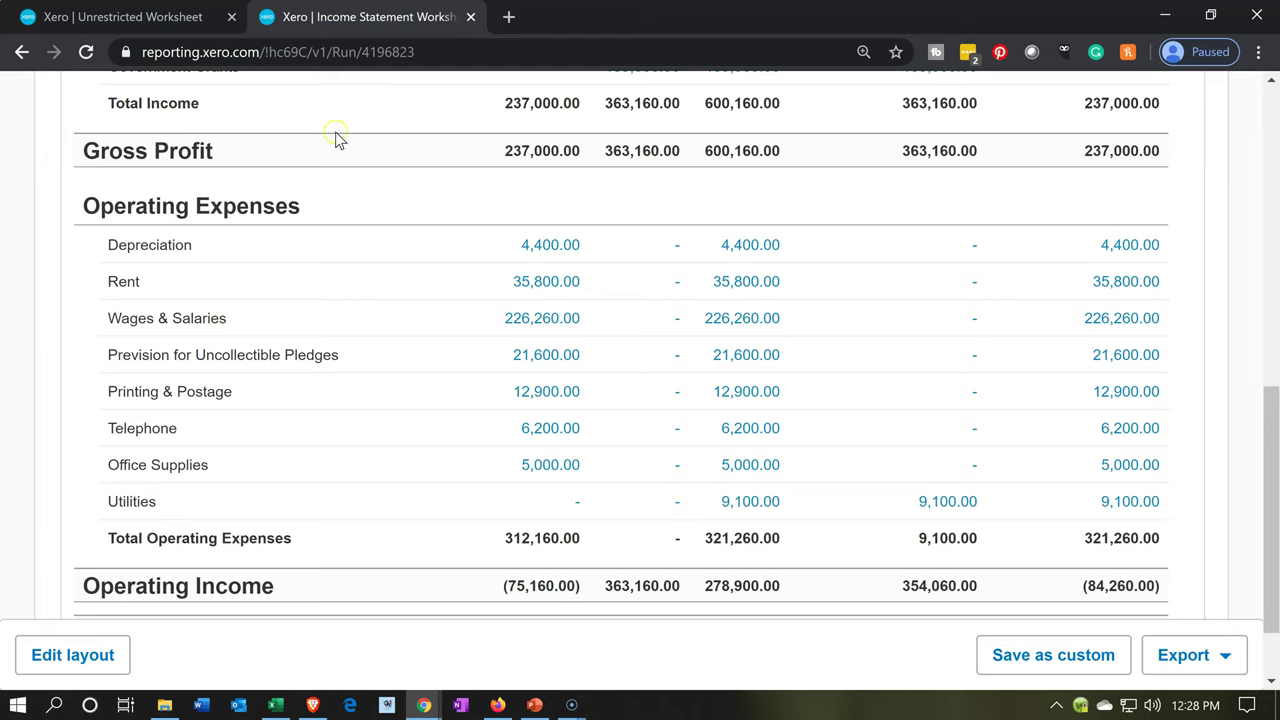
Refresh the Unrestricted Worksheet report and review the Office Supplies allocation under Operating Expenses.
click(165, 17)
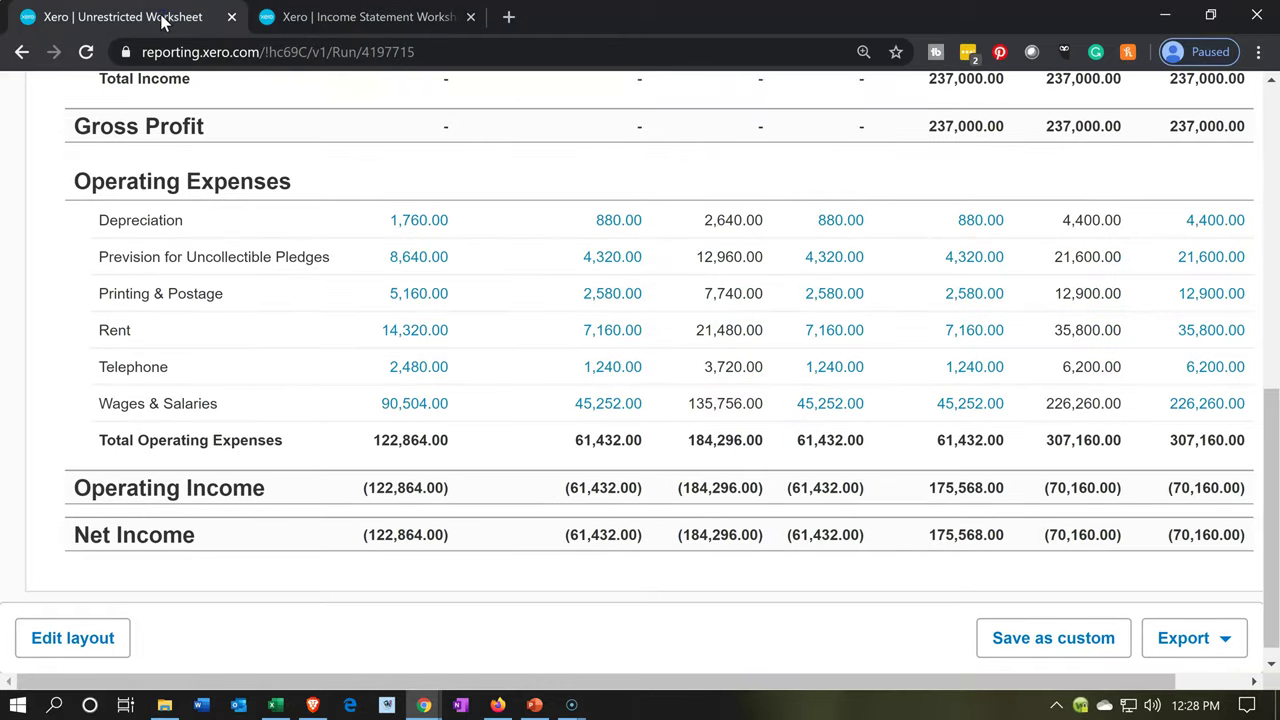
scroll(525, 280, up, 10)
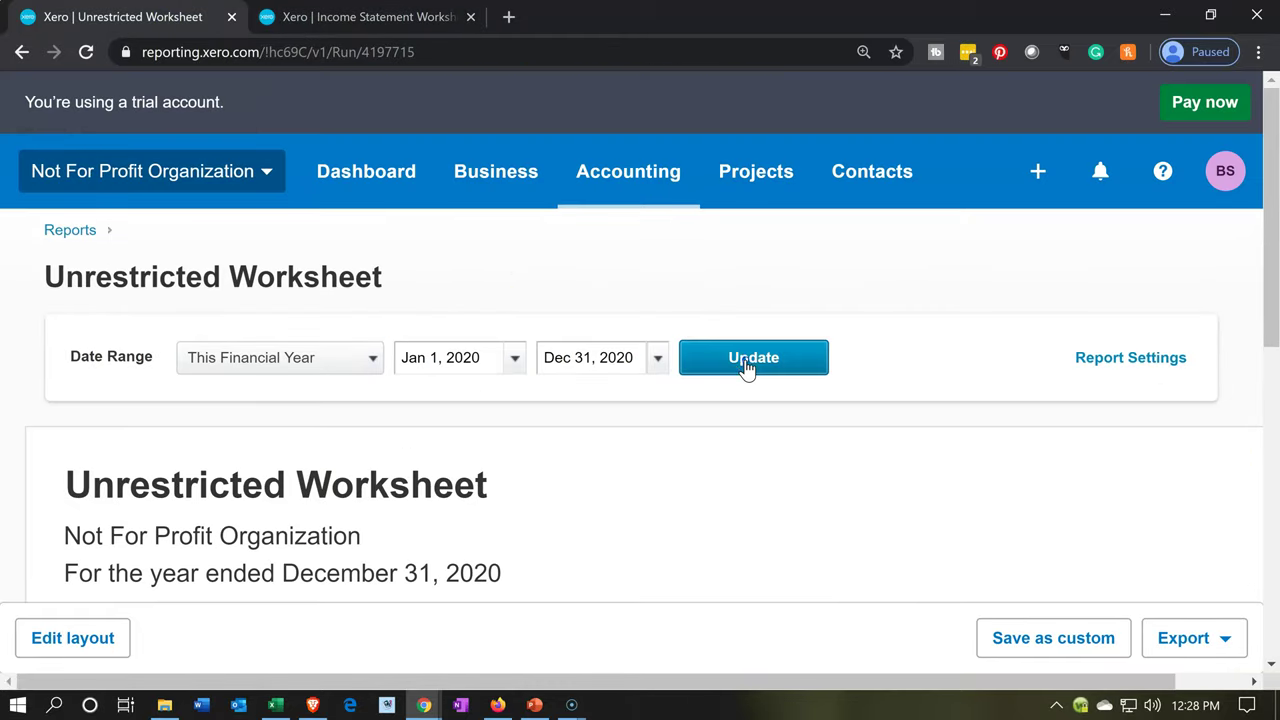
click(747, 364)
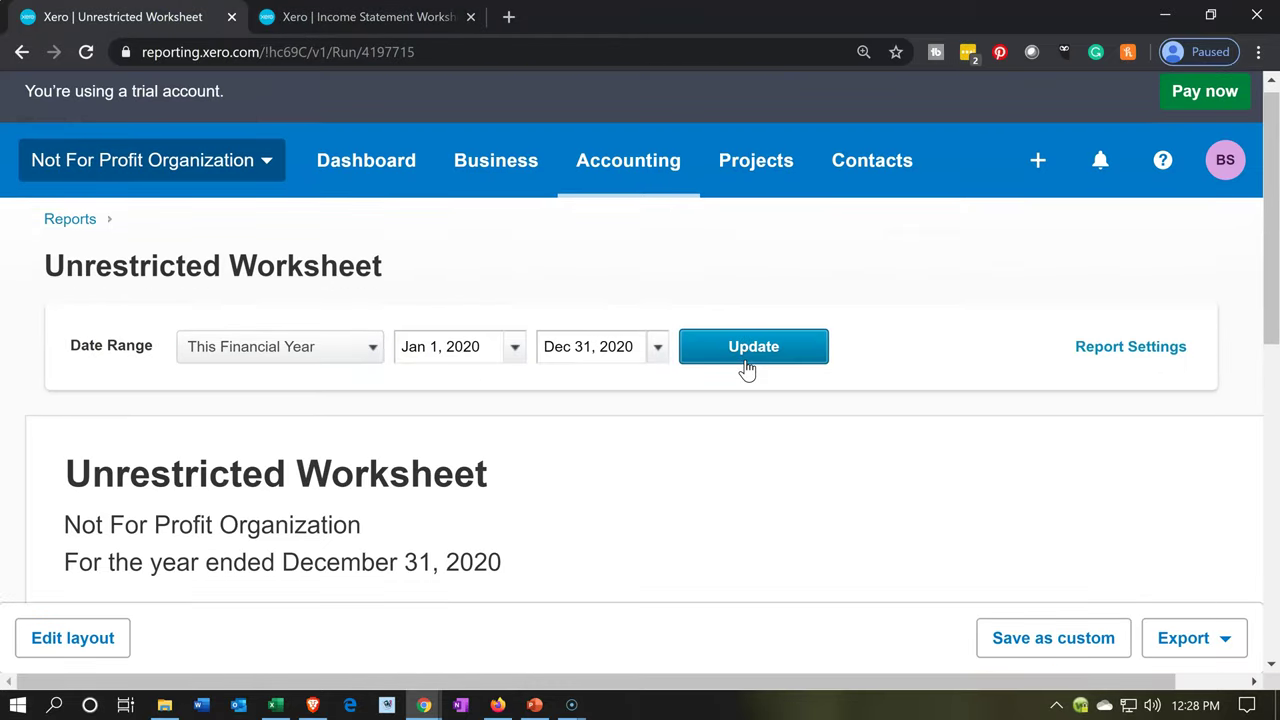
scroll(747, 368, down, 5)
scroll(747, 370, down, 2)
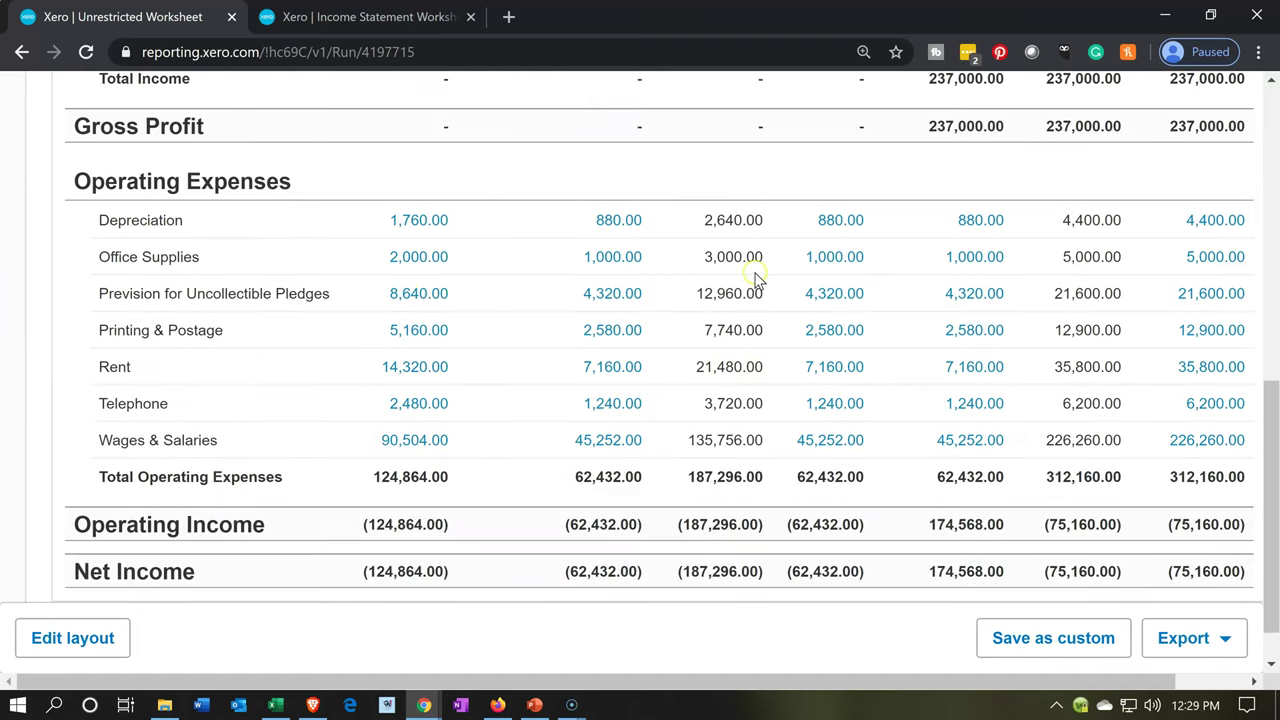
Switch to Excel to compare the Supplies Expense allocation with the report, then return to Xero.
click(277, 705)
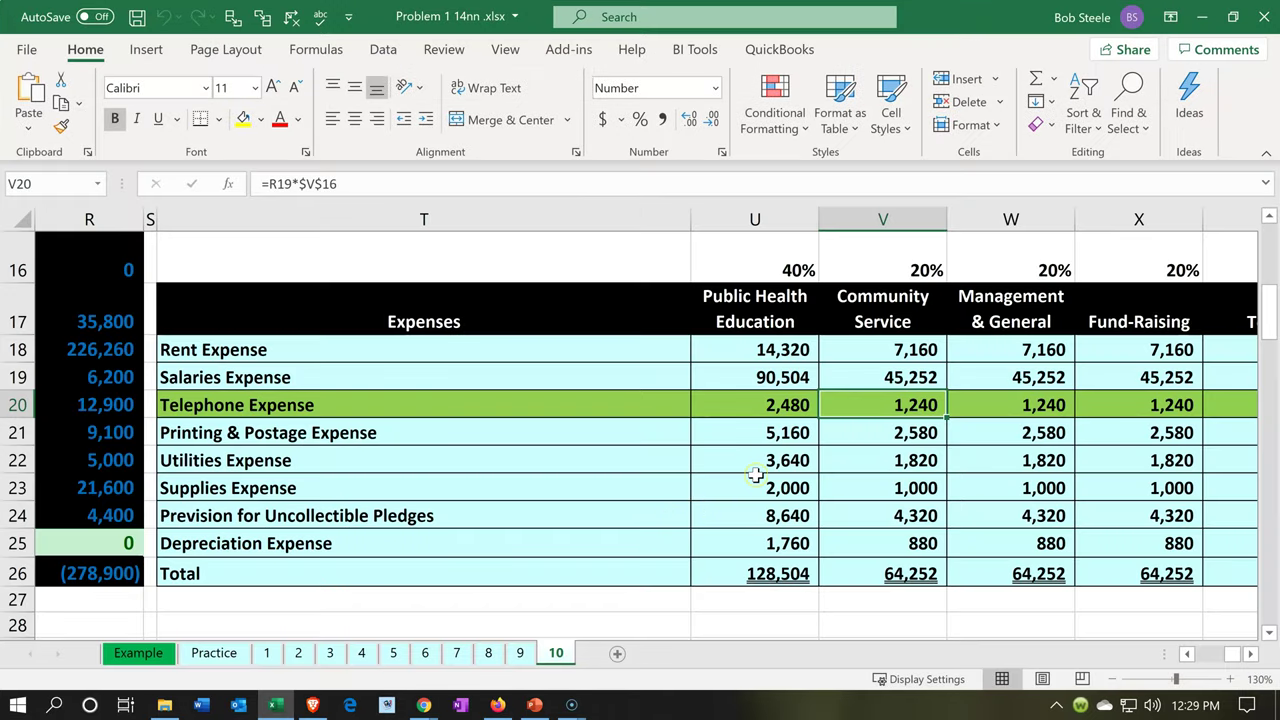
click(762, 487)
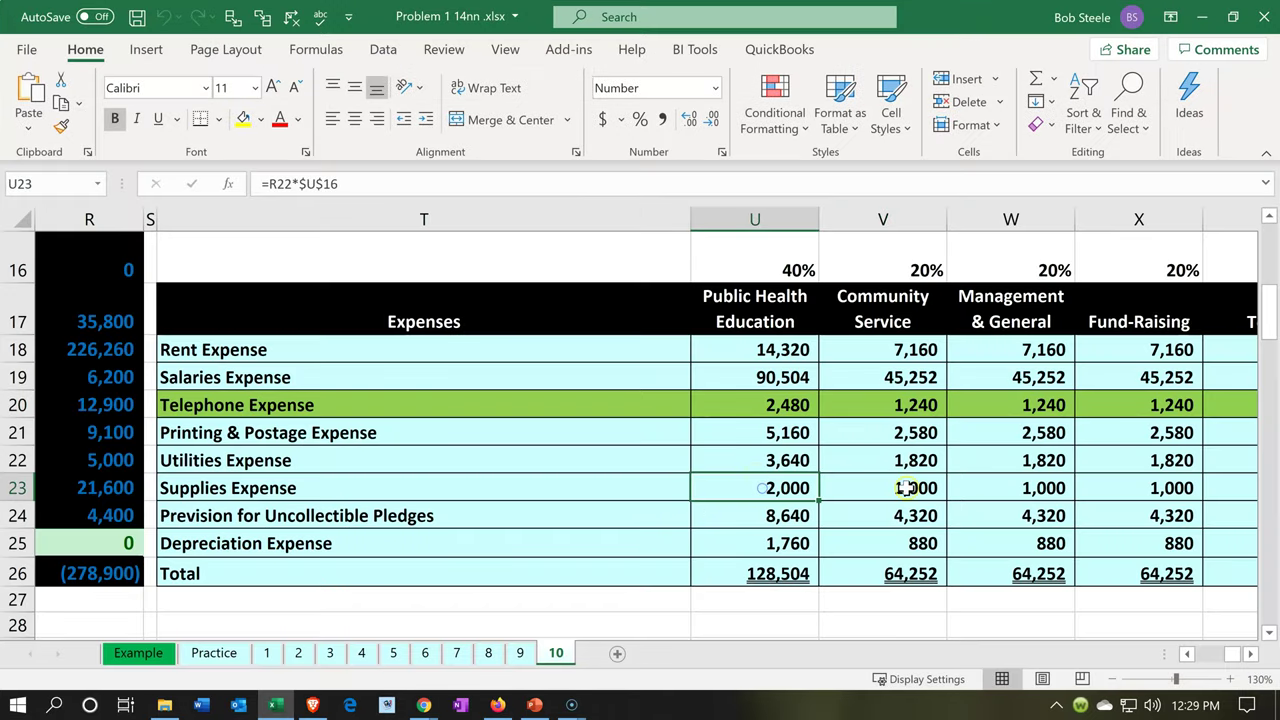
click(1201, 17)
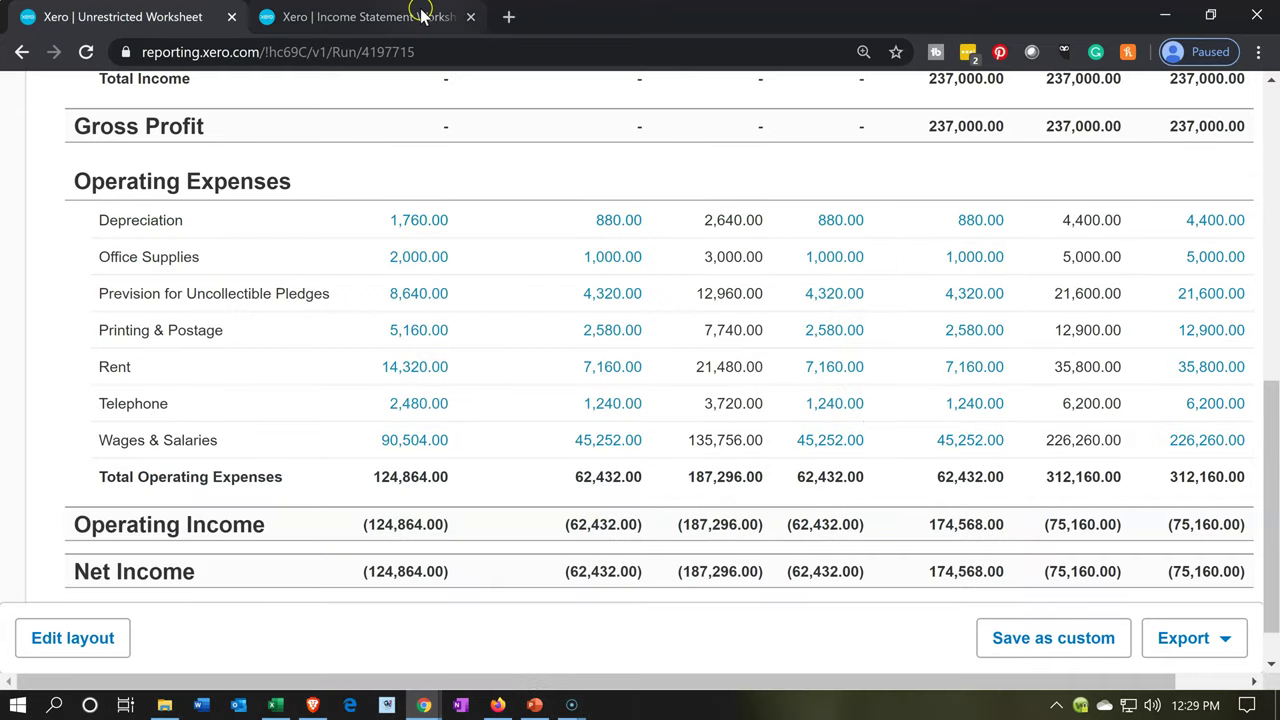
Duplicate the Income Statement Worksheet report in a new browser tab and work in the duplicate.
click(424, 16)
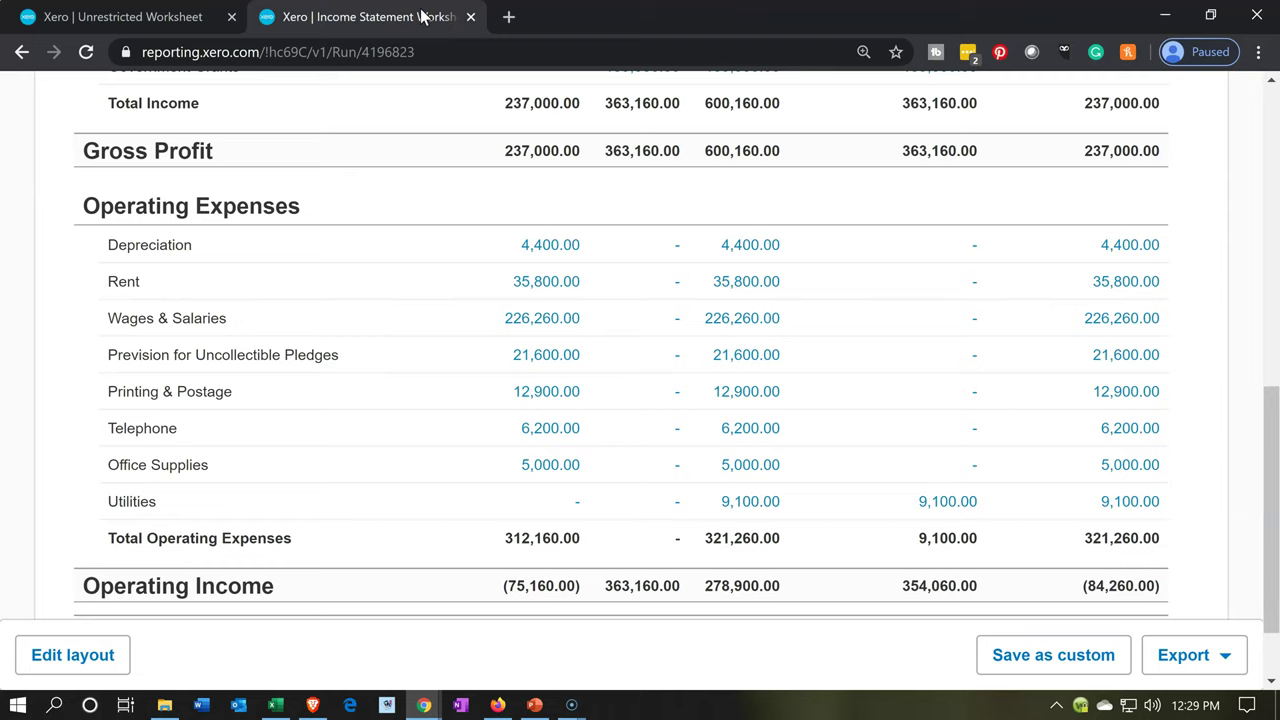
right_click(418, 18)
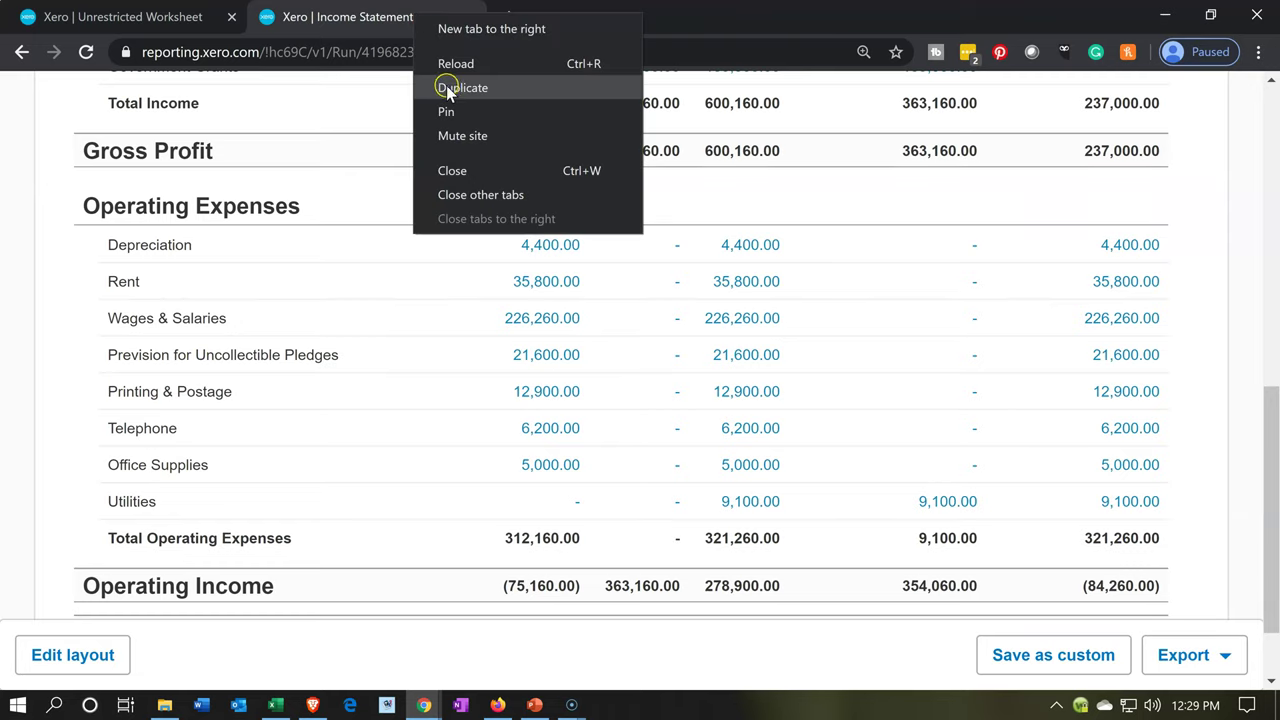
click(447, 87)
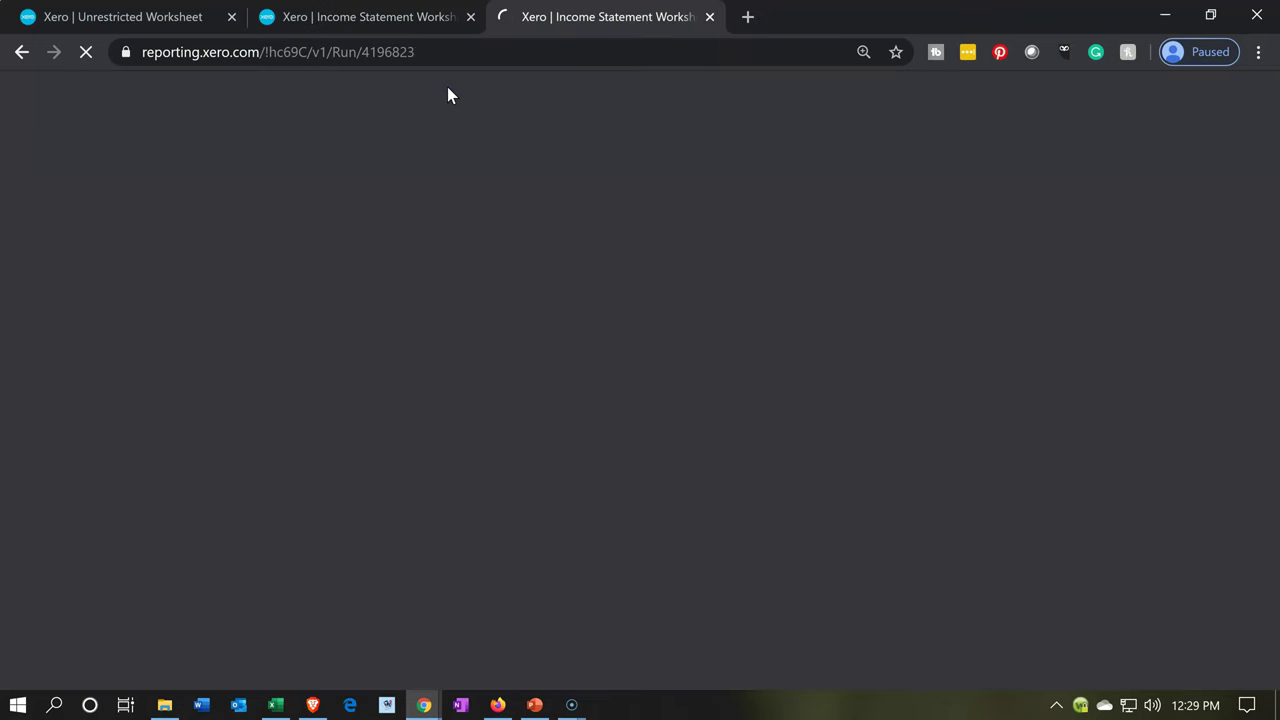
click(440, 20)
click(600, 17)
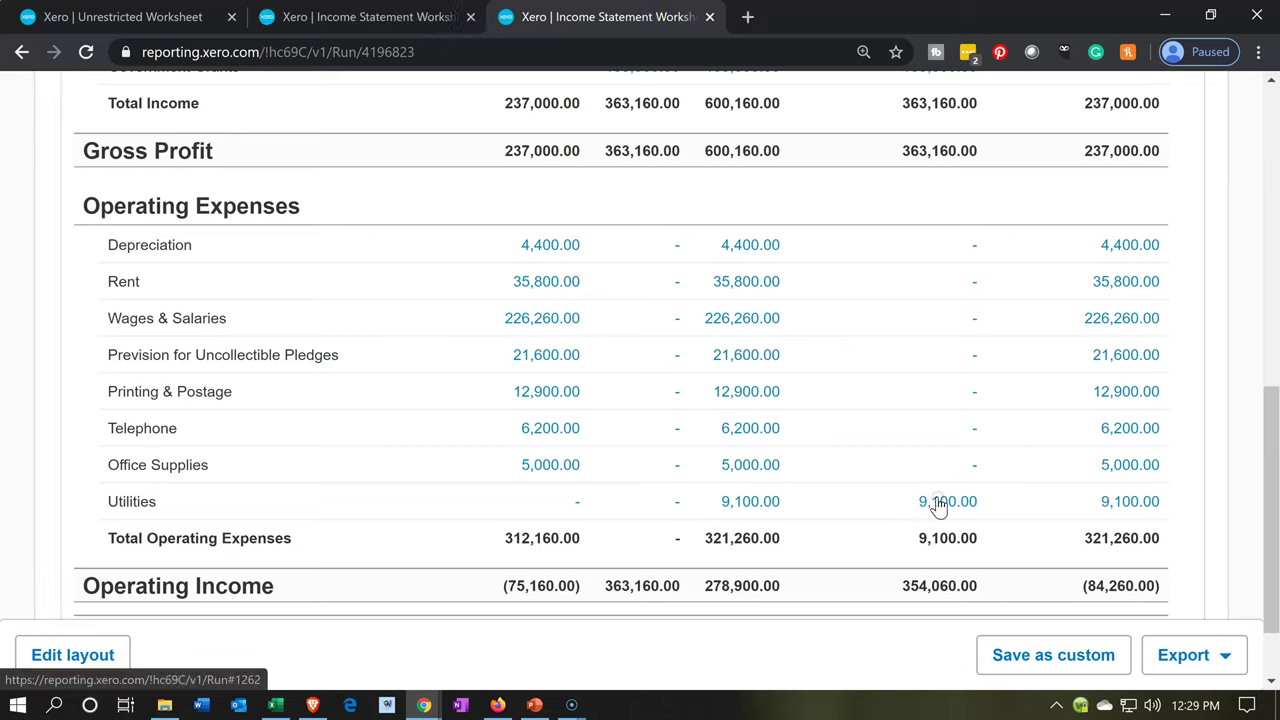
Open the transactions behind the Unrestricted Unassigned amount for Utilities and find the Edison entry.
click(938, 503)
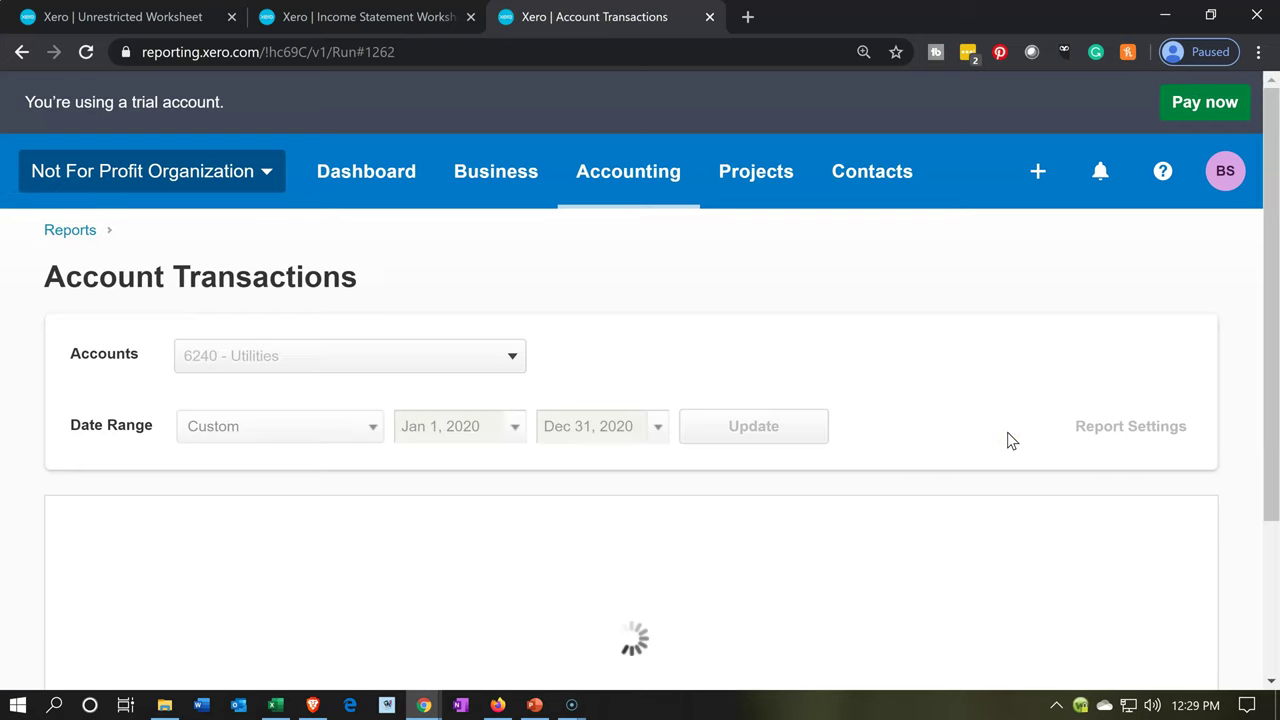
scroll(800, 400, down, 3)
scroll(808, 408, down, 2)
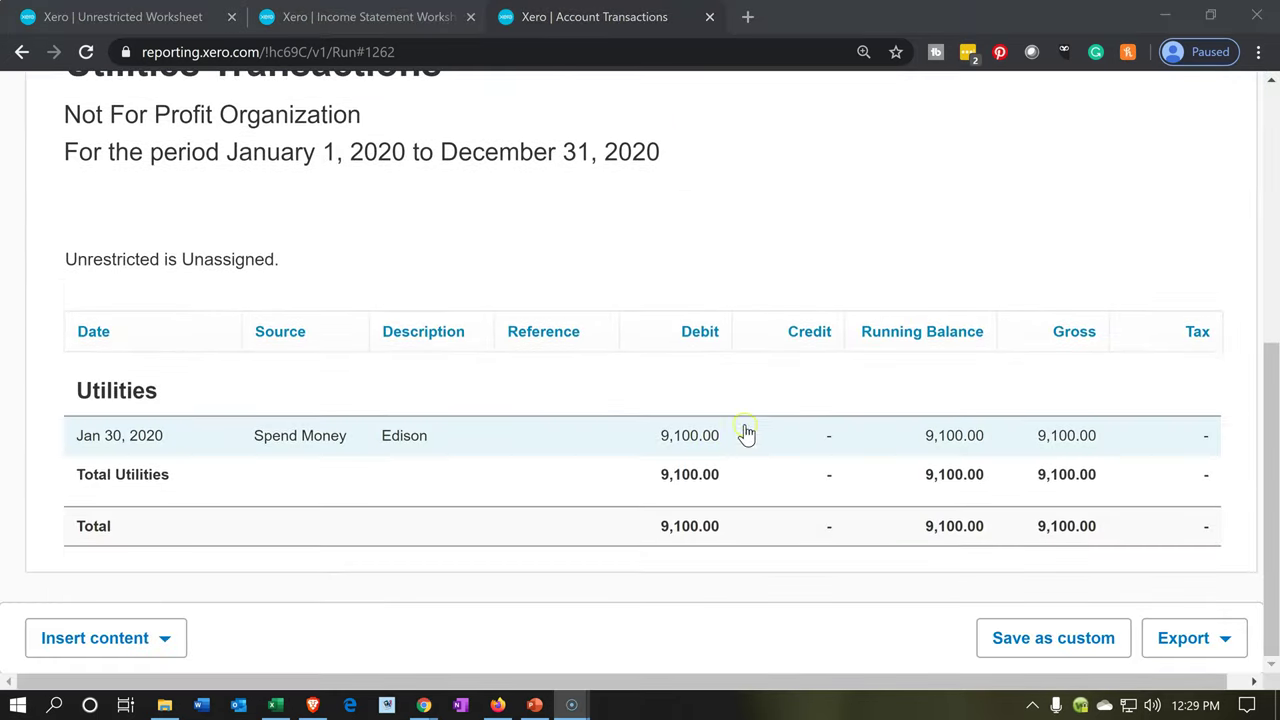
Open the Edison spend money transaction for editing and add four blank lines below the existing Utilities line.
click(717, 443)
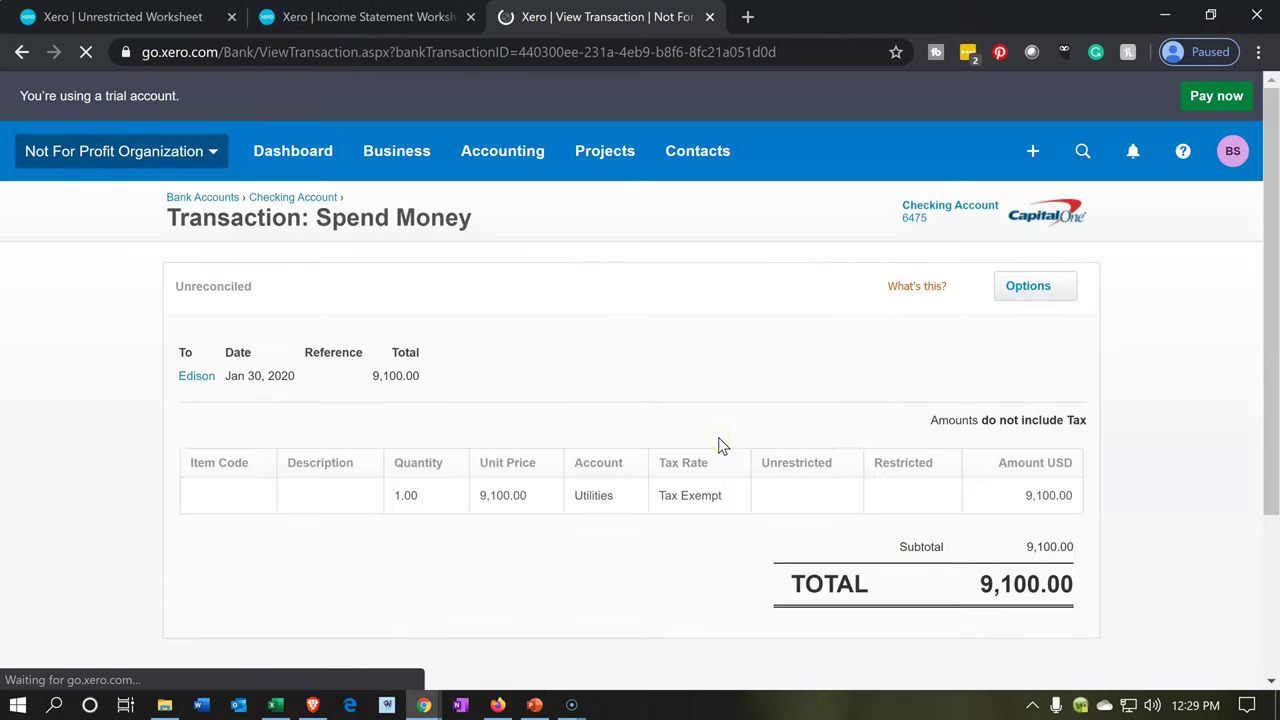
click(1035, 288)
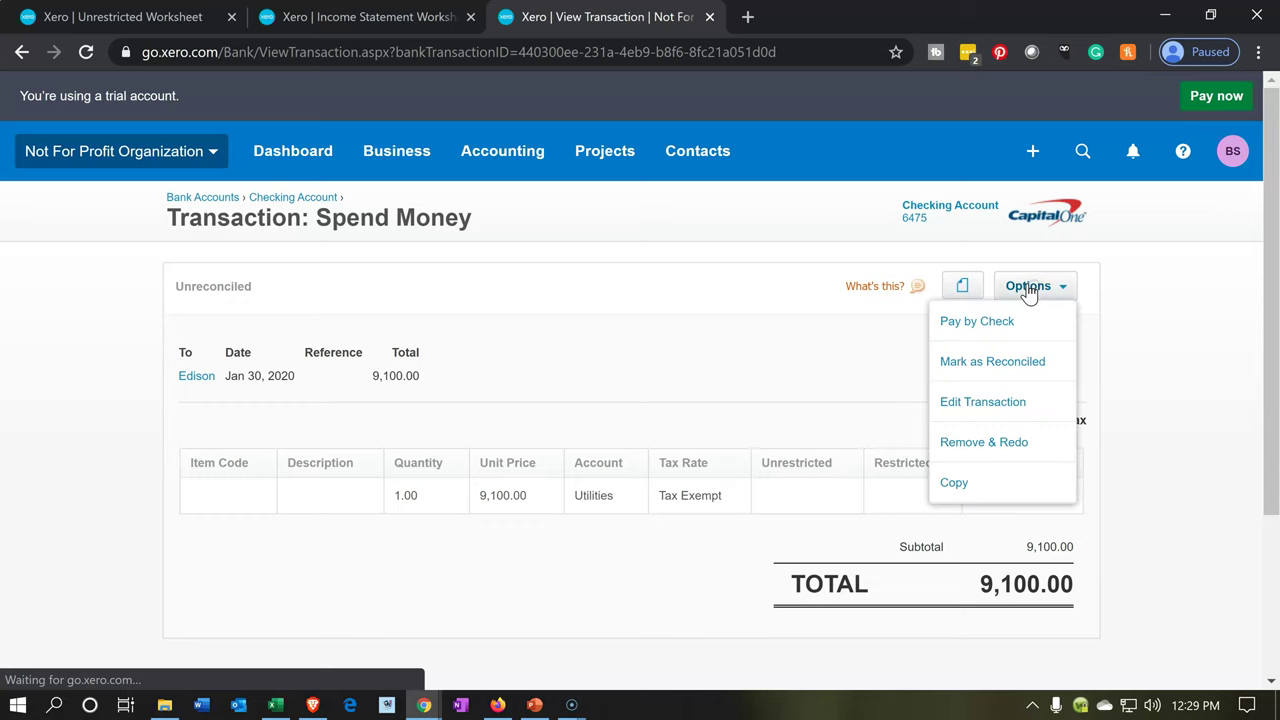
click(985, 398)
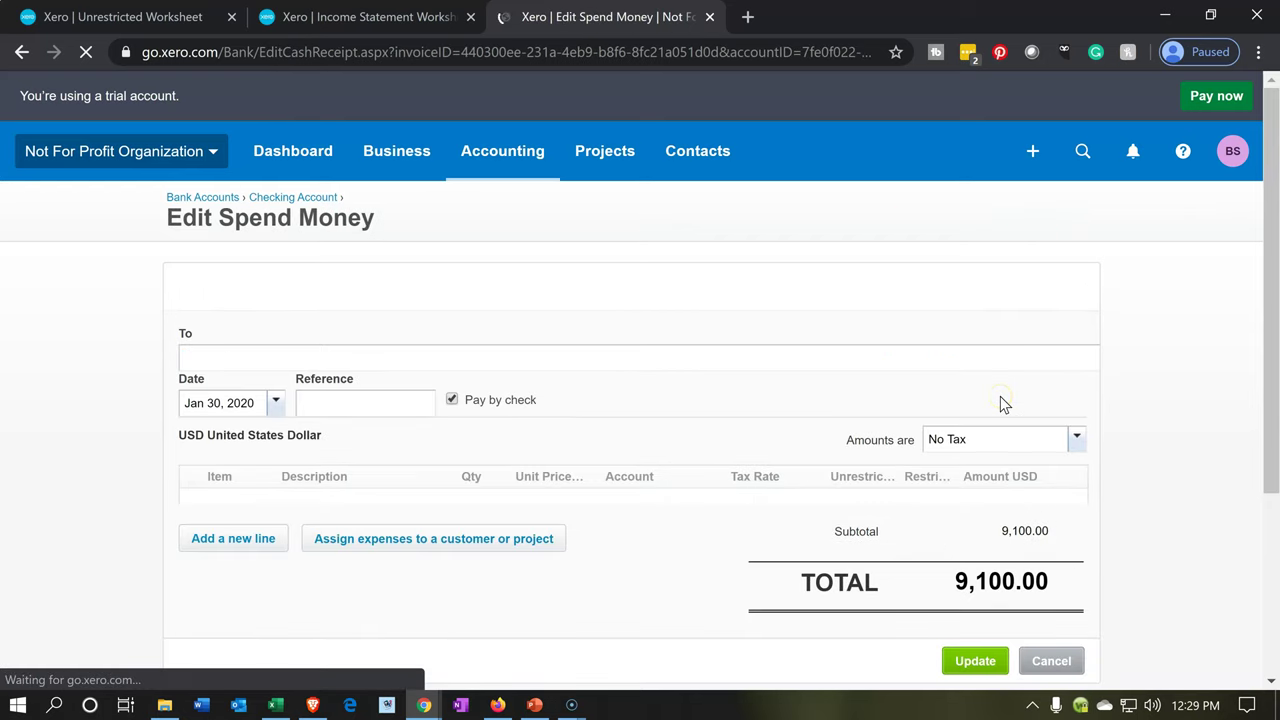
click(250, 538)
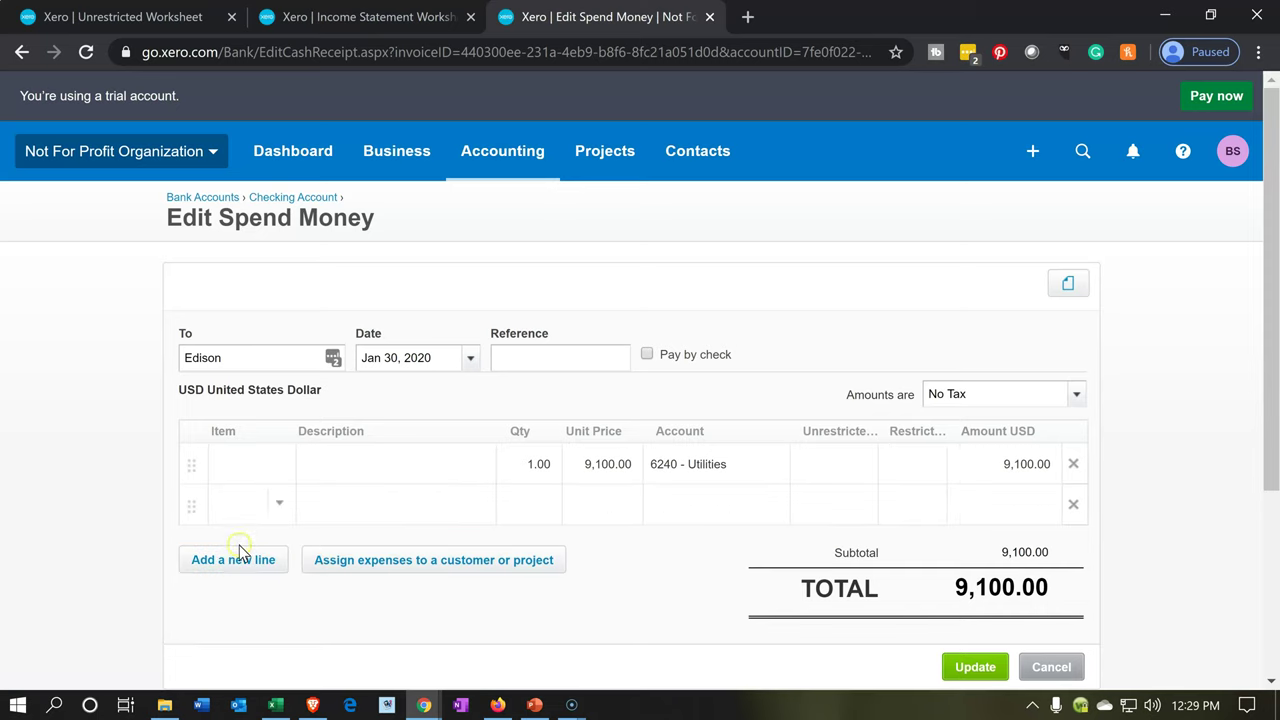
click(240, 556)
click(243, 600)
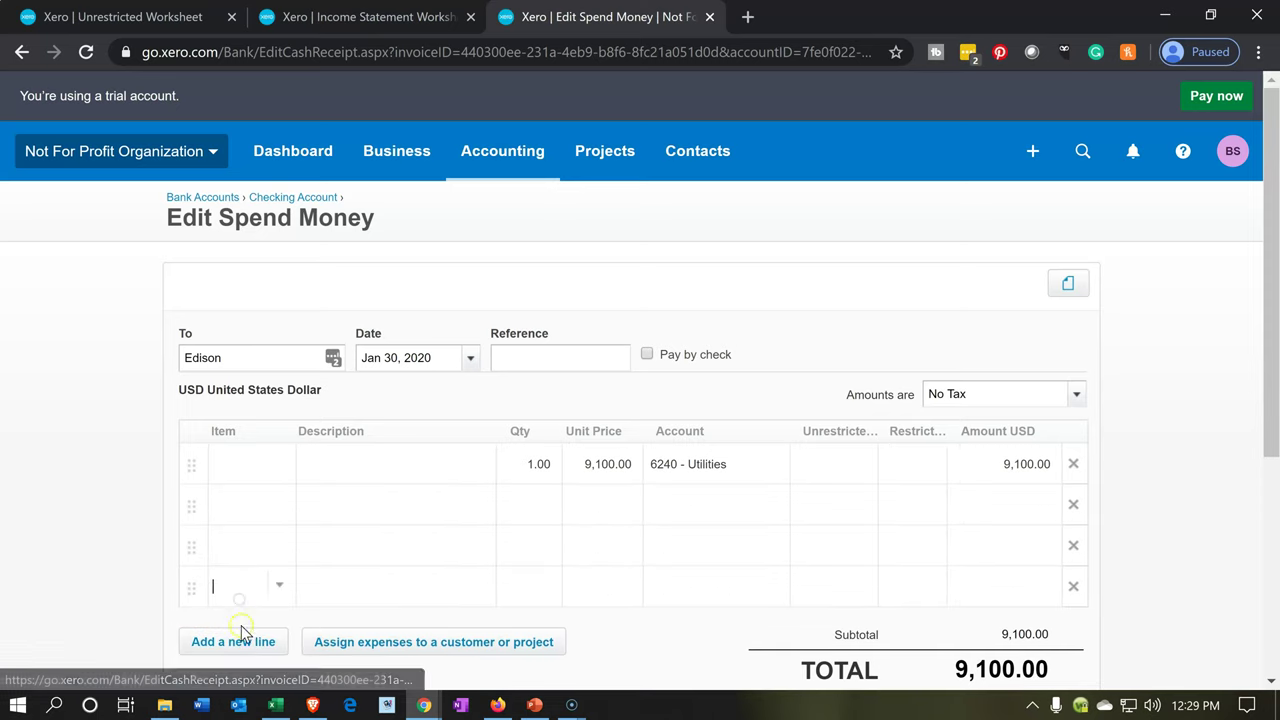
click(245, 642)
Assign account 6240 - Utilities to each of the four new lines.
click(692, 513)
text(624)
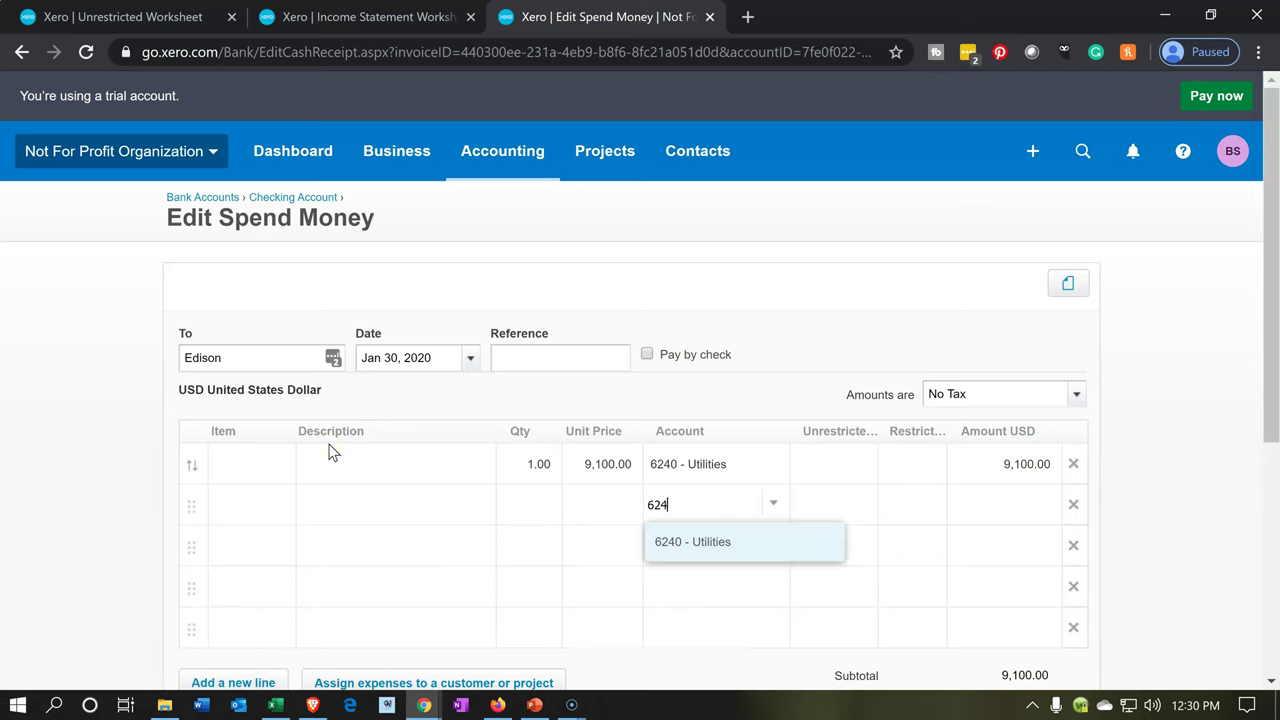
text(0)
key(Tab)
key(Tab)
key(Tab)
key(Tab)
key(Tab)
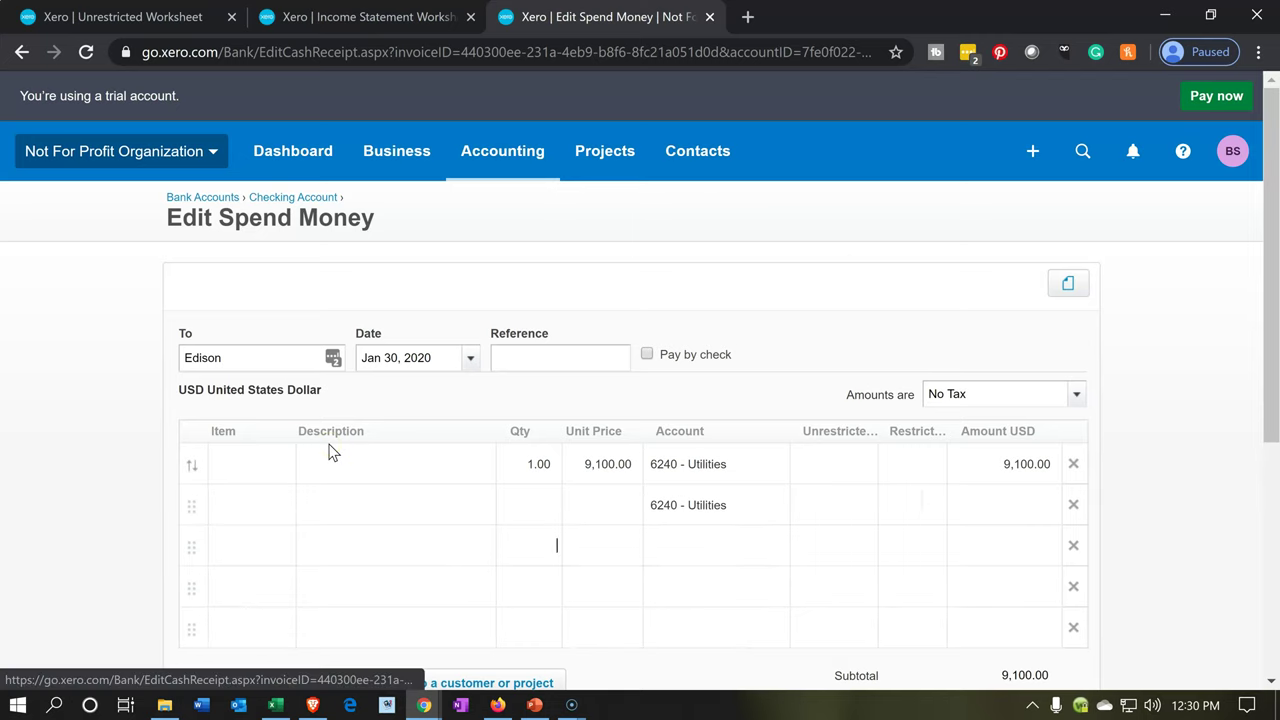
key(Tab)
text(624)
key(Tab)
key(Tab)
key(Tab)
key(Tab)
key(Tab)
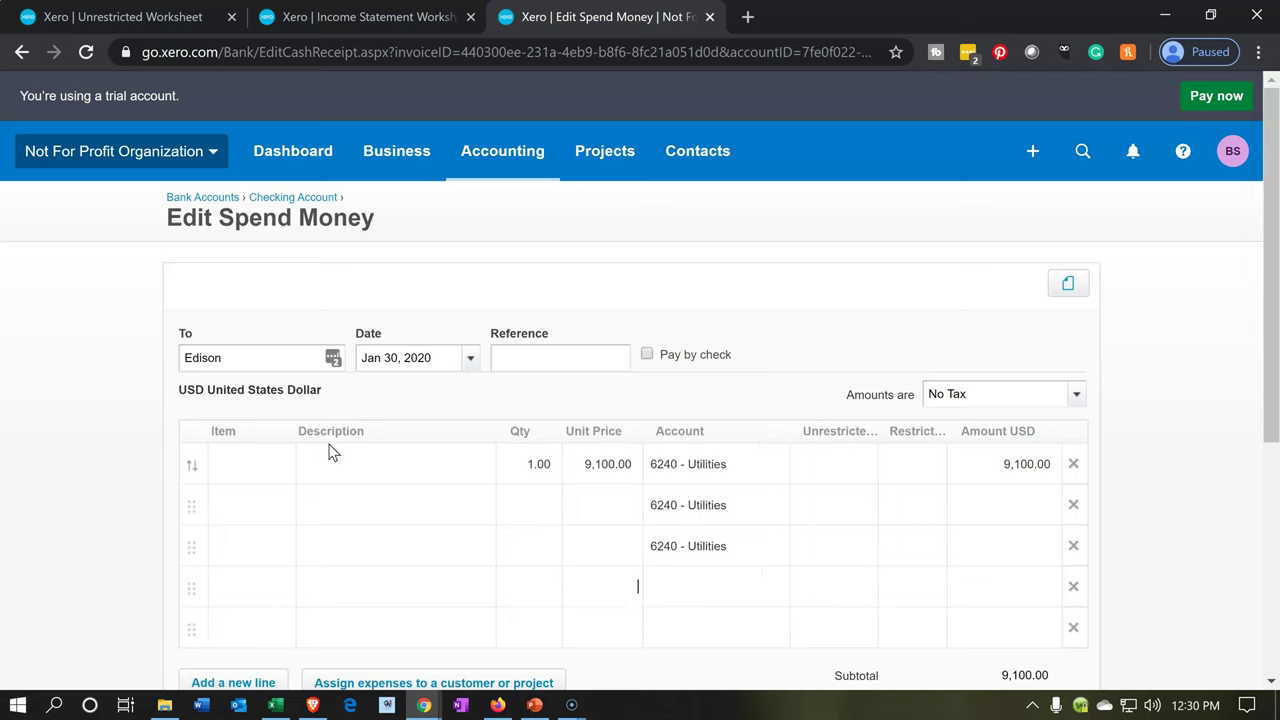
text(6240)
key(Tab)
key(Tab)
key(Tab)
key(Tab)
key(Tab)
text(6240)
key(Tab)
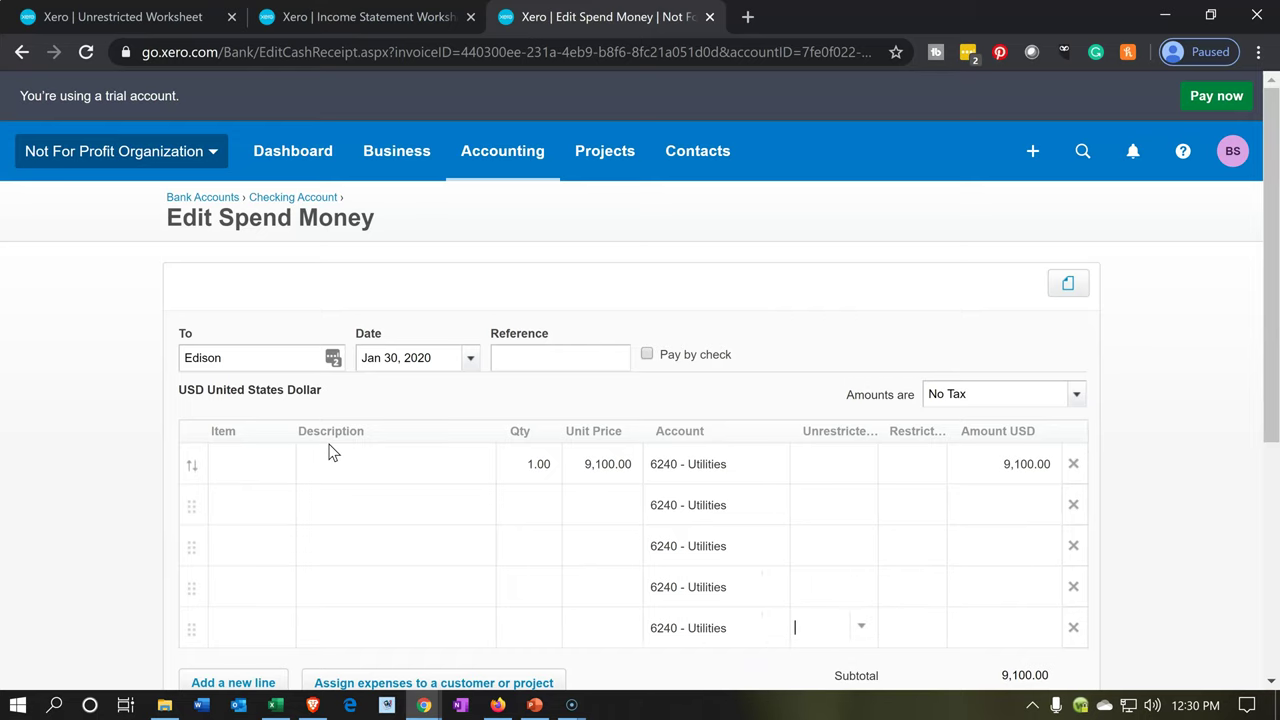
Set the Unrestricted category of the new lines to Admin 20%, Community Service 20%, Education 40% and Fundraising 20%, in that order.
click(834, 507)
click(858, 508)
click(820, 366)
click(856, 545)
click(862, 544)
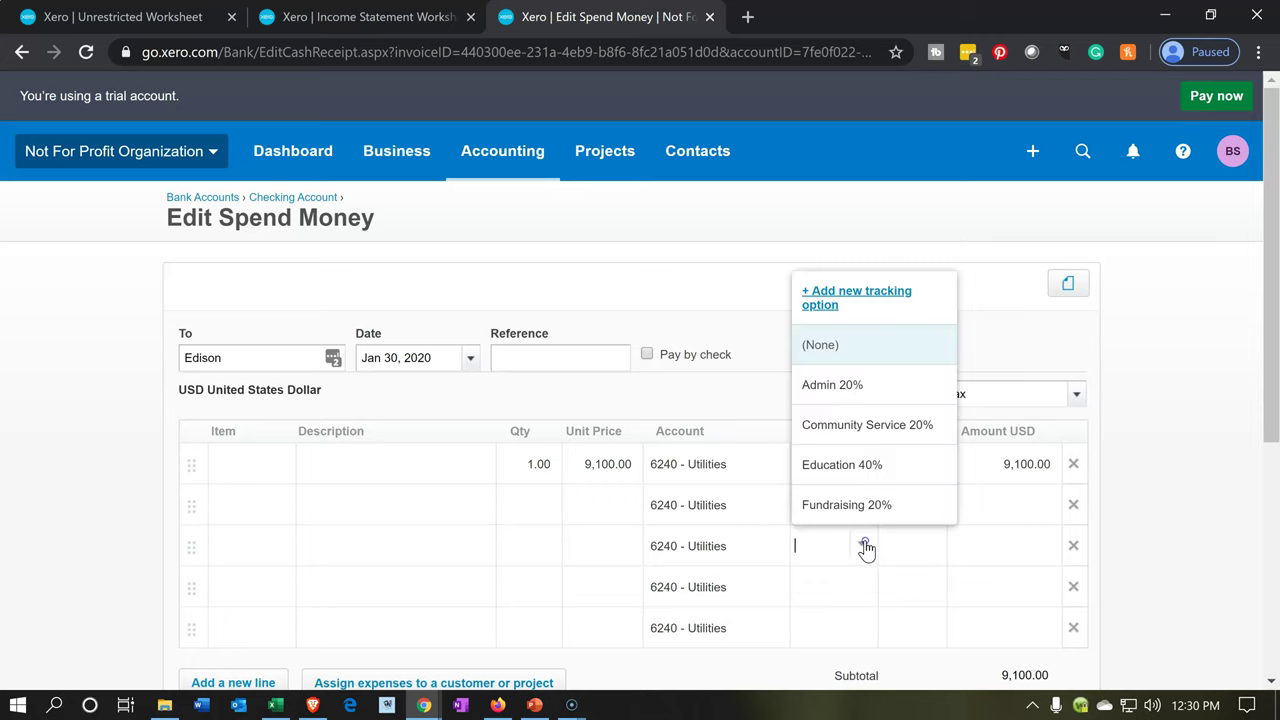
click(829, 425)
click(858, 600)
click(860, 598)
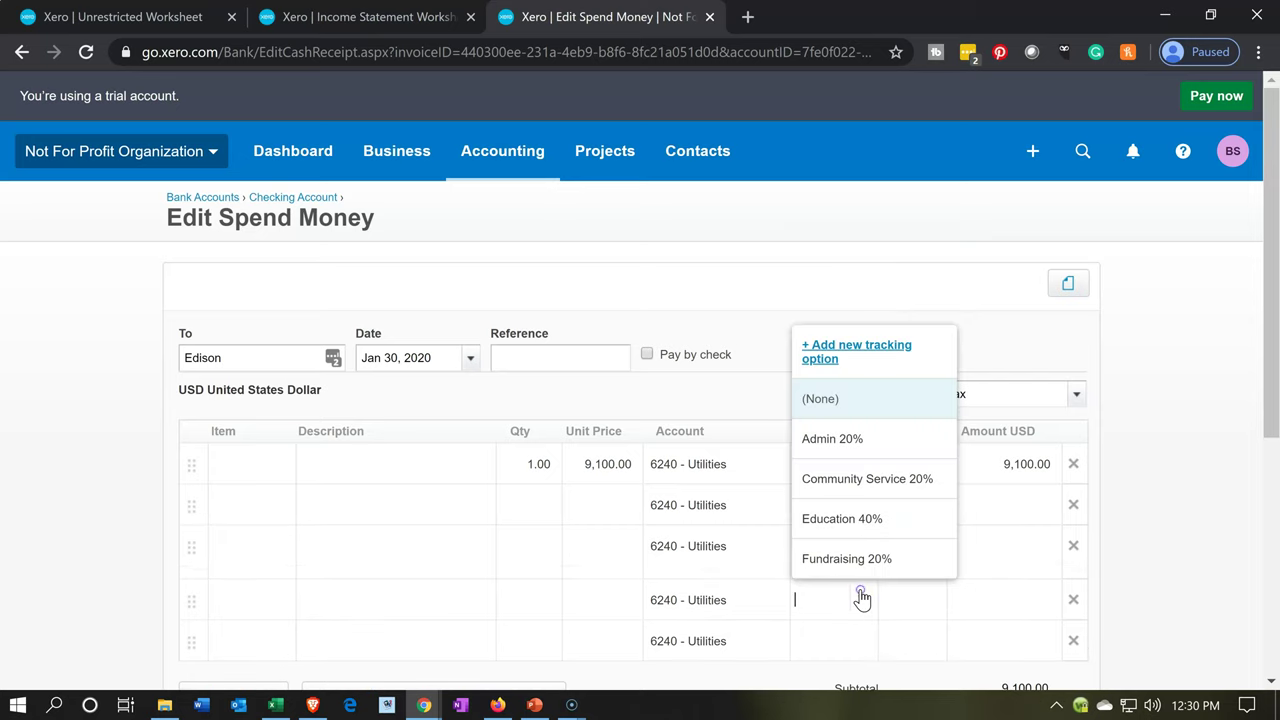
click(859, 520)
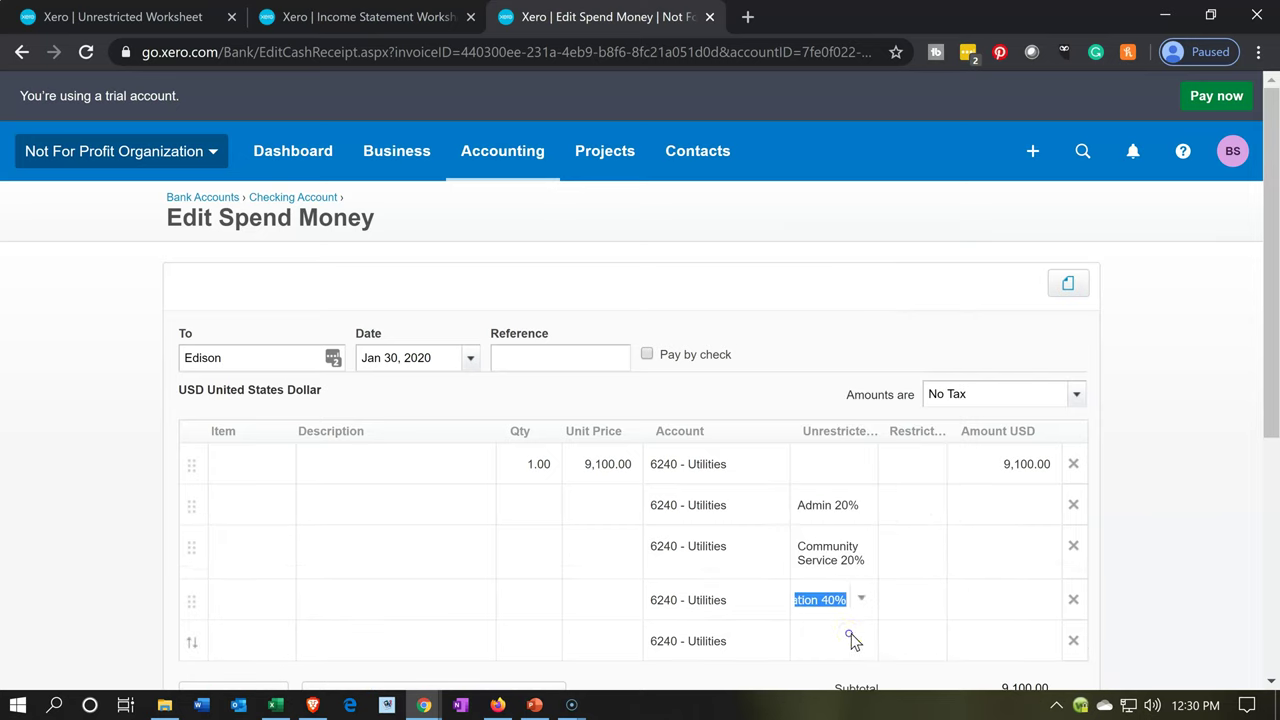
click(850, 638)
click(866, 654)
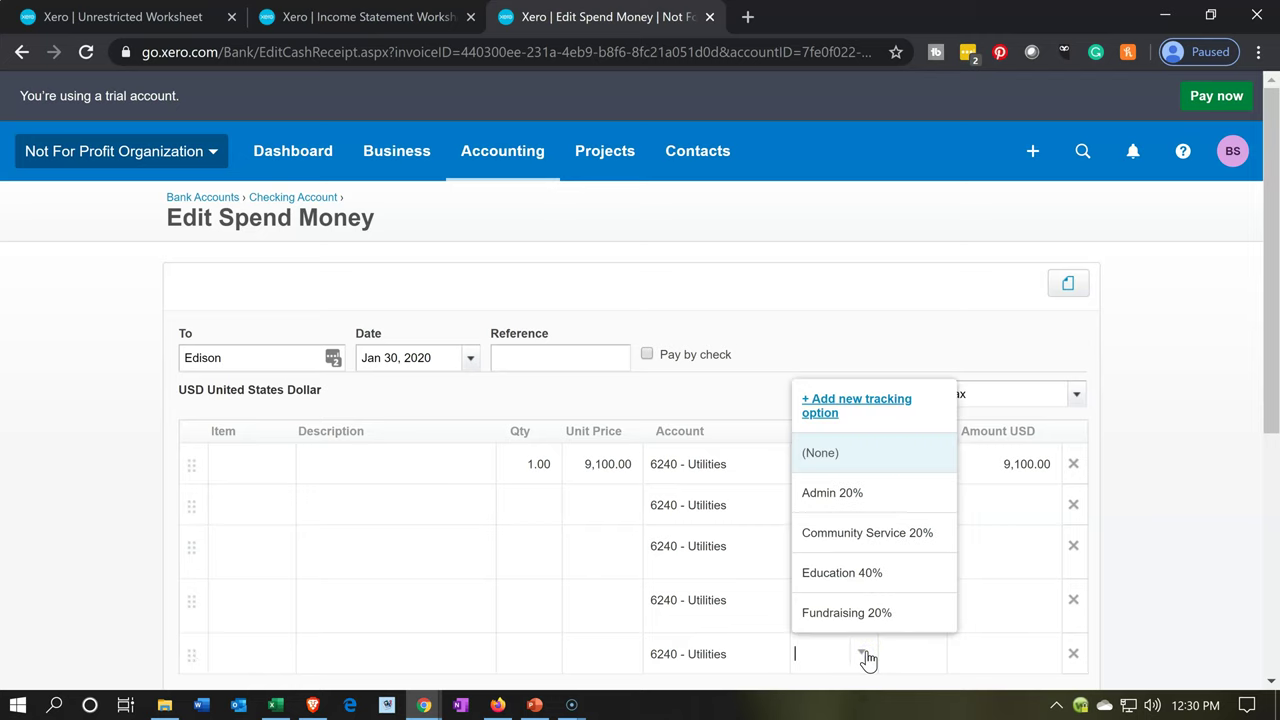
click(856, 620)
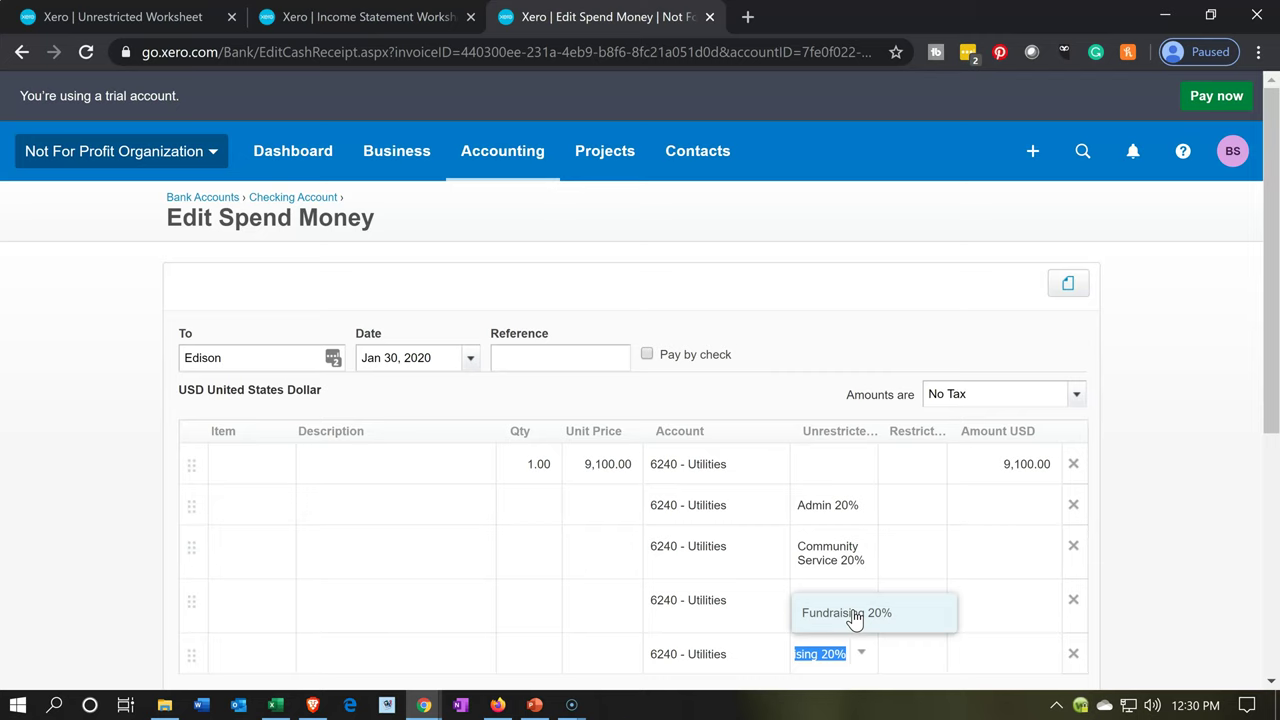
Calculate 20% of 9,100 and enter quantity 1 at a unit price of 1,820 on the Admin line.
key(XF86Calculator)
text(9100*.2)
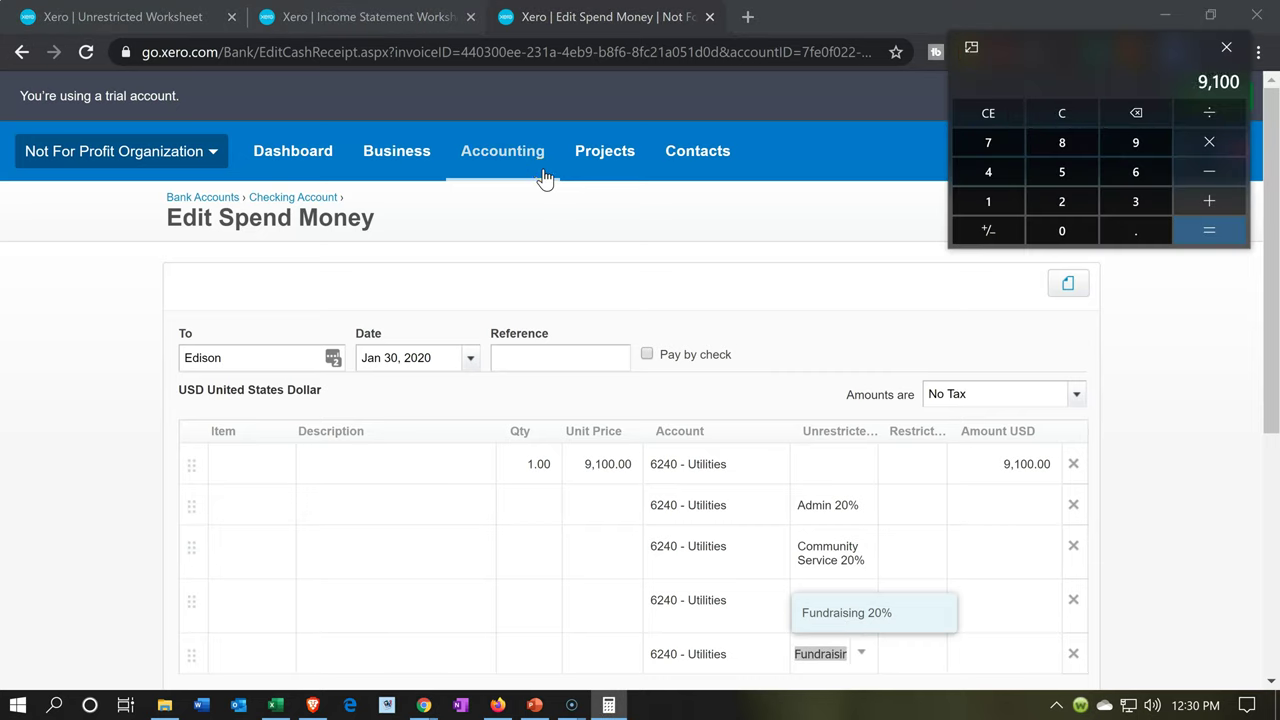
key(Return)
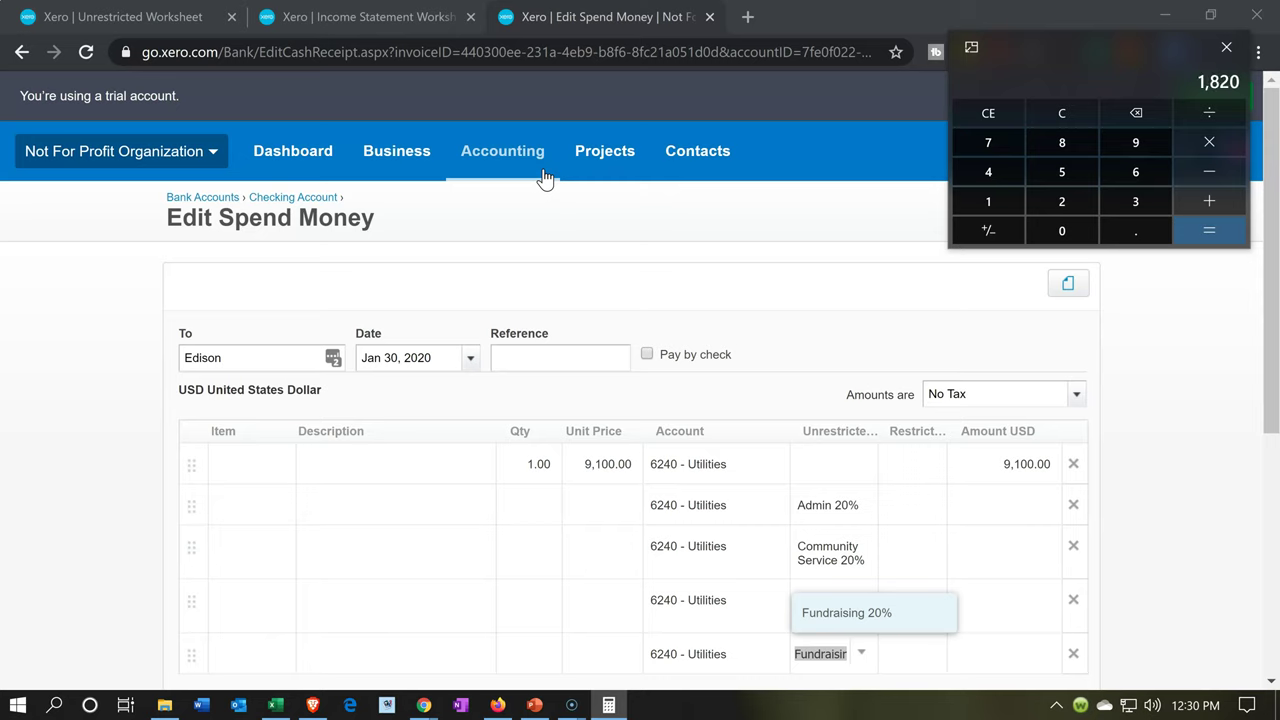
click(518, 507)
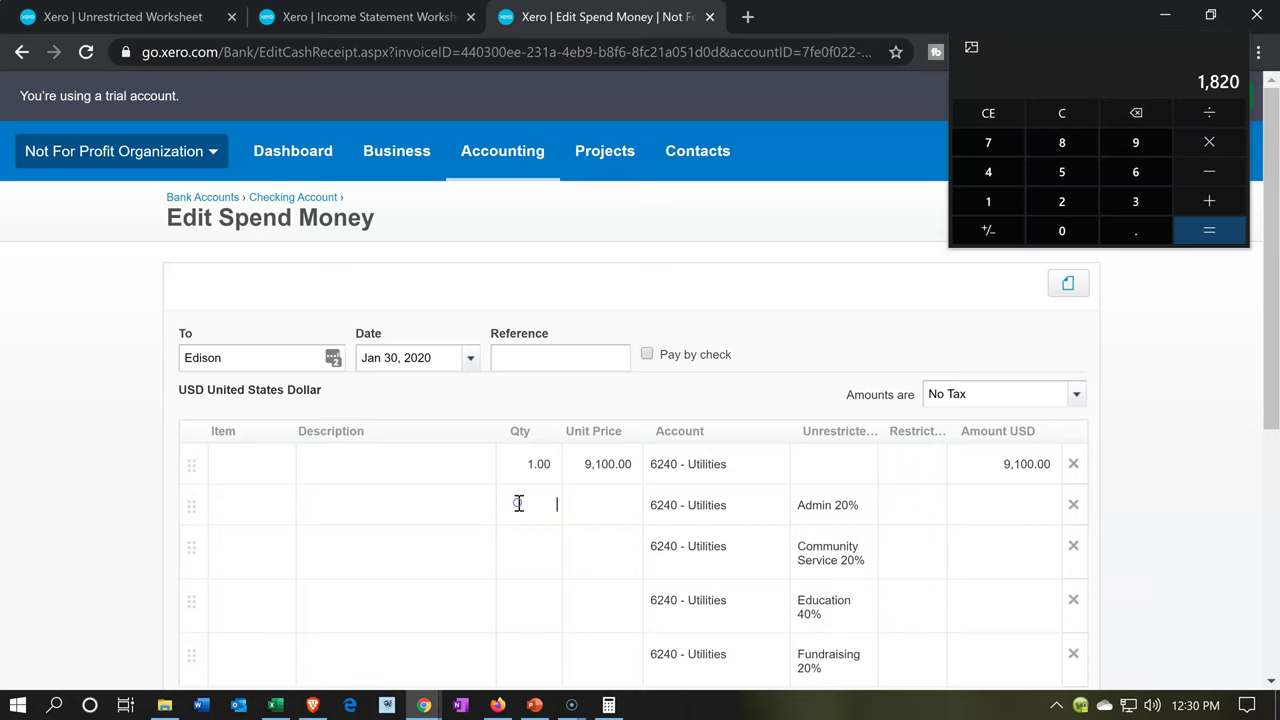
key(Tab)
key(Tab)
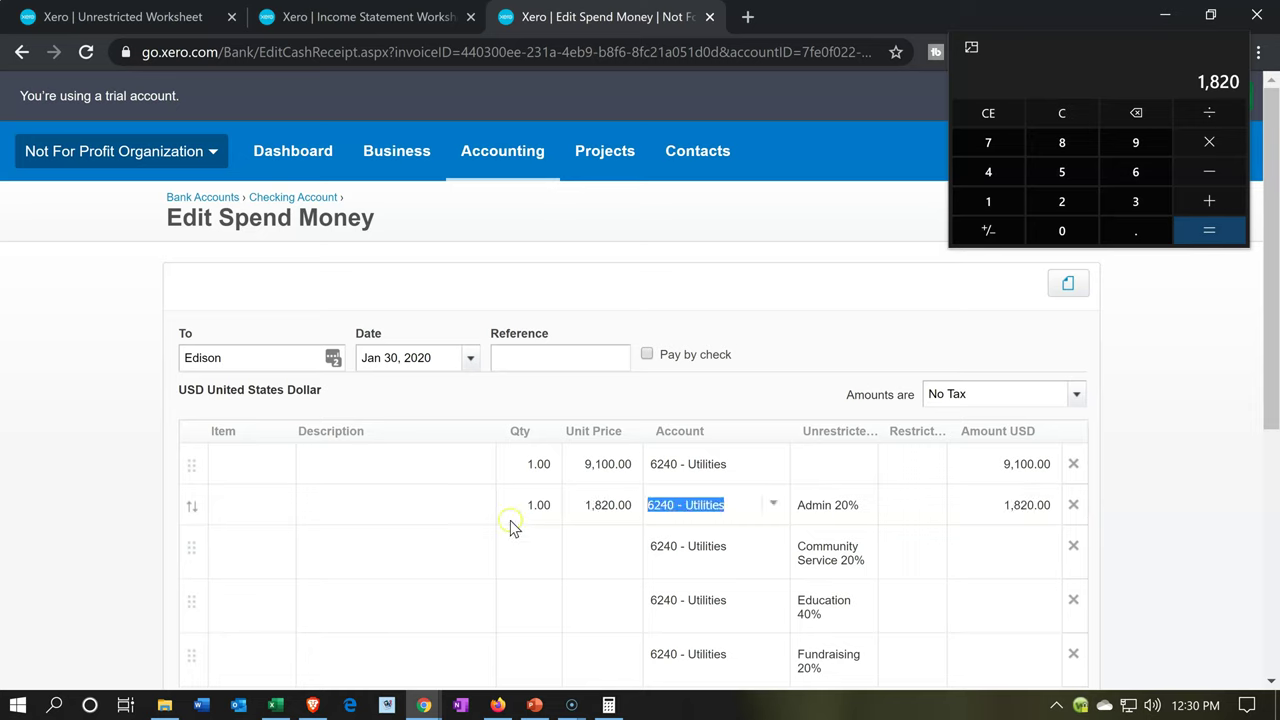
Enter quantity 1 at a unit price of 1,820 on both the Community Service and Fundraising lines.
click(509, 577)
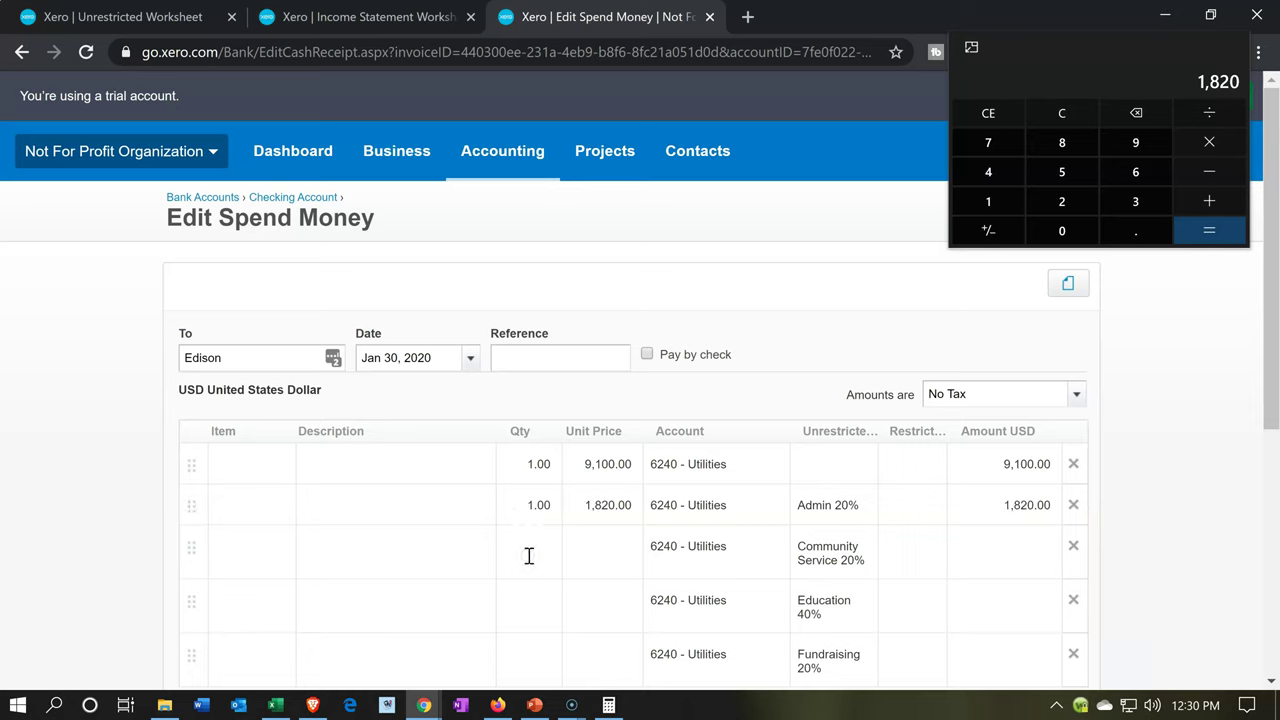
key(Tab)
text(1820)
key(Tab)
click(523, 648)
key(Tab)
text(1,820)
key(Tab)
Calculate 40% of 9,100 and enter quantity 1 at a unit price of 3,640 on the Education line.
click(1136, 135)
click(1070, 115)
click(582, 156)
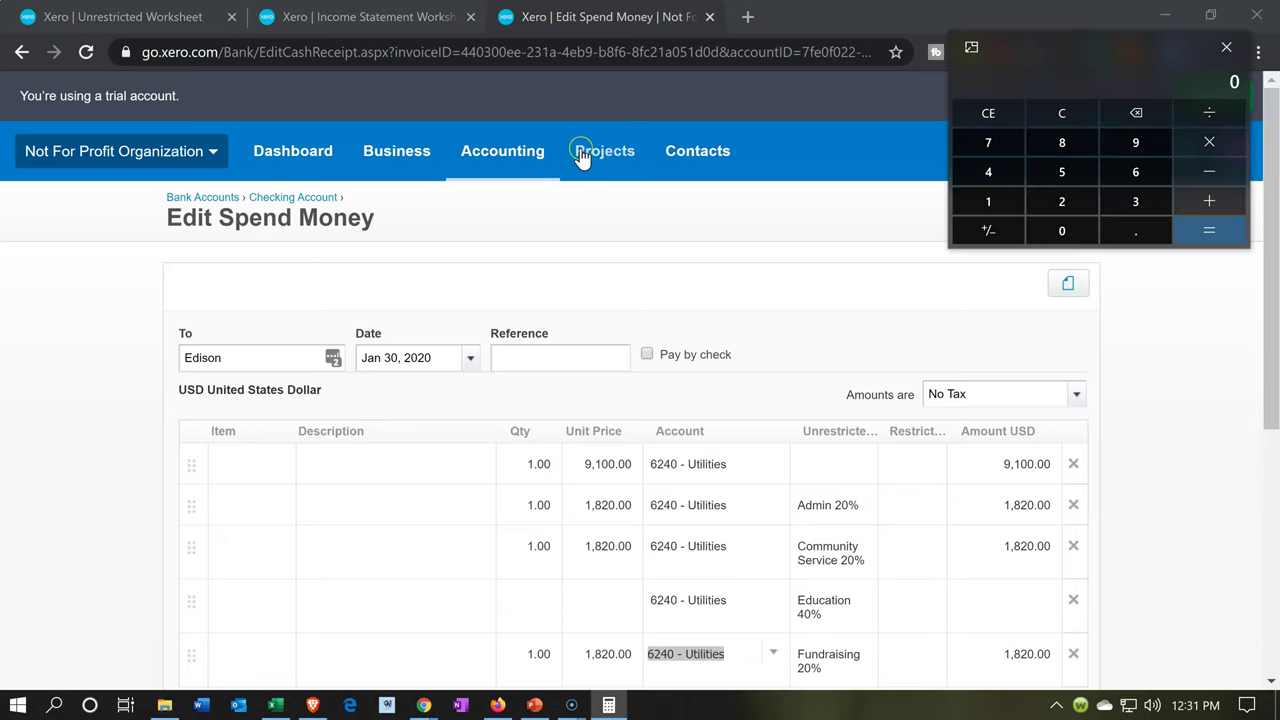
text(9100)
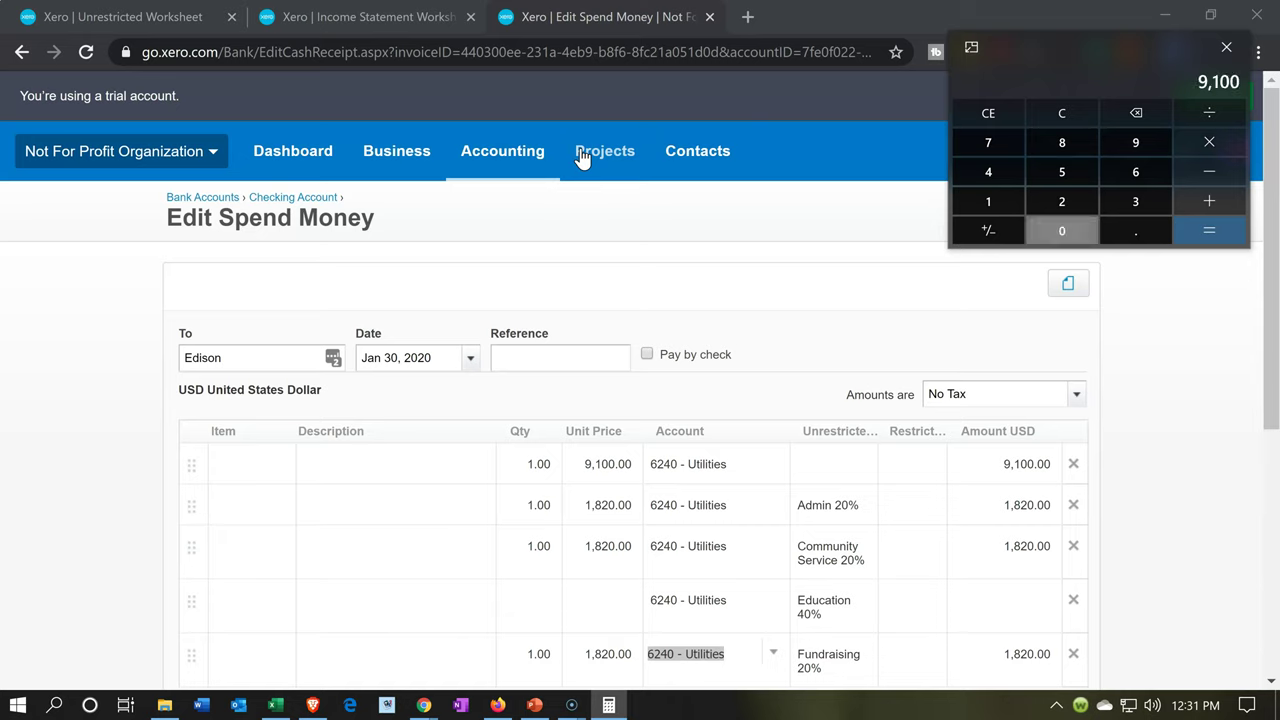
text(*.4=)
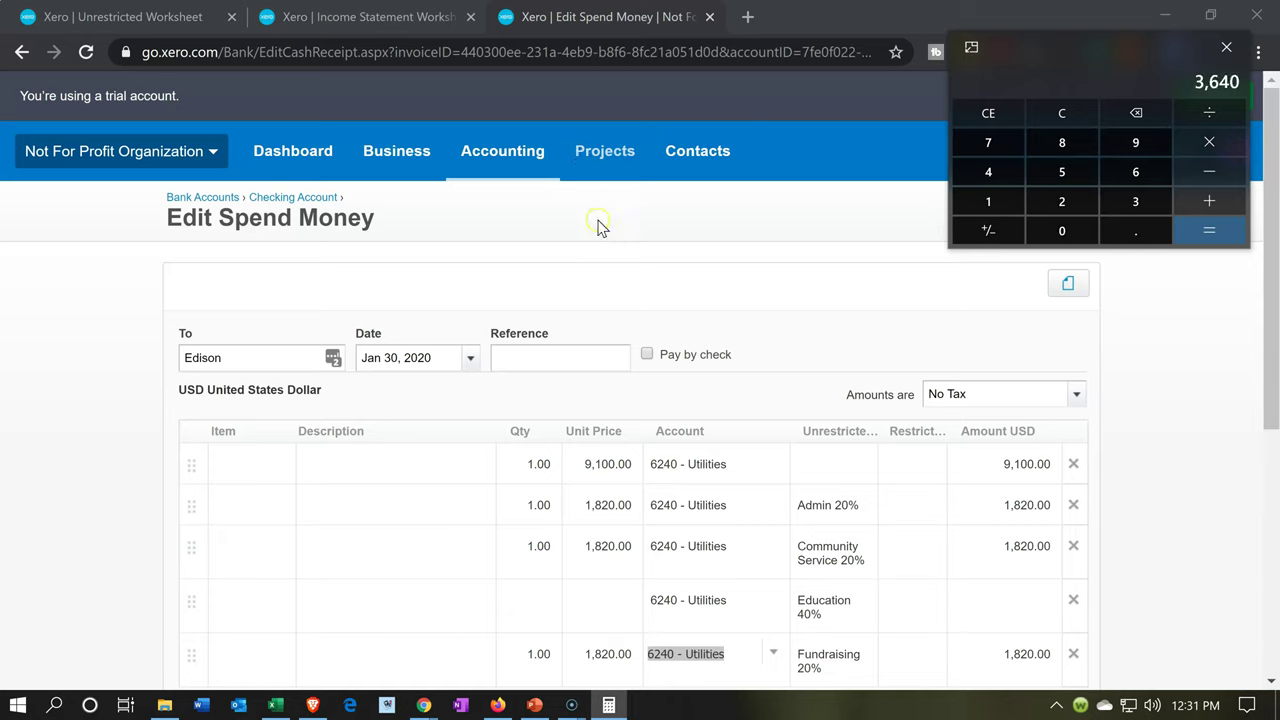
click(537, 620)
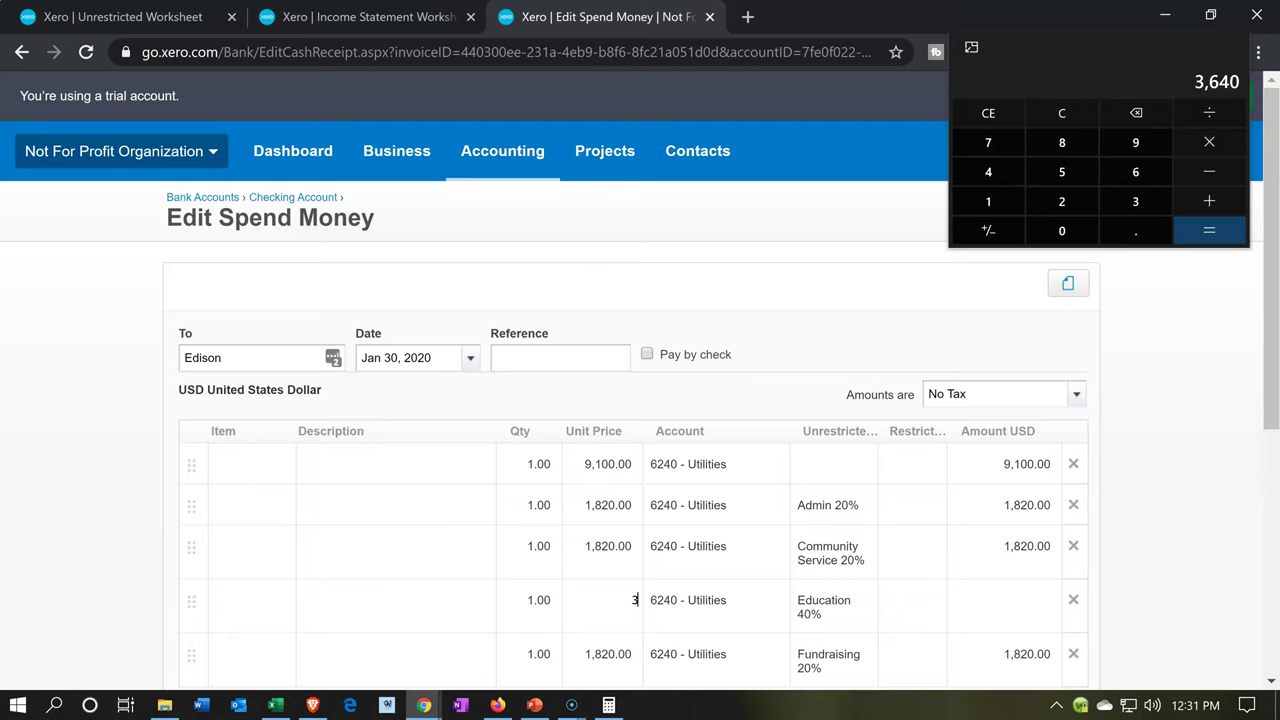
key(Tab)
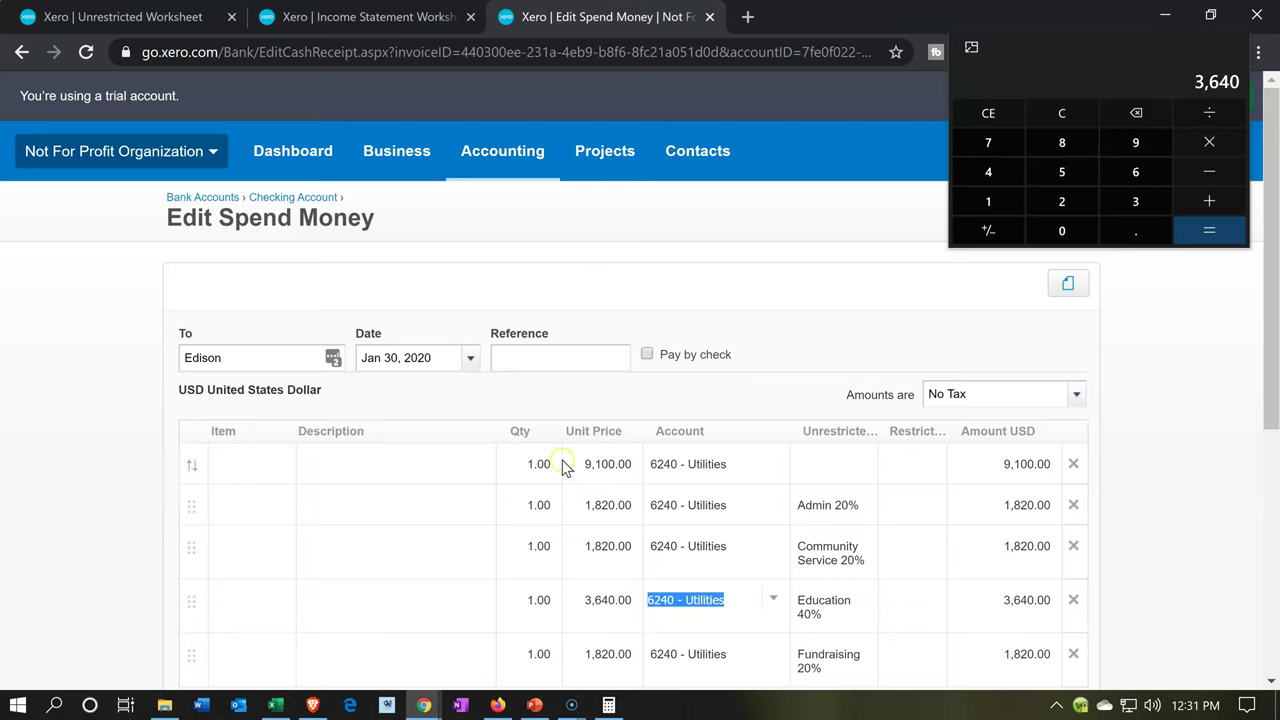
Delete the original unallocated 9,100 Utilities line, save the updated transaction and close the calculator.
scroll(906, 500, down, 2)
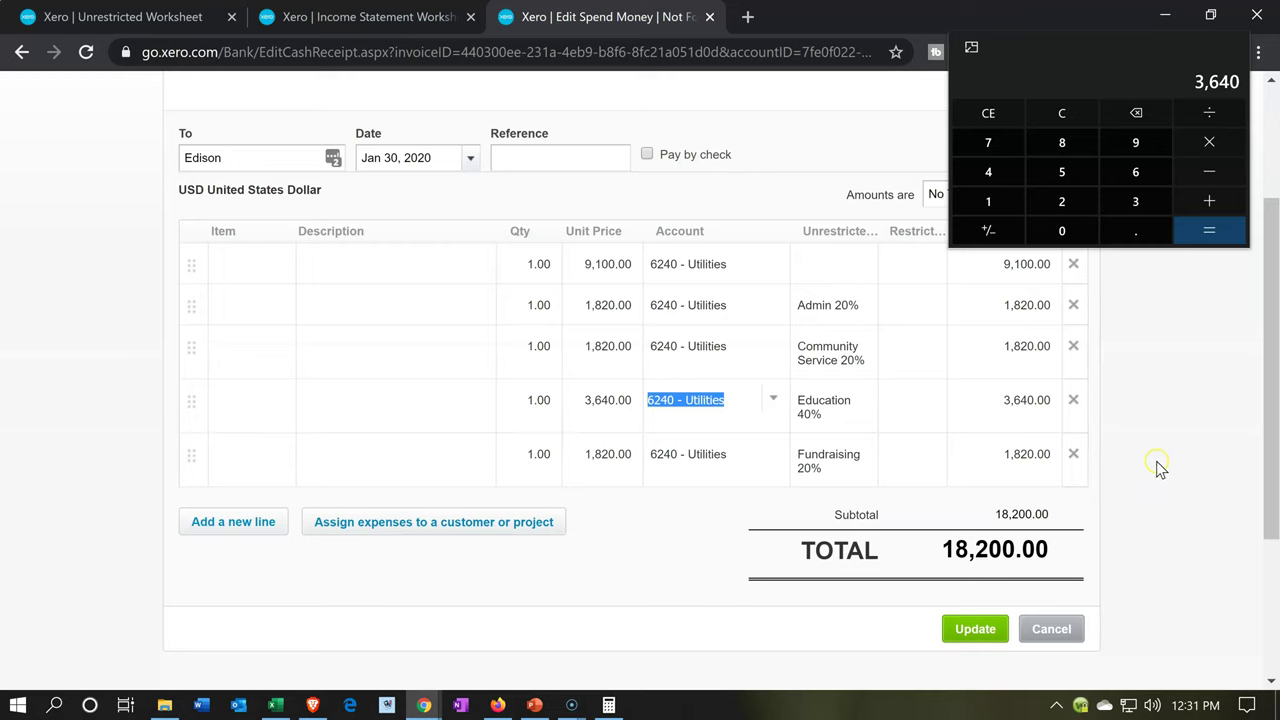
scroll(1125, 527, up, 1)
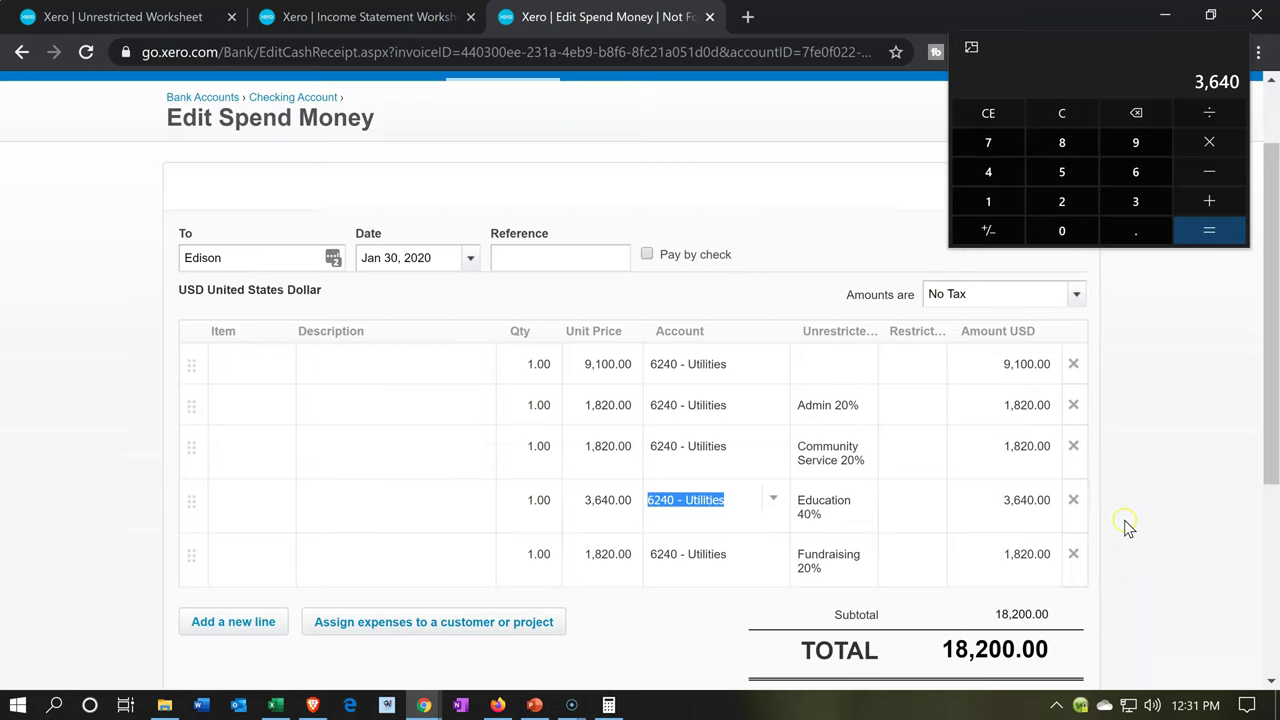
click(1073, 366)
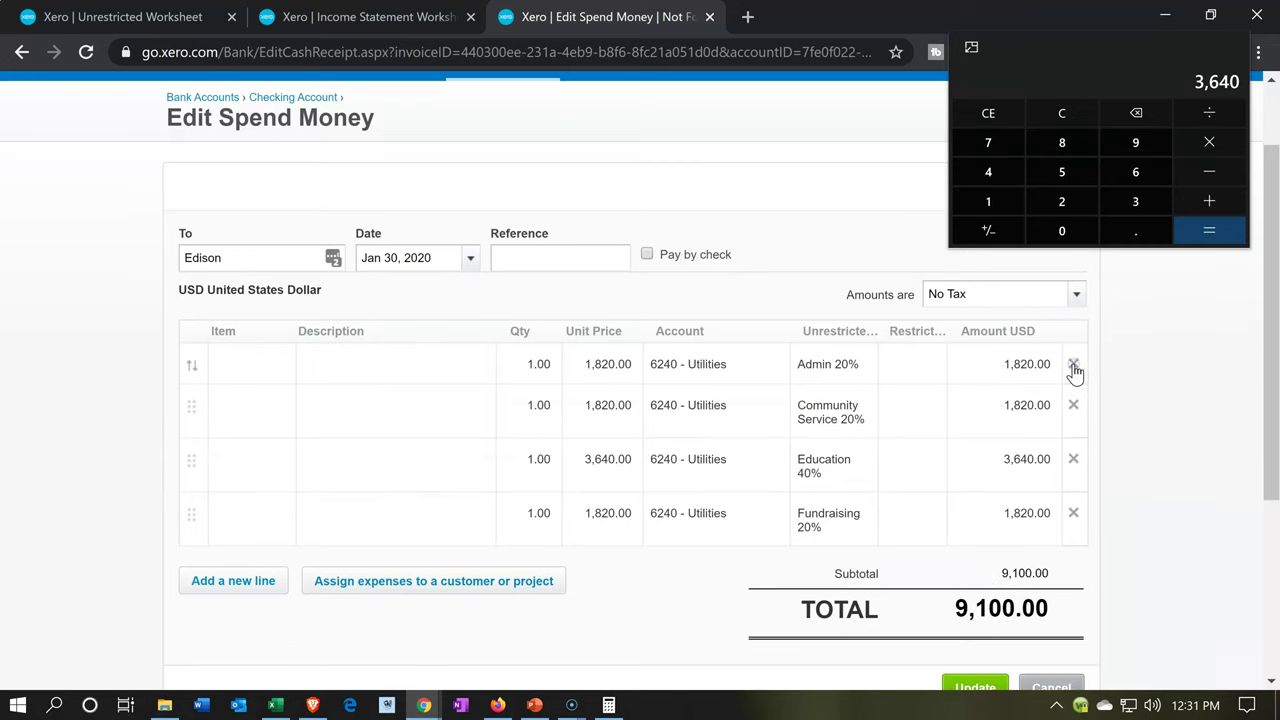
scroll(1033, 624, down, 1)
click(992, 598)
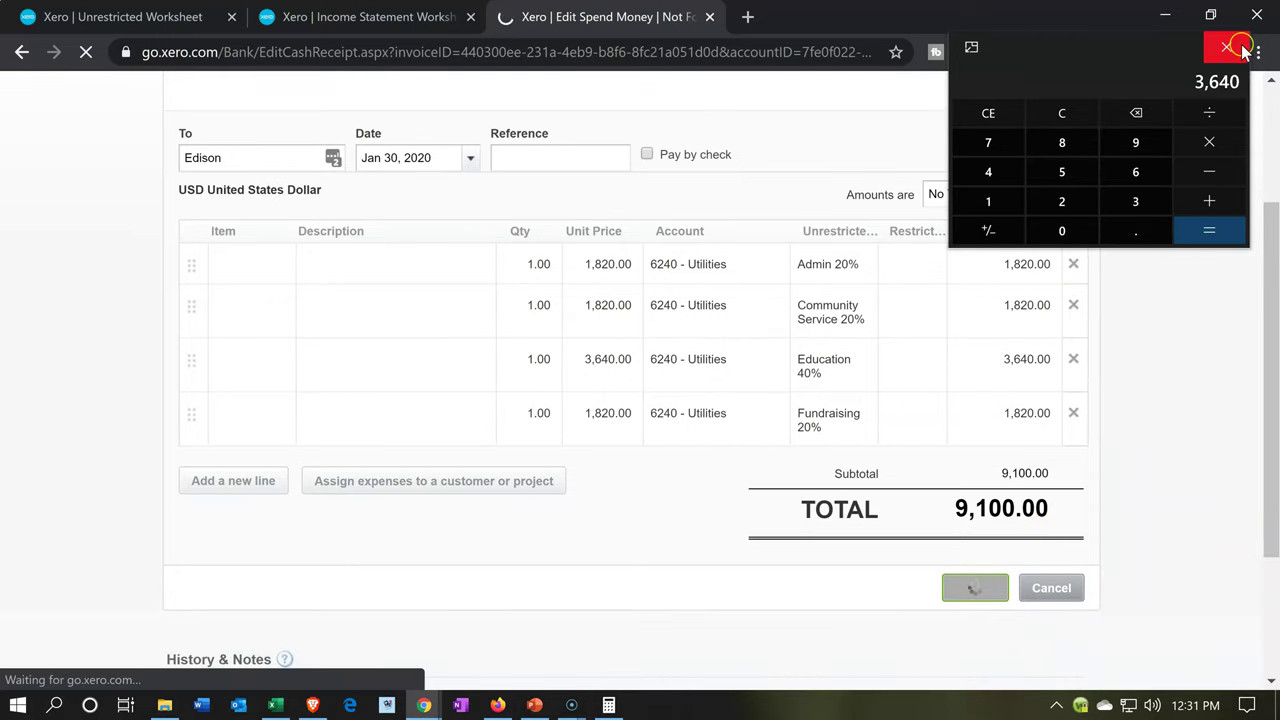
click(1234, 44)
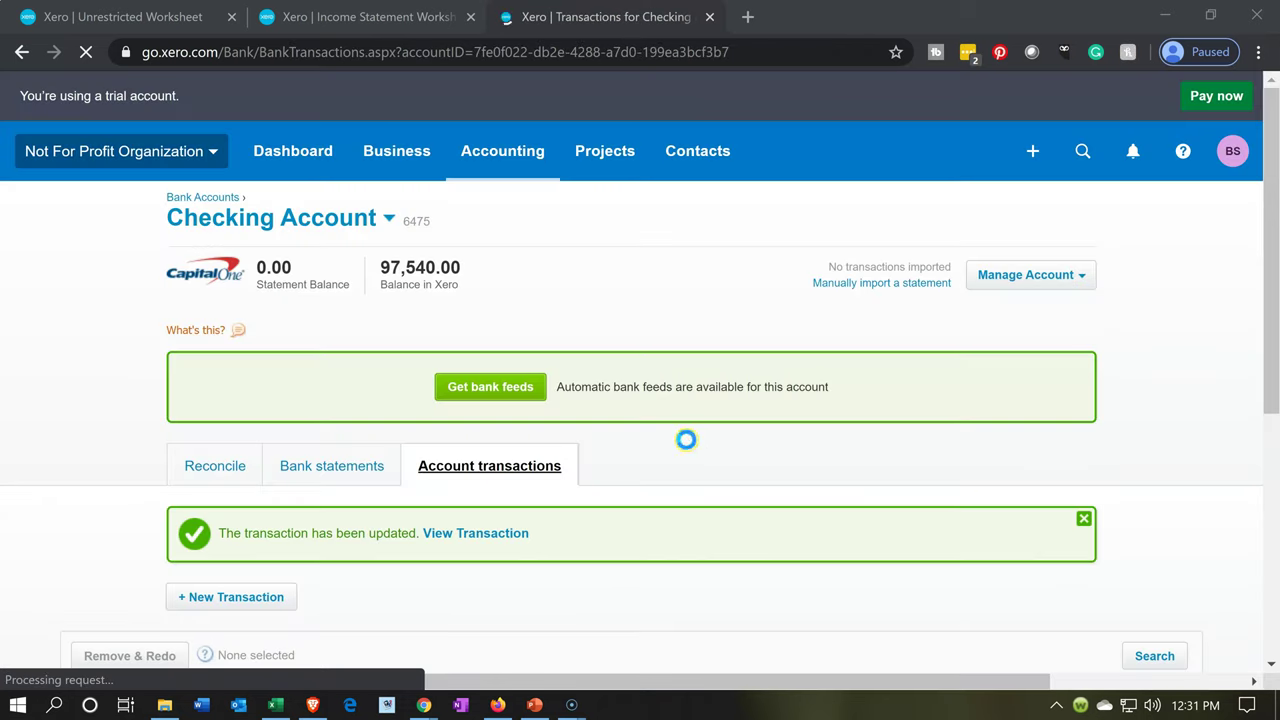
Close the transactions tab, refresh the Income Statement Worksheet report and check the Unrestricted Unassigned column for the operating expenses.
click(707, 17)
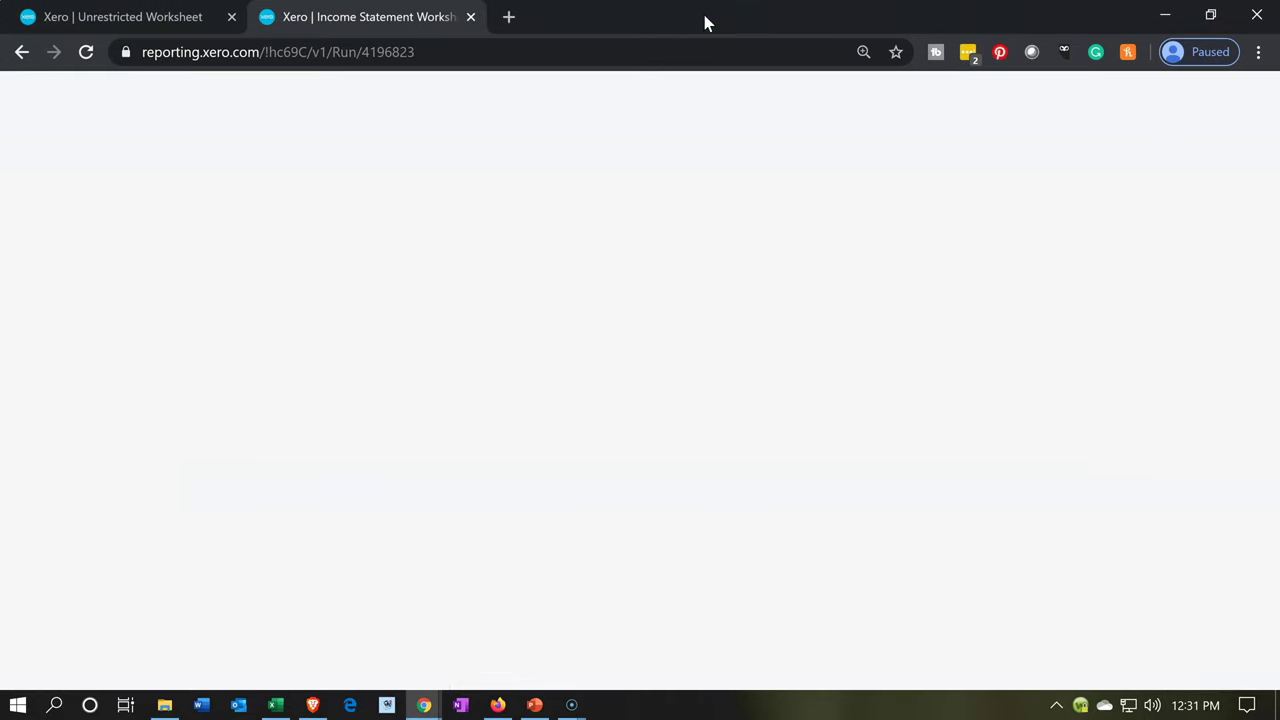
click(753, 208)
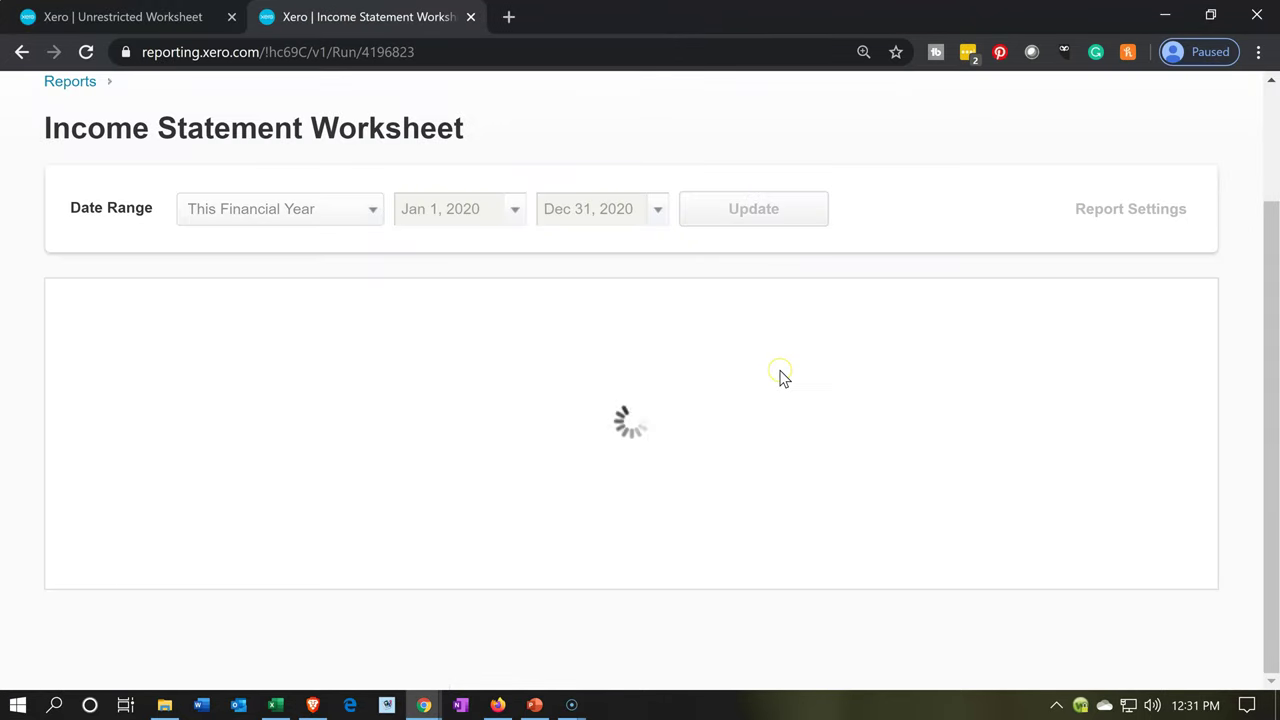
scroll(785, 377, down, 1)
scroll(785, 377, down, 2)
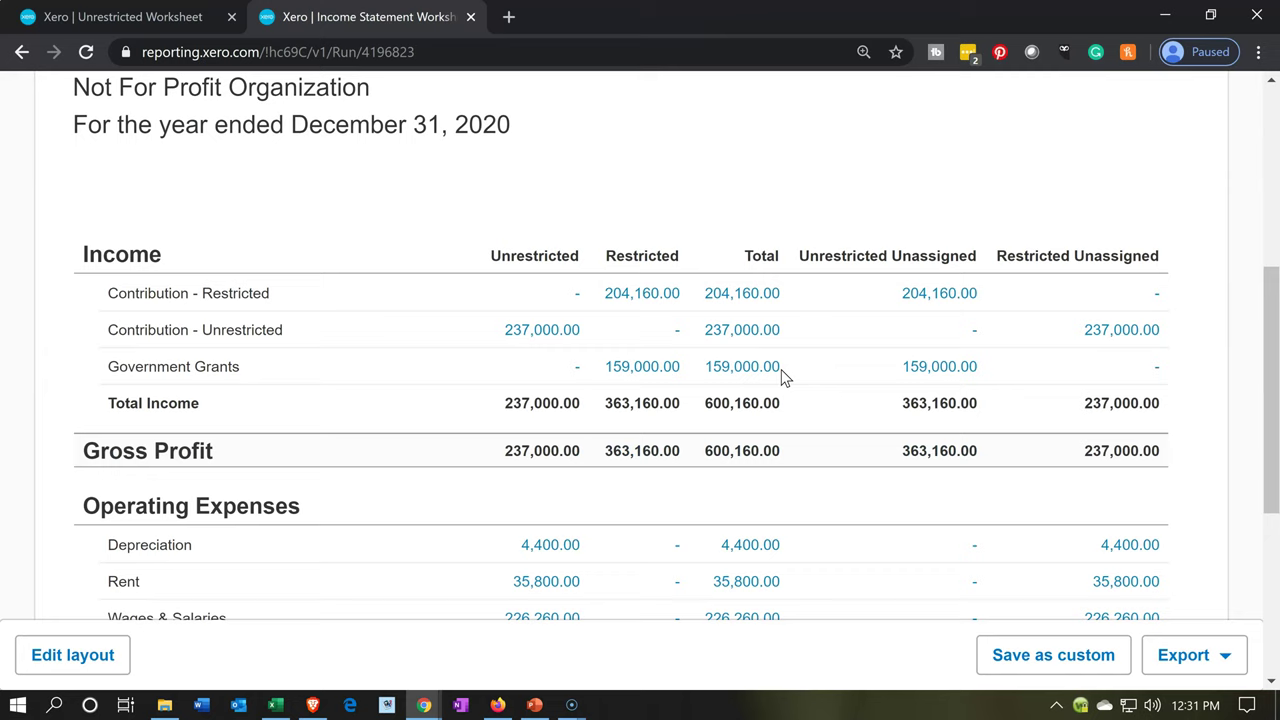
scroll(785, 377, down, 2)
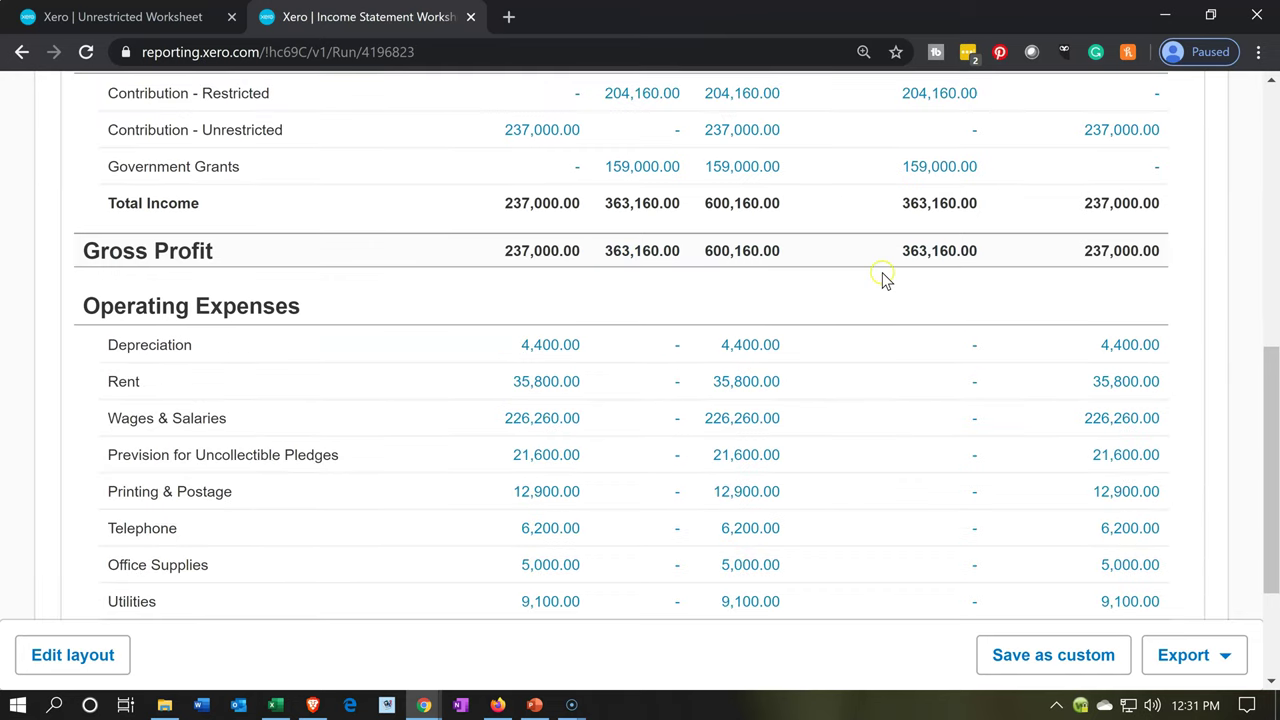
scroll(906, 231, up, 1)
click(897, 227)
scroll(897, 227, down, 2)
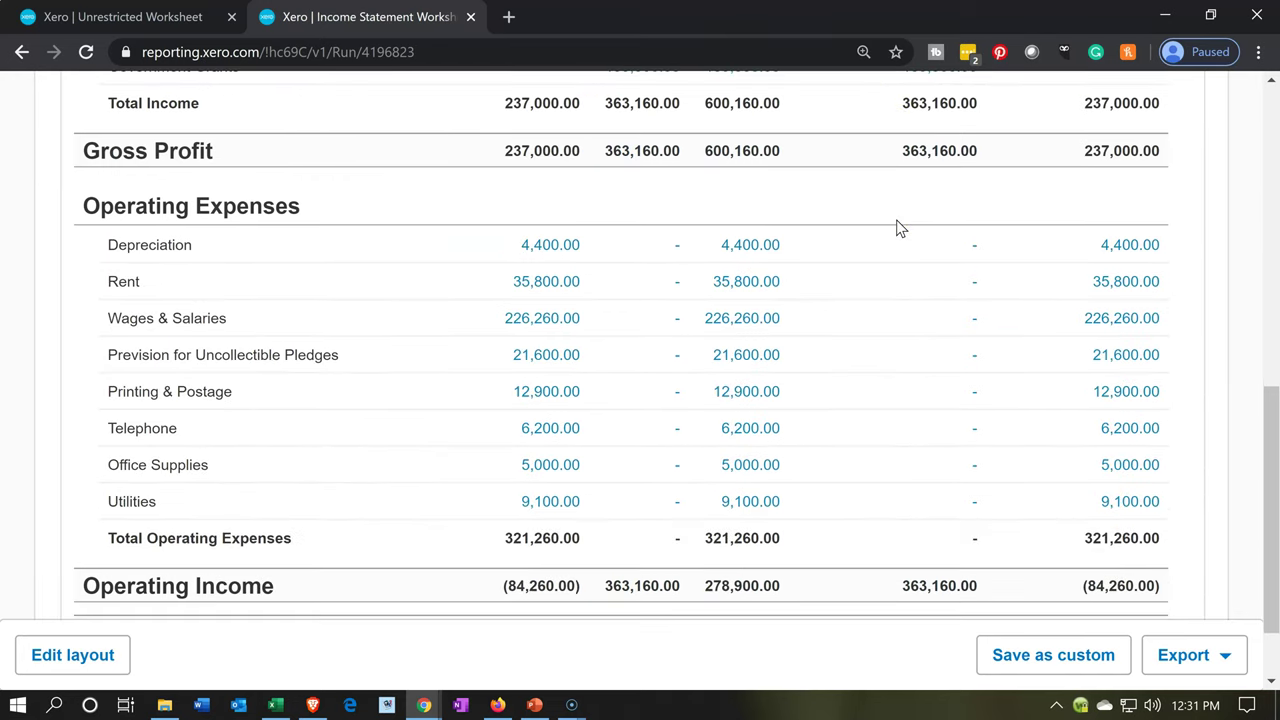
click(587, 447)
scroll(587, 455, up, 1)
scroll(590, 455, up, 2)
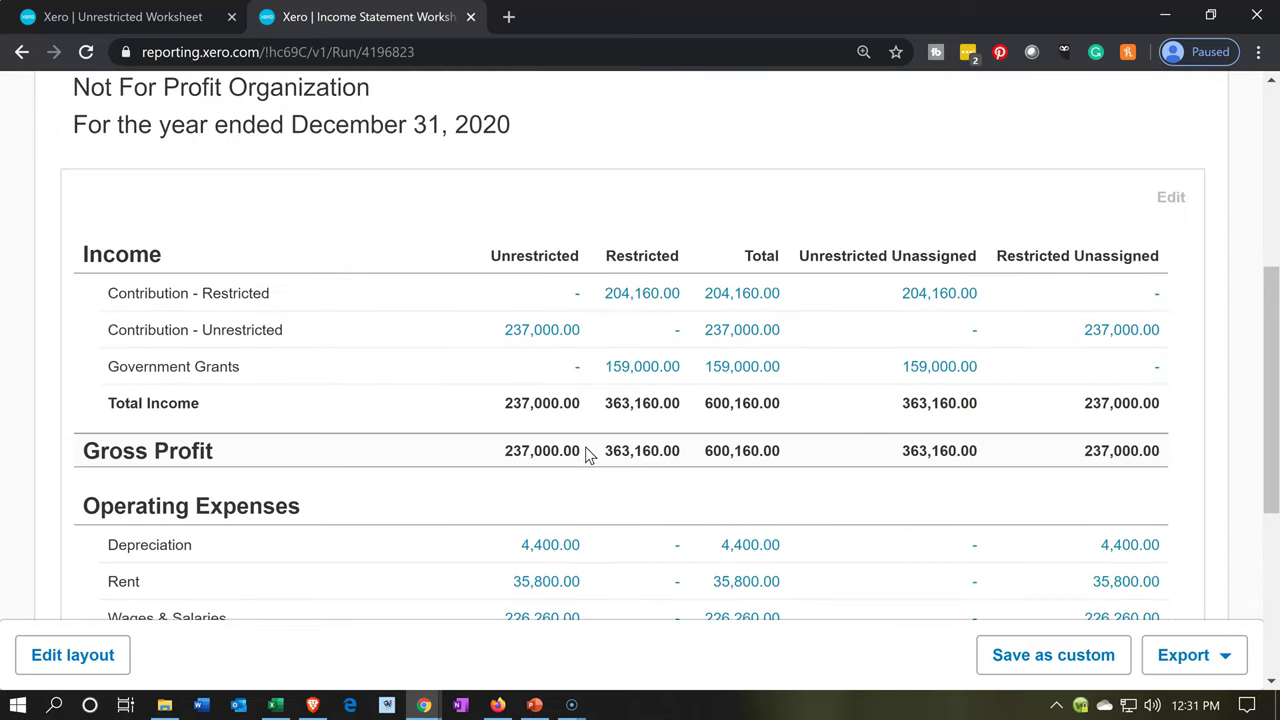
Switch to the Excel workbook and examine the Statement of Activities' donor restriction columns and the program and support expense rows.
click(284, 707)
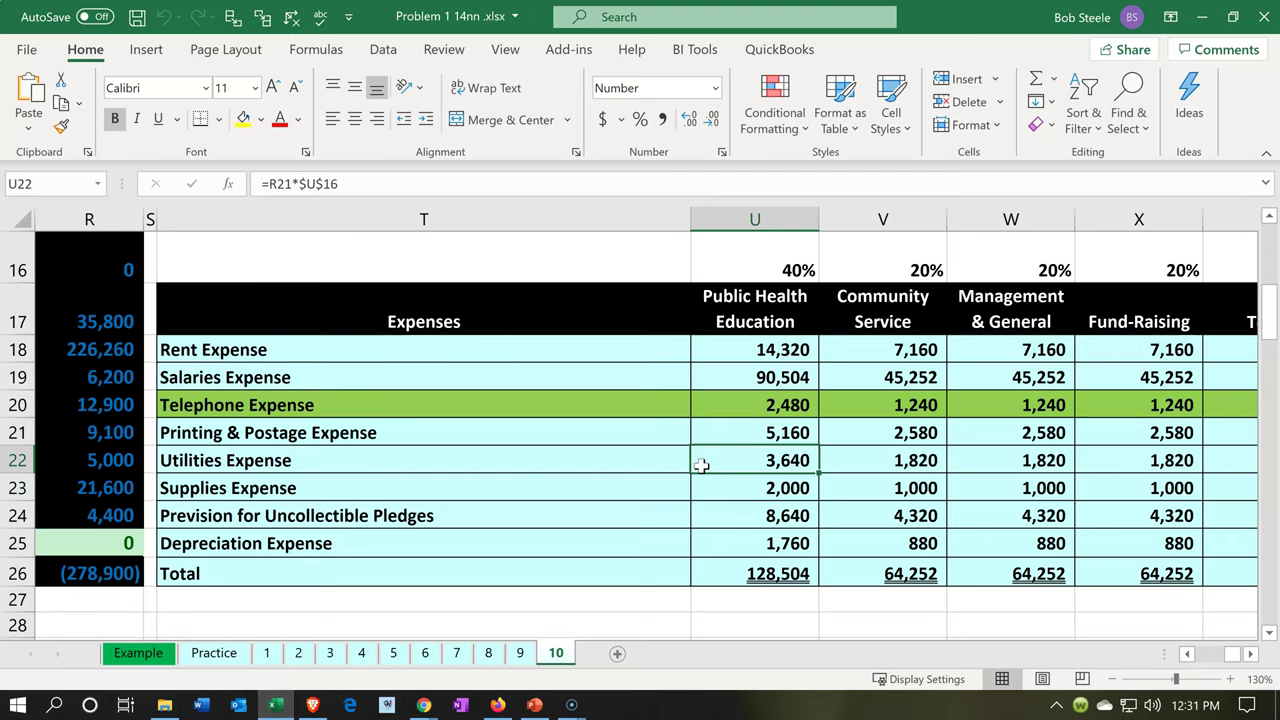
scroll(701, 465, down, 10)
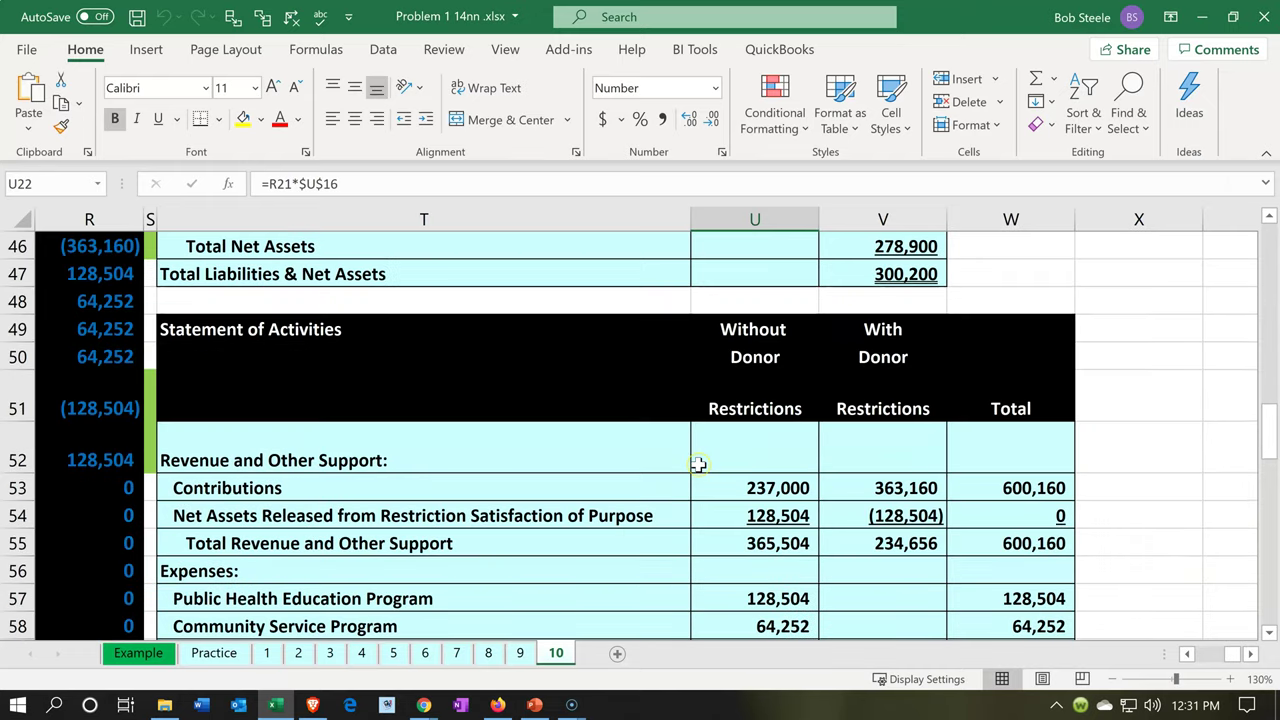
scroll(698, 465, down, 1)
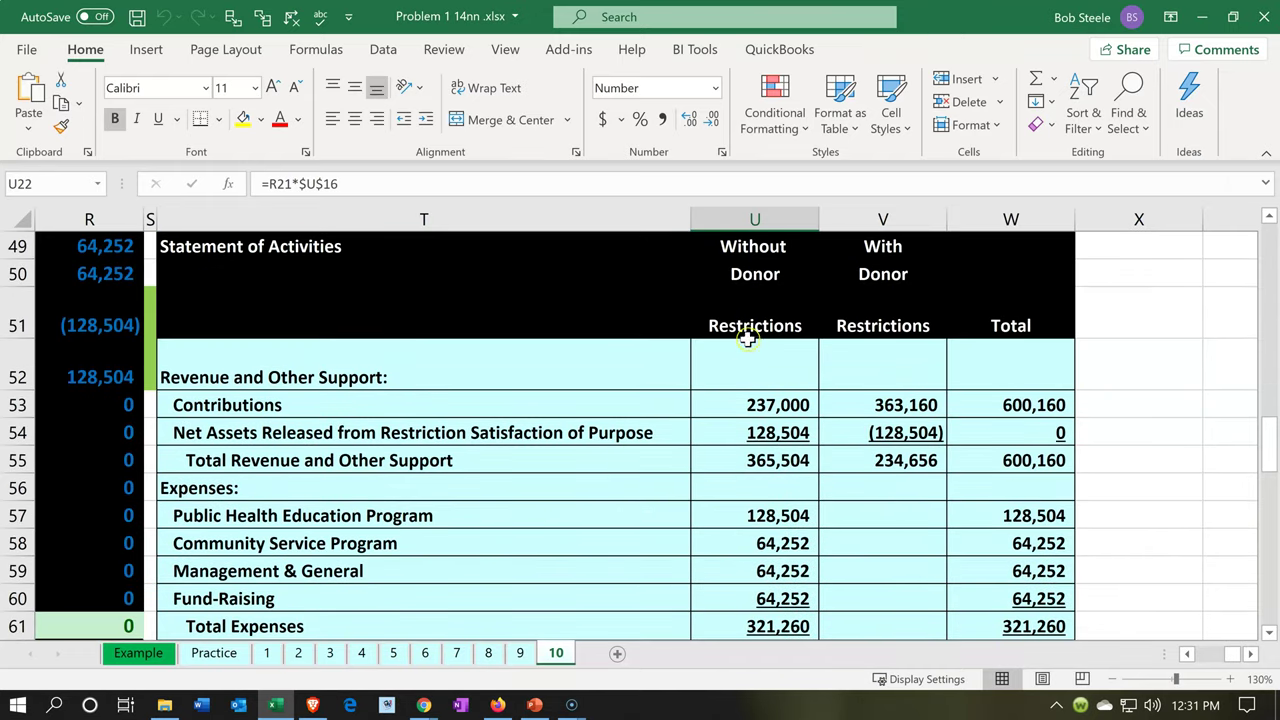
click(795, 335)
drag(818, 338, 860, 330)
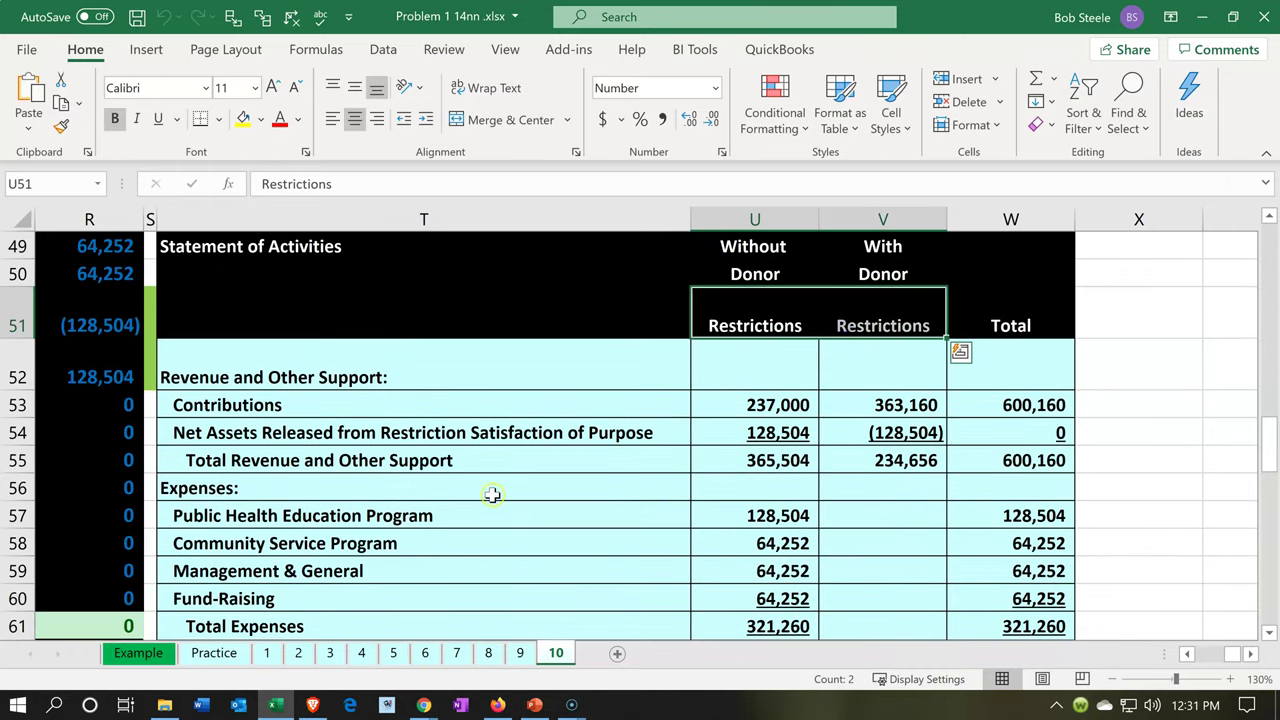
drag(482, 514, 720, 590)
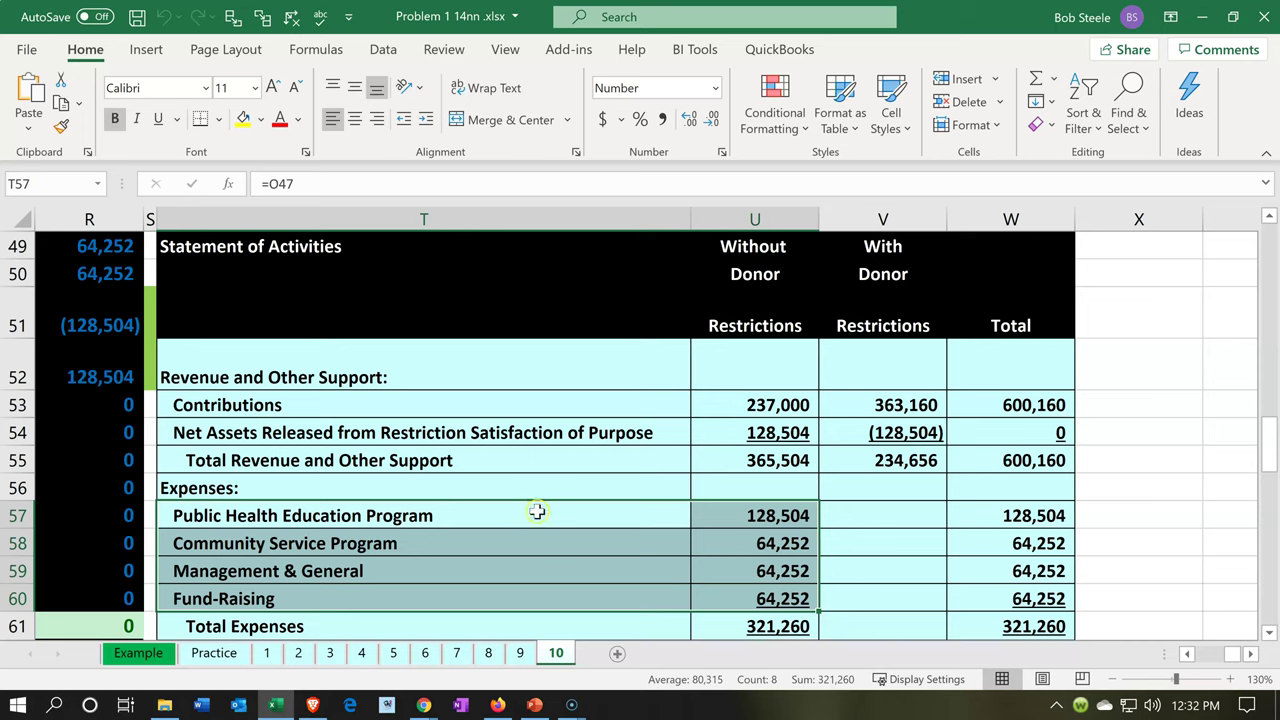
drag(660, 516, 689, 572)
drag(719, 590, 723, 594)
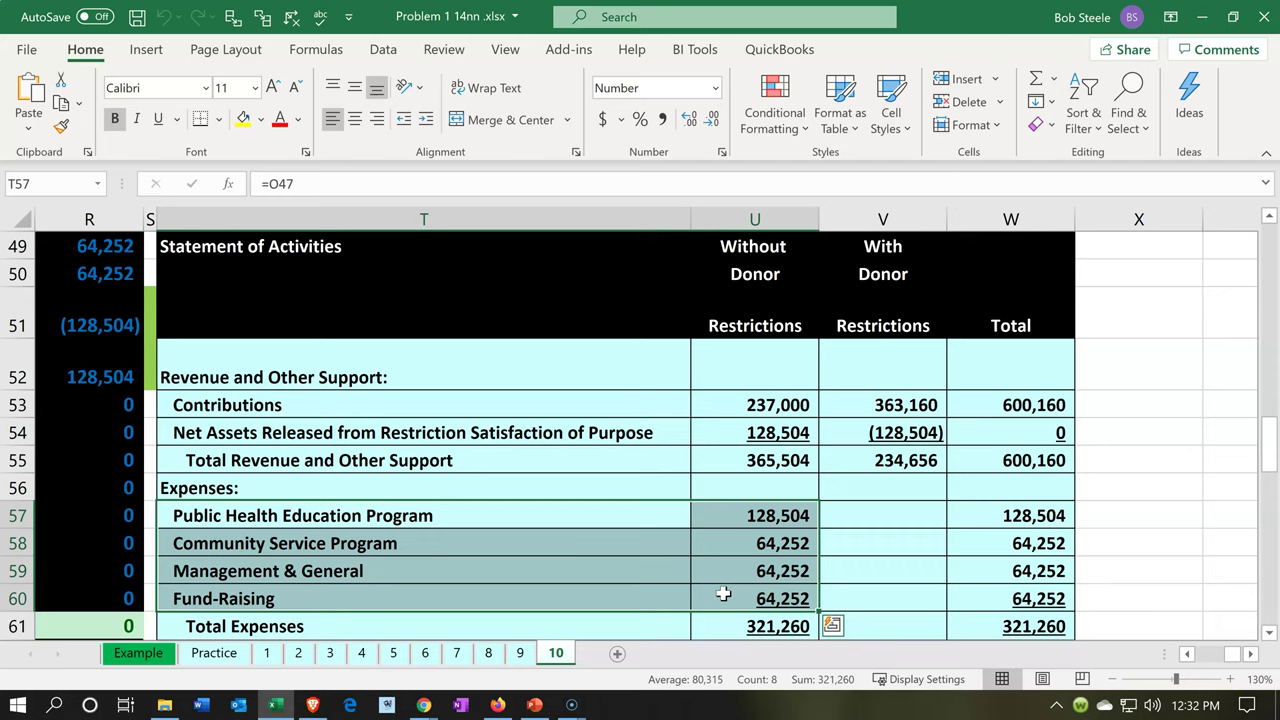
Review the expense allocation table's expense rows against its Public Health Education, Community Service and Management & General columns.
scroll(723, 594, up, 12)
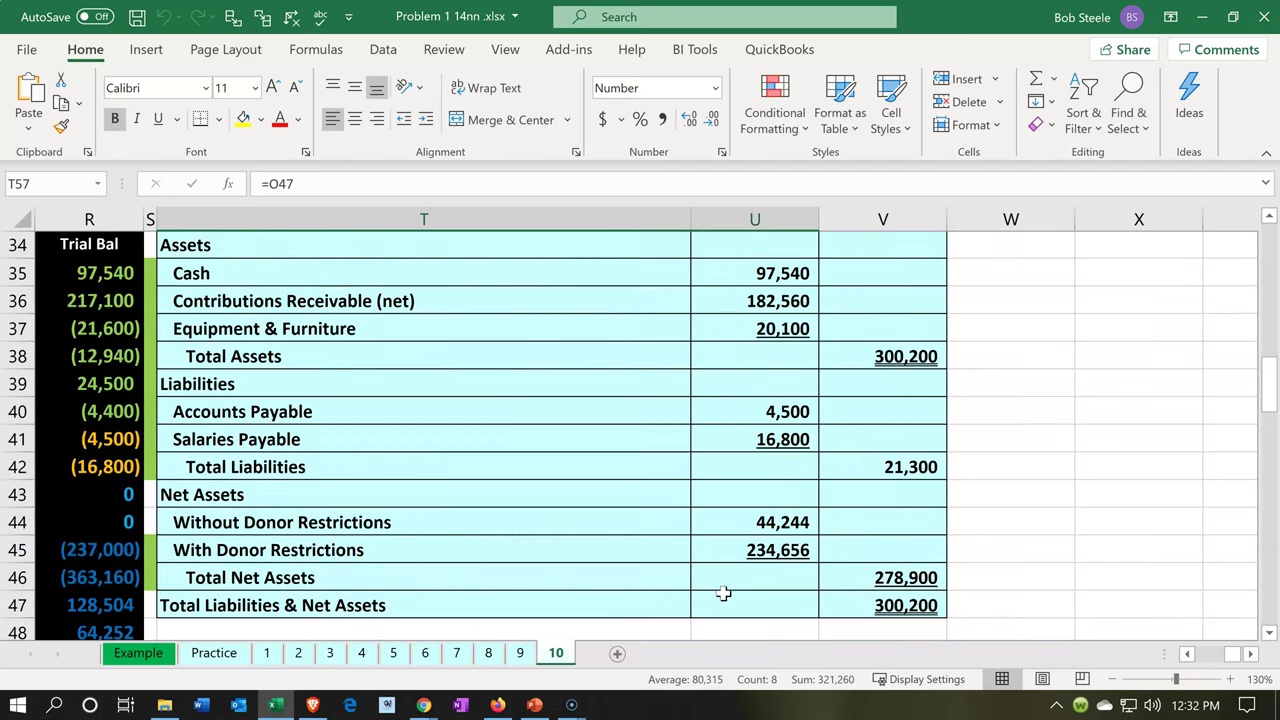
scroll(723, 594, down, 1)
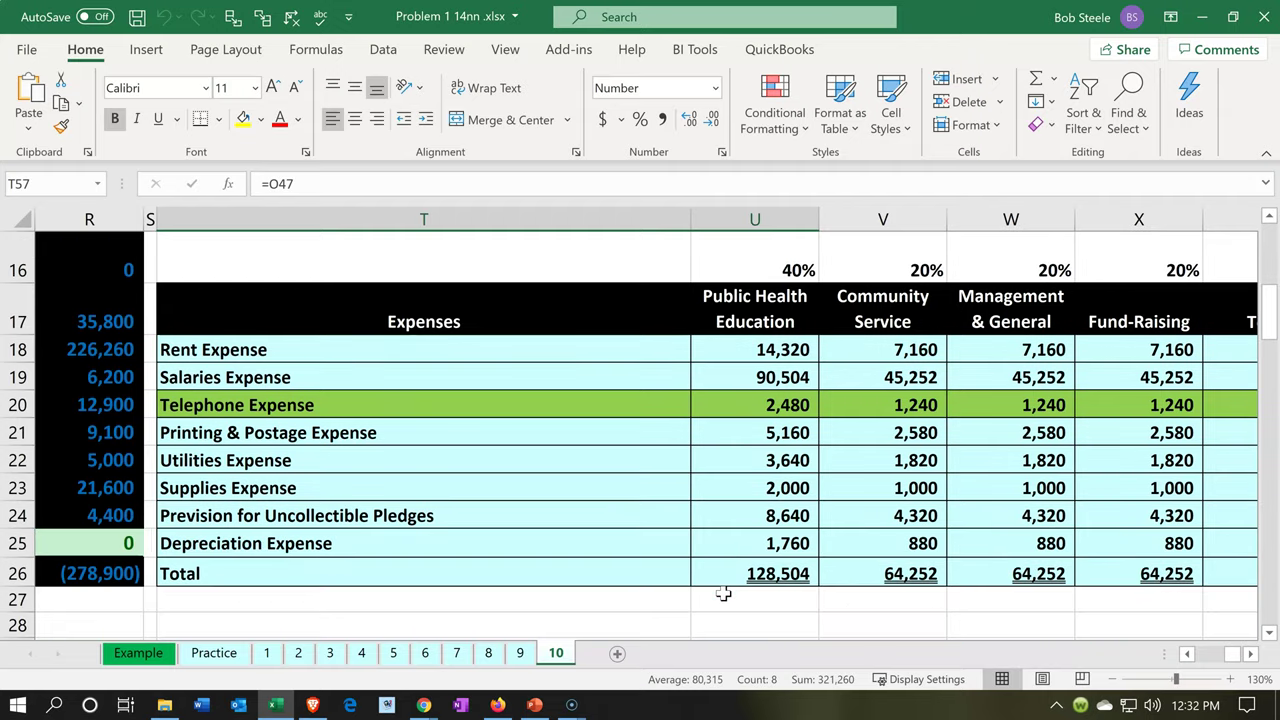
drag(474, 370, 457, 520)
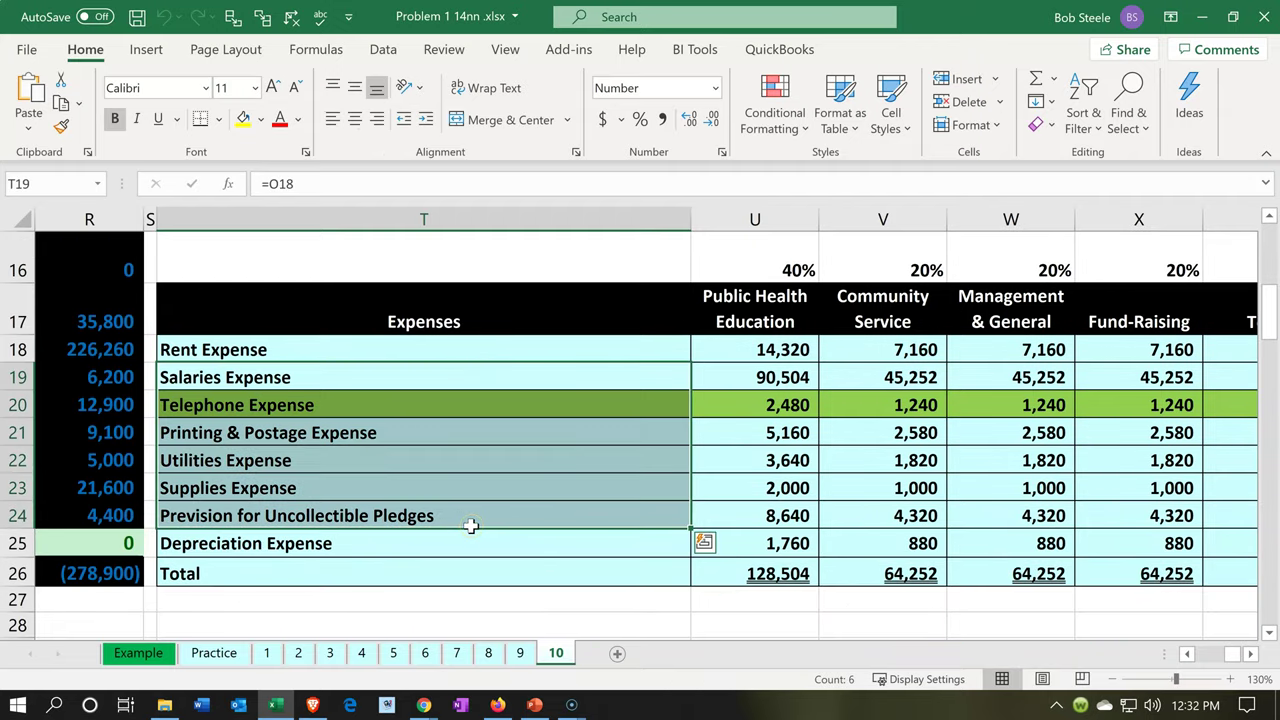
drag(778, 314, 1010, 322)
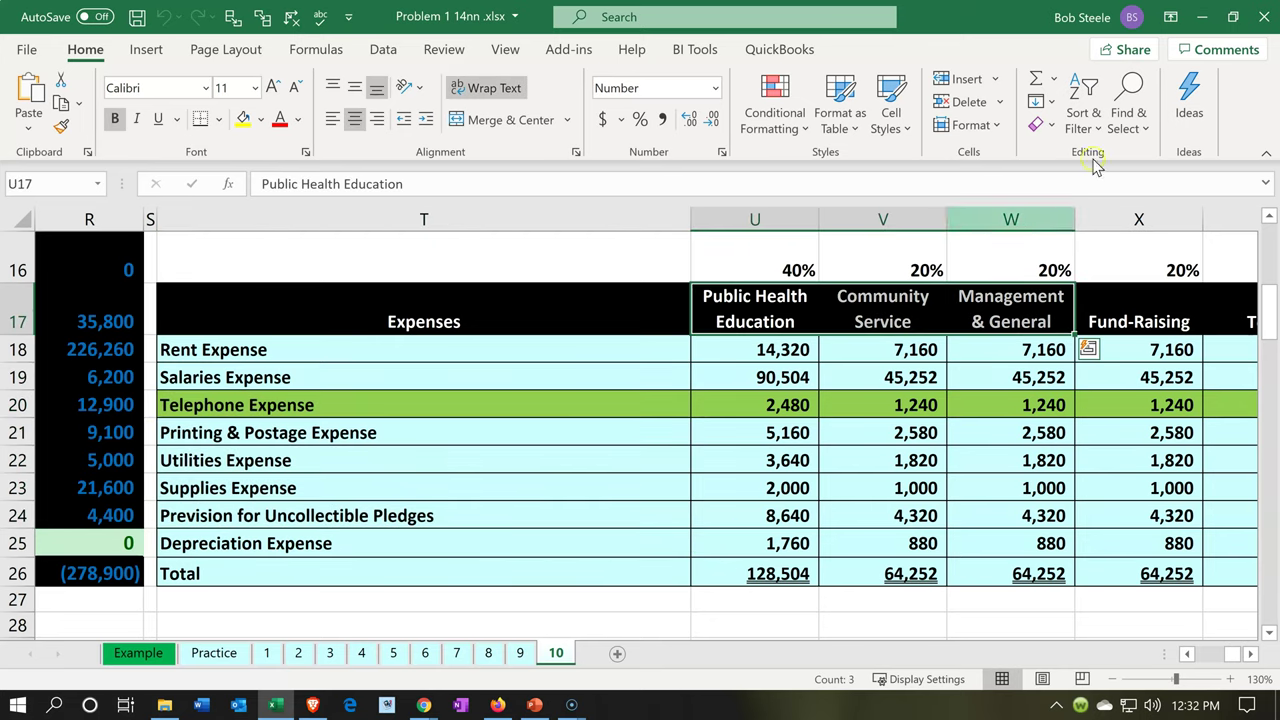
Return to Xero and compare the Total Formula and Total Category columns for the operating expenses in the Unrestricted Worksheet.
click(1202, 17)
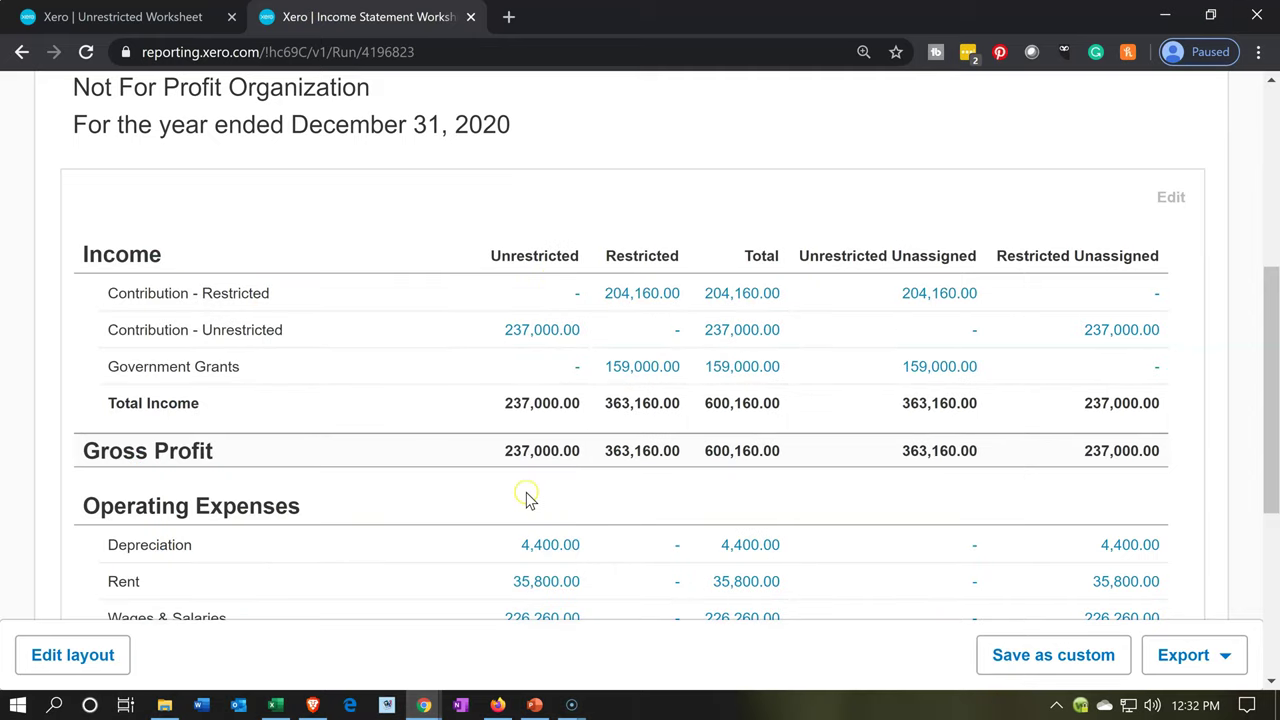
scroll(527, 497, down, 3)
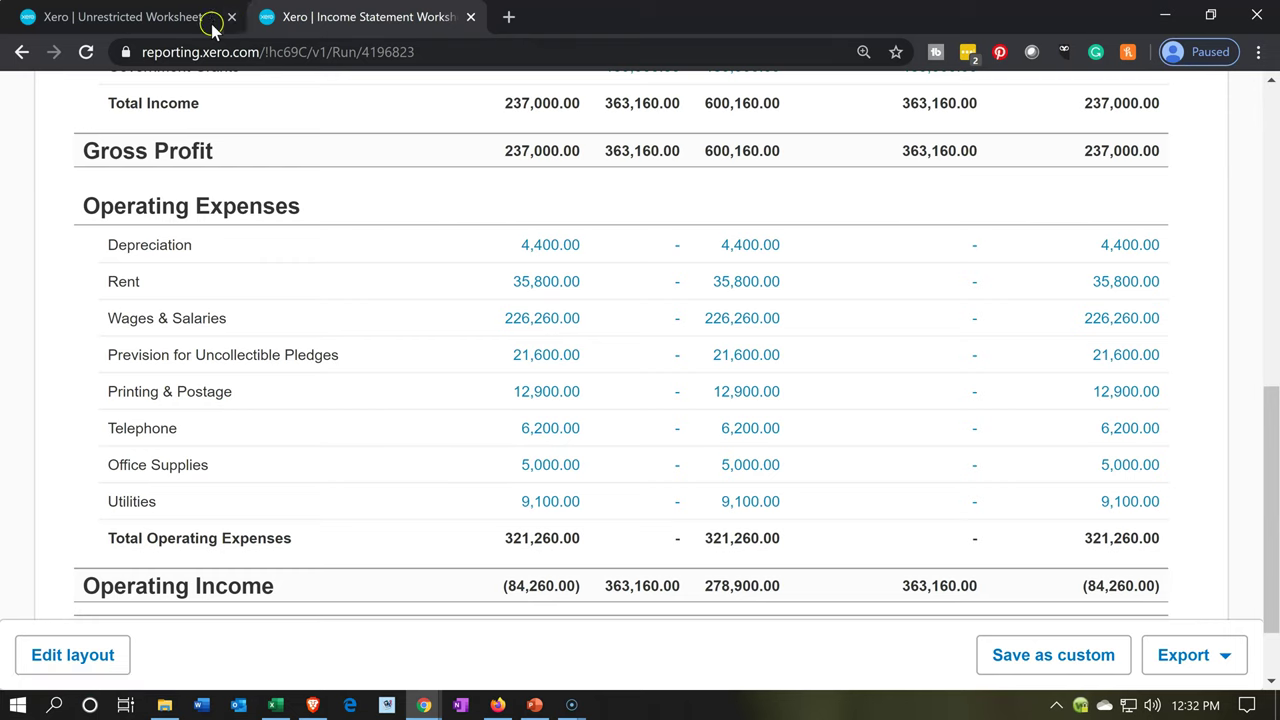
click(177, 22)
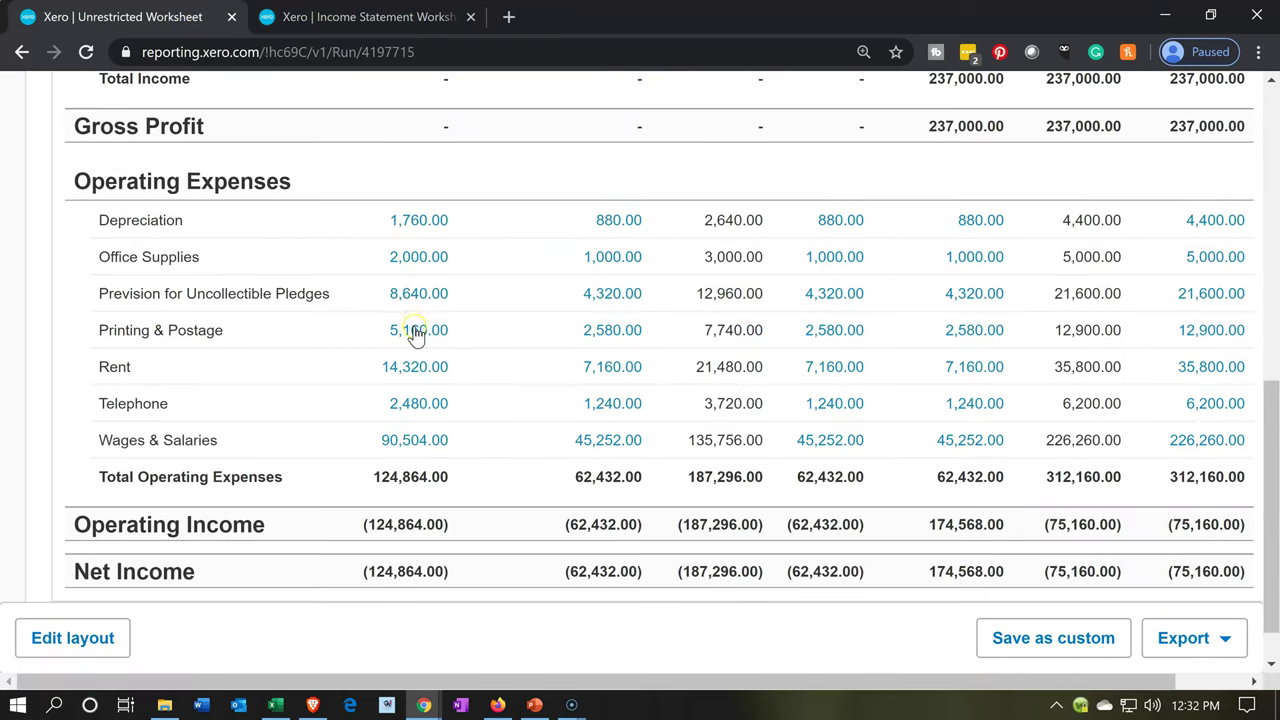
scroll(420, 340, up, 3)
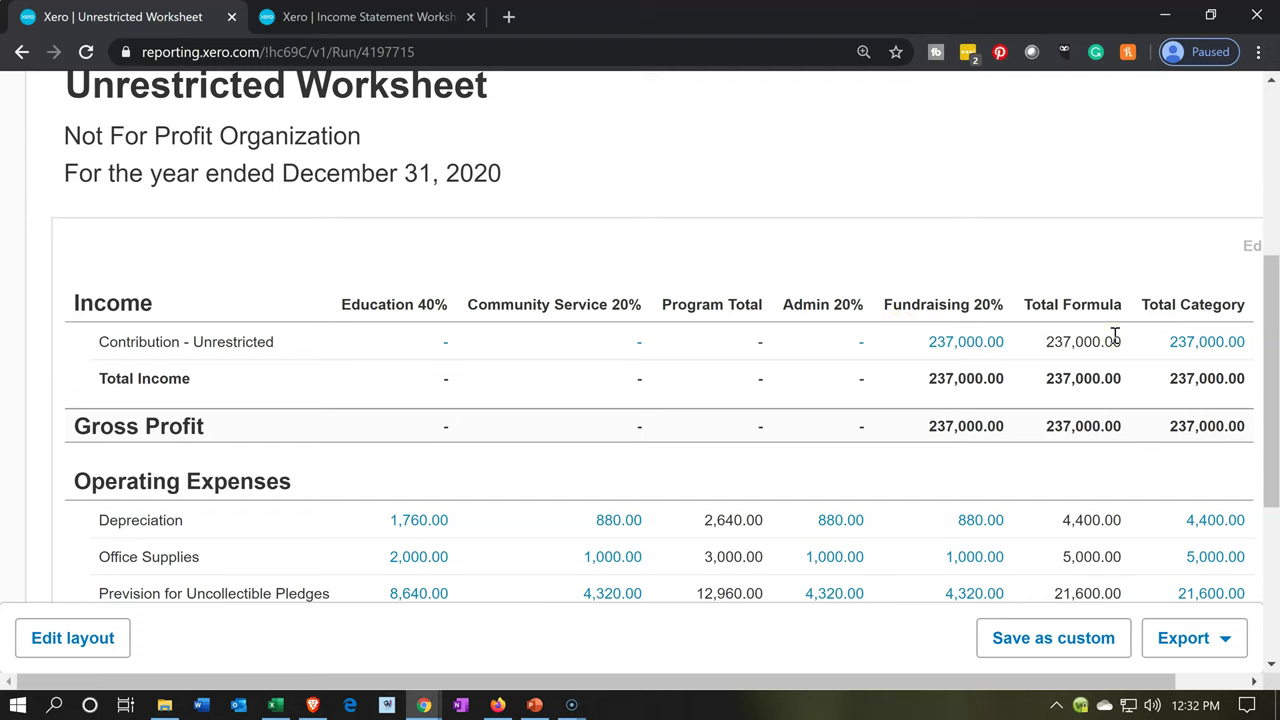
scroll(1115, 335, down, 1)
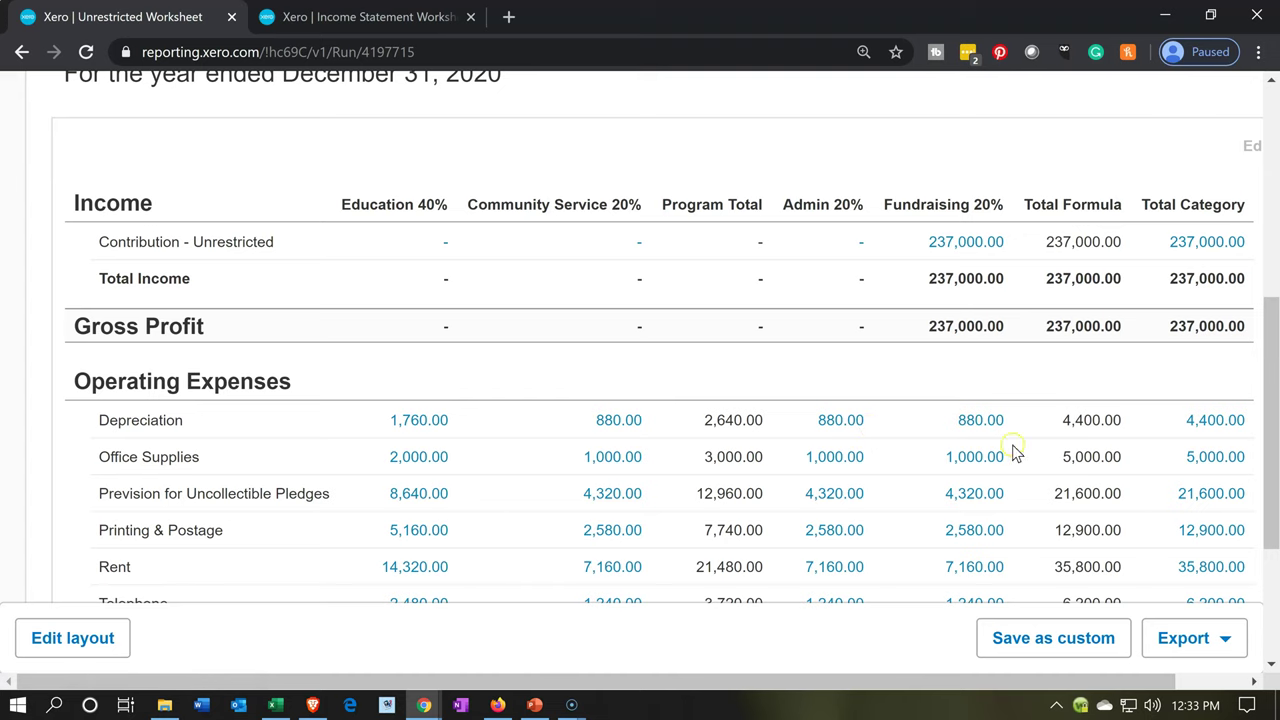
scroll(1104, 456, down, 1)
click(1103, 458)
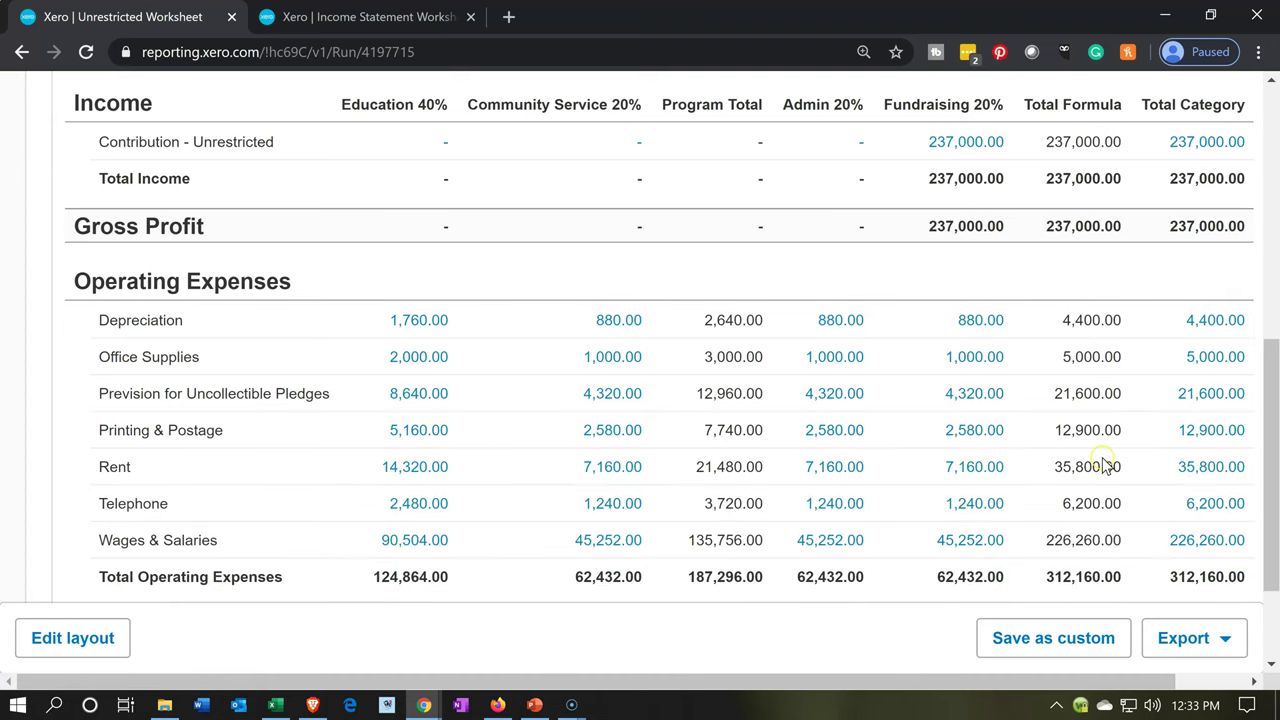
scroll(1106, 466, down, 1)
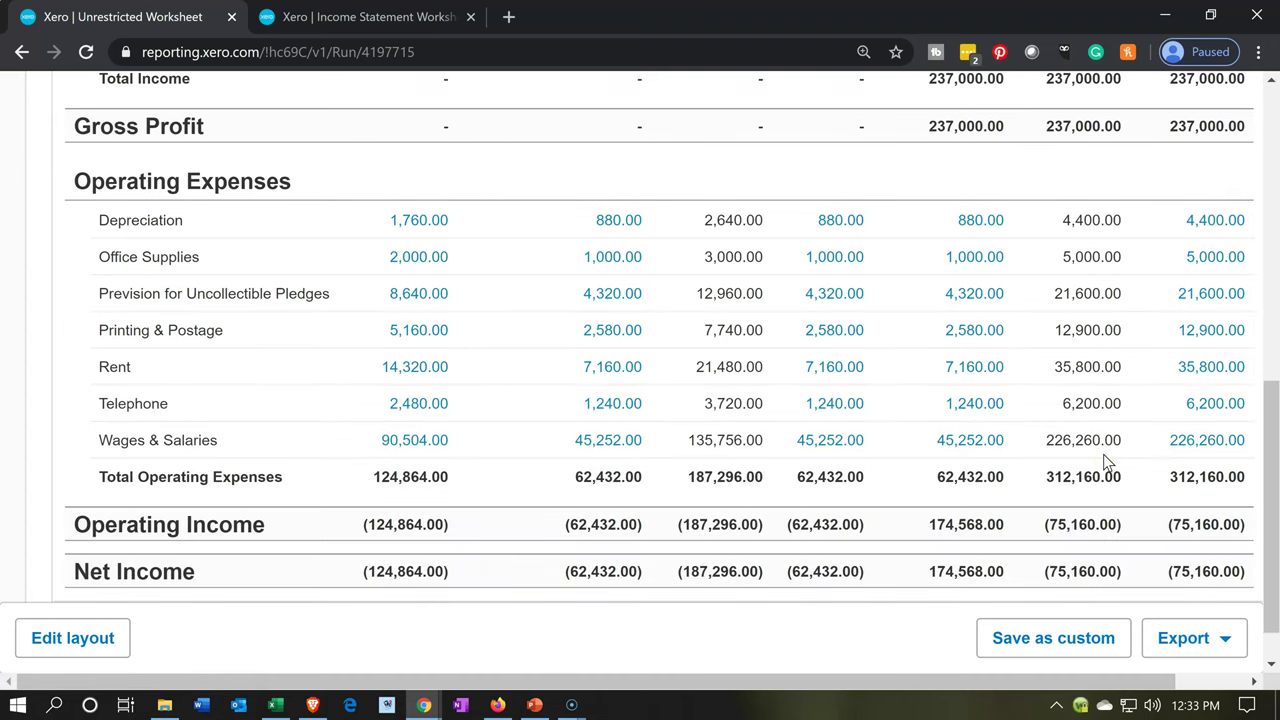
click(1128, 440)
click(1195, 229)
scroll(931, 420, up, 2)
scroll(931, 420, down, 2)
scroll(931, 420, up, 2)
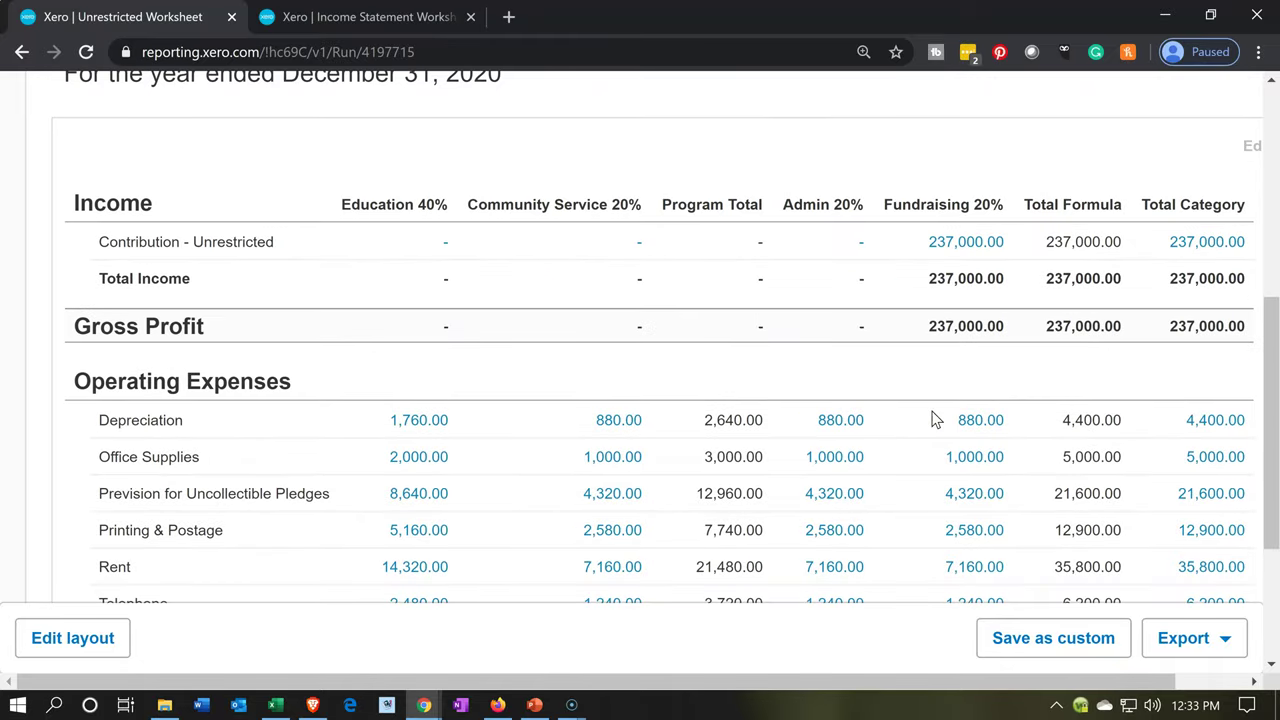
scroll(931, 420, down, 3)
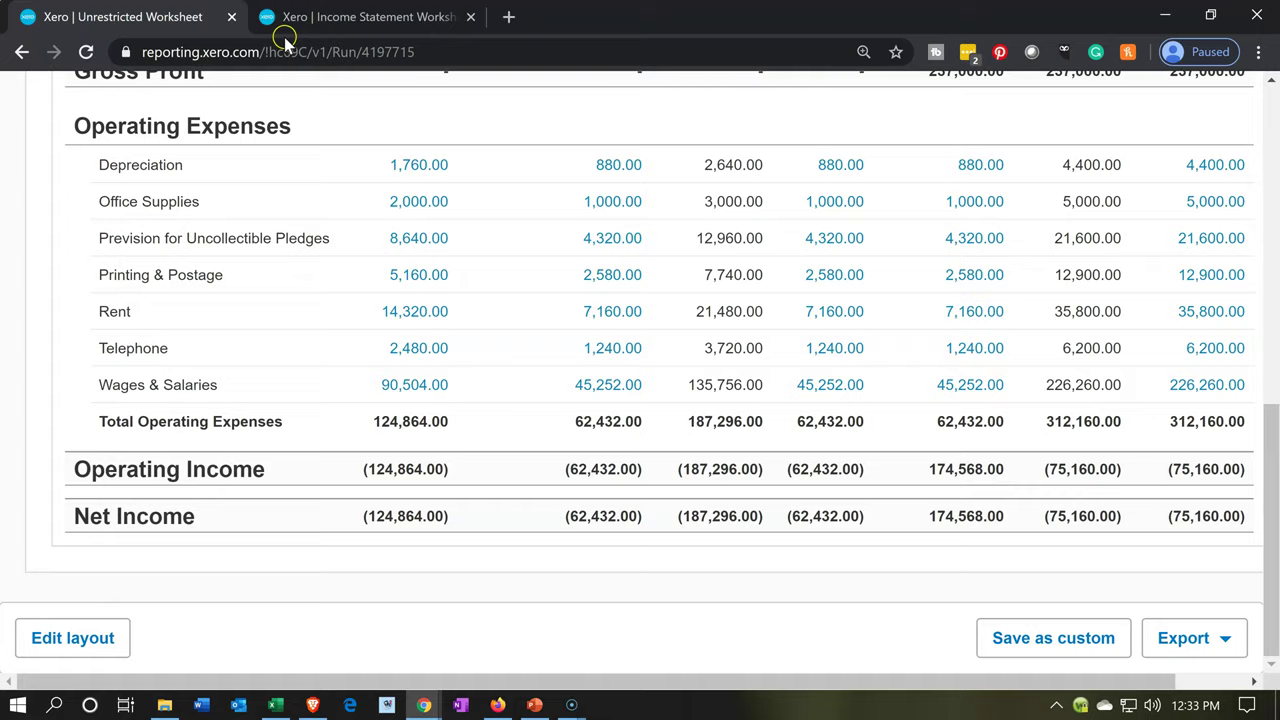
Check the Income Statement Worksheet's total operating expenses, then refresh the Unrestricted Worksheet to include the allocated Utilities and review its totals.
click(325, 24)
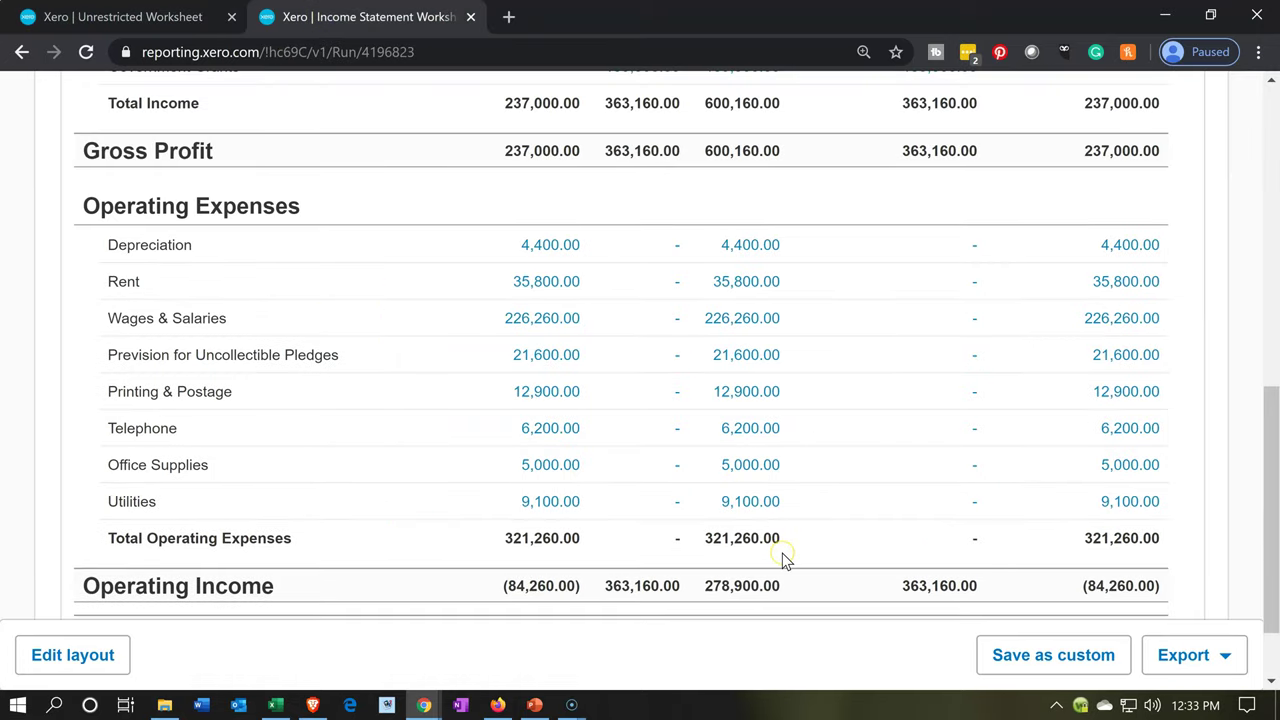
click(180, 16)
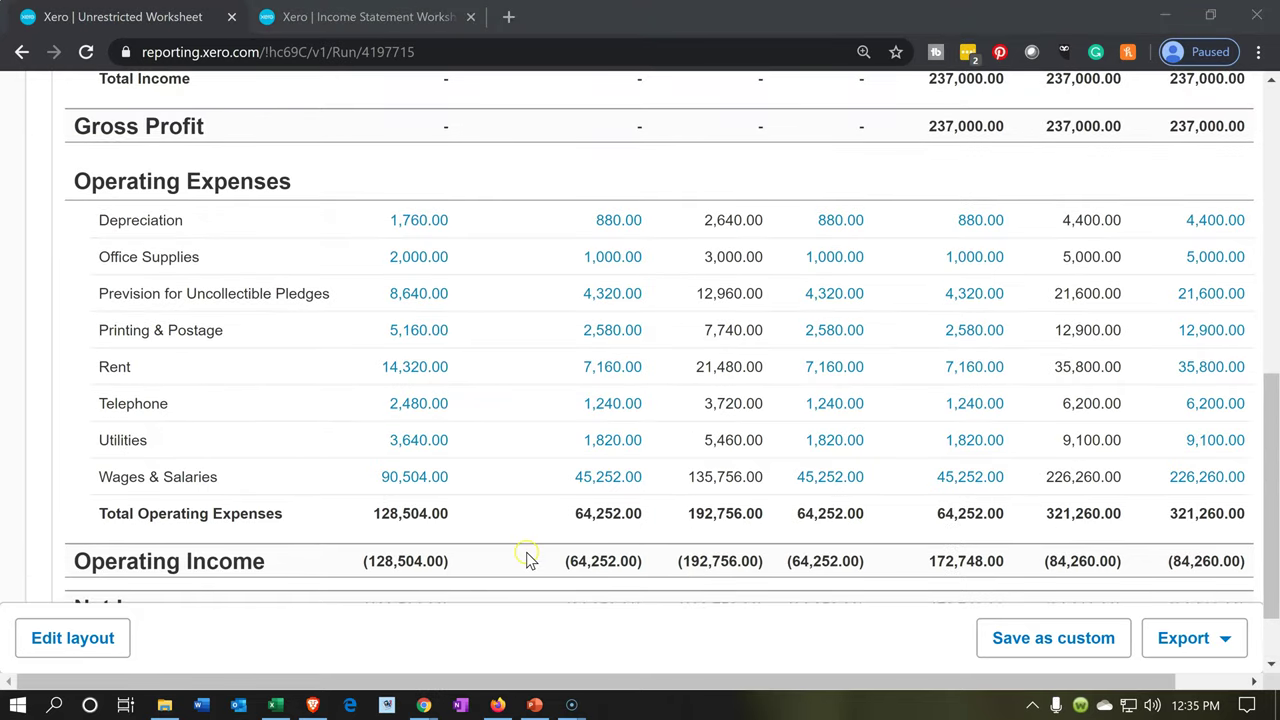
scroll(529, 557, up, 3)
scroll(526, 557, up, 4)
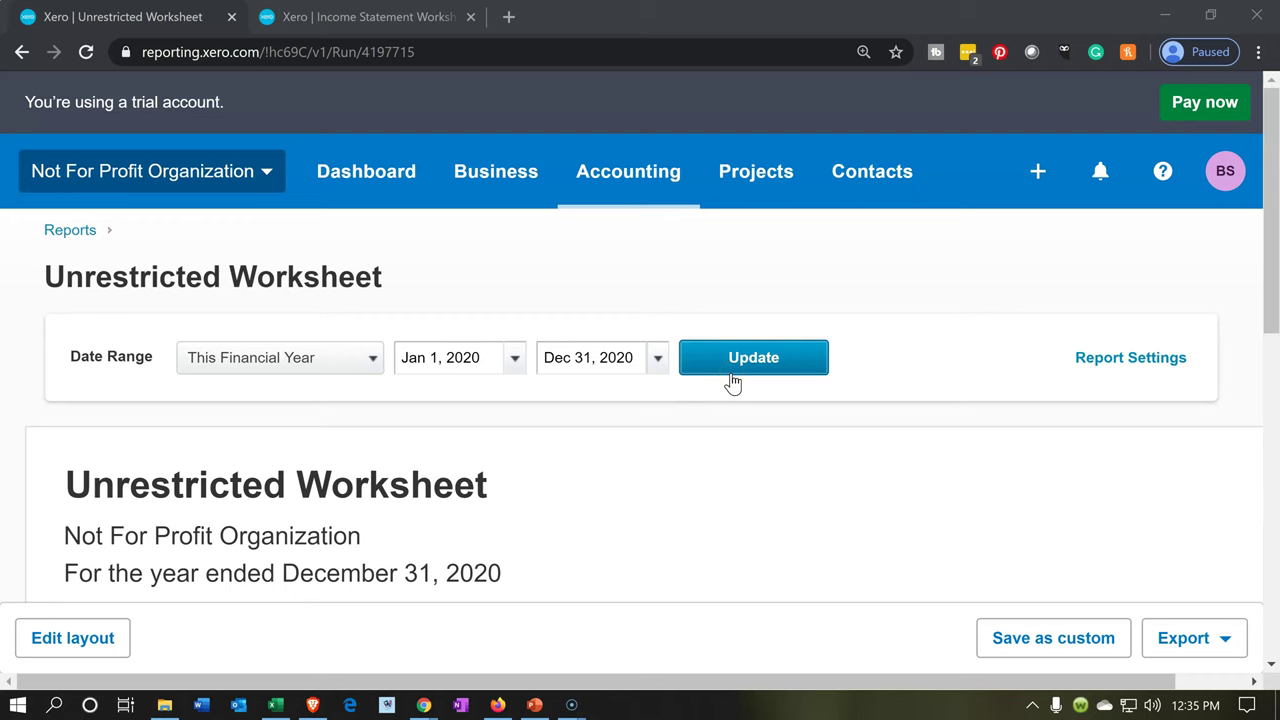
scroll(733, 383, down, 8)
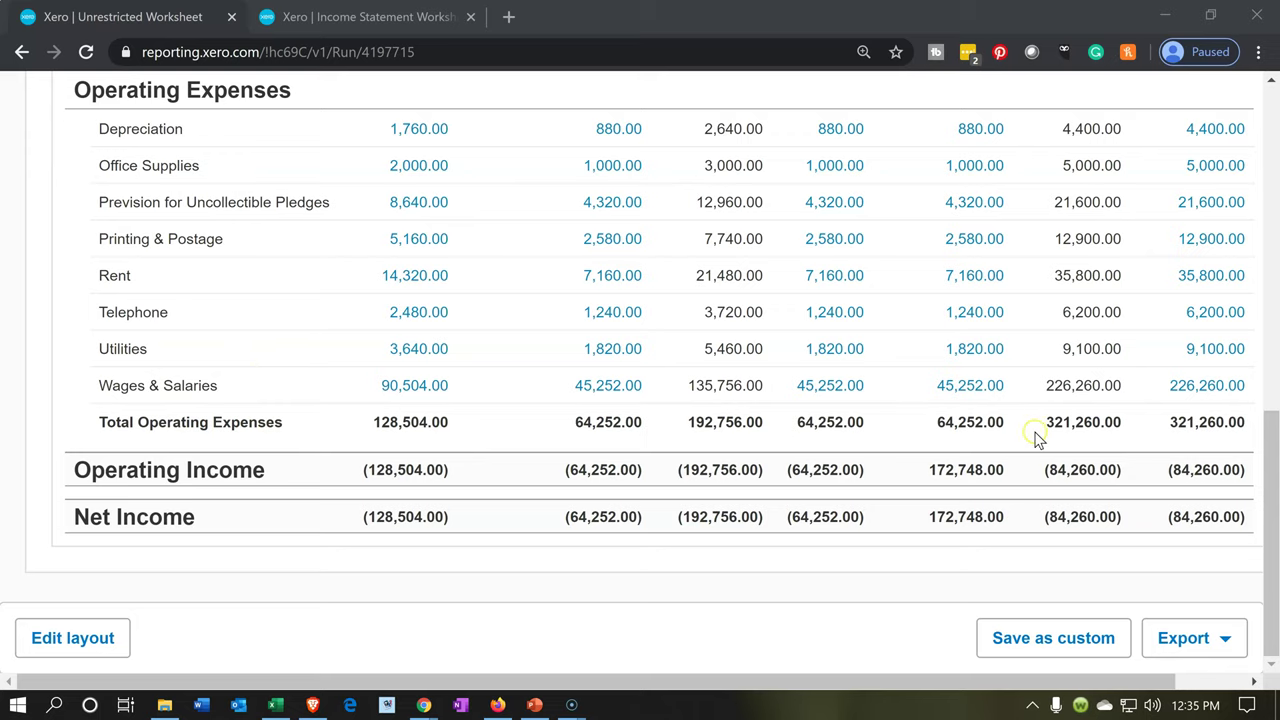
Compare the Income Statement Worksheet's Unrestricted operating expenses with the Unrestricted Worksheet's program, Admin, Fundraising and total columns.
click(421, 30)
scroll(543, 329, down, 5)
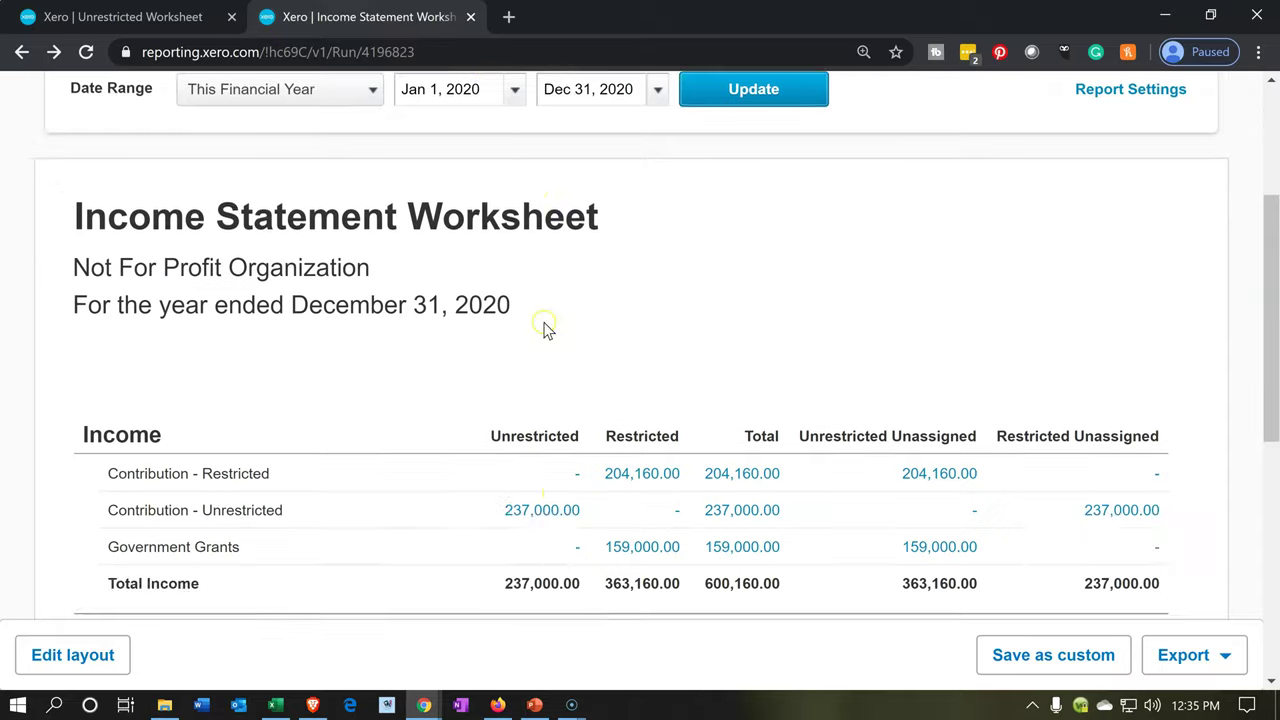
scroll(557, 343, down, 1)
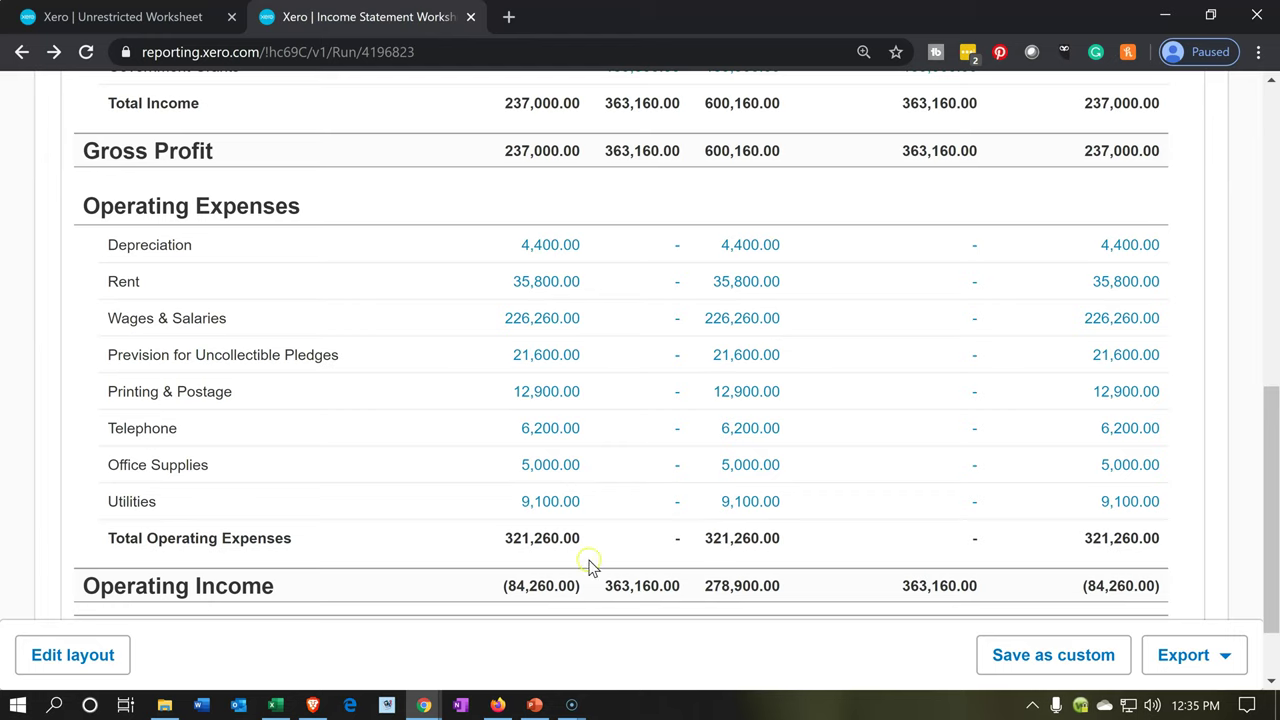
click(208, 27)
scroll(374, 509, up, 3)
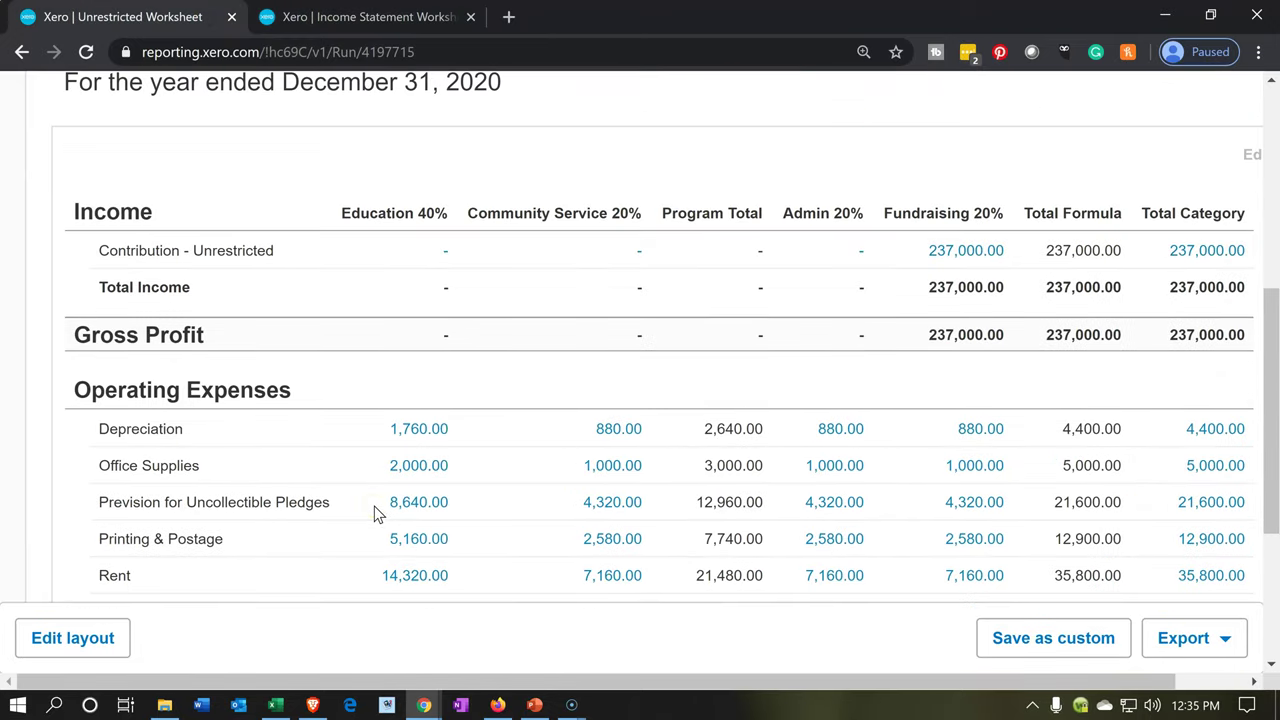
scroll(374, 509, up, 1)
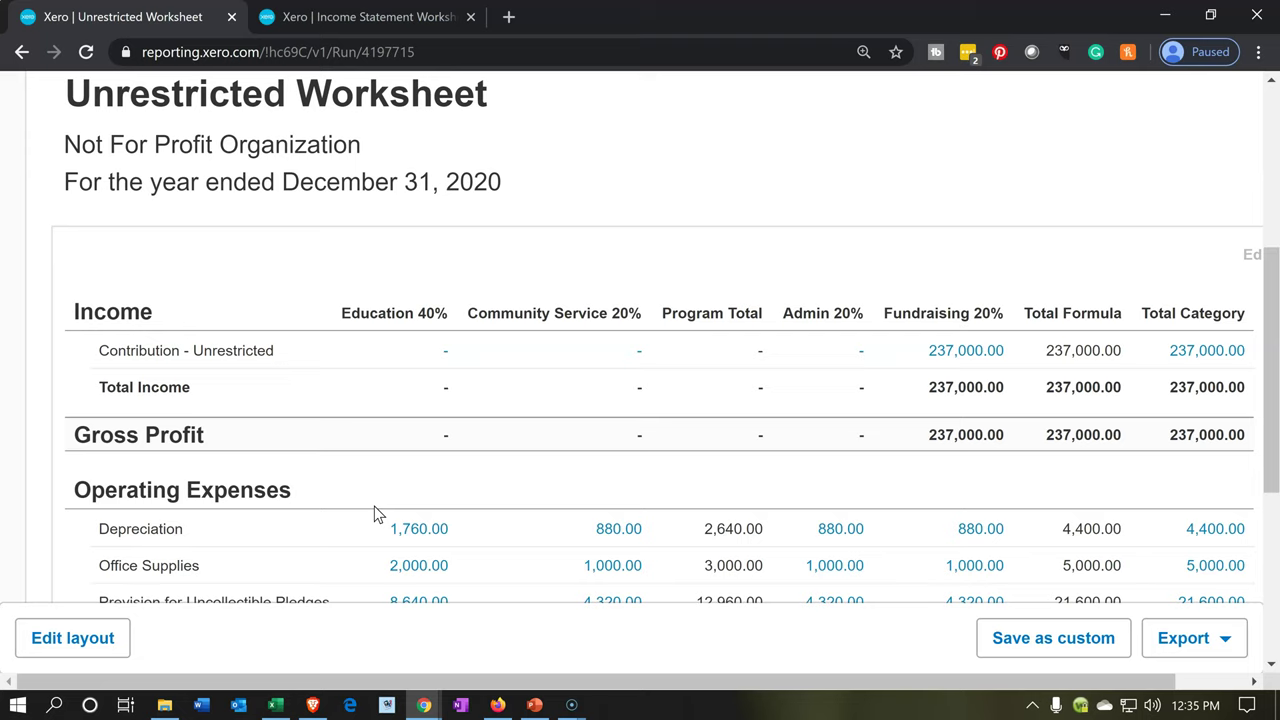
click(1156, 538)
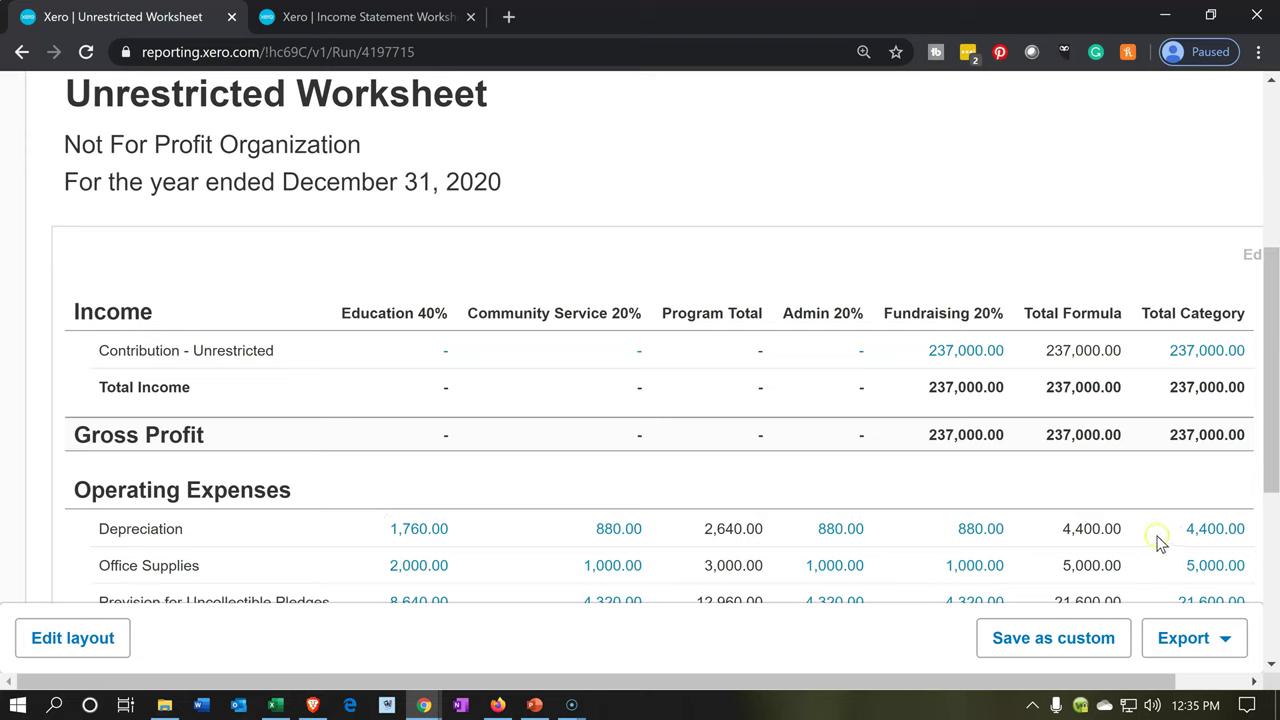